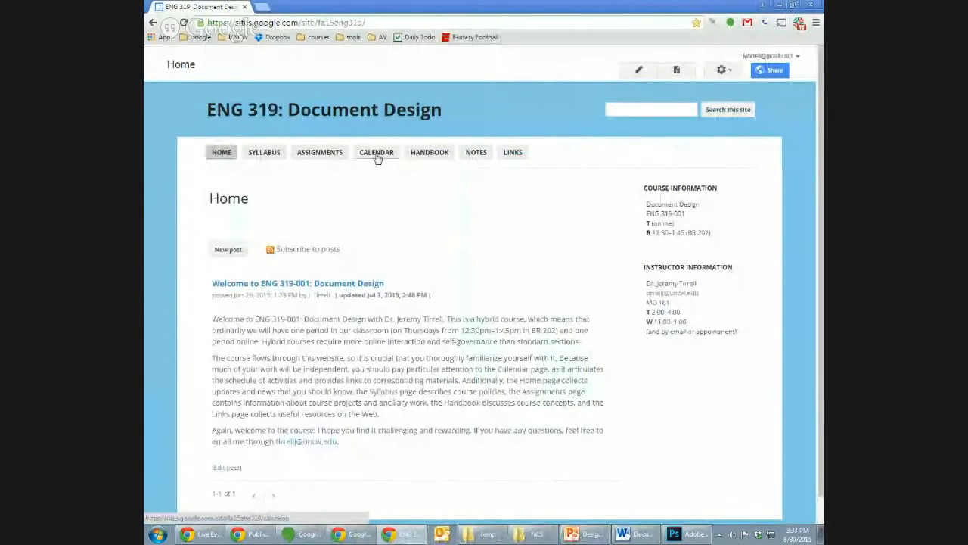
- Open the Publics Project page from the course assignments and review its summary, deliverables and resources
left_click(333, 156)
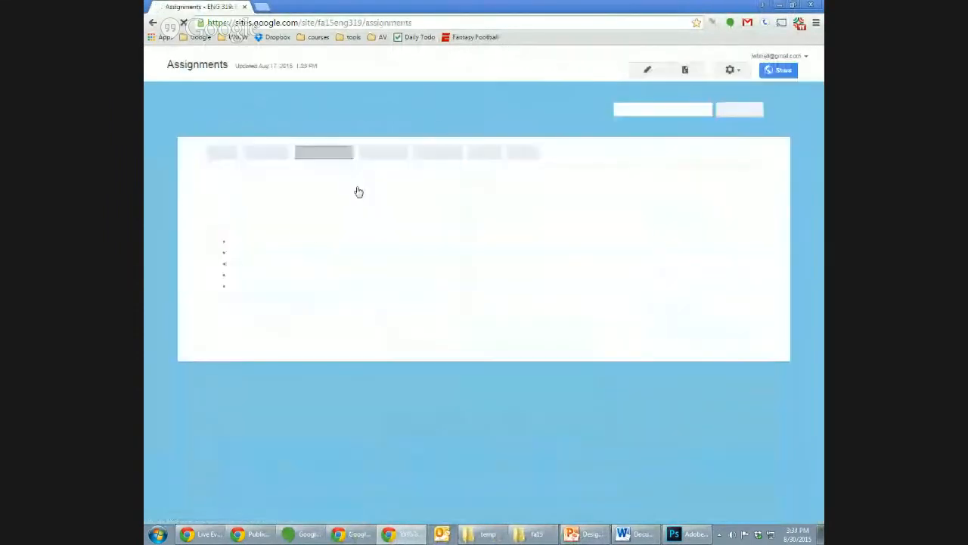
left_click(274, 278)
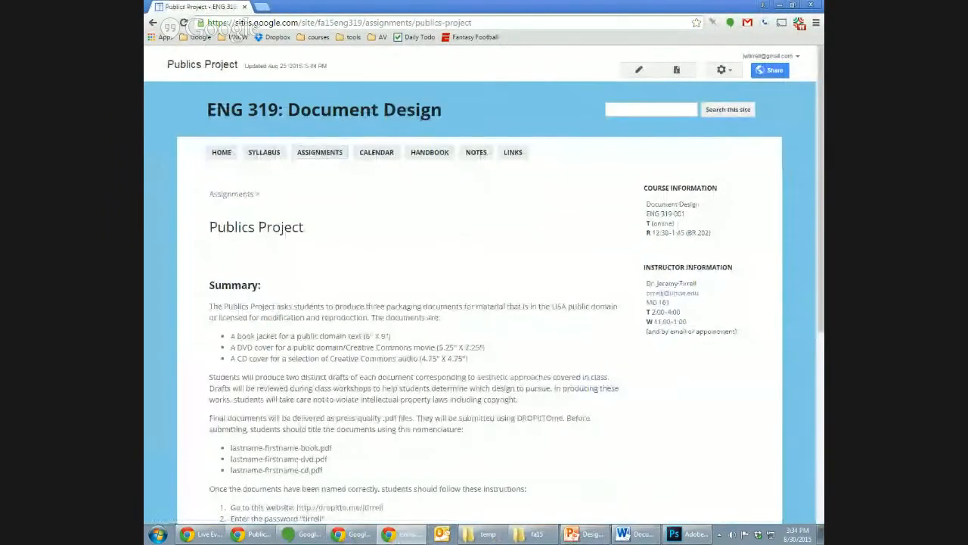
scroll(815, 308, "down", 3)
left_click_drag(814, 308, 816, 232)
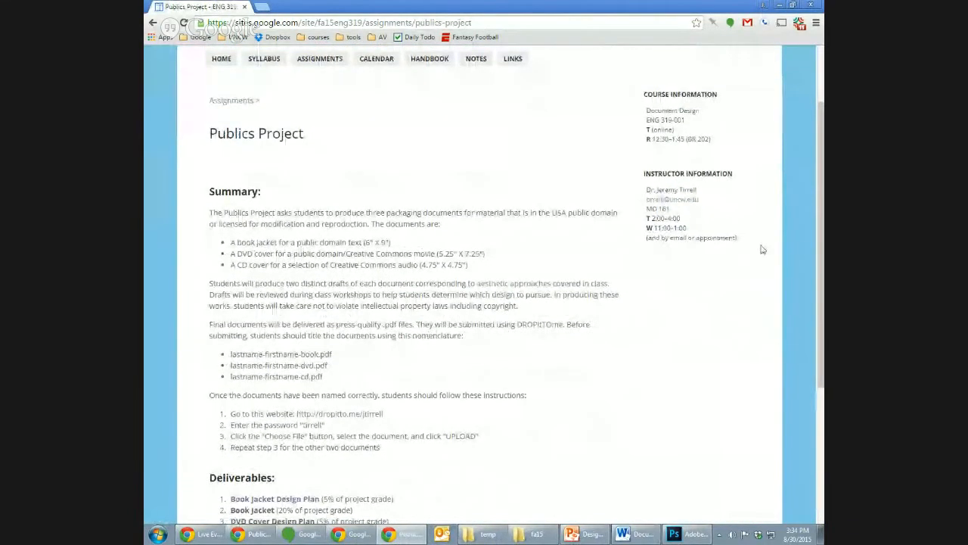
scroll(246, 434, "down", 3)
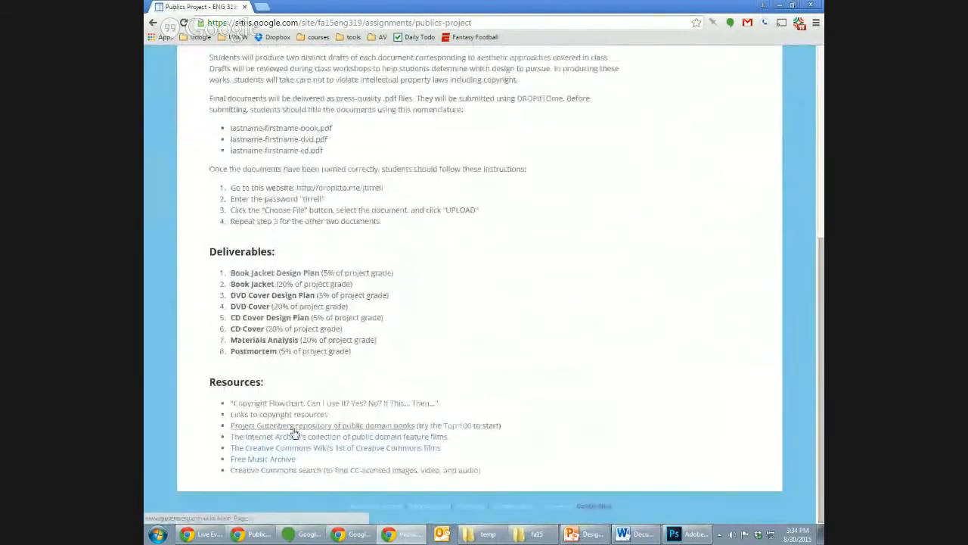
- Open the Project Gutenberg repository, search its catalog for "frankenstein", and open the most downloaded "Frankenstein; Or, The Modern Prometheus" entry
left_click(367, 428)
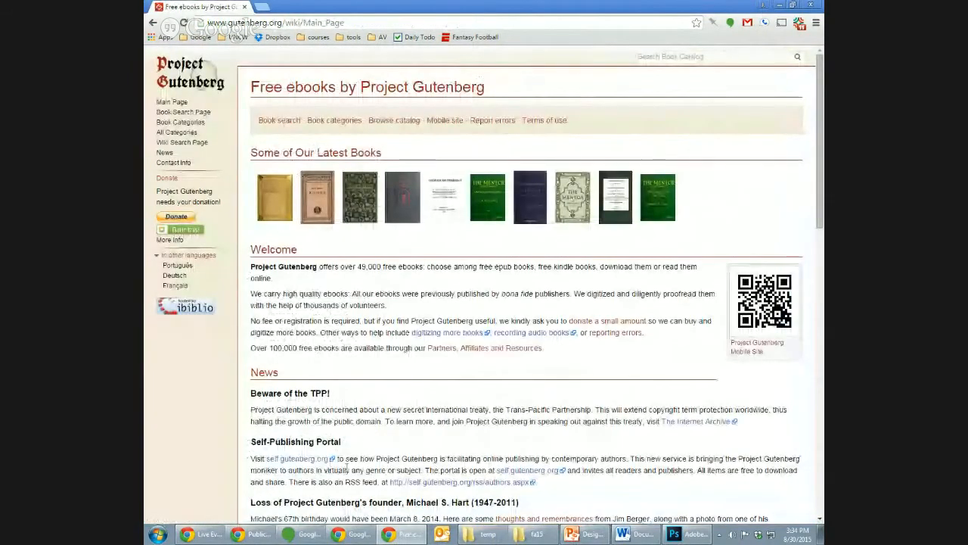
left_click(683, 58)
type("frank")
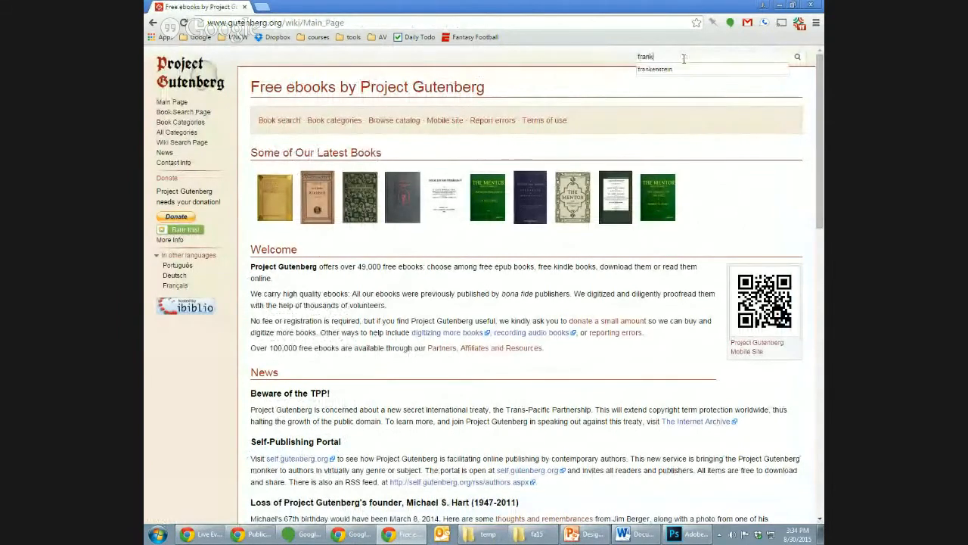
key("Down")
key("Return")
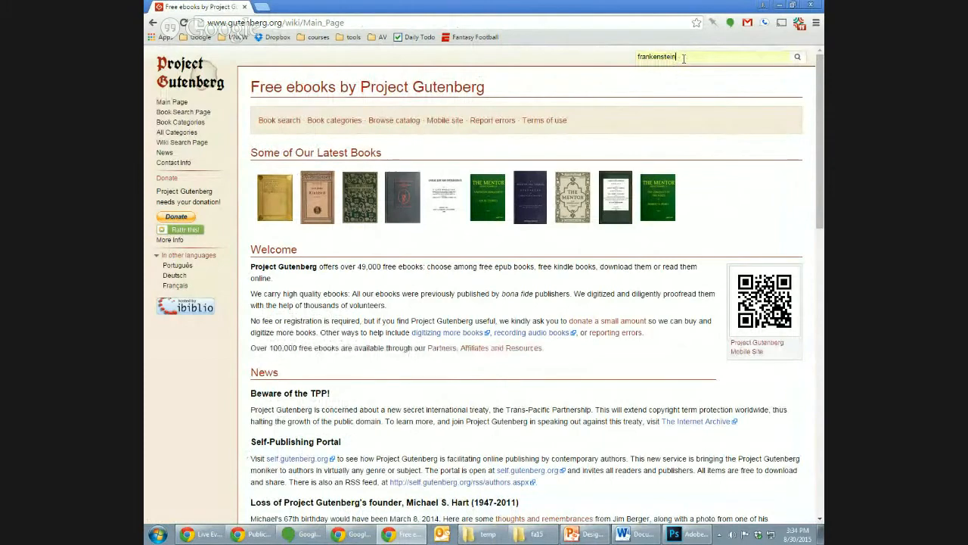
key("Return")
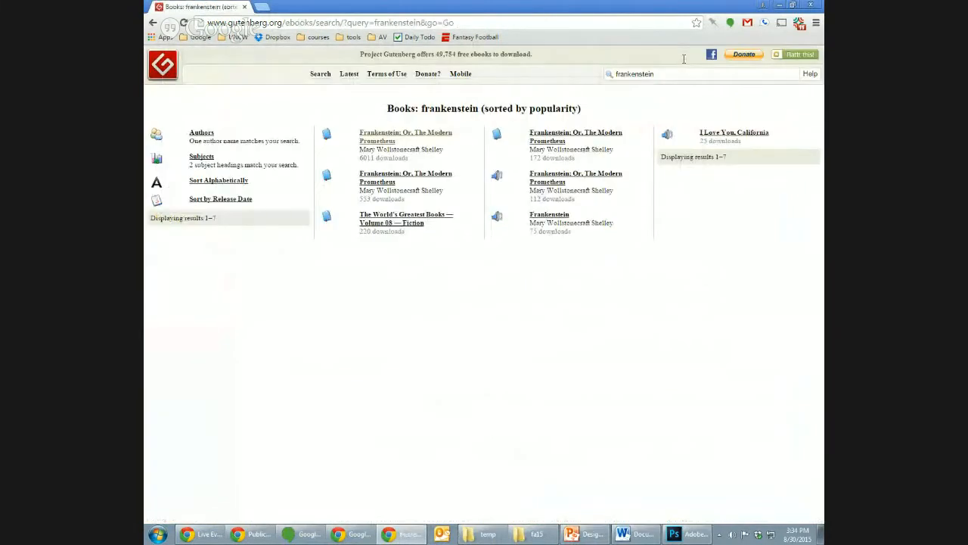
left_click(412, 139)
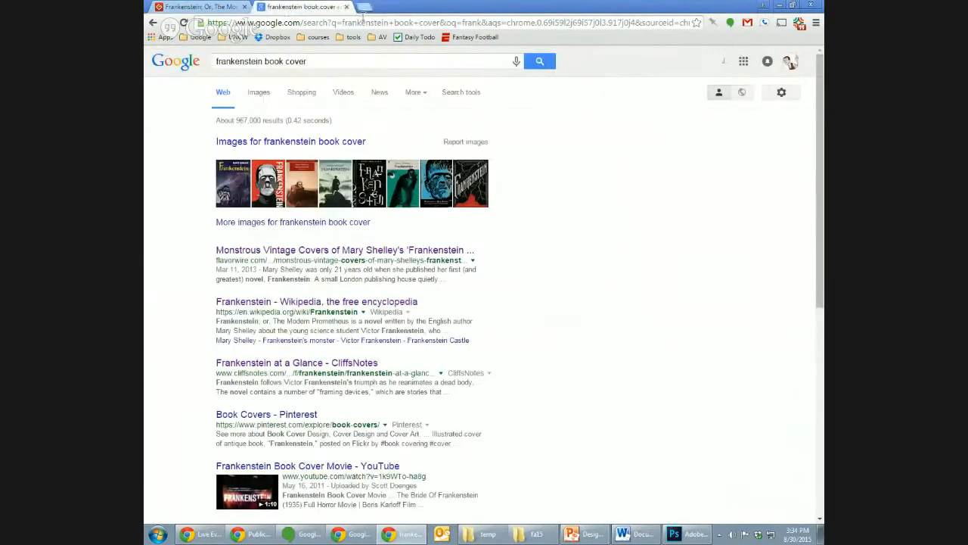
- Show the image results for "frankenstein book cover" and look through the existing cover designs
left_click(261, 91)
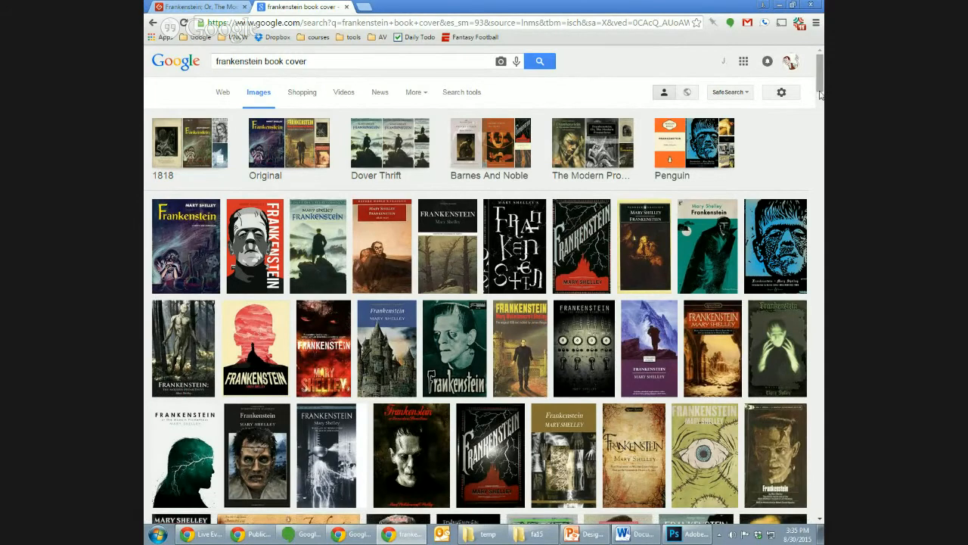
scroll(795, 121, "down", 4)
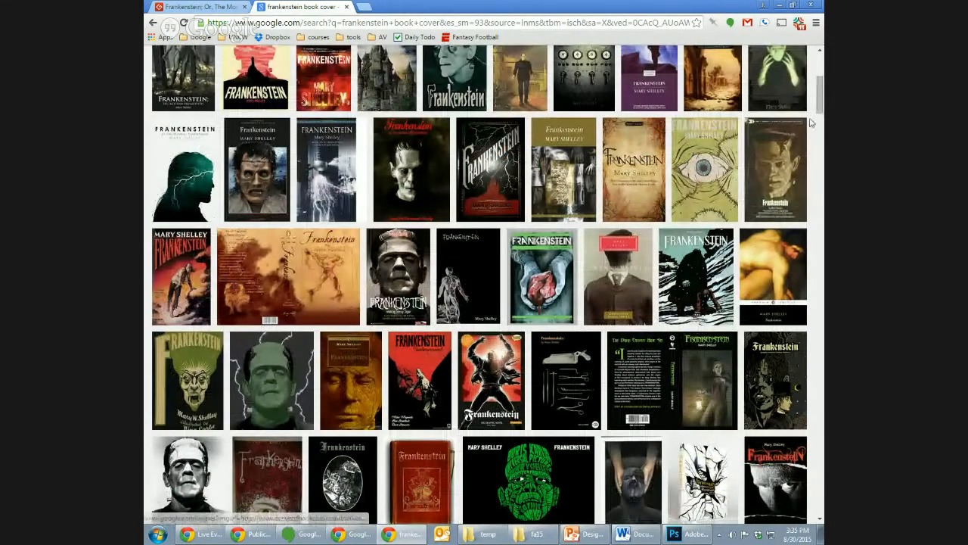
scroll(813, 210, "up", 4)
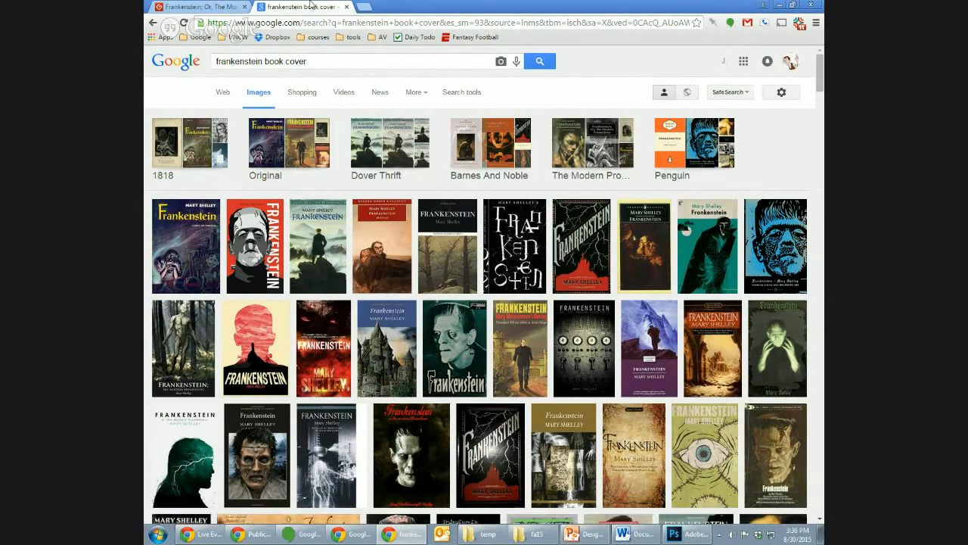
- Return from Project Gutenberg to the Publics Project page and open its linked aesthetic approaches page
left_click(218, 9)
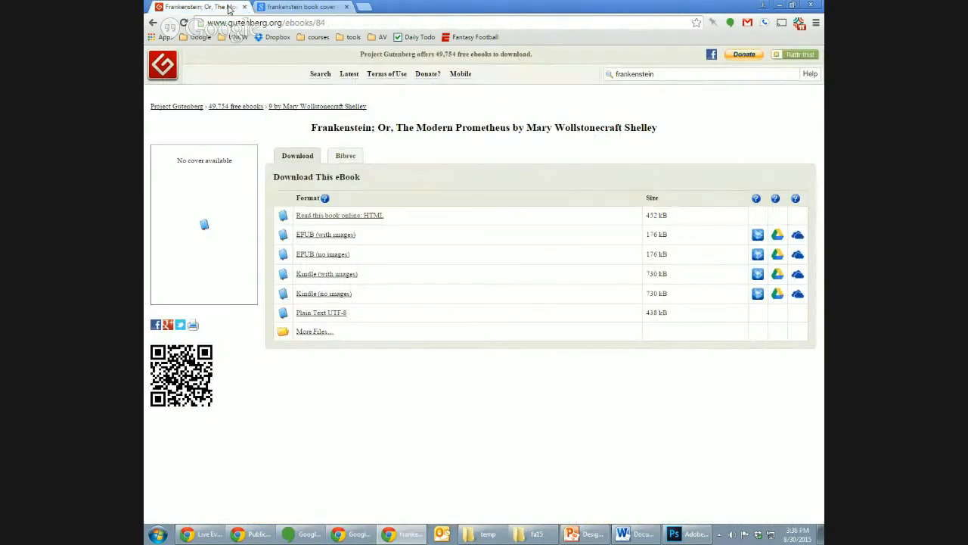
left_click(153, 23)
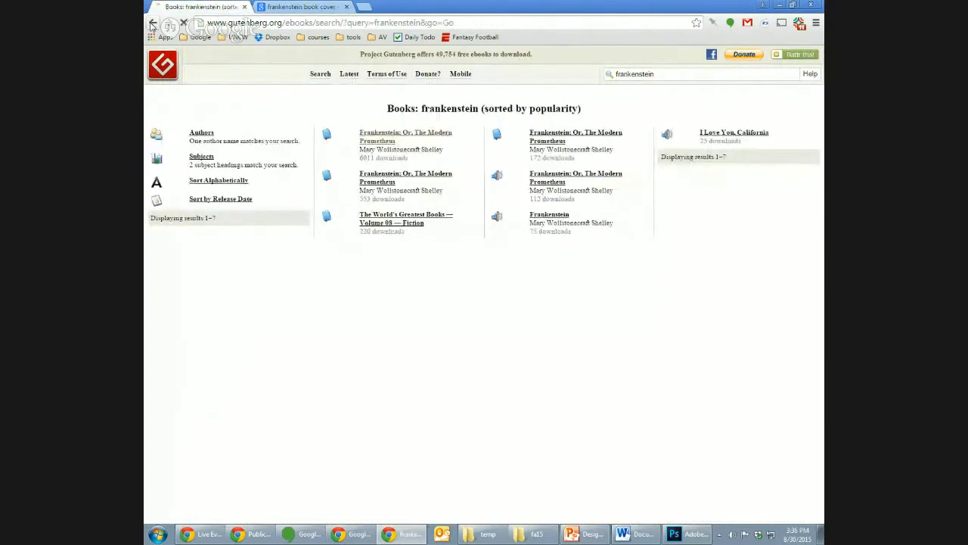
left_click(153, 23)
left_click(153, 22)
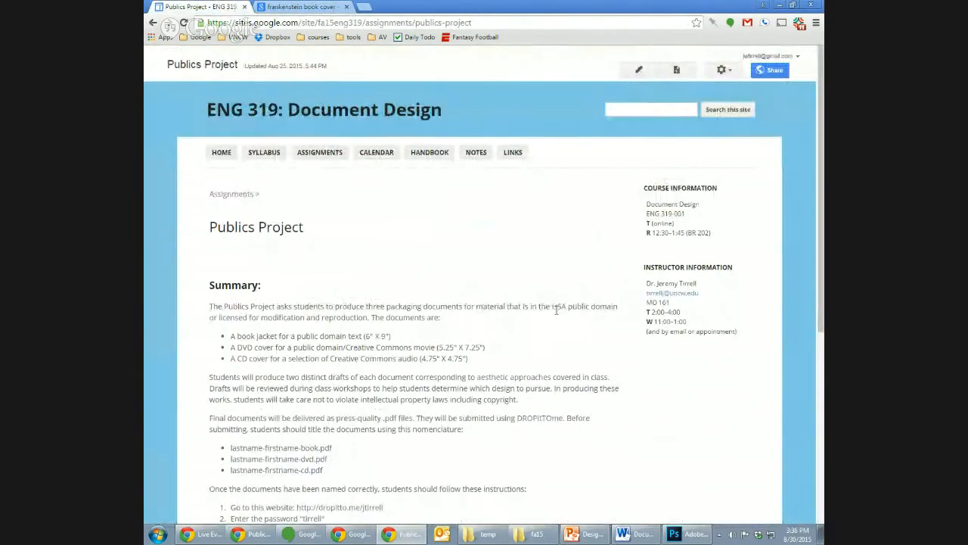
left_click(522, 376)
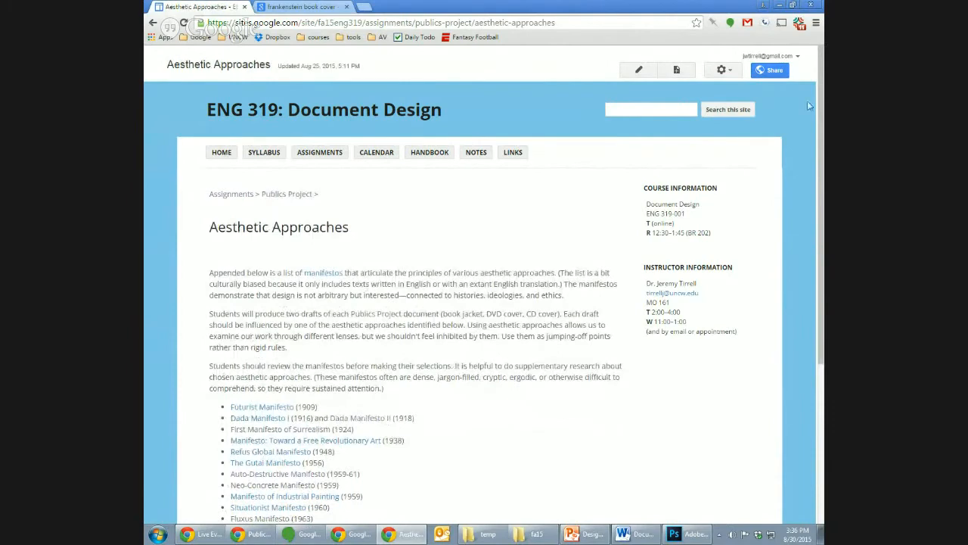
- Open The Manifesto of Visionary Art from the manifesto list and examine its title and the opening of Part I, highlighting key words
scroll(808, 106, "down", 3)
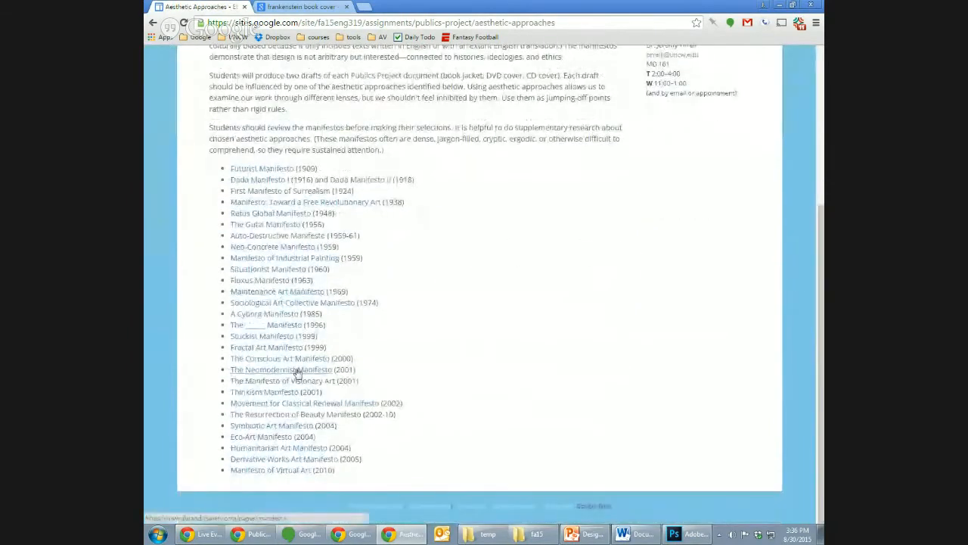
left_click(297, 381)
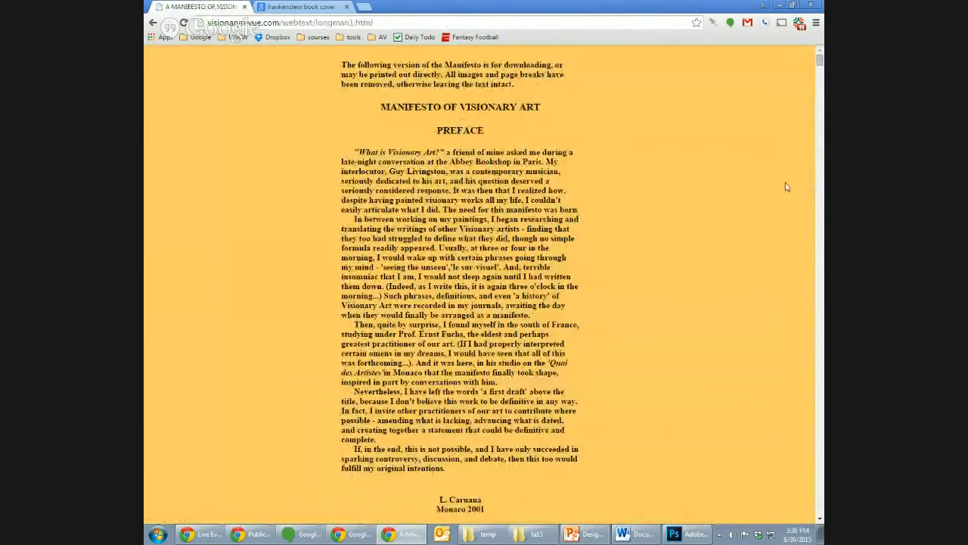
left_click(821, 252)
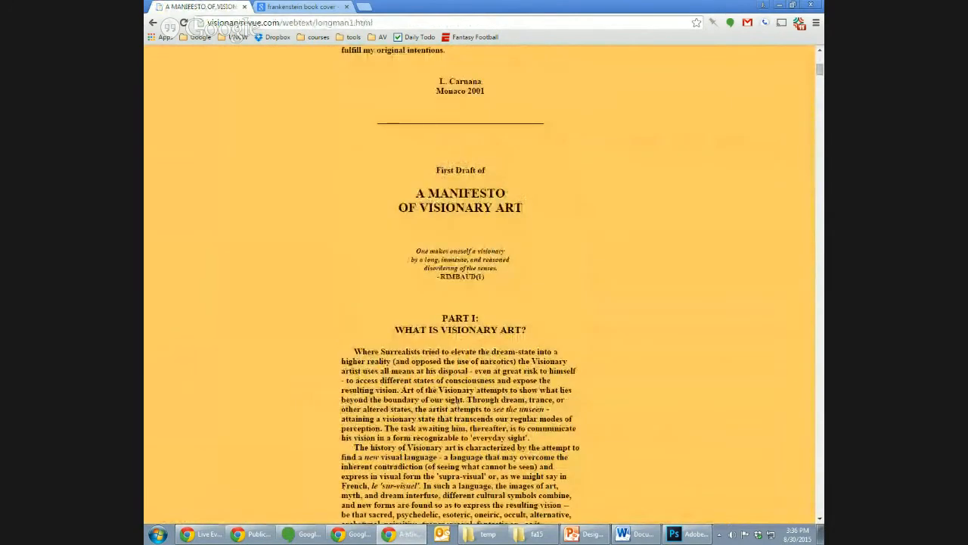
double_click(401, 351)
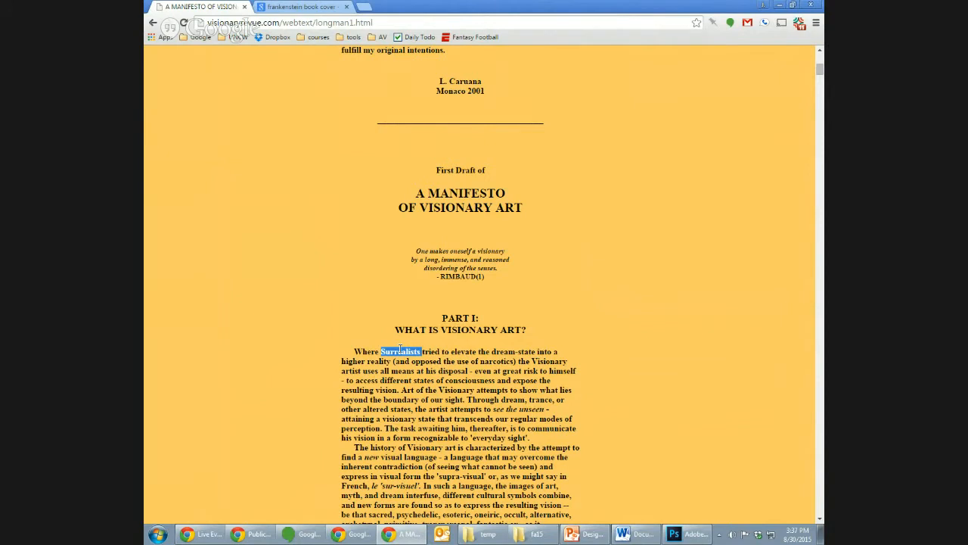
double_click(464, 208)
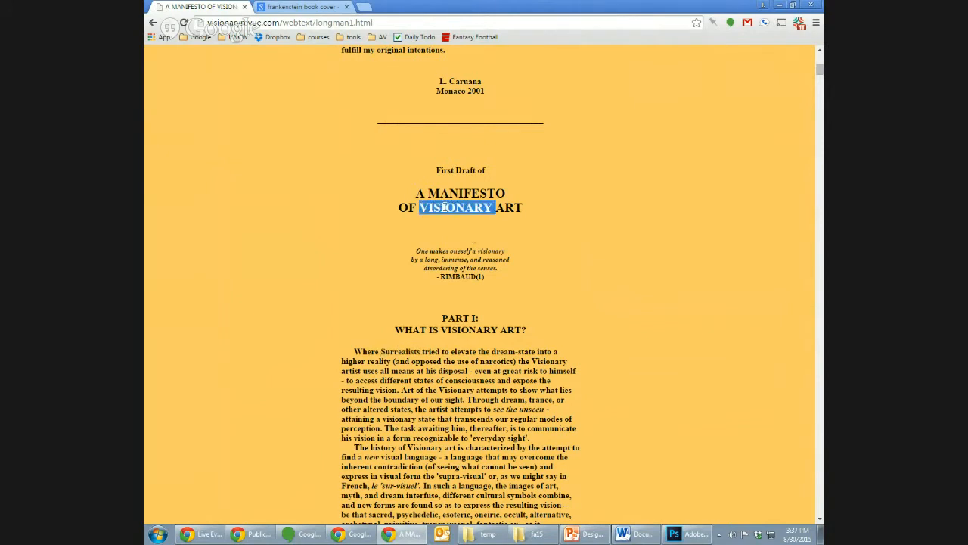
triple_click(445, 207)
left_click(533, 361)
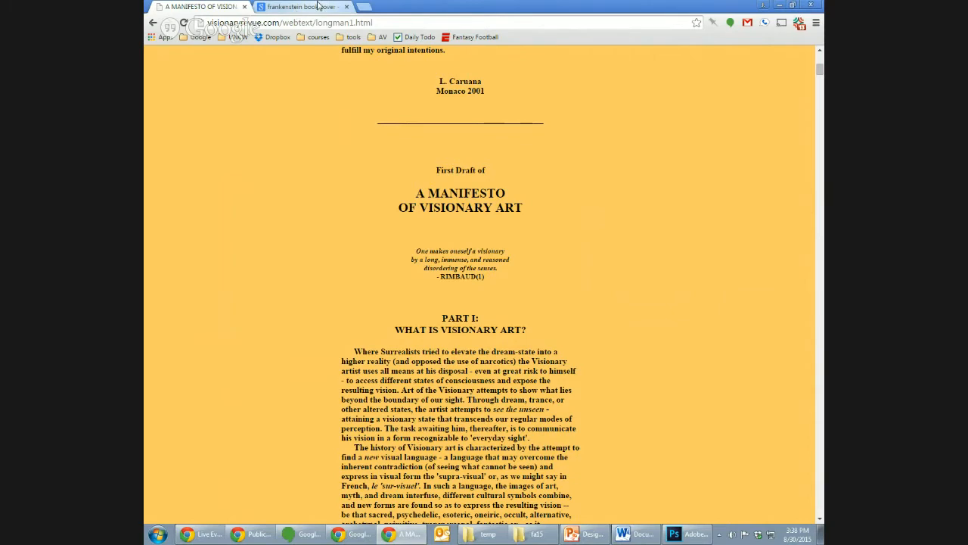
- Go back to the Frankenstein cover images and preview the Dover Thrift, Case Studies and purple Enriched Classic covers
left_click(318, 6)
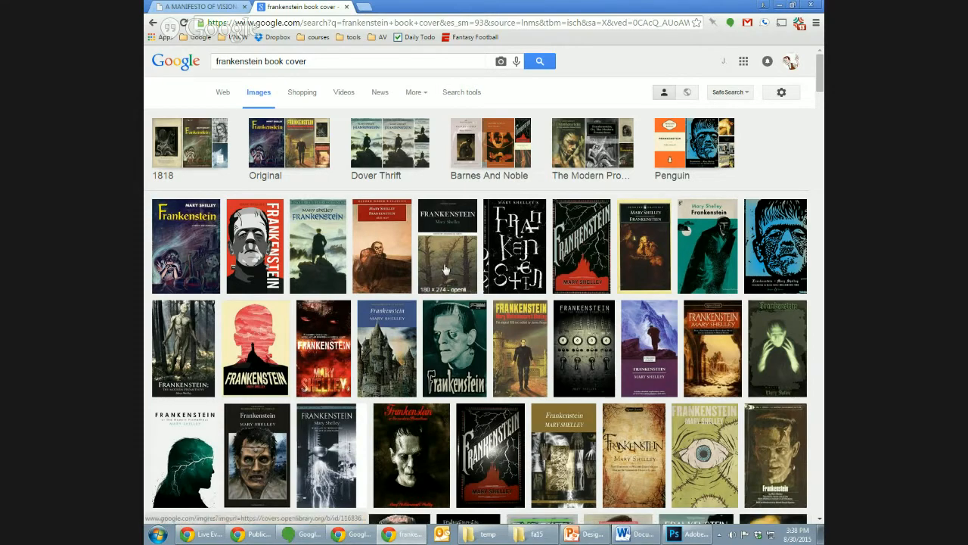
left_click(323, 243)
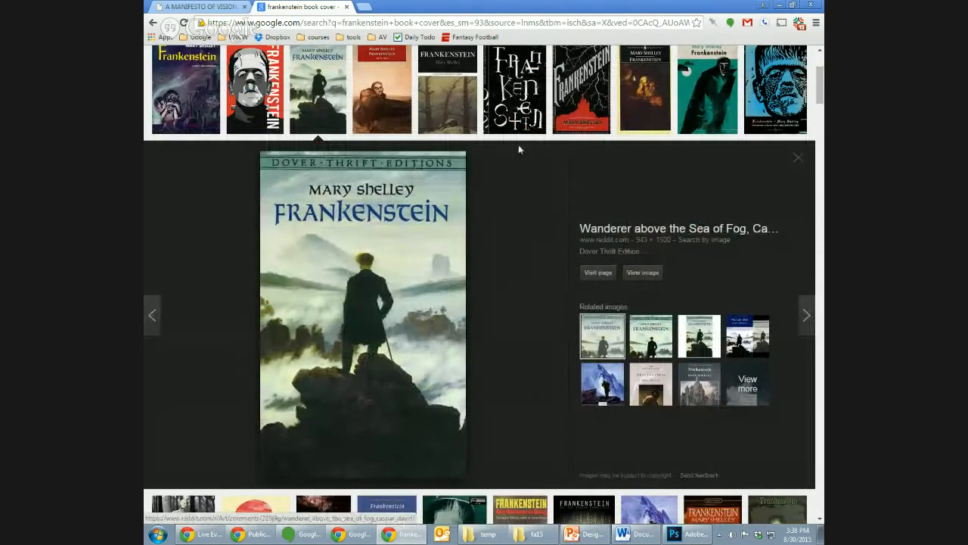
left_click(448, 114)
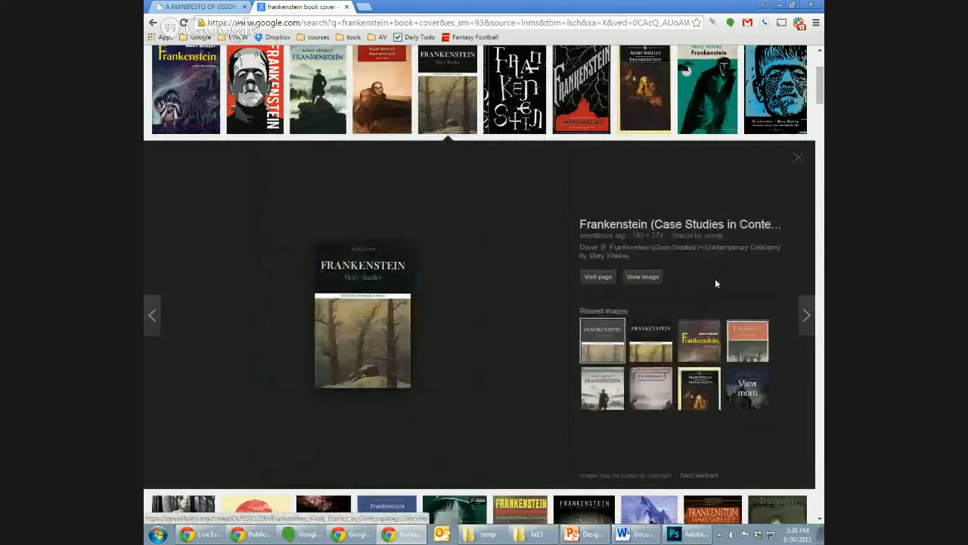
left_click(649, 509)
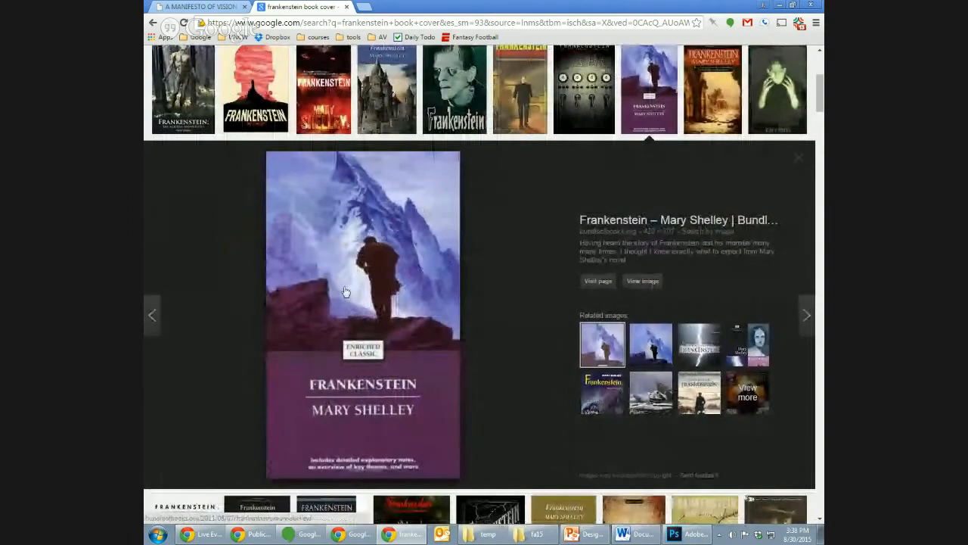
left_click(805, 159)
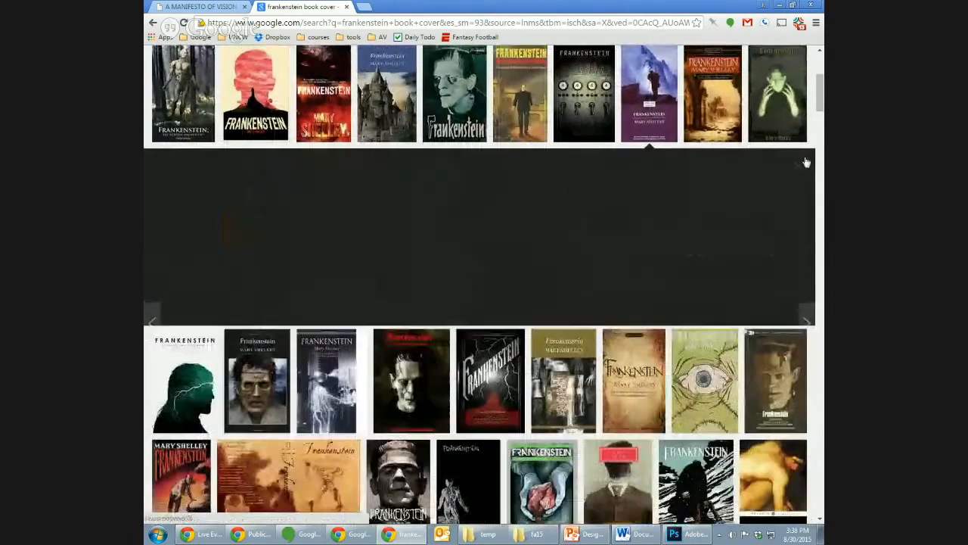
left_click_drag(821, 113, 817, 82)
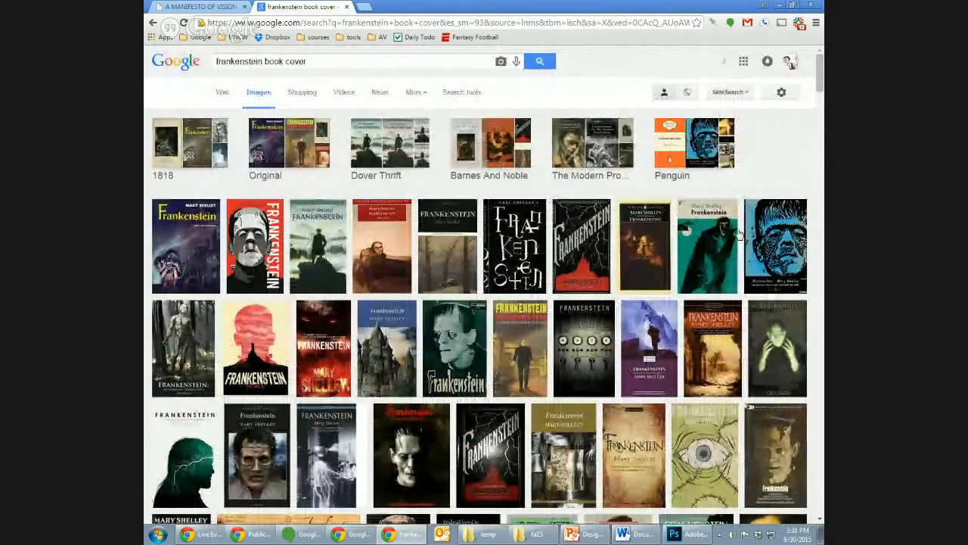
- Preview and compare the teal illustrated Frankenstein cover and the blue-and-black Penguin cover, and close the preview
left_click(714, 242)
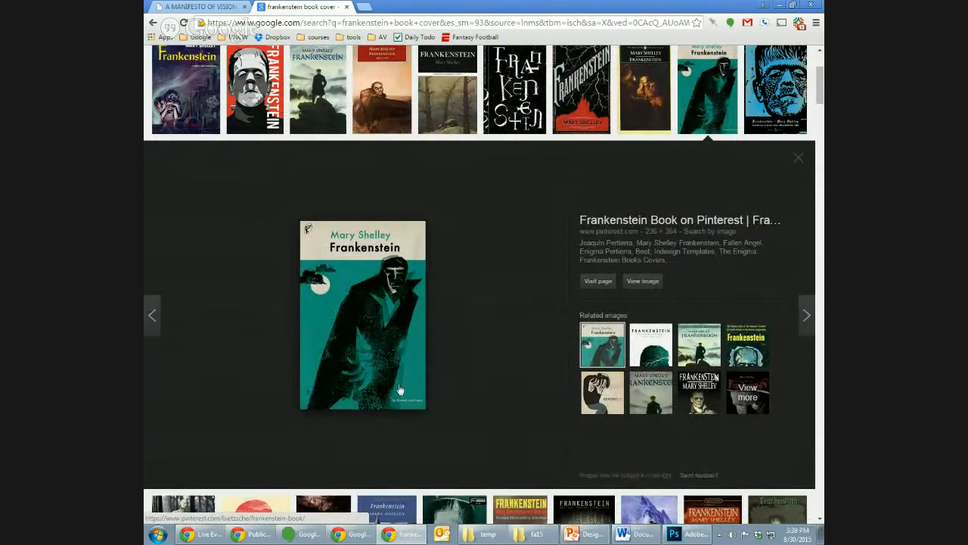
left_click(769, 90)
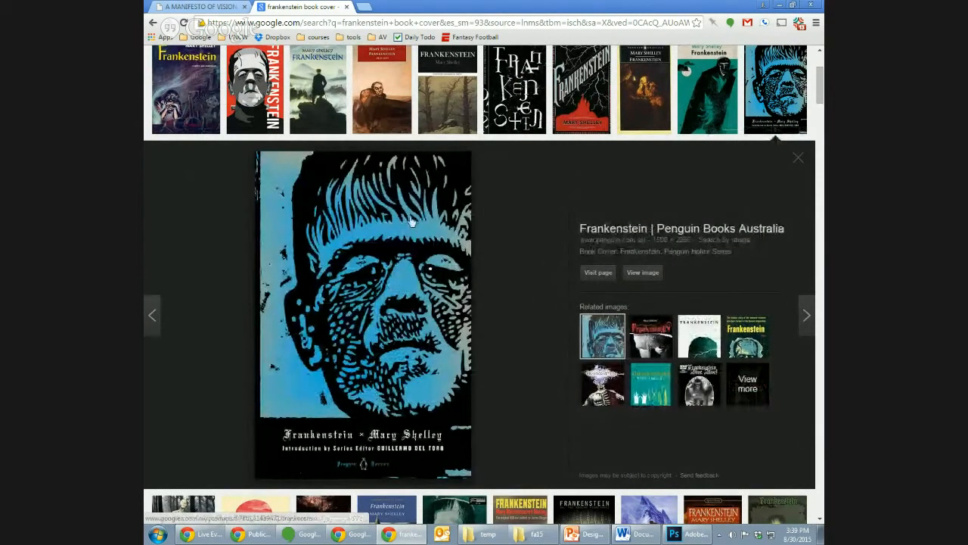
left_click(693, 125)
left_click(776, 98)
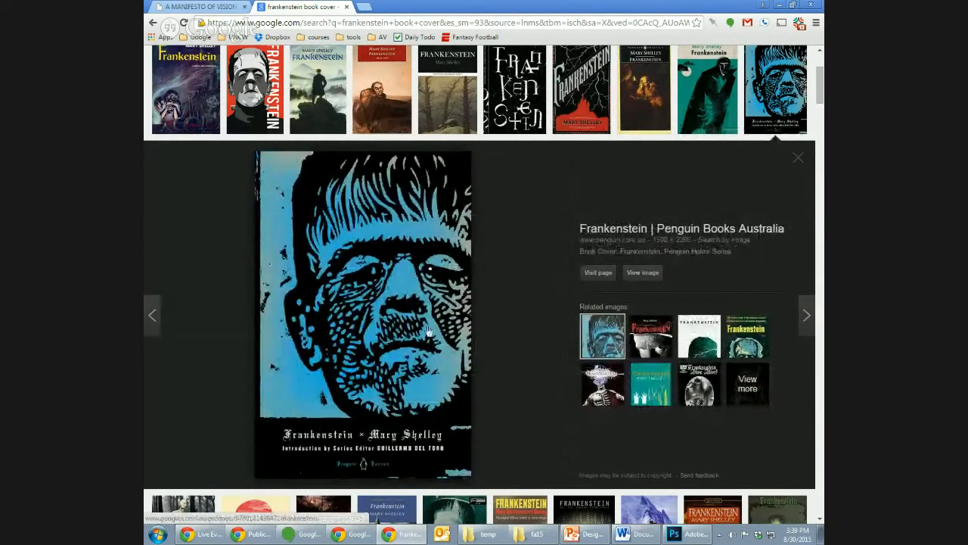
left_click(798, 157)
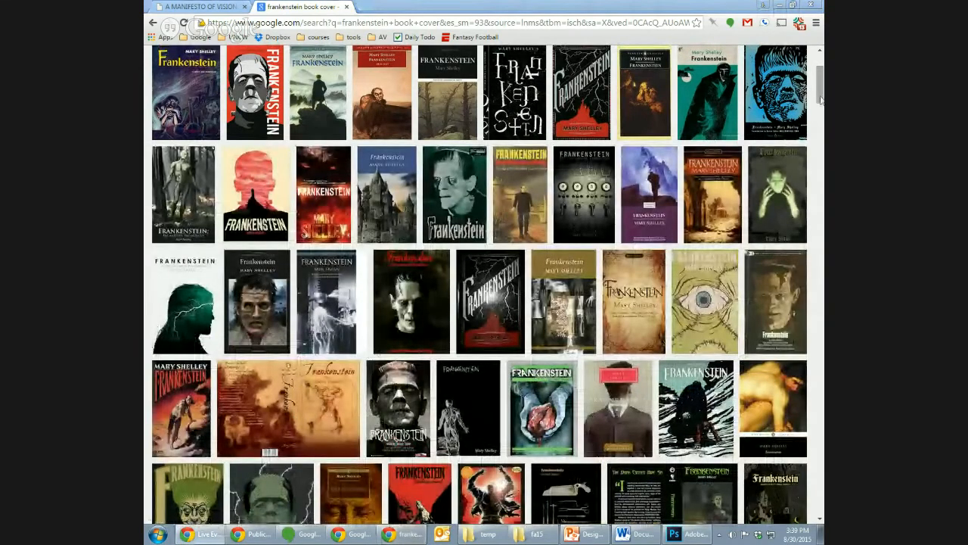
- Preview the red Frankenstein cover with the vertical white title, and close the preview
scroll(818, 92, "up", 1)
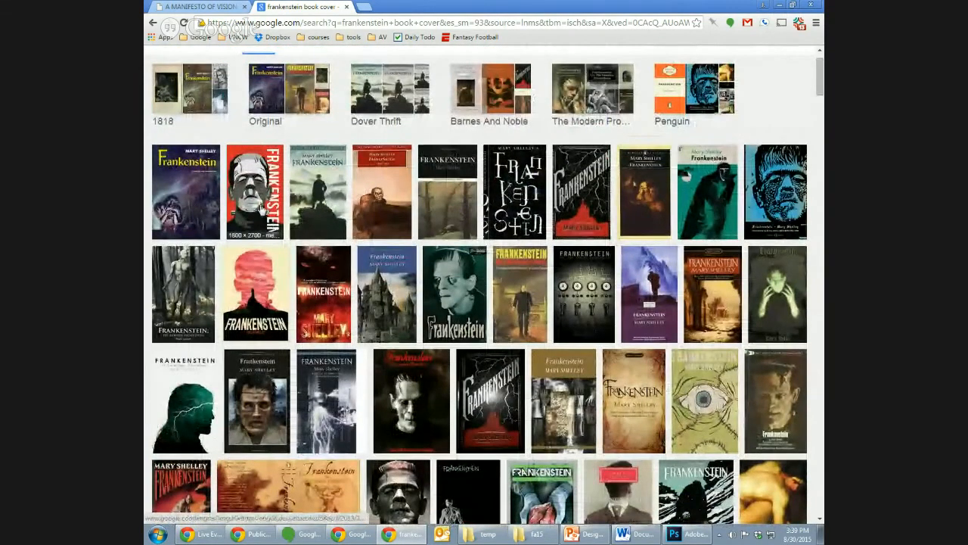
left_click(255, 189)
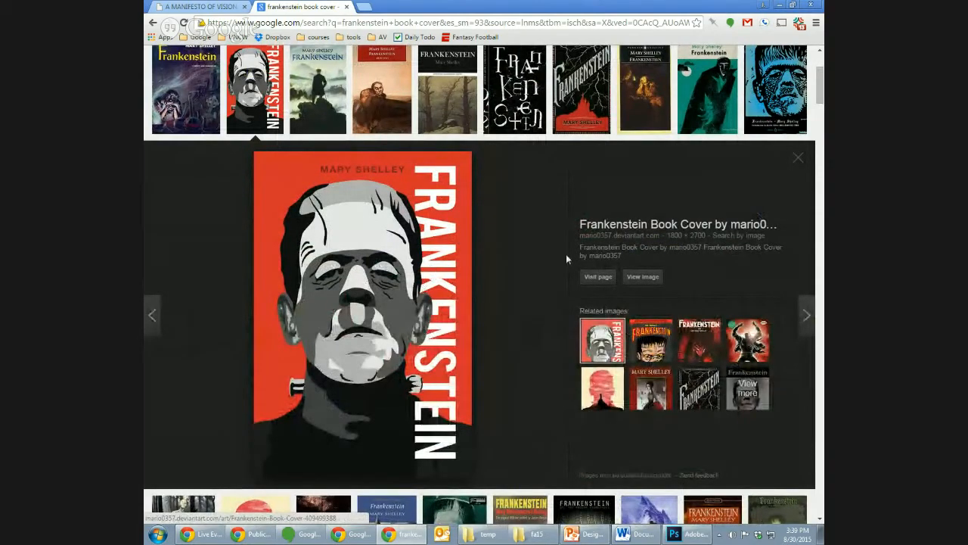
left_click(798, 161)
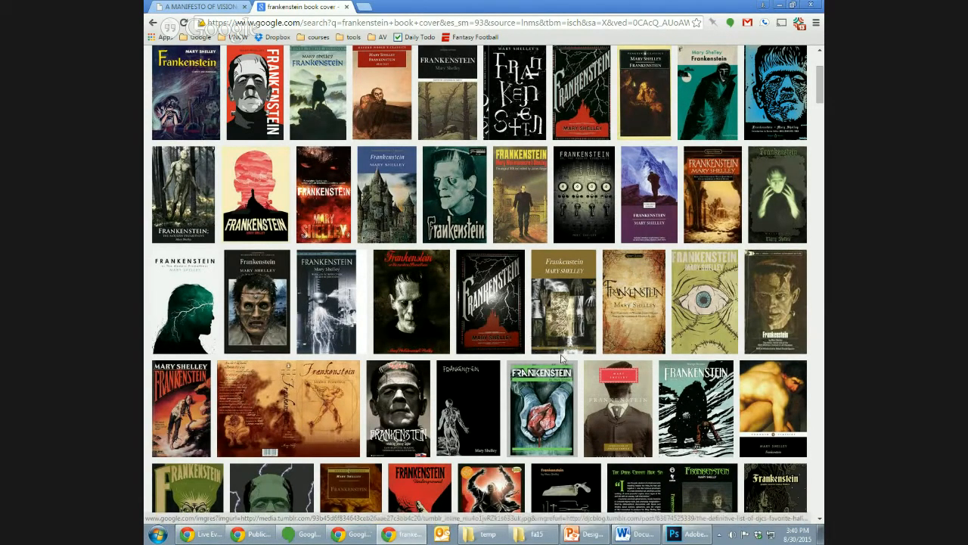
- Leave the Frankenstein covers, go back from the manifesto to the Publics Project page, and open the course Syllabus
left_click_drag(817, 98, 821, 90)
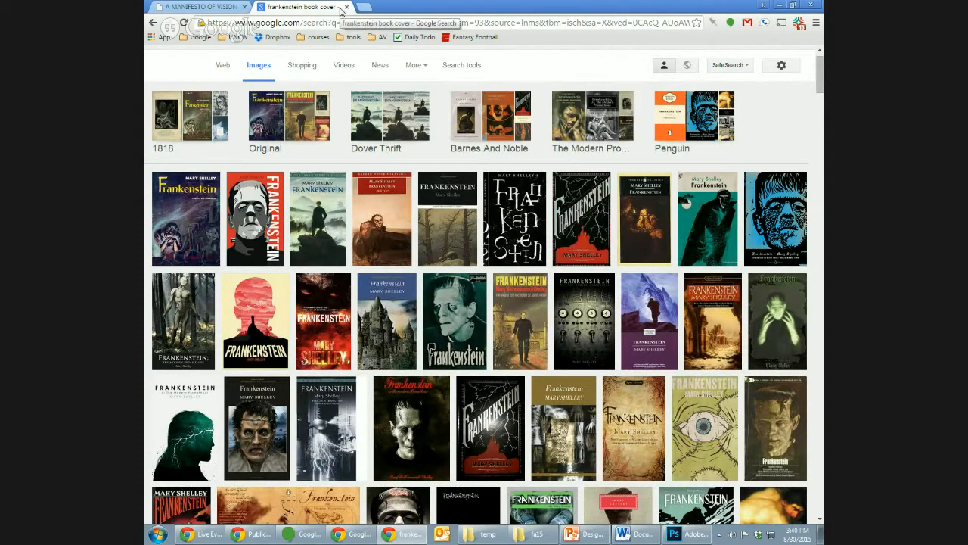
left_click(213, 7)
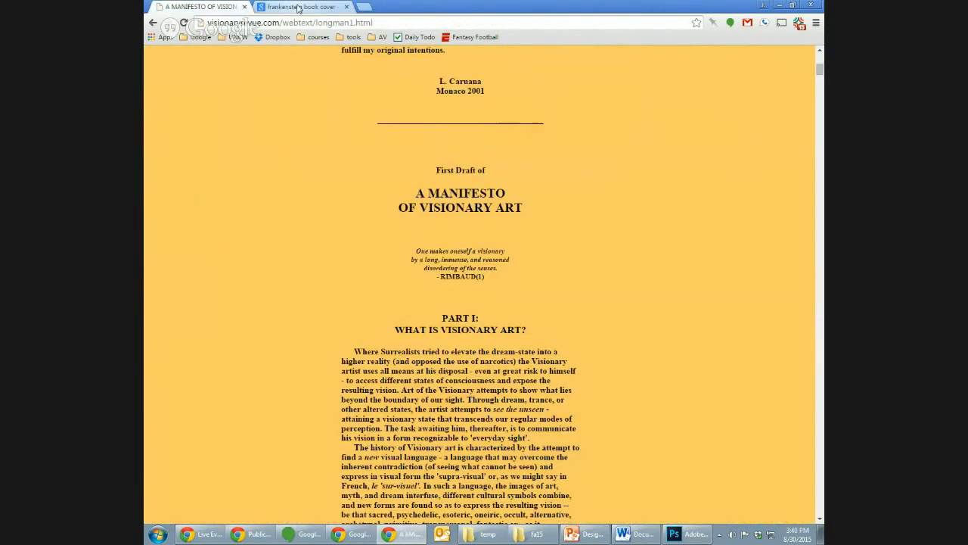
left_click(152, 23)
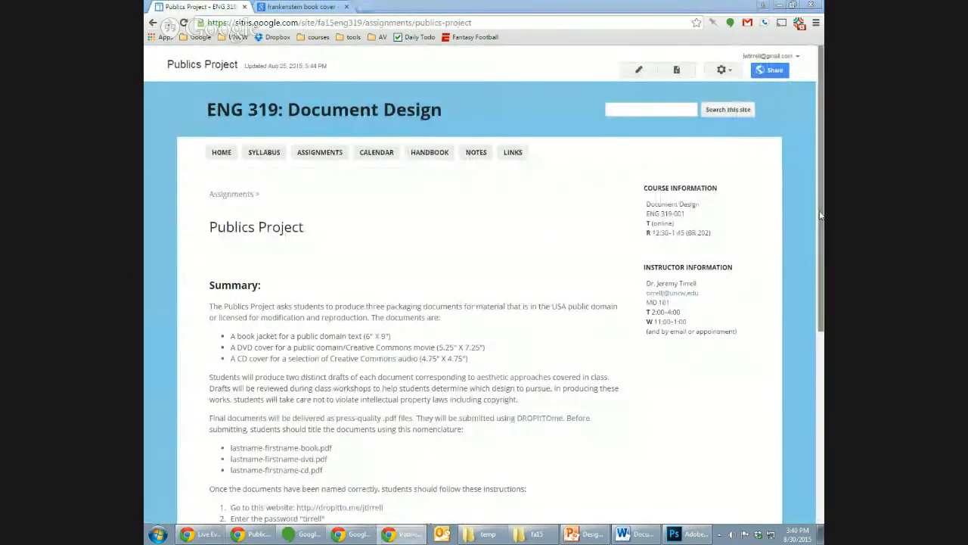
scroll(653, 183, "down", 1)
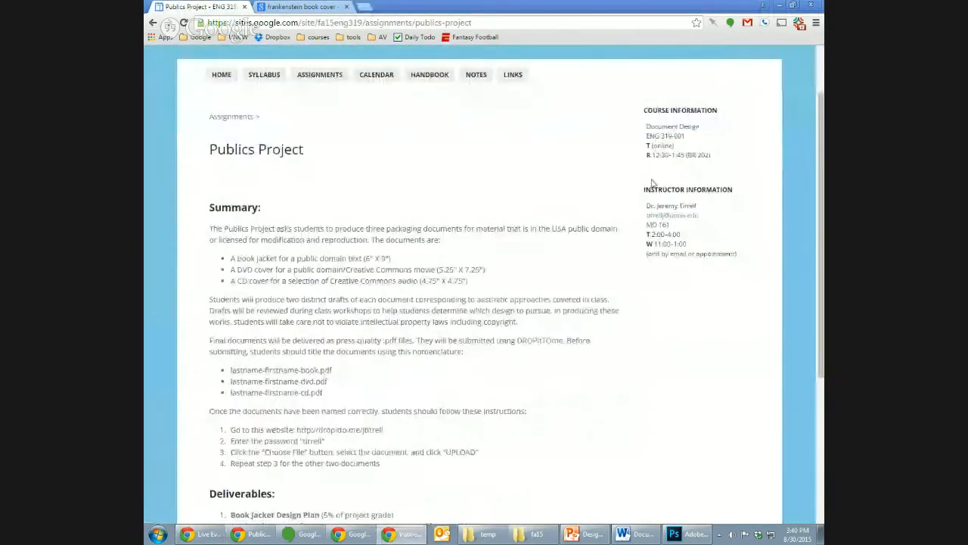
left_click(262, 79)
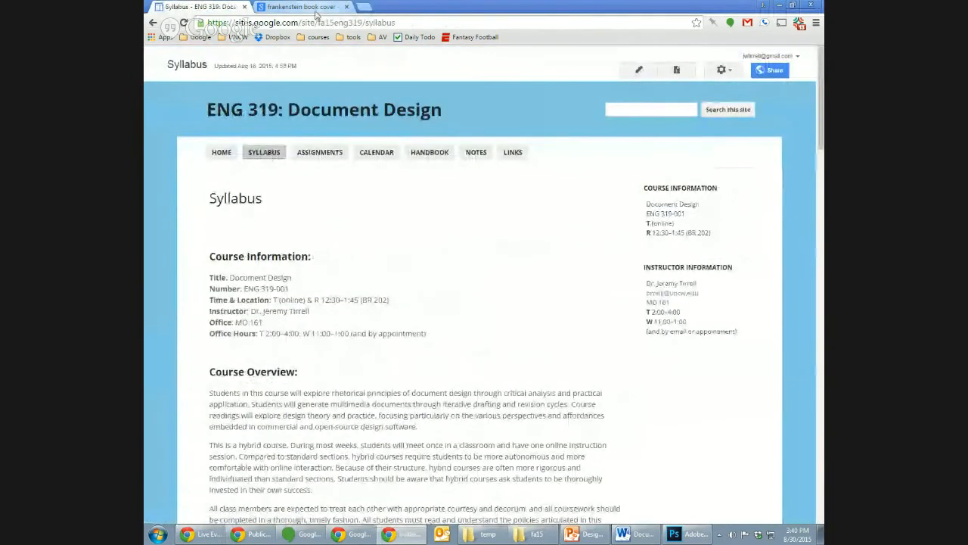
- Separate the Frankenstein cover results into their own browser window and show the syllabus's Required Materials section
left_click_drag(306, 6, 823, 6)
left_click(350, 226)
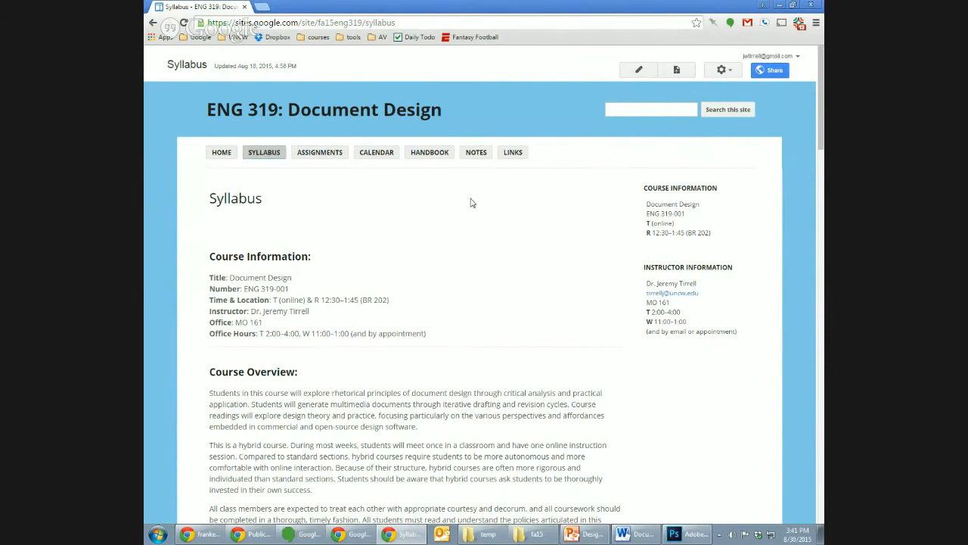
left_click_drag(821, 140, 820, 232)
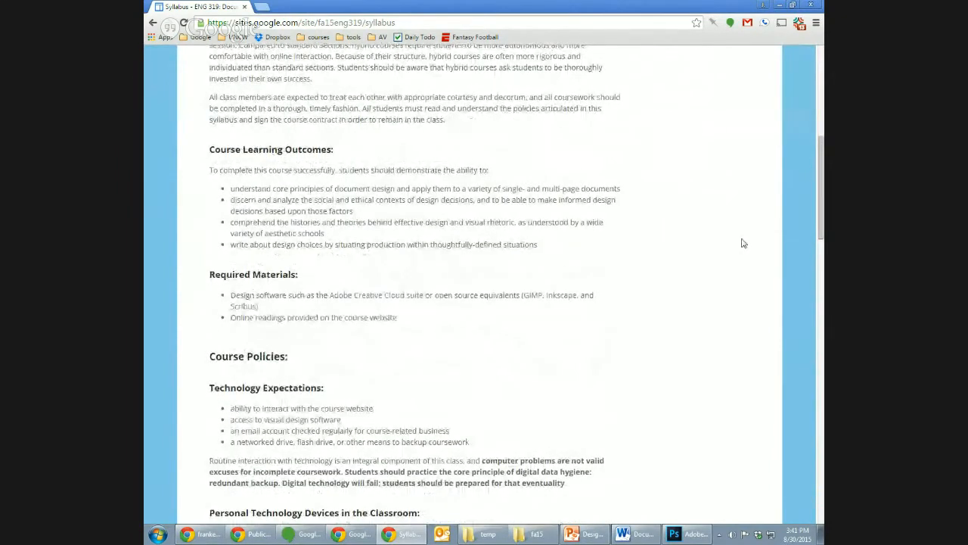
- Open the Adobe Creative Cloud suite link, examine the student and teacher pricing, and briefly visit the school licensing options
left_click(380, 298)
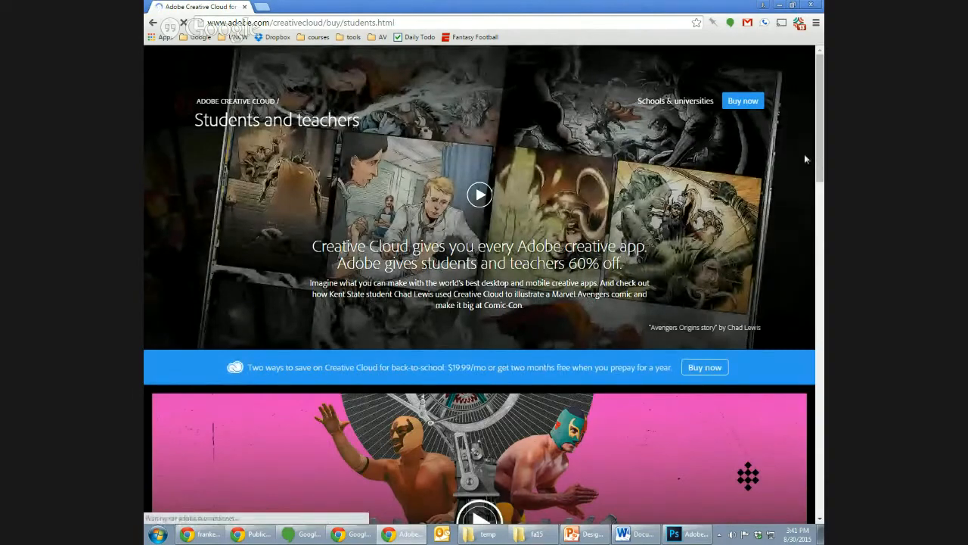
left_click_drag(820, 156, 820, 491)
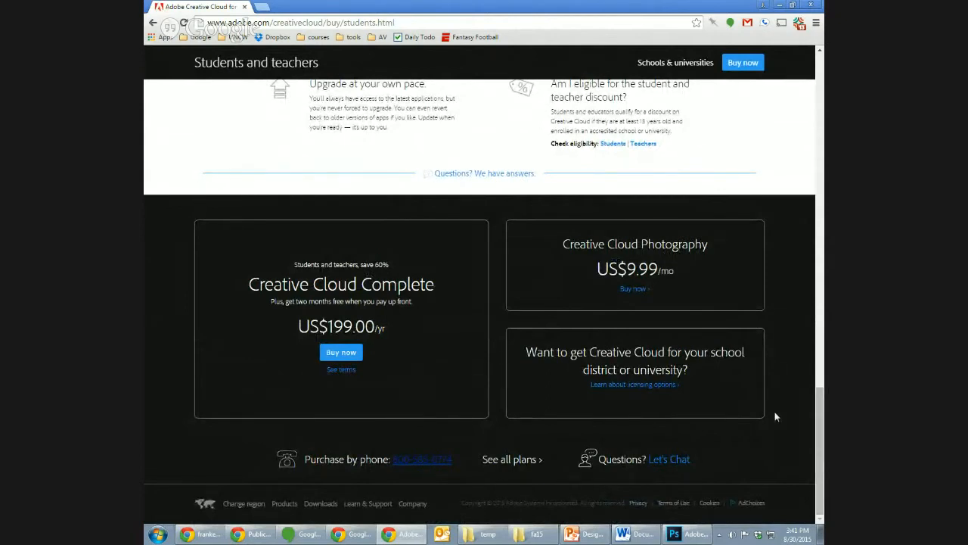
left_click(643, 386)
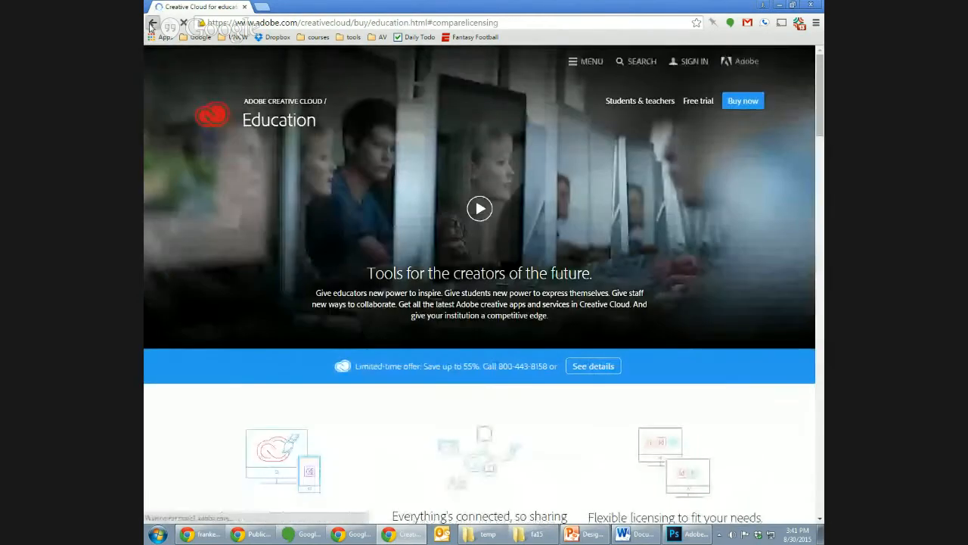
left_click(153, 23)
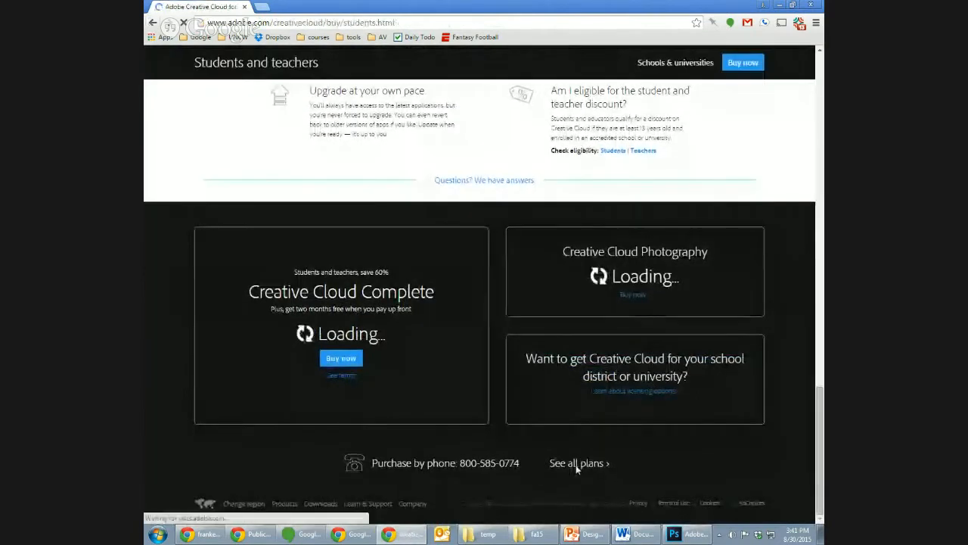
- View all Creative Cloud plans for students and teachers, and return to the course syllabus
left_click(576, 463)
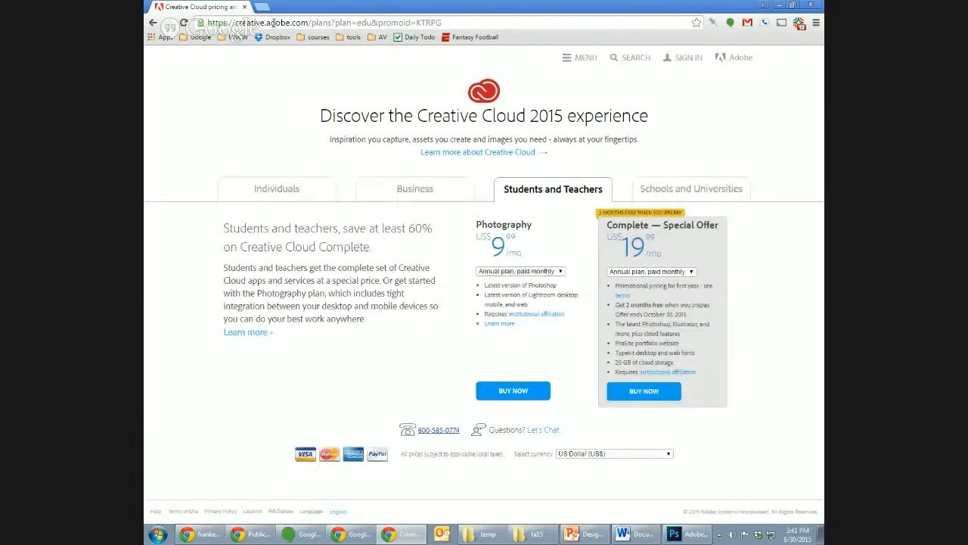
left_click(155, 25)
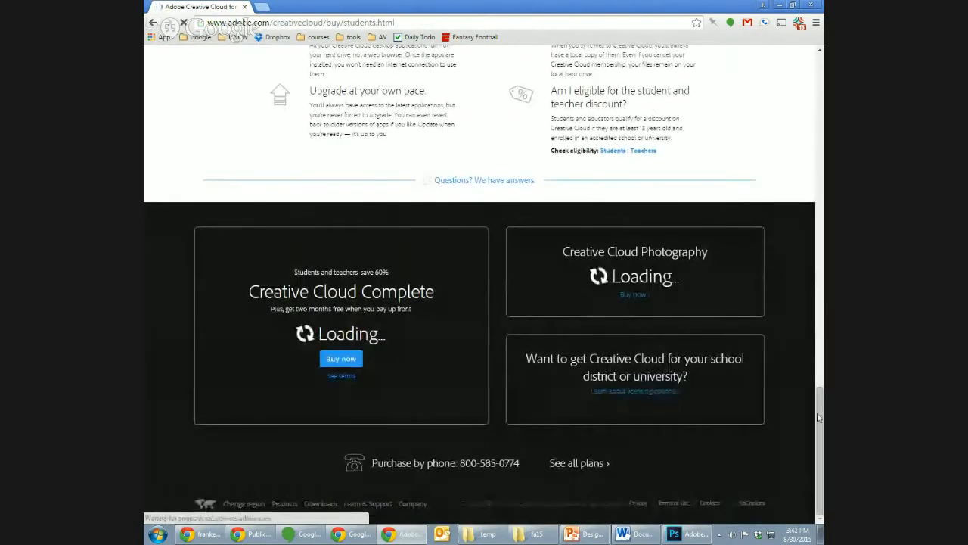
left_click_drag(819, 418, 819, 256)
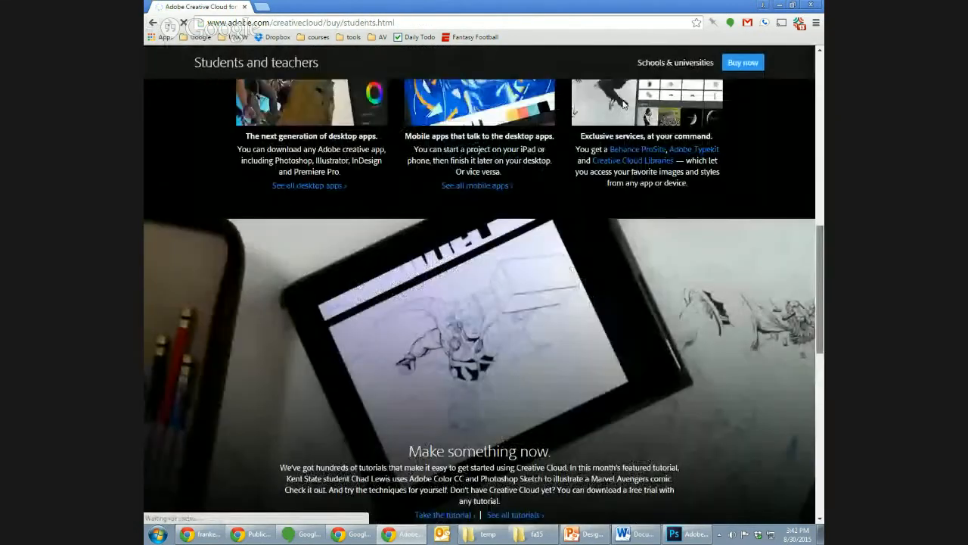
left_click(152, 25)
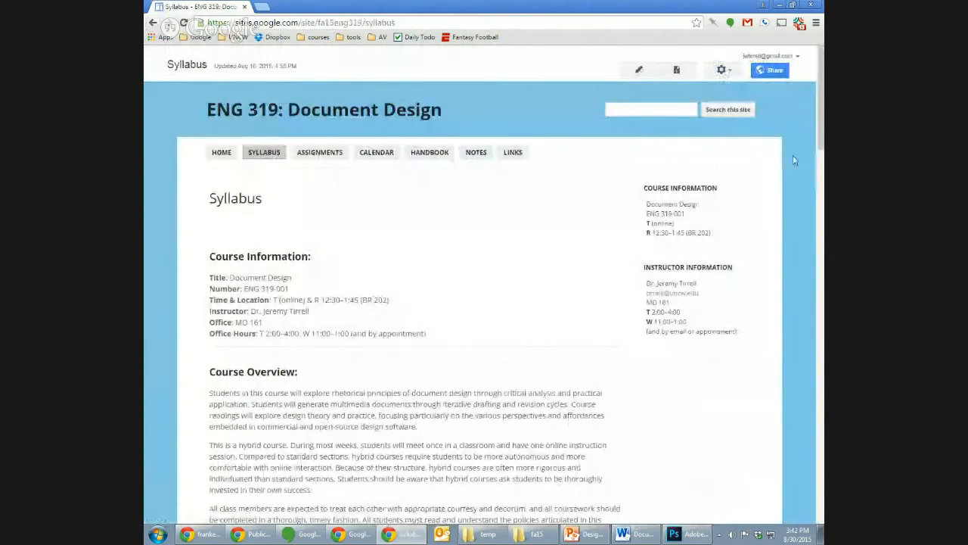
- Open the GIMP website from the Required Materials, examine its Downloads page, and return to the syllabus
left_click_drag(820, 149, 818, 246)
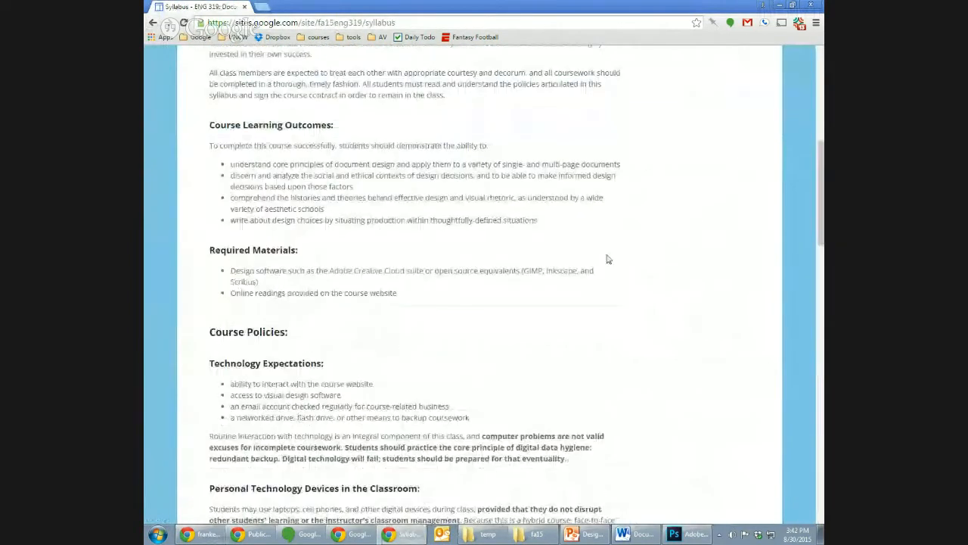
left_click(533, 276)
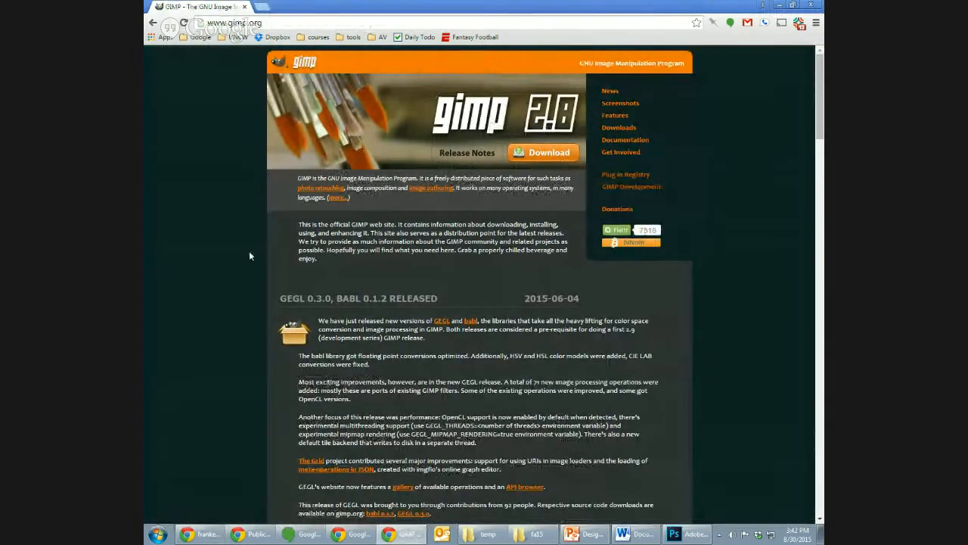
left_click(619, 127)
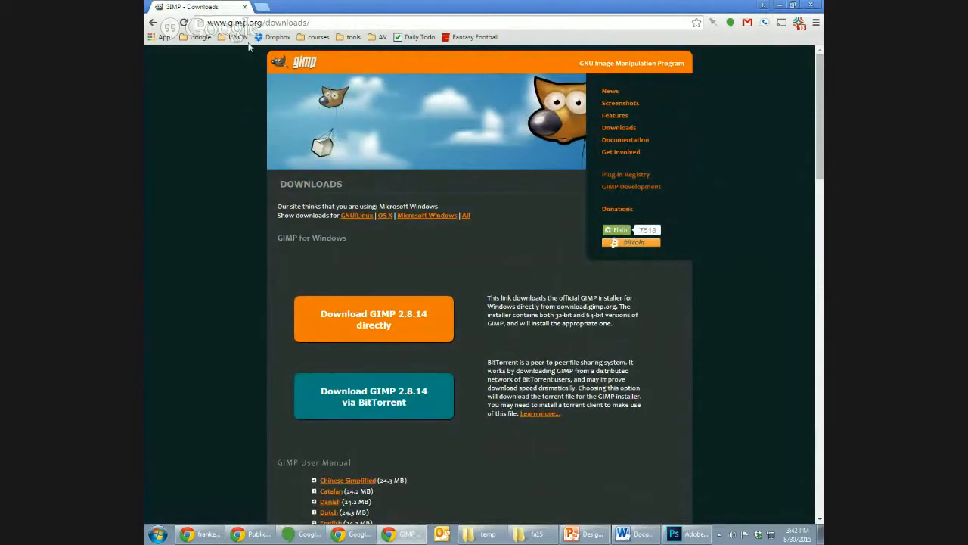
left_click(153, 23)
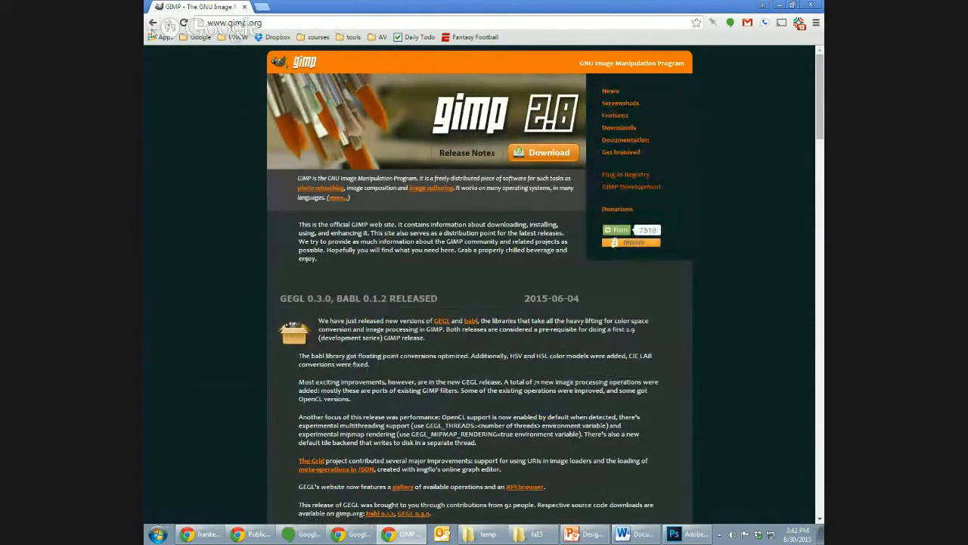
left_click(151, 23)
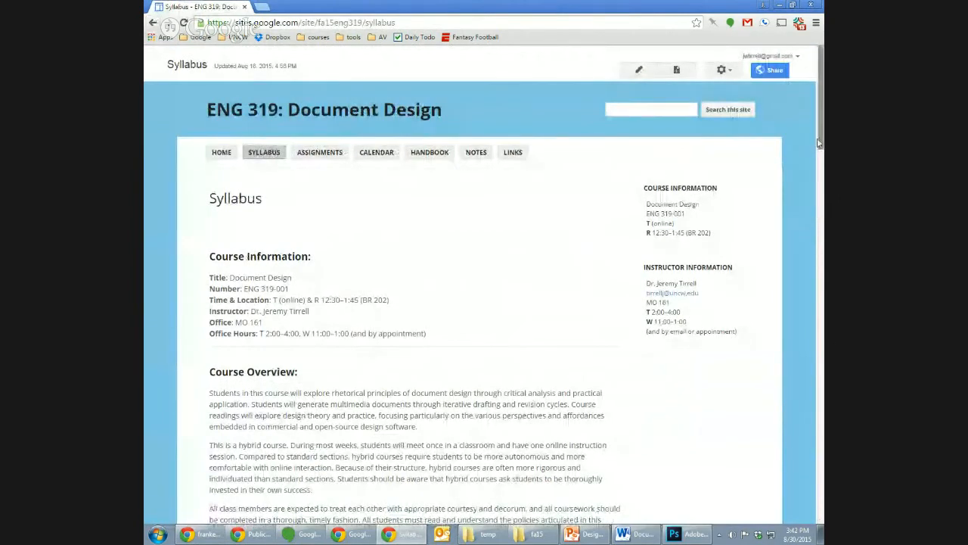
- Revisit the Adobe Creative Cloud student page and return to the syllabus's Required Materials section
left_click_drag(820, 144, 807, 260)
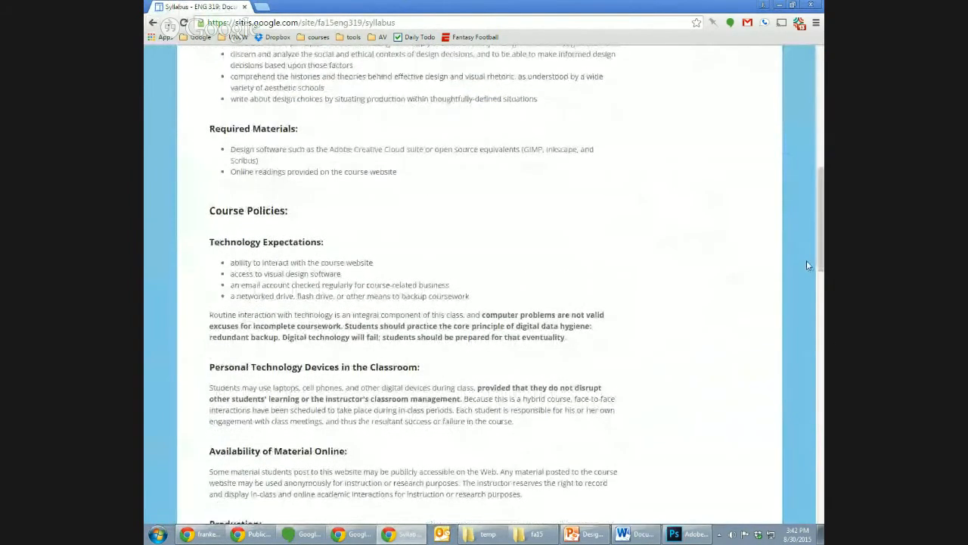
left_click(363, 152)
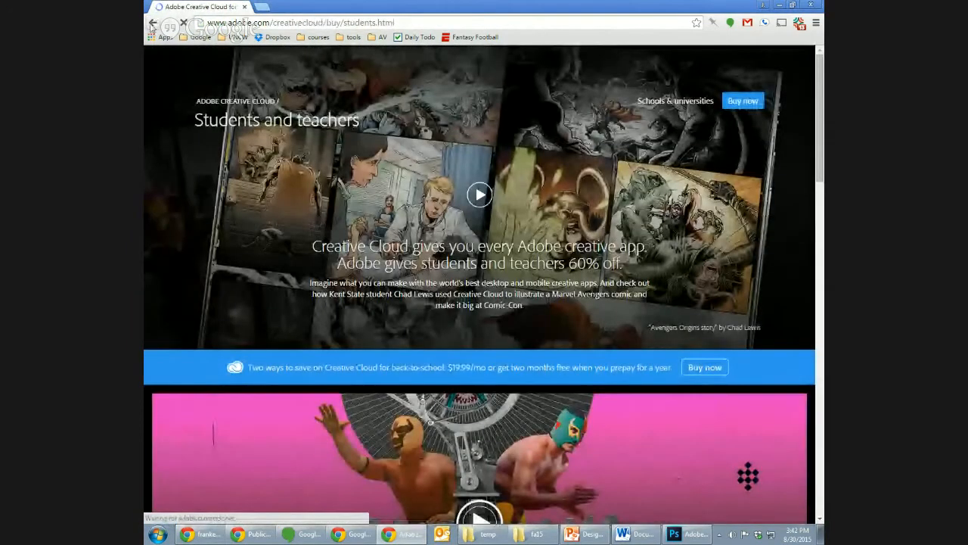
left_click(152, 23)
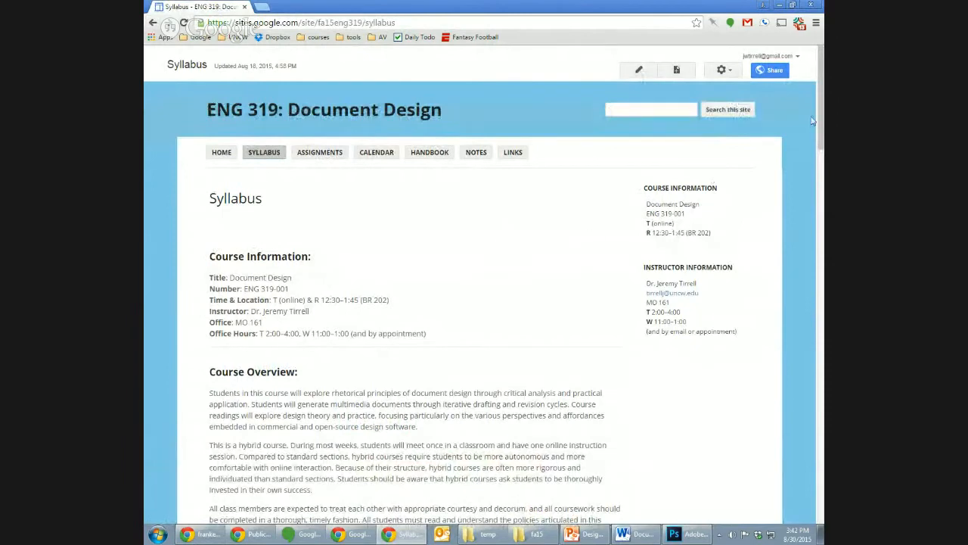
left_click_drag(816, 121, 822, 218)
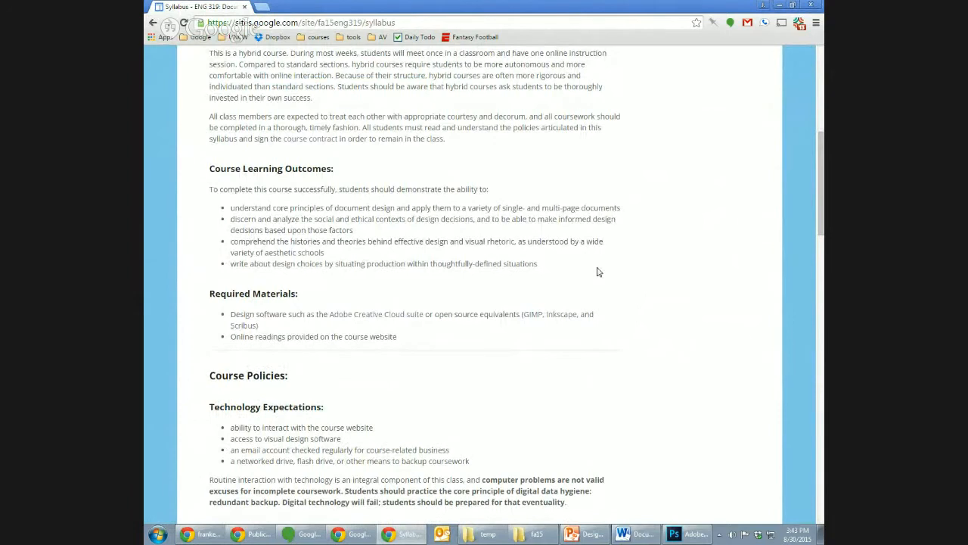
left_click(264, 7)
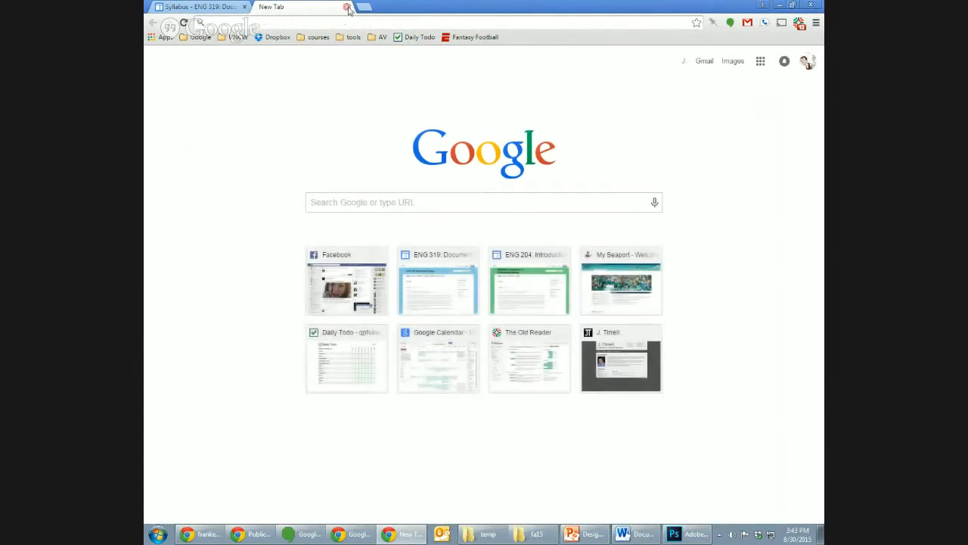
left_click(346, 6)
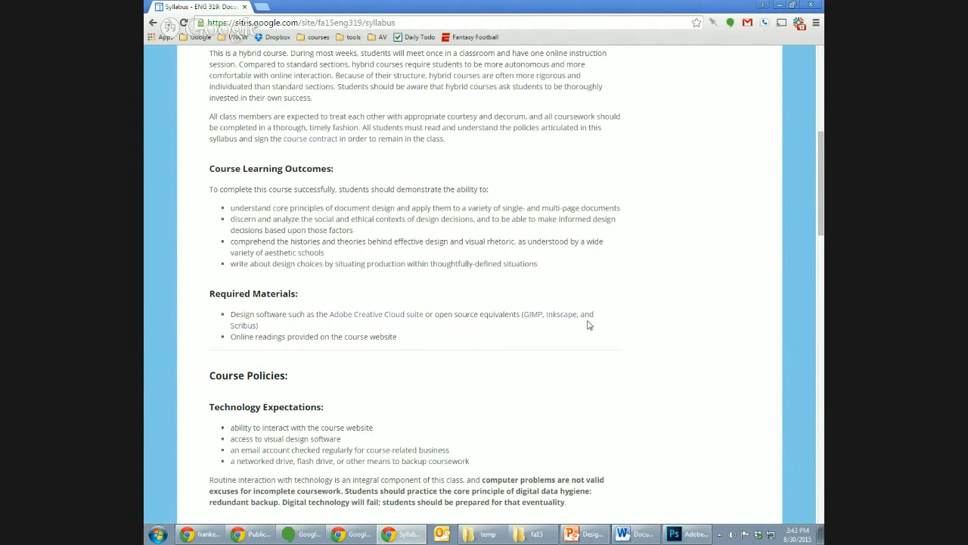
- Minimize the syllabus window, switch to Adobe Photoshop to show its empty workspace, and minimize it again
left_click(780, 7)
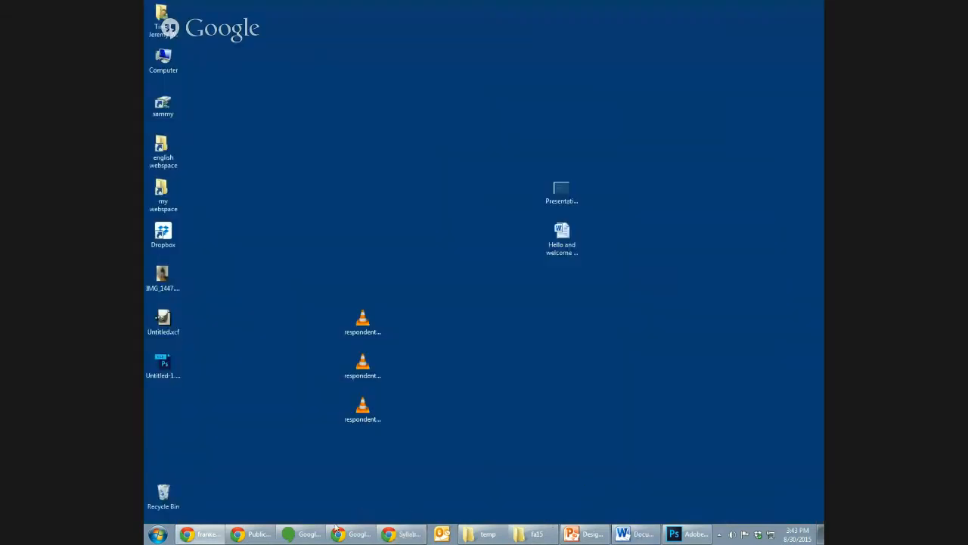
left_click(687, 534)
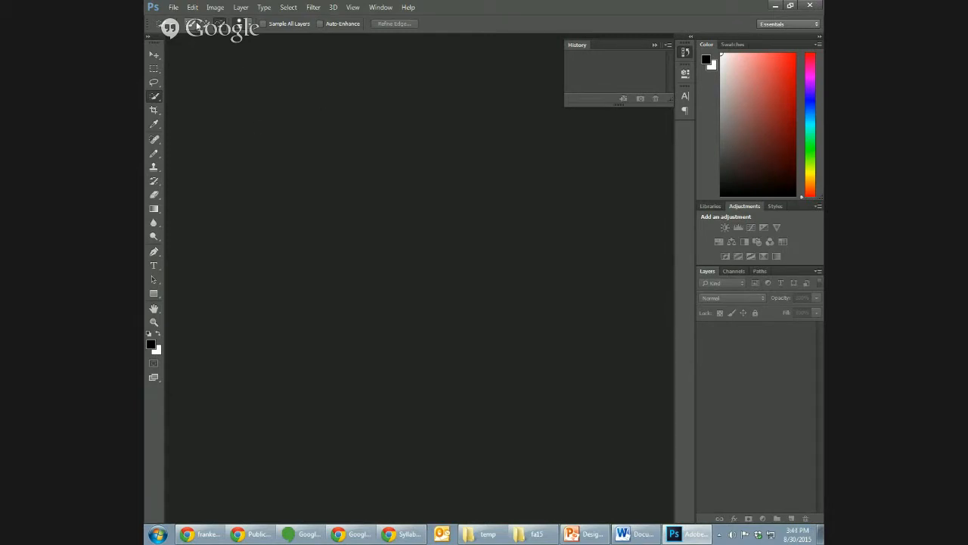
left_click(774, 6)
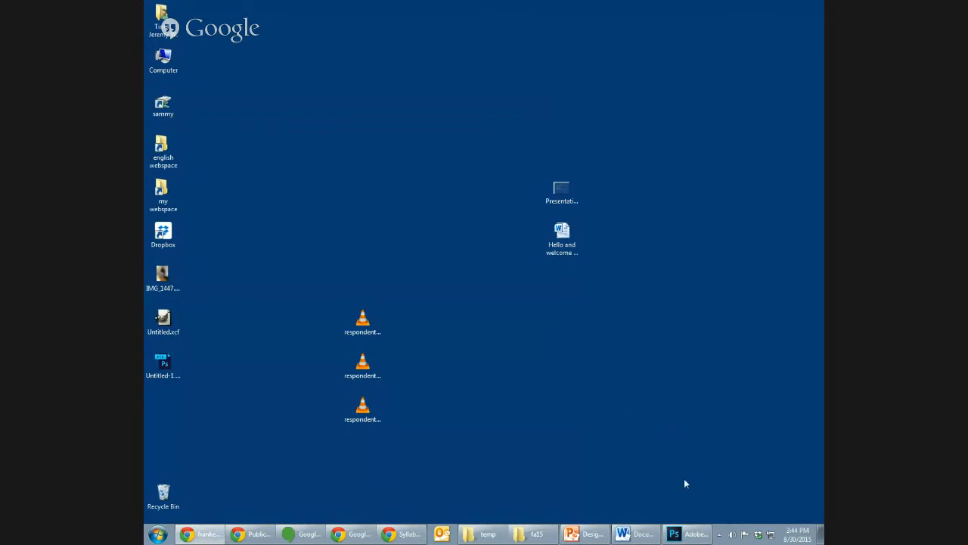
left_click(687, 534)
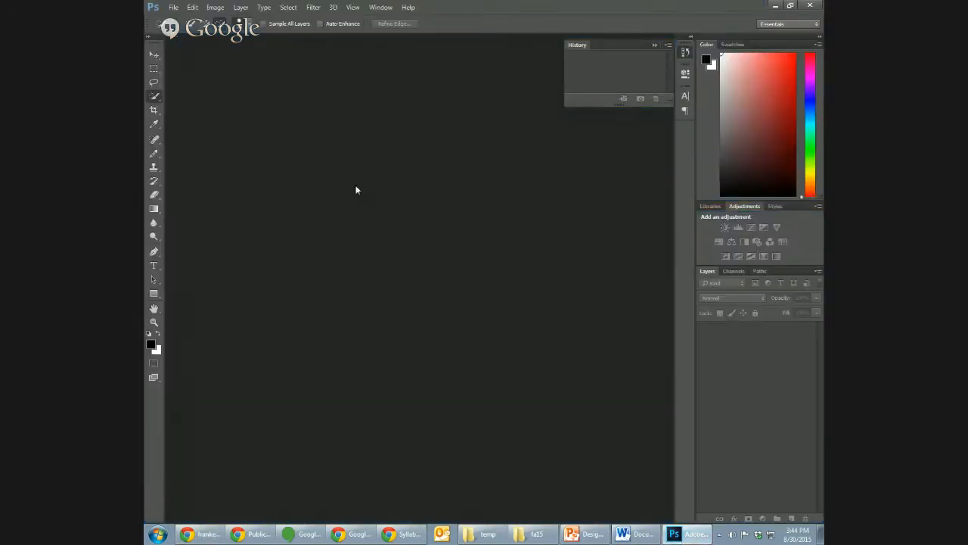
left_click(777, 6)
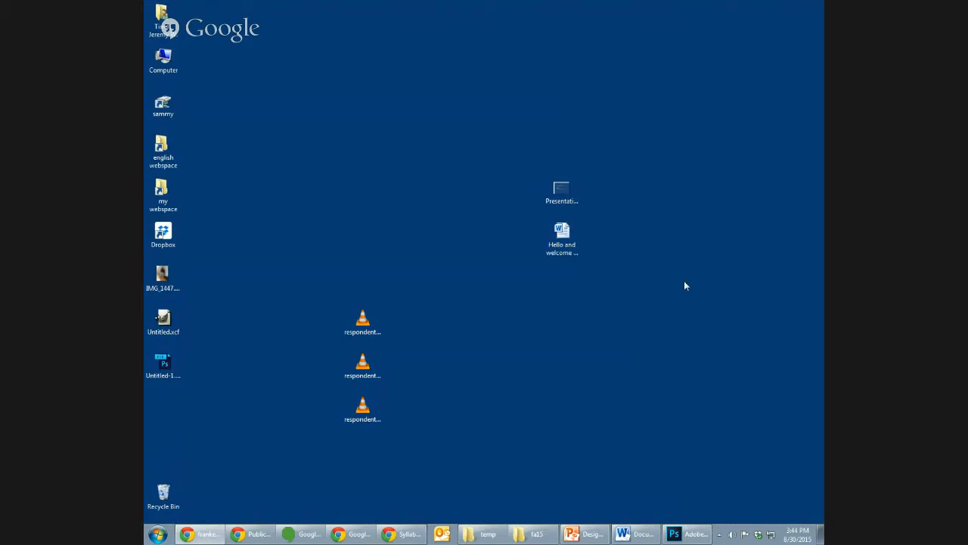
- Switch to the Design Tutorial Video presentation in PowerPoint, show the Goals slide, and highlight the words "public" and "Commons"
left_click(593, 538)
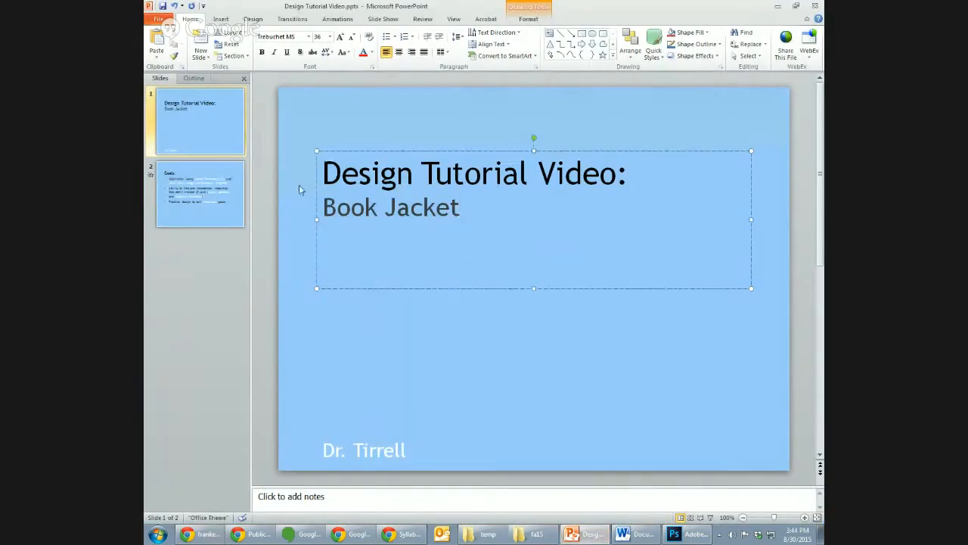
scroll(301, 191, "down", 1)
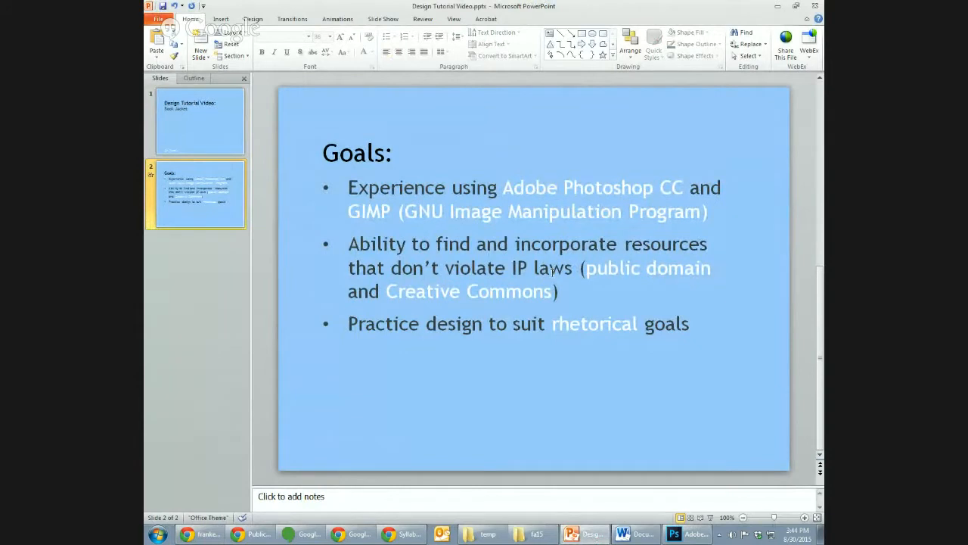
left_click(585, 271)
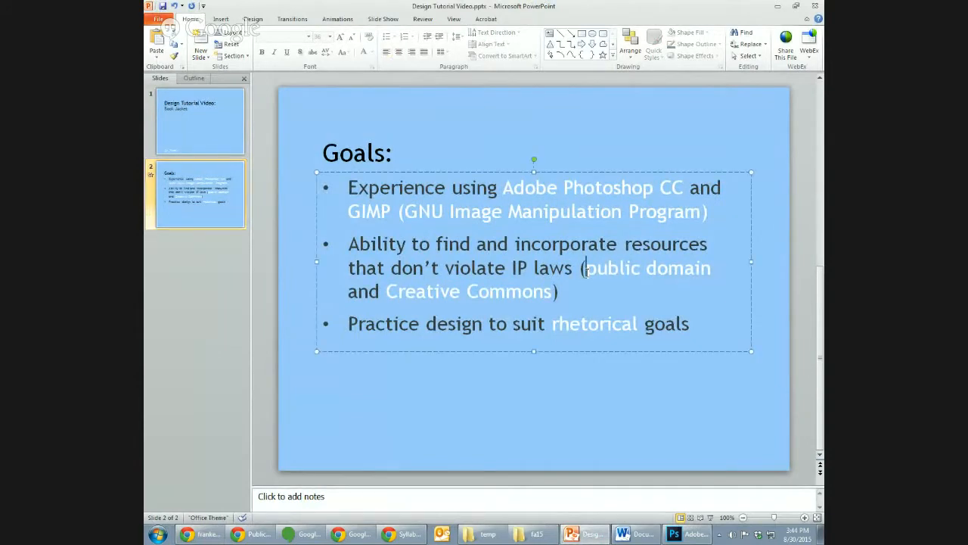
double_click(590, 269)
double_click(501, 293)
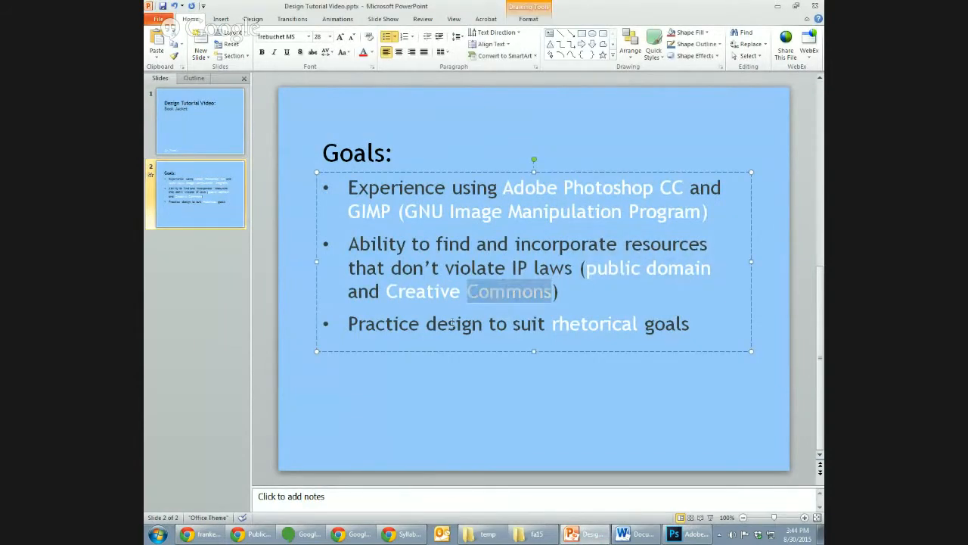
- Clear the text selection on the Goals slide, minimize the presentation, and switch to the blank Word document
left_click(456, 409)
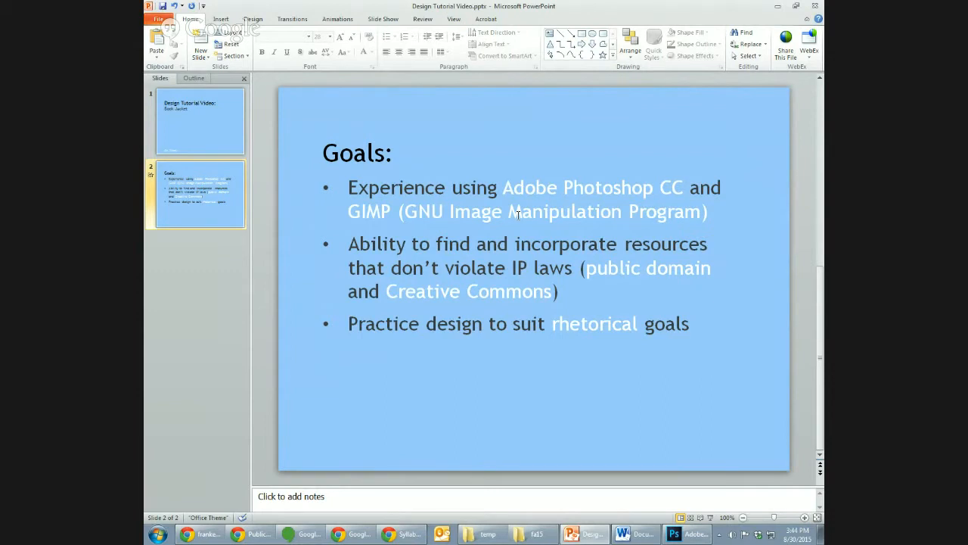
left_click(780, 6)
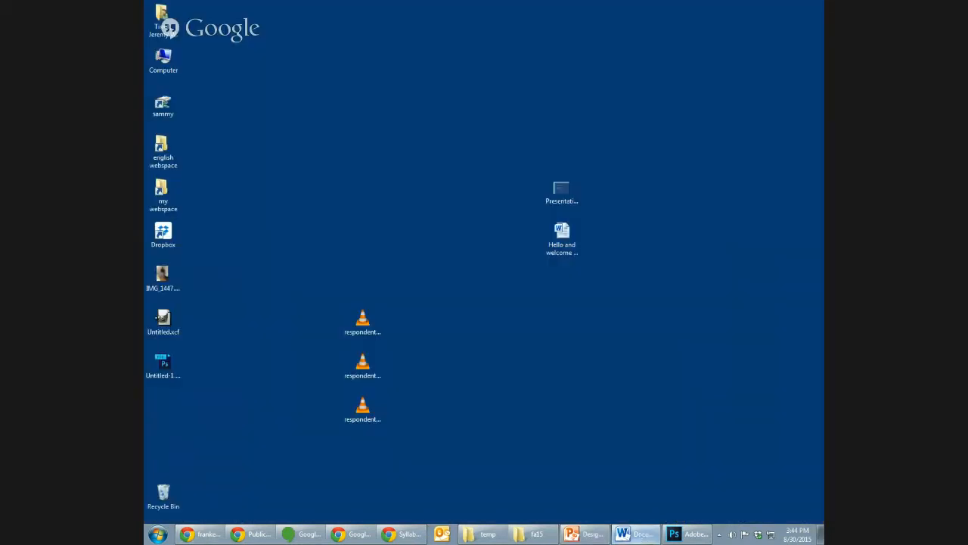
left_click(636, 534)
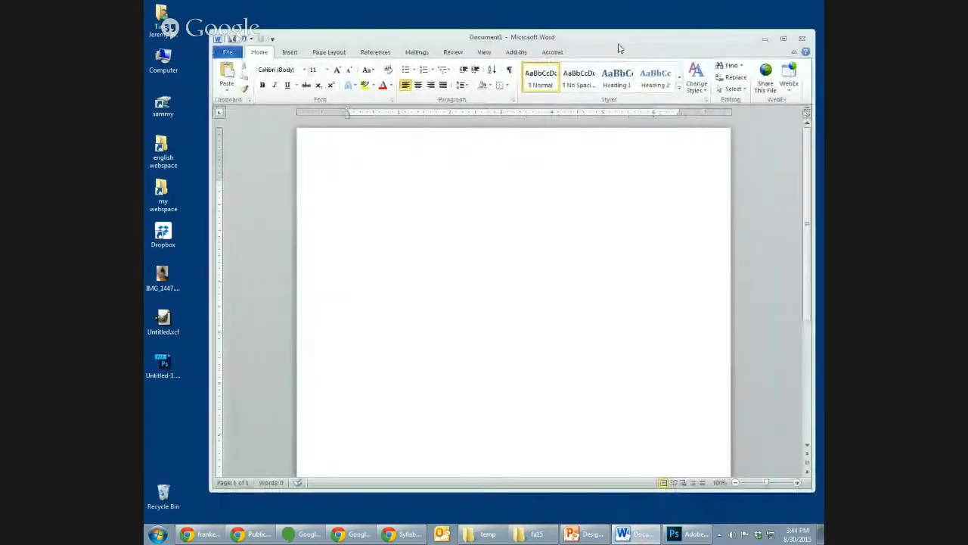
left_click_drag(619, 48, 621, 49)
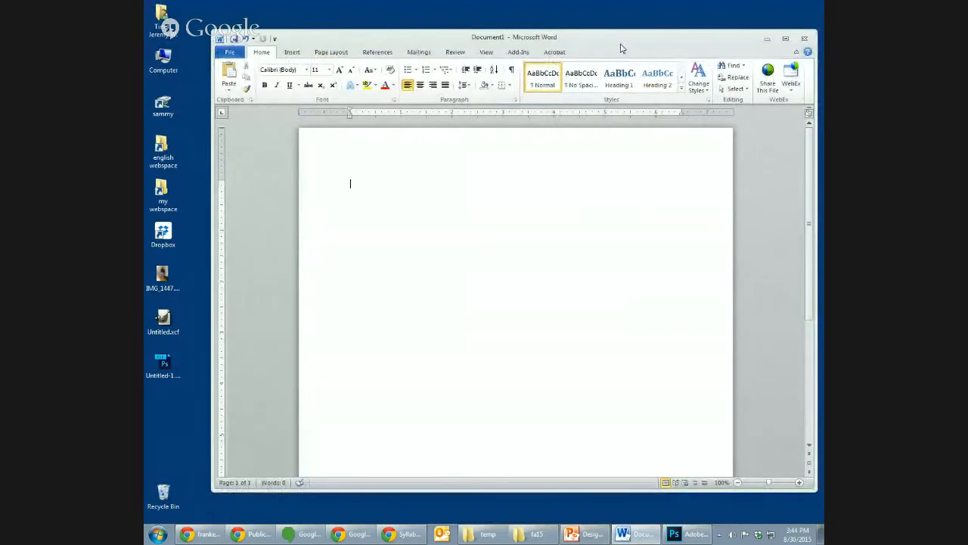
- Write "Attribution" and "Citation" on separate lines of the blank document
type("attributio")
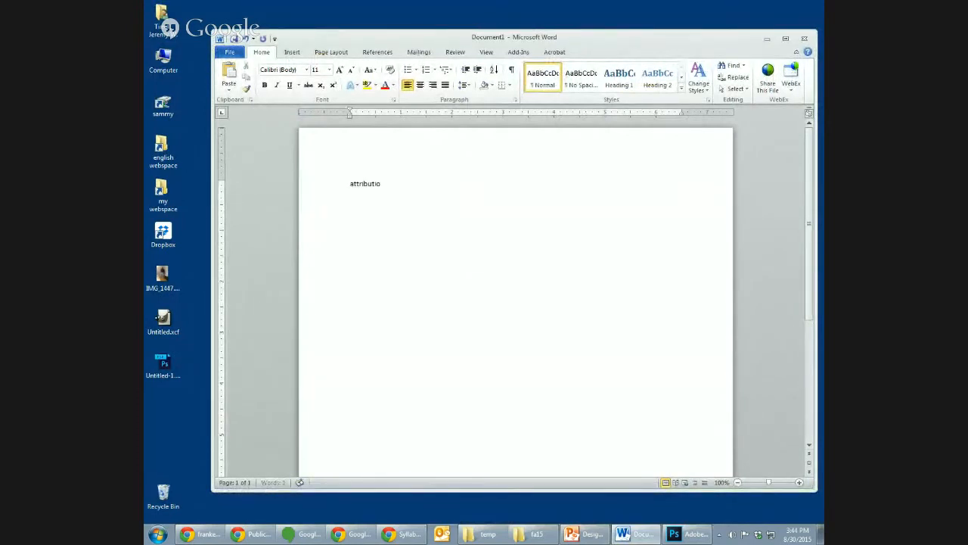
type("n")
key("Return")
type("citation")
- Clear both lines of text from the document and minimize the Word window
key("Up")
key("Up")
key("ctrl+a")
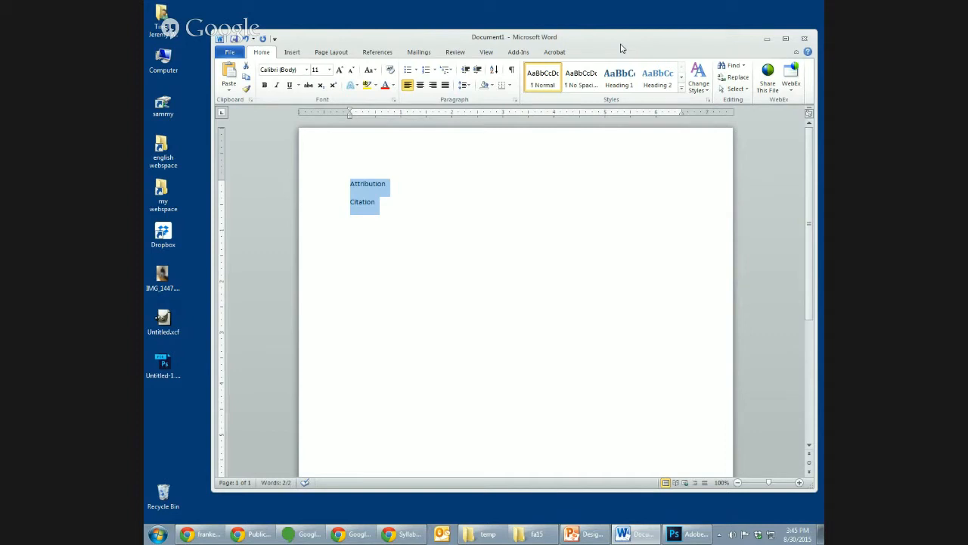
key("Down")
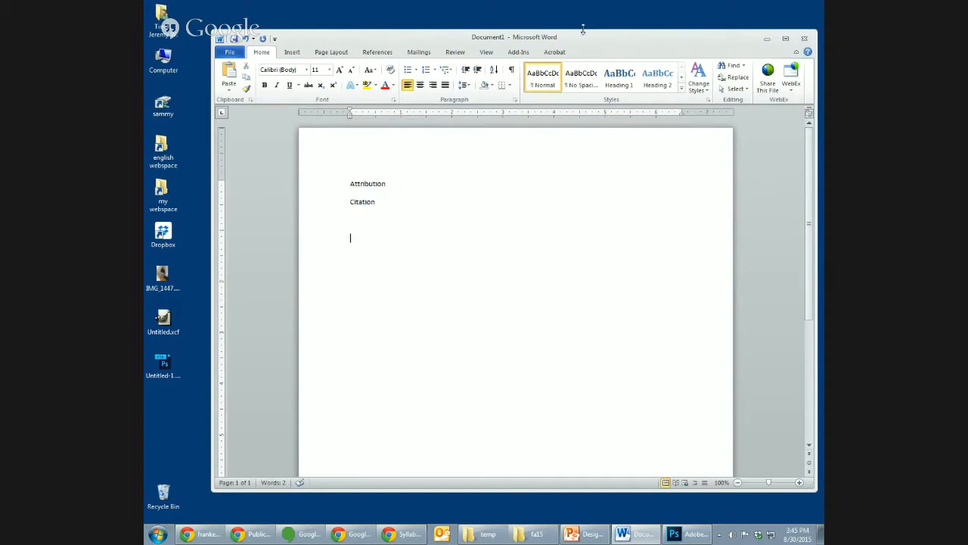
key("ctrl+a")
key("Delete")
left_click_drag(389, 37, 824, 37)
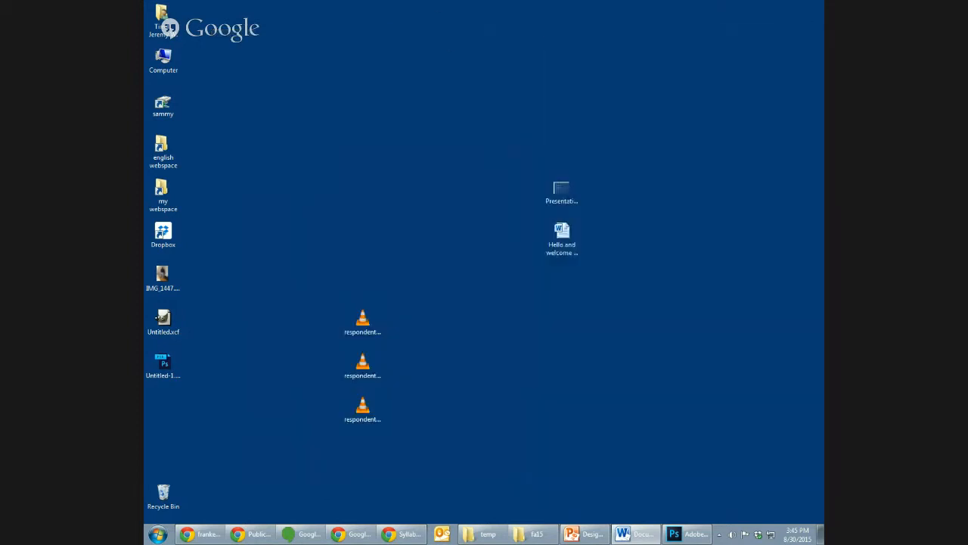
- View the desktop photo IMG_1447.JPG, close the viewer, and hide the screen-sharing notice
double_click(163, 279)
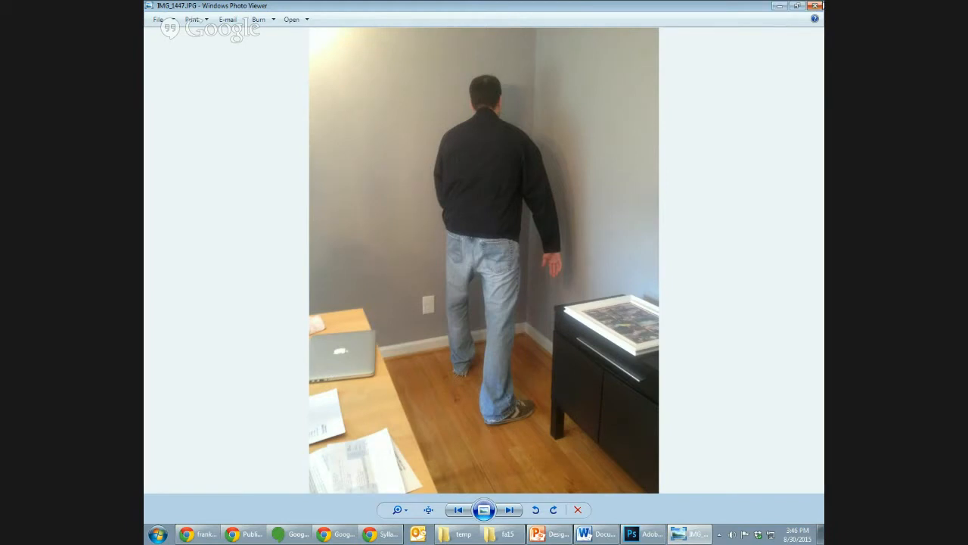
left_click(815, 5)
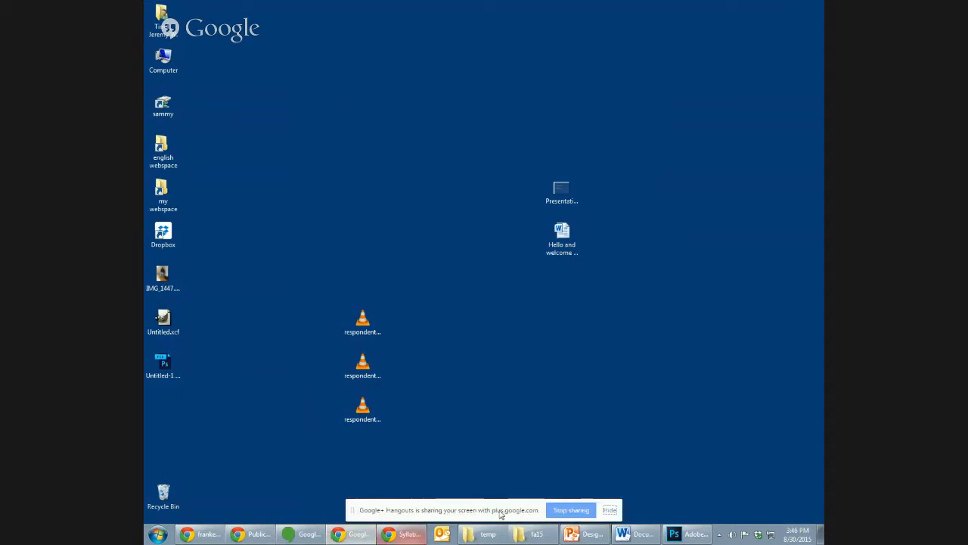
left_click(610, 510)
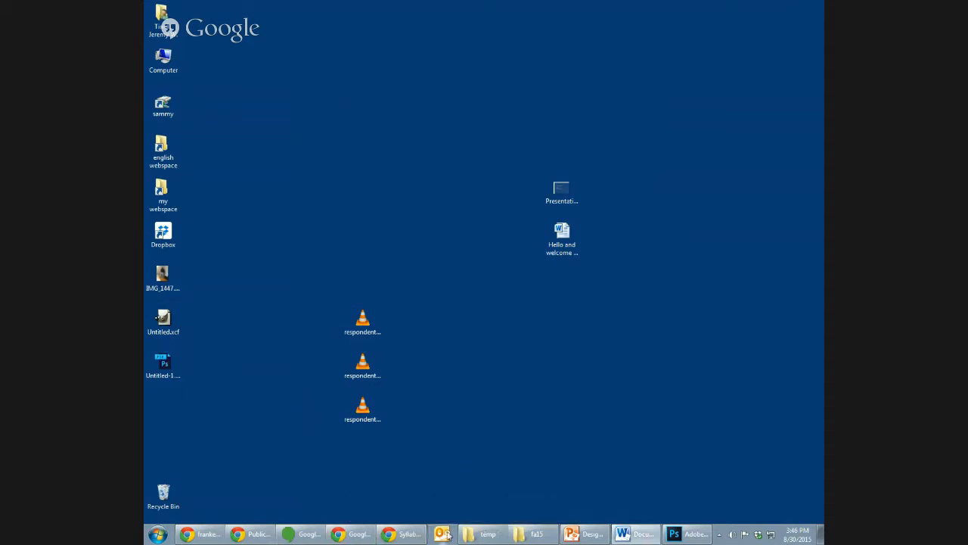
- Return to the course site in Chrome and open the Creative Commons search from the Publics Project assignment's Resources
left_click(405, 534)
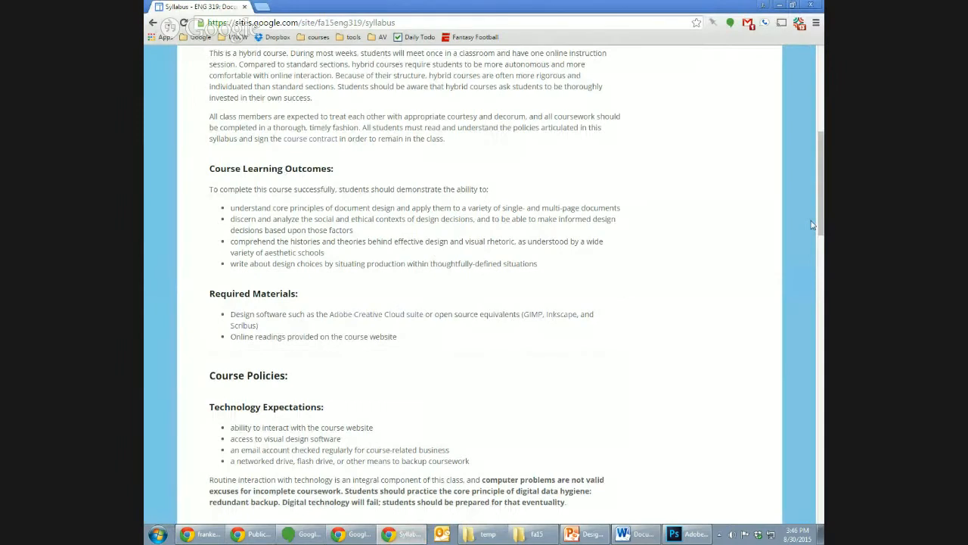
scroll(812, 225, "up", 5)
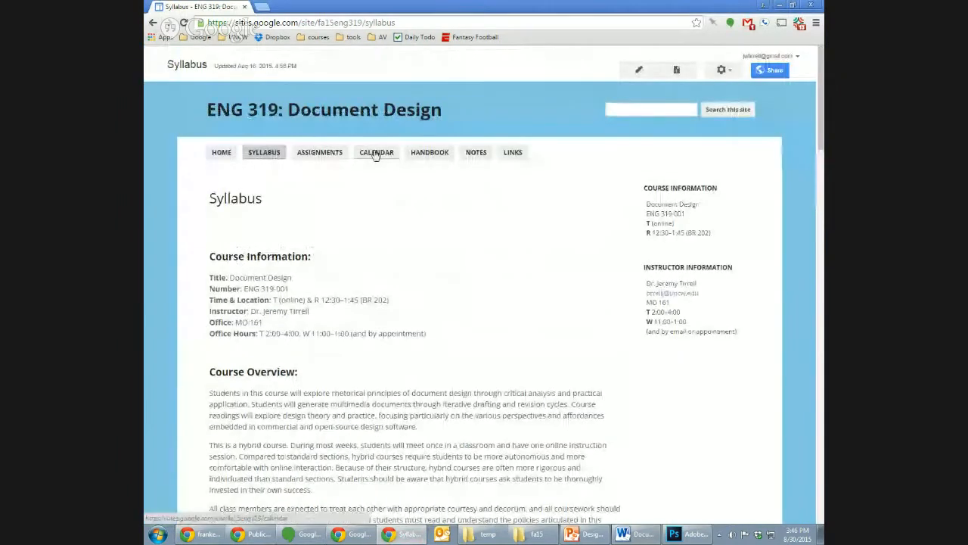
left_click(323, 156)
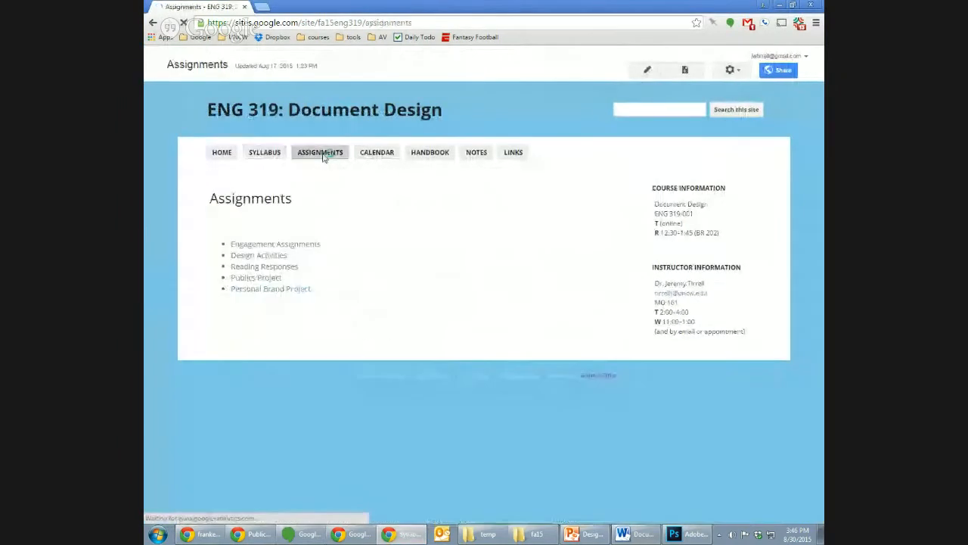
left_click(269, 278)
scroll(489, 281, "down", 5)
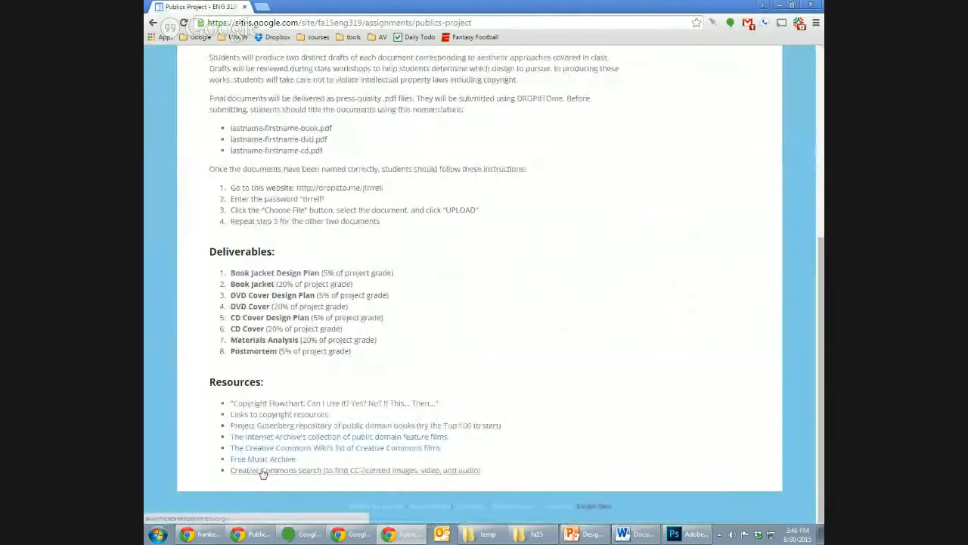
left_click(337, 471)
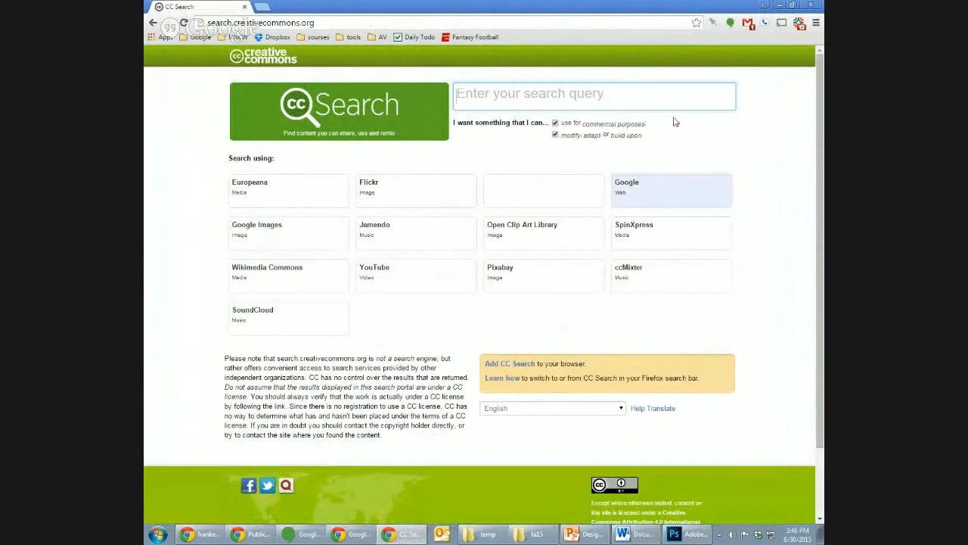
- Turn the commercial-use and modify, adapt, or build-upon options off and back on in the Creative Commons search
left_click(555, 124)
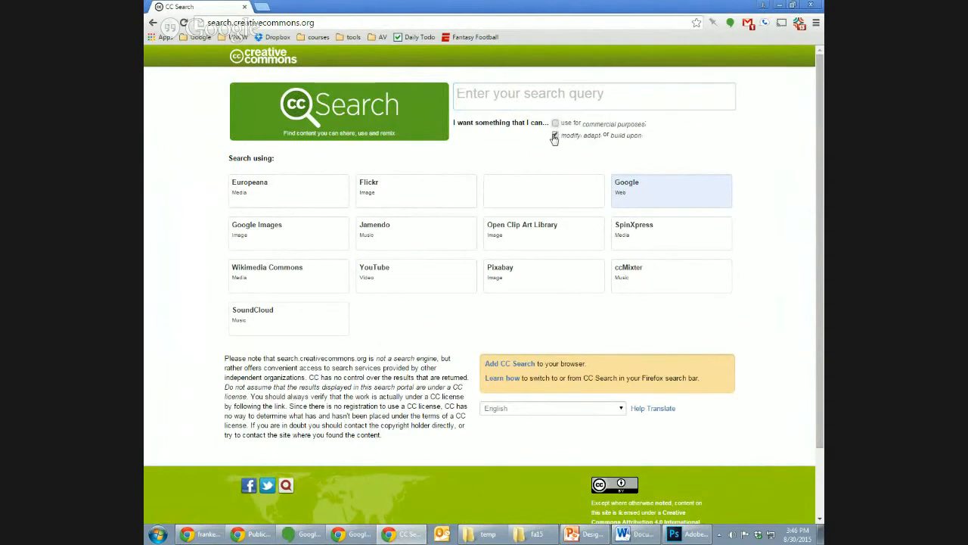
left_click(556, 135)
left_click(555, 137)
left_click(557, 123)
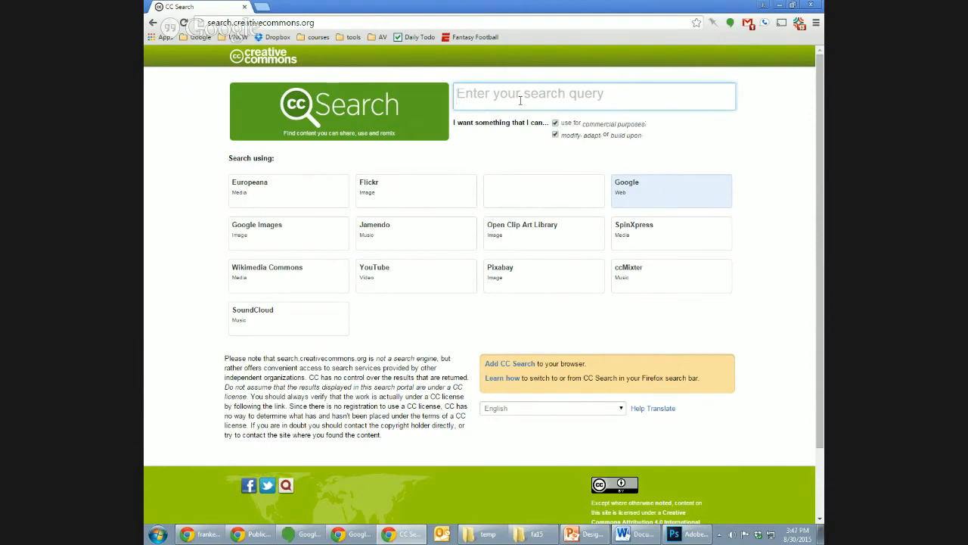
- Search Google web for "snow mountain" through CC Search and return to the search page
type("snow mountain")
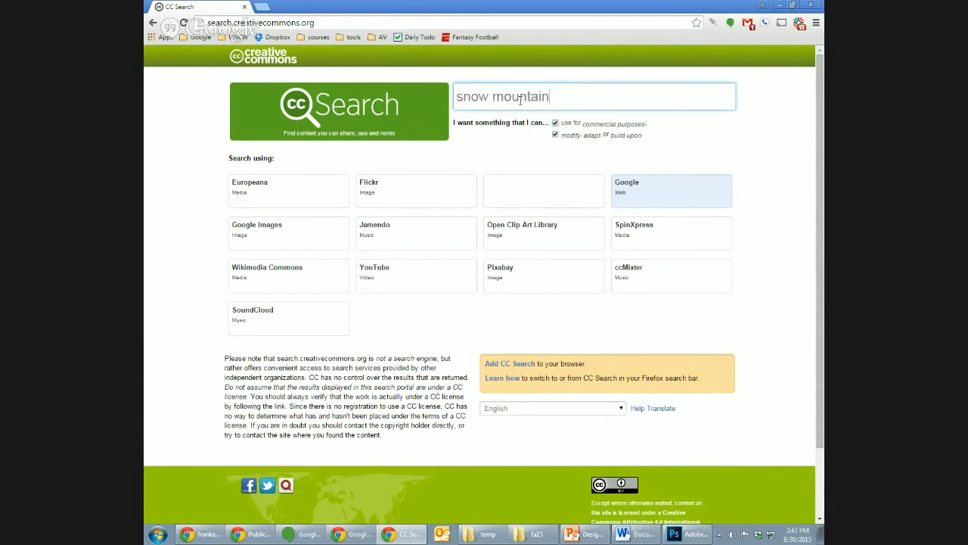
key("Return")
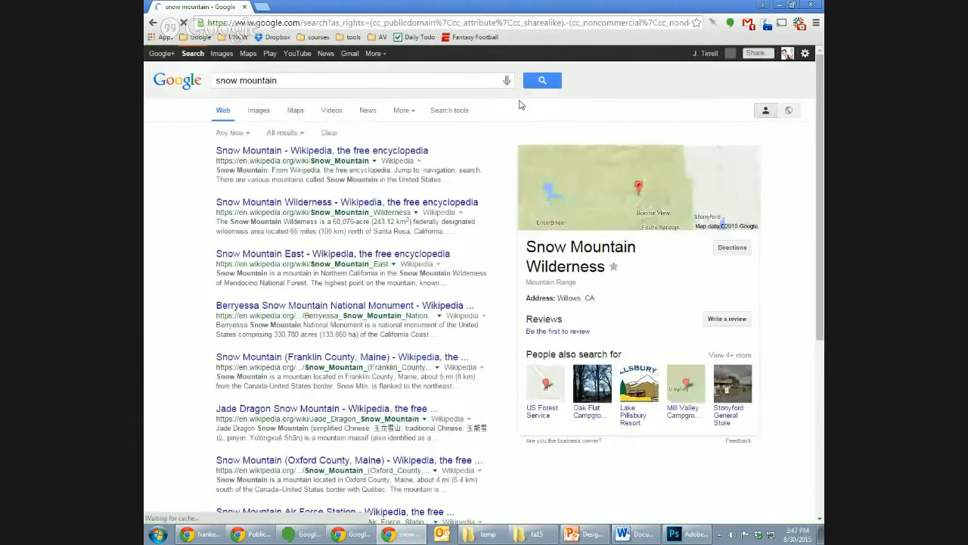
left_click(154, 23)
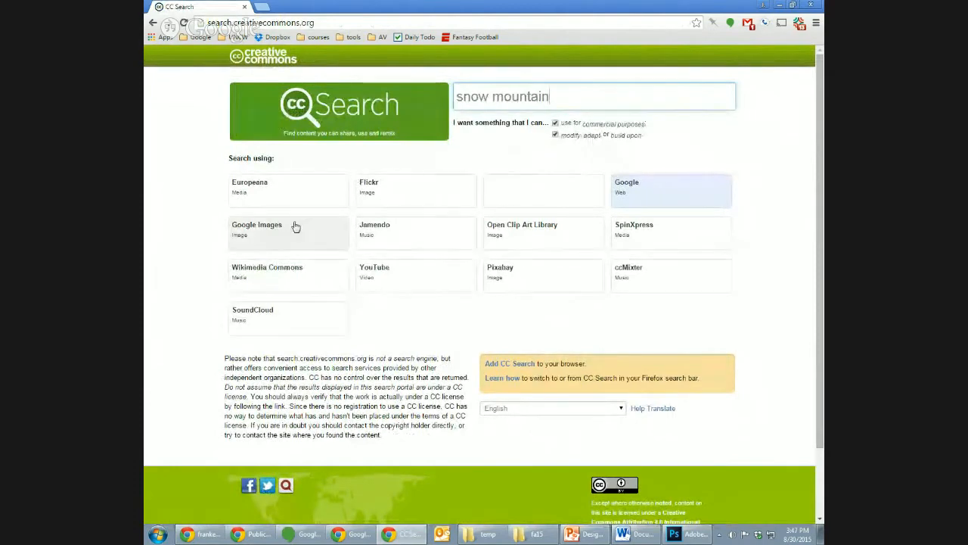
- Run the "snow mountain" search on Flickr, return to CC Search, and run it on Google Images
left_click(392, 199)
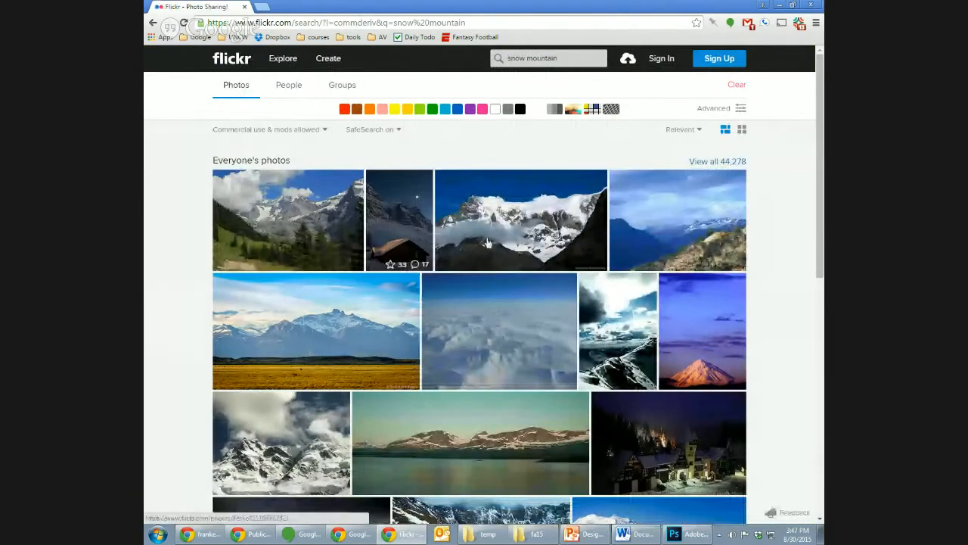
left_click(152, 23)
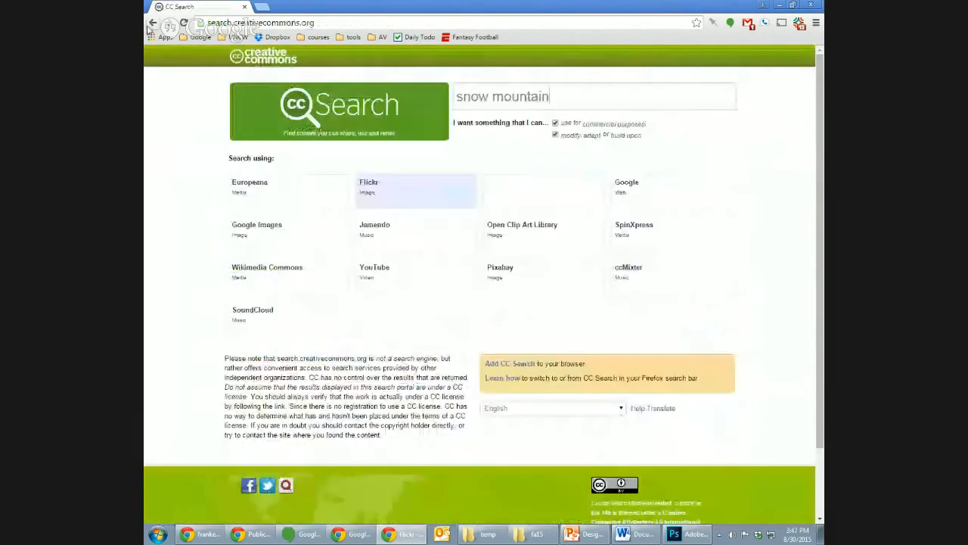
left_click(284, 233)
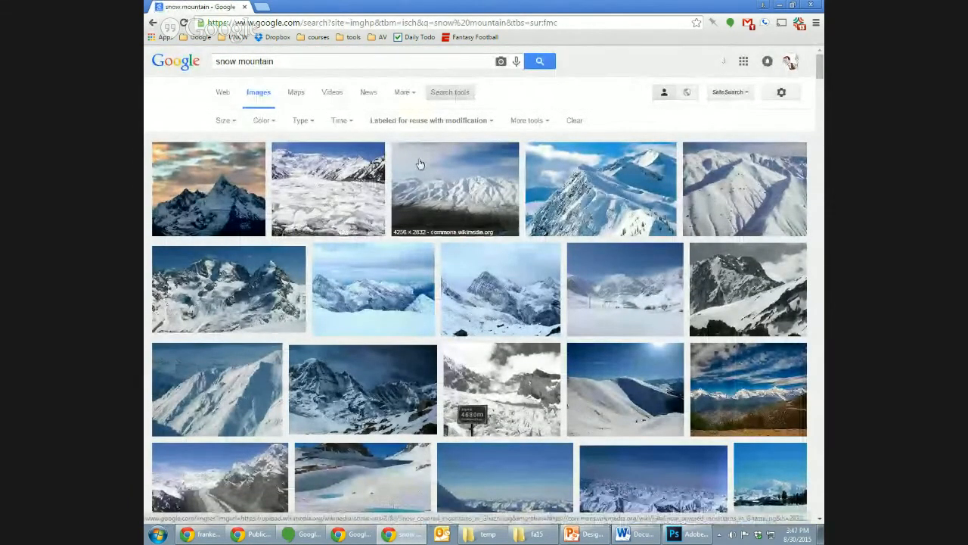
- Open google.com in a new browser tab
left_click(263, 6)
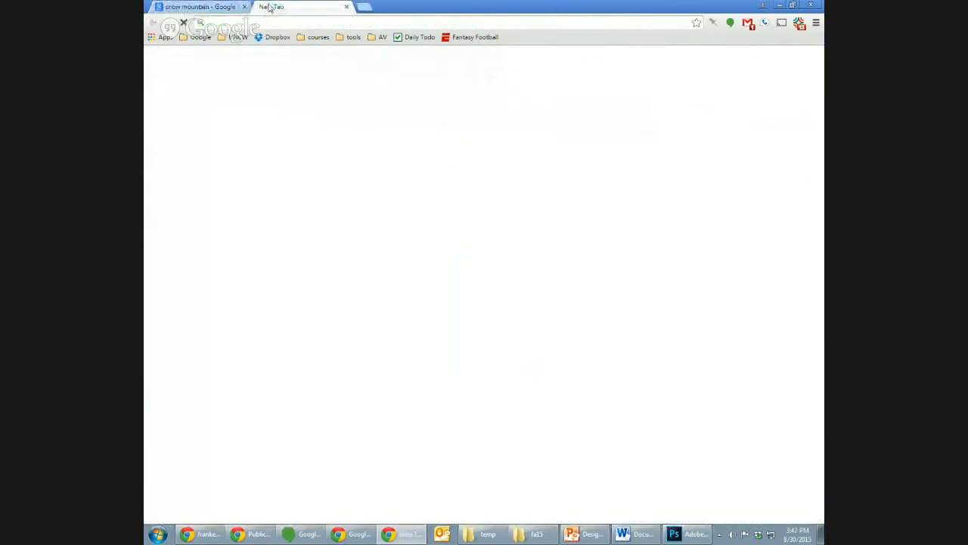
type("google")
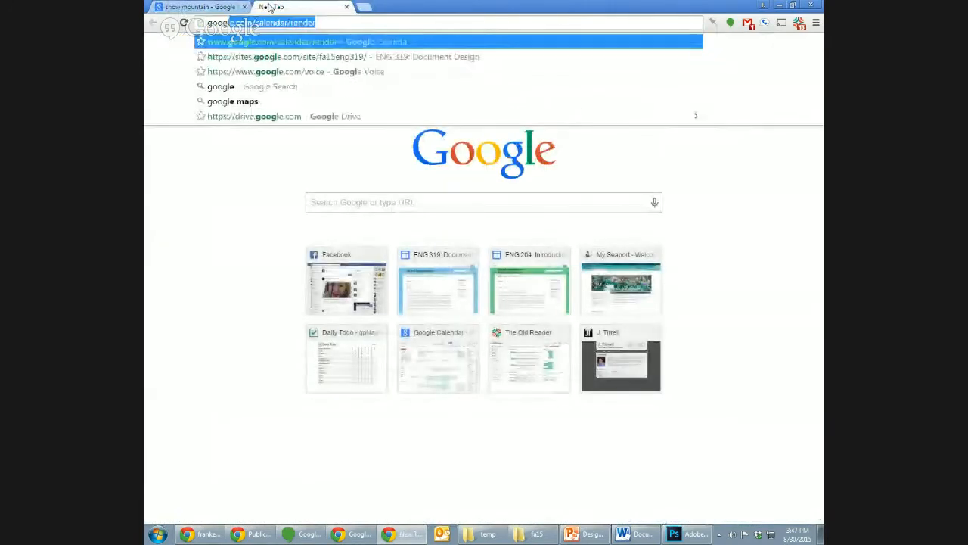
type(".com")
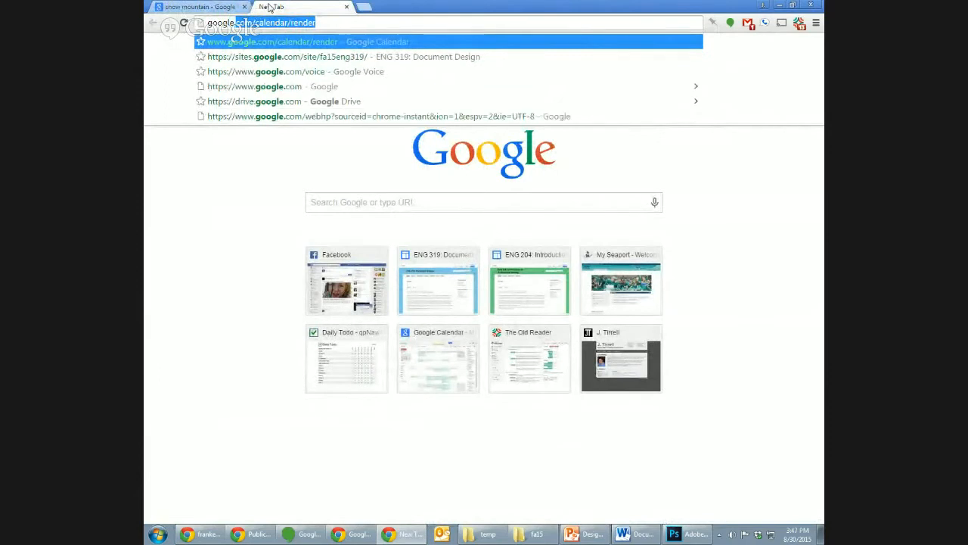
key("Delete")
key("Return")
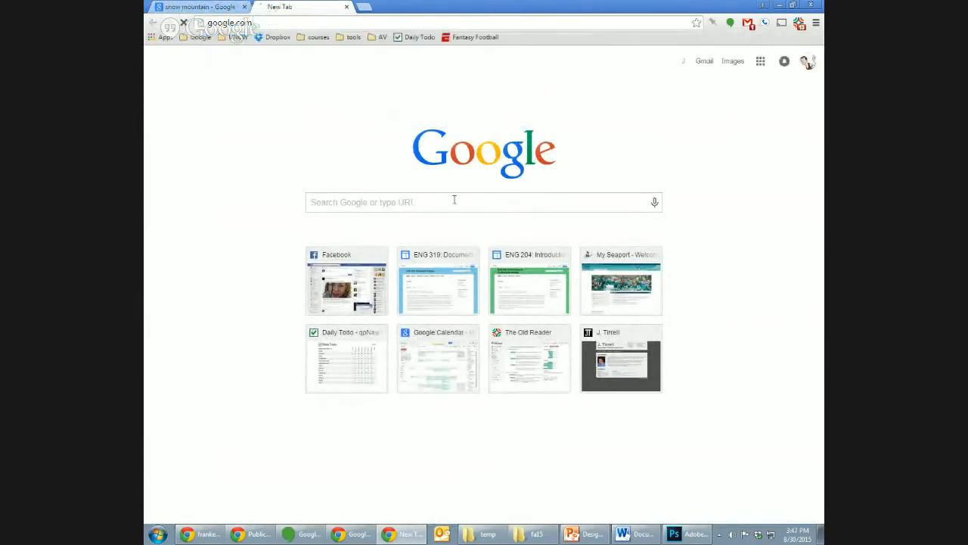
- Search Google for "snow mountain" without a licence filter and show the image results
type("snow mo")
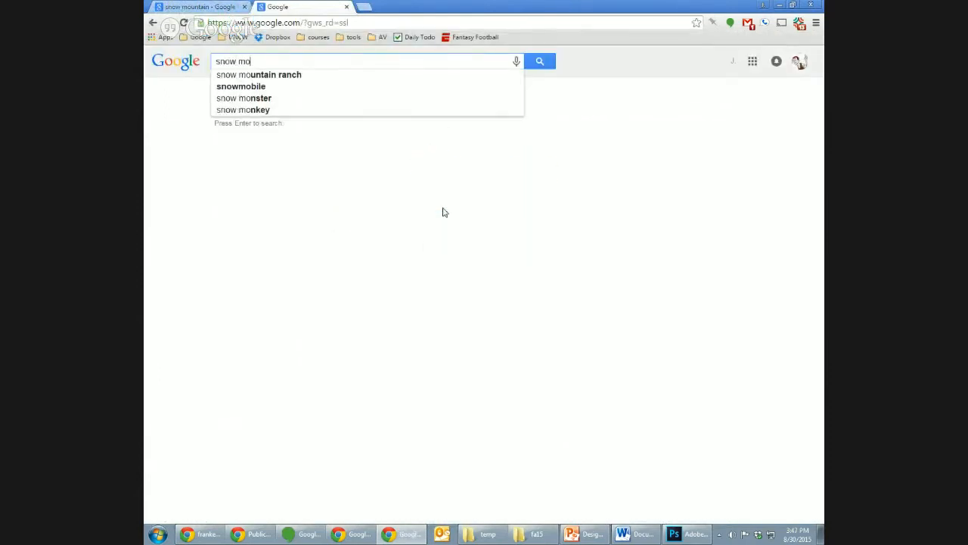
type("untain")
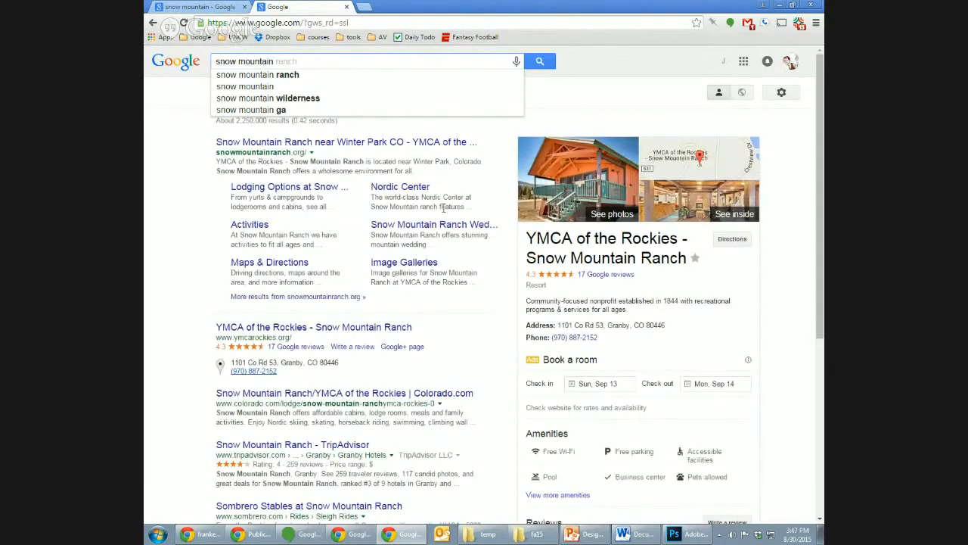
key("Return")
left_click(261, 93)
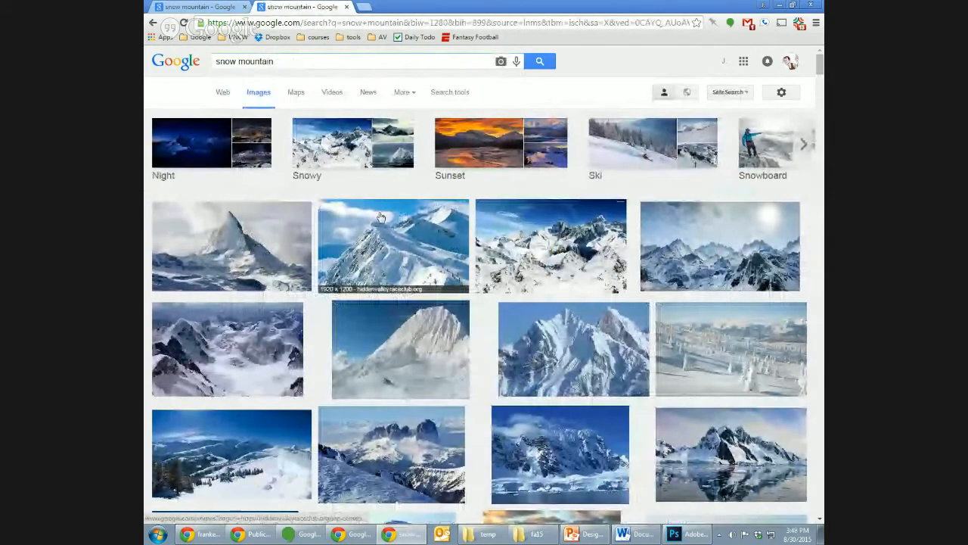
- Preview the first mountain image, visit its source page, and return to the image results with the preview closed
left_click(227, 237)
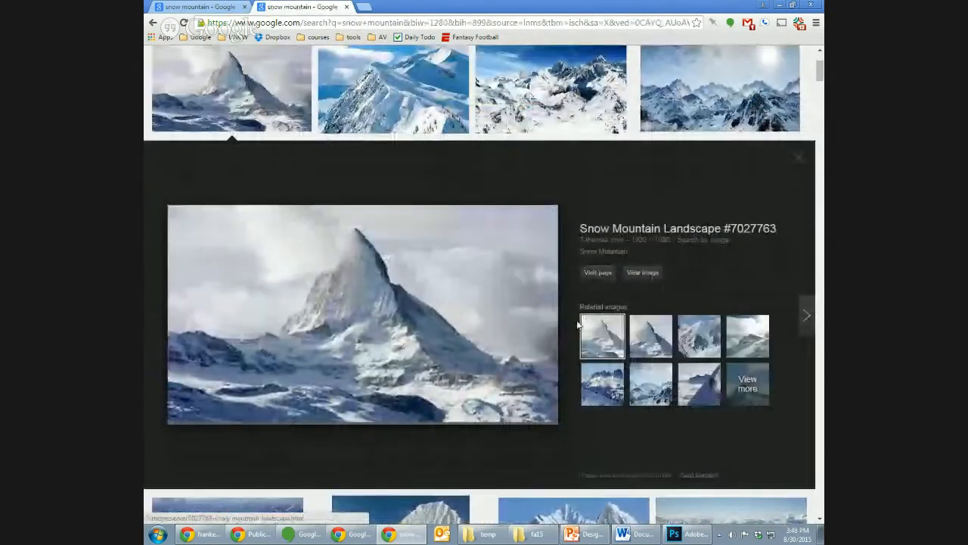
left_click(599, 272)
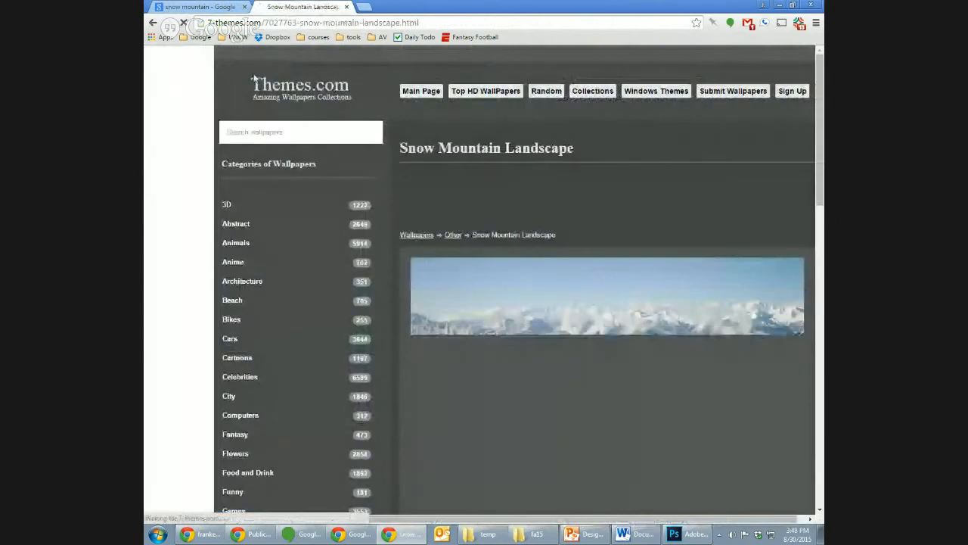
left_click(153, 23)
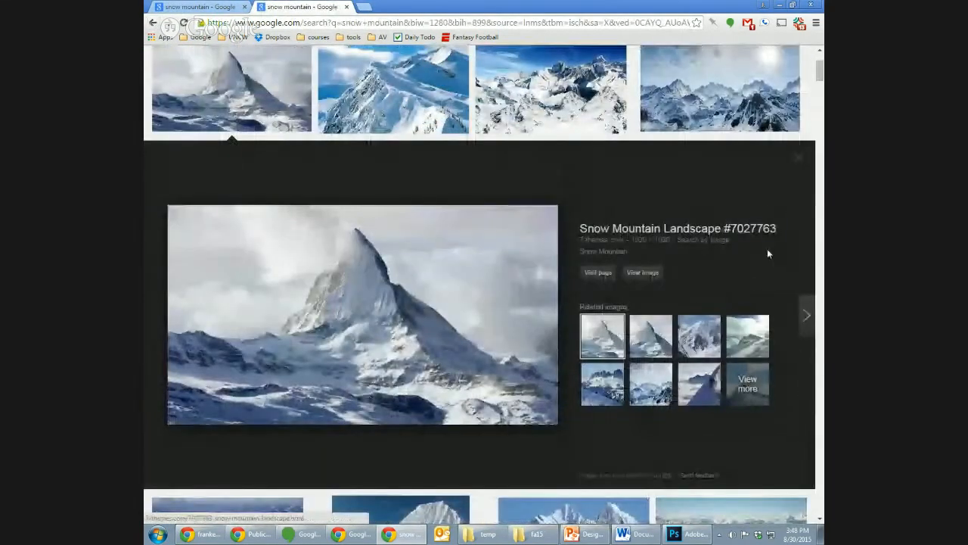
left_click(797, 157)
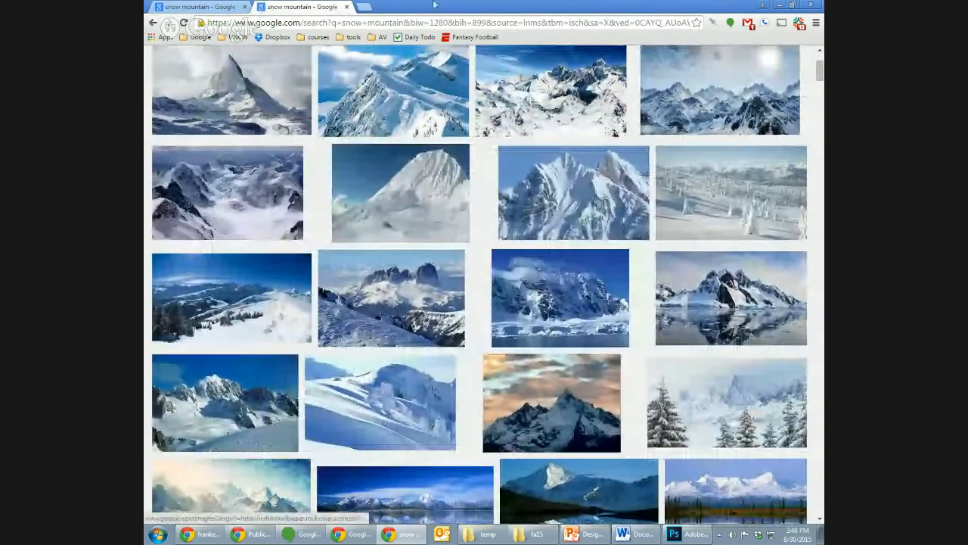
- Close the unfiltered results tab and check the usage rights options on the licence-filtered "snow mountain" image results
left_click(347, 7)
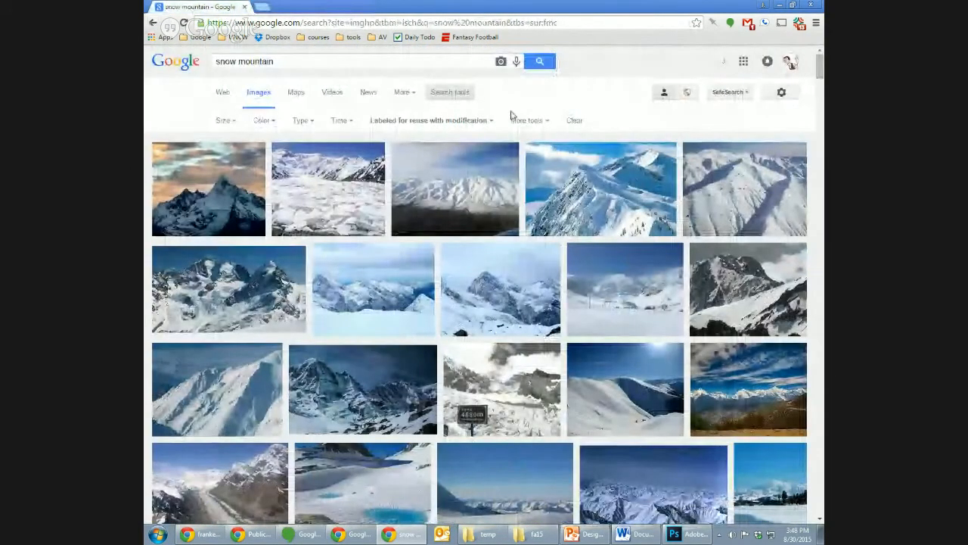
left_click(441, 123)
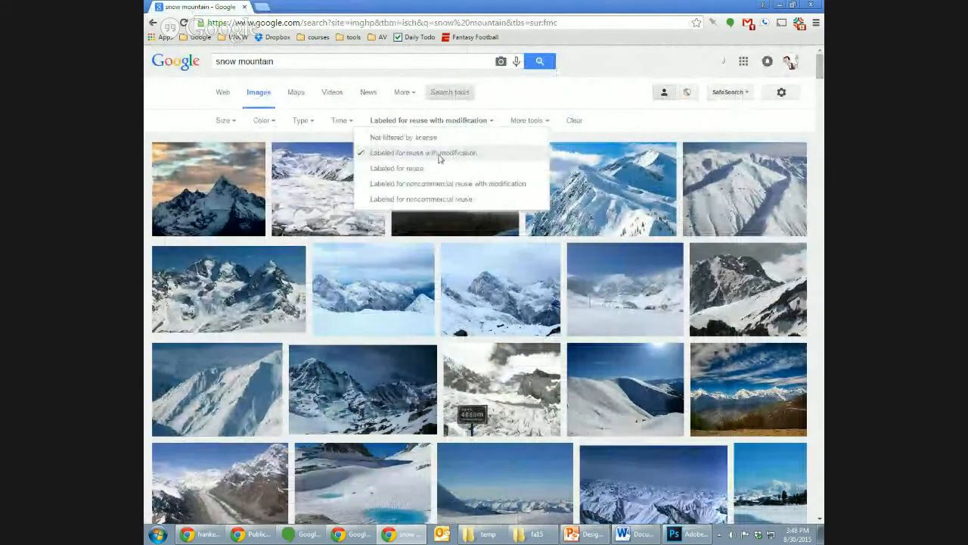
left_click(622, 123)
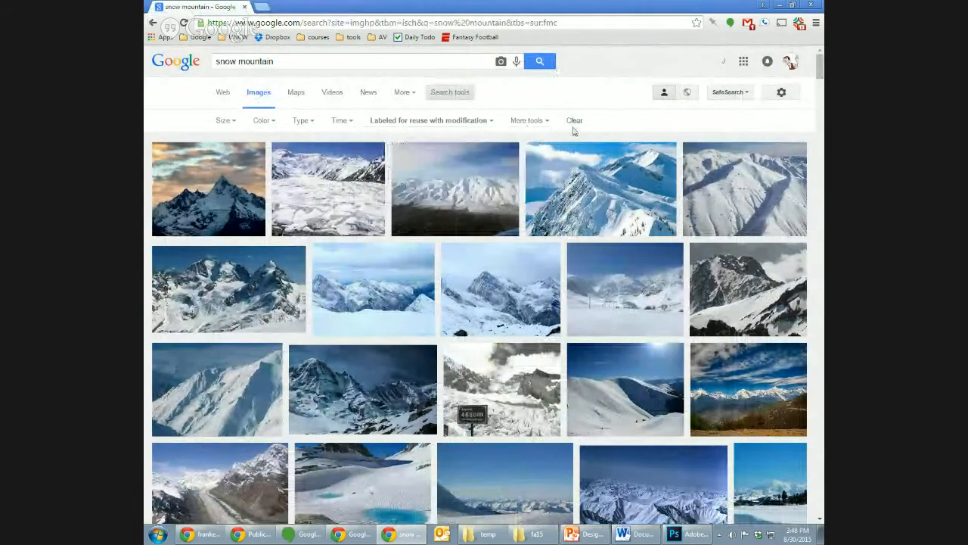
left_click(467, 124)
left_click(674, 125)
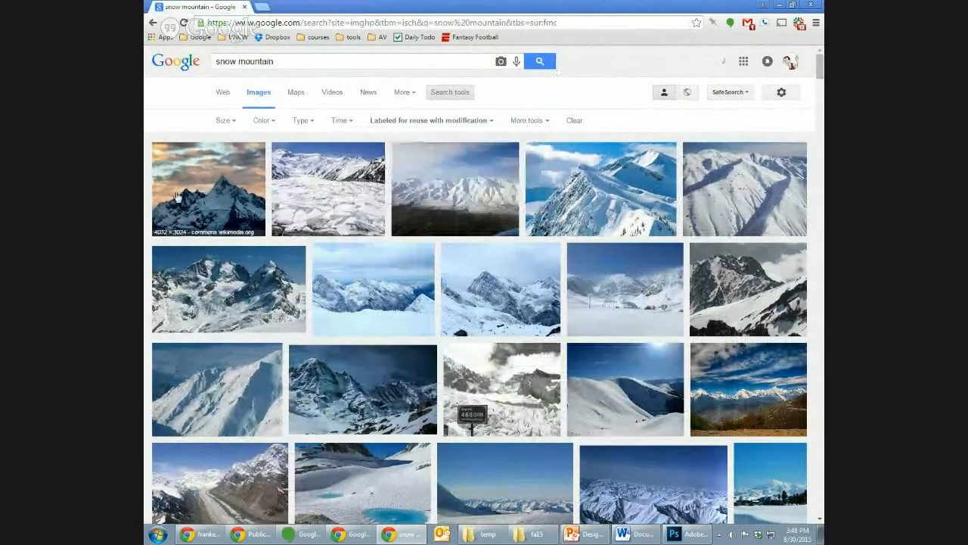
- Open the Wikimedia Commons source page of the first filtered result, Meili Snow Mountain at Dusk, and review its licence details
left_click(195, 201)
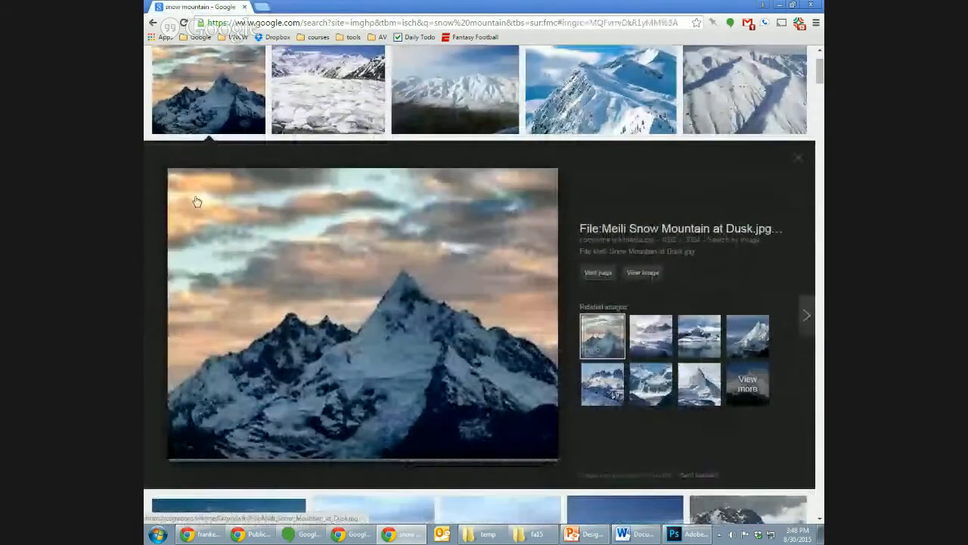
left_click(598, 273)
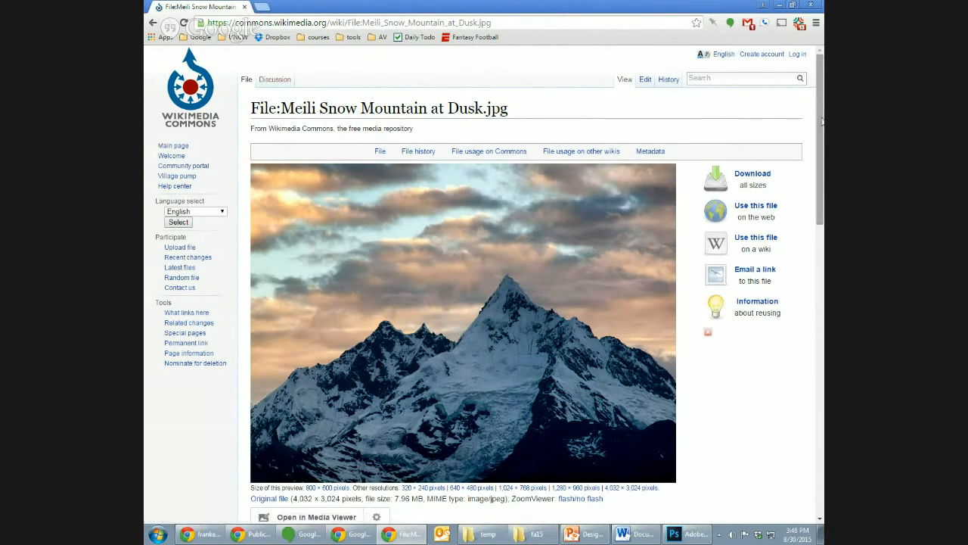
scroll(822, 121, "down", 4)
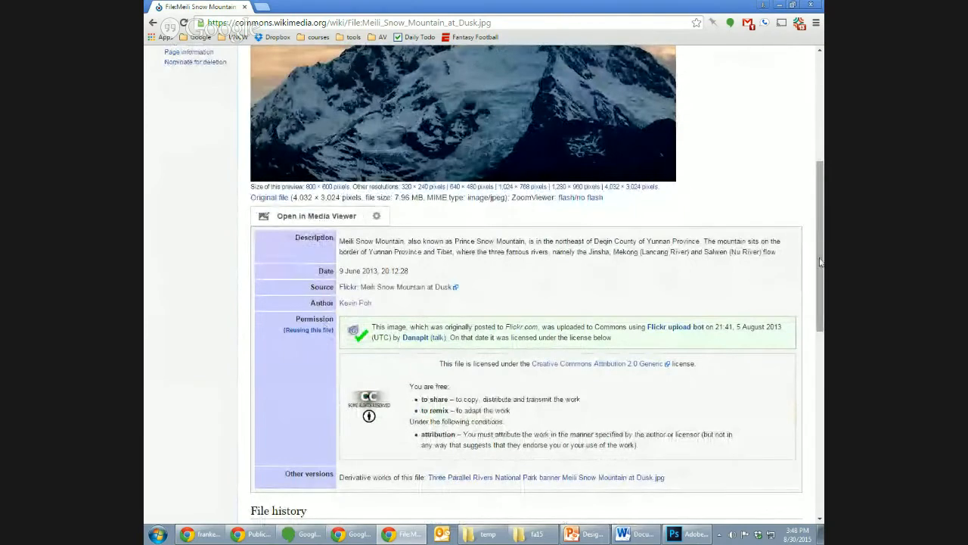
left_click_drag(822, 265, 804, 188)
scroll(804, 182, "up", 1)
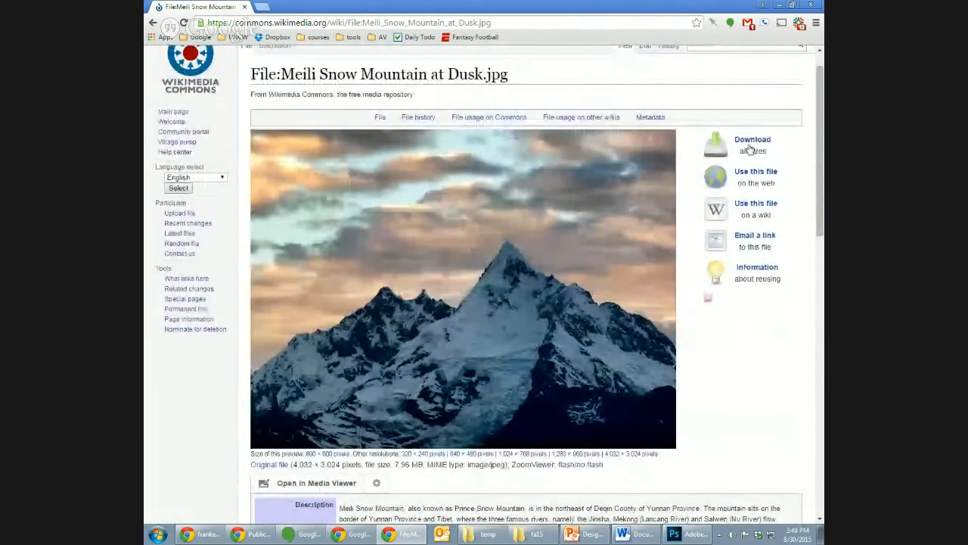
- Copy the image's attribution from its download options and paste it into the Word document under the label "Mountain picture:"
left_click(751, 141)
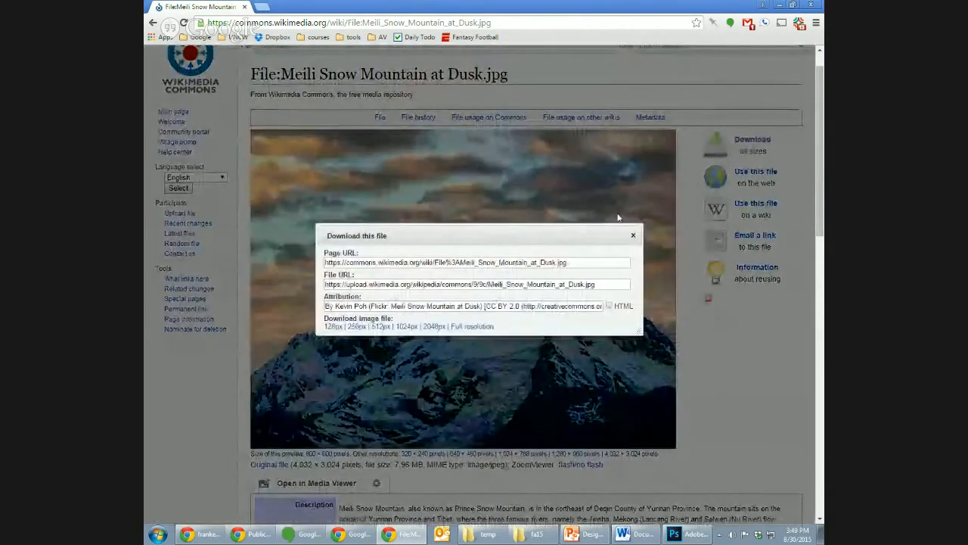
left_click(456, 310)
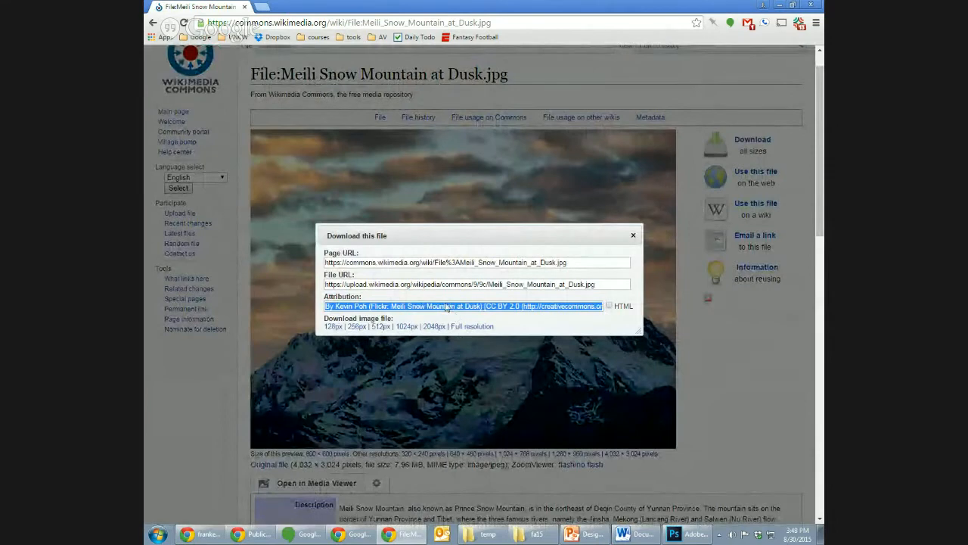
left_click(634, 534)
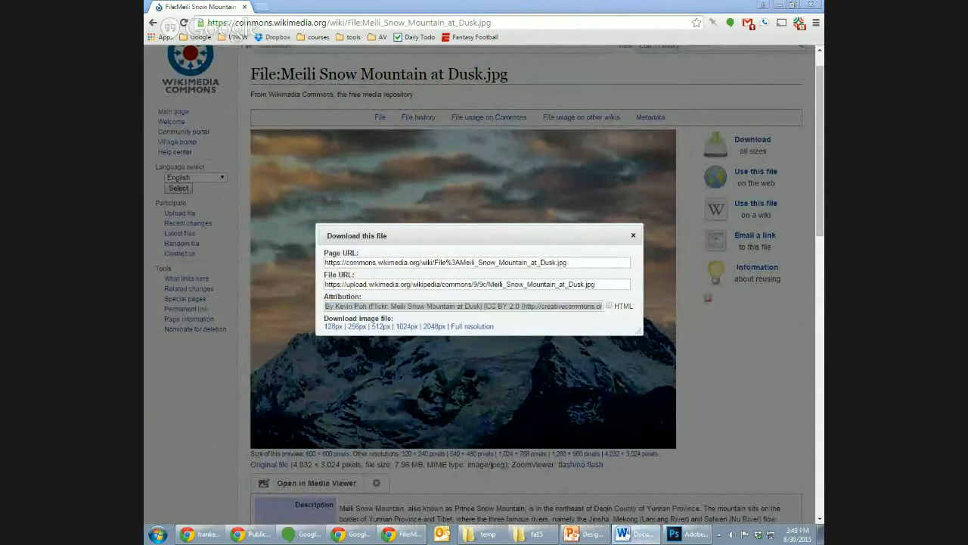
type("mo")
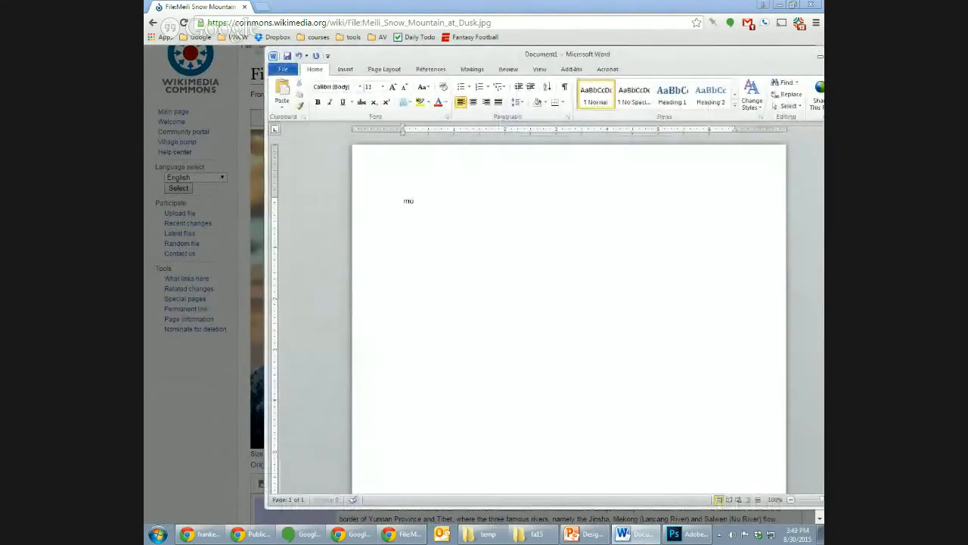
type("untin picture")
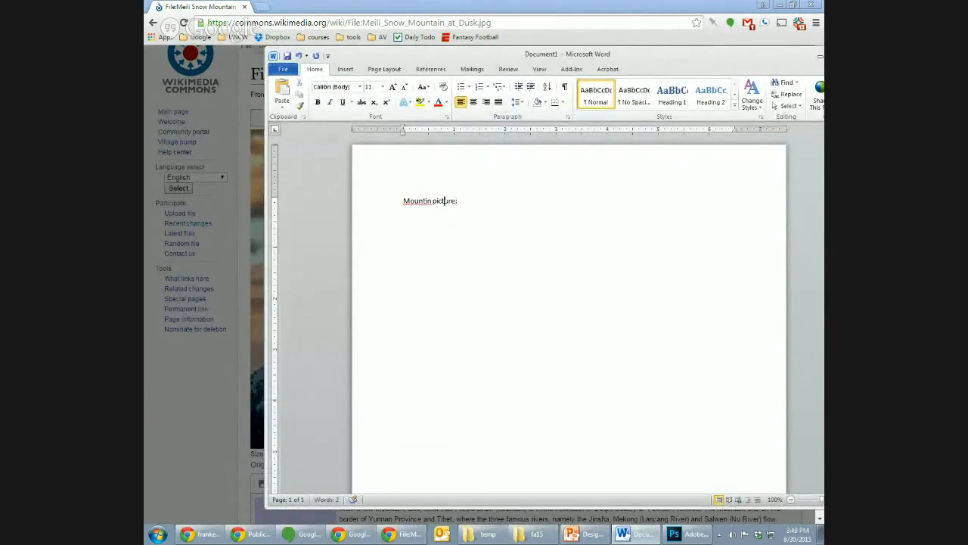
type("a")
type("By Kevin Poh (Flickr: Meili Snow Mountain at Dusk) [CC BY 2.0 (http://creativecommons.org/licenses/by/2.0)], via Wikimedia Commons")
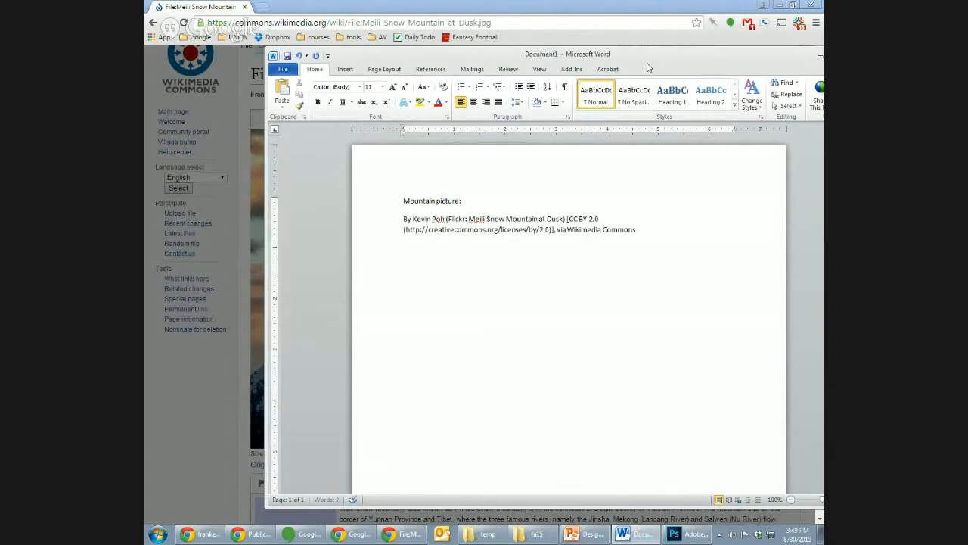
- Copy the image's page URL from the download options and paste it into the Word document on its own line above the attribution
left_click_drag(648, 62, 823, 62)
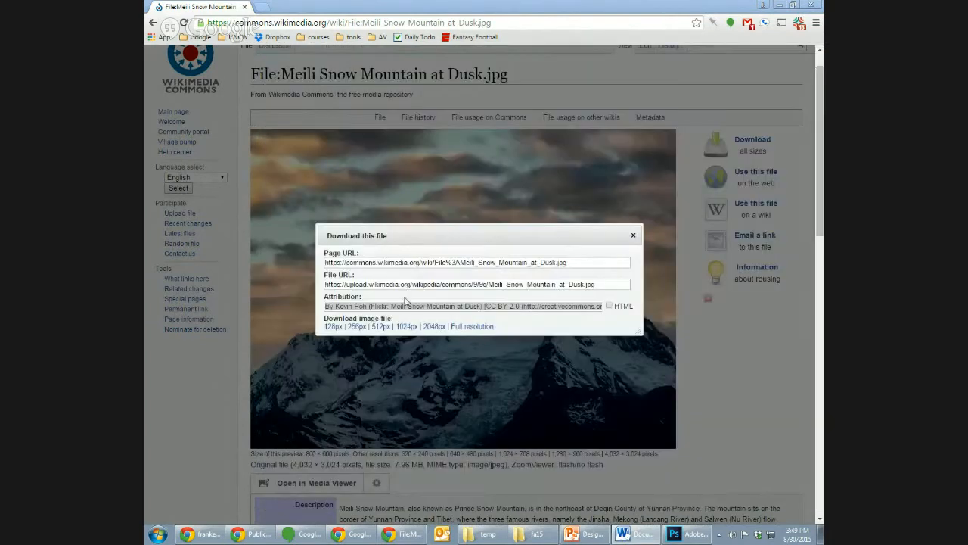
left_click(407, 265)
key("ctrl+c")
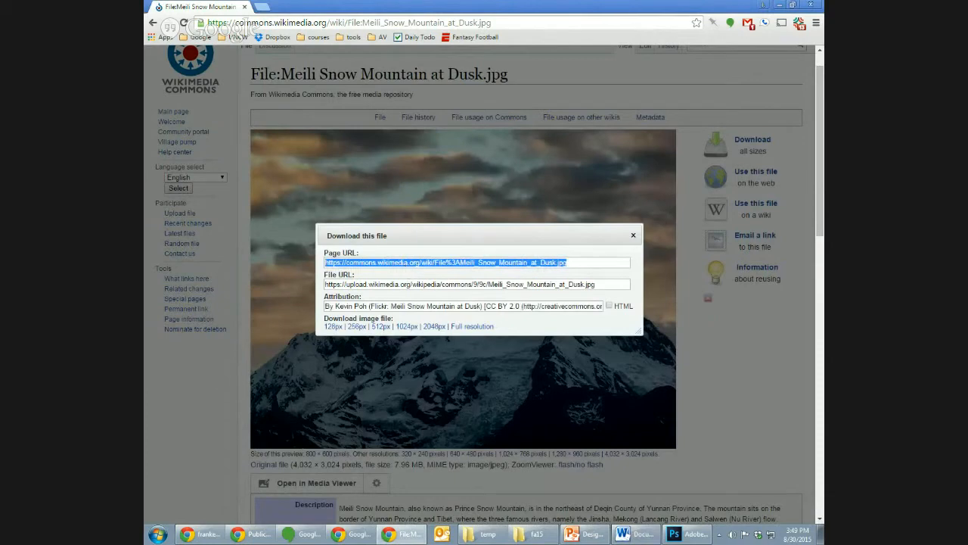
key("alt+Tab")
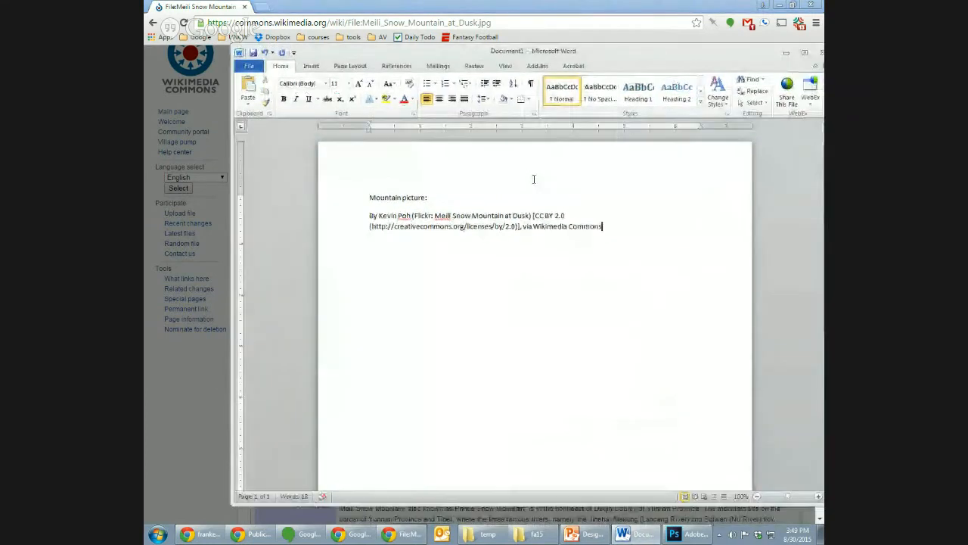
key("ctrl+v")
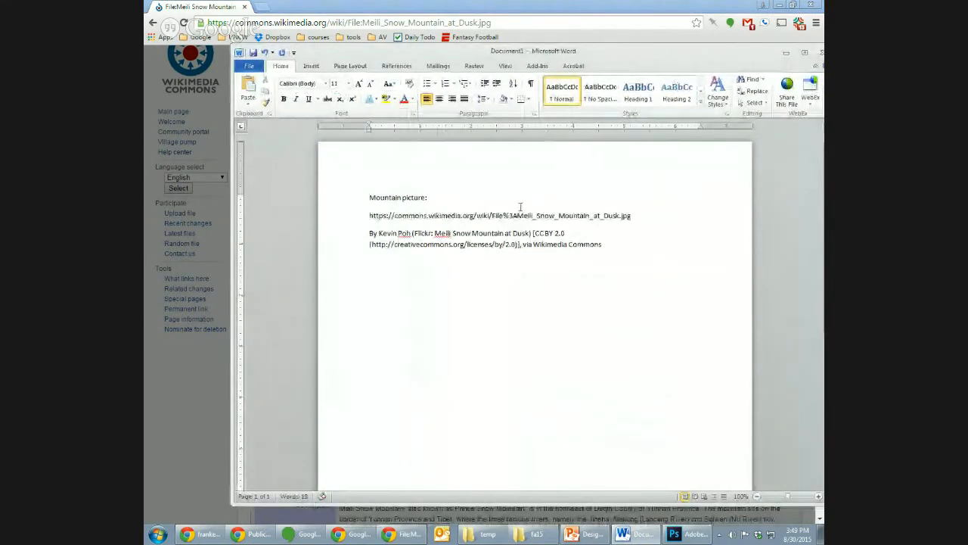
key("Up")
key("Down")
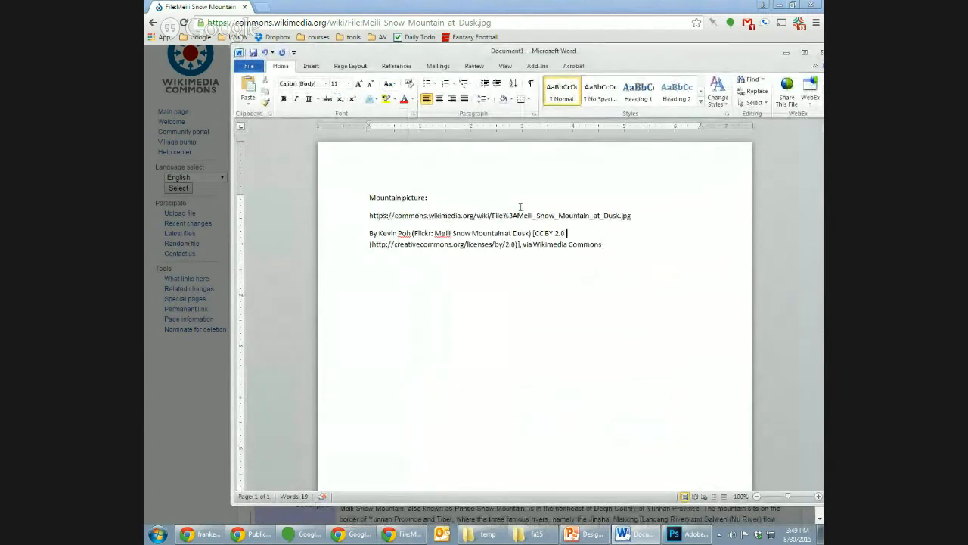
key("Up")
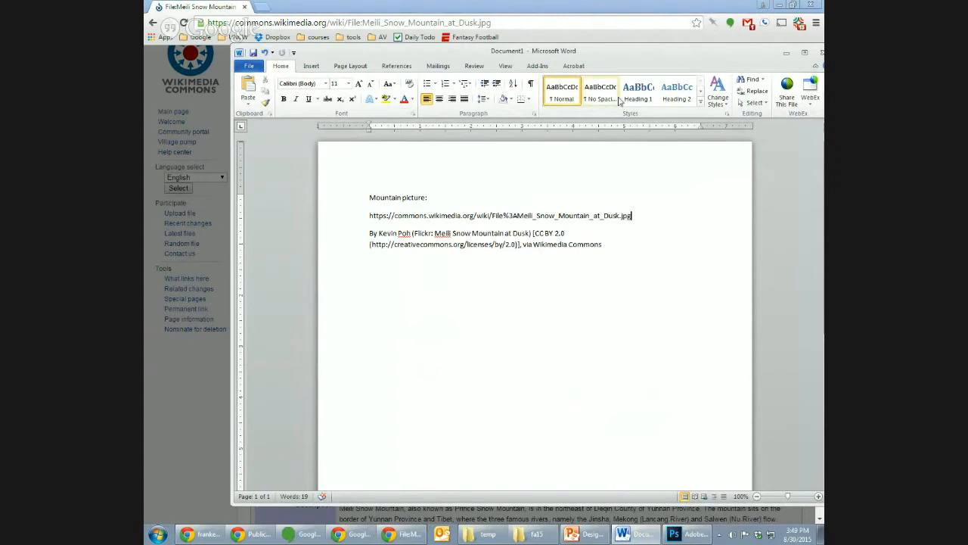
double_click(603, 214)
triple_click(603, 214)
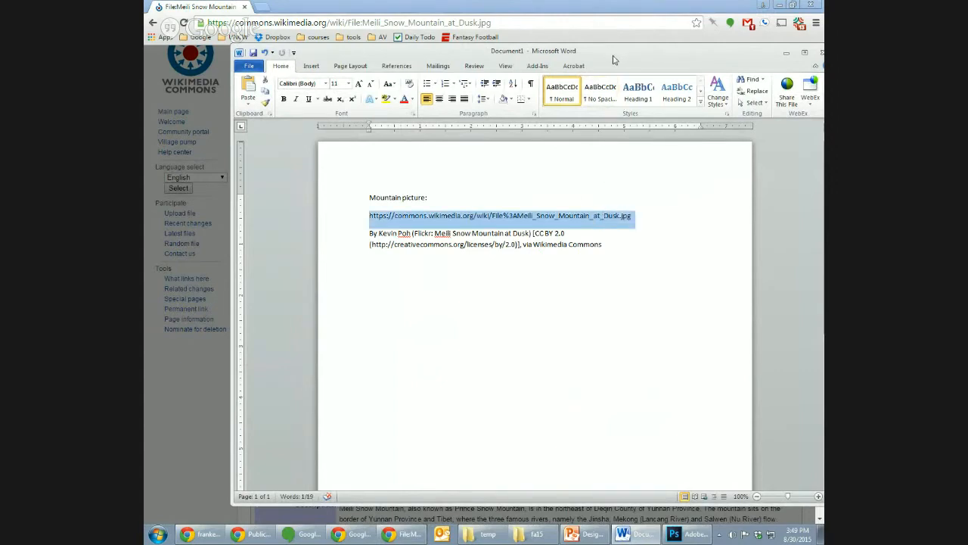
- Return to the Wikimedia Commons page, download the mountain image in full resolution, and close the download options
left_click_drag(614, 56, 967, 106)
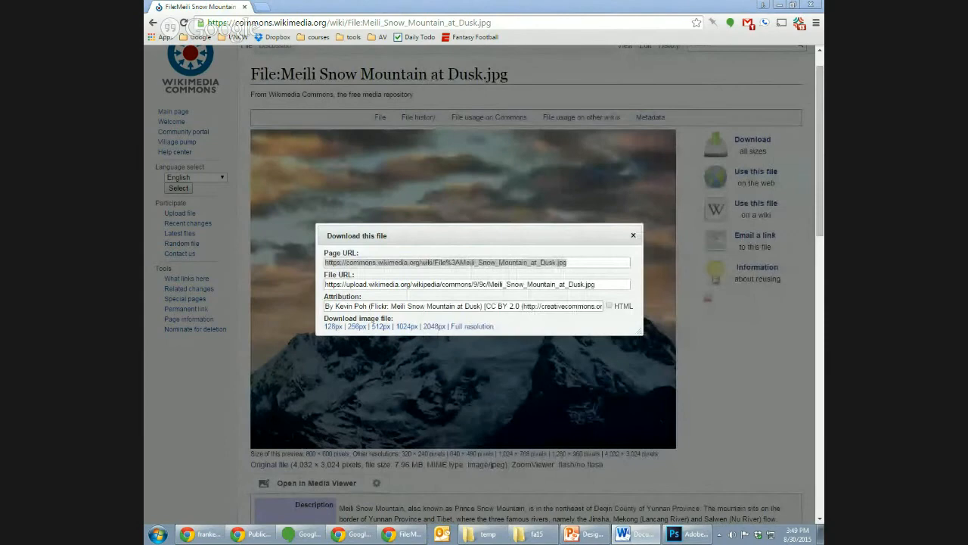
left_click(581, 232)
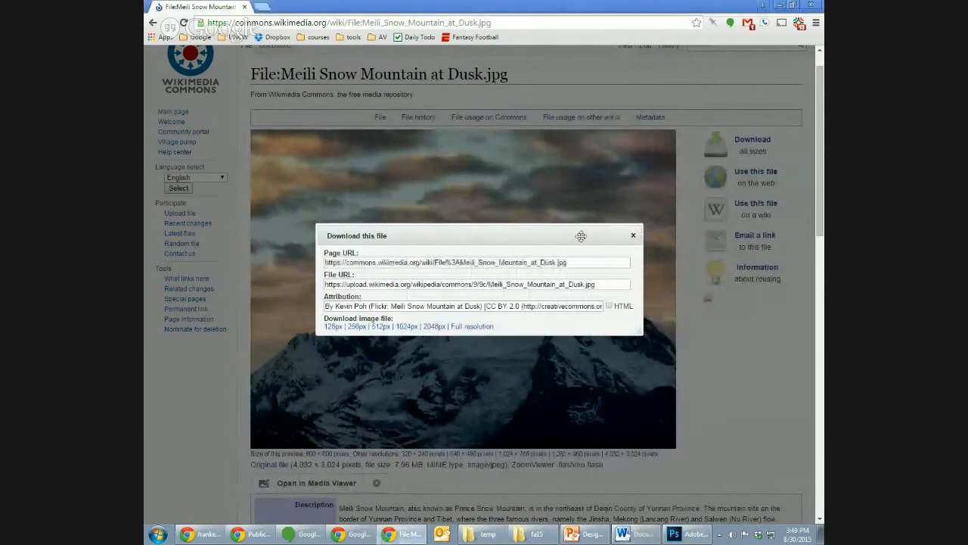
left_click(470, 326)
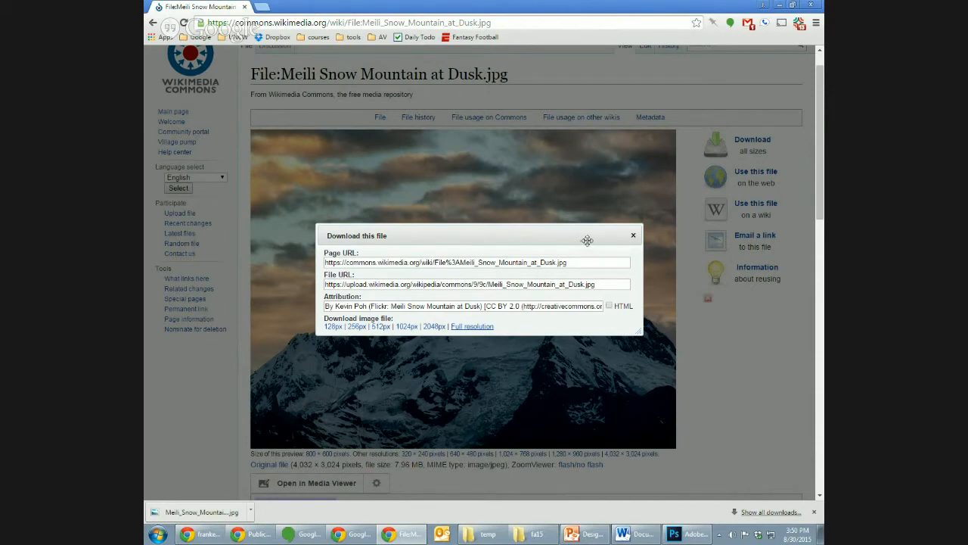
left_click(634, 236)
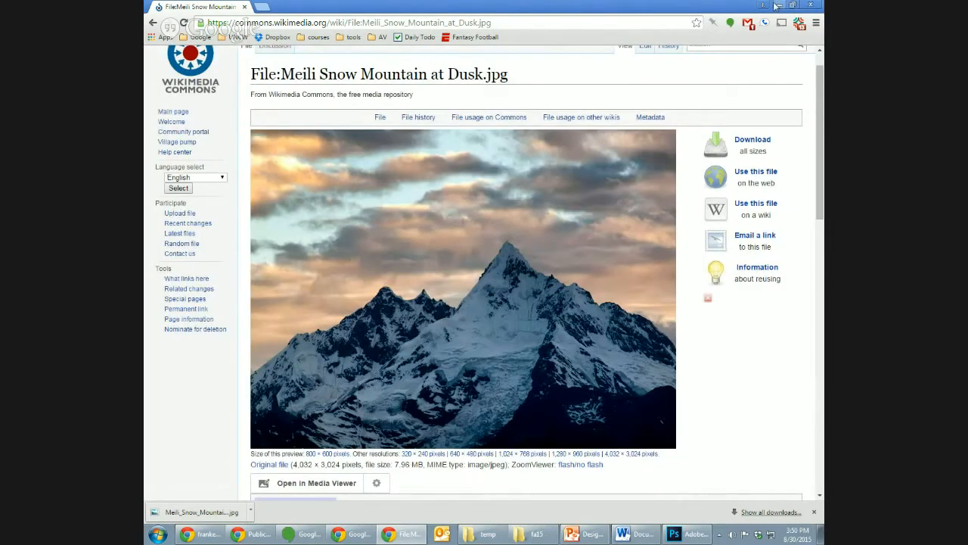
- View the downloaded Meili Snow Mountain image from the desktop at full size and close the viewer
left_click(777, 6)
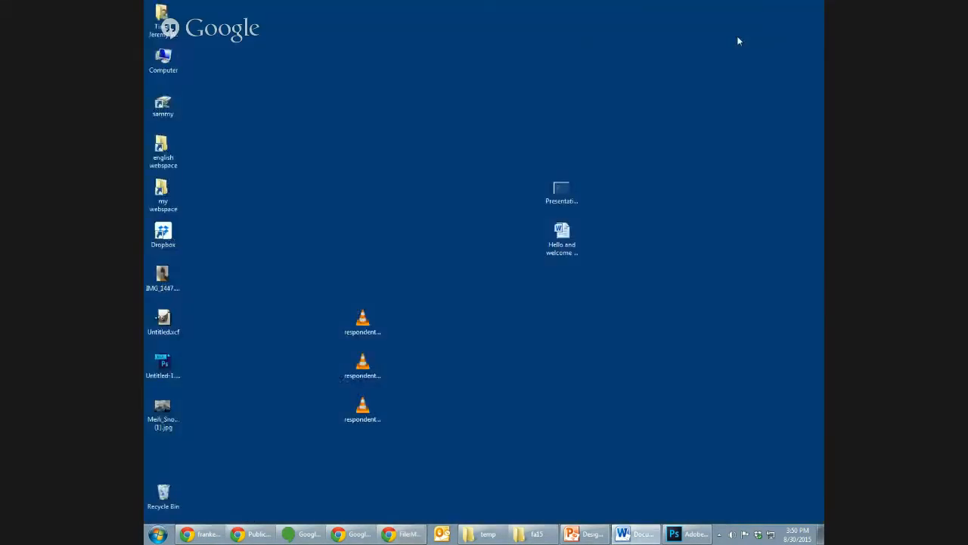
double_click(164, 411)
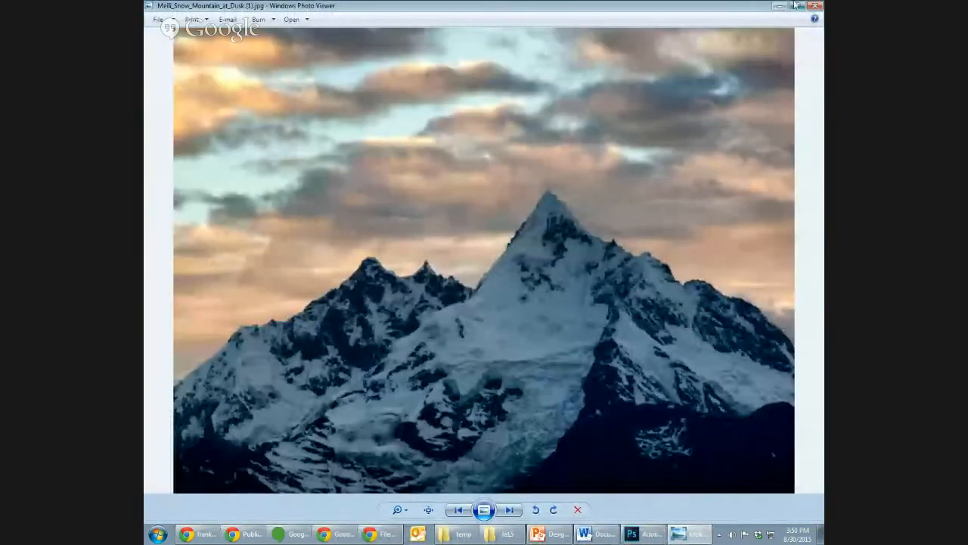
left_click(815, 6)
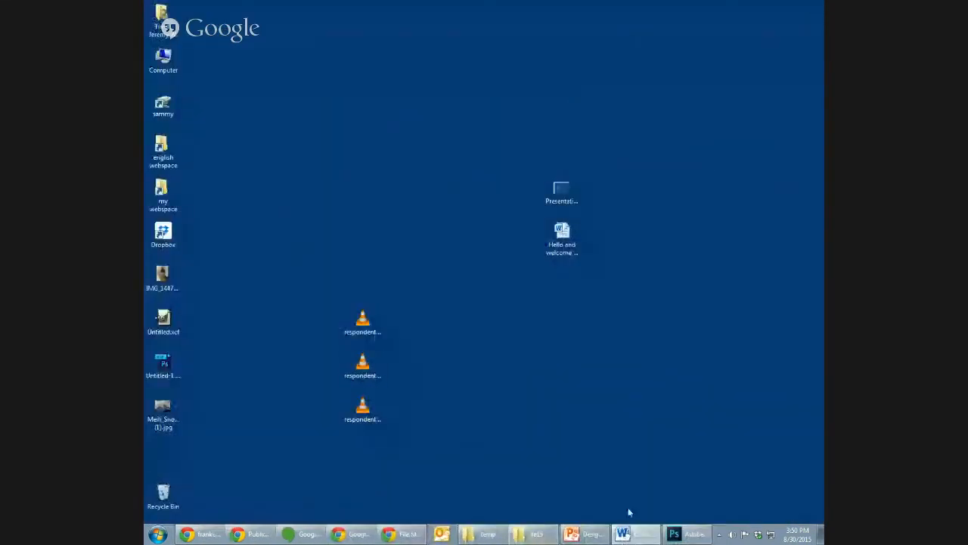
- Go back to CC Search in the browser and run a search for "red rock" on Google Images
left_click(417, 537)
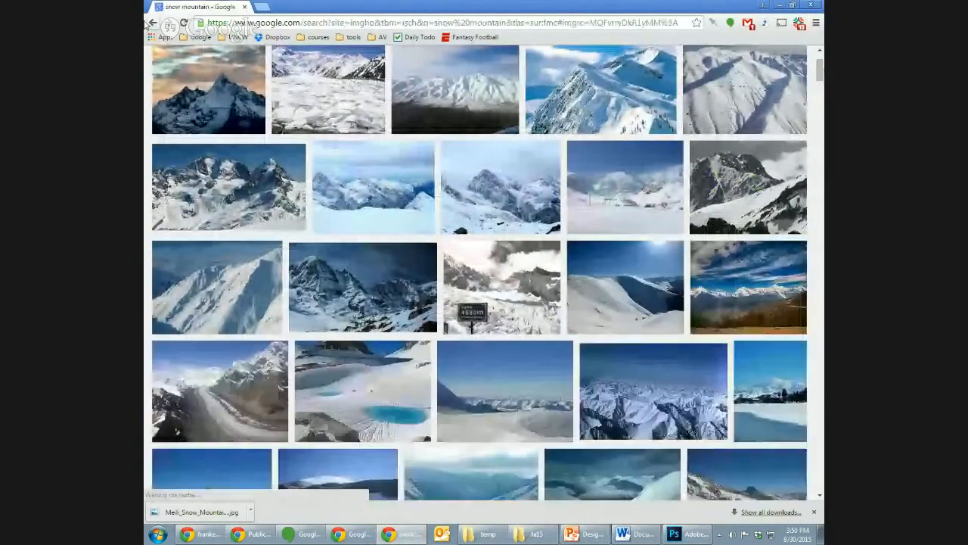
left_click(151, 23)
left_click(151, 23)
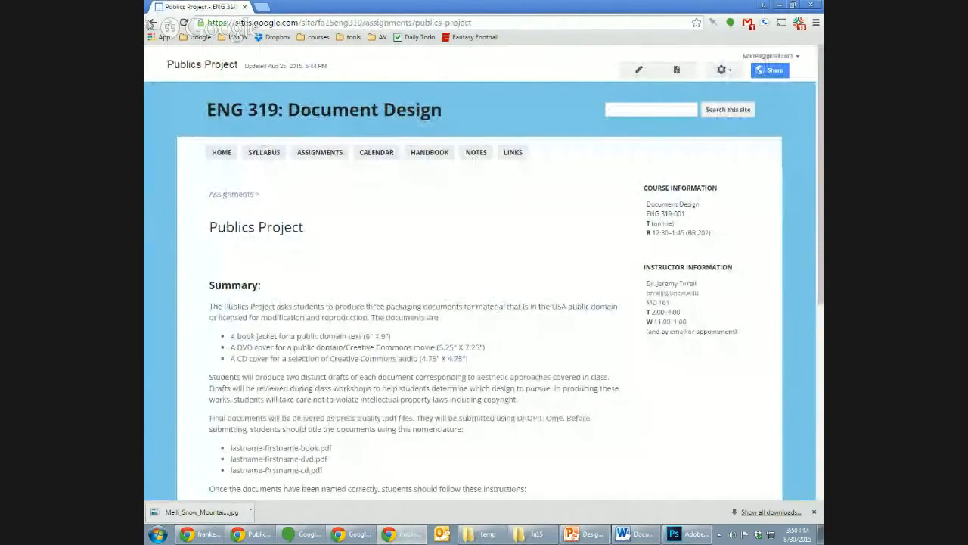
left_click(153, 24)
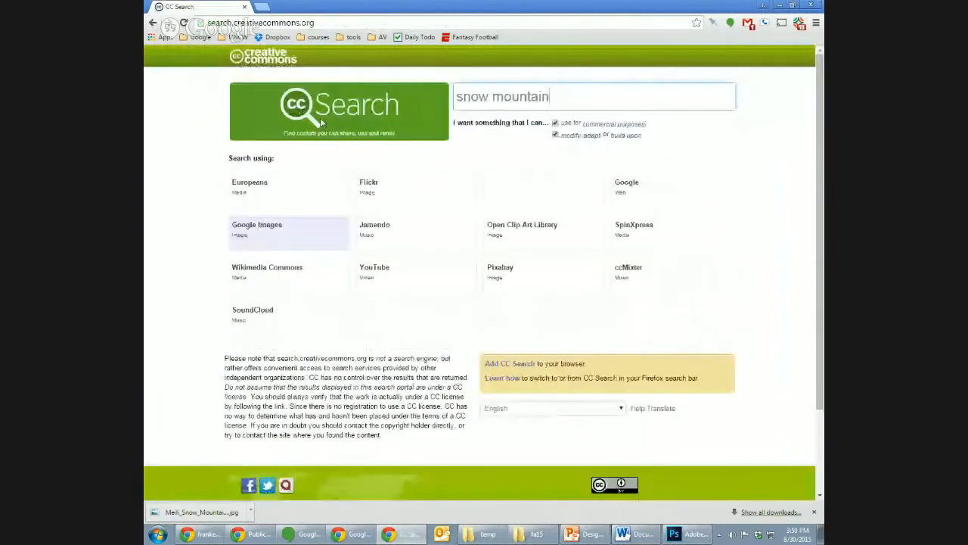
triple_click(515, 96)
type("red rock")
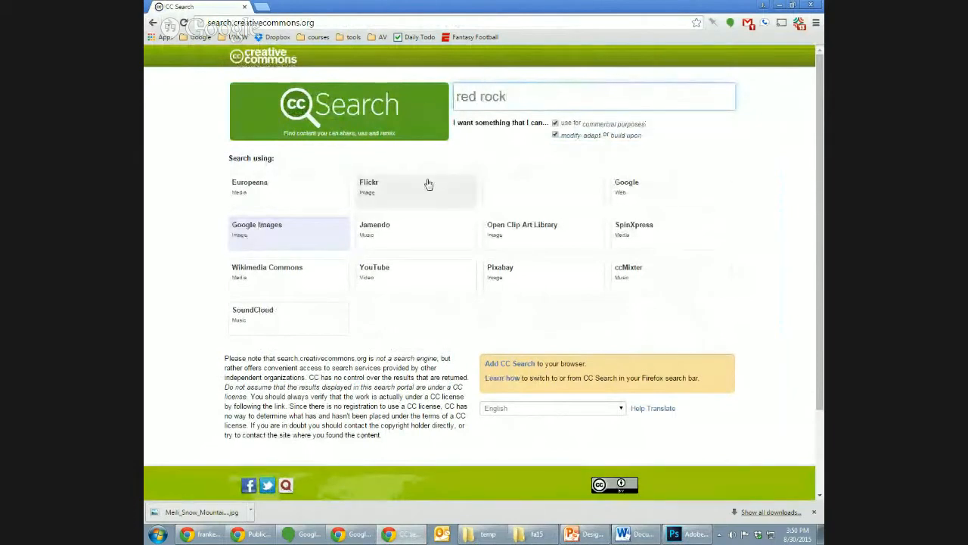
left_click(292, 234)
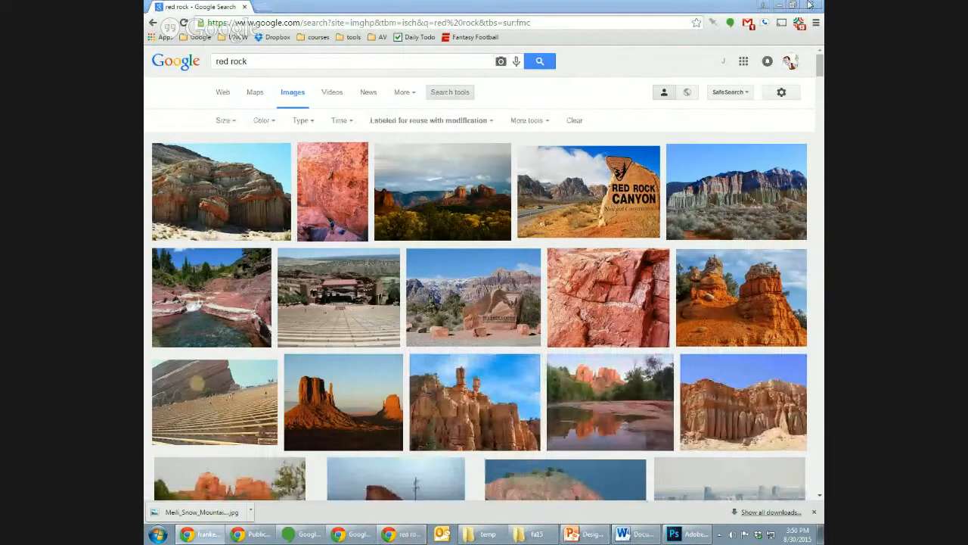
- Look at the mountain-themed covers in the Frankenstein book cover image results as examples, and close those results
left_click_drag(460, 0, 460, 4)
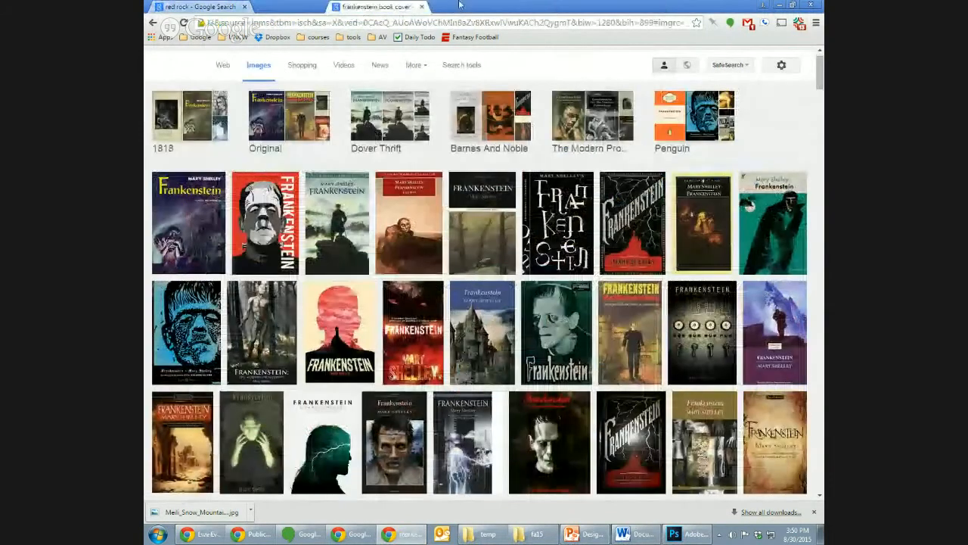
left_click(345, 227)
left_click(795, 152)
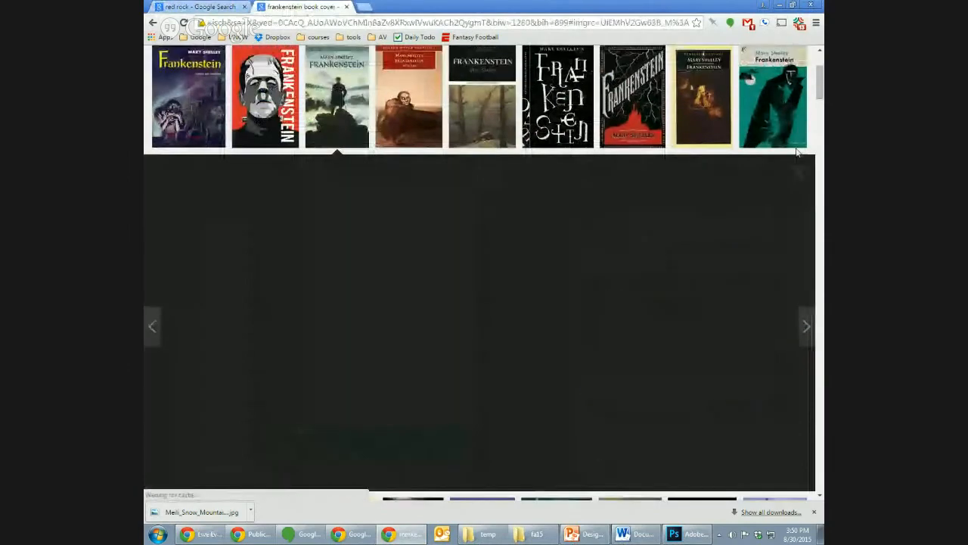
left_click(772, 208)
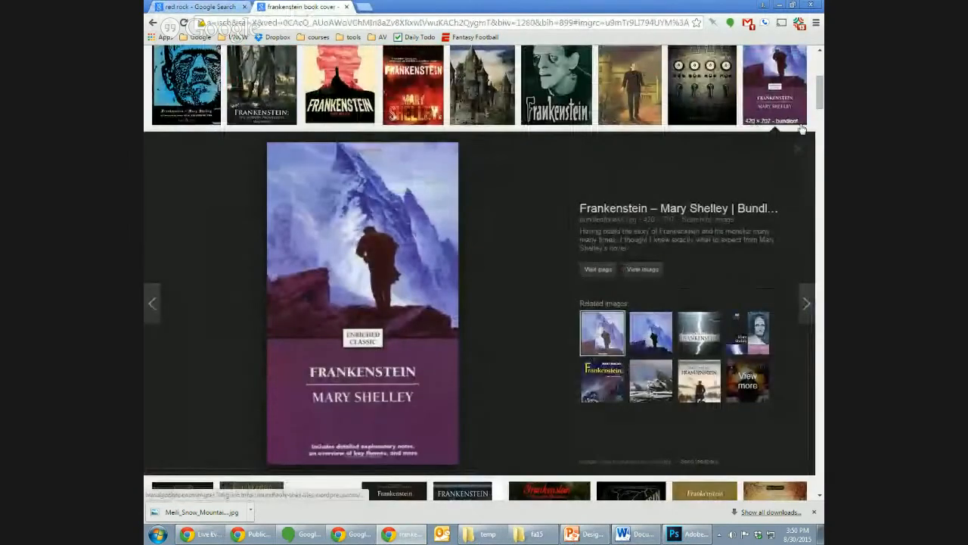
left_click(796, 152)
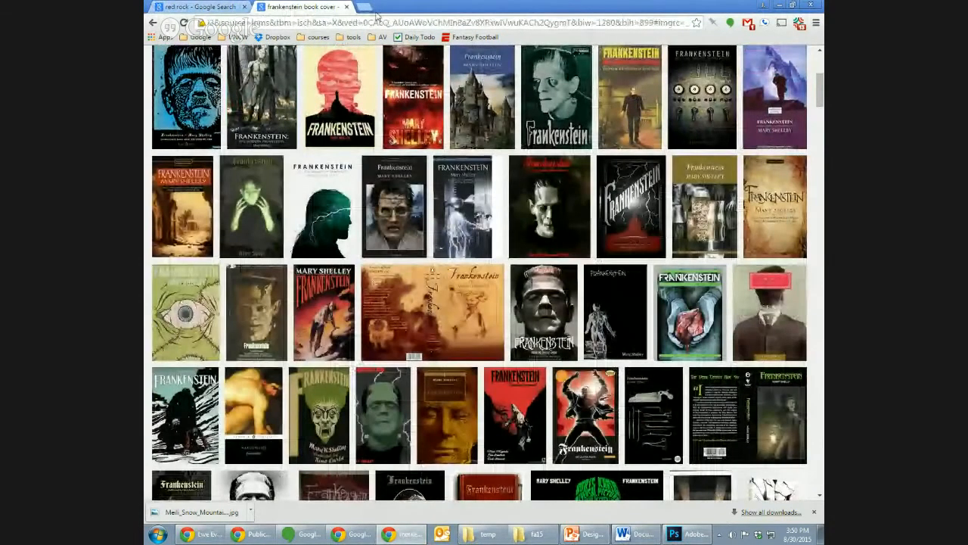
left_click(346, 6)
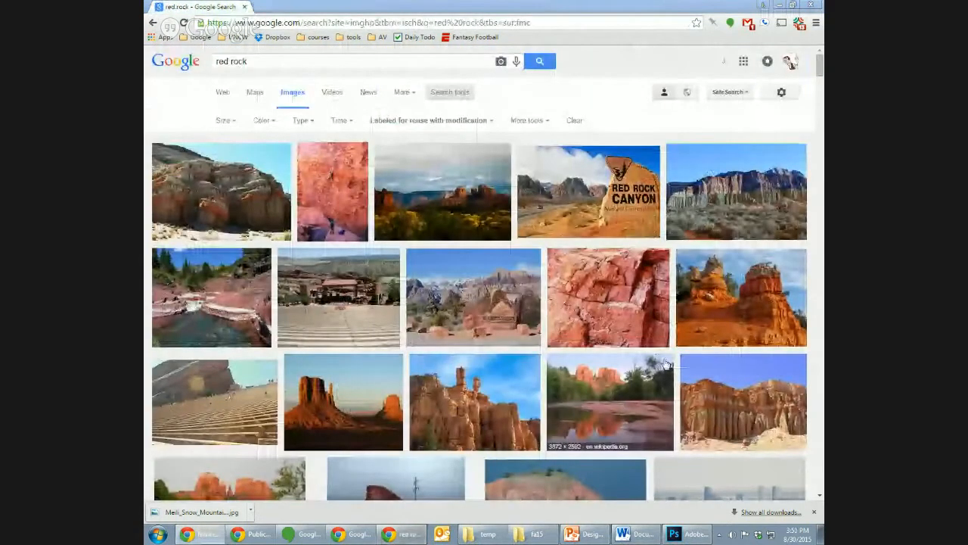
- Open the Pixabay page of the red rock, desert and sandstone photo from the "red rock" results and check its license terms
scroll(821, 74, "down", 1)
scroll(821, 73, "down", 4)
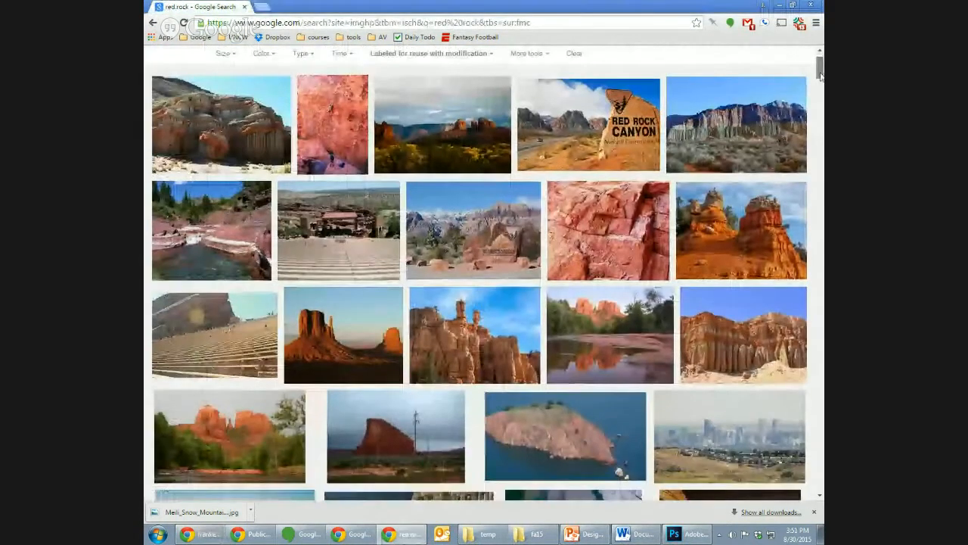
scroll(821, 73, "down", 2)
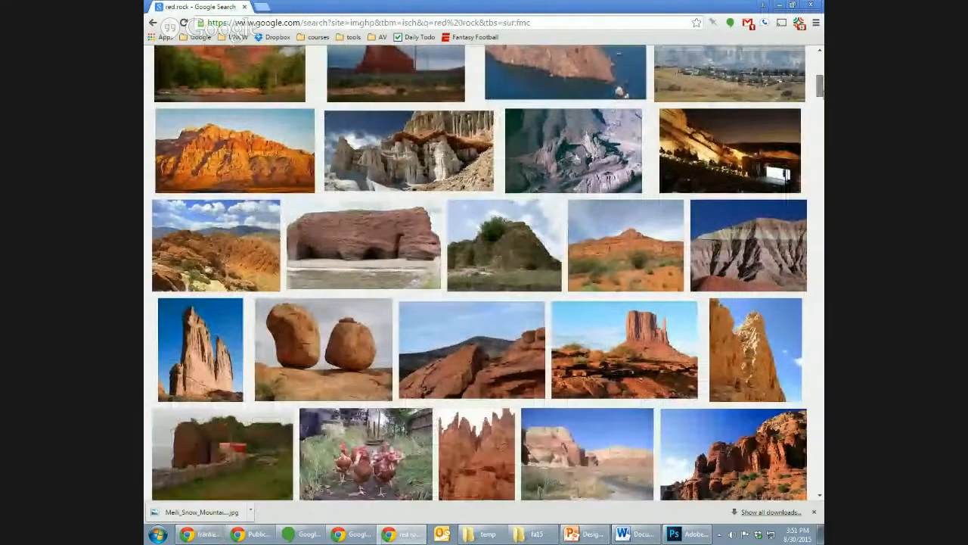
left_click(486, 276)
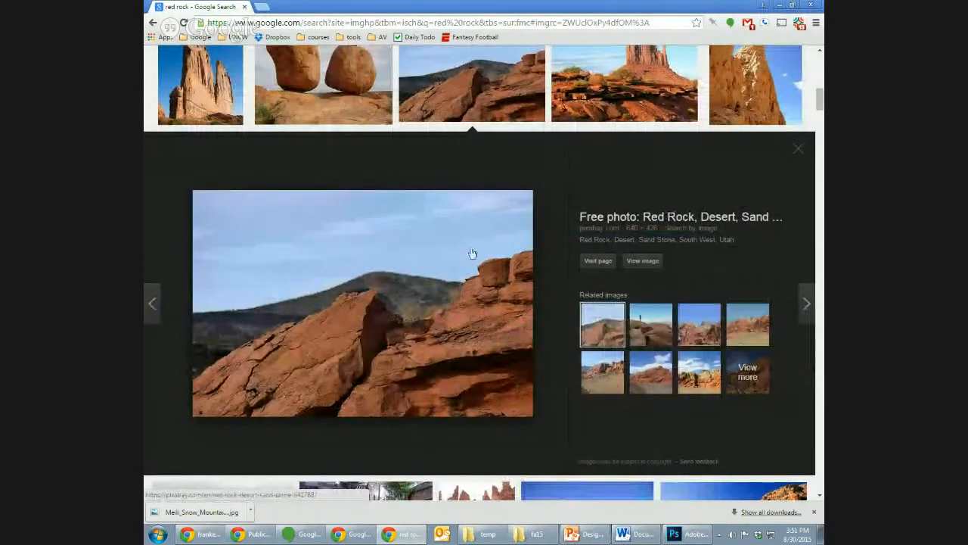
left_click(598, 261)
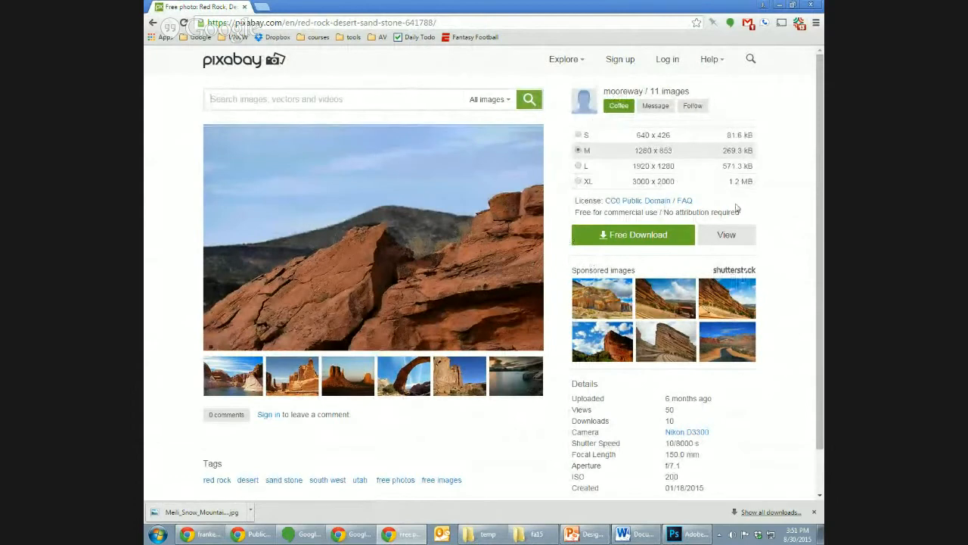
left_click_drag(821, 228, 821, 252)
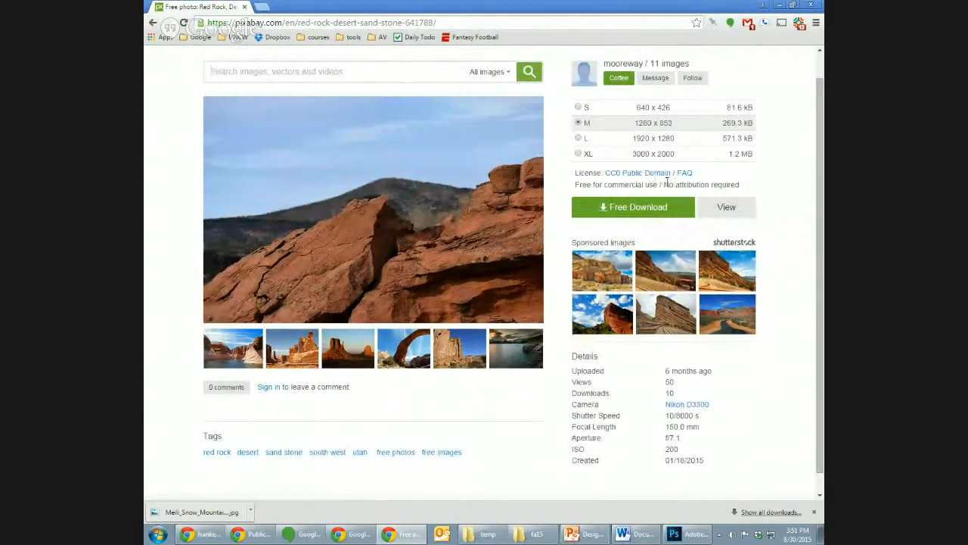
left_click_drag(665, 184, 755, 184)
scroll(812, 184, "up", 1)
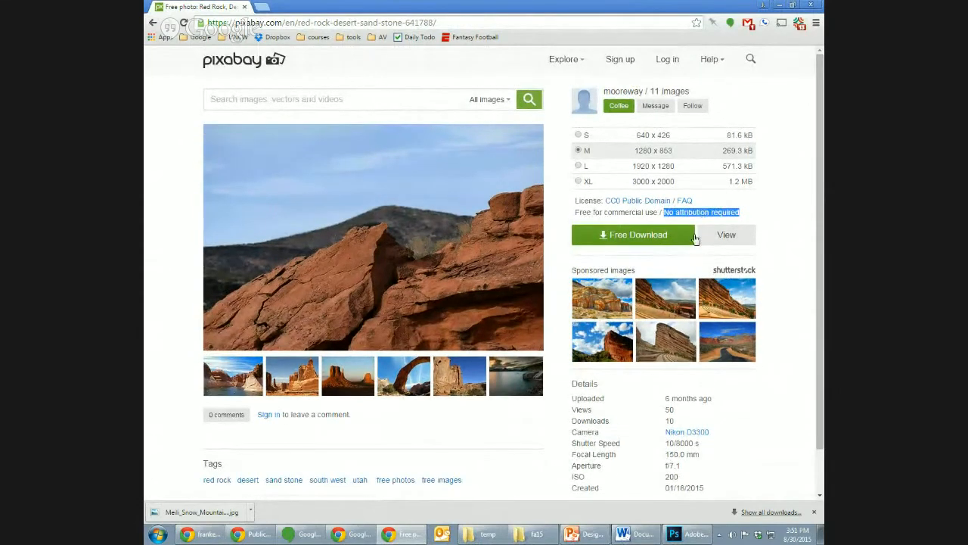
- Add a "Red rock:" heading below the mountain picture's attribution in the Word document, with a new line under it
left_click(635, 534)
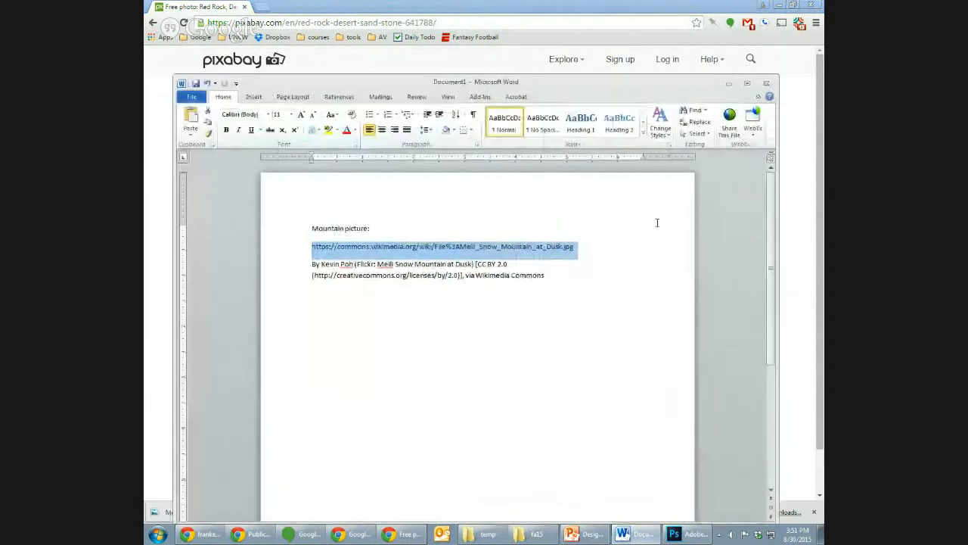
left_click(659, 281)
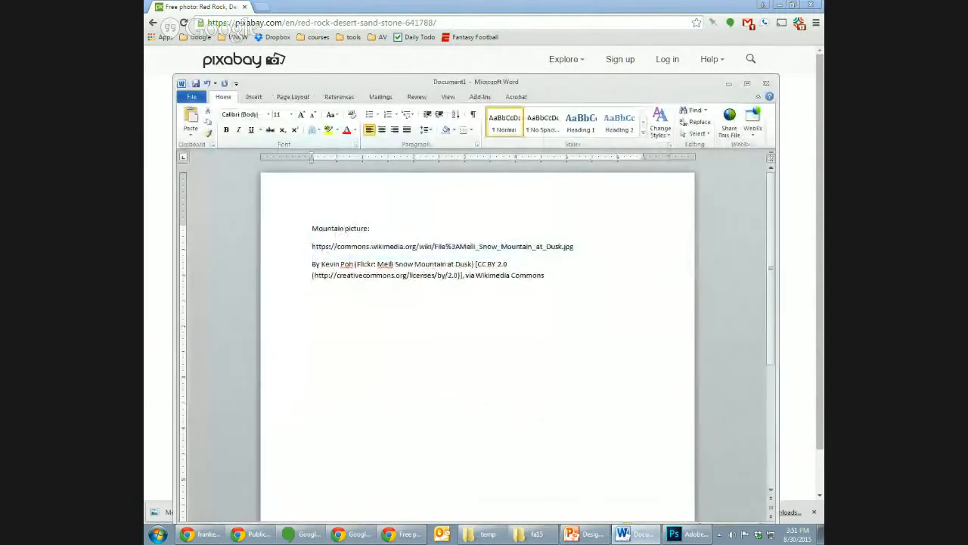
key("Return")
key("Return")
type("Red rock:")
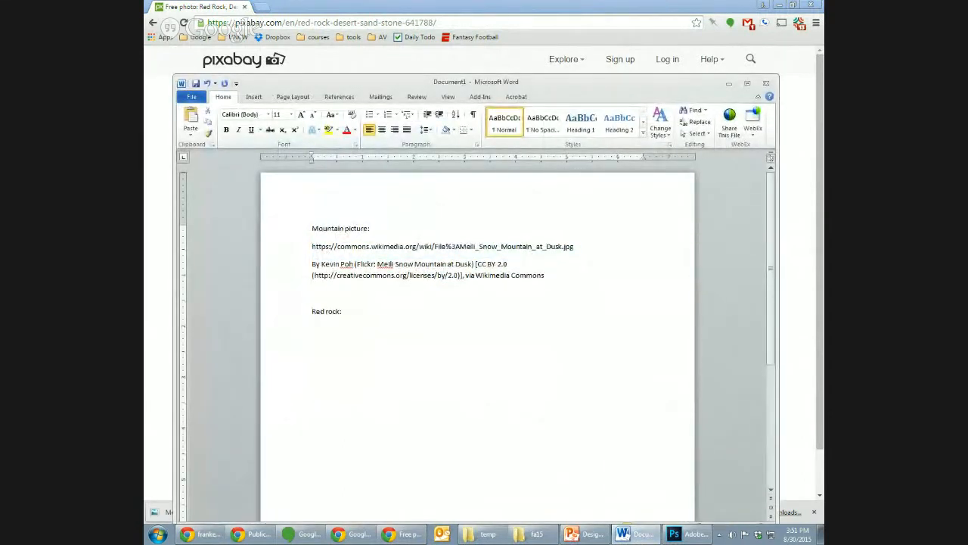
key("Return")
- Copy the Pixabay page's URL from the browser, paste it under the "Red rock:" heading, and move the Word window aside
key("alt+Tab")
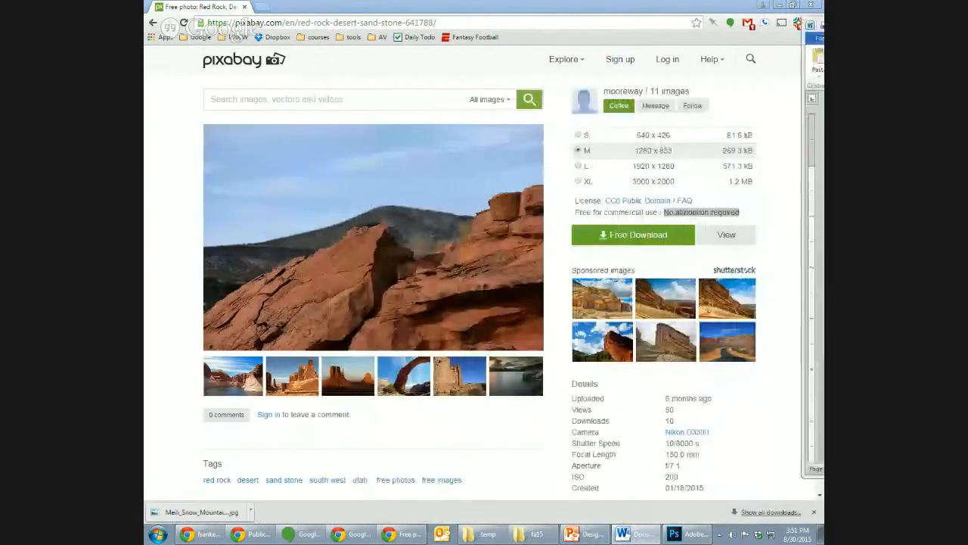
left_click(396, 28)
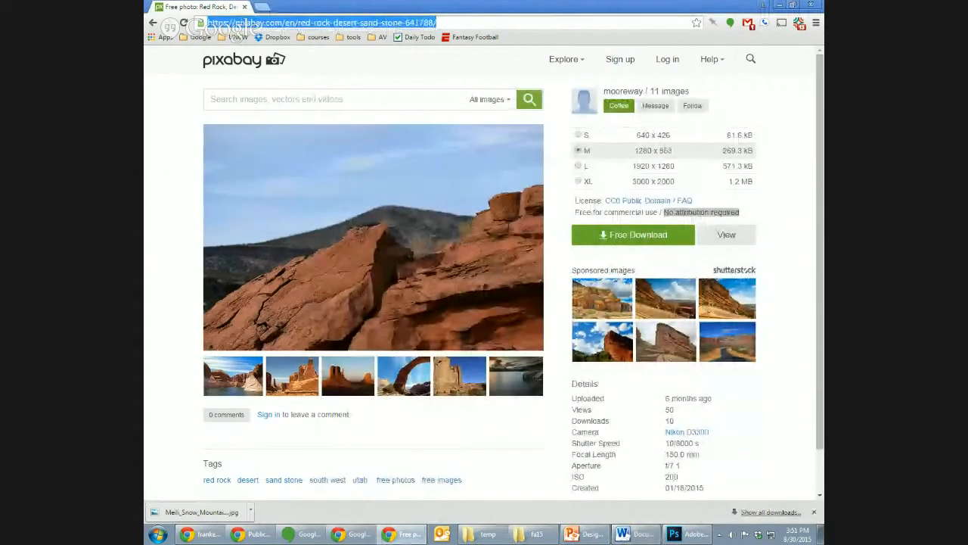
key("ctrl+c")
key("alt+Tab")
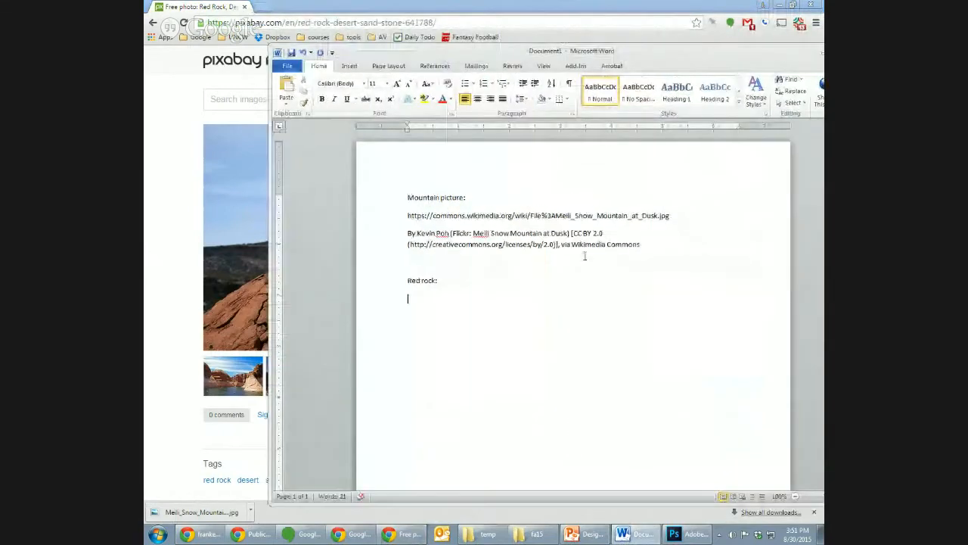
key("ctrl+v")
left_click_drag(666, 58, 967, 79)
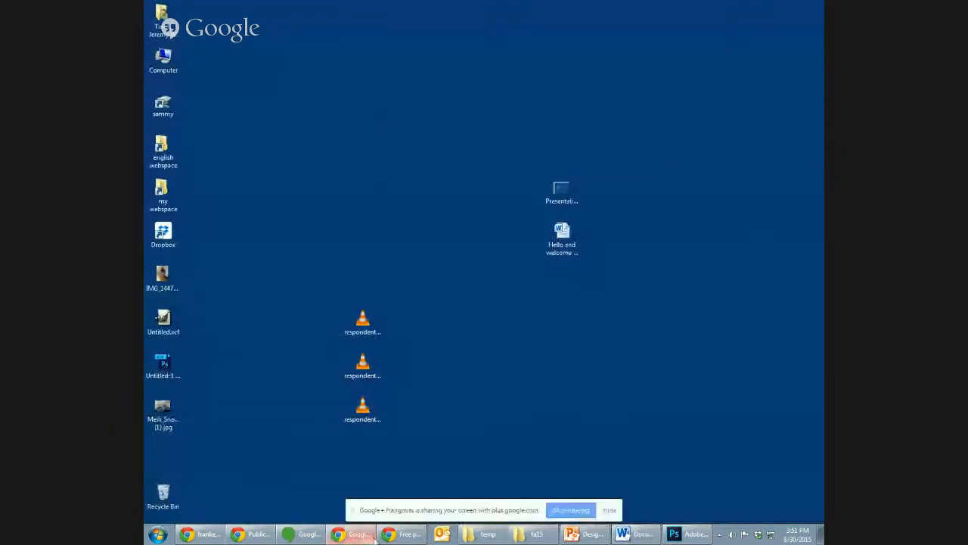
- Return to the Word document, add a "figure:" heading with the note "I own copyright" below the red rock link, and move the window aside
left_click(401, 535)
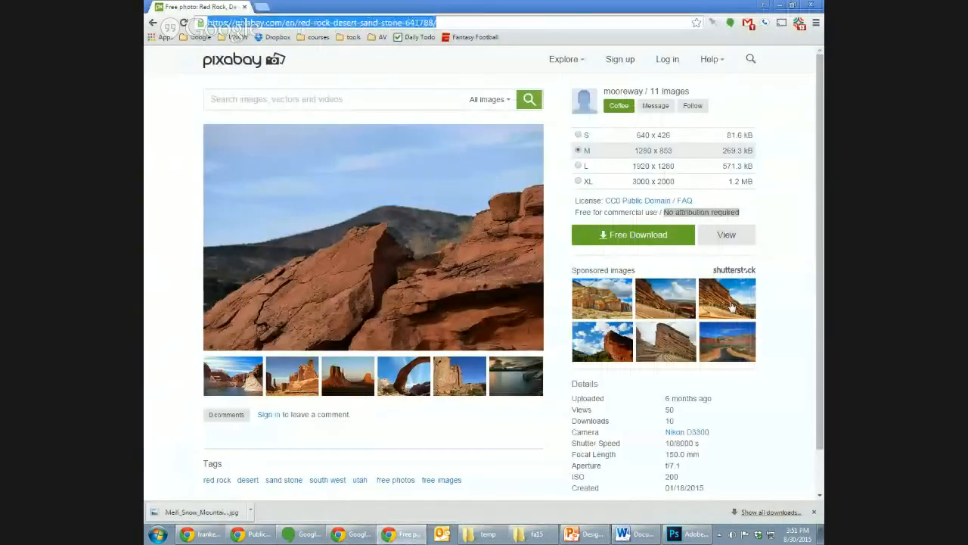
left_click_drag(967, 108, 728, 77)
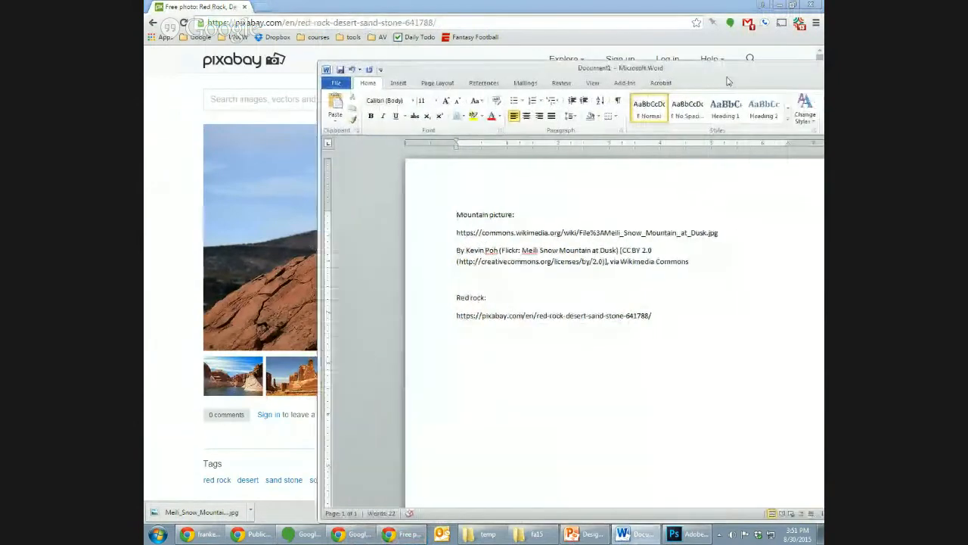
key("Return")
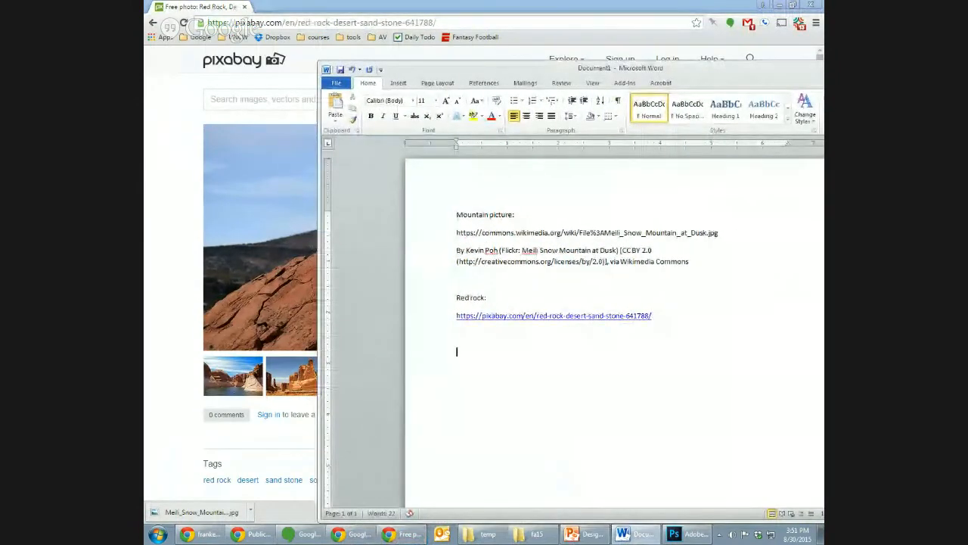
type("figure:")
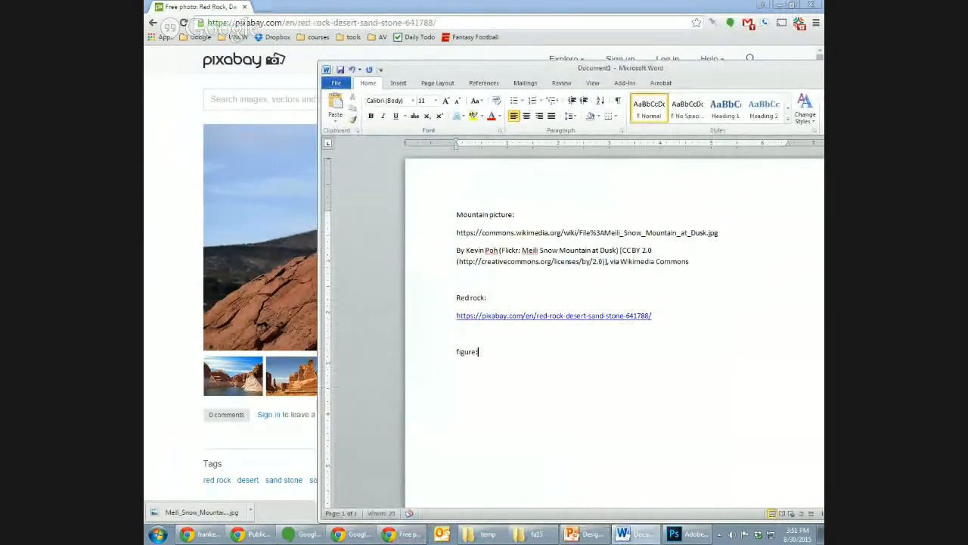
key("Return")
type("I own copyright")
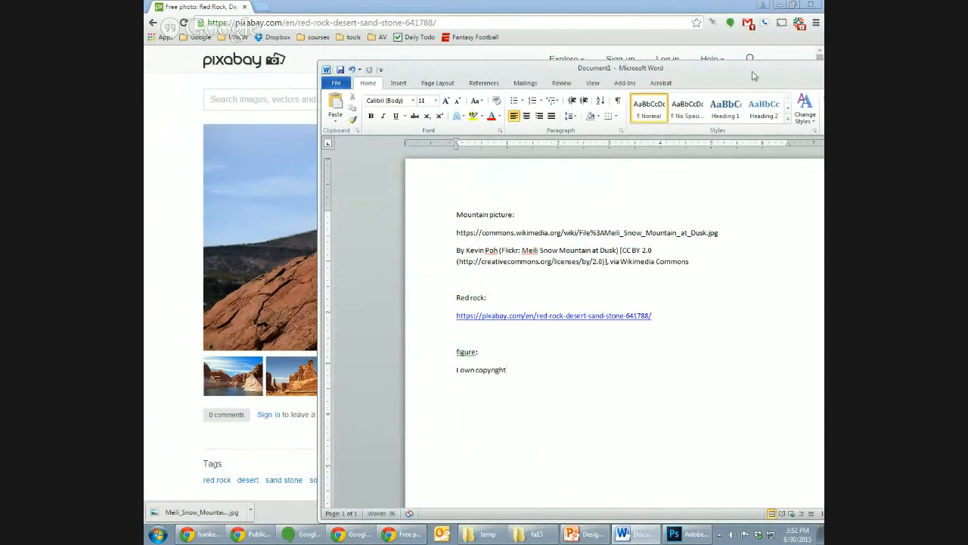
left_click_drag(716, 69, 824, 70)
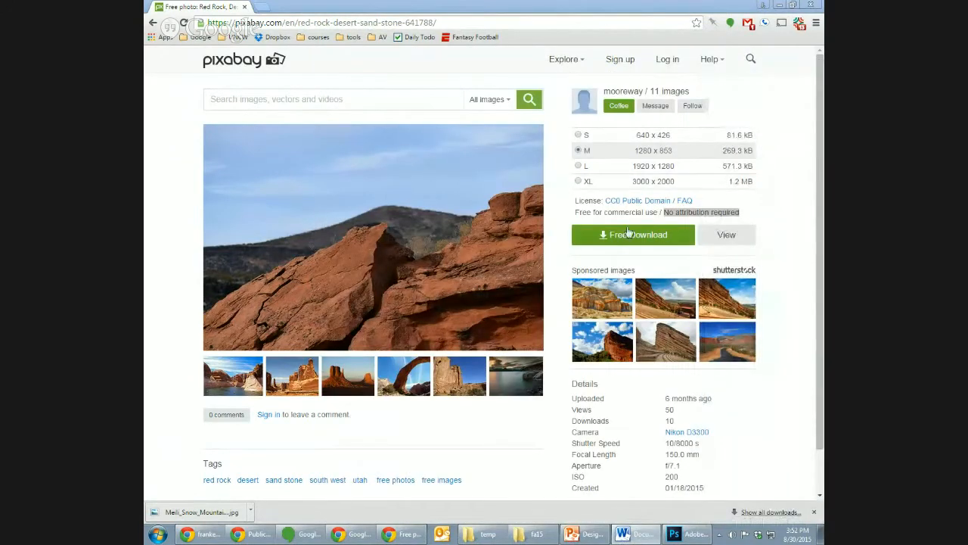
left_click(582, 182)
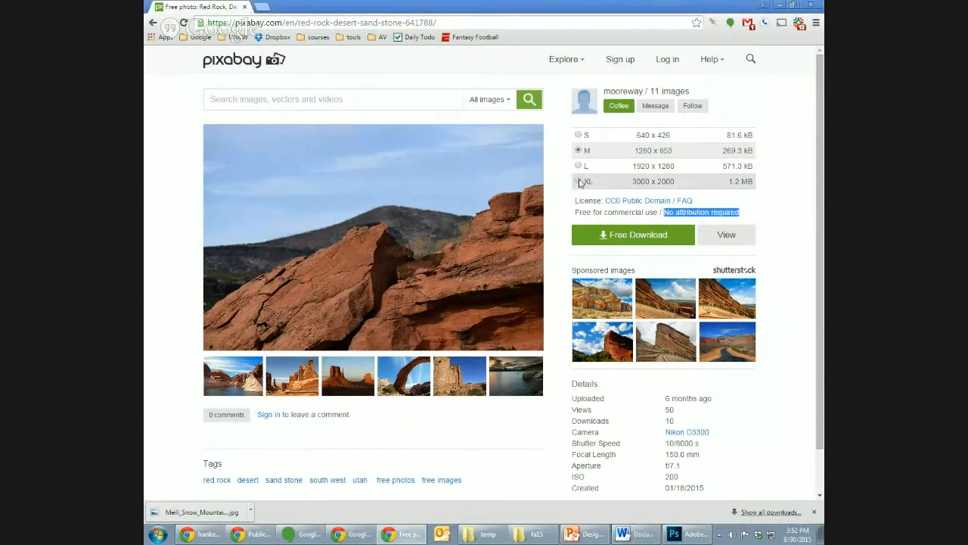
left_click(624, 242)
left_click(547, 244)
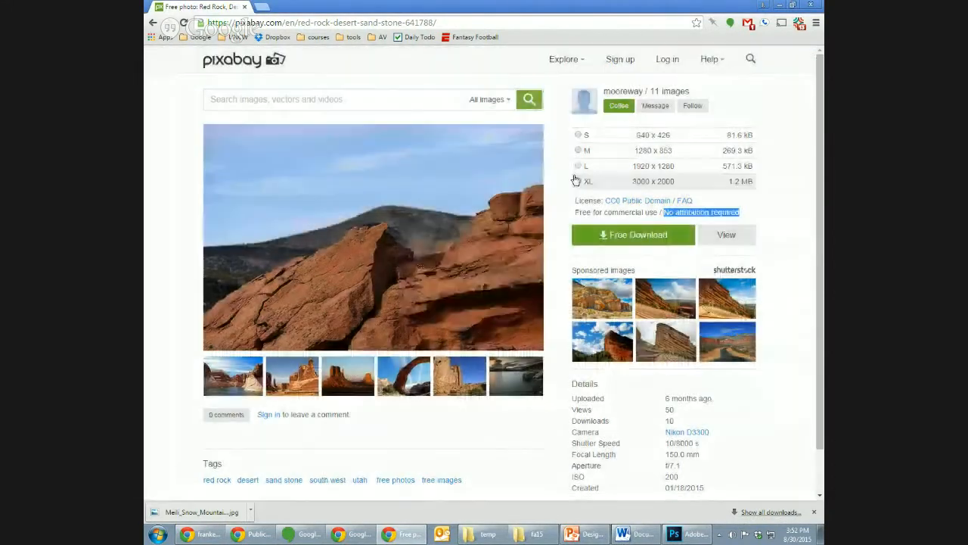
- Download the red rock photo in size L (1920 x 1280) and place both downloaded images side by side on the desktop
left_click(579, 166)
left_click(619, 244)
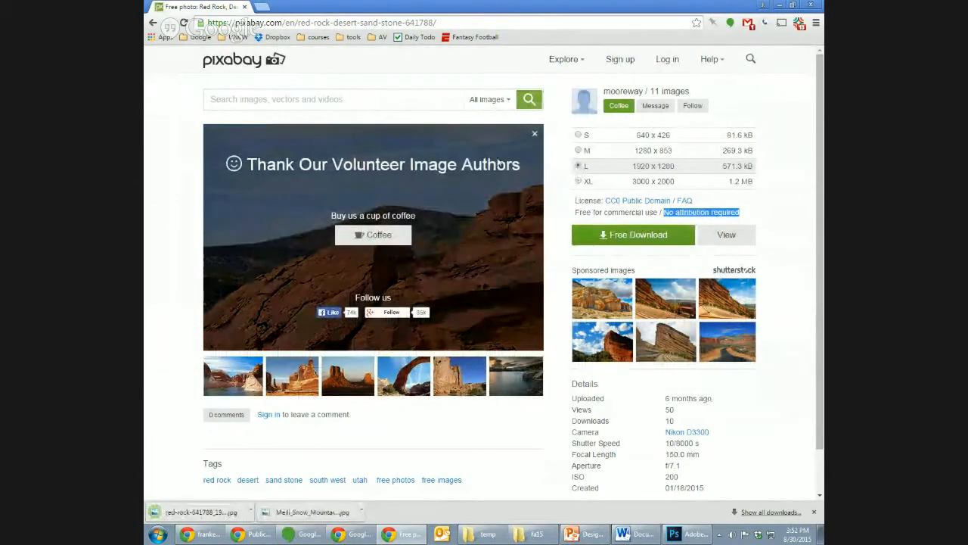
left_click(247, 6)
left_click_drag(201, 406, 241, 278)
left_click_drag(159, 455, 276, 280)
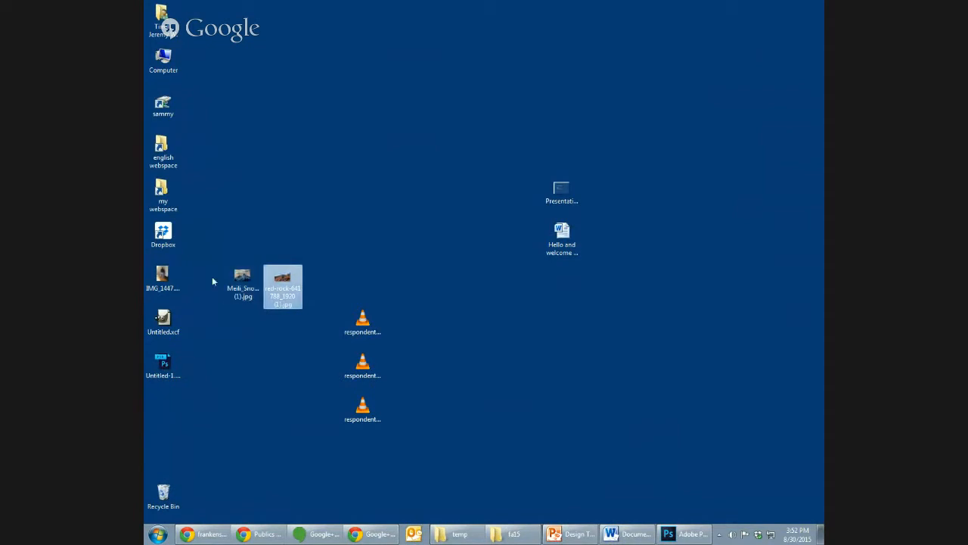
- View the IMG_1447 photo, the Meili Snow Mountain image and the red rock image one after another, closing each
left_click(171, 281)
double_click(171, 282)
left_click(817, 6)
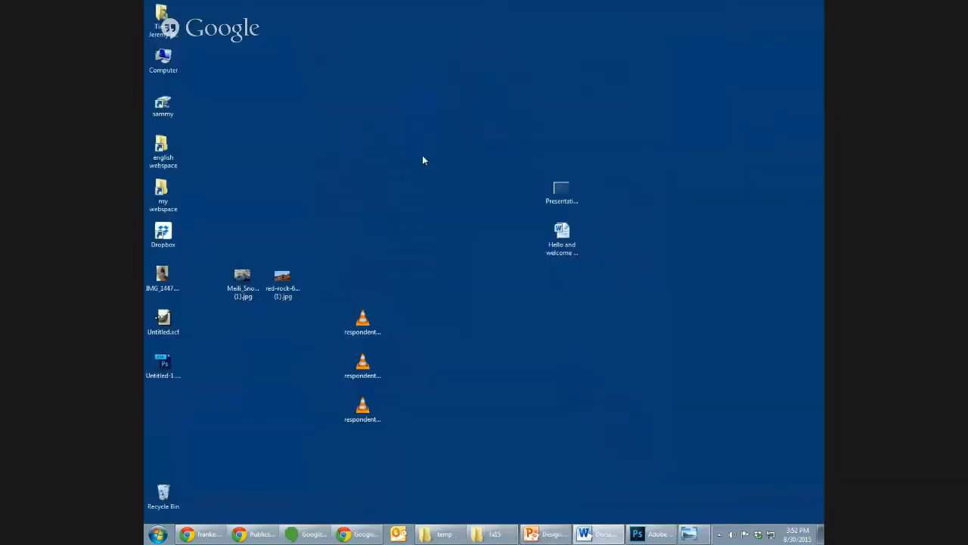
left_click(239, 282)
double_click(240, 281)
left_click(817, 6)
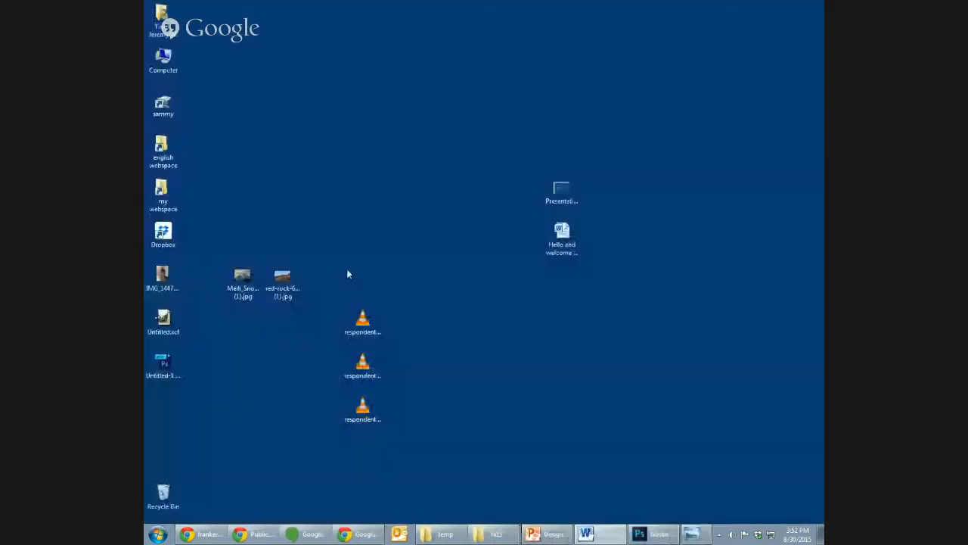
left_click(282, 281)
double_click(282, 281)
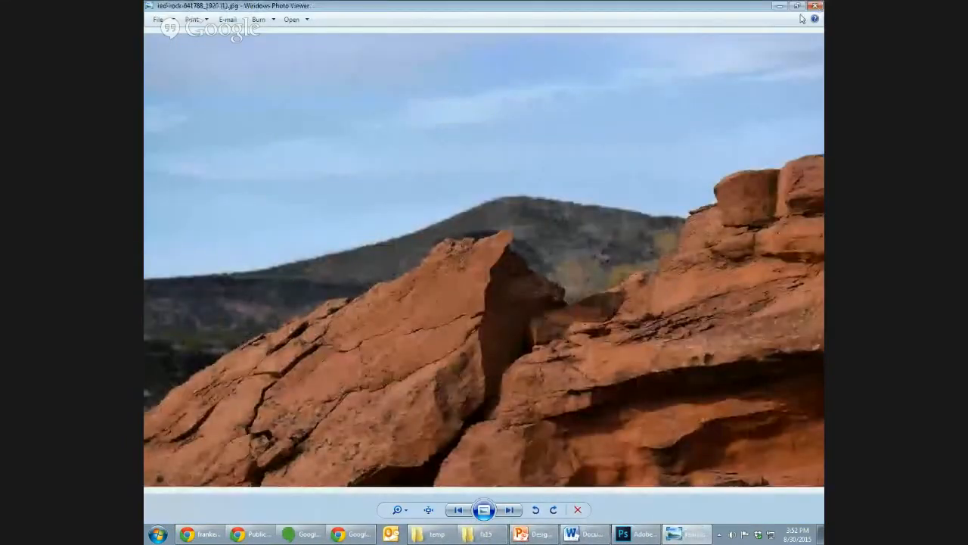
key("alt+F4")
left_click(285, 338)
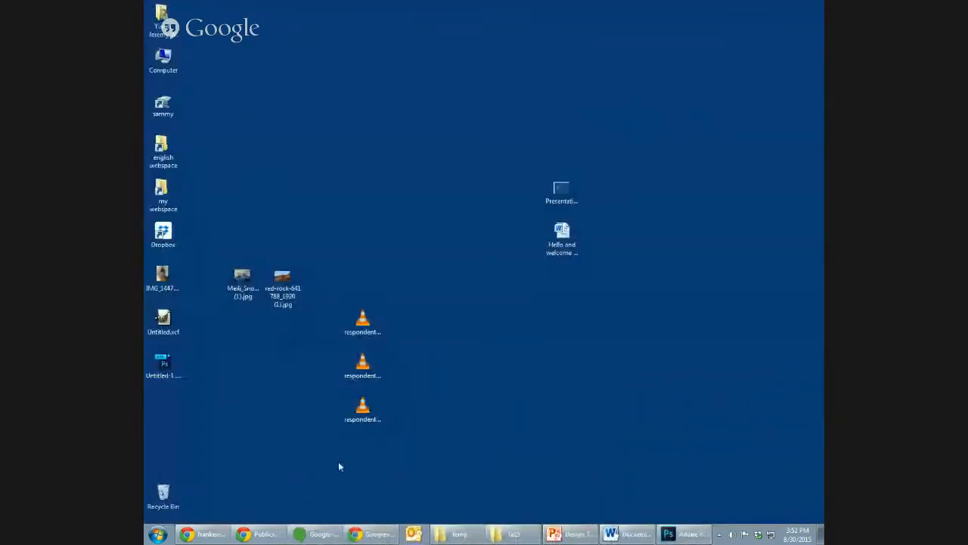
- Switch to Photoshop and start a new document 6 inches wide and 9 inches high
left_click(685, 534)
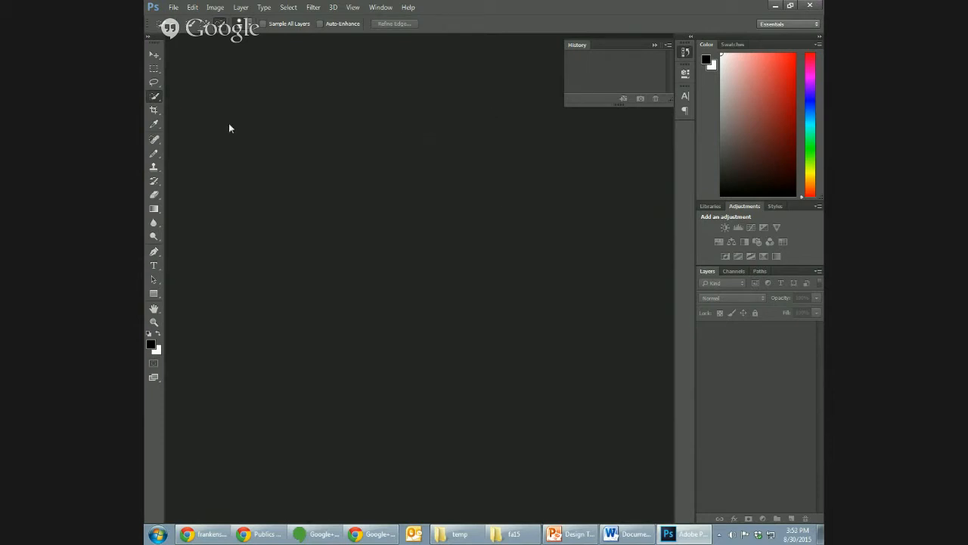
left_click(172, 7)
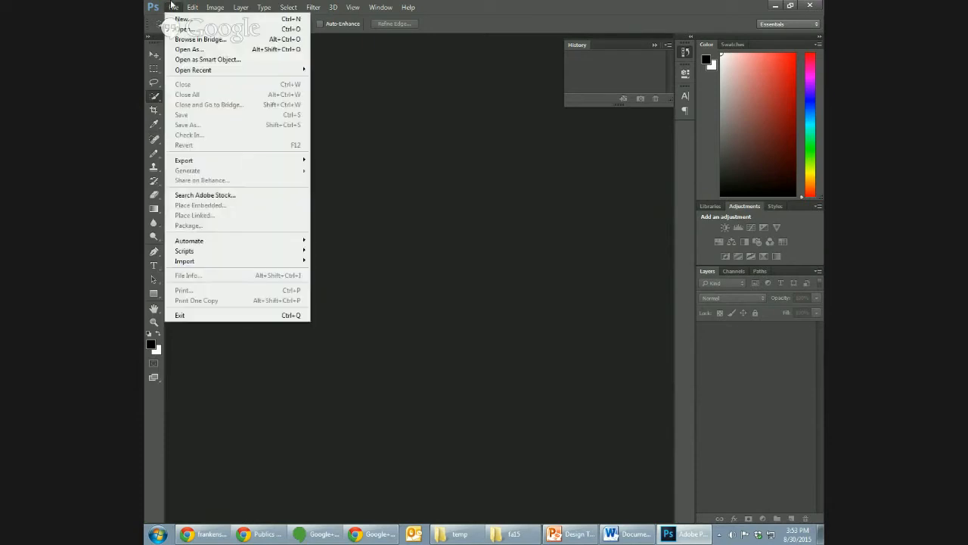
left_click(181, 19)
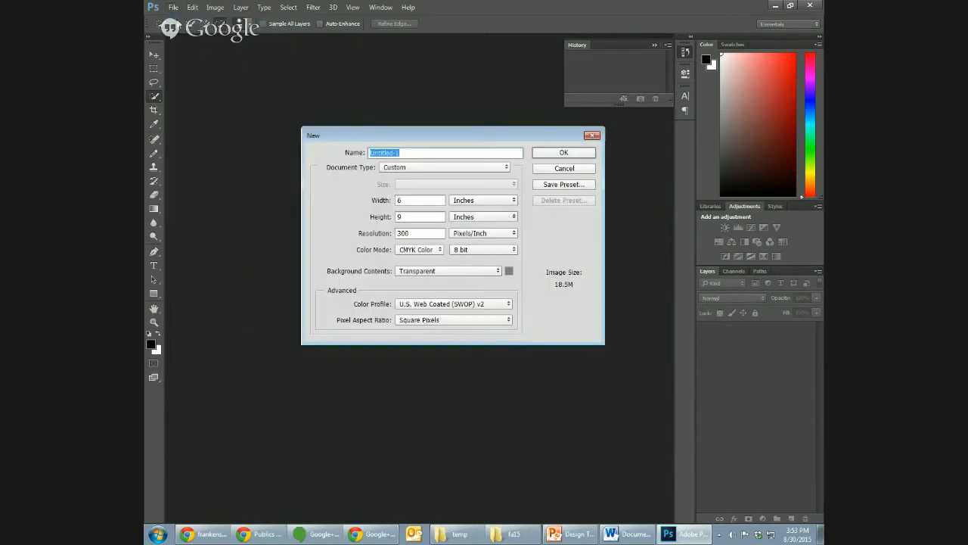
left_click(463, 201)
left_click(427, 204)
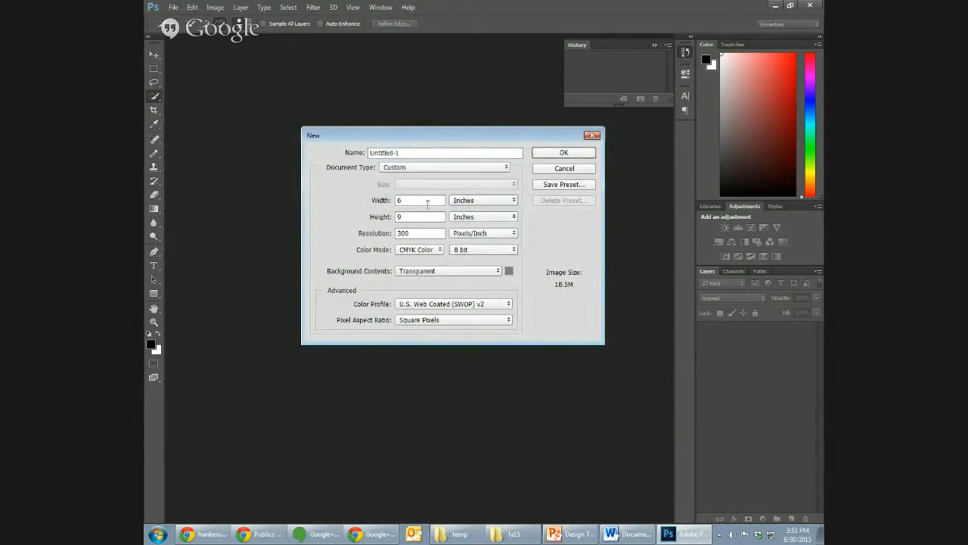
left_click(474, 206)
left_click(475, 213)
left_click(479, 201)
left_click(476, 219)
left_click(422, 200)
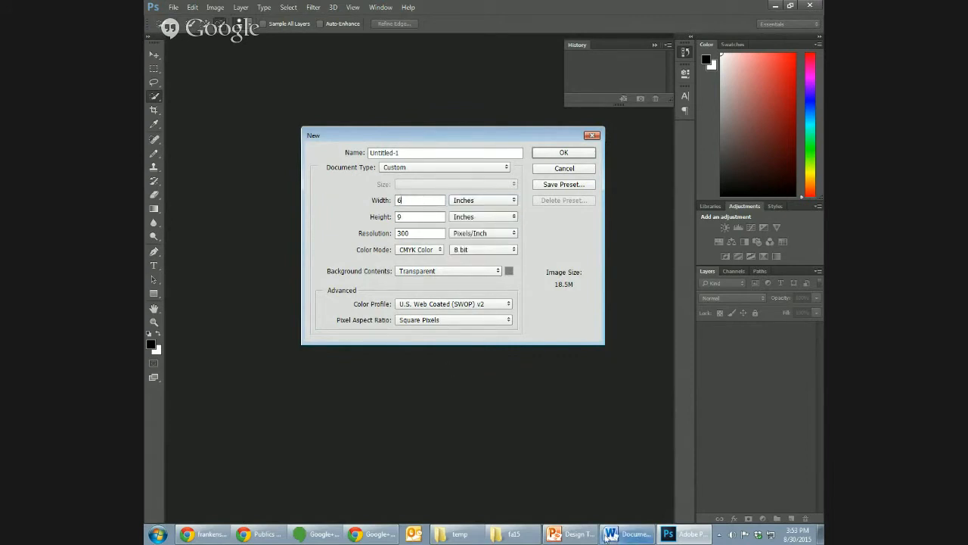
- Check the book jacket dimensions on the Publics Project page in the browser, highlight that line, and return to Photoshop
left_click(261, 534)
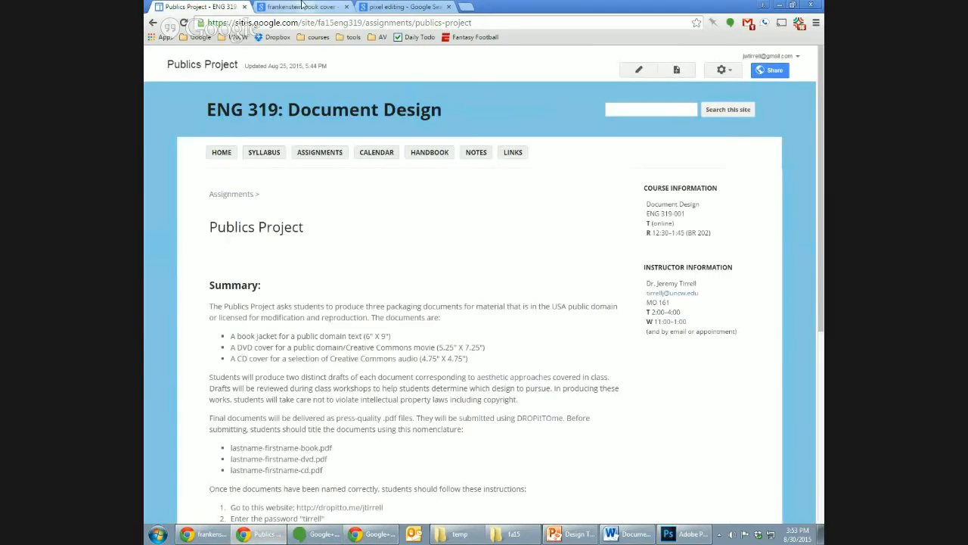
left_click_drag(378, 335, 363, 348)
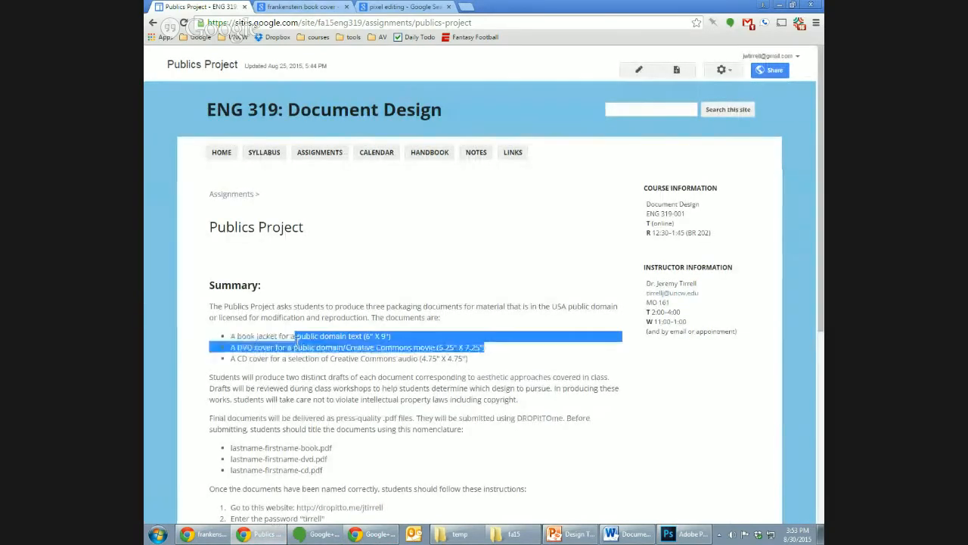
double_click(266, 335)
triple_click(267, 335)
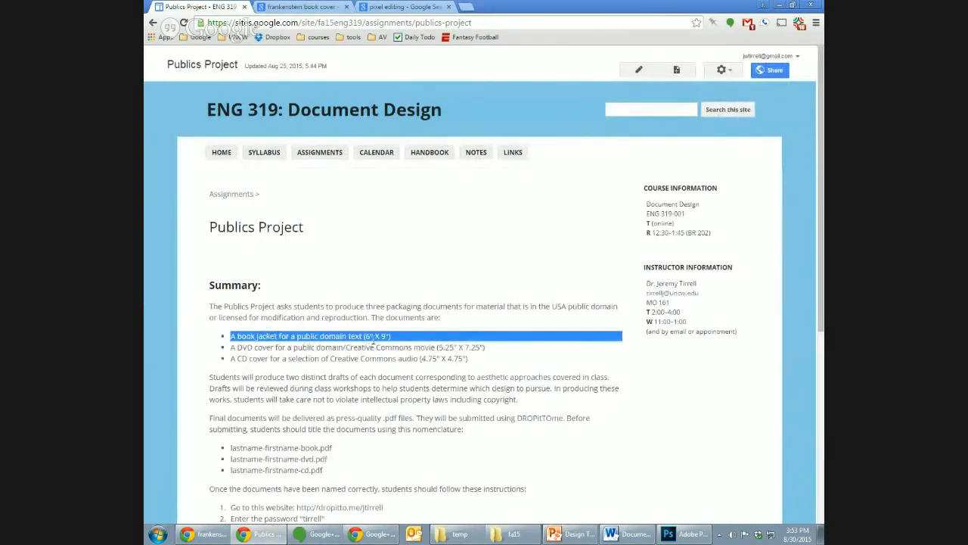
left_click(781, 6)
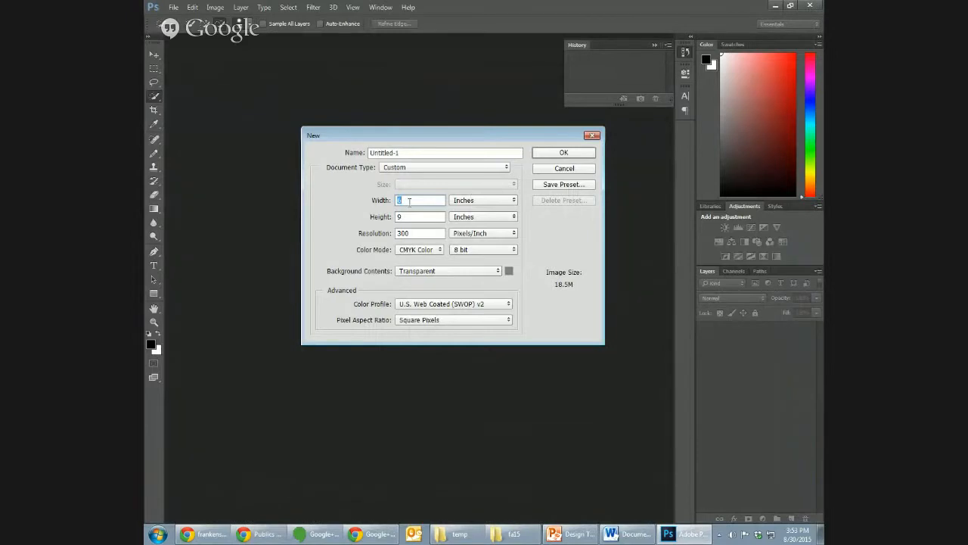
- Set the new document's resolution to 300 pixels/inch
left_click(414, 217)
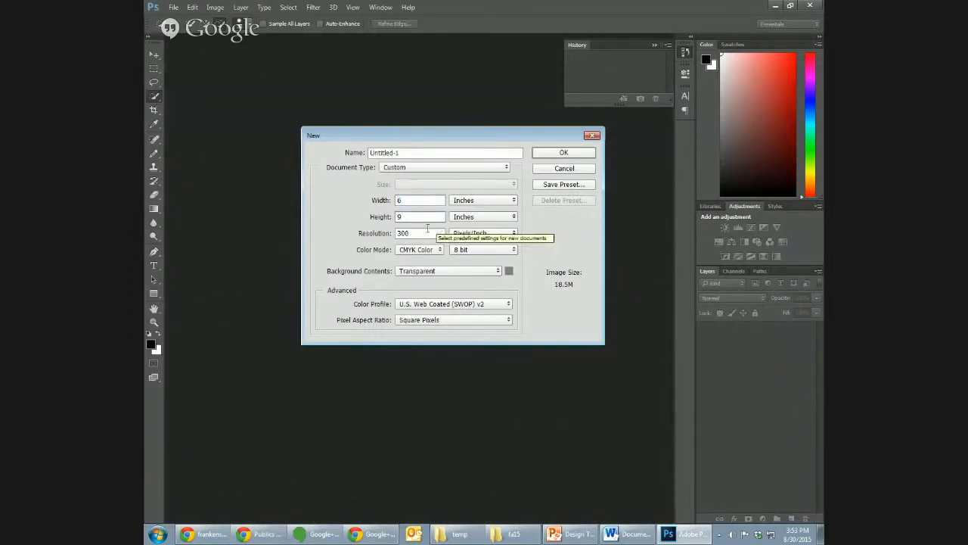
double_click(429, 230)
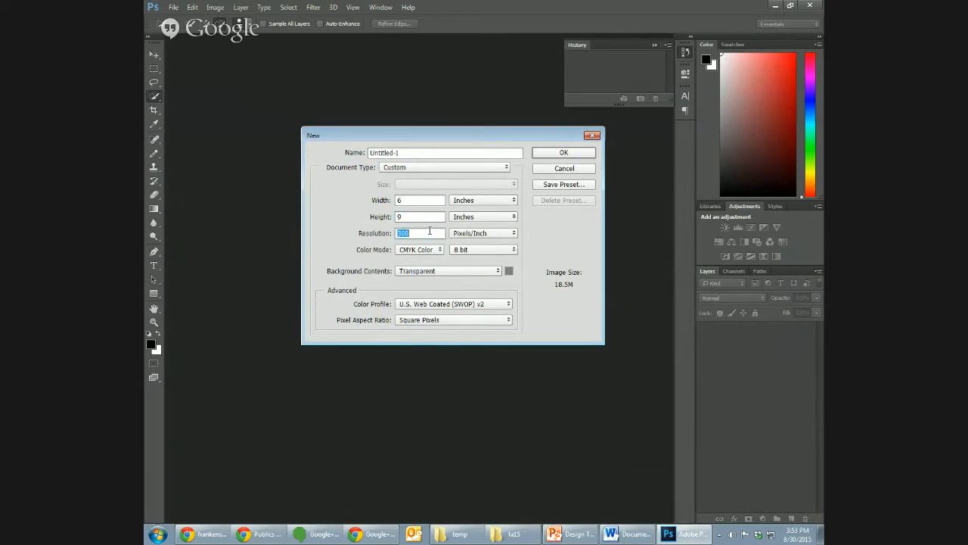
type("72")
type("300")
- Review the color modes, keep CMYK Color, choose transparent background contents, and create the document
left_click(428, 251)
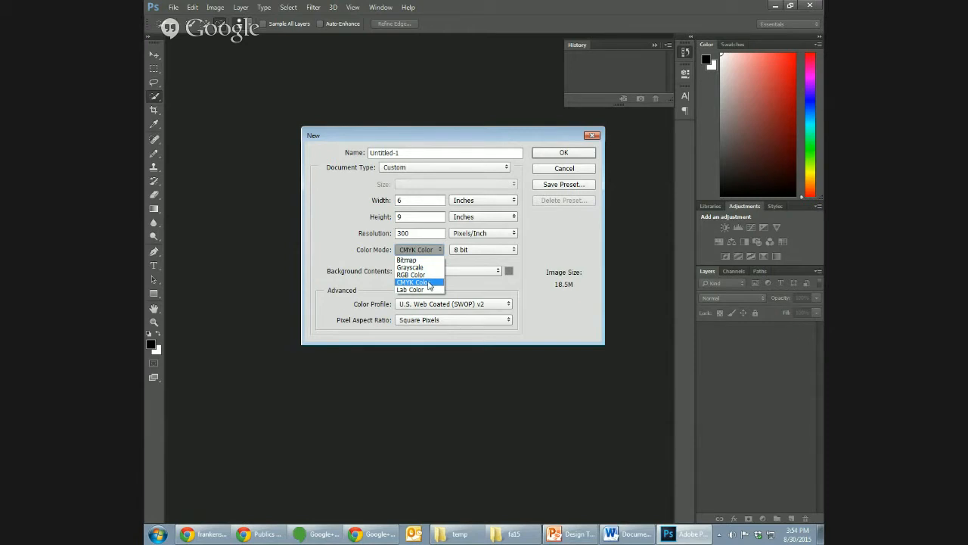
left_click(325, 255)
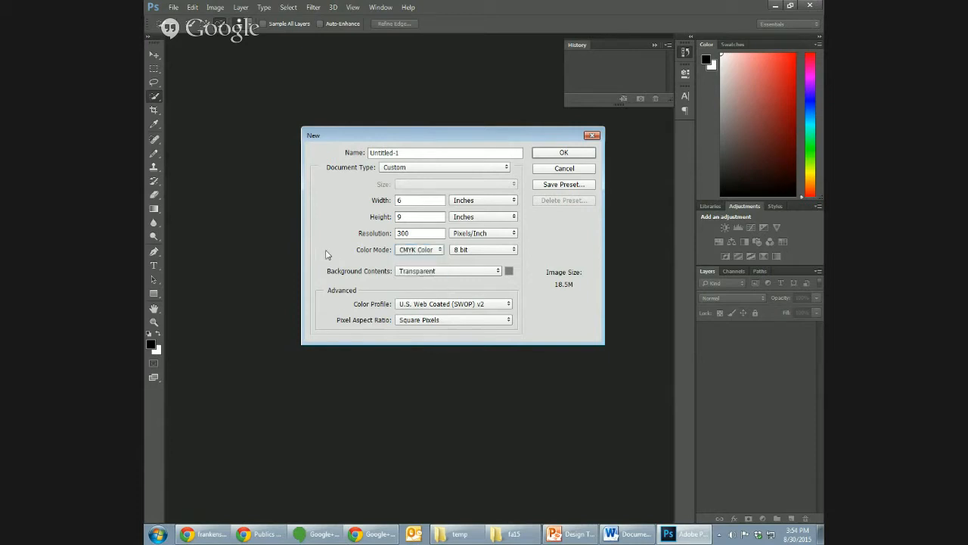
left_click(408, 251)
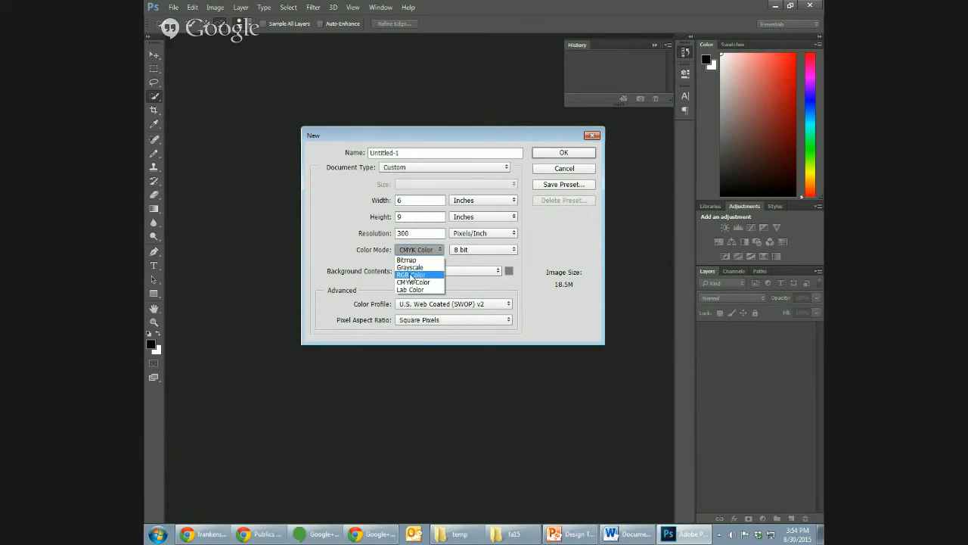
left_click(338, 245)
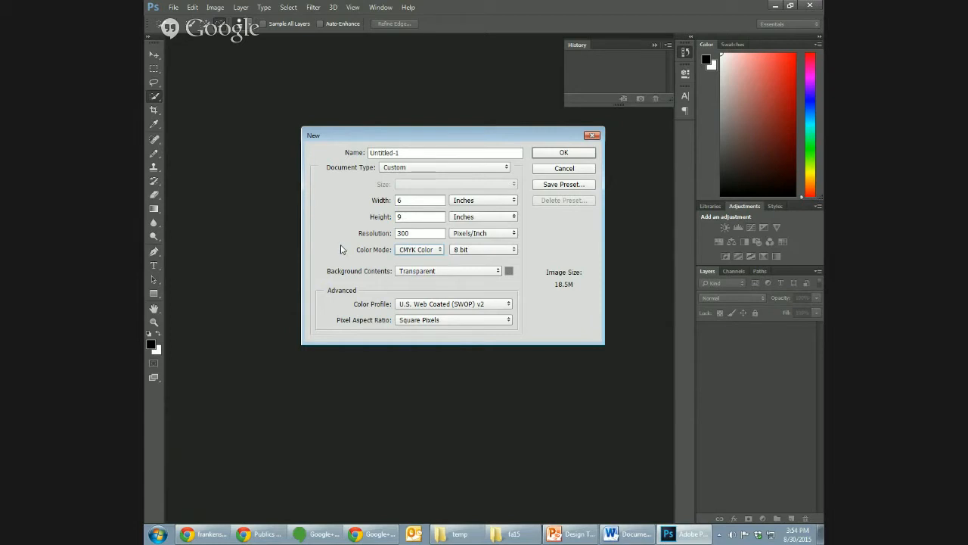
left_click(422, 274)
left_click(421, 299)
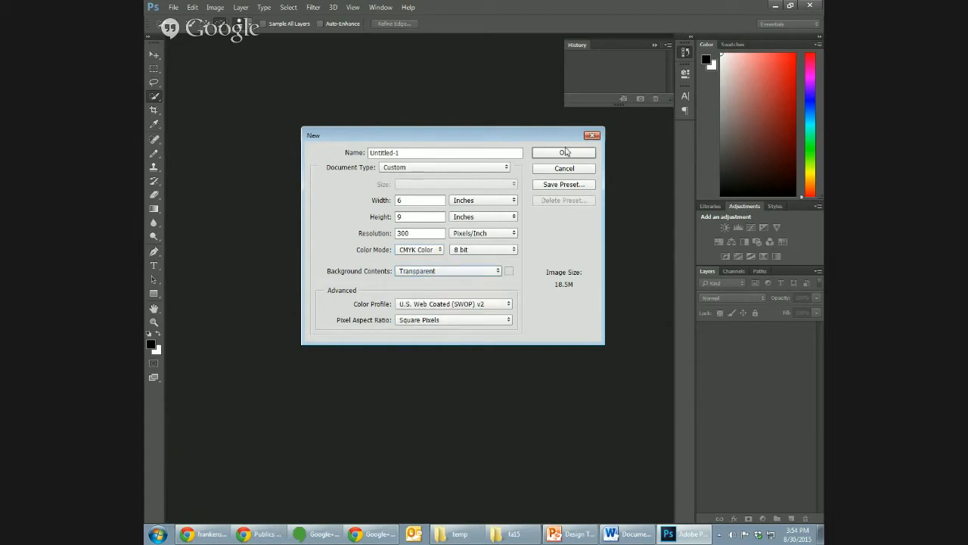
left_click(564, 153)
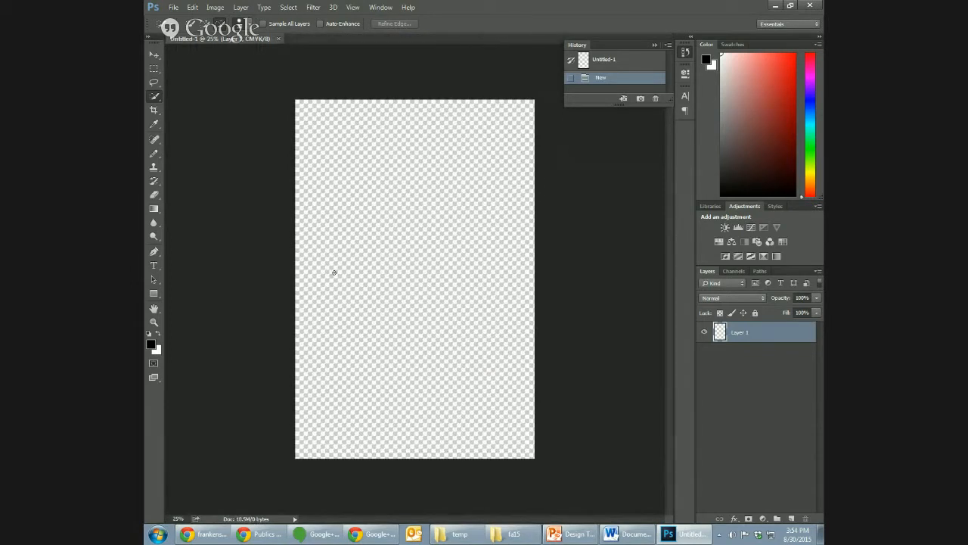
- Activate the Move tool and open Meili_Snow_Mountain_at_Dusk.jpg from the desktop
left_click(153, 55)
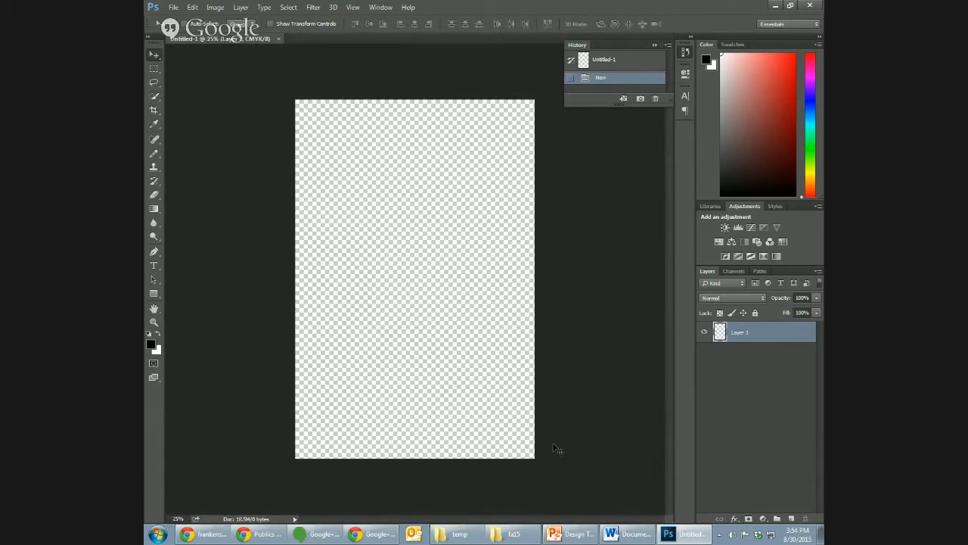
key("ctrl+o")
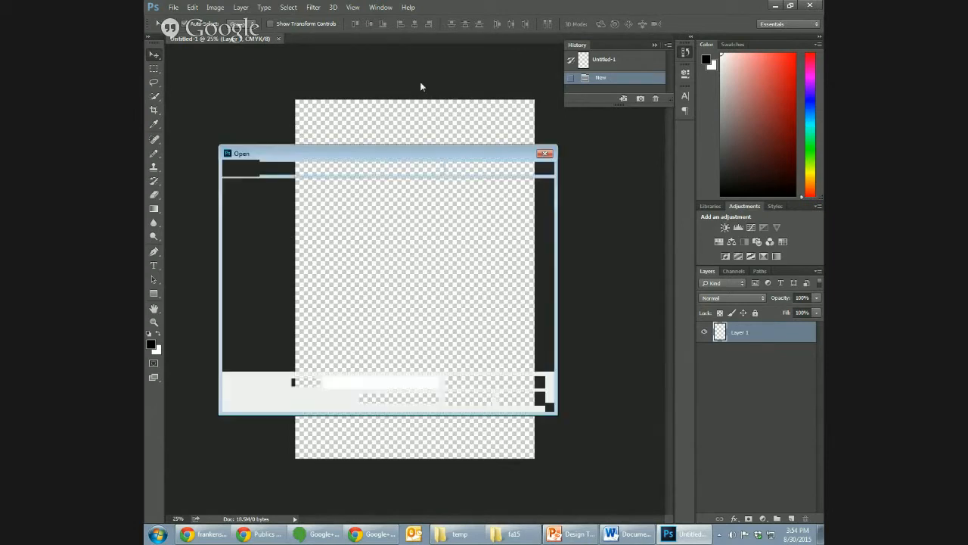
left_click(383, 303)
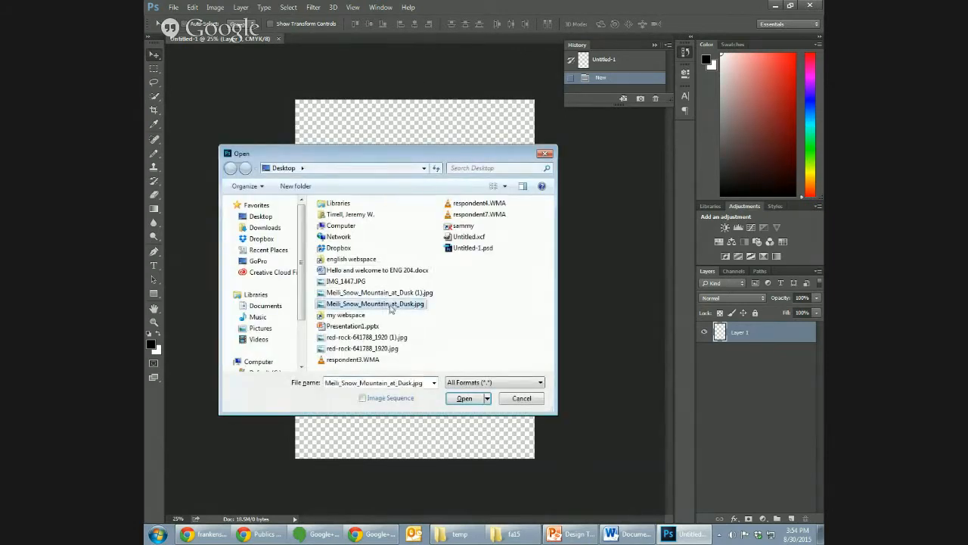
left_click(465, 398)
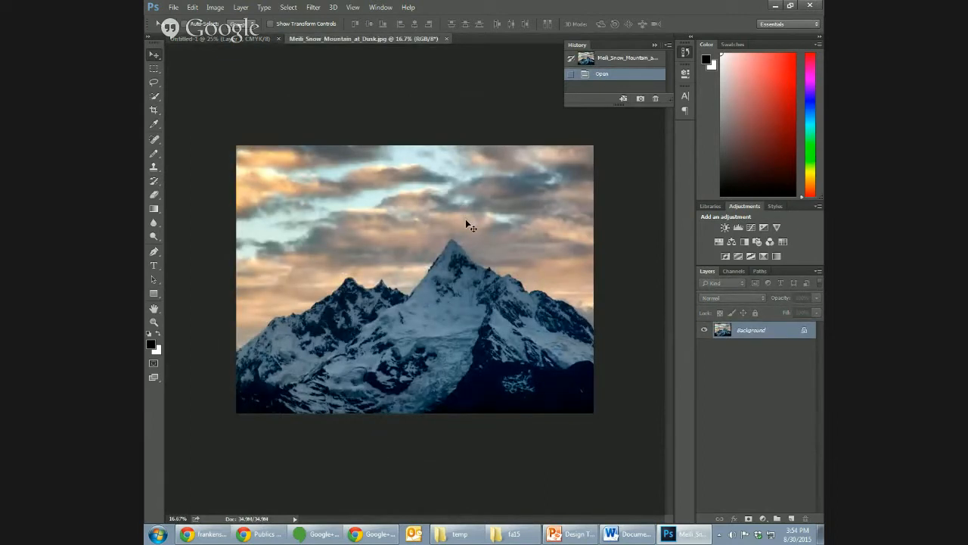
- Check which color mode the mountain image uses without changing it
left_click(216, 8)
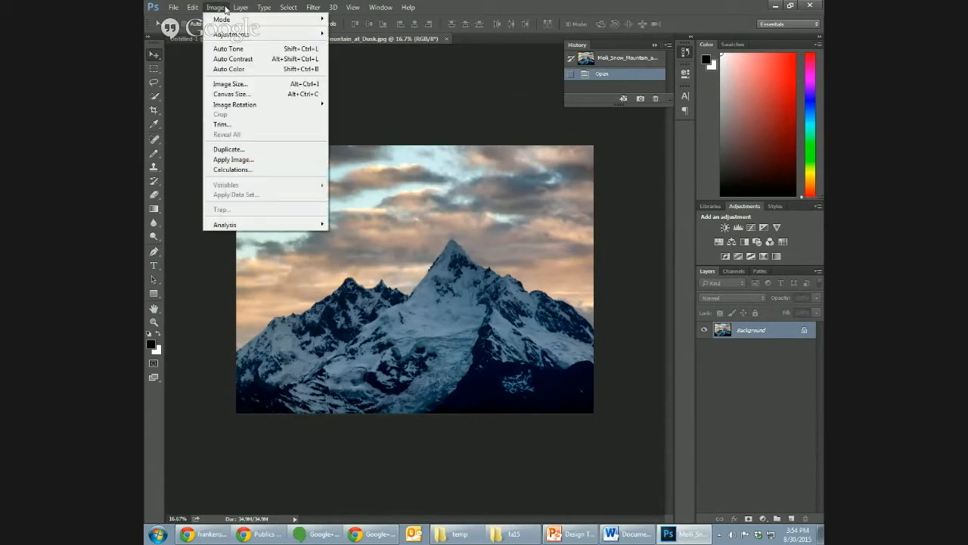
mouse_move(321, 6)
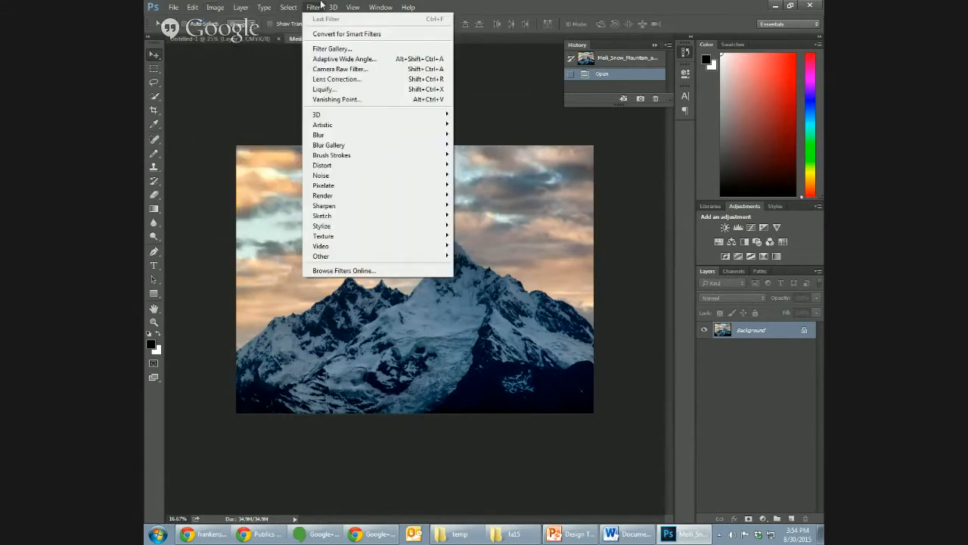
left_click(275, 72)
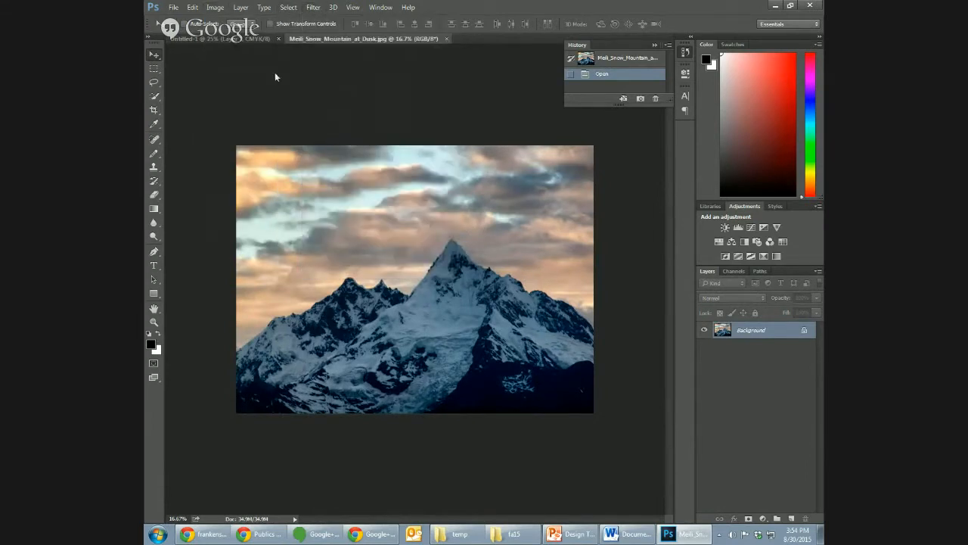
left_click(216, 8)
mouse_move(224, 20)
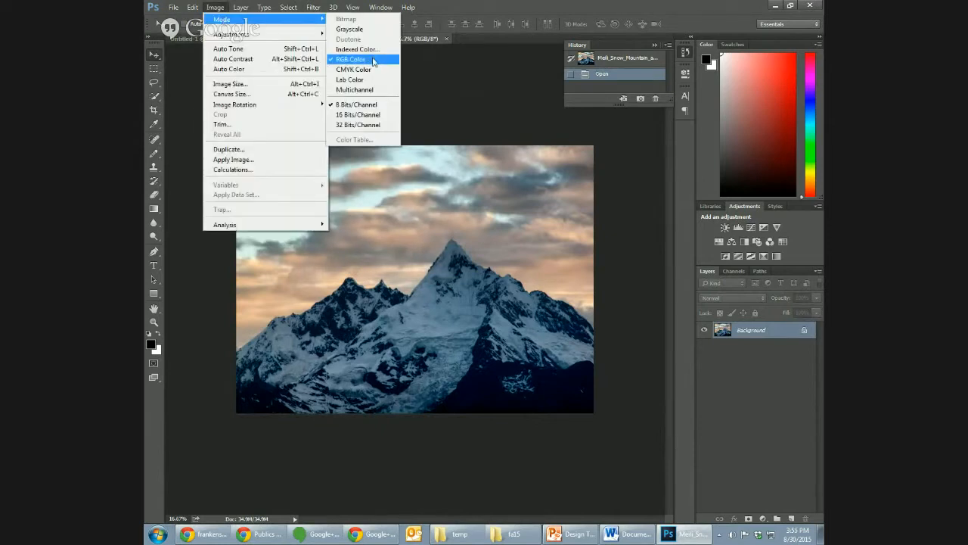
left_click(430, 75)
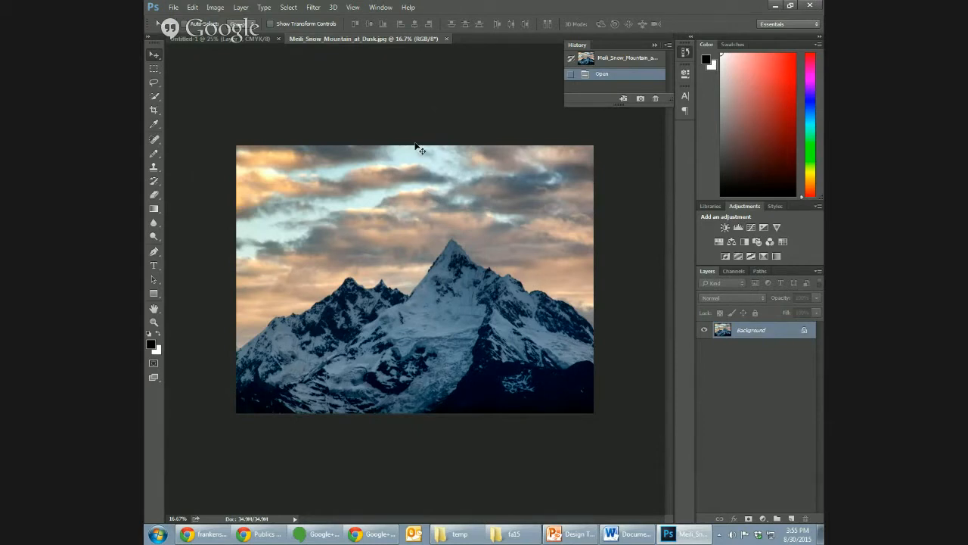
- Copy the entire mountain image and paste it into the blank Untitled-1 cover document
key("ctrl+a")
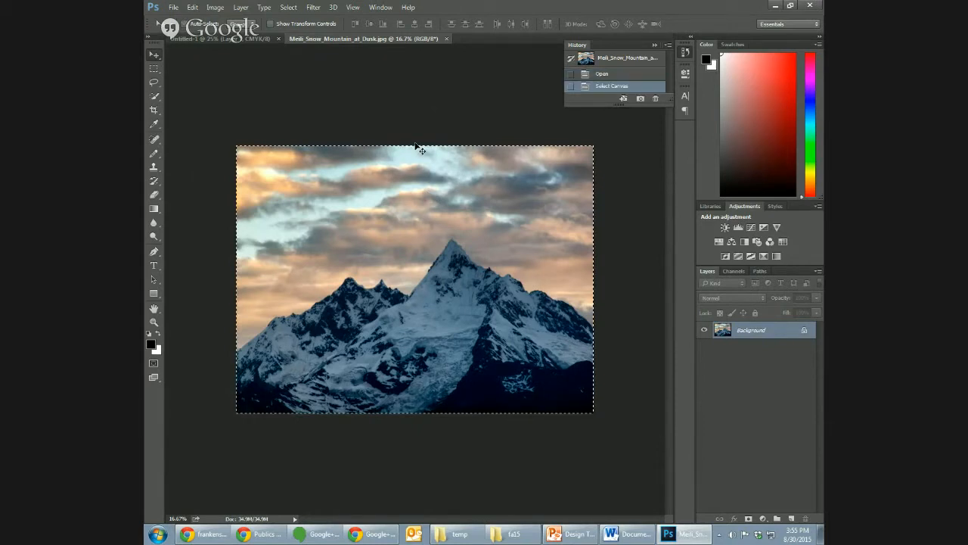
left_click(242, 39)
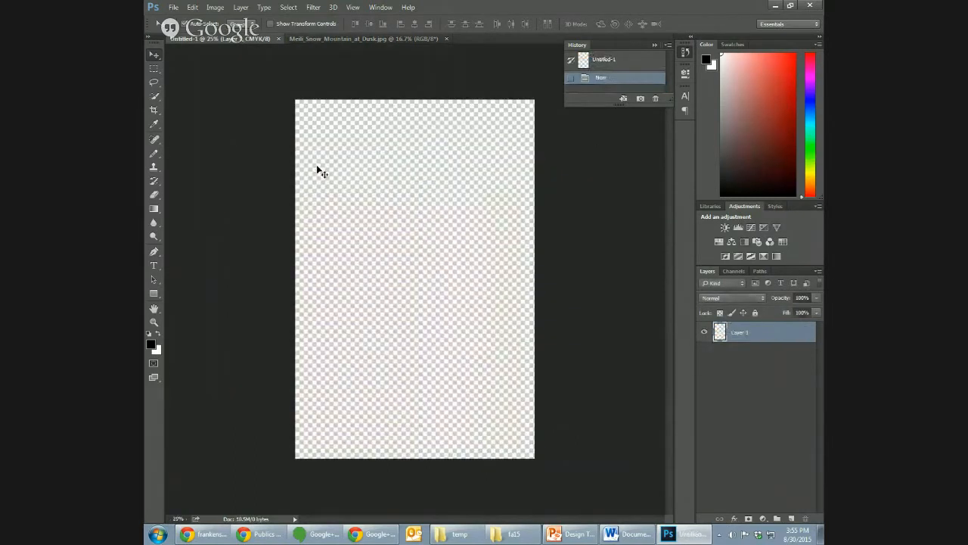
key("ctrl+v")
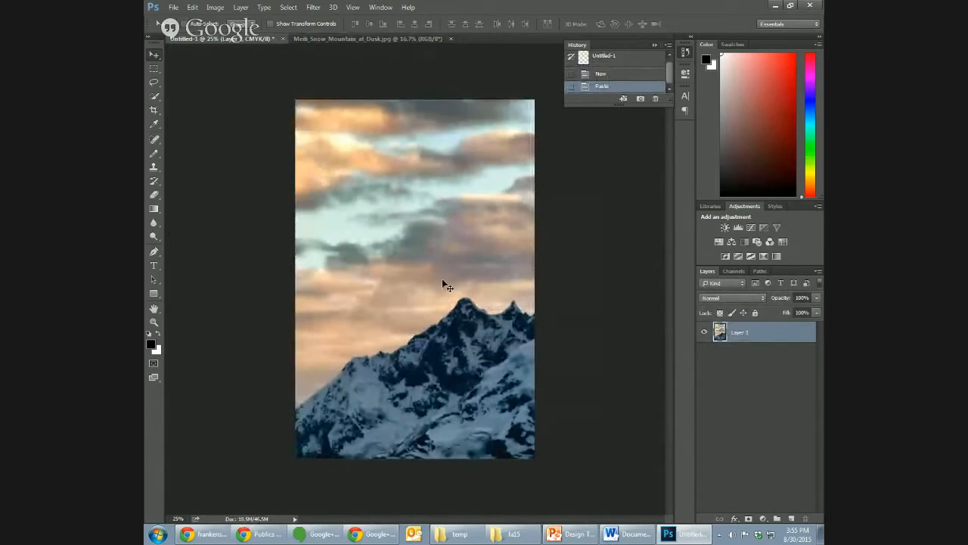
- Scale the mountain layer to 50.79% width and 136.44% height so its peaks fill the cover, and apply the transform
left_click_drag(443, 280, 443, 280)
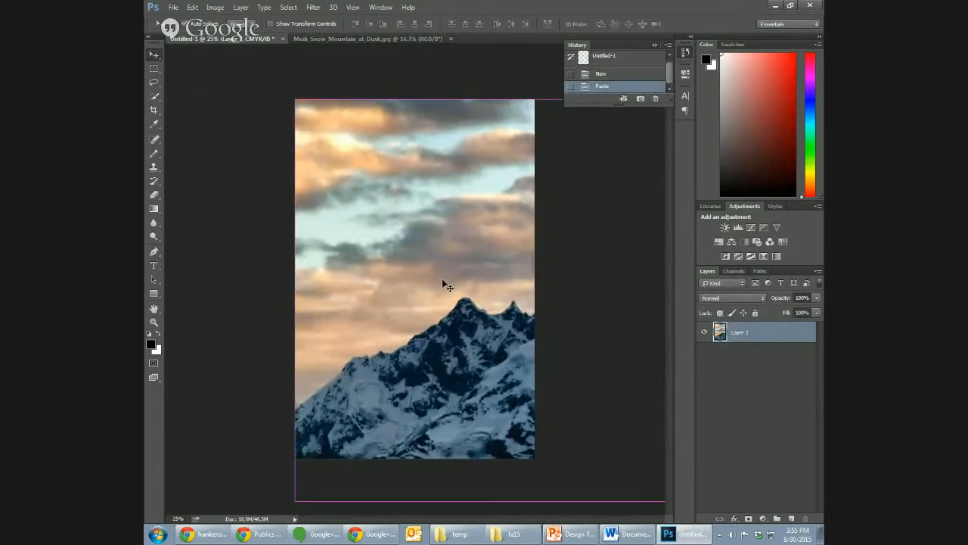
key("ctrl+minus")
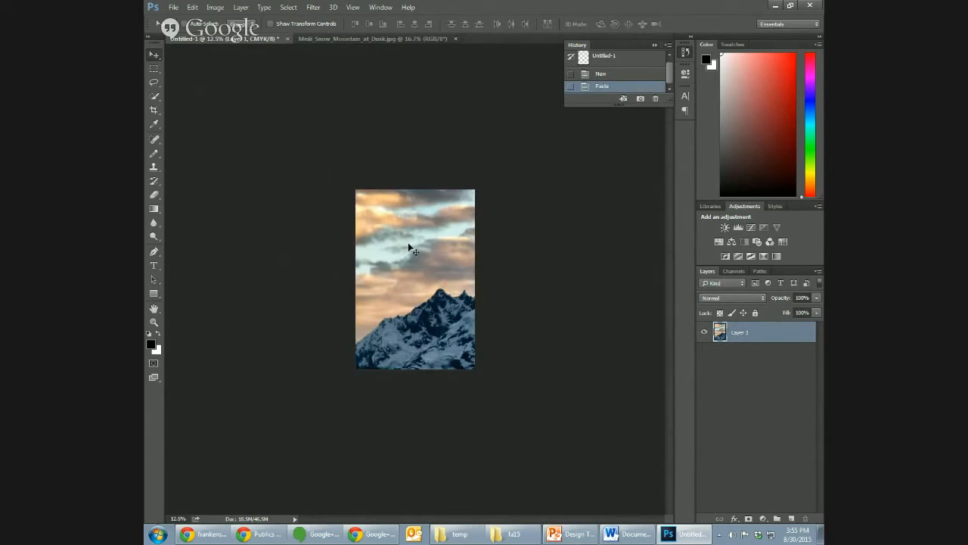
left_click(193, 7)
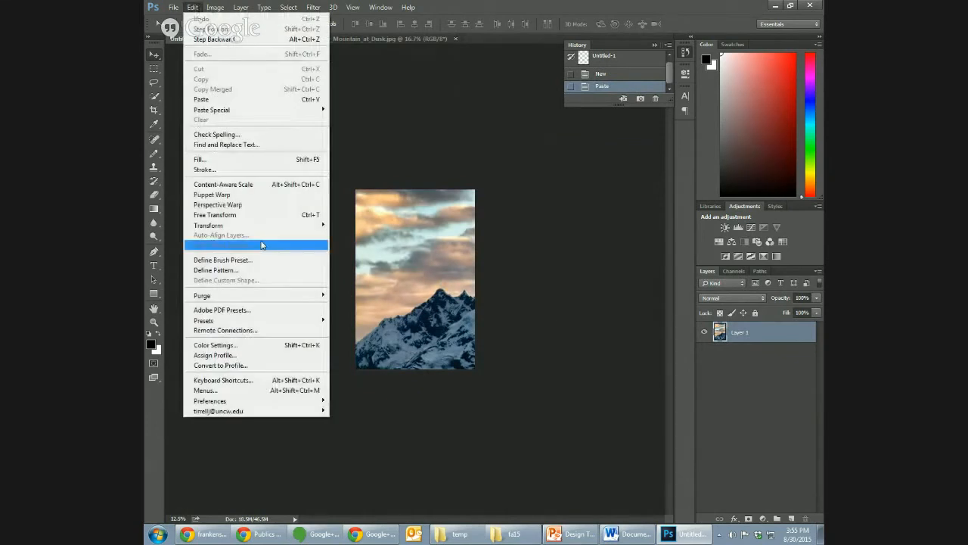
mouse_move(275, 227)
left_click(345, 240)
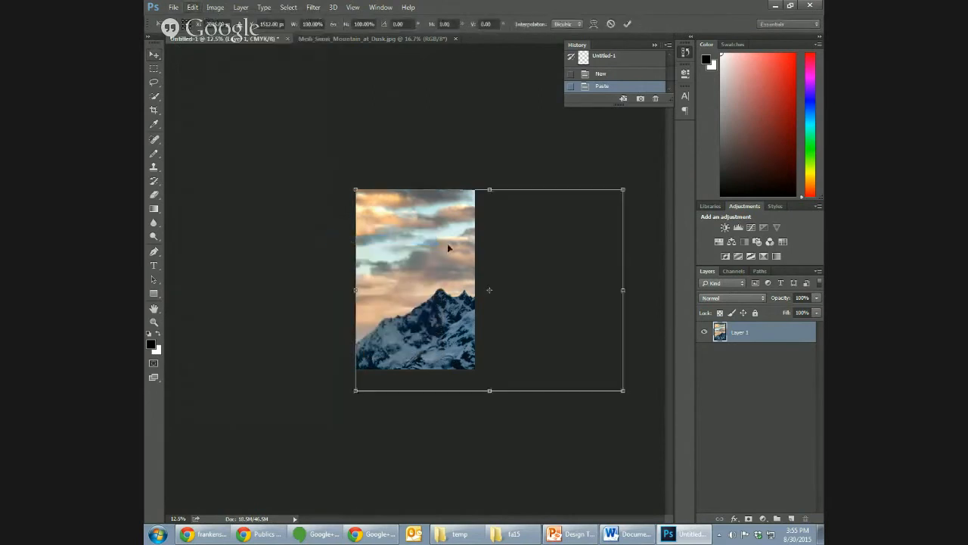
left_click_drag(625, 188, 482, 116)
mouse_move(442, 273)
left_mouse_down()
mouse_move(433, 277)
mouse_move(438, 269)
left_mouse_up()
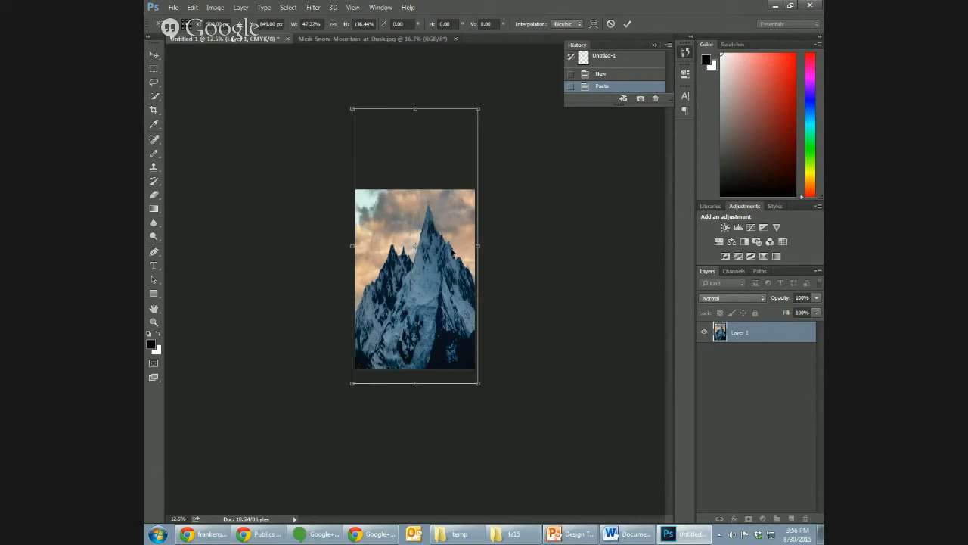
left_click_drag(435, 262, 492, 246)
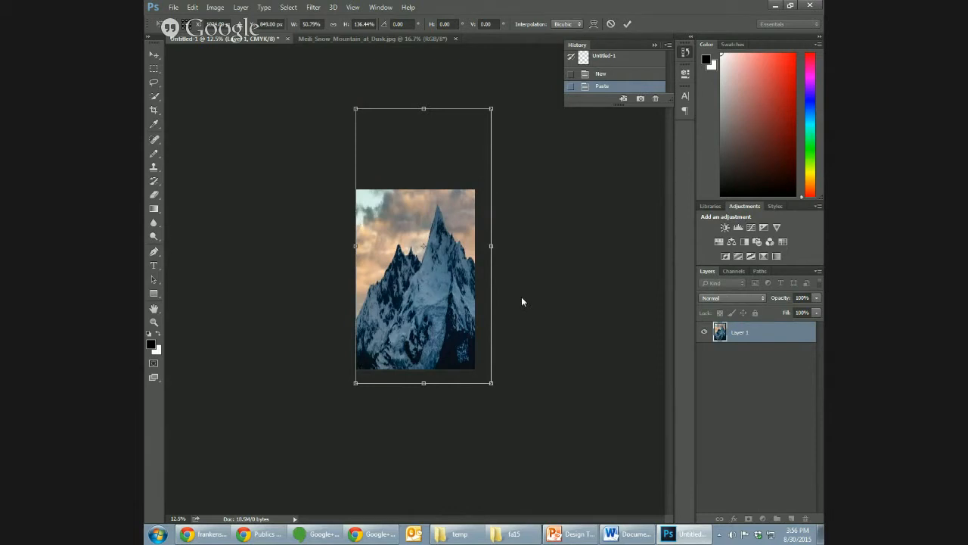
key("ctrl+plus")
key("ctrl+plus")
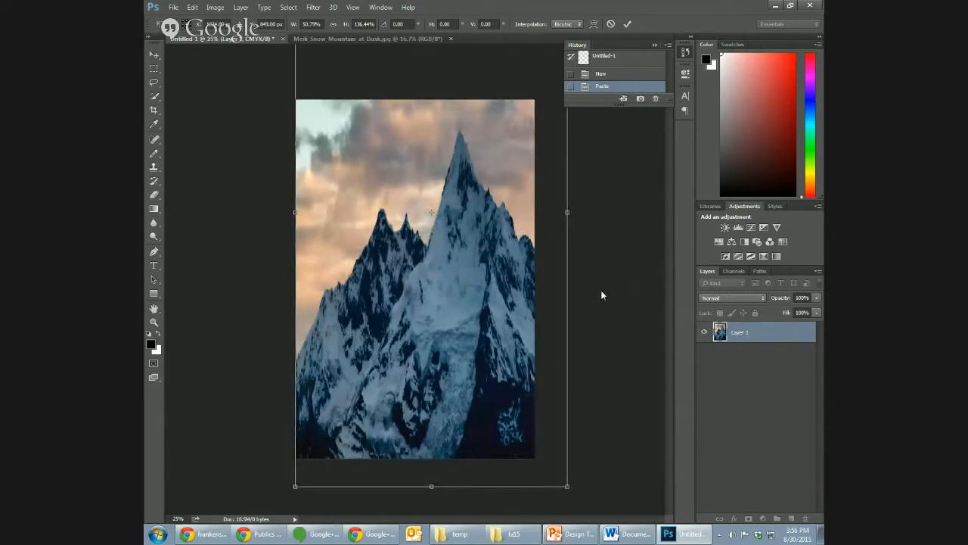
key("Return")
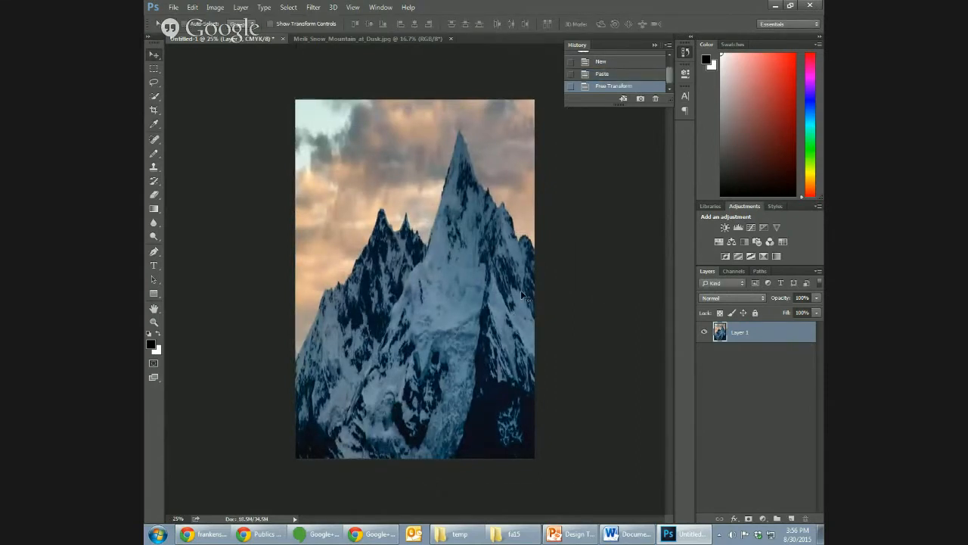
- Start a Brightness/Contrast adjustment on the mountain layer and set its brightness to 20
left_click(240, 7)
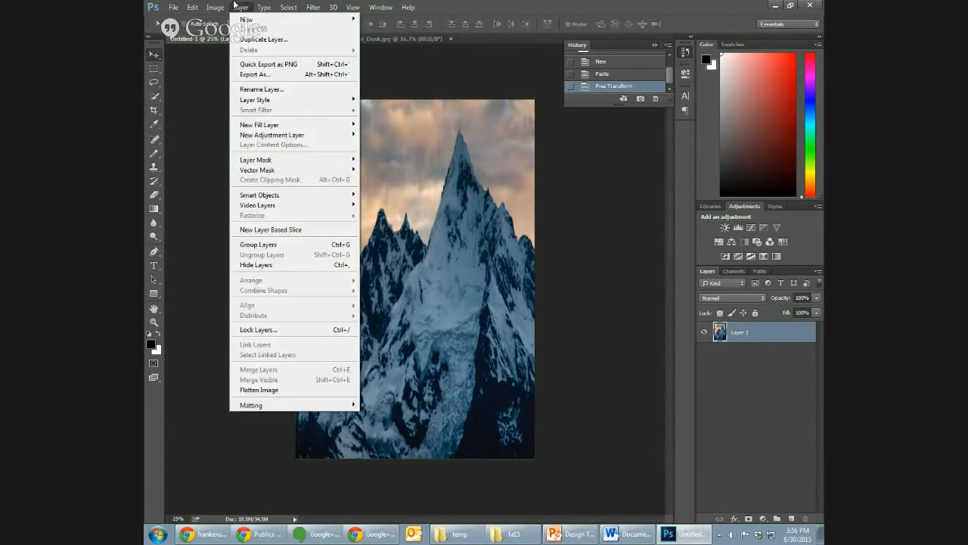
mouse_move(228, 5)
mouse_move(227, 33)
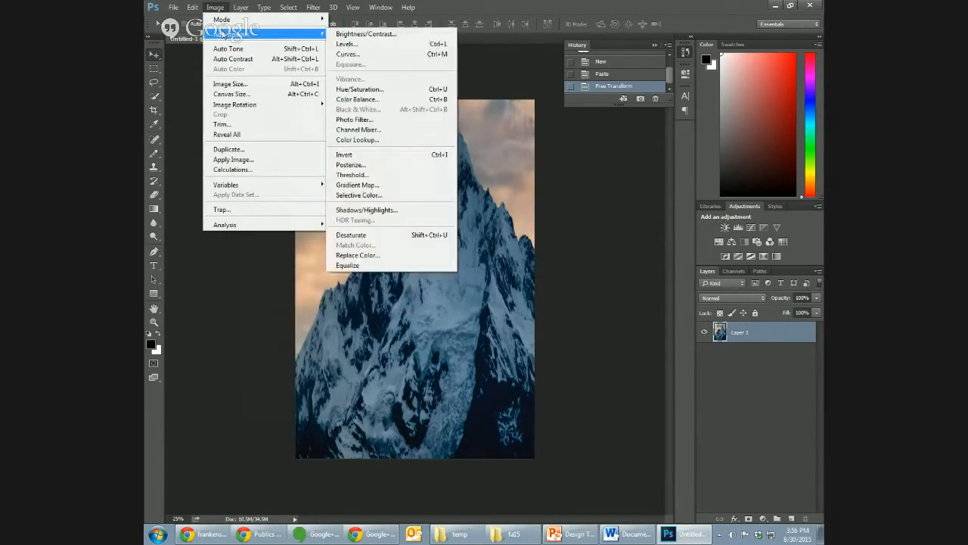
left_click(352, 35)
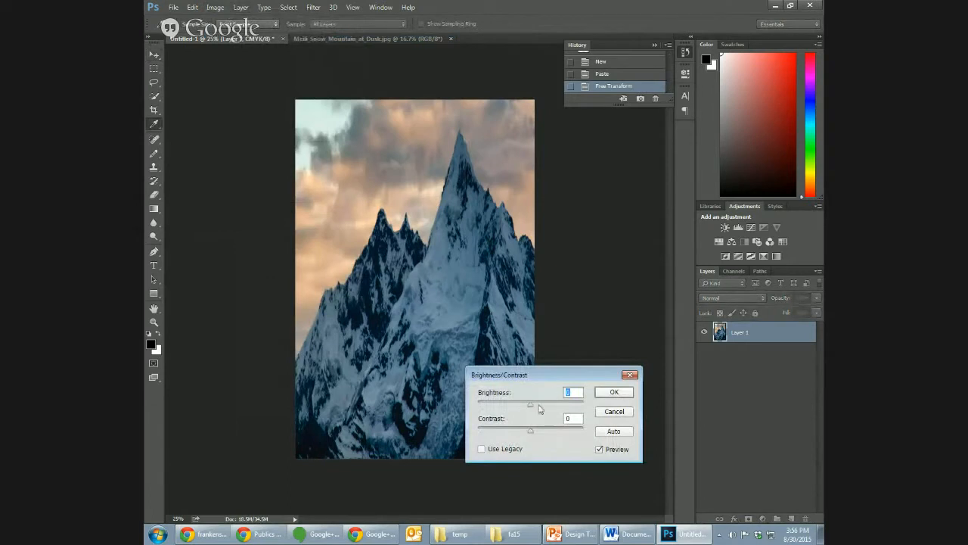
mouse_move(533, 408)
left_mouse_down()
mouse_move(575, 411)
mouse_move(549, 410)
left_mouse_up()
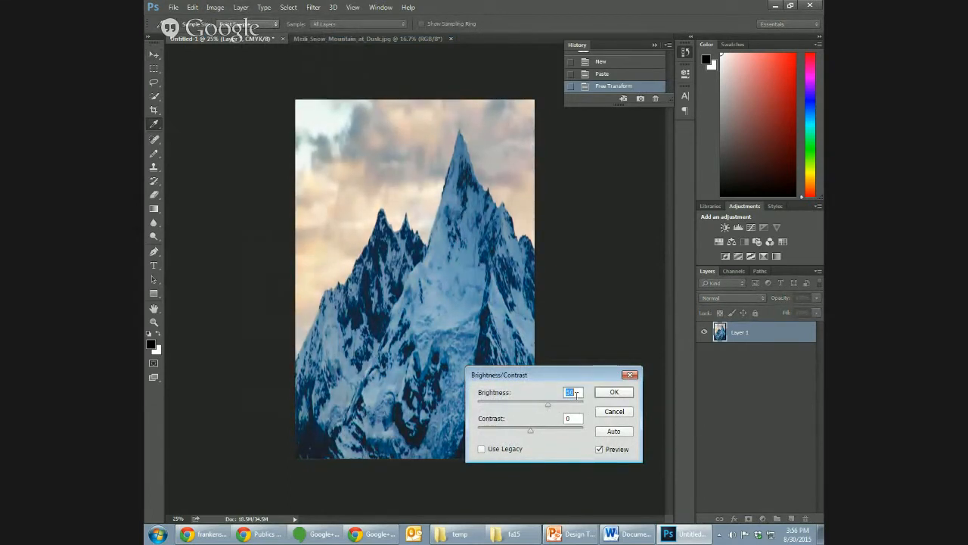
left_click(579, 395)
double_click(570, 392)
type("20")
key("Tab")
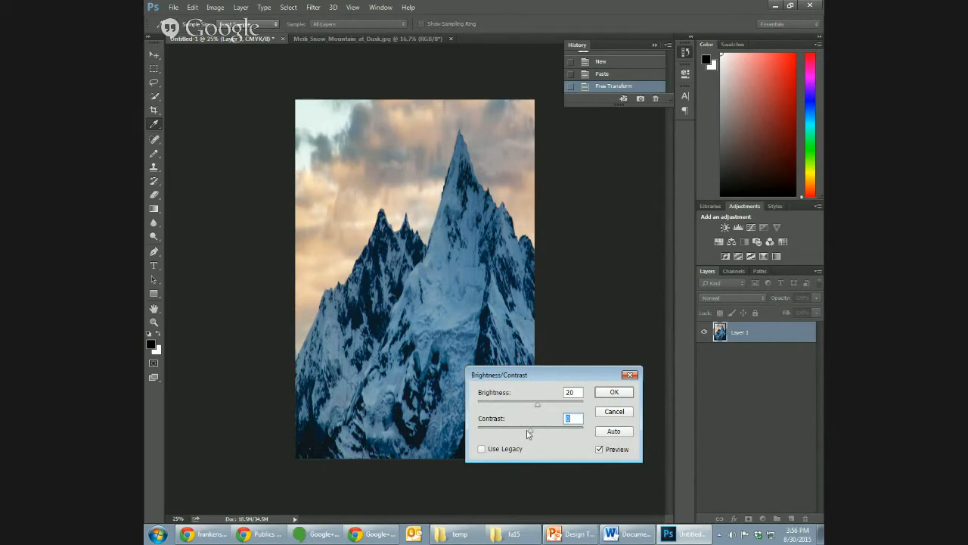
- Set the mountain layer's contrast to 40 and apply the adjustment
left_click_drag(531, 435, 553, 429)
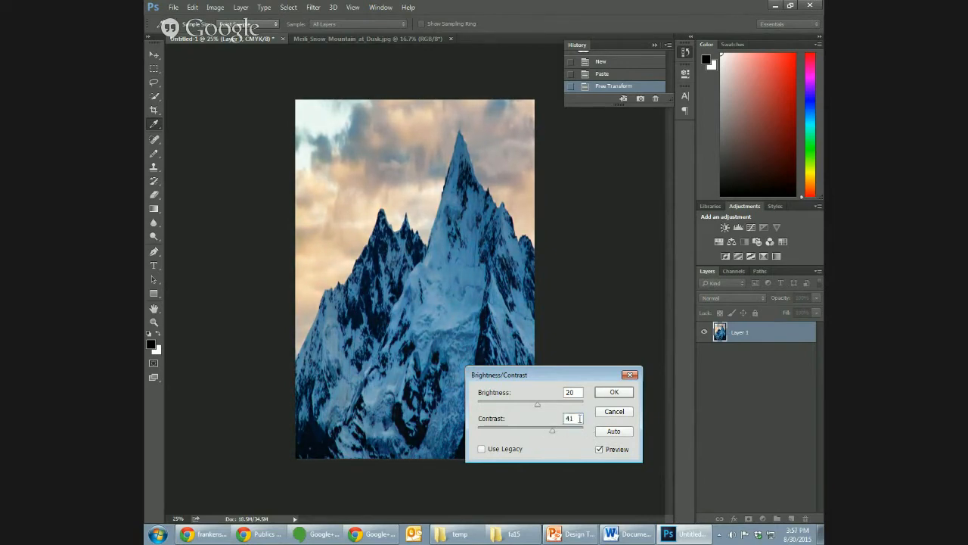
double_click(579, 419)
type("40")
key("Return")
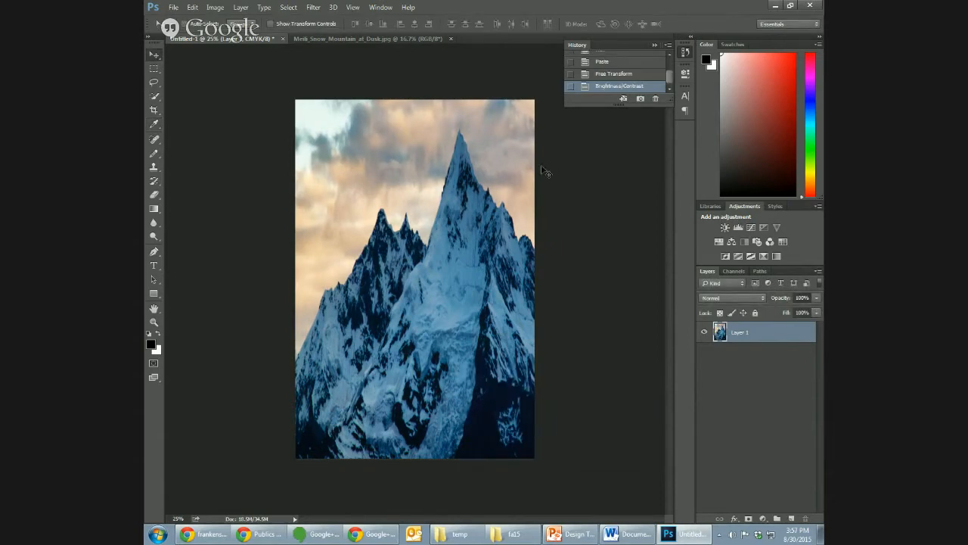
- Close the original mountain image and open red-rock-641788_1920.jpg from the desktop
left_click(451, 39)
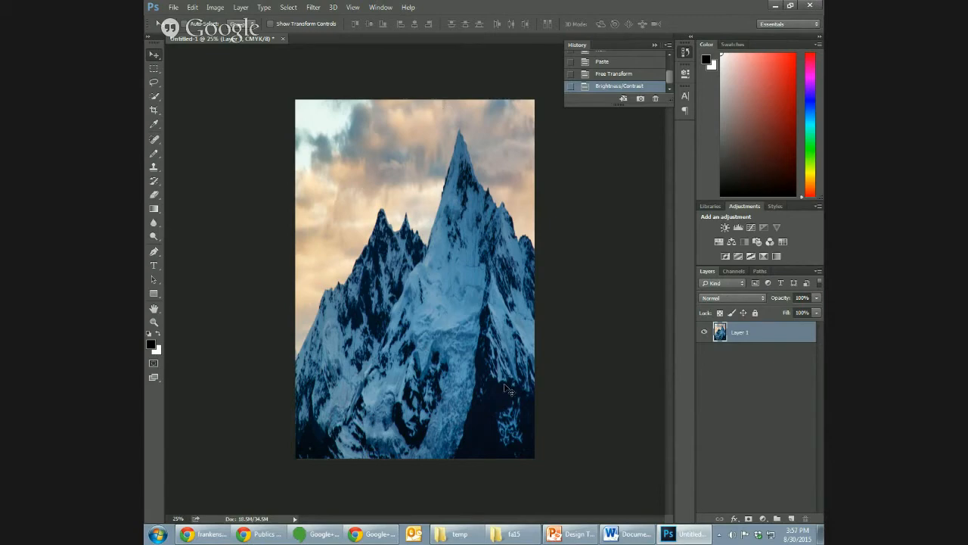
key("ctrl+o")
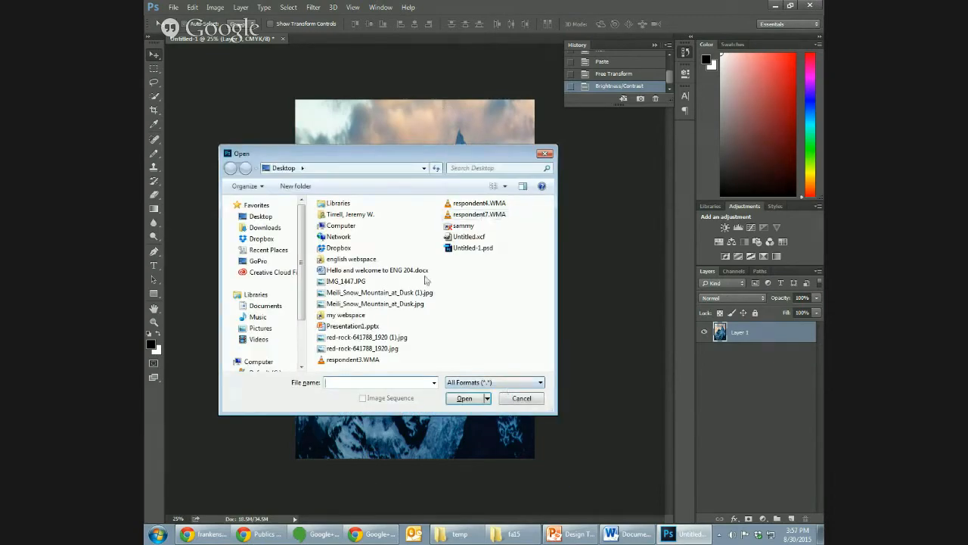
left_click(366, 348)
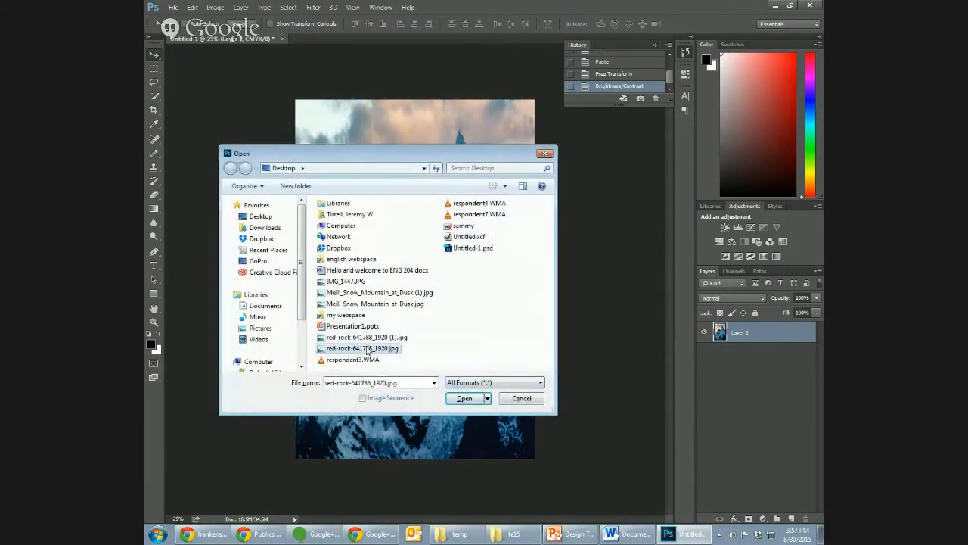
left_click(465, 398)
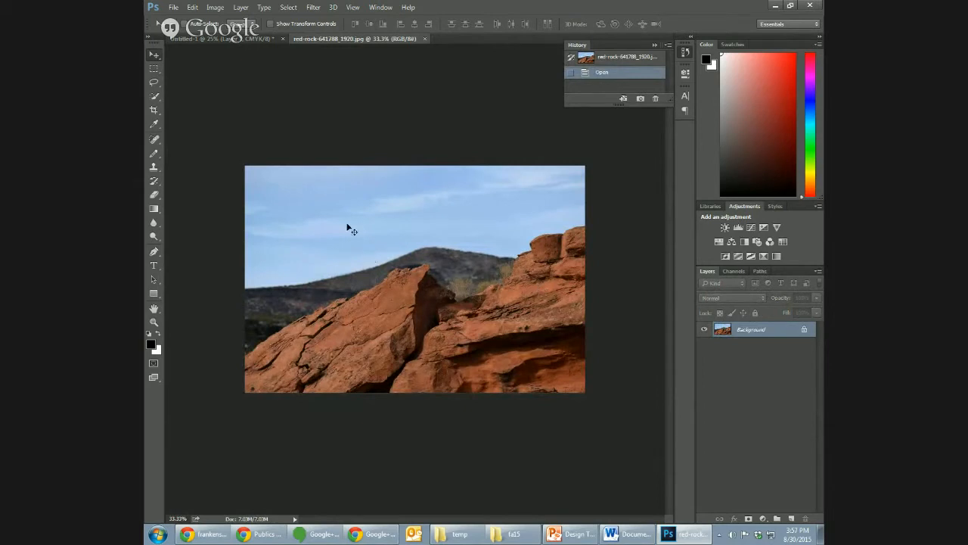
- Try freehand Lasso selections over the sky and along the red rock ridge, clearing each one
left_click(155, 83)
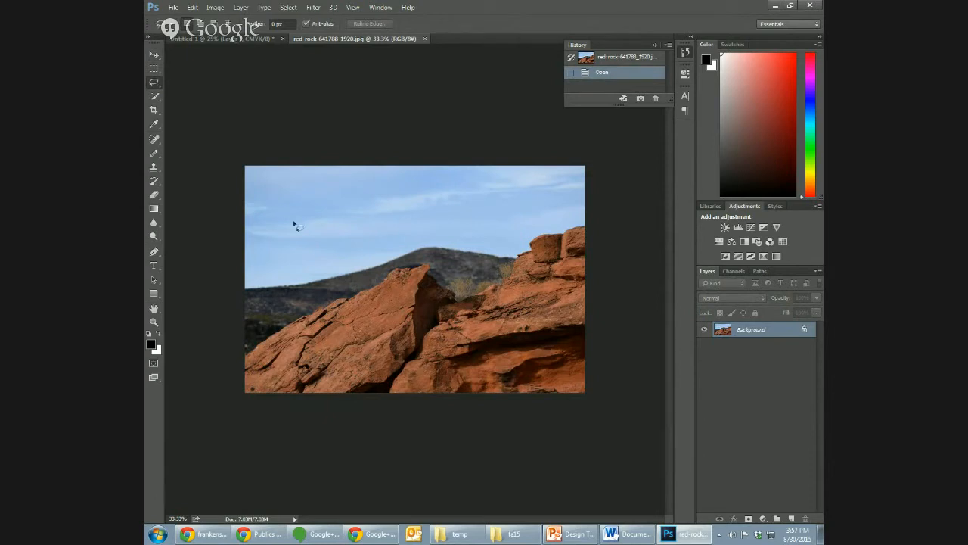
mouse_move(310, 247)
left_mouse_down()
mouse_move(335, 218)
mouse_move(364, 229)
mouse_move(334, 280)
mouse_move(309, 244)
left_mouse_up()
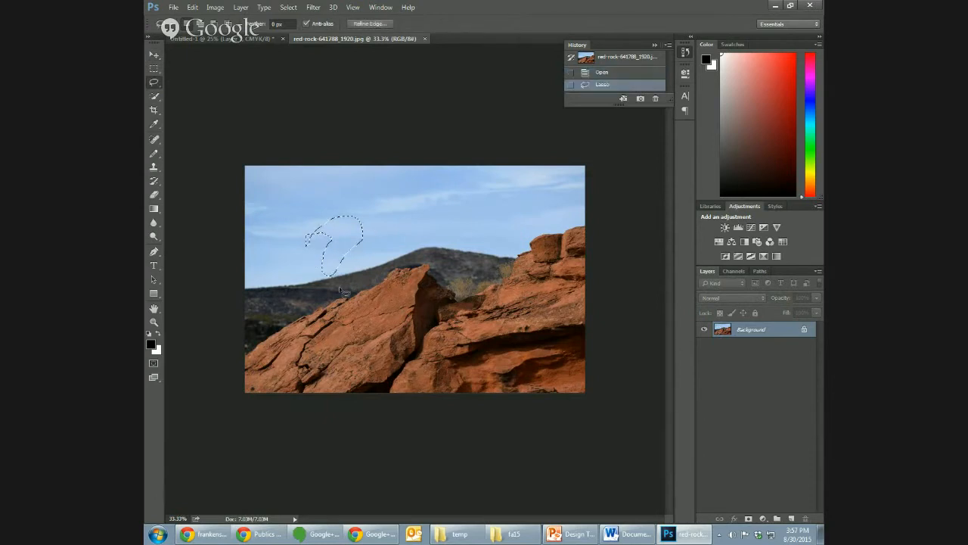
left_click(392, 289)
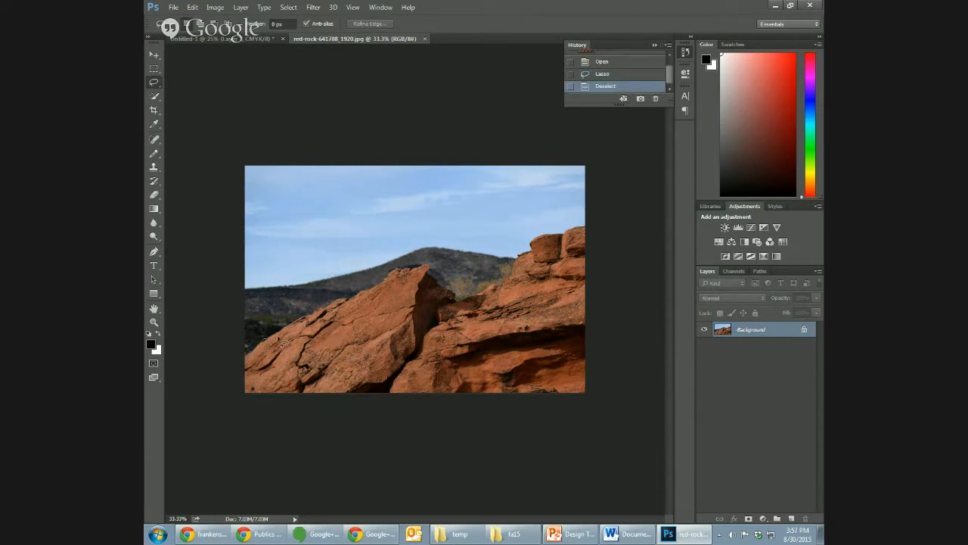
mouse_move(355, 303)
left_mouse_down()
mouse_move(422, 271)
mouse_move(469, 301)
mouse_move(503, 288)
mouse_move(535, 245)
mouse_move(622, 235)
left_mouse_up()
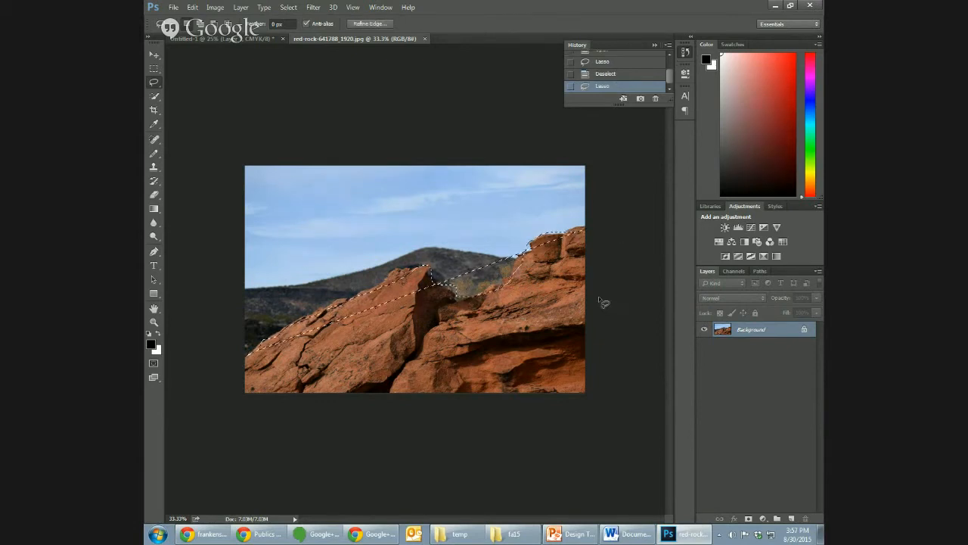
left_click(605, 302)
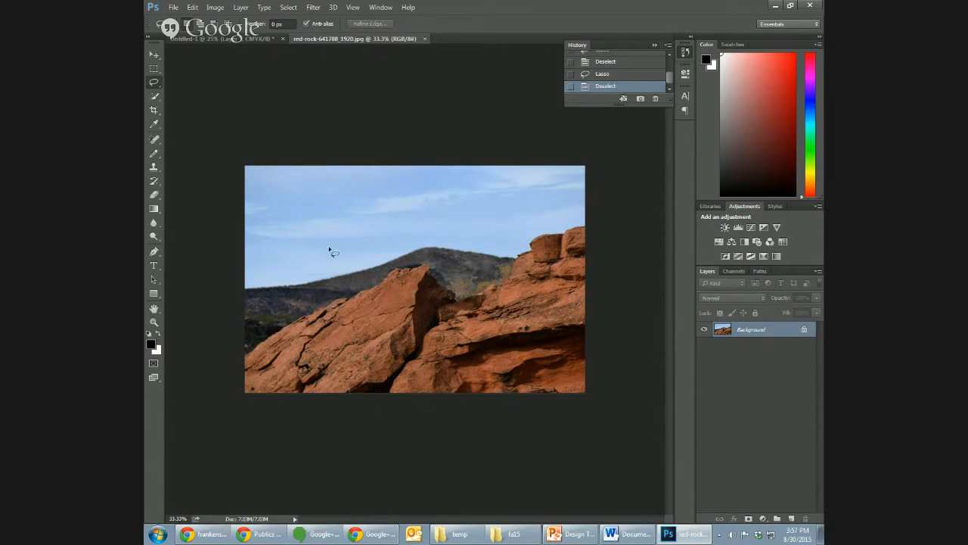
- Select all of the red rocks with the Quick Selection tool, leaving out the sky and the distant hills
left_click(155, 97)
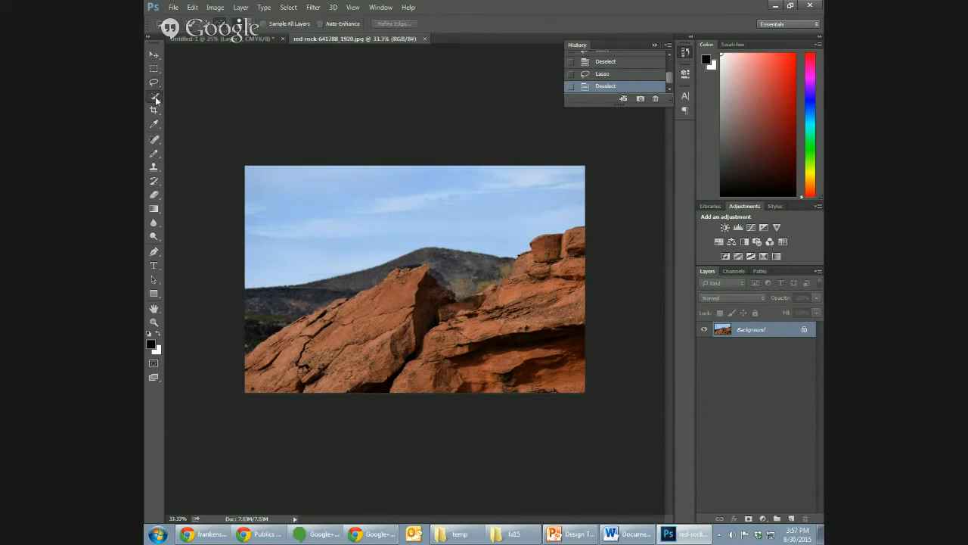
right_click(155, 97)
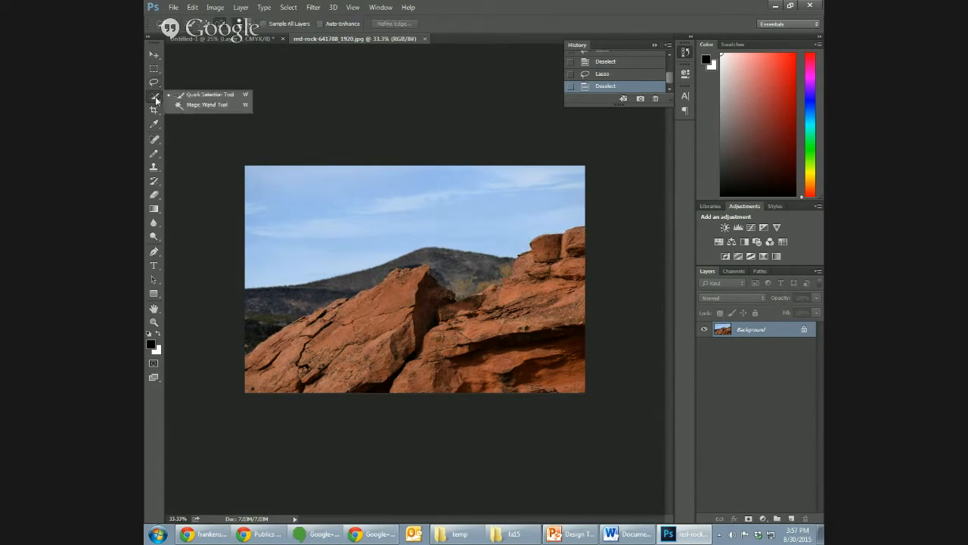
left_click(211, 97)
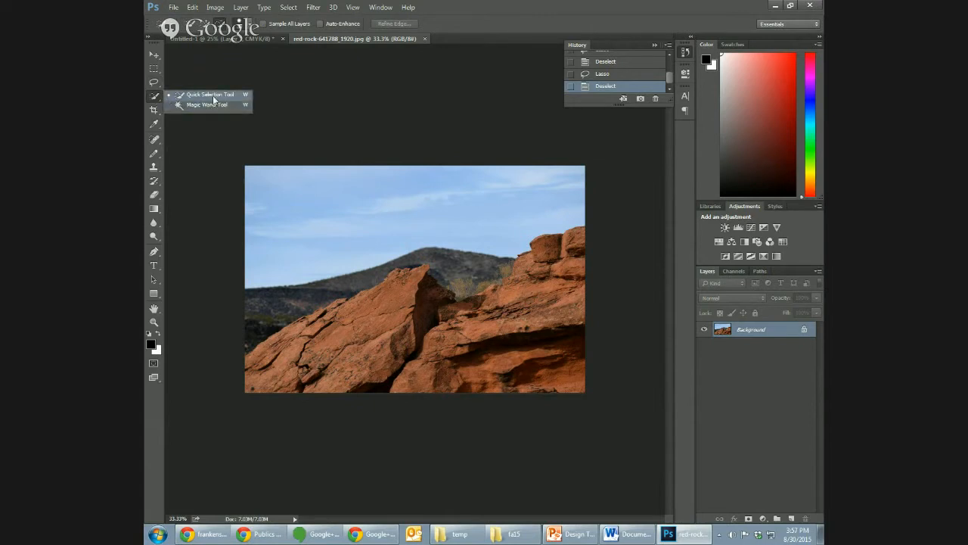
left_click(339, 316)
left_click(359, 312)
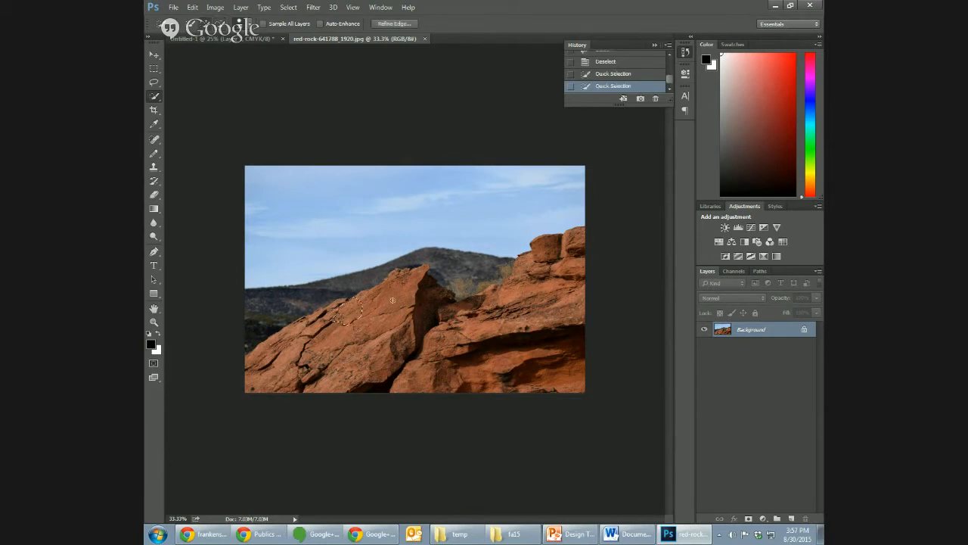
left_click(393, 300)
left_click(317, 329)
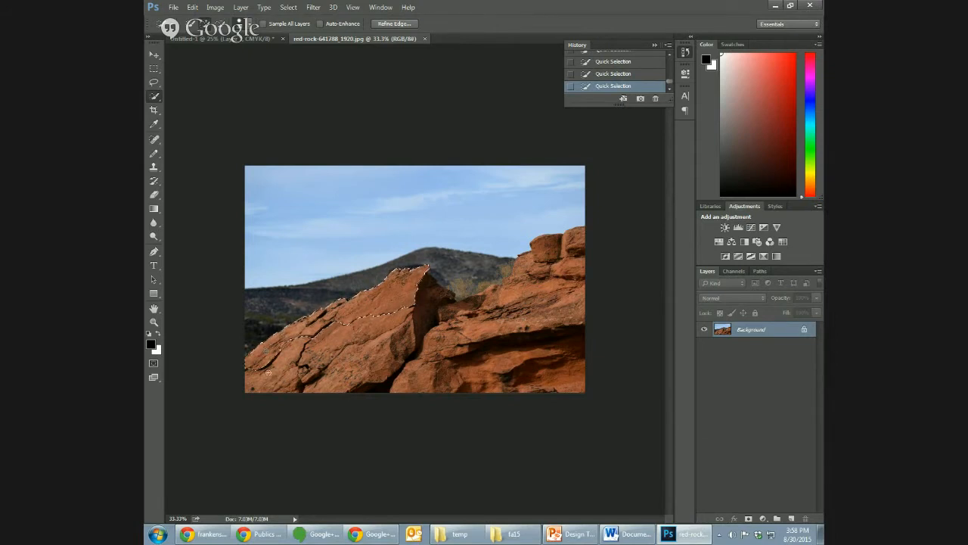
mouse_move(266, 352)
left_mouse_down()
mouse_move(269, 385)
mouse_move(312, 383)
mouse_move(321, 355)
mouse_move(351, 361)
left_mouse_up()
left_click(427, 318)
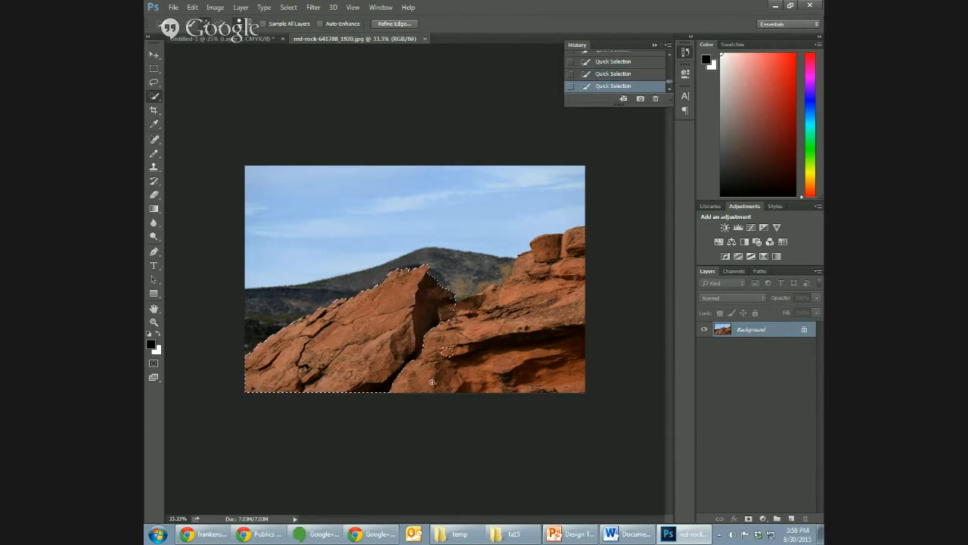
mouse_move(432, 380)
left_mouse_down()
mouse_move(437, 346)
mouse_move(457, 347)
left_mouse_up()
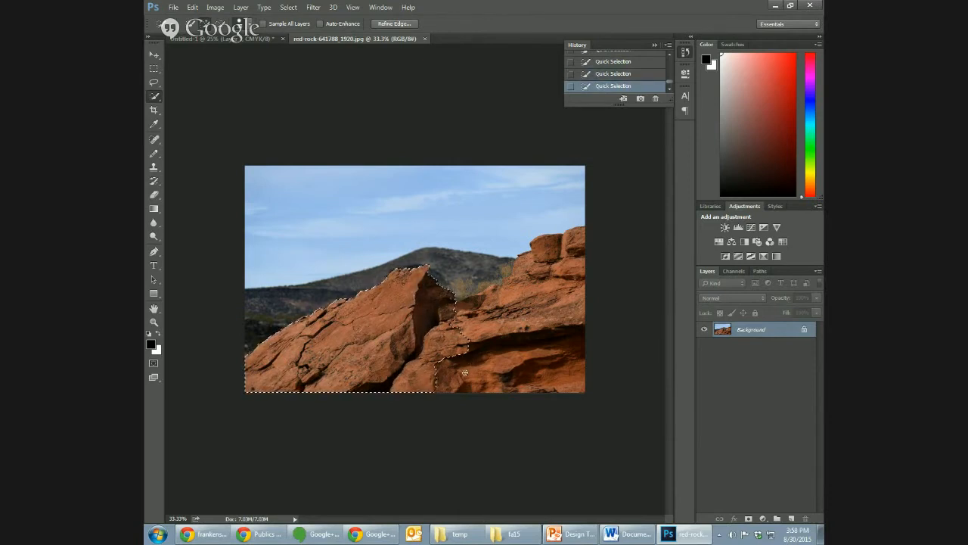
mouse_move(515, 314)
left_mouse_down()
mouse_move(472, 308)
mouse_move(491, 323)
mouse_move(495, 366)
left_mouse_up()
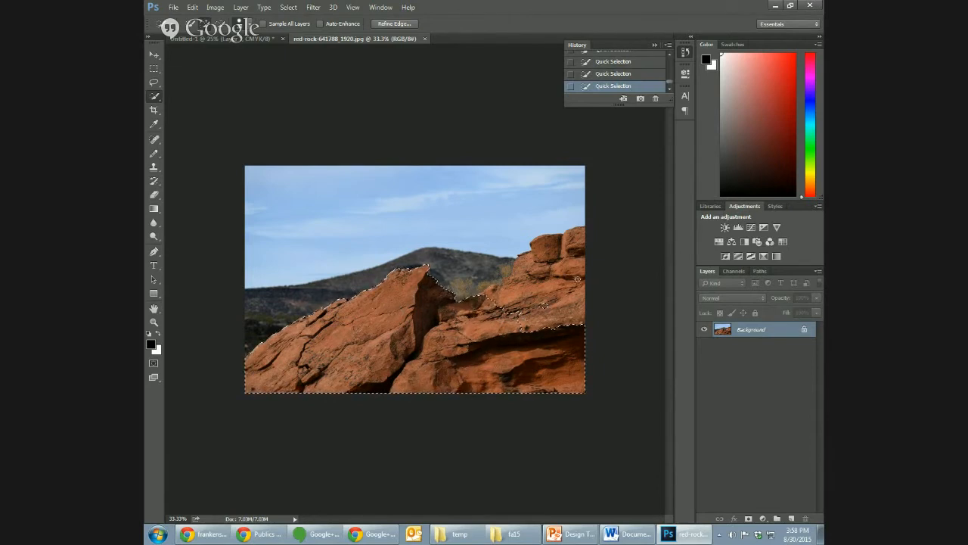
mouse_move(543, 305)
left_mouse_down()
mouse_move(569, 272)
mouse_move(540, 240)
left_mouse_up()
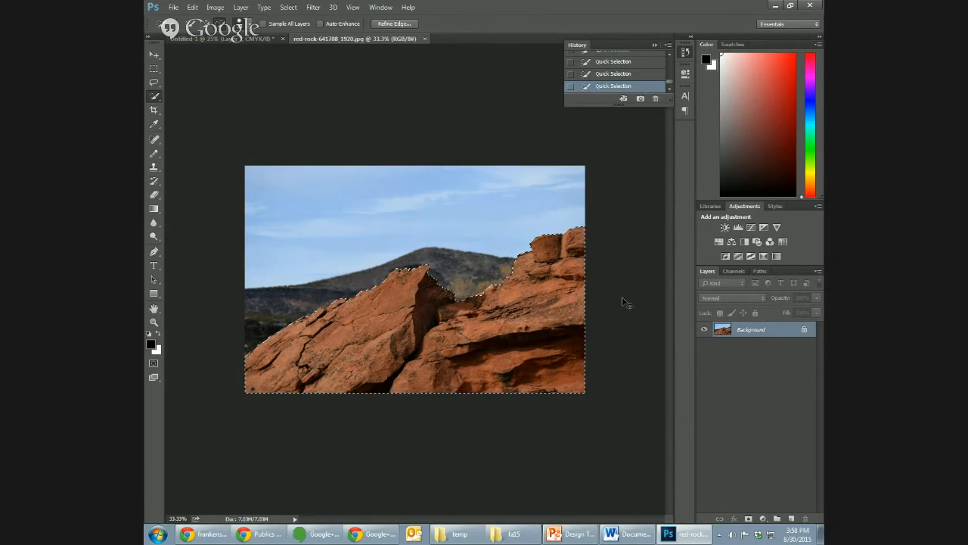
- Transfer the selected red rocks into the cover document, closing their source image, and position them along the cover's bottom edge
left_click(424, 38)
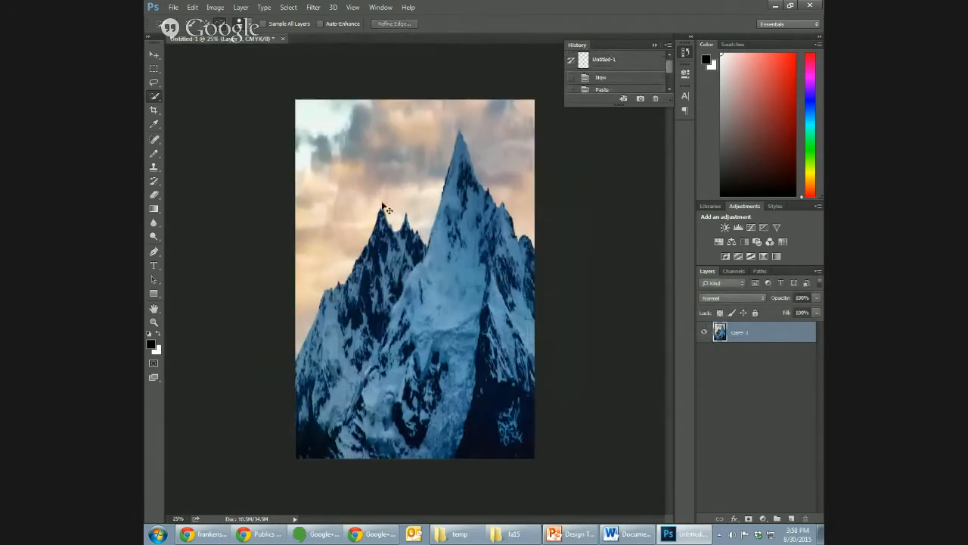
key("ctrl+v")
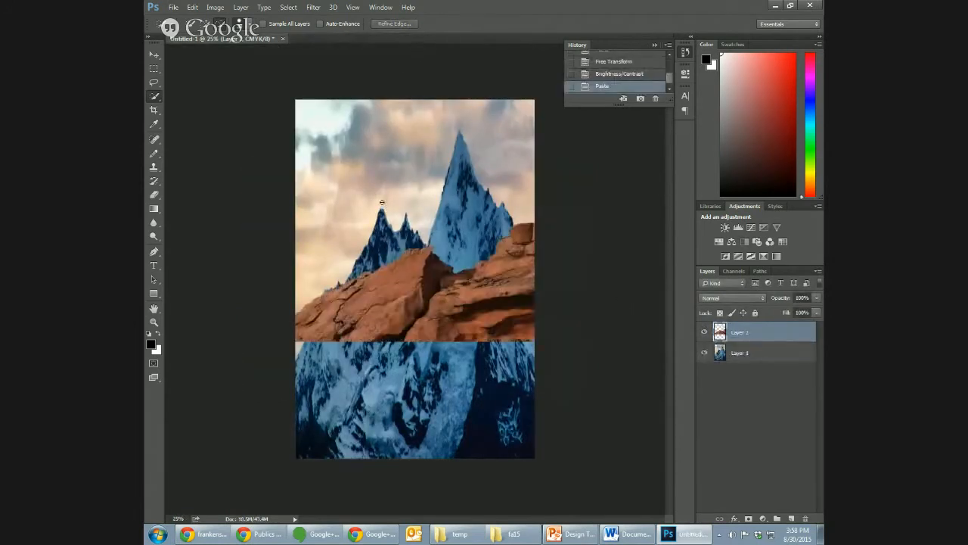
left_click(155, 57)
left_click_drag(443, 293, 419, 407)
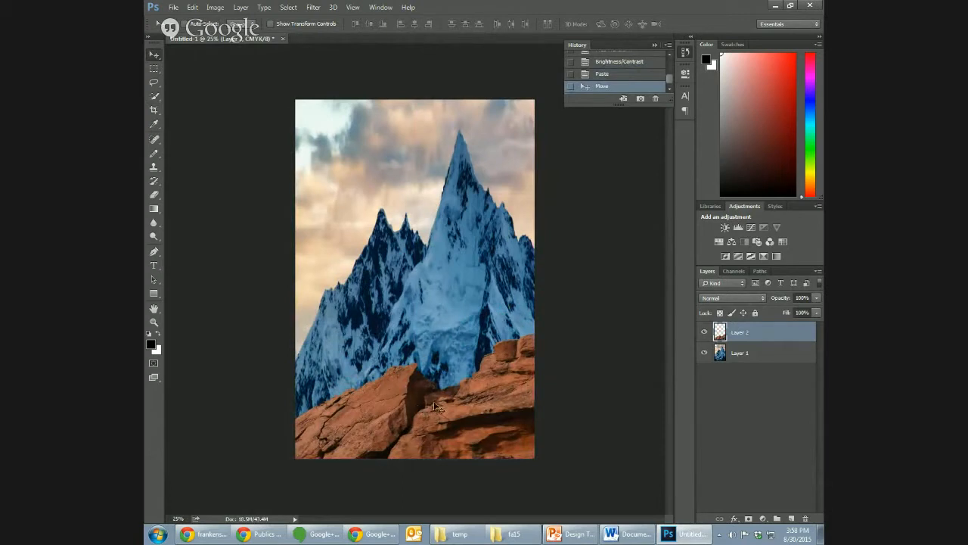
mouse_move(480, 407)
left_mouse_down()
mouse_move(476, 389)
mouse_move(477, 403)
left_mouse_up()
- Flip the red rock layer horizontally and reposition it to cover the full width of the cover's bottom edge
left_click(194, 7)
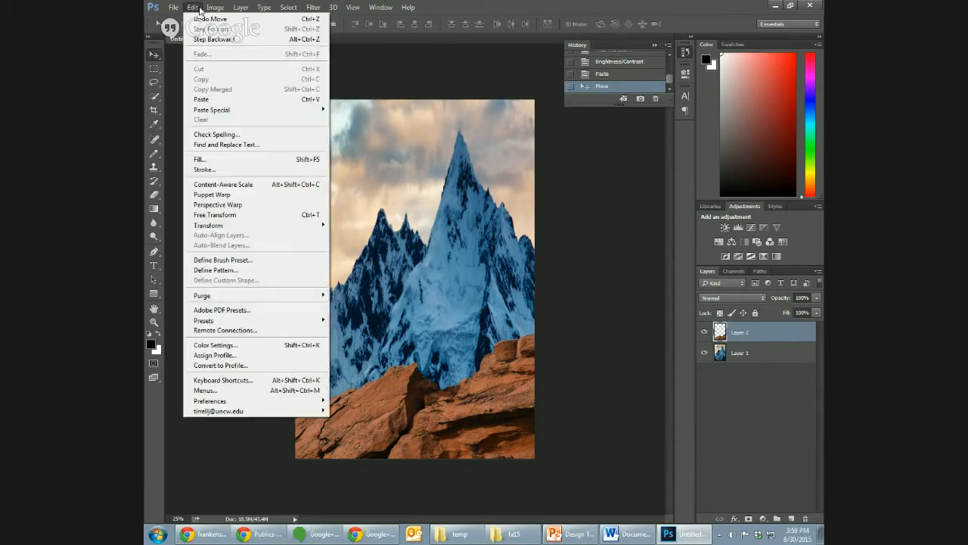
mouse_move(250, 227)
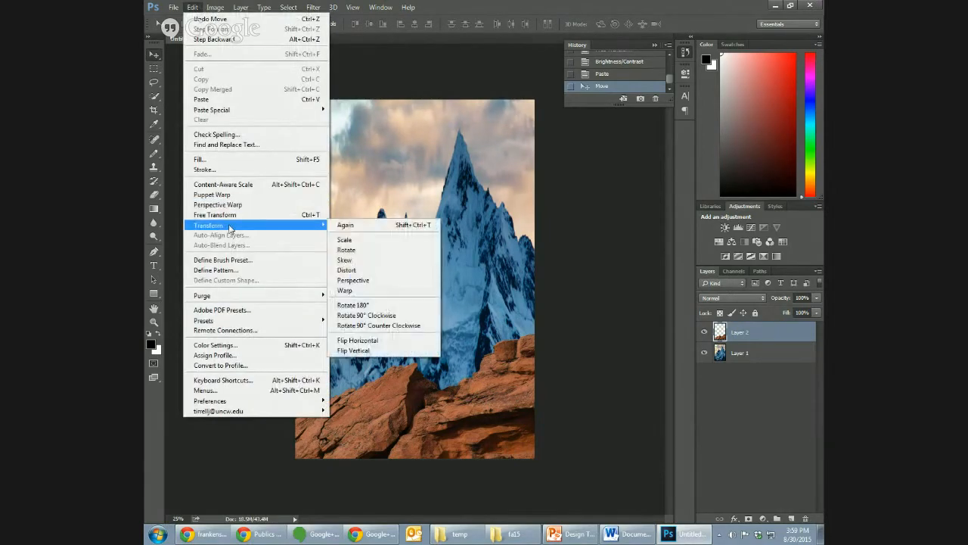
left_click(385, 342)
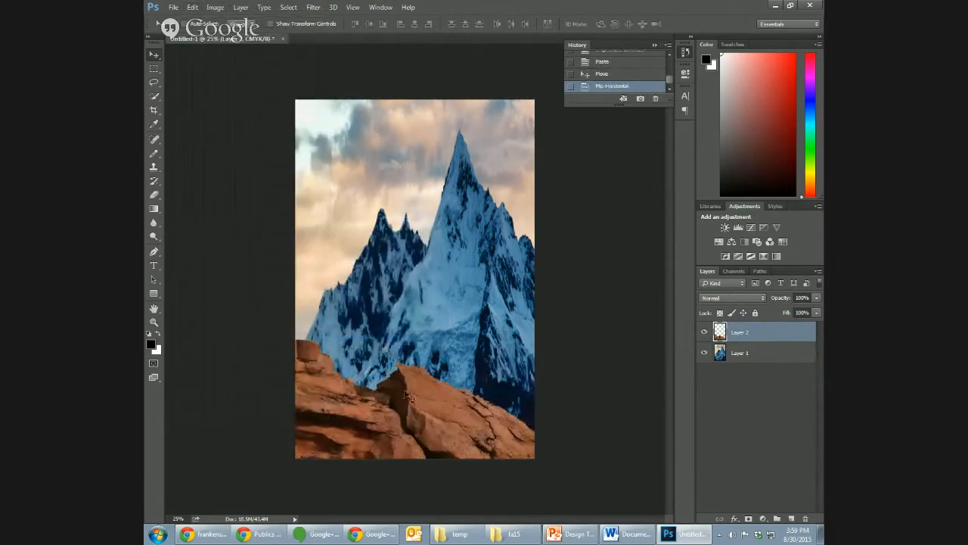
mouse_move(429, 426)
left_mouse_down()
mouse_move(449, 394)
mouse_move(445, 431)
left_mouse_up()
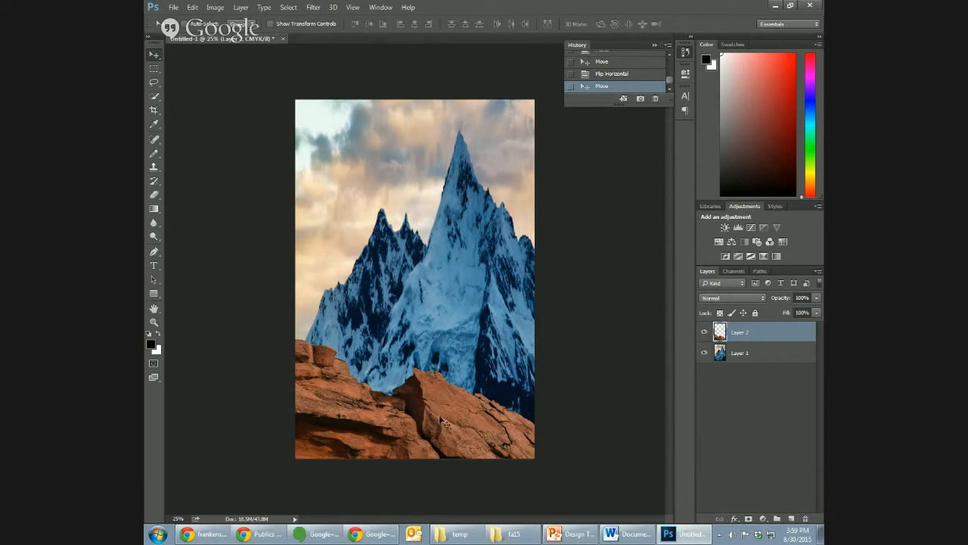
mouse_move(452, 399)
left_mouse_down()
mouse_move(458, 386)
mouse_move(451, 403)
left_mouse_up()
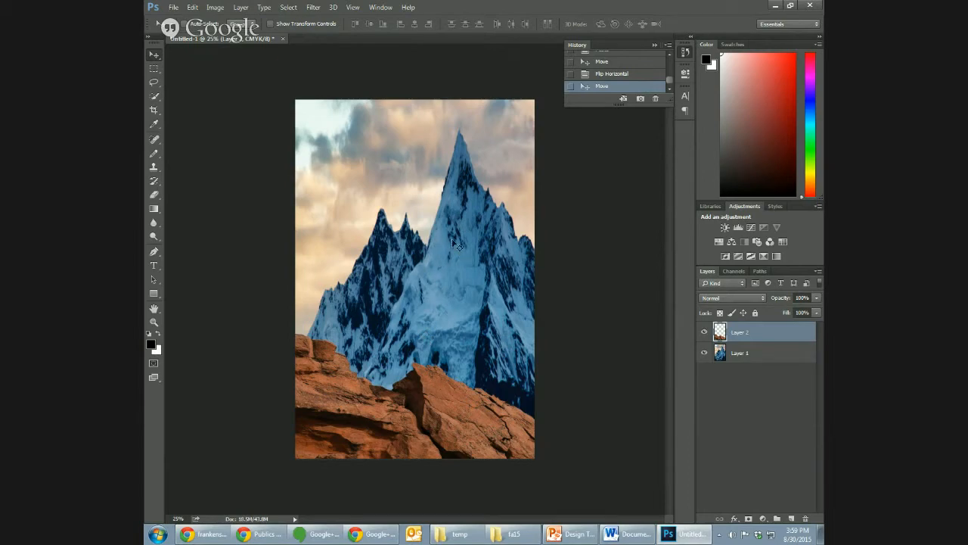
- Rotate the red rock layer about 7.8 degrees clockwise and reposition it against the cover's left and bottom edges
left_click(192, 7)
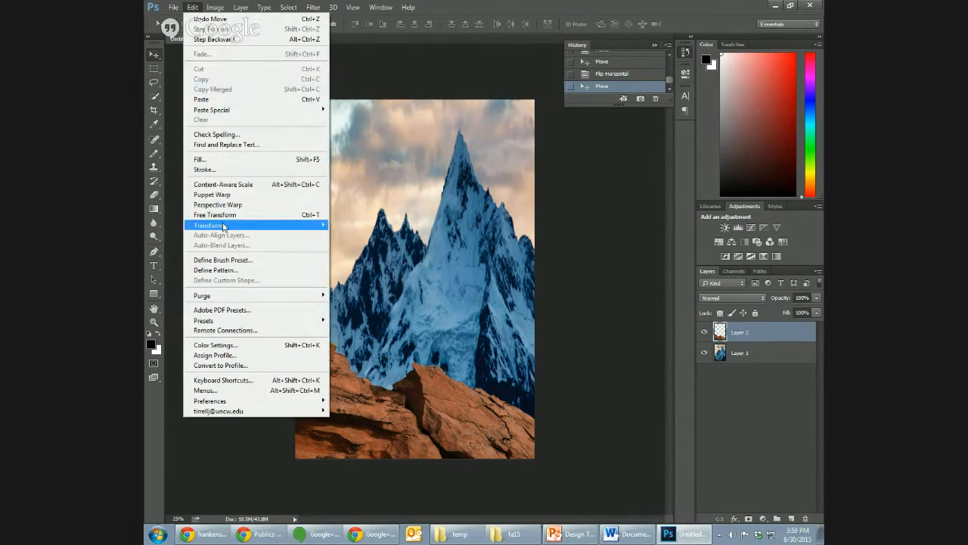
mouse_move(224, 226)
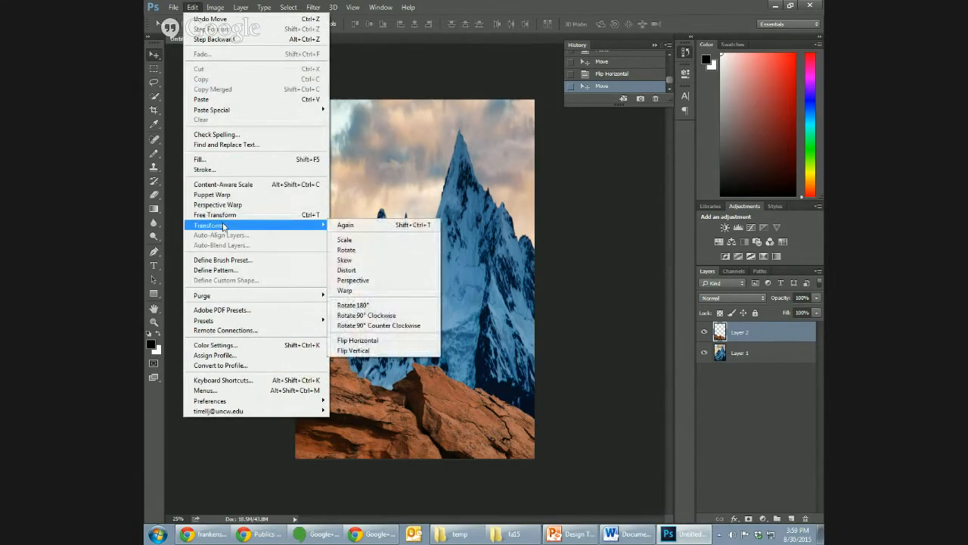
left_click(347, 250)
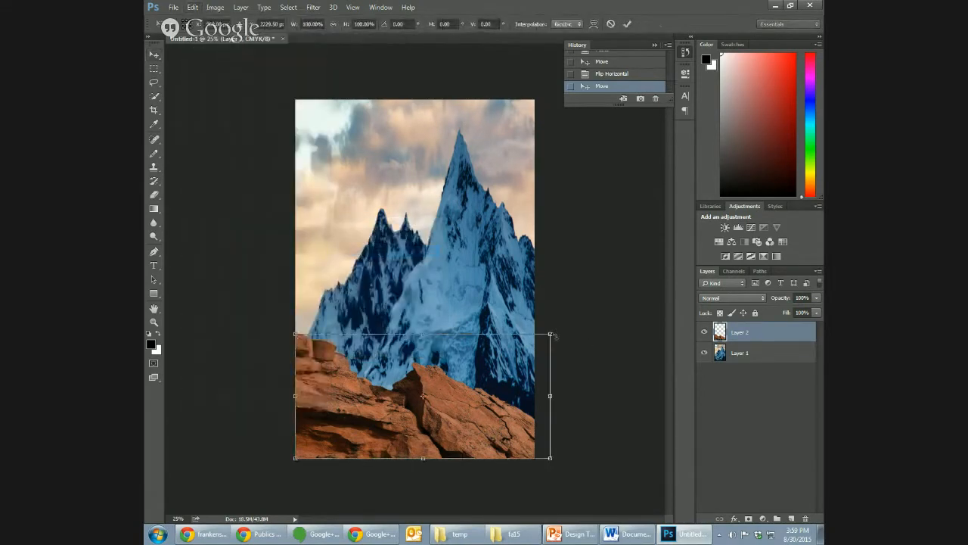
left_click_drag(550, 334, 544, 311)
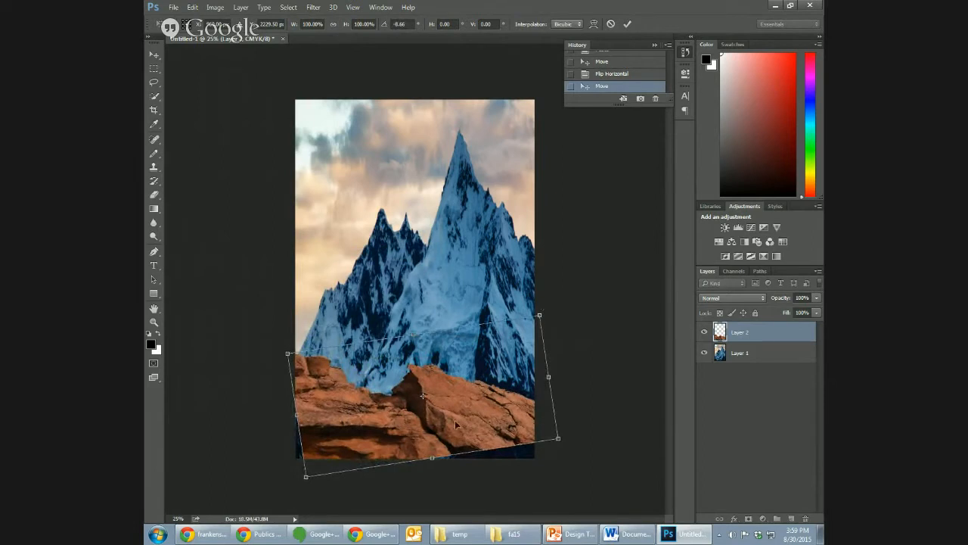
mouse_move(465, 422)
left_mouse_down()
mouse_move(453, 435)
mouse_move(457, 427)
left_mouse_up()
left_click_drag(536, 338, 545, 387)
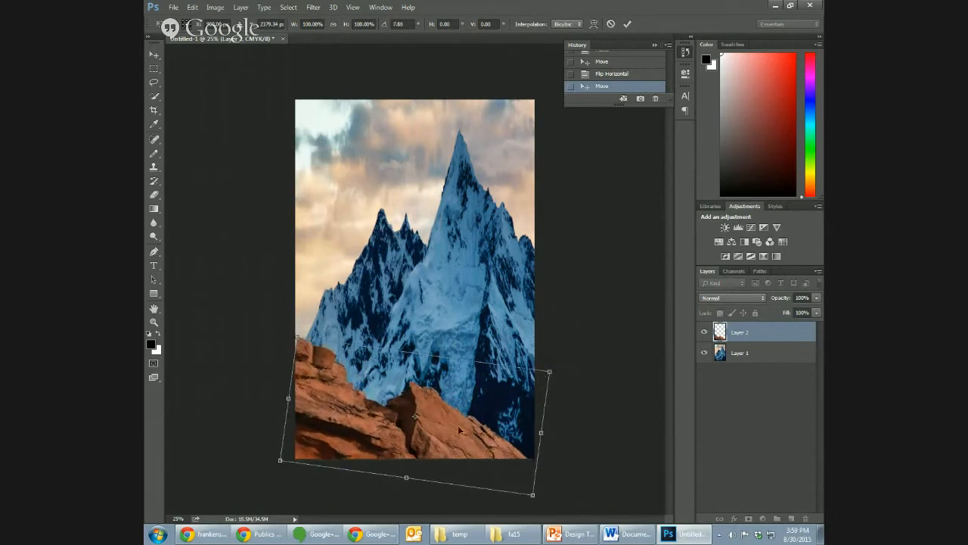
mouse_move(468, 430)
left_mouse_down()
mouse_move(480, 413)
mouse_move(460, 425)
left_mouse_up()
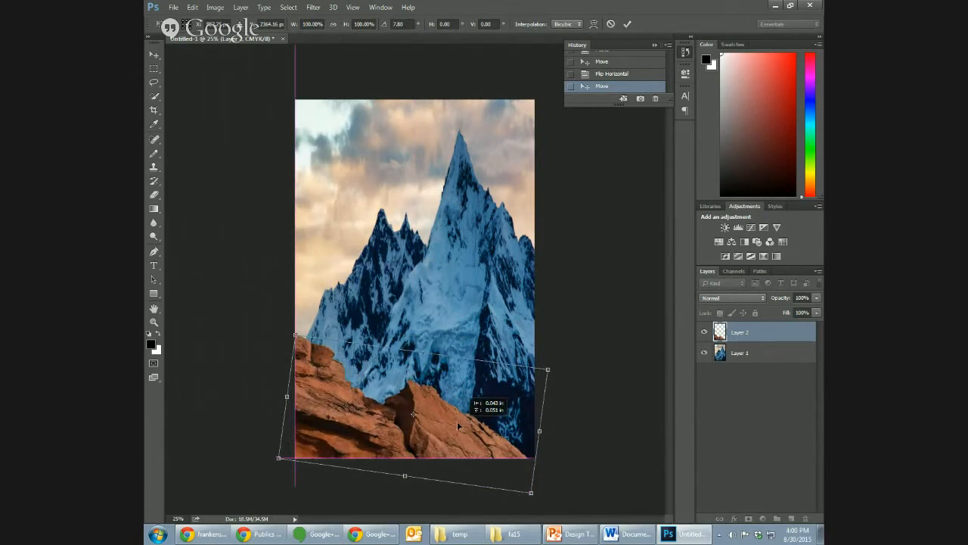
left_click_drag(458, 426, 457, 426)
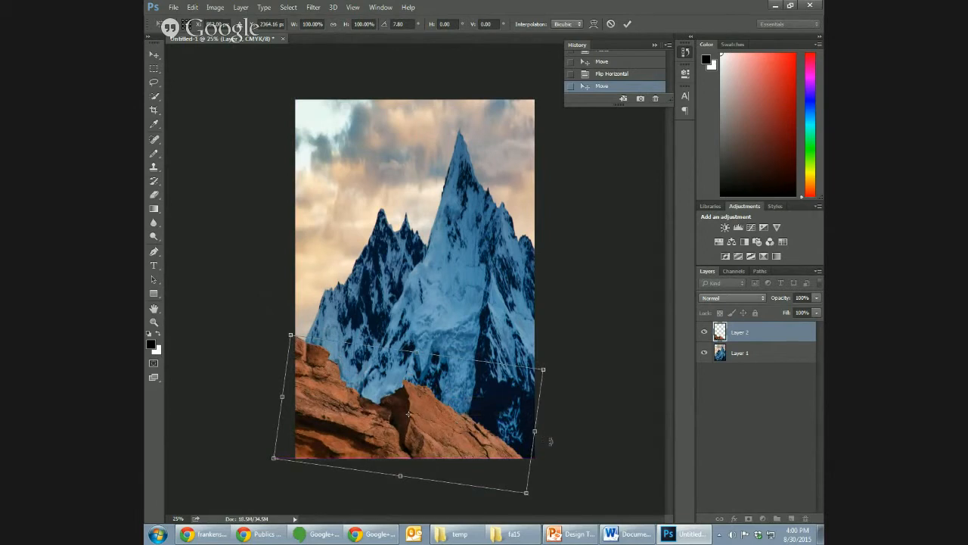
key("Return")
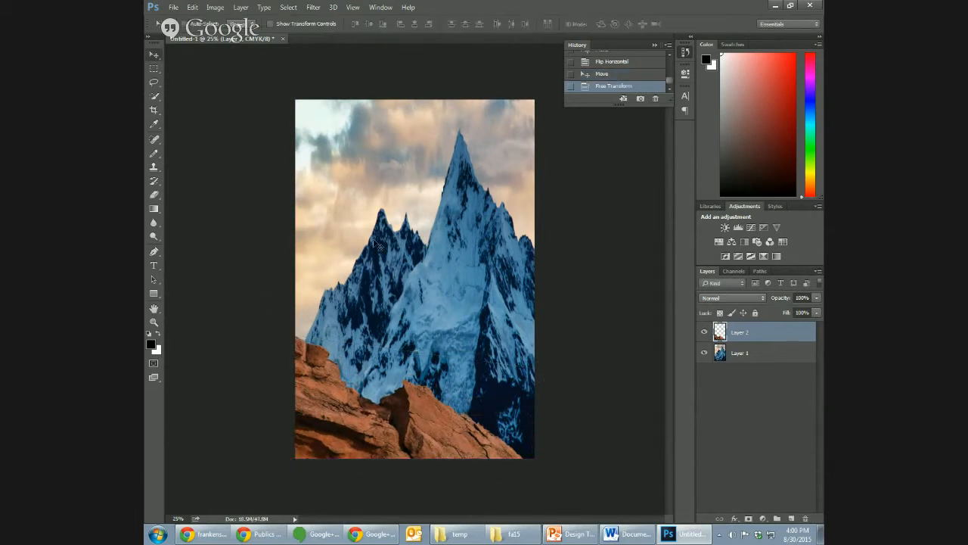
- Stretch the red rock layer horizontally to about 116% width so it reaches past the cover's right edge
left_click(191, 7)
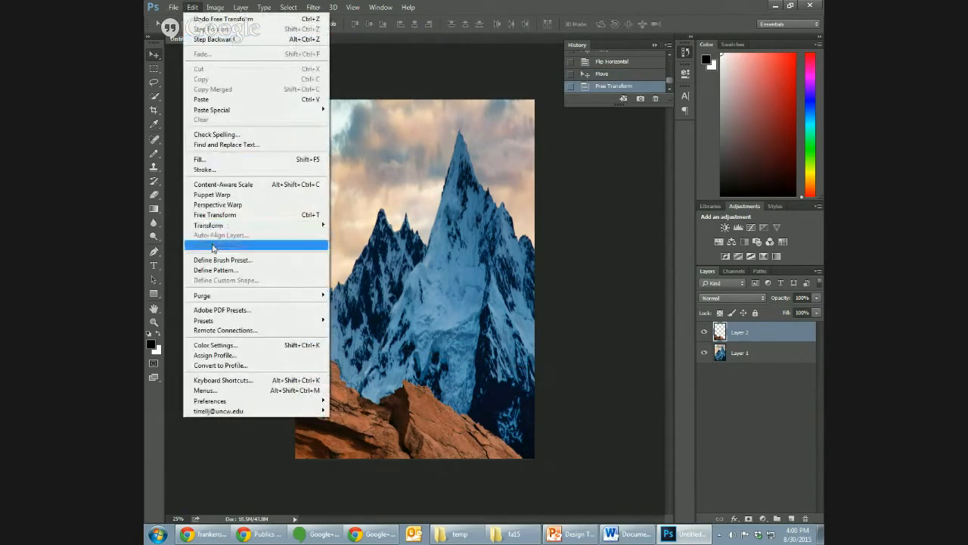
mouse_move(244, 230)
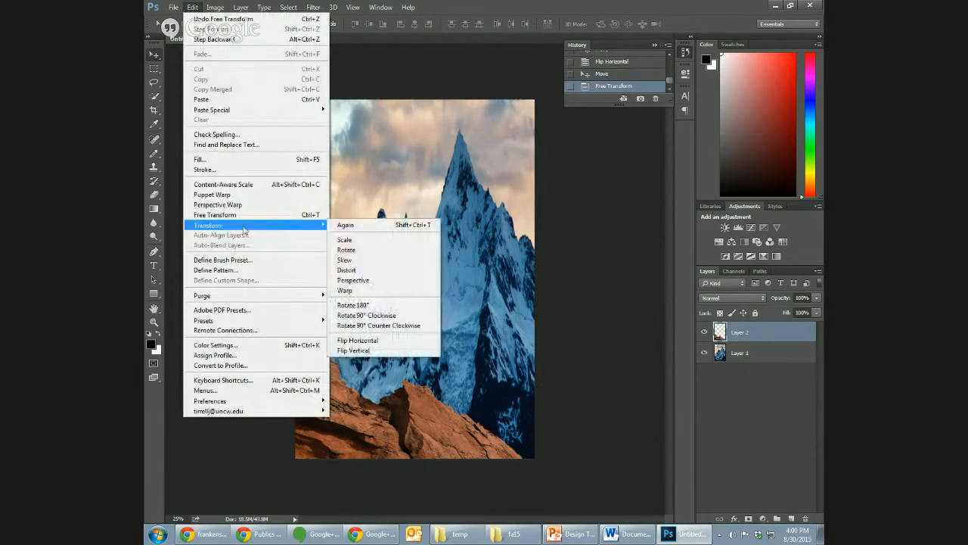
left_click(399, 240)
left_click_drag(531, 333, 572, 334)
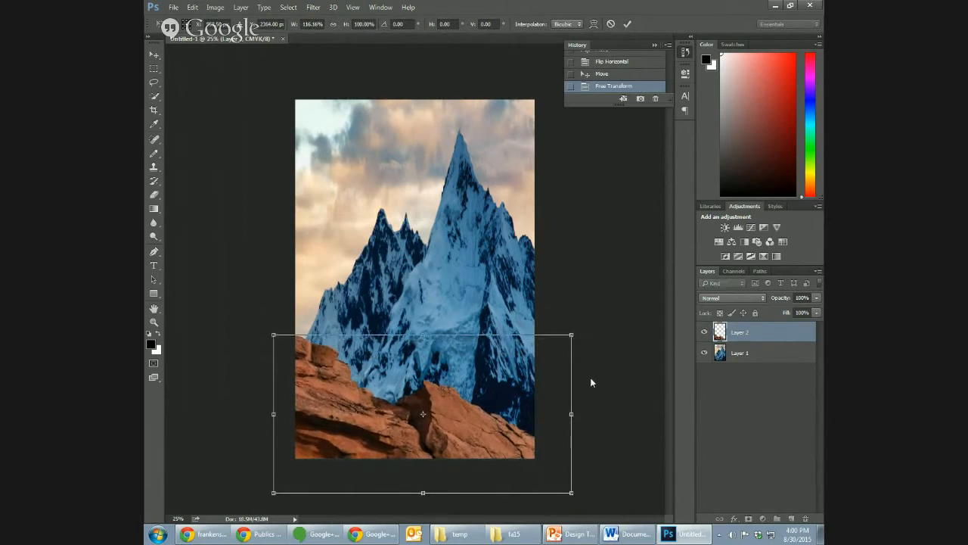
key("Return")
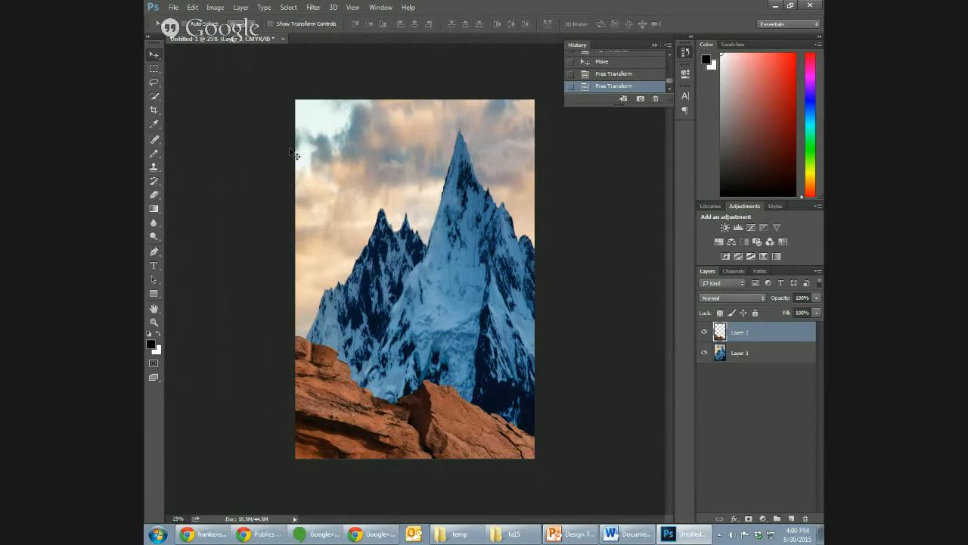
- Nudge the red rock layer to the left, keeping the cover's bottom right corner filled
key("Left")
key("Left")
key("Left")
key("shift+Left")
key("shift+Left")
key("shift+Left")
key("shift+Left")
key("shift+Left")
key("shift+Left")
key("shift+Left")
key("shift+Left")
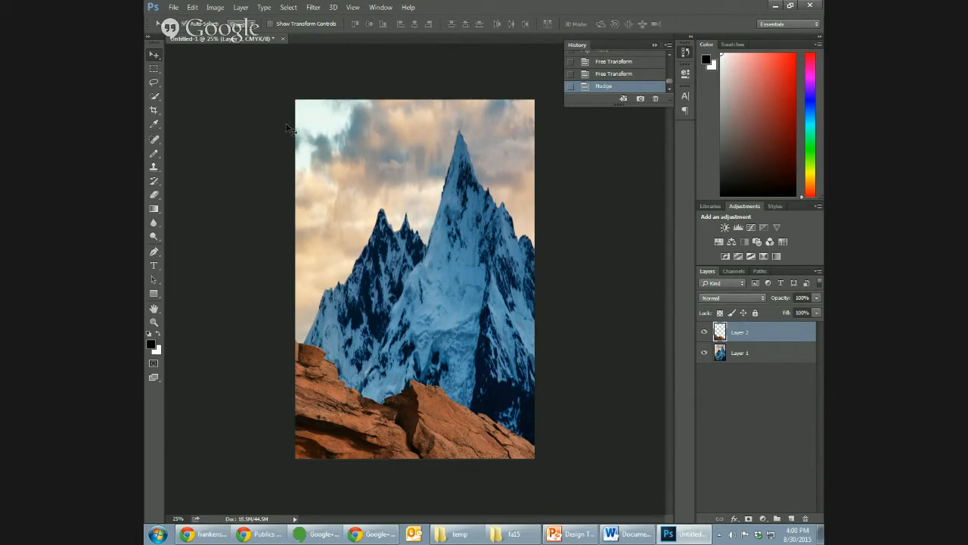
- Open the photo IMG_1447.JPG from the Desktop
key("ctrl+p")
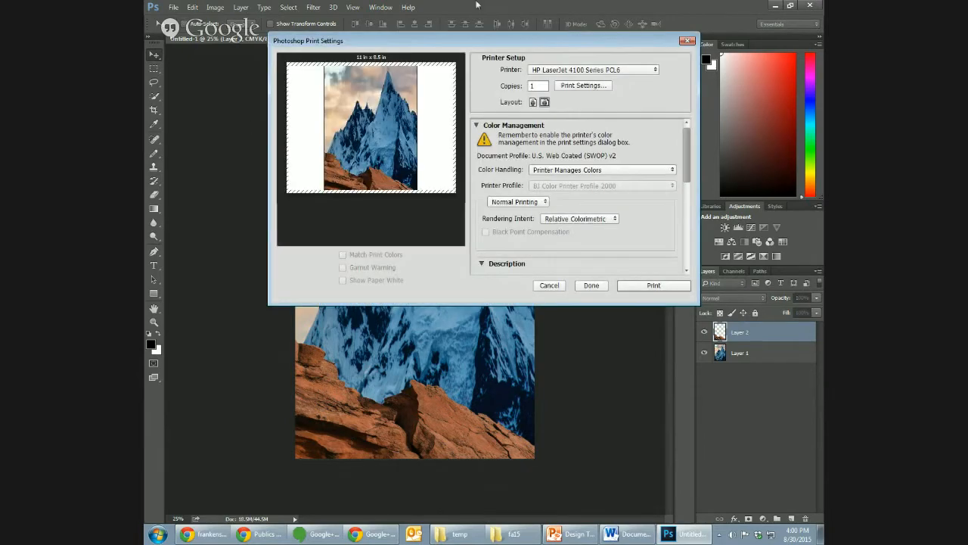
left_click(549, 285)
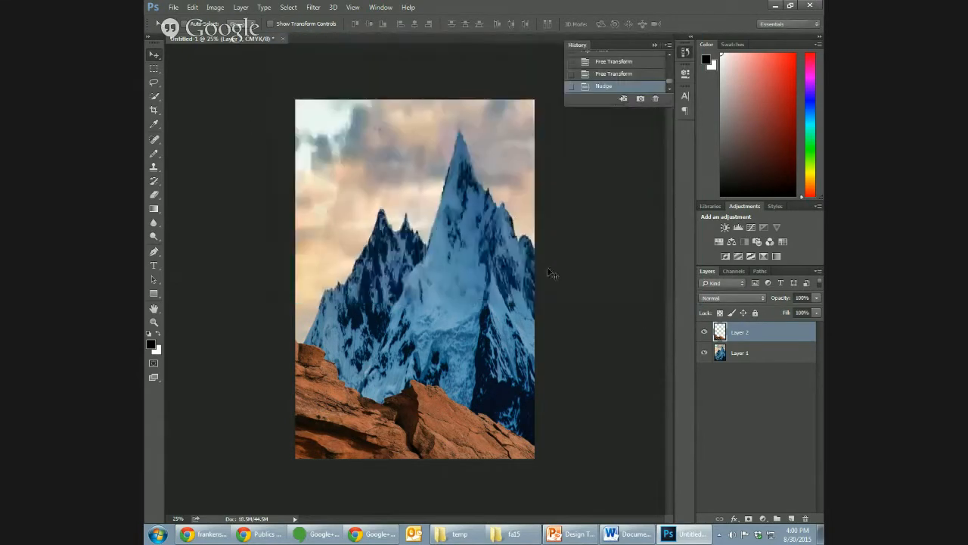
key("ctrl+o")
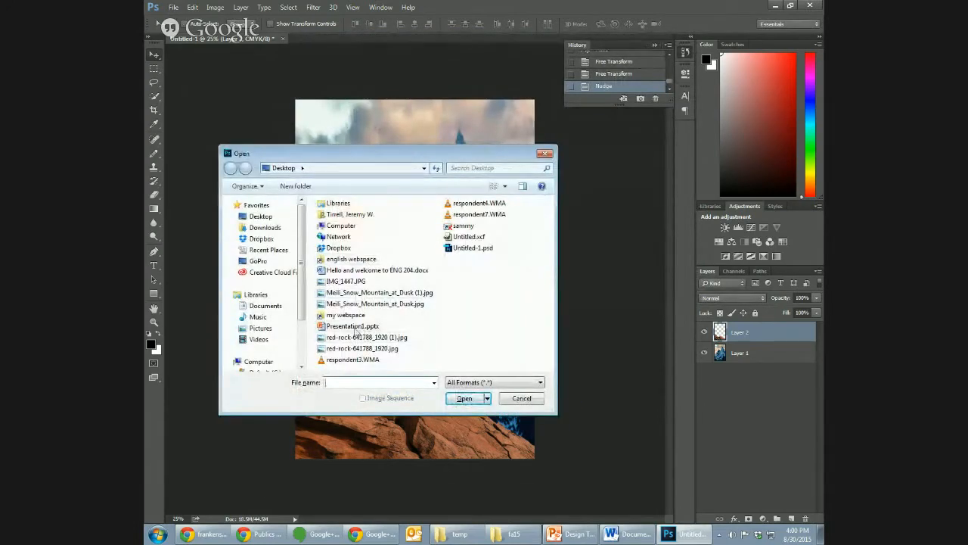
left_click(355, 270)
left_click(355, 282)
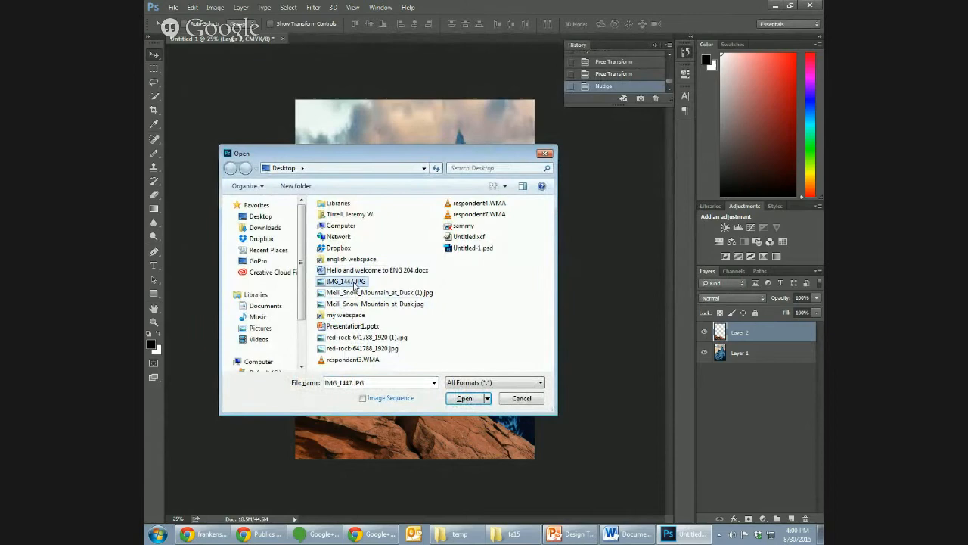
left_click(467, 399)
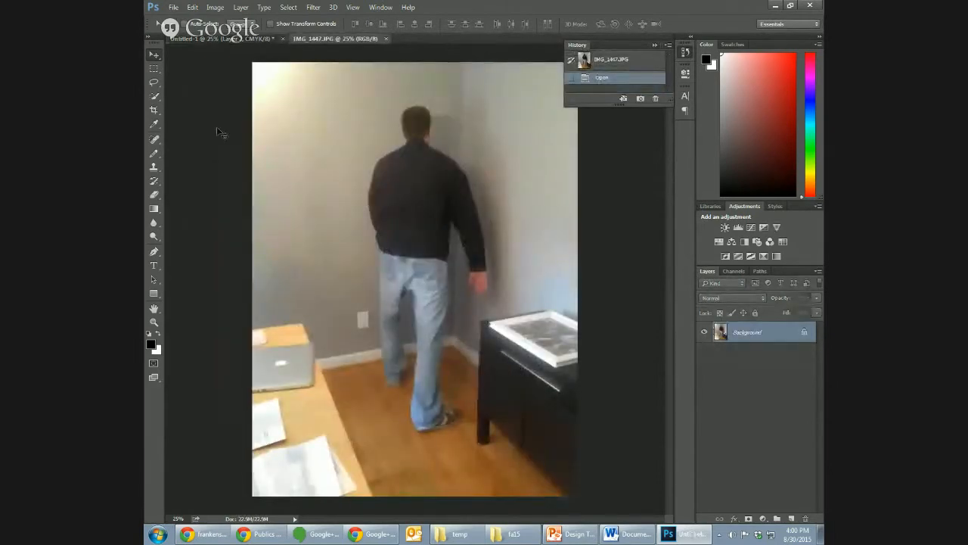
- Select the standing man's head and dark jacket with the Quick Selection tool
left_click(154, 82)
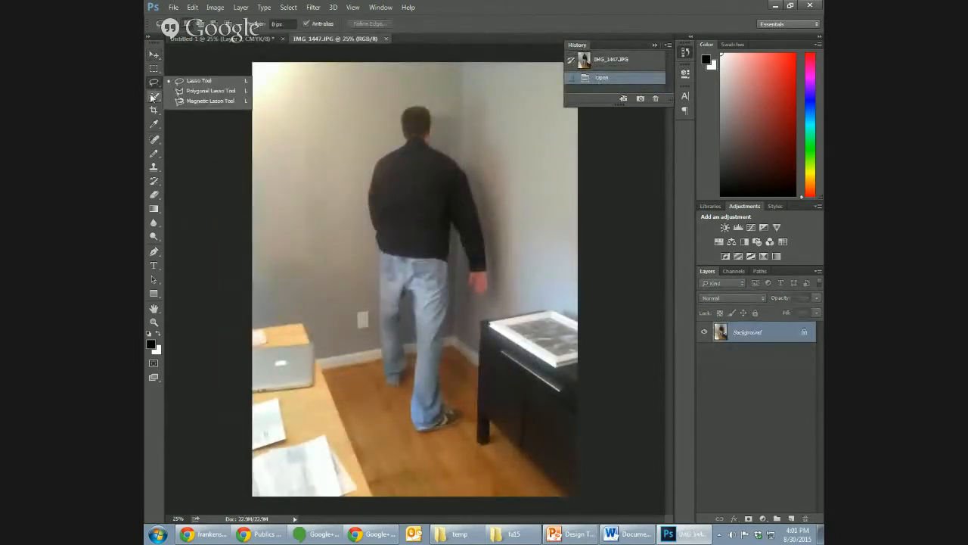
left_click(153, 97)
left_click(154, 98)
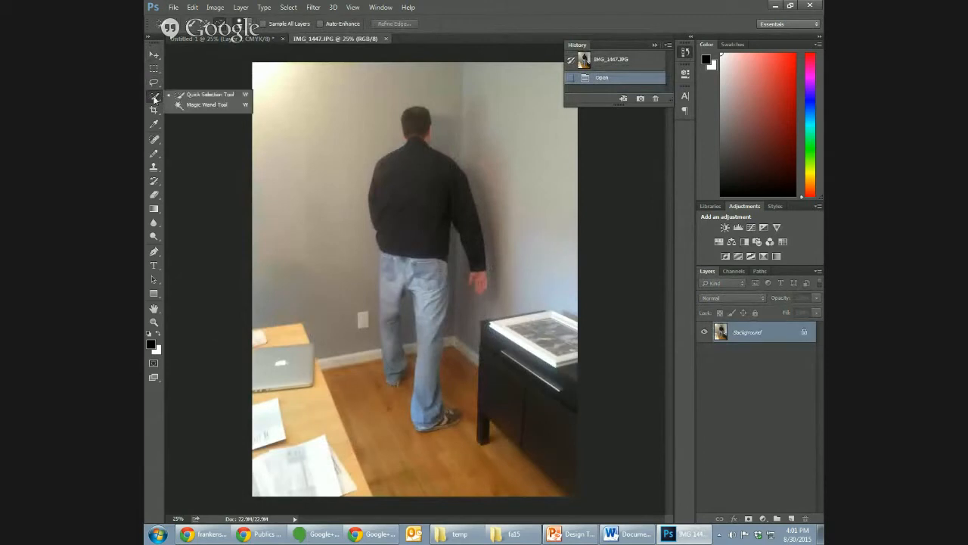
left_click(394, 184)
left_click(402, 179)
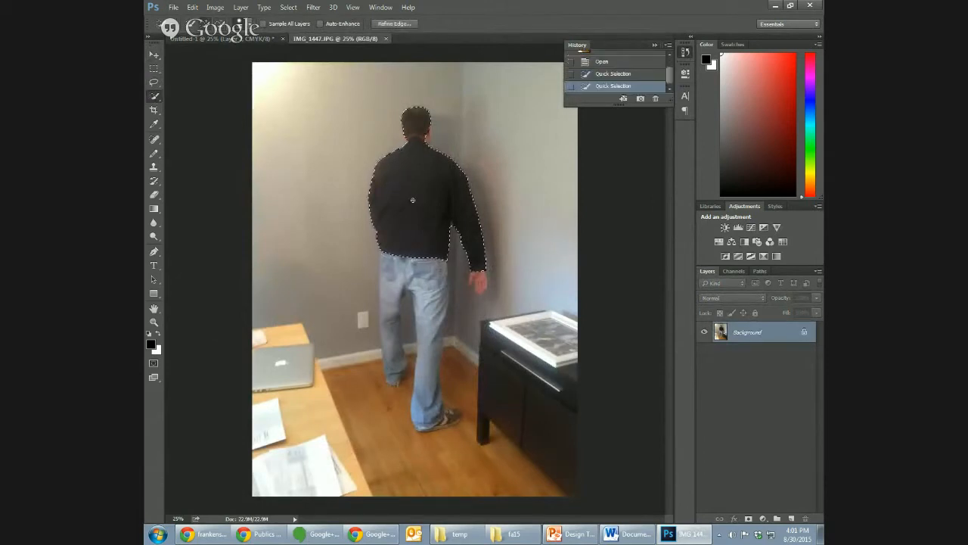
left_click(413, 200)
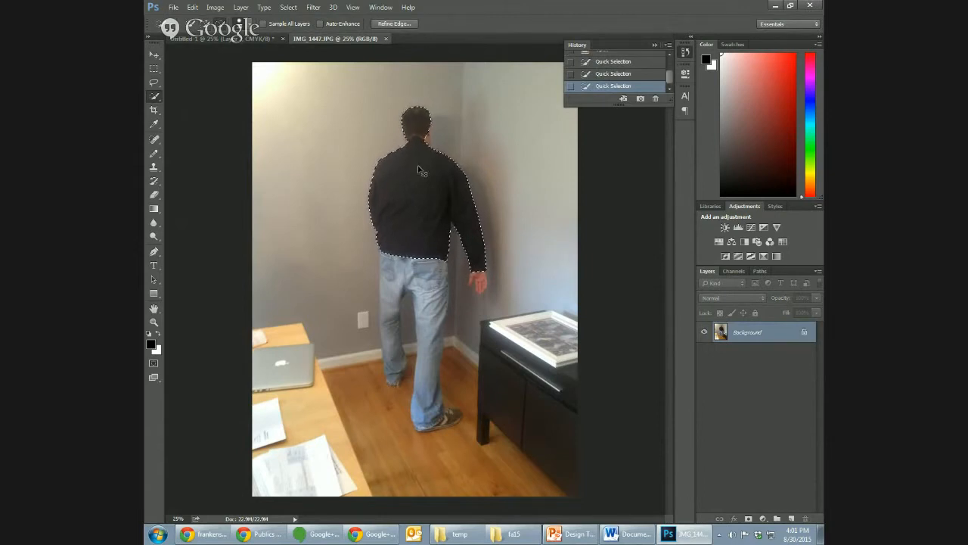
- Add the left leg of the man's jeans, from the waistband down to the ankle, to the selection
key("ctrl+plus")
key("ctrl+plus")
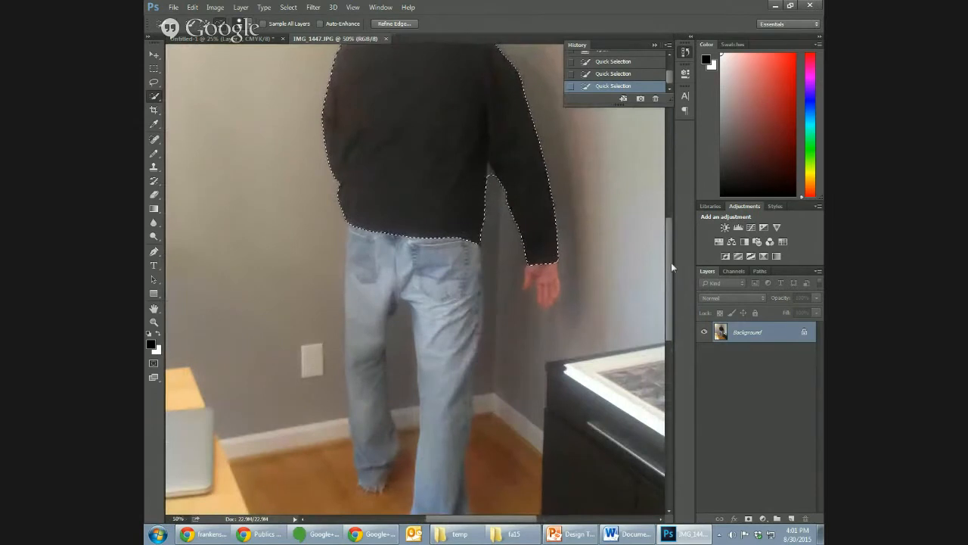
scroll(650, 234, "up", 5)
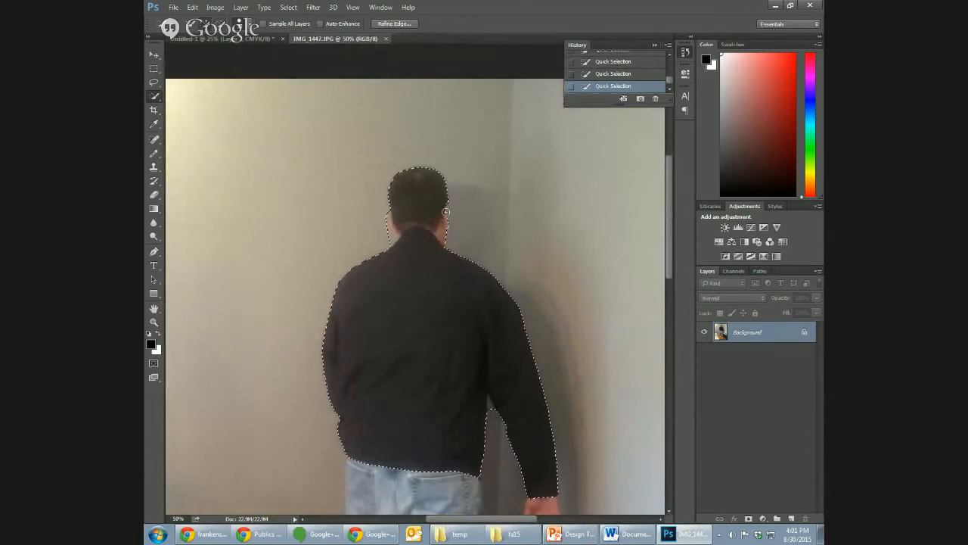
scroll(669, 257, "down", 1)
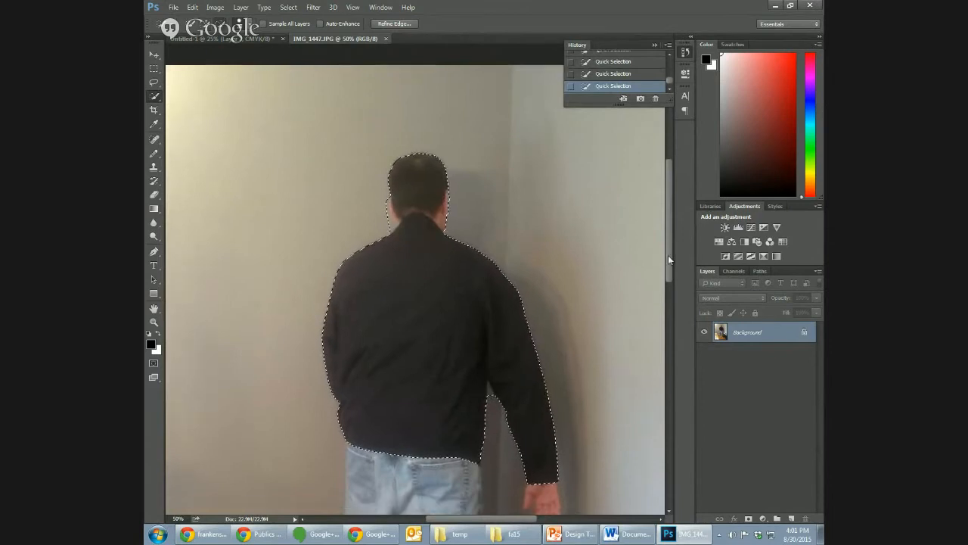
scroll(668, 257, "down", 1)
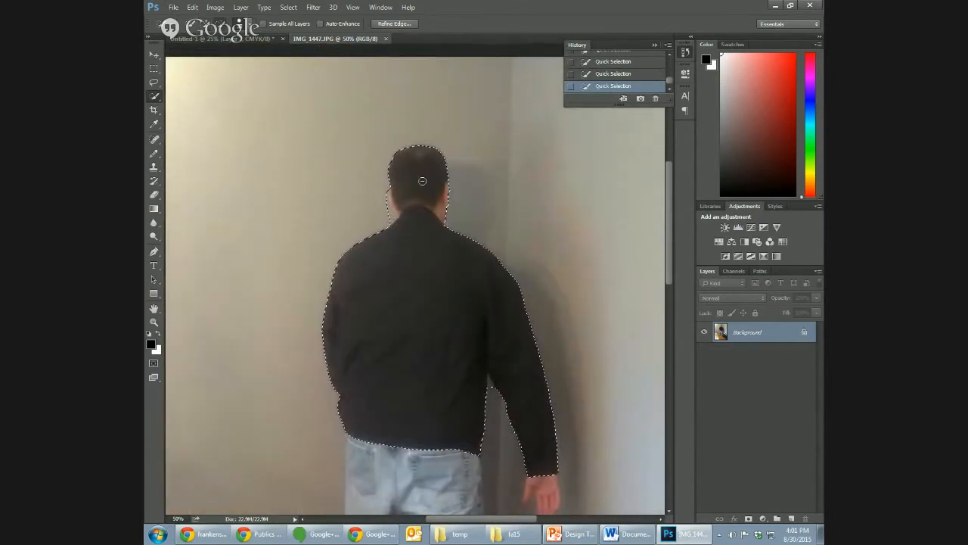
left_click_drag(667, 226, 667, 292)
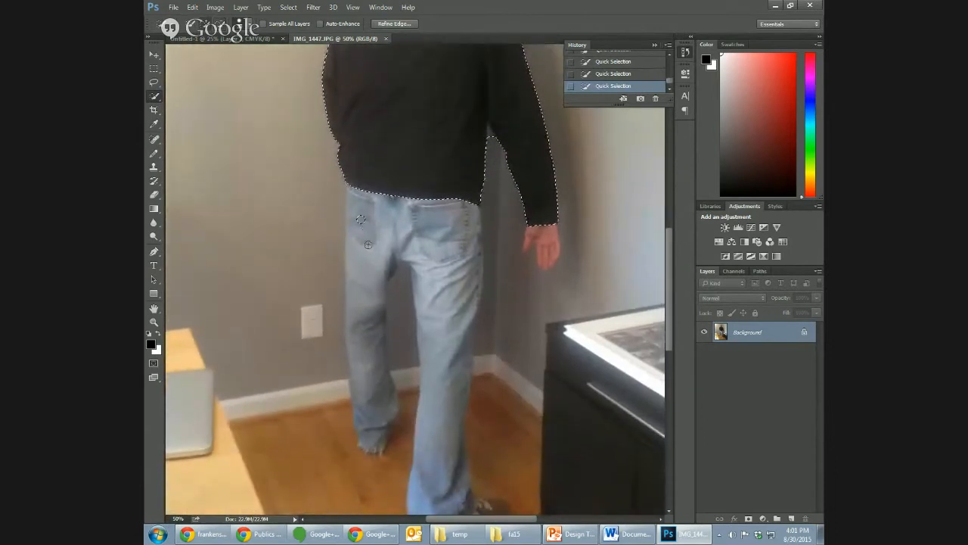
left_click_drag(365, 216, 373, 442)
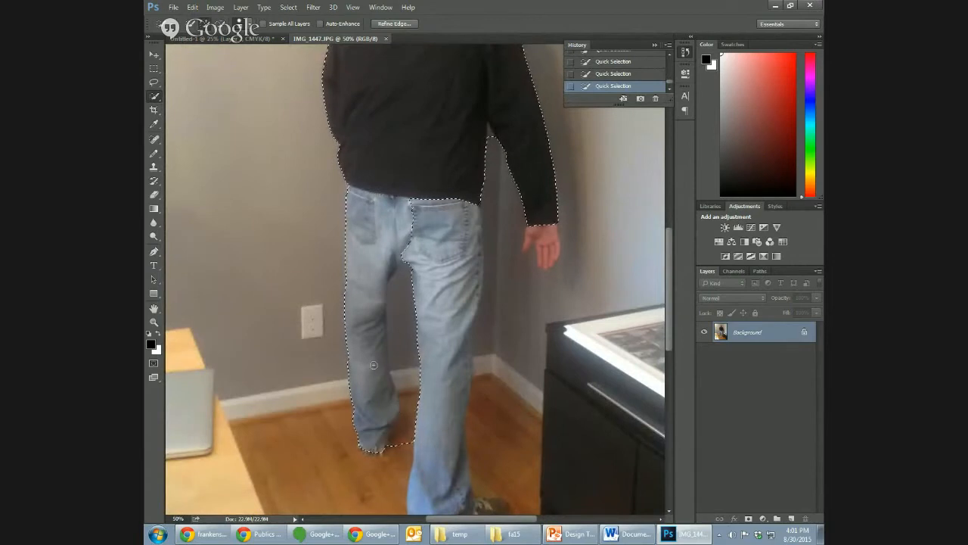
- Extend the selection over the man's right jeans leg, the shoe and the right hand
mouse_move(434, 227)
left_mouse_down()
mouse_move(430, 271)
mouse_move(445, 295)
mouse_move(446, 348)
left_mouse_up()
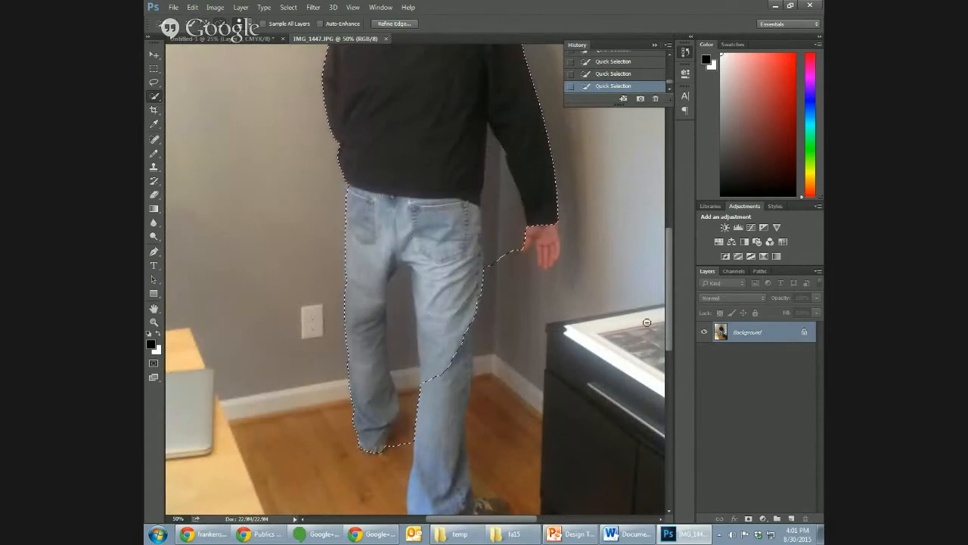
left_click_drag(668, 308, 669, 339)
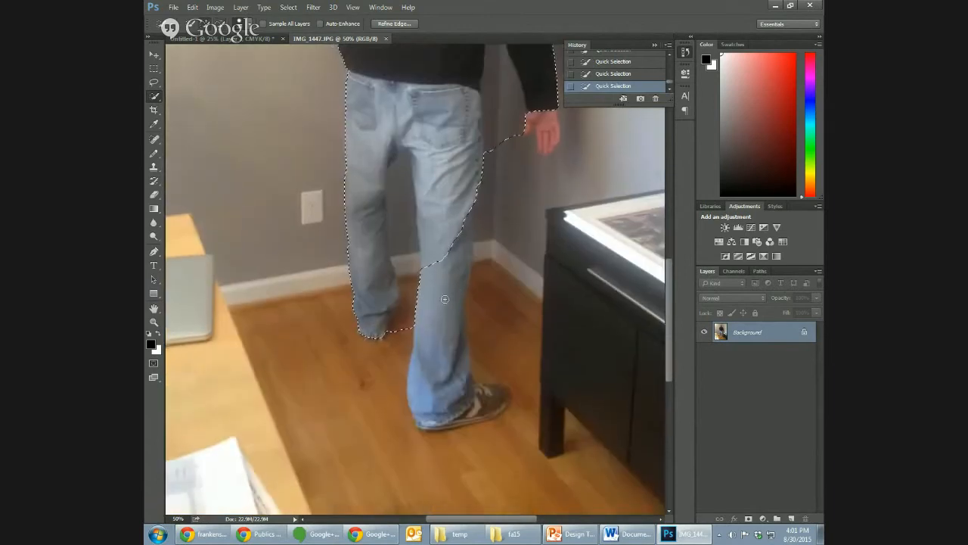
mouse_move(445, 298)
left_mouse_down()
mouse_move(466, 403)
mouse_move(486, 410)
mouse_move(439, 429)
mouse_move(480, 418)
mouse_move(500, 399)
left_mouse_up()
left_click(549, 119)
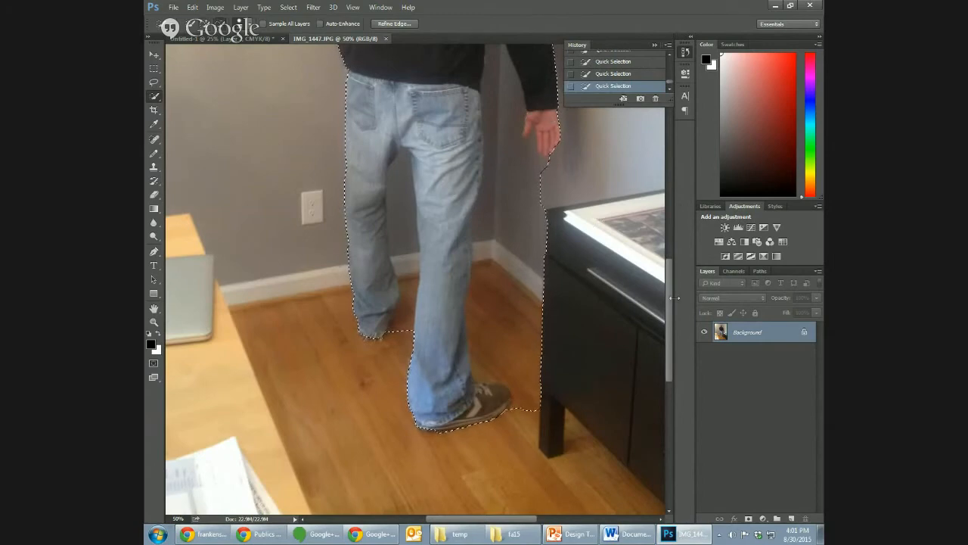
- Duplicate the Background layer within IMG_1447.JPG as Background copy, and make the original Background layer active
left_click_drag(668, 300, 659, 249)
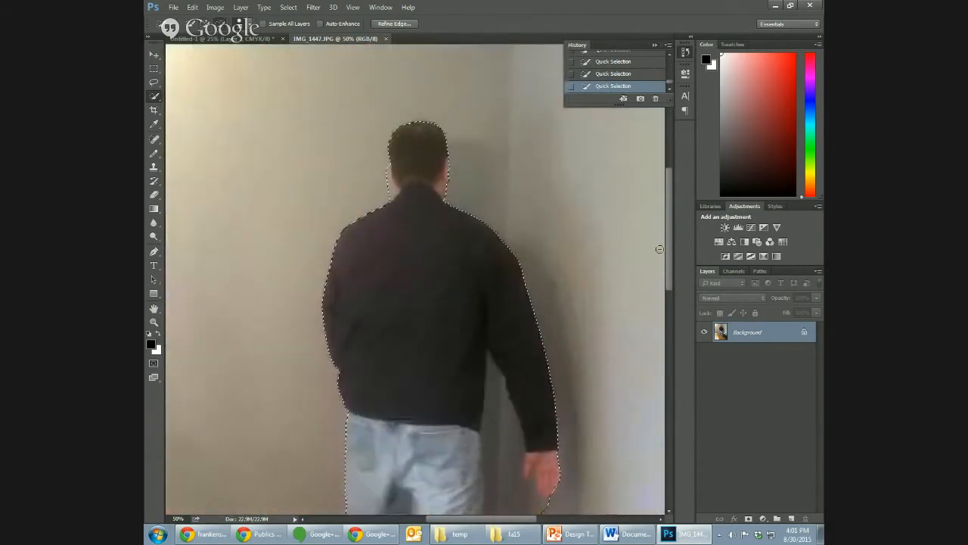
right_click(752, 339)
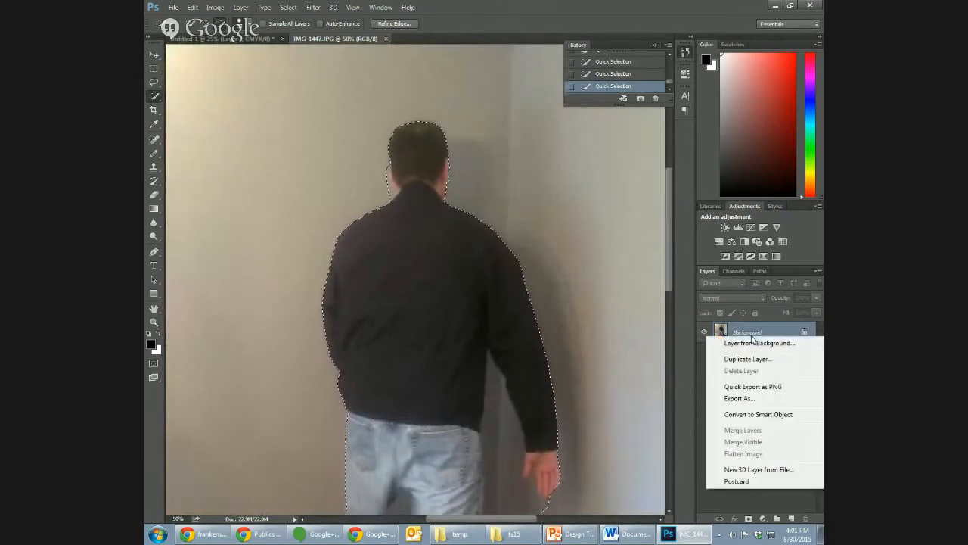
left_click(758, 361)
left_click(576, 165)
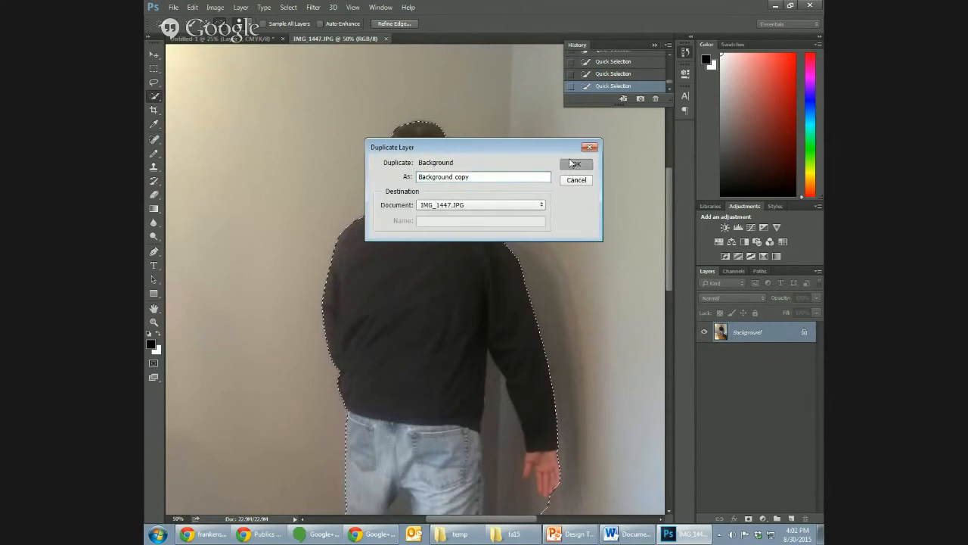
left_click(762, 362)
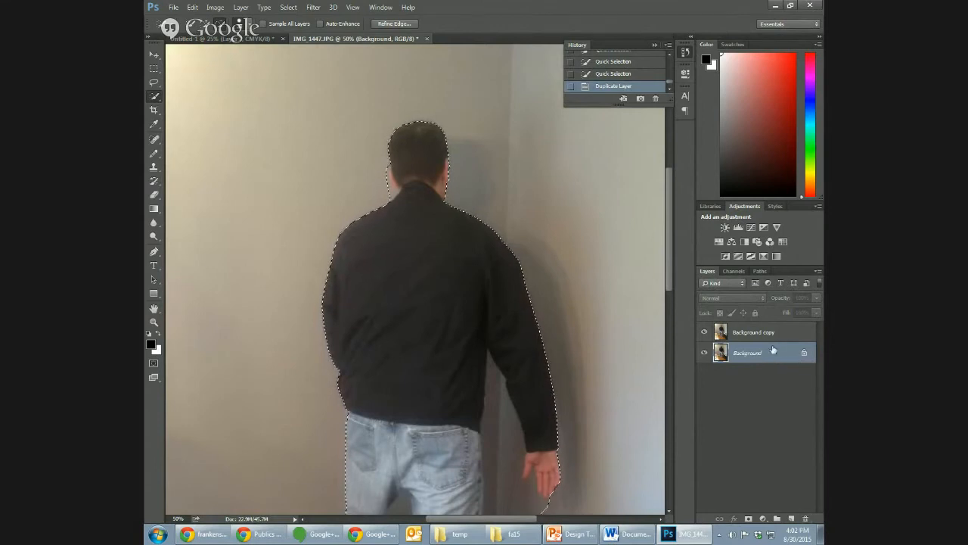
- Delete the original Background layer and invert the selection around the man
left_click(806, 517)
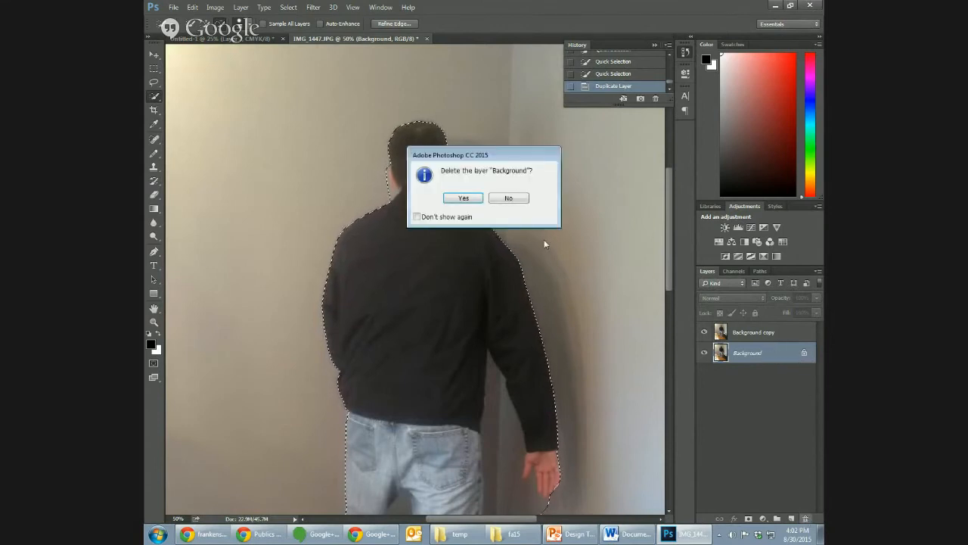
key("Return")
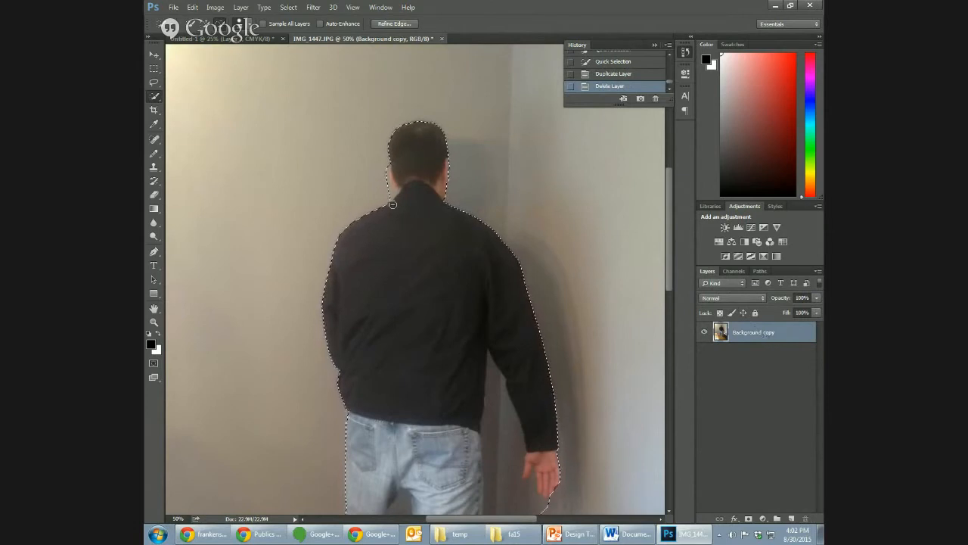
left_click(291, 9)
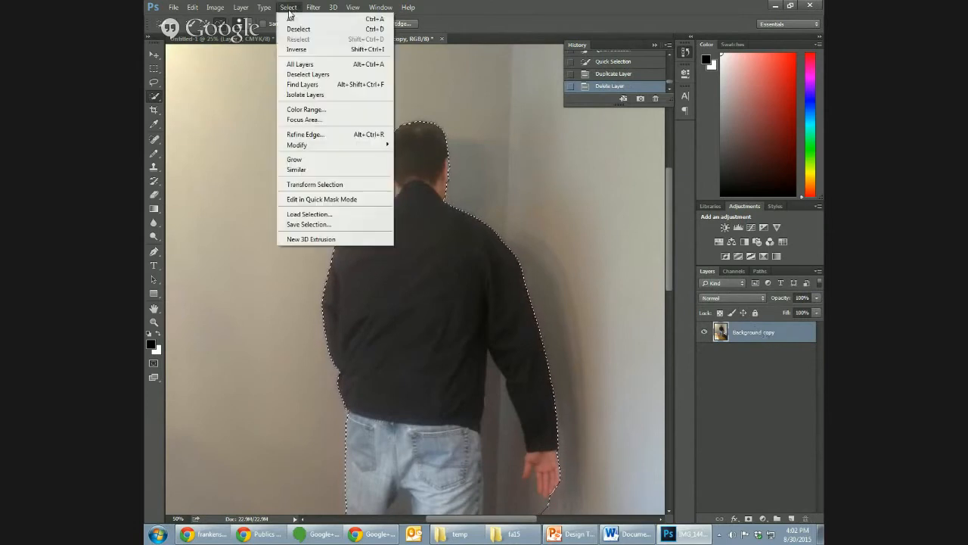
left_click(297, 50)
- Clear the selected room surroundings from the Background copy layer and remove the selection
key("ctrl+minus")
key("ctrl+minus")
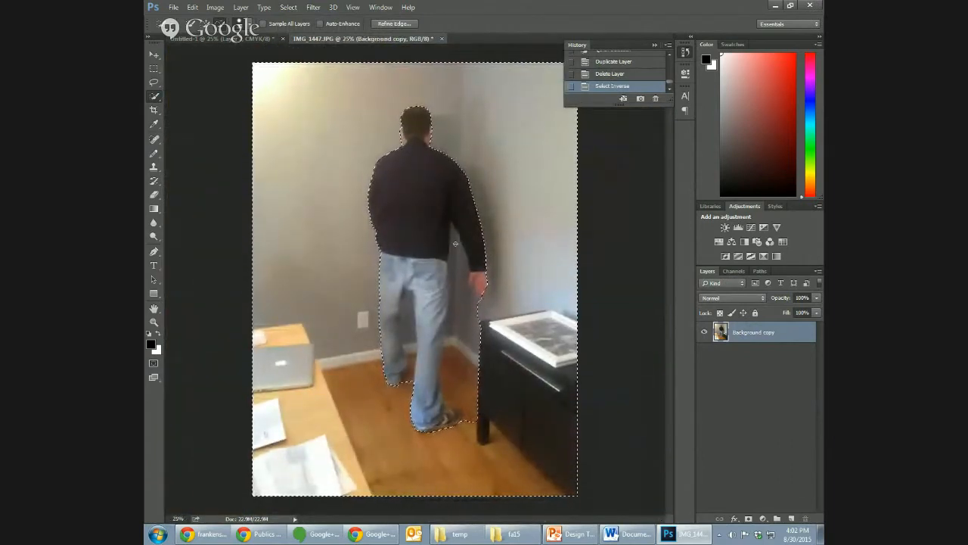
key("Delete")
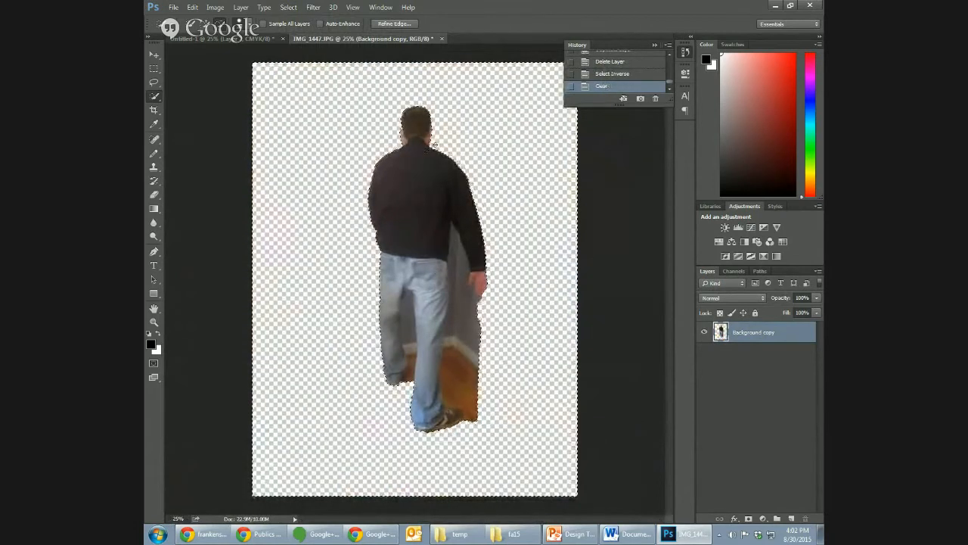
key("ctrl+d")
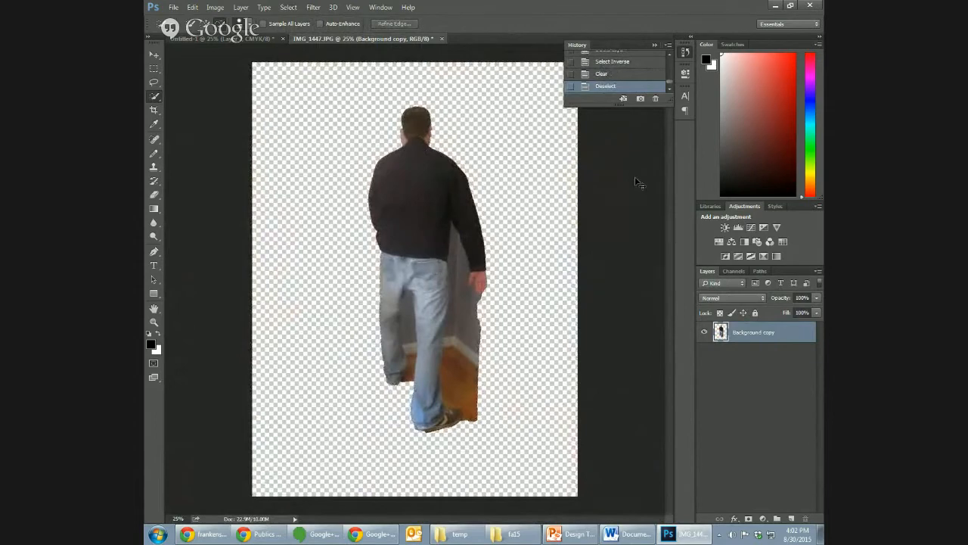
- Try to select the leftover grey wall patch beside the man's neck with the Magic Wand tool
key("ctrl+plus")
key("ctrl+plus")
left_click_drag(668, 255, 670, 217)
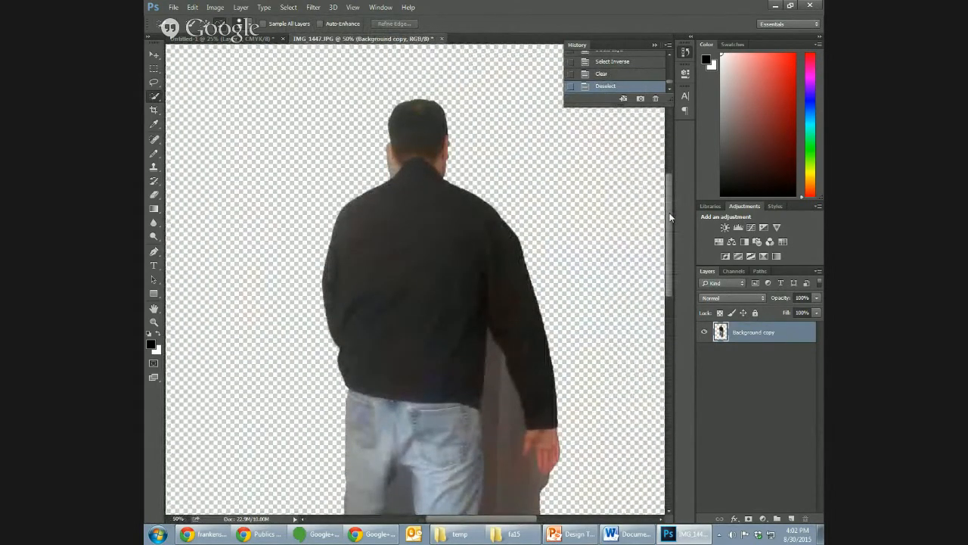
key("ctrl+plus")
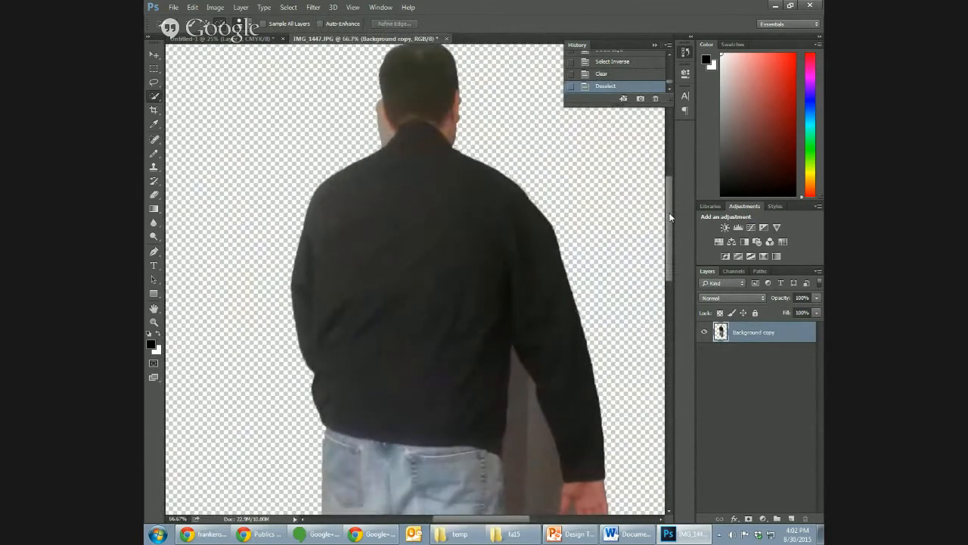
left_click(155, 82)
right_click(154, 99)
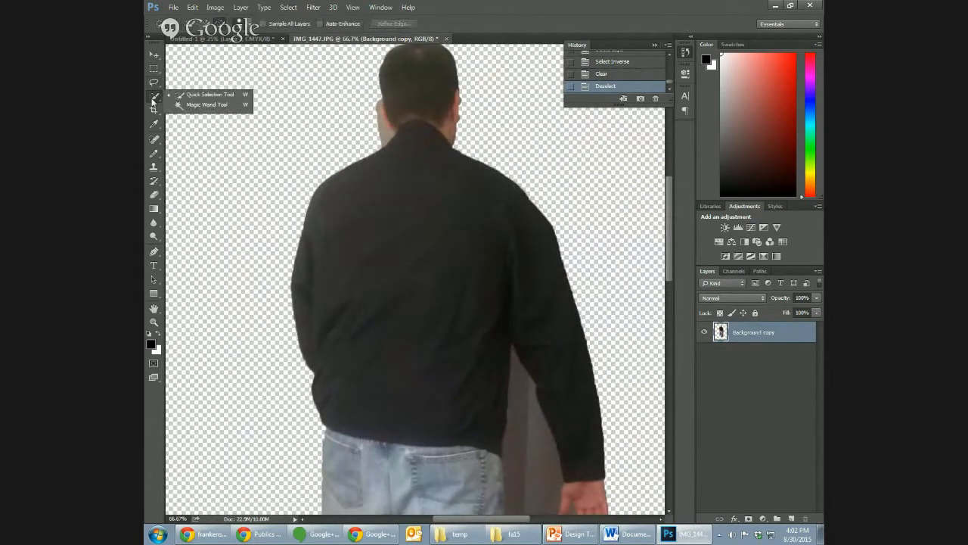
left_click(200, 106)
left_click(388, 138)
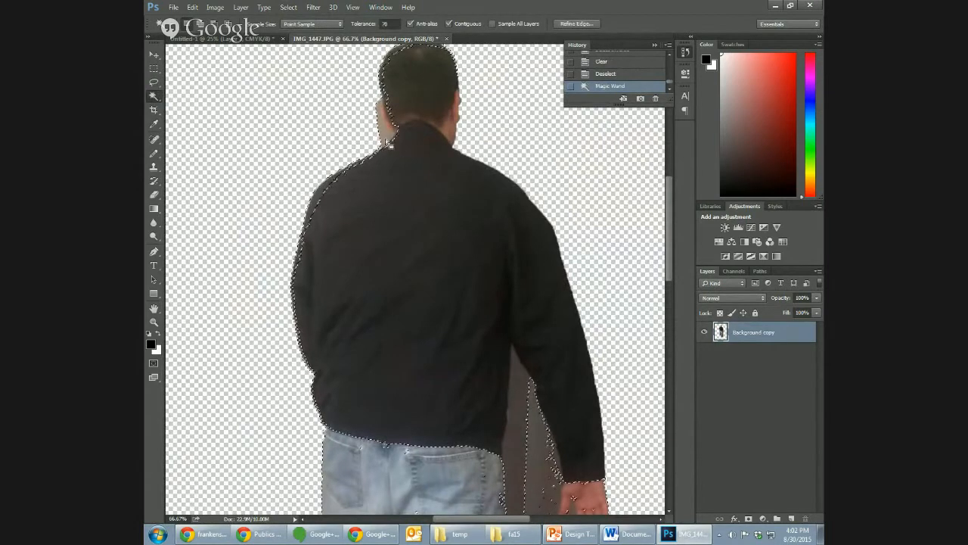
- Set the Magic Wand tolerance to 20, reselect only the wall patch beside the neck and delete it
left_click(388, 23)
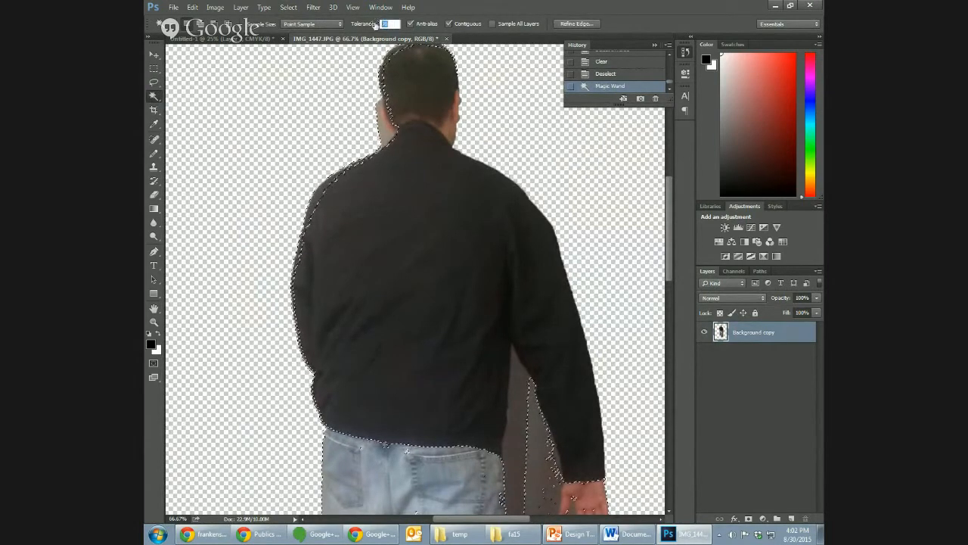
type("20")
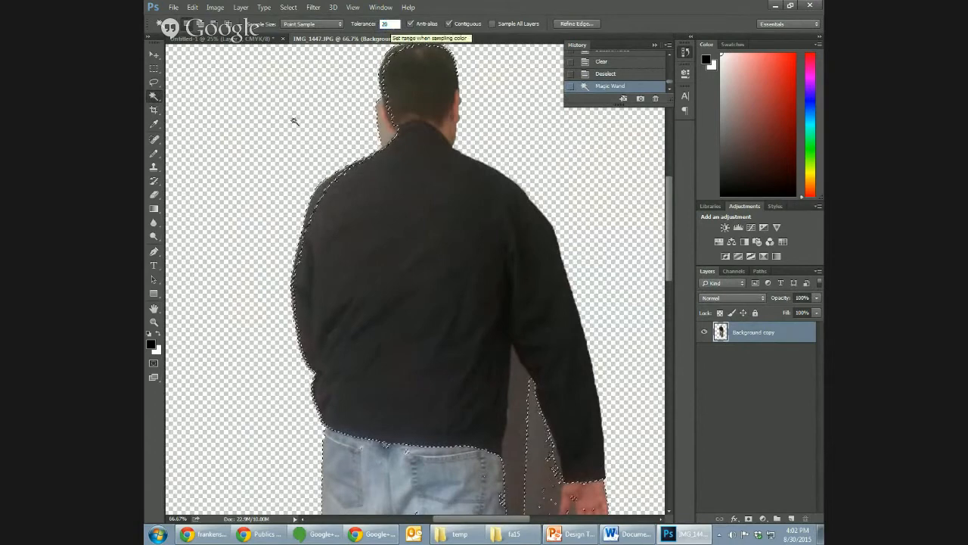
key("ctrl+d")
left_click(387, 135)
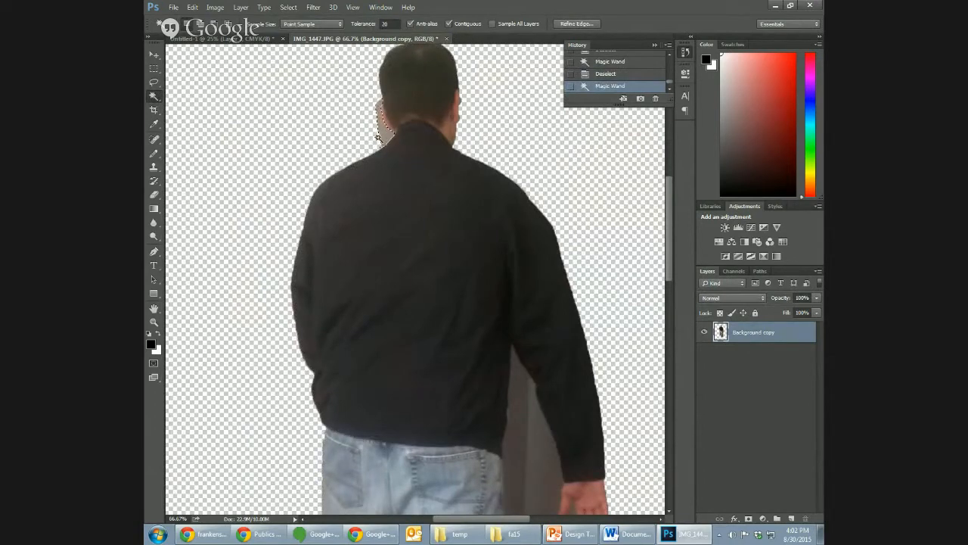
key("Delete")
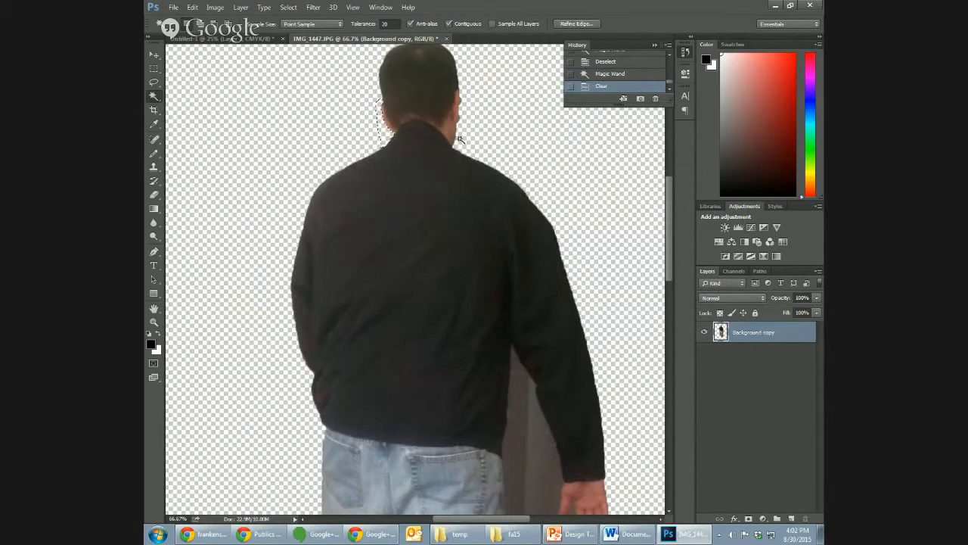
- Try to select the wall remnant between the torso and right arm with the Magic Wand, and drop the selection
left_click(521, 382)
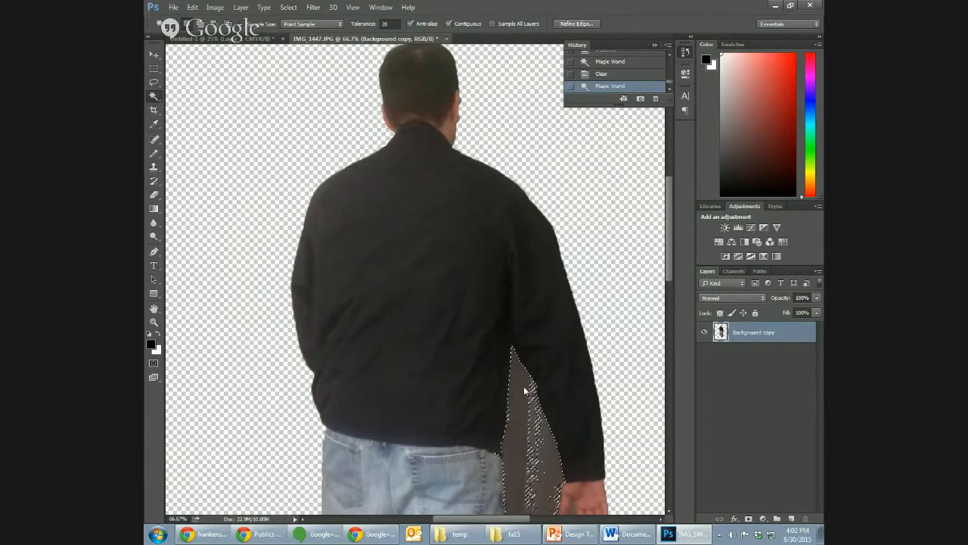
mouse_move(671, 244)
left_mouse_down()
mouse_move(668, 307)
mouse_move(666, 234)
left_mouse_up()
key("ctrl+d")
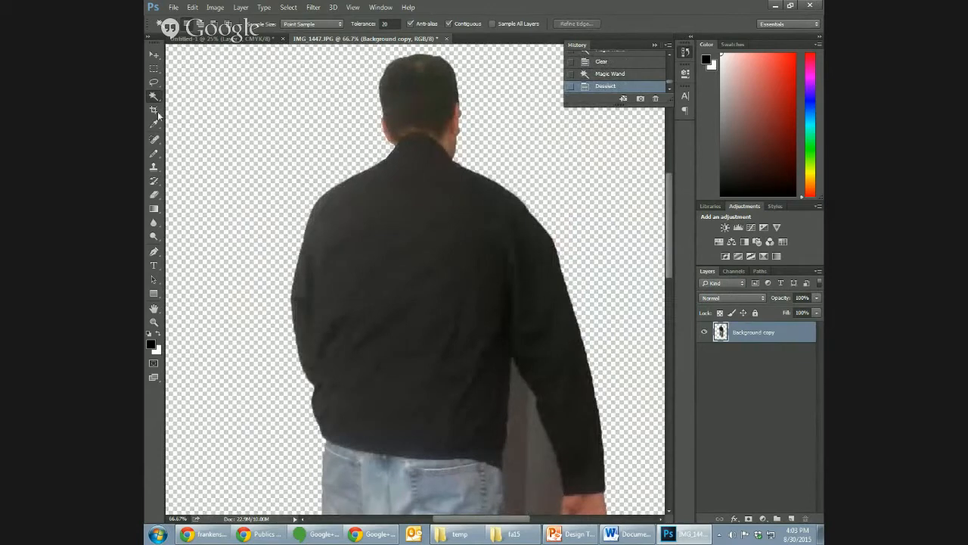
- Set the Eraser tool to Pencil mode and erase the fringe beside the man's right ear and neck
left_click(155, 195)
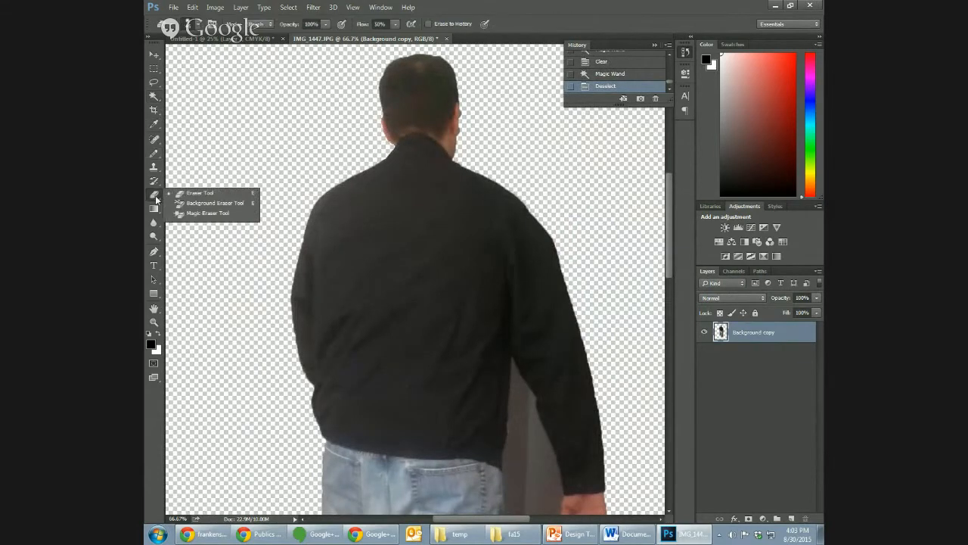
left_click(186, 193)
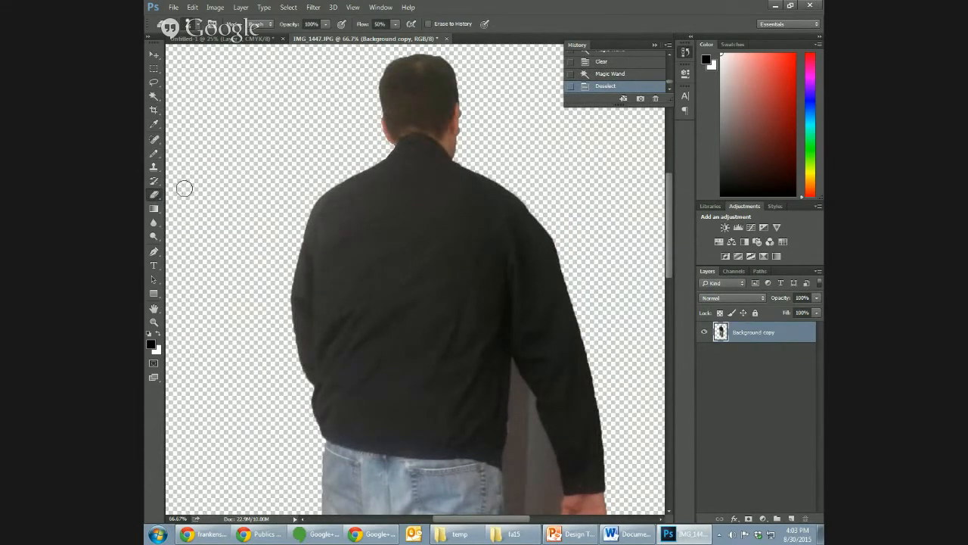
left_click(259, 24)
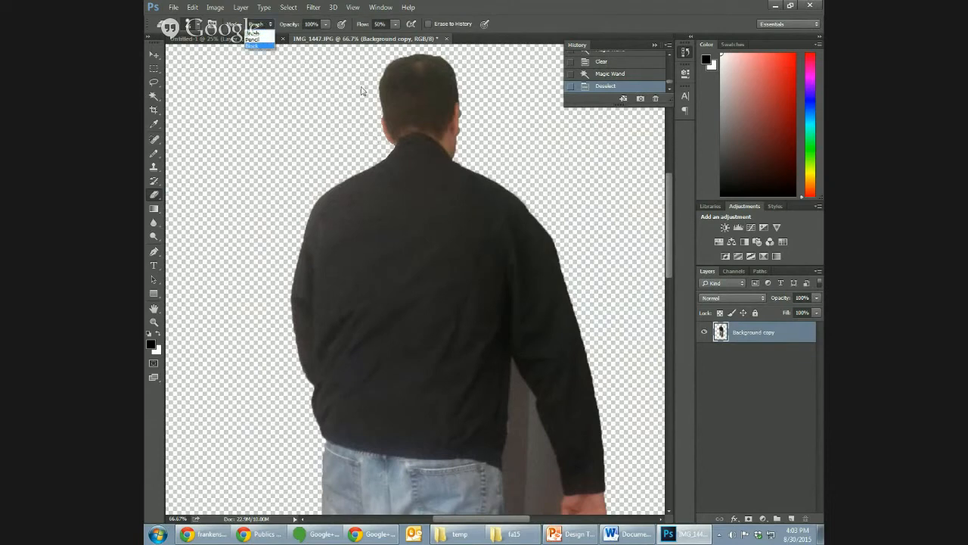
left_click(252, 39)
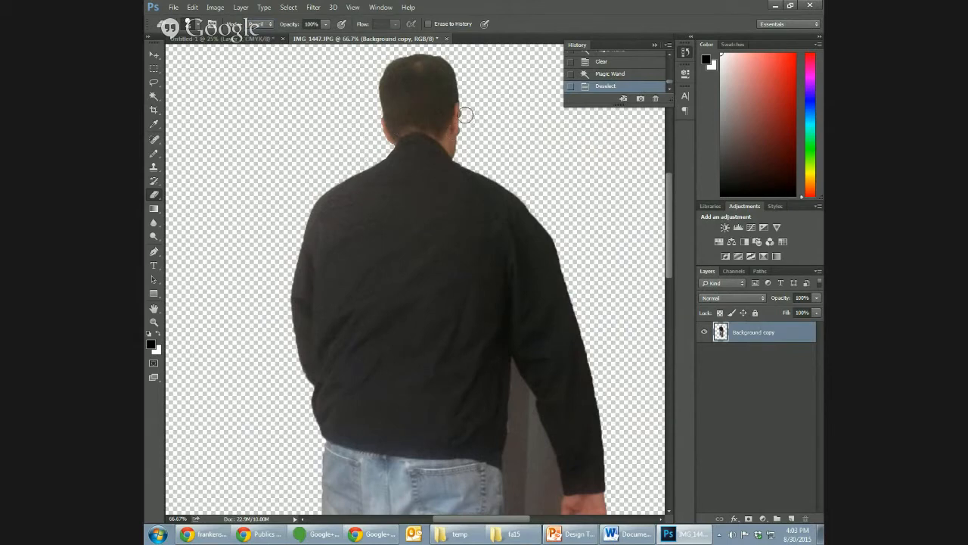
left_click_drag(468, 114, 464, 138)
- Try the Eraser's Block mode at 200% zoom and return to Pencil mode at 66.7% zoom
left_click(257, 24)
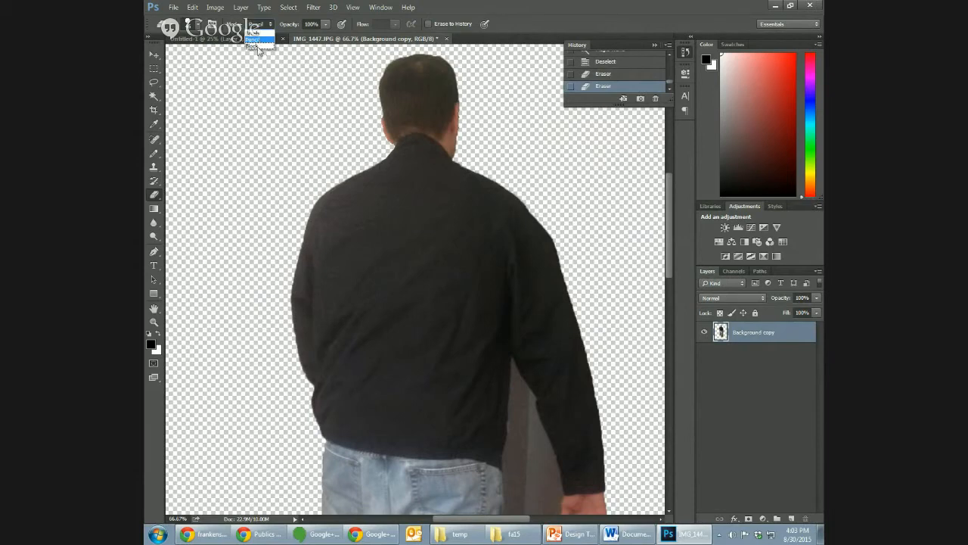
left_click(259, 48)
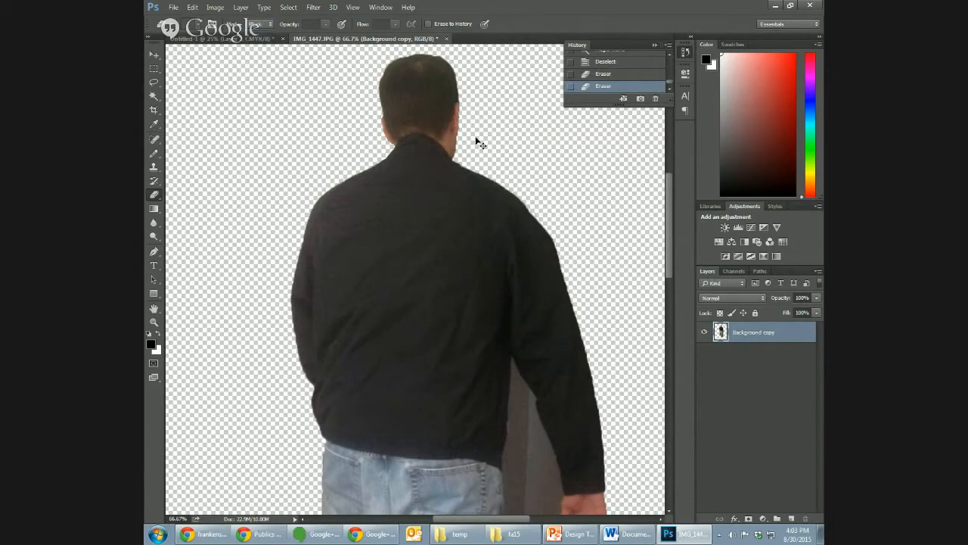
key("ctrl+plus")
key("ctrl+plus")
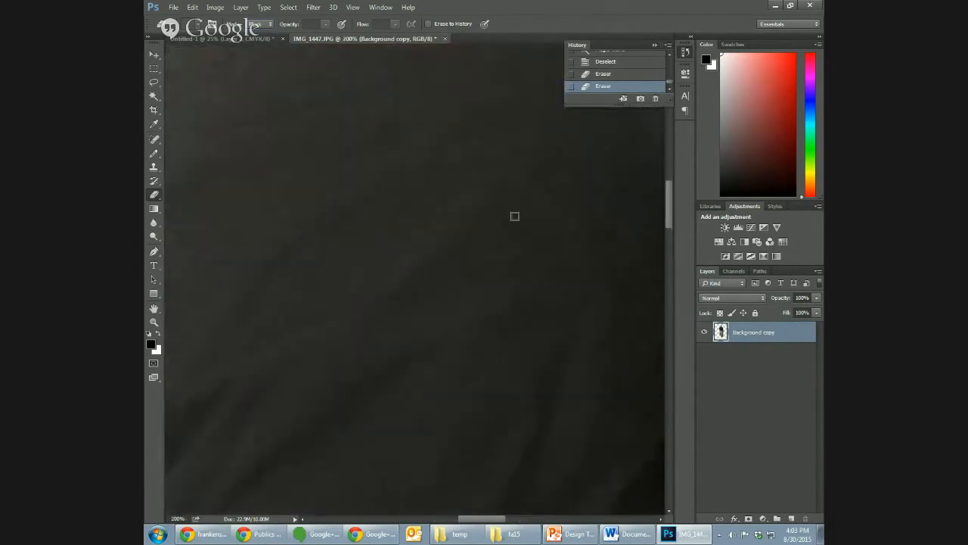
key("ctrl+minus")
key("ctrl+minus")
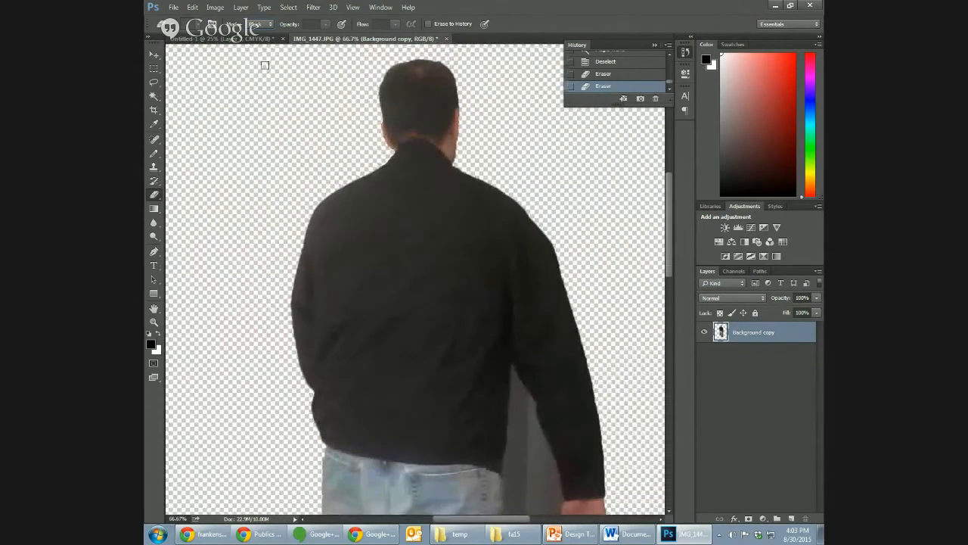
left_click(260, 24)
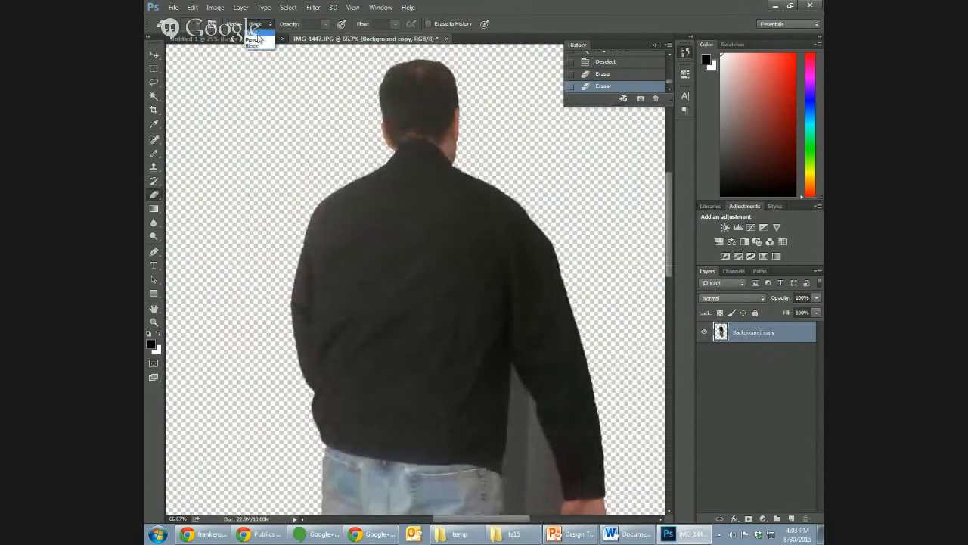
left_click(259, 32)
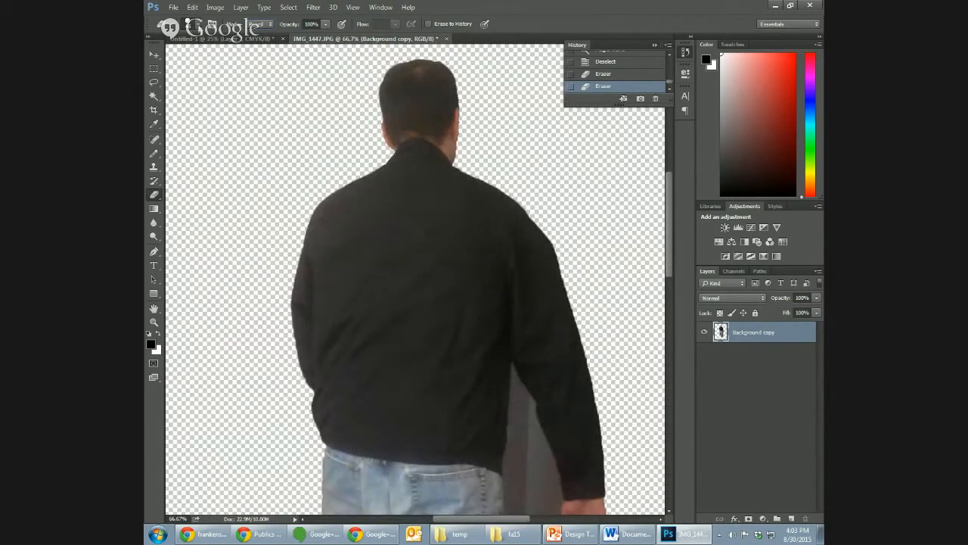
- Reduce the eraser brush size and erase a thin strip of wall from the right armpit along the inner sleeve
left_click(199, 24)
left_click_drag(217, 58, 210, 57)
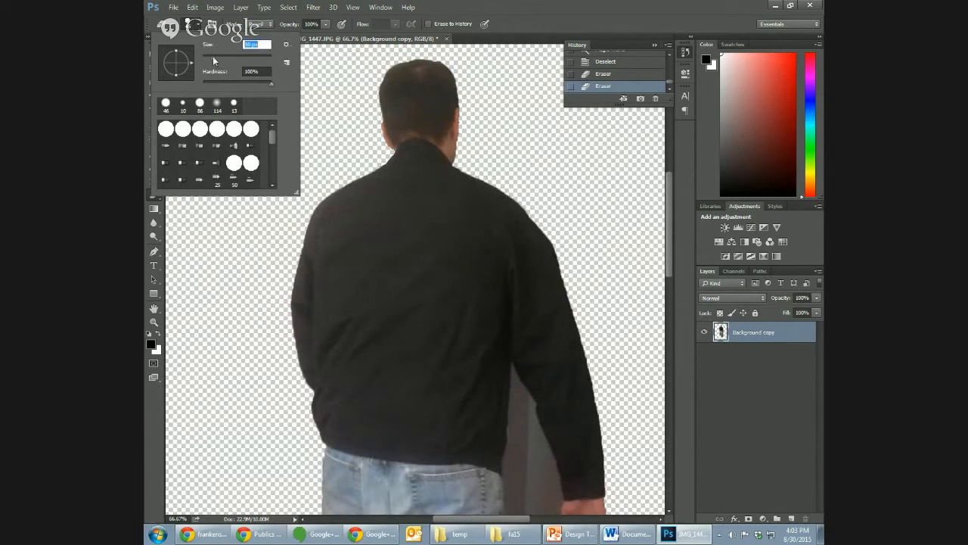
left_click(513, 374)
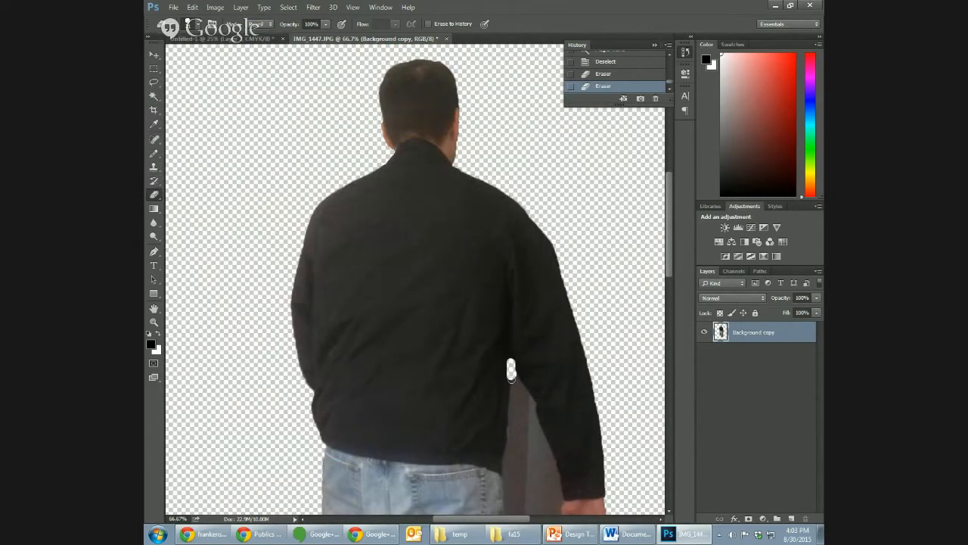
left_click_drag(530, 399, 535, 435)
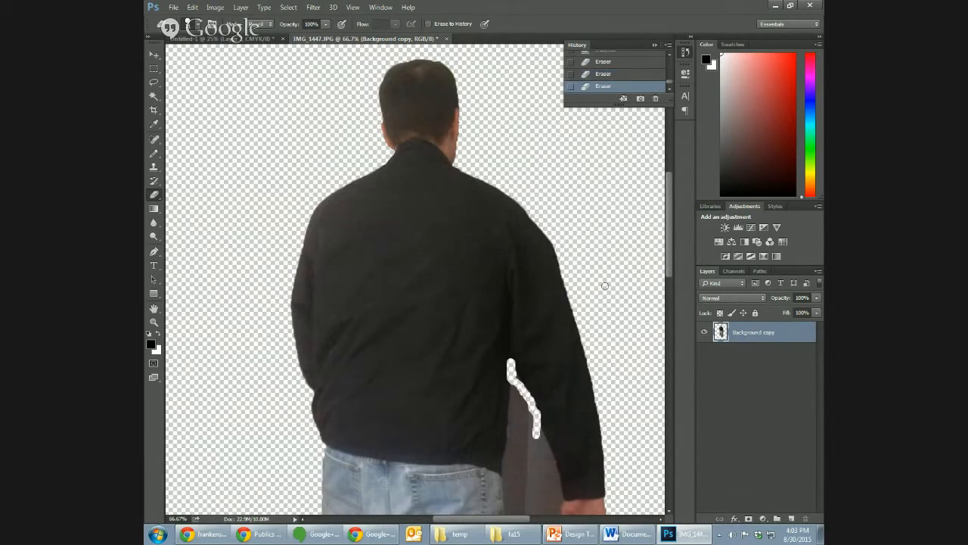
- Erase a strip of wall beside the torso and right jeans leg, and continue along the inner sleeve to the thumb
left_click_drag(670, 266, 670, 321)
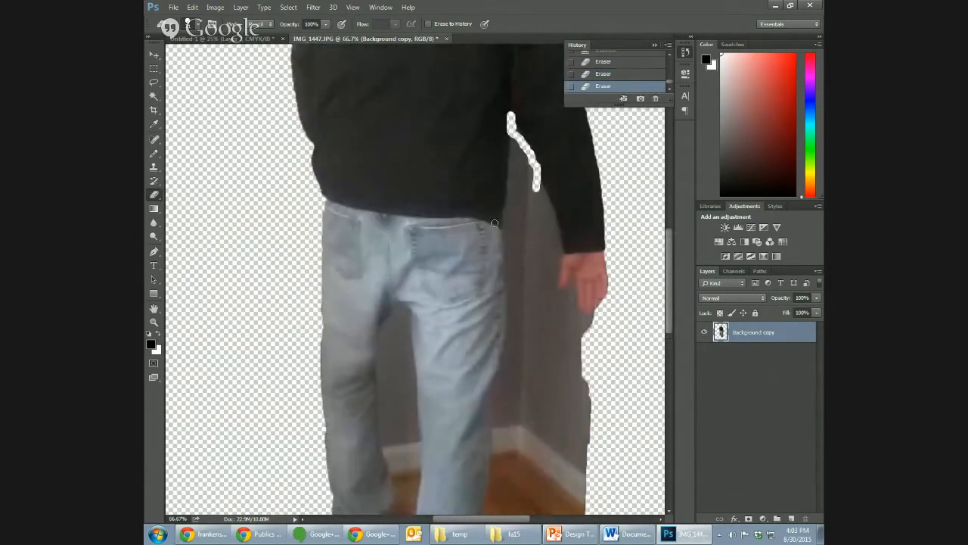
left_click_drag(511, 144, 513, 154)
mouse_move(512, 204)
left_mouse_down()
mouse_move(509, 322)
mouse_move(491, 408)
mouse_move(497, 475)
mouse_move(513, 474)
left_mouse_up()
left_click_drag(537, 185, 557, 227)
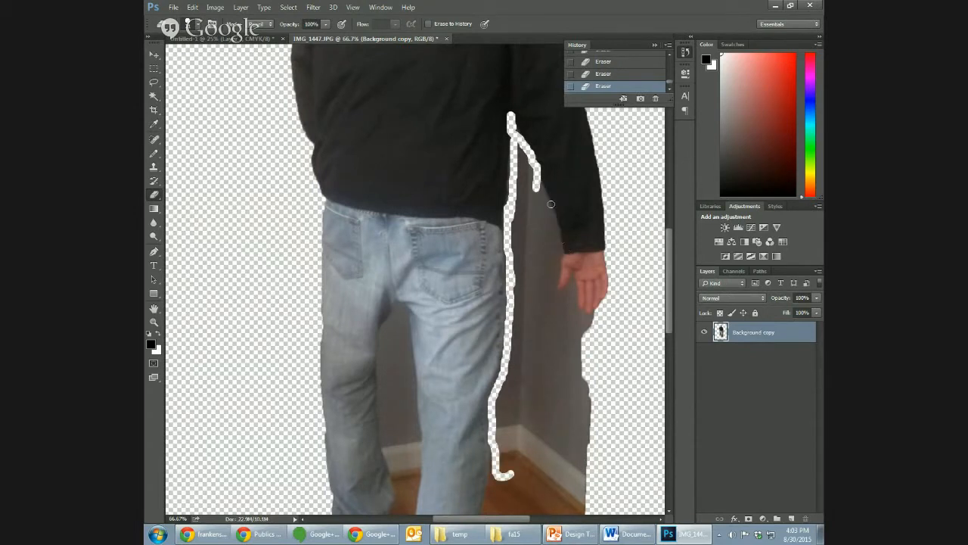
left_click_drag(545, 203, 556, 282)
- Switch the Eraser to Block mode and erase the wall closely around the right hand's thumb and fingertips at 200% zoom
key("ctrl+plus")
key("ctrl+plus")
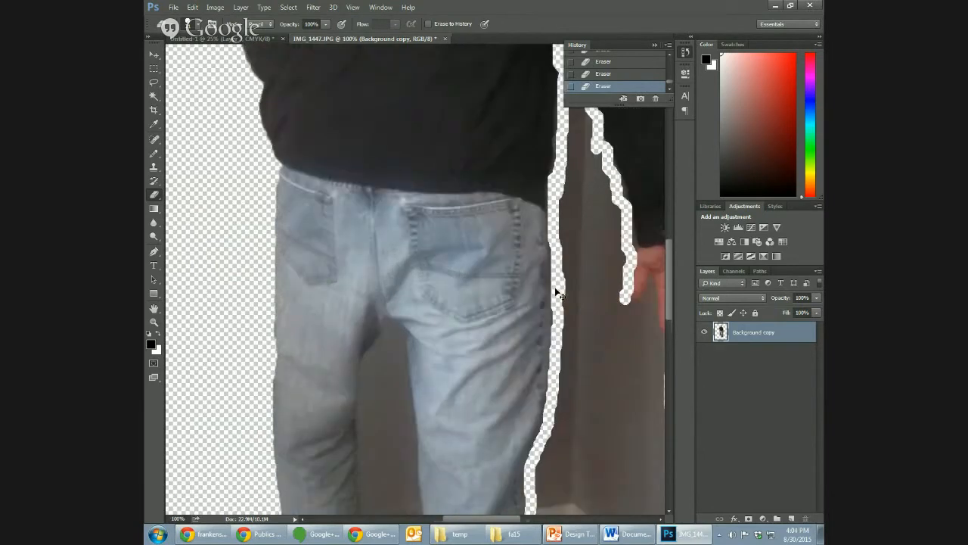
left_click_drag(494, 520, 538, 519)
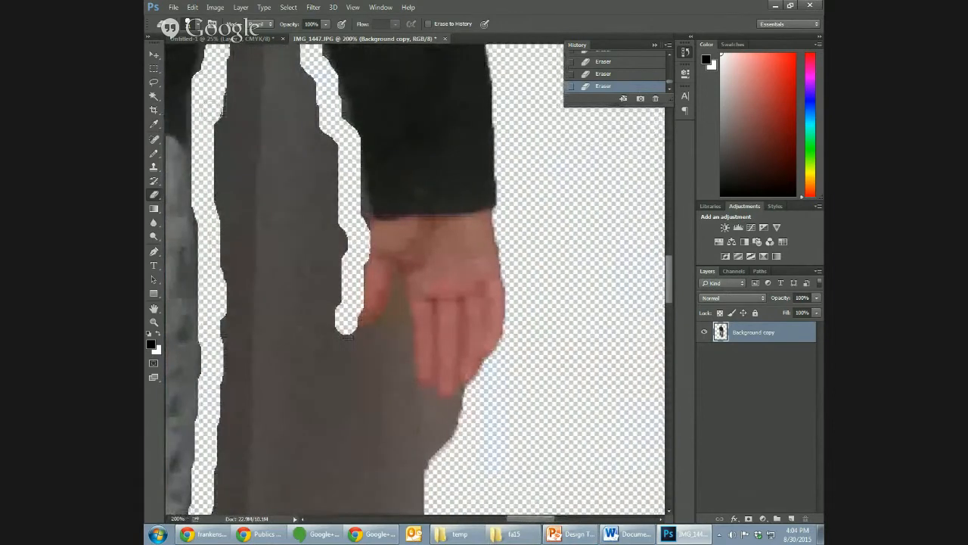
left_click(265, 25)
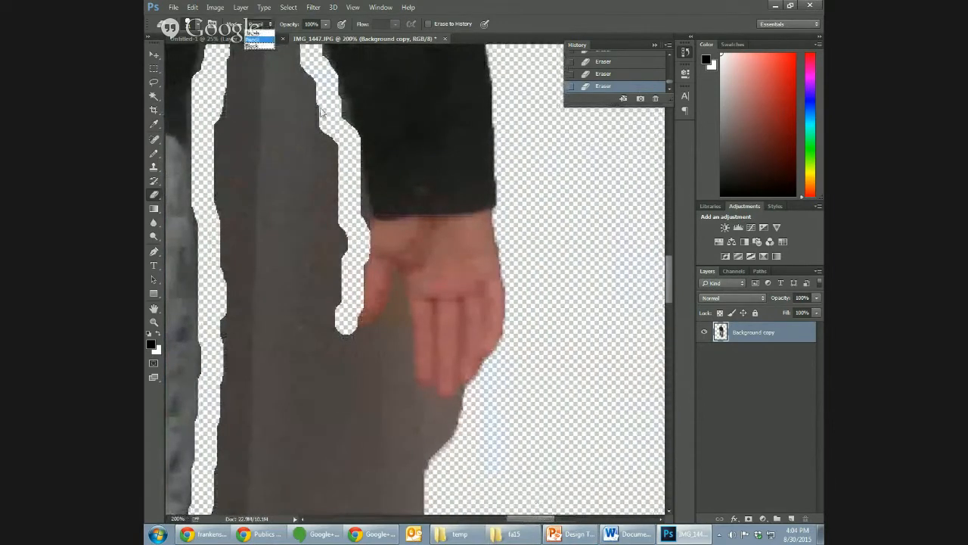
left_click(257, 46)
mouse_move(397, 274)
left_mouse_down()
mouse_move(387, 317)
mouse_move(367, 333)
mouse_move(407, 292)
mouse_move(400, 310)
mouse_move(411, 379)
mouse_move(429, 394)
mouse_move(468, 386)
left_mouse_up()
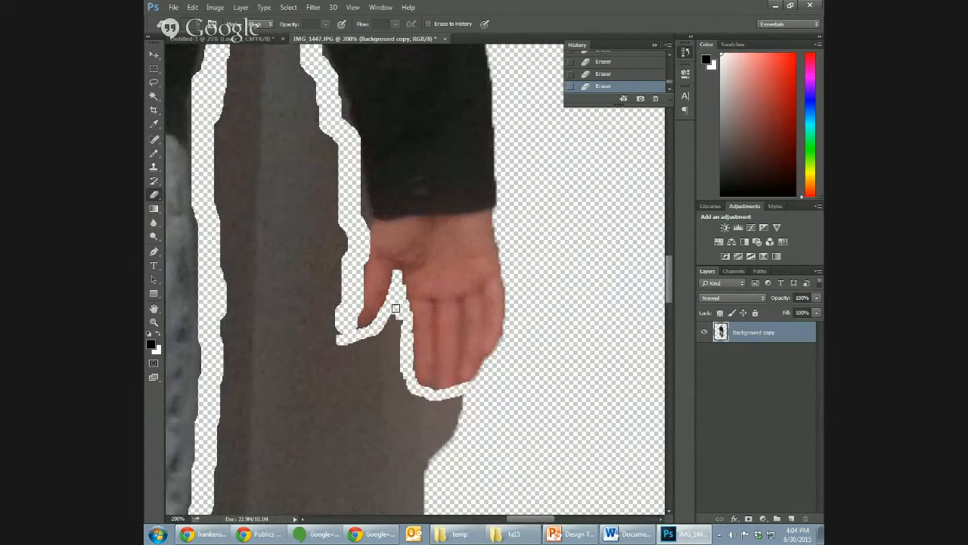
- Widen the erased strip below the thumb, and in Pencil mode erase outlines along the inner legs, right calf and shoe
mouse_move(396, 309)
left_mouse_down()
mouse_move(402, 334)
mouse_move(385, 331)
mouse_move(388, 318)
mouse_move(396, 331)
mouse_move(358, 351)
mouse_move(395, 323)
left_mouse_up()
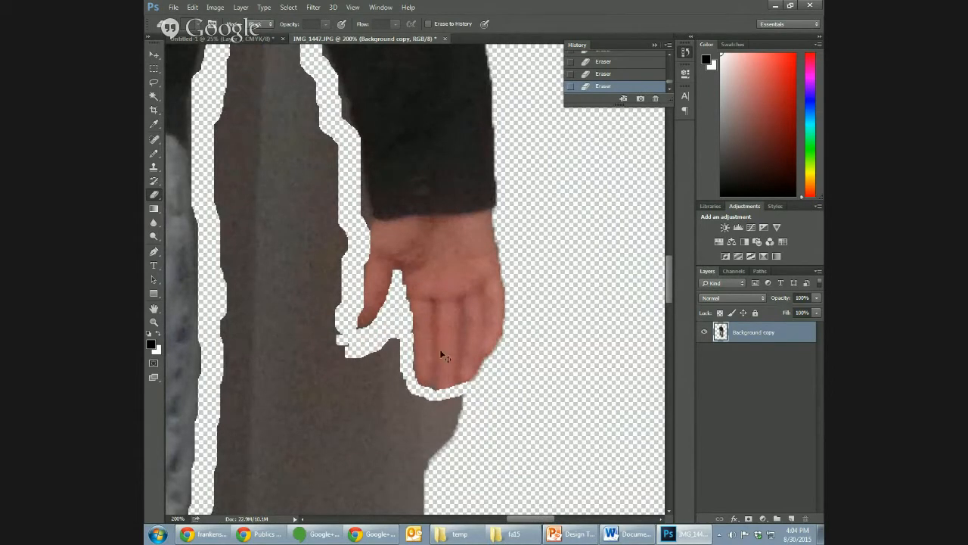
key("ctrl+minus")
key("ctrl+minus")
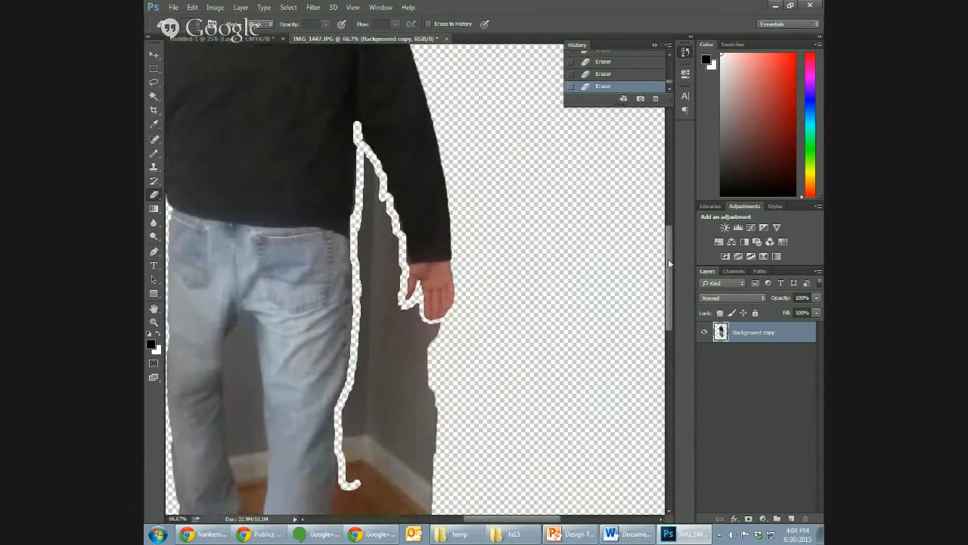
left_click_drag(668, 259, 668, 311)
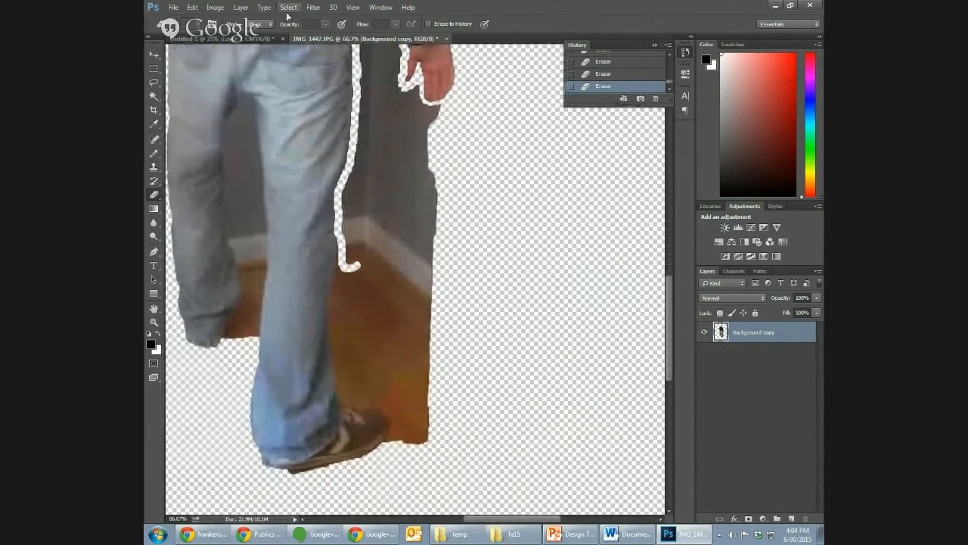
left_click(261, 24)
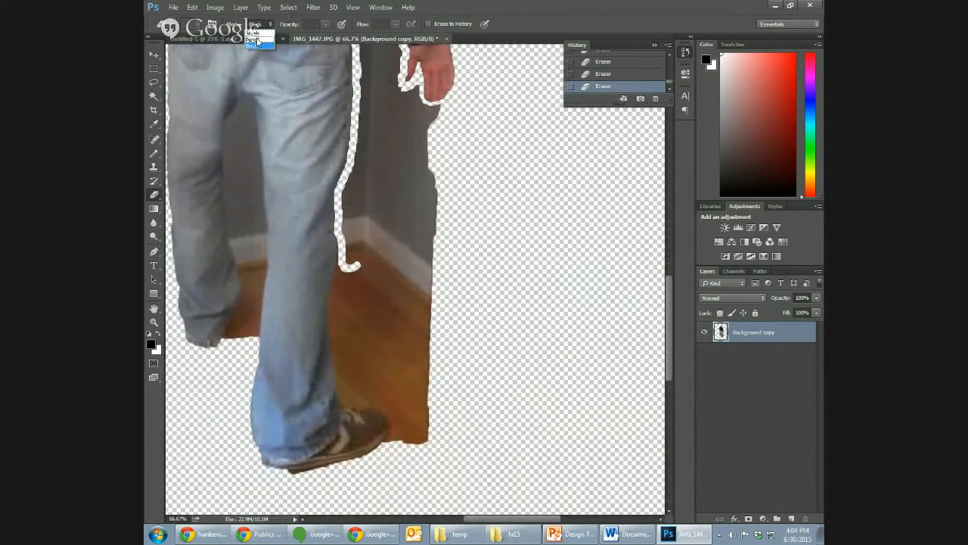
left_click(256, 39)
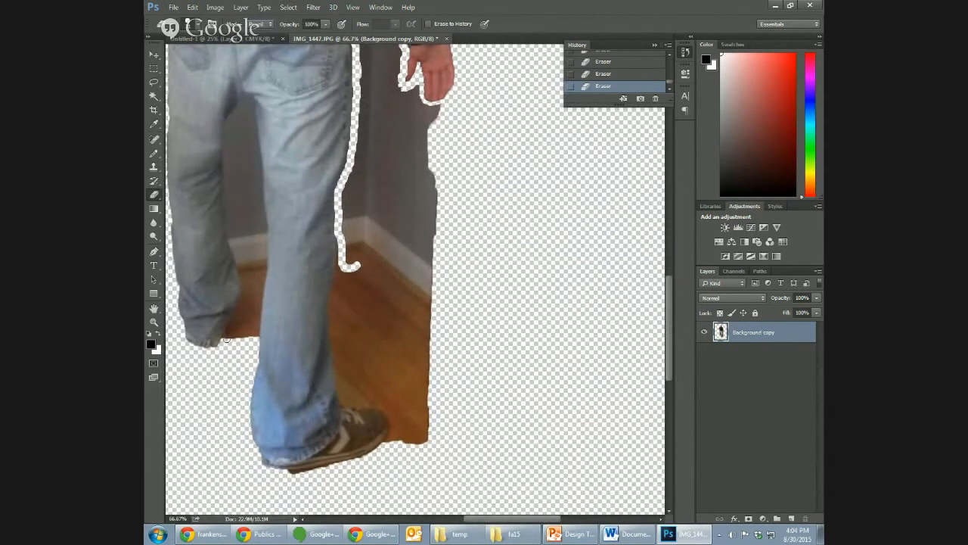
mouse_move(227, 339)
left_mouse_down()
mouse_move(250, 289)
mouse_move(228, 245)
mouse_move(223, 178)
mouse_move(230, 106)
mouse_move(245, 94)
mouse_move(258, 110)
mouse_move(268, 272)
mouse_move(255, 340)
mouse_move(257, 297)
mouse_move(249, 331)
left_mouse_up()
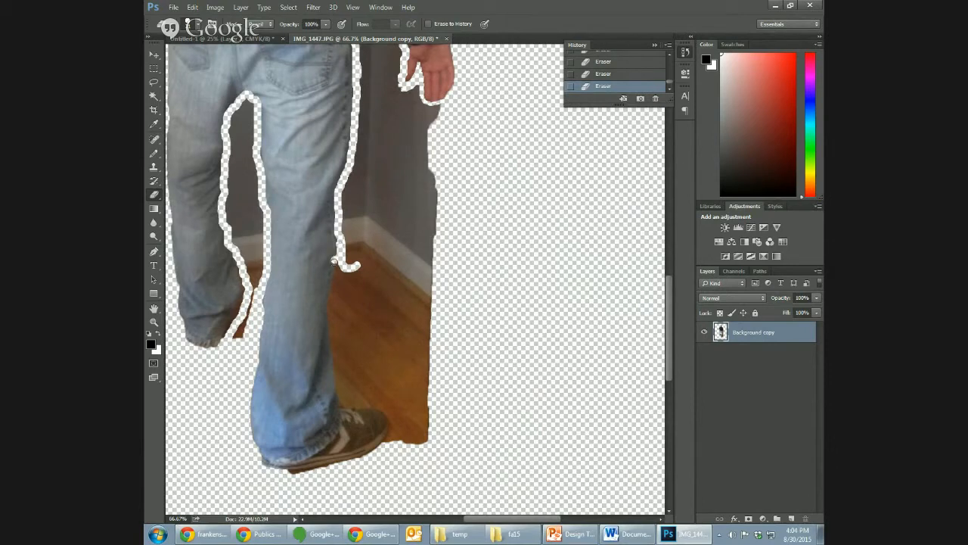
mouse_move(333, 261)
left_mouse_down()
mouse_move(329, 326)
mouse_move(339, 404)
mouse_move(391, 417)
mouse_move(385, 448)
mouse_move(277, 478)
left_mouse_up()
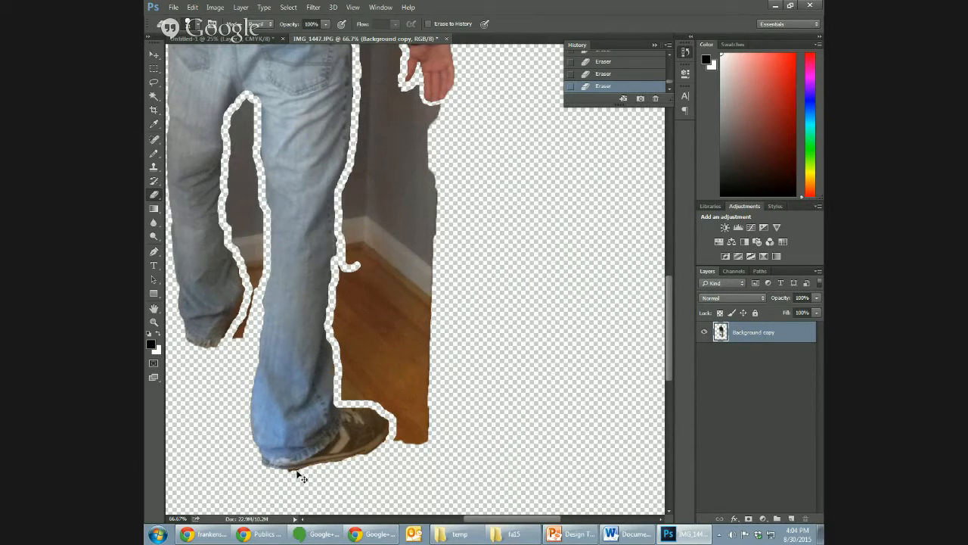
- Select the wall beside the right leg with the Magic Wand at tolerance 50 and delete it
key("ctrl+minus")
key("ctrl+minus")
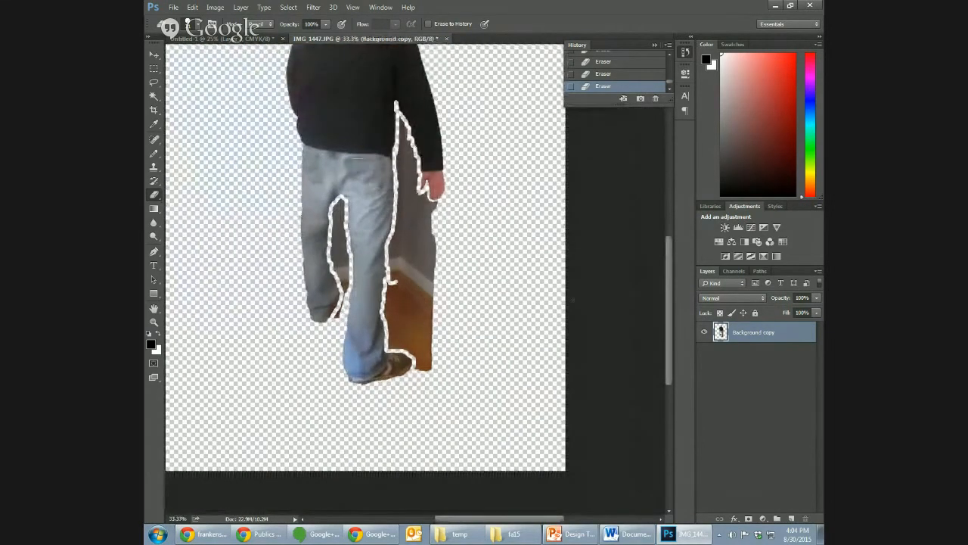
left_click_drag(663, 309, 670, 266)
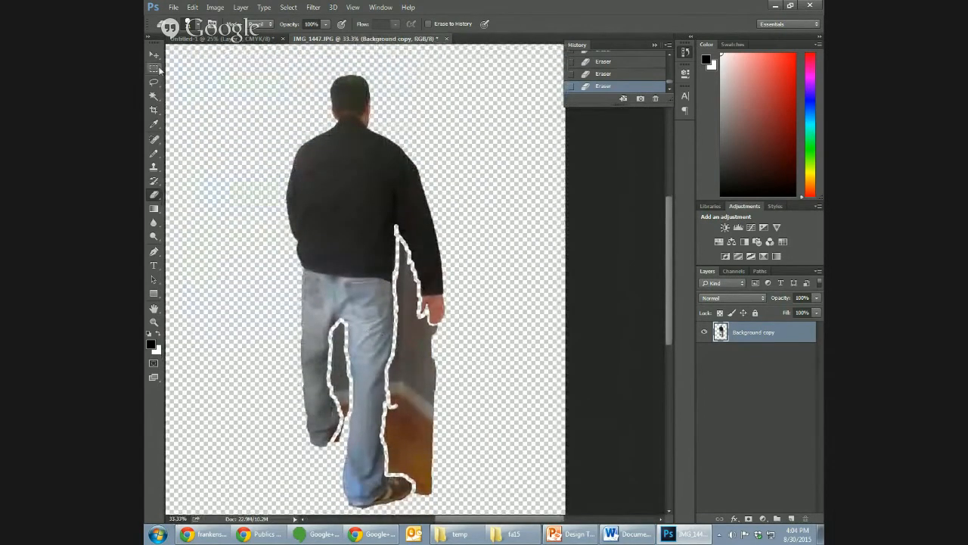
left_click_drag(154, 96, 203, 106)
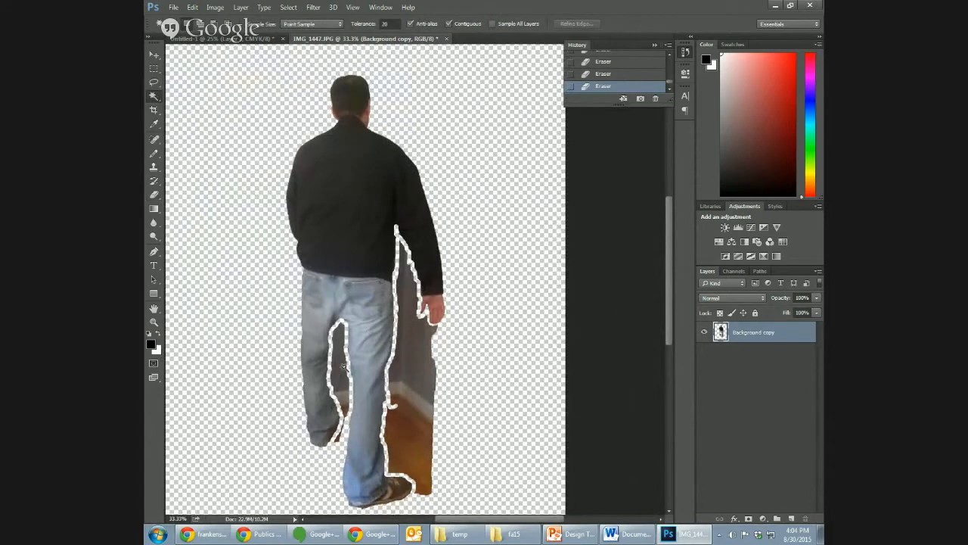
left_click(340, 378)
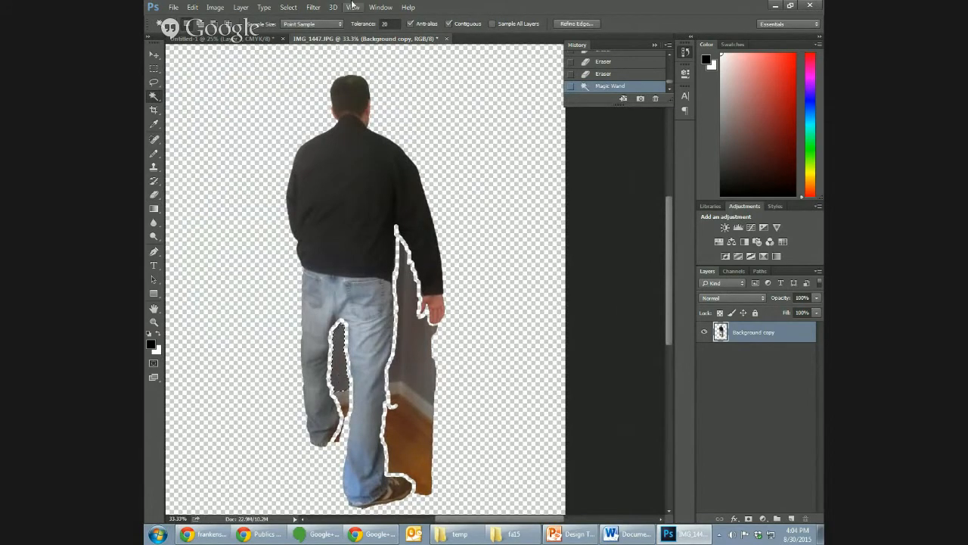
left_click(360, 25)
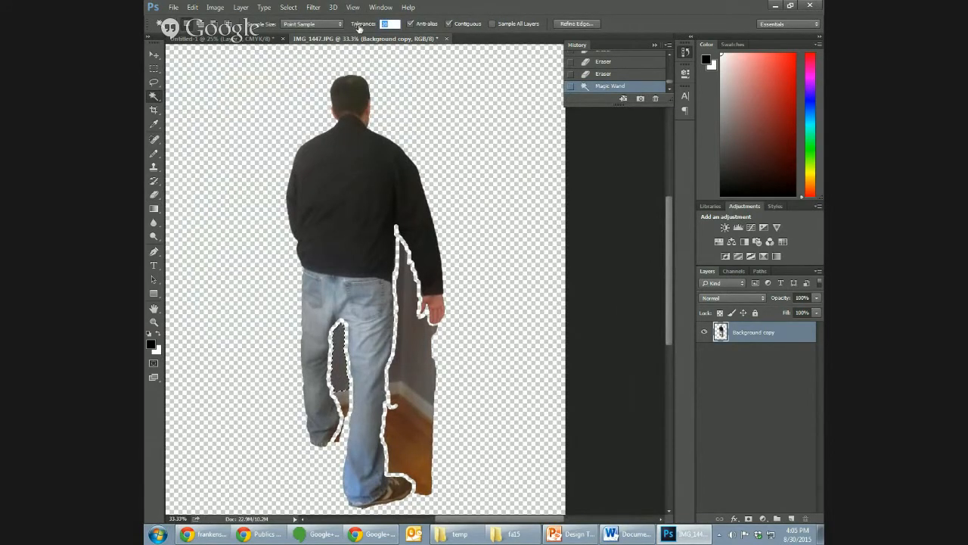
type("50")
left_click(413, 353)
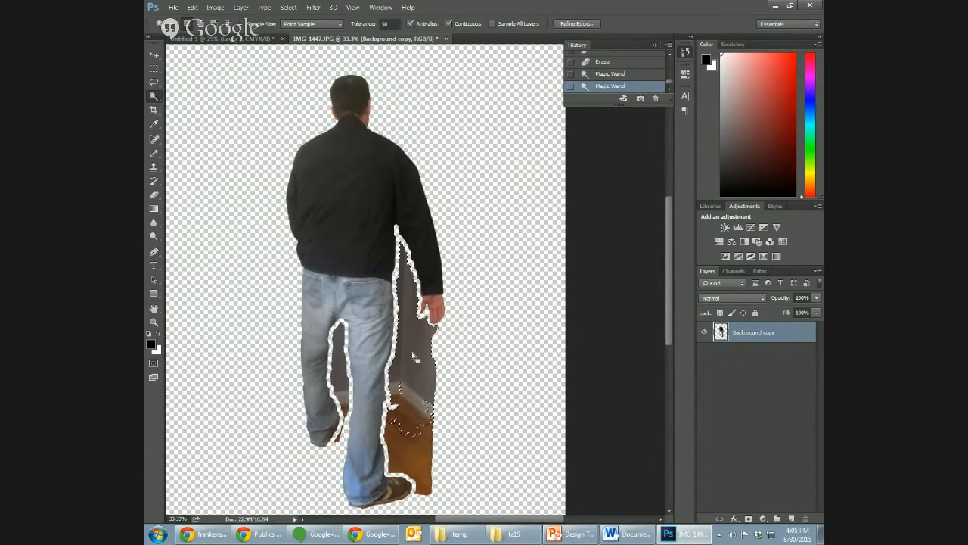
key("Delete")
- Delete the wooden floor beside the front shoe and the background between the legs, and clear the selection
left_click(422, 457)
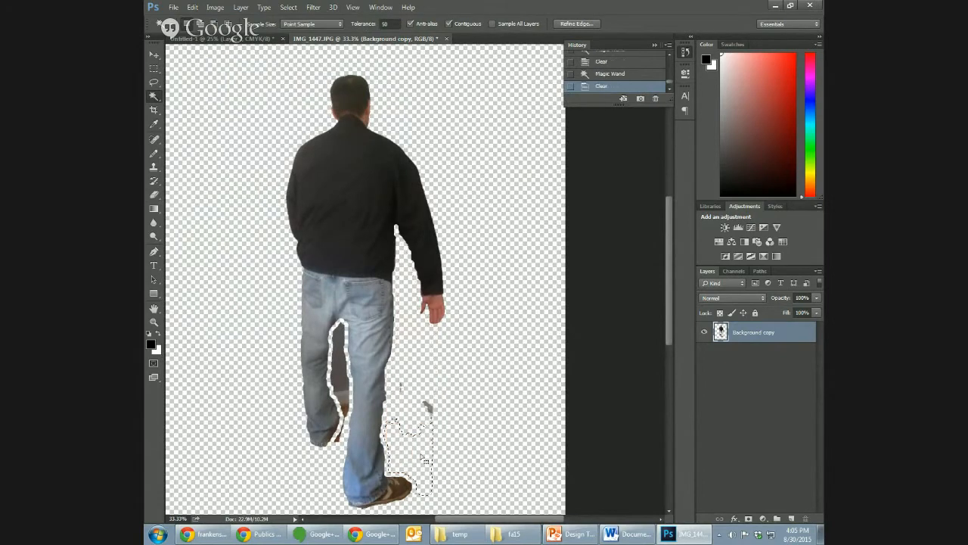
key("Delete")
left_click(340, 386)
key("Delete")
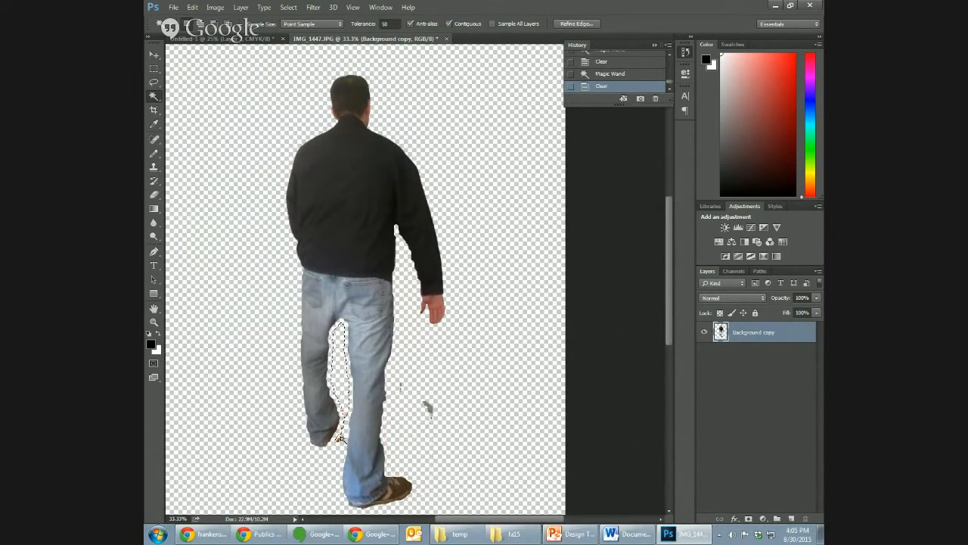
left_click(312, 484)
key("ctrl+d")
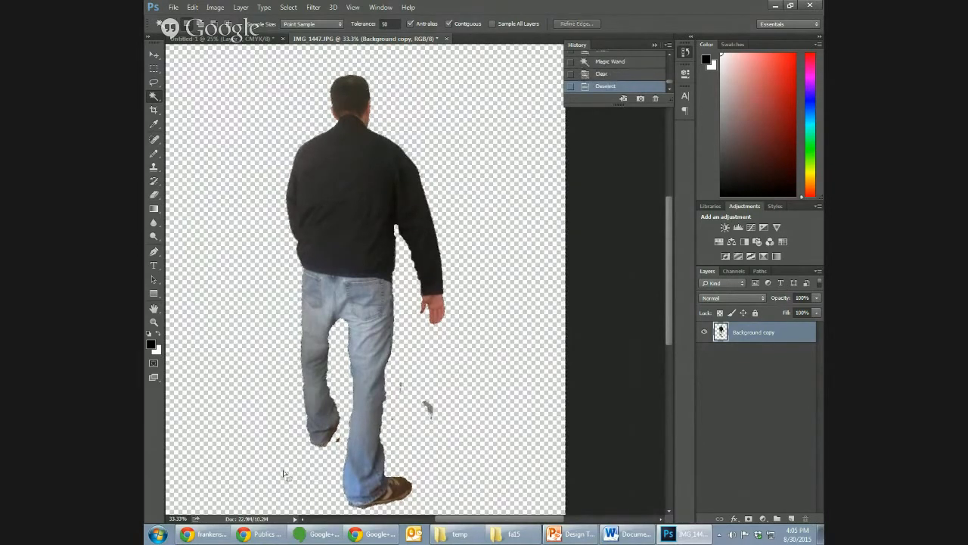
- Erase the leftover specks near the rear shoe and beside the right leg, using the Eraser's Pencil and Block modes
left_click(156, 196)
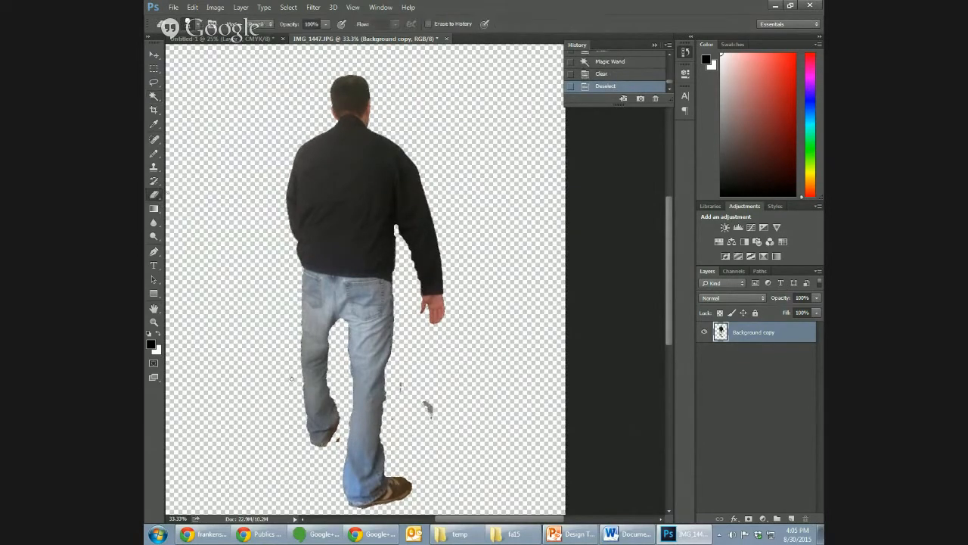
left_click(341, 437)
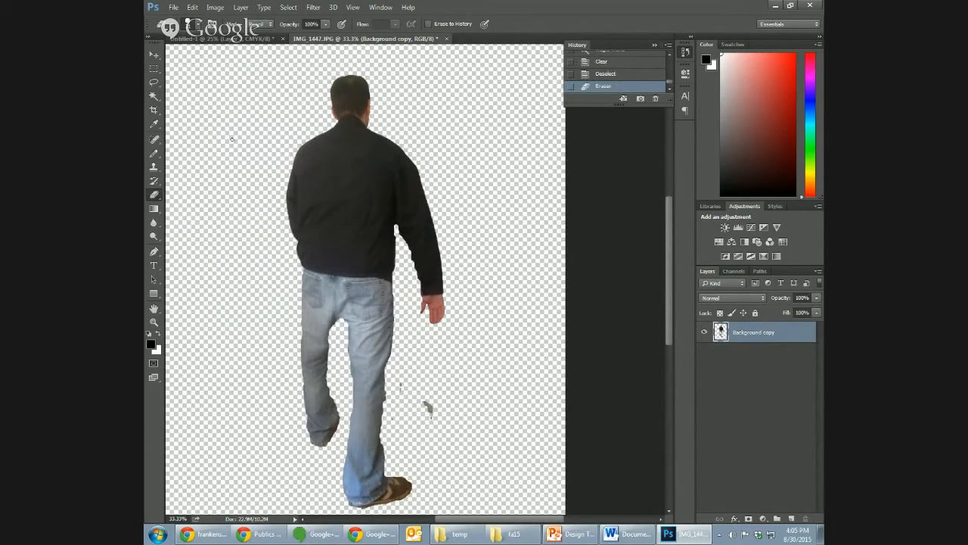
left_click(263, 24)
left_click(410, 395)
left_click(263, 24)
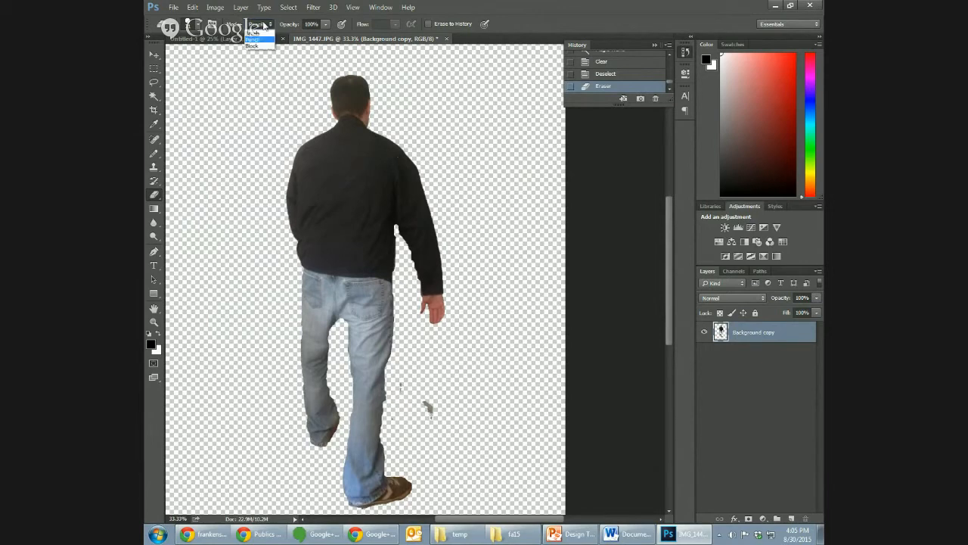
left_click(261, 48)
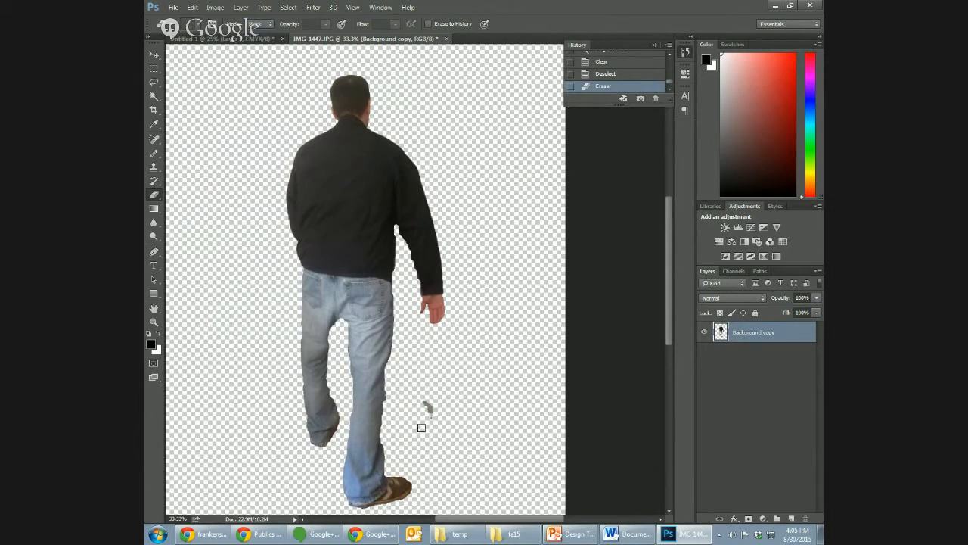
left_click_drag(422, 427, 426, 411)
left_click(393, 398)
left_click(388, 400)
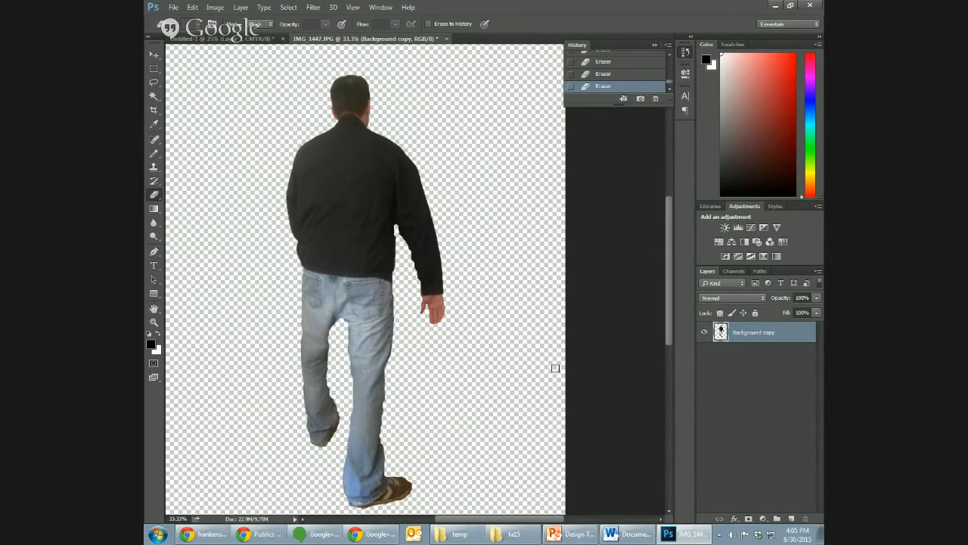
- Copy the whole cut-out figure and paste it into the Untitled-1 cover document as a new layer
key("ctrl+a")
left_click(227, 38)
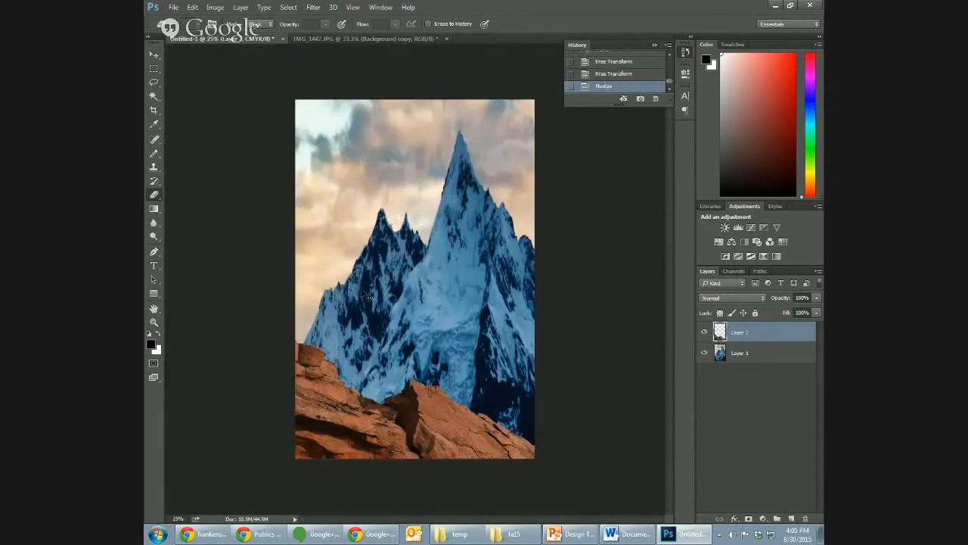
key("ctrl+v")
key("v")
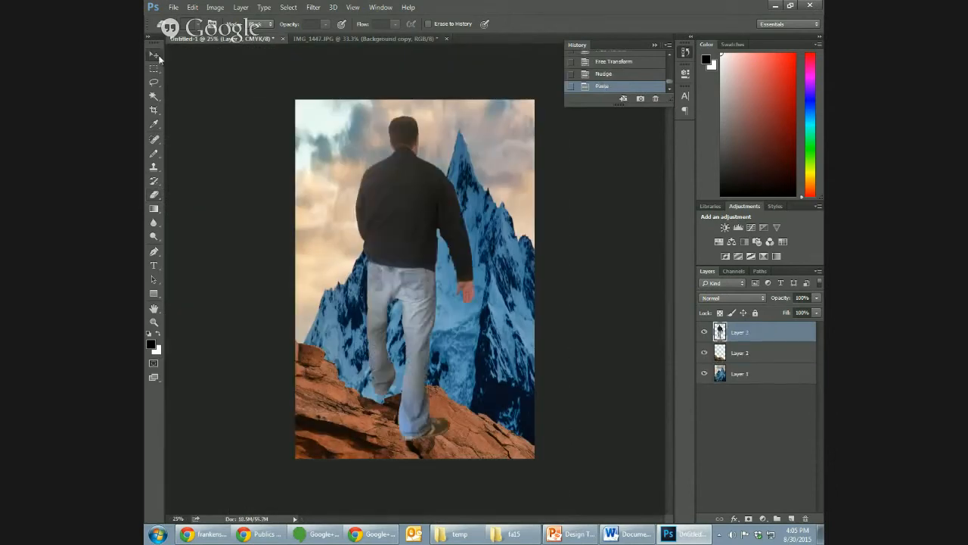
- Scale the pasted figure down to a small hiker and place him on the red rock slope beneath the main peak
left_click(193, 7)
mouse_move(227, 225)
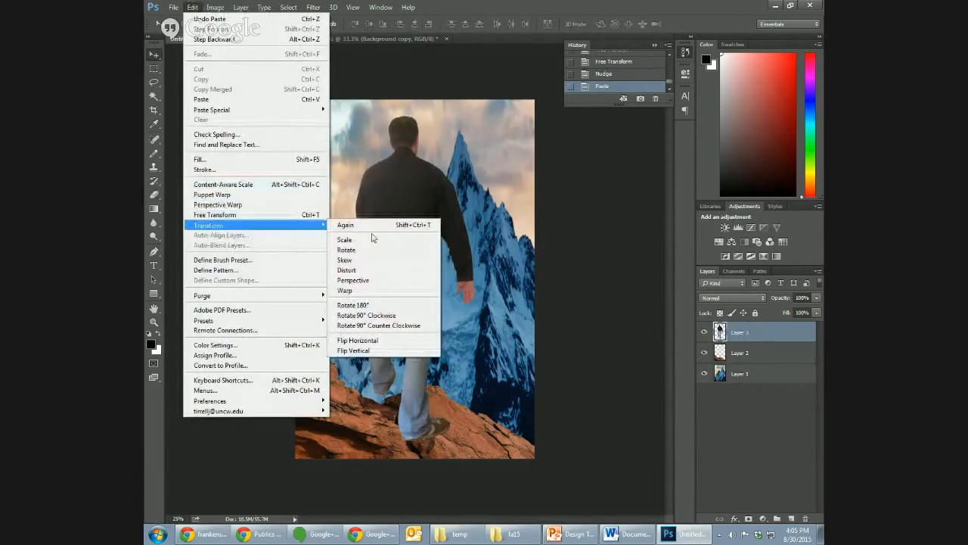
left_click(373, 240)
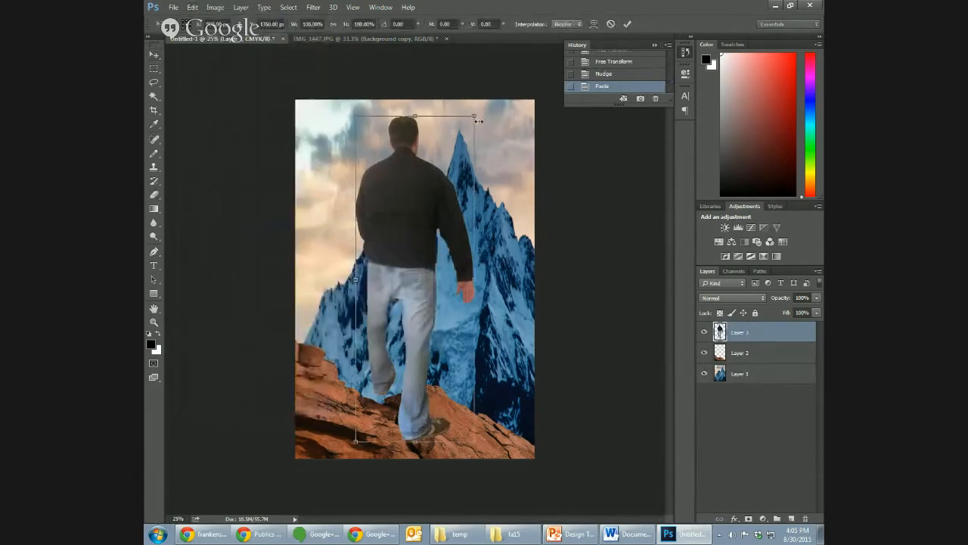
left_click_drag(474, 117, 467, 379)
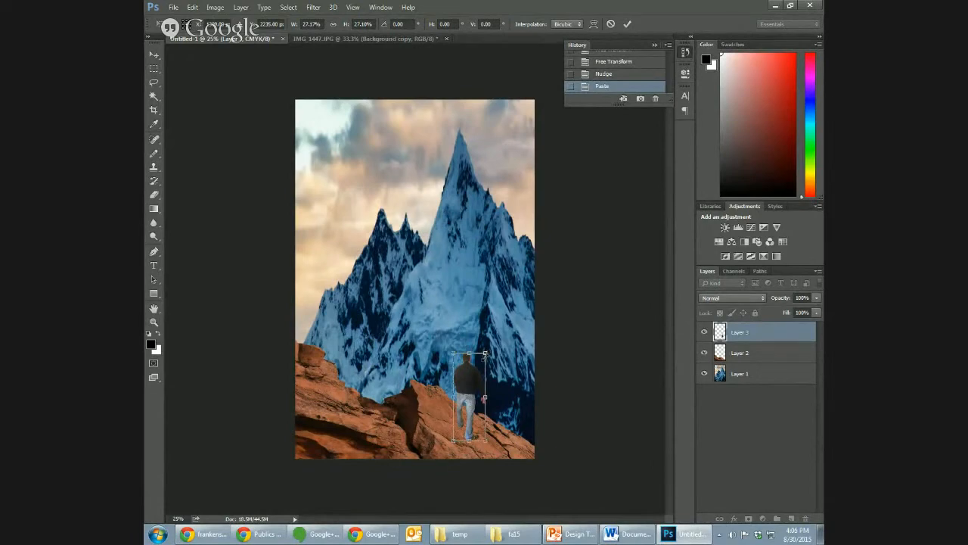
left_click_drag(485, 353, 467, 400)
key("Return")
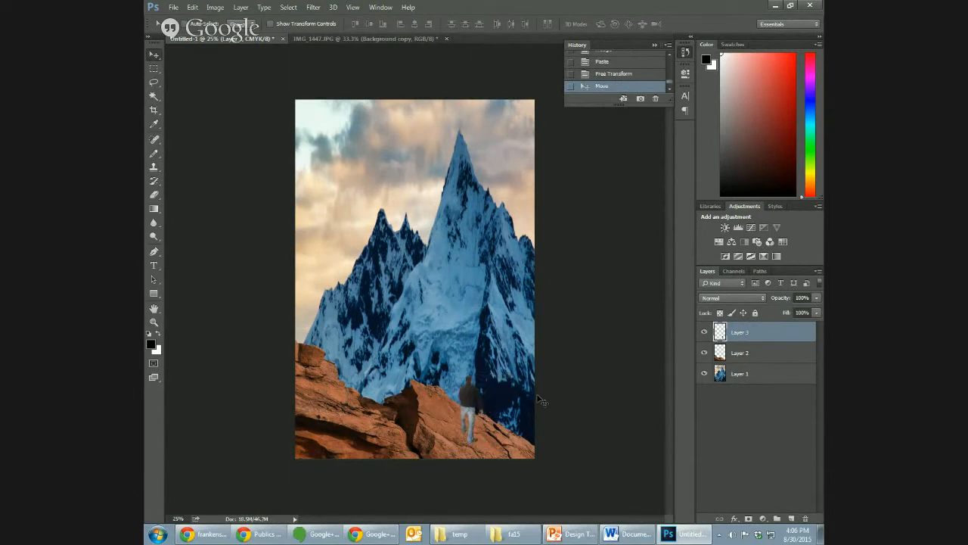
- Flip the figure on Layer 3 horizontally
key("ctrl+plus")
key("ctrl+plus")
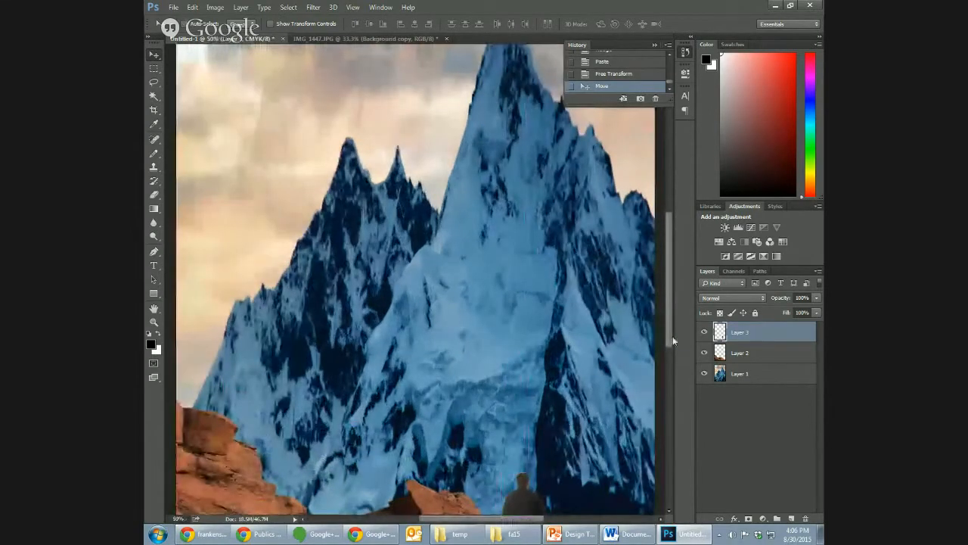
left_click_drag(672, 336, 670, 384)
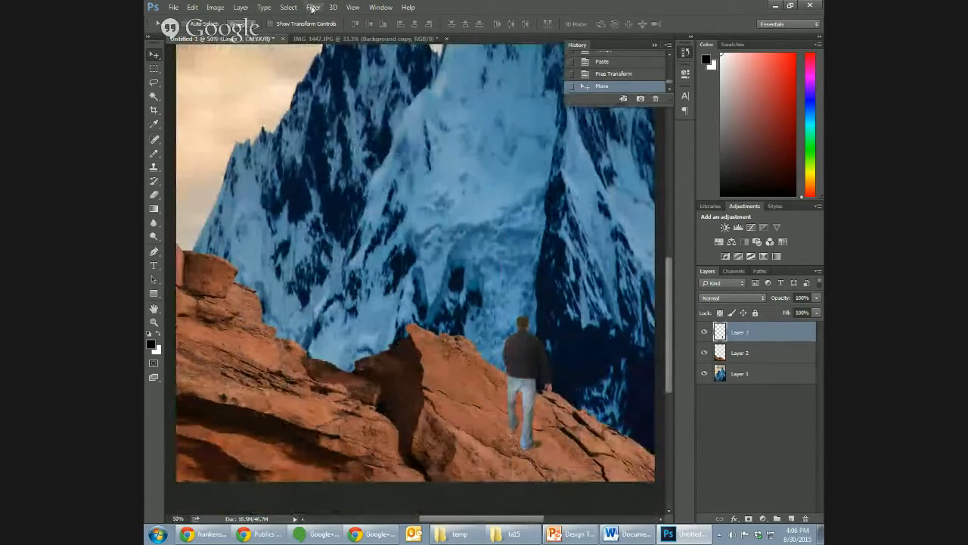
left_click(216, 8)
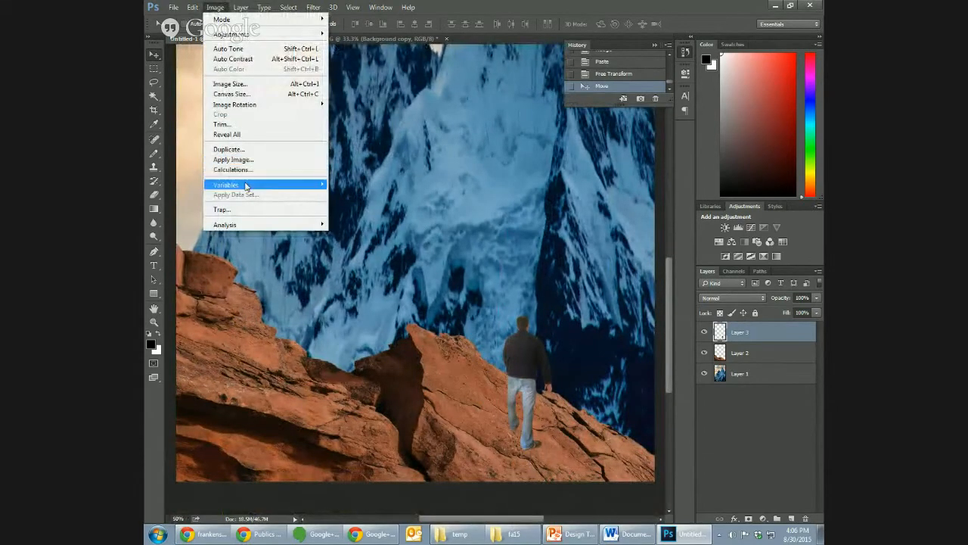
mouse_move(193, 7)
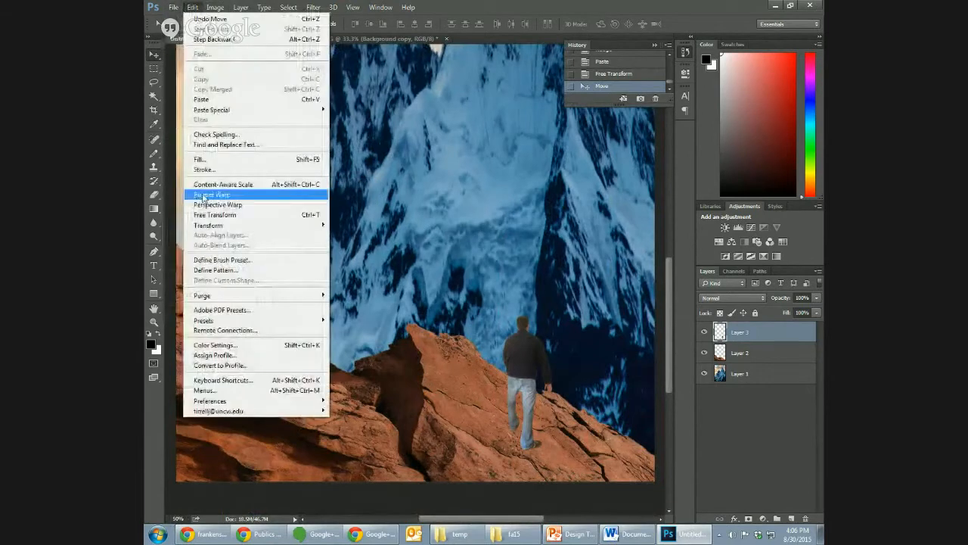
mouse_move(242, 225)
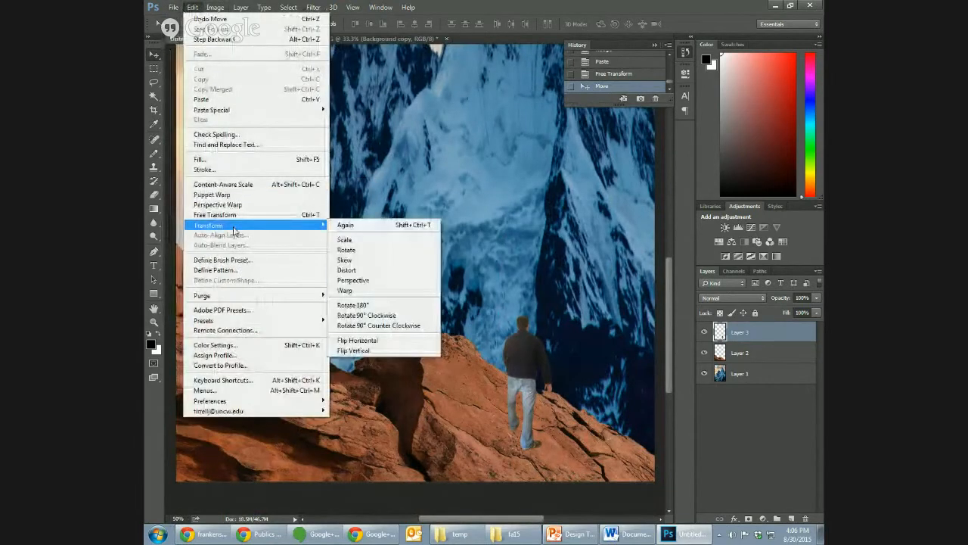
left_click(392, 341)
- Move the flipped figure slightly down the red rocks so his feet rest on the slope
left_click_drag(550, 344, 539, 350)
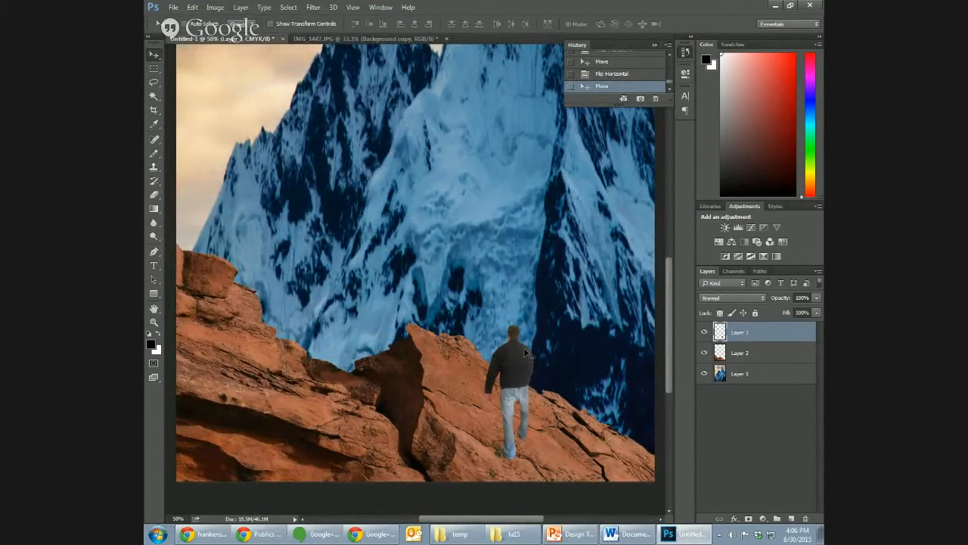
mouse_move(527, 372)
left_mouse_down()
mouse_move(522, 361)
mouse_move(533, 368)
left_mouse_up()
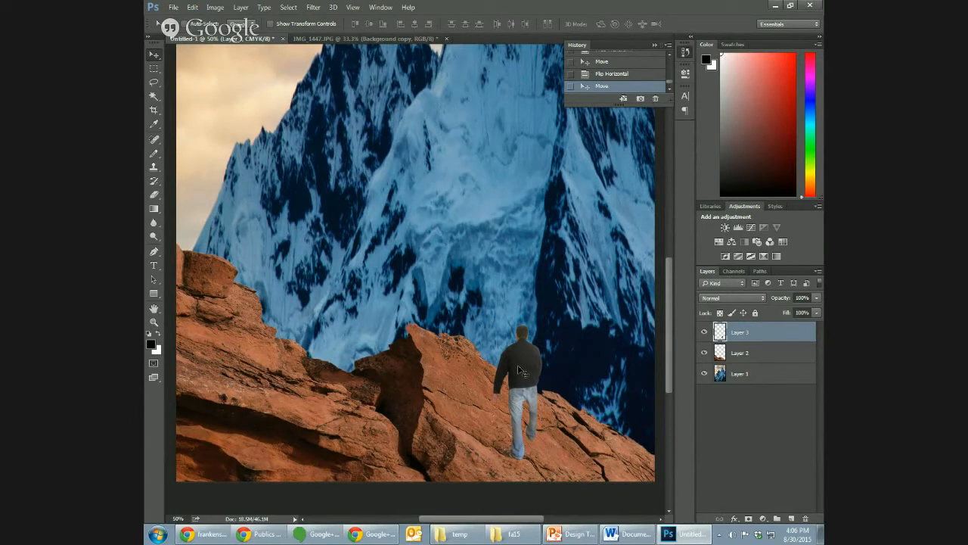
left_click_drag(517, 364, 518, 370)
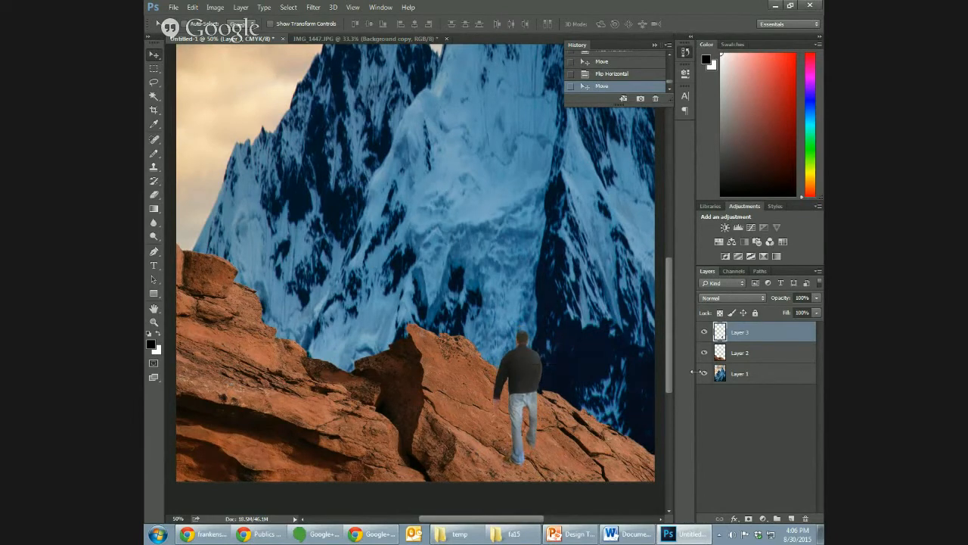
key("ctrl+minus")
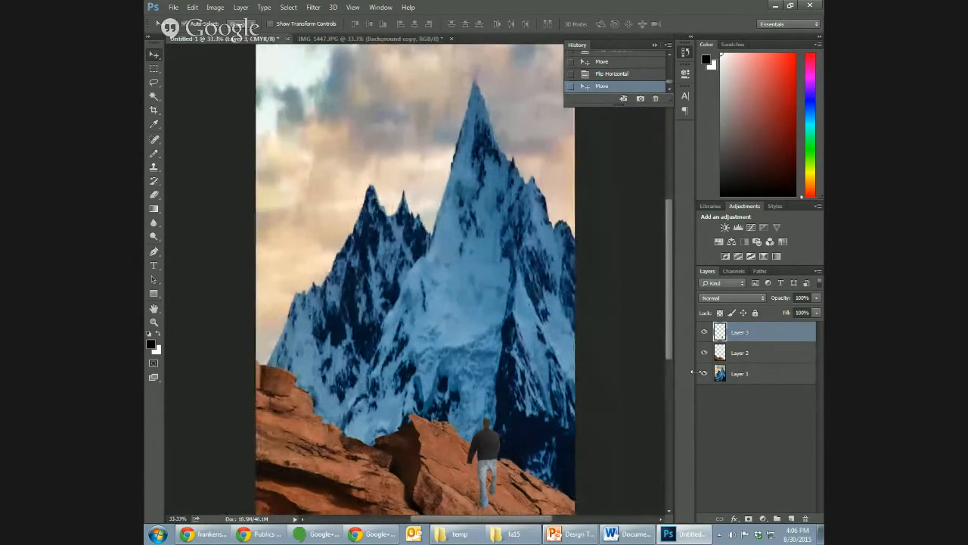
- Nudge the hiker on Layer 3 slightly up and to the right along the red rock slope
key("ctrl+minus")
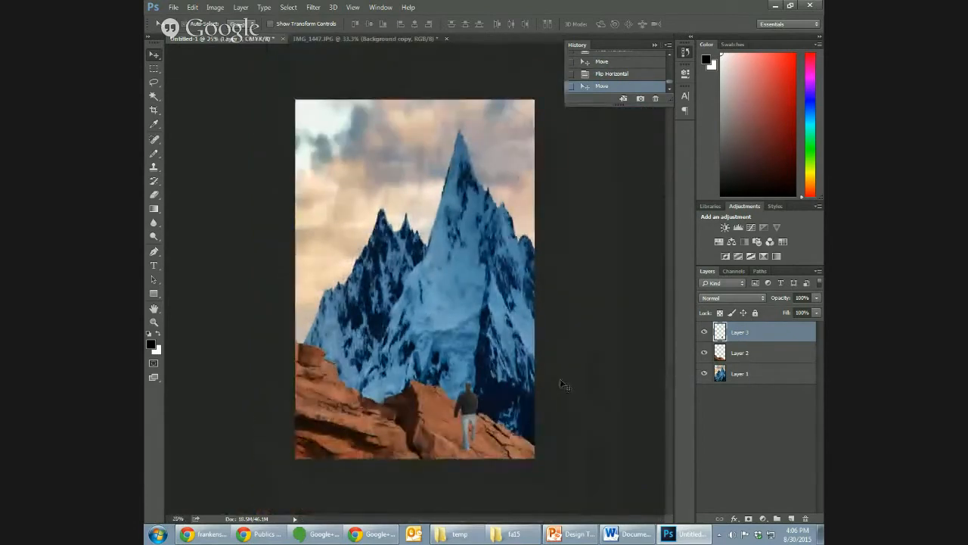
left_click_drag(475, 409, 477, 405)
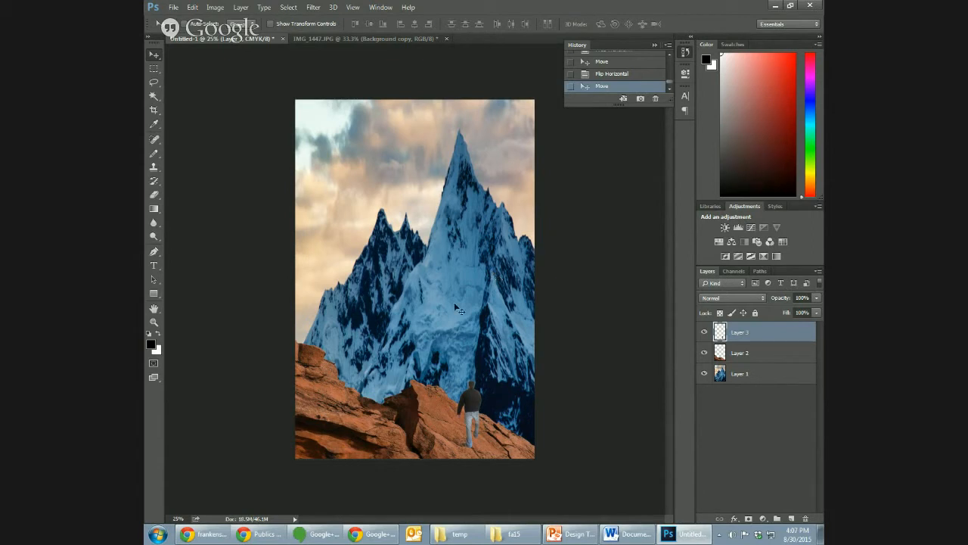
- Apply Levels to the mountain on Layer 1, setting the Cyan channel's midtone input level to 0.90
left_click(765, 374)
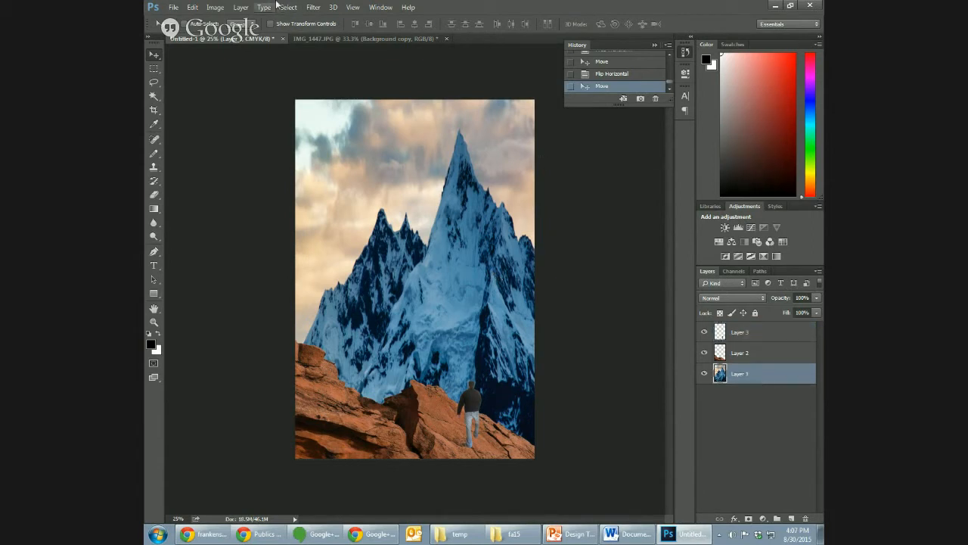
left_click(215, 8)
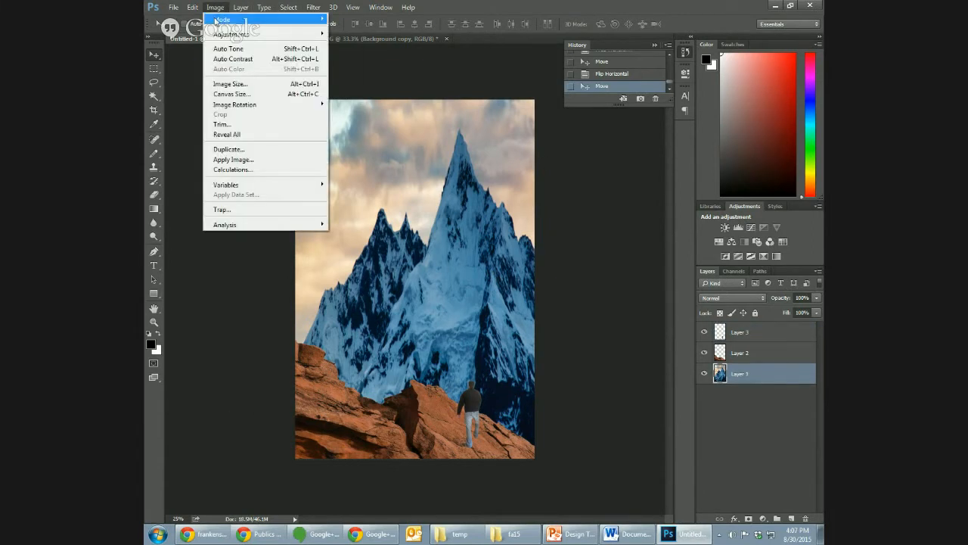
mouse_move(215, 35)
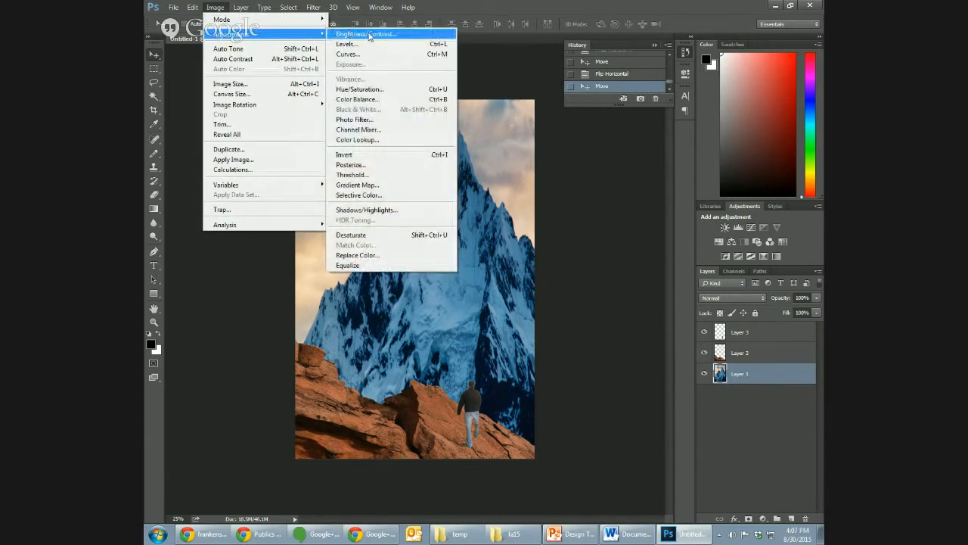
left_click(368, 44)
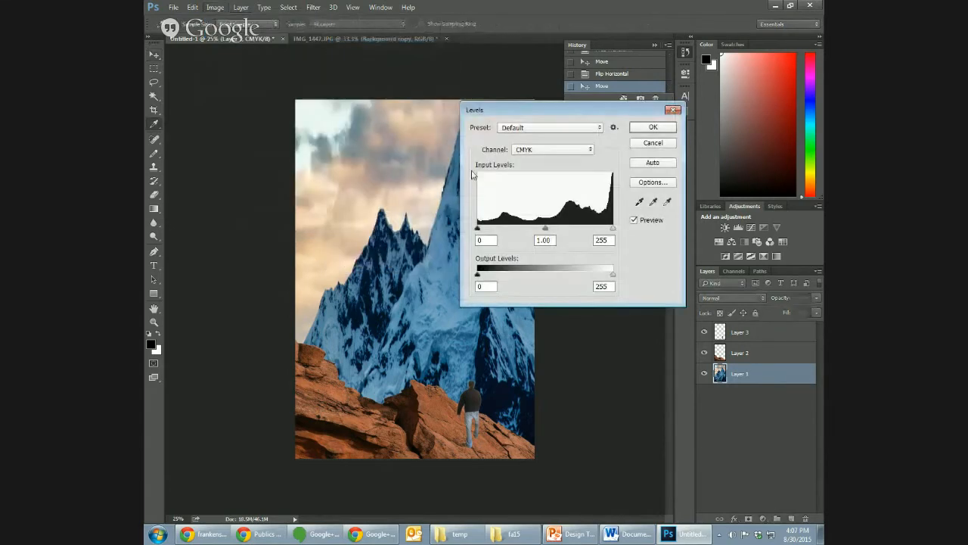
mouse_move(552, 231)
left_mouse_down()
mouse_move(568, 232)
mouse_move(545, 234)
left_mouse_up()
left_click(561, 151)
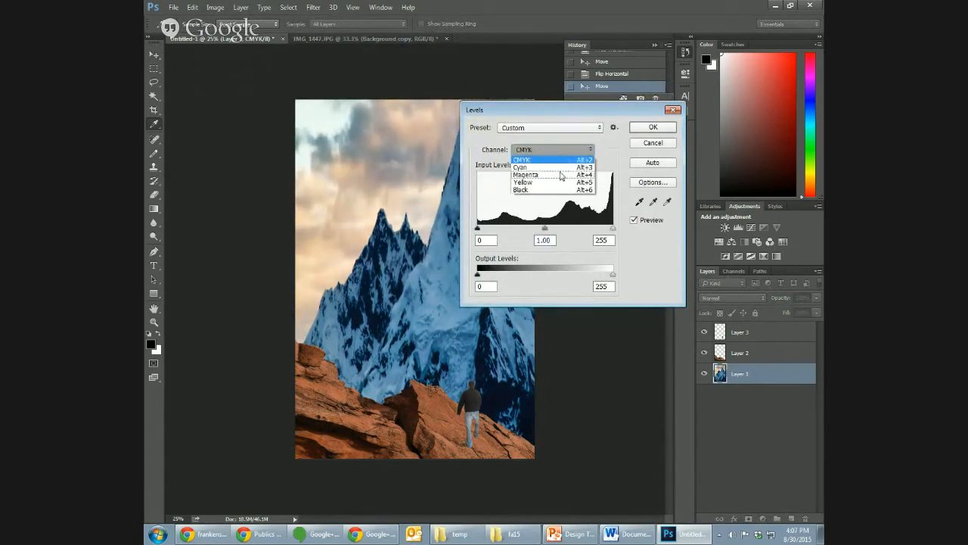
left_click(560, 167)
mouse_move(546, 228)
left_mouse_down()
mouse_move(569, 228)
mouse_move(550, 231)
left_mouse_up()
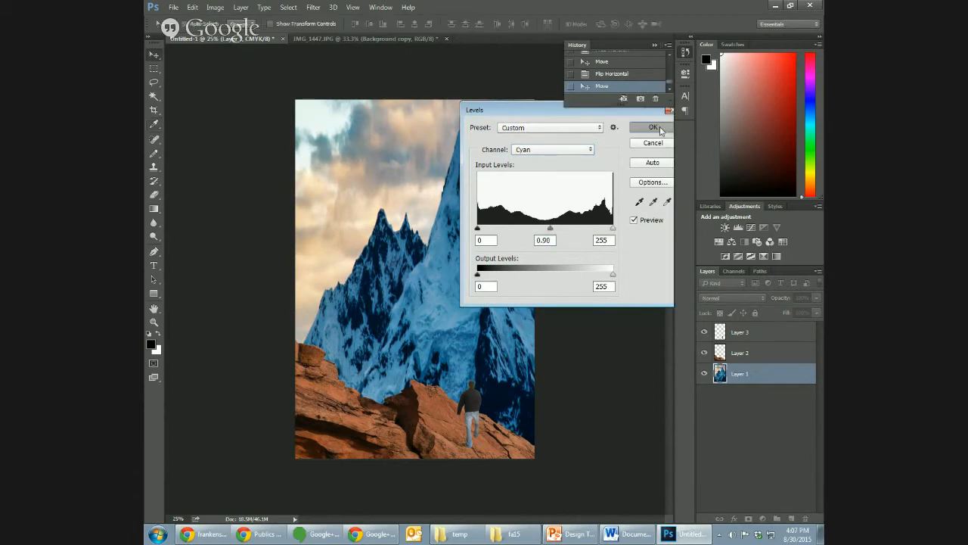
left_click(653, 126)
- Apply Brightness/Contrast to the red rocks on Layer 2 with brightness 20 and strongly raised contrast
left_click(751, 355)
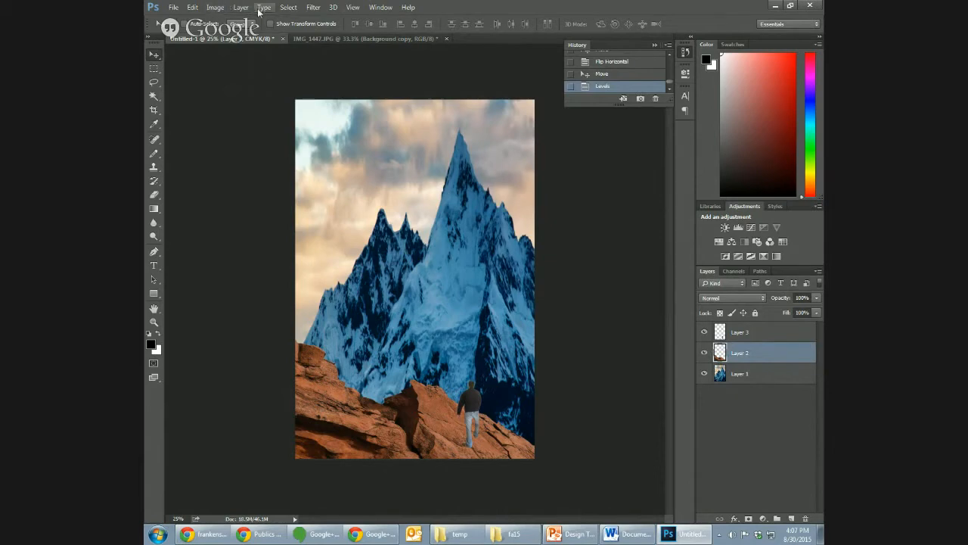
left_click(241, 7)
mouse_move(217, 21)
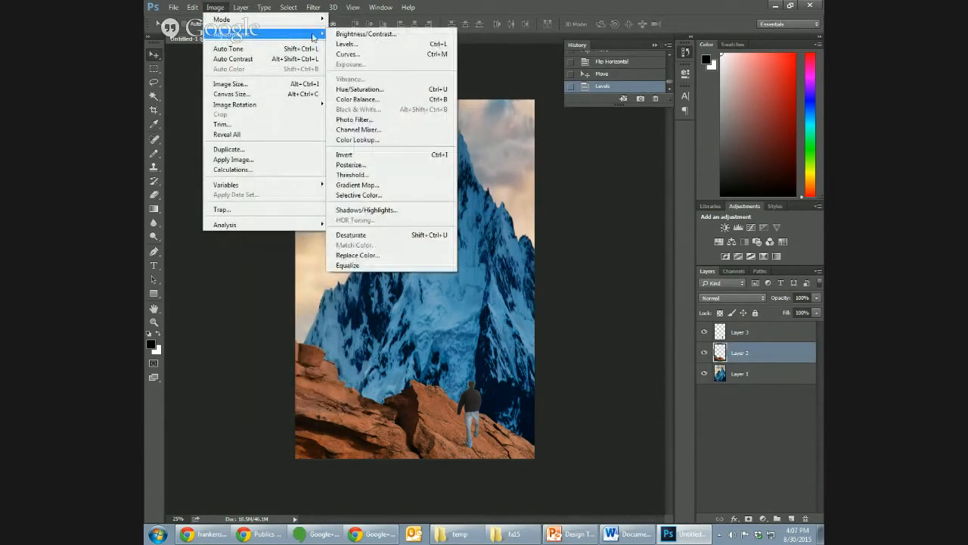
left_click(367, 34)
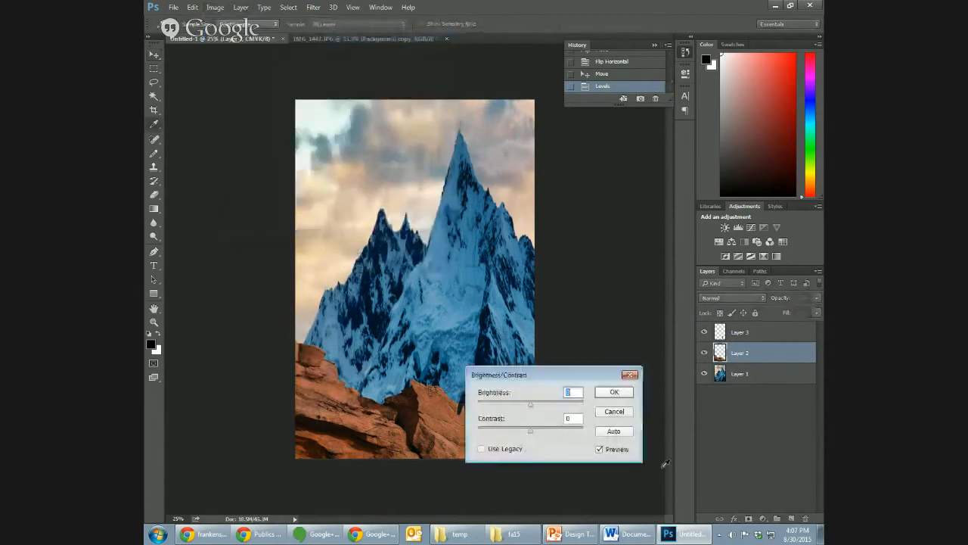
left_click_drag(593, 379, 537, 260)
left_click_drag(482, 289, 491, 288)
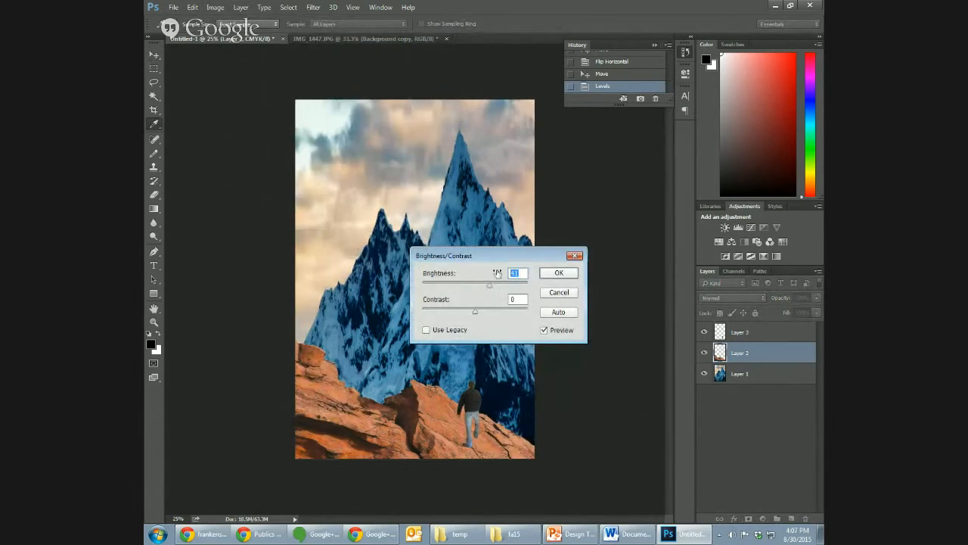
type("40")
left_click_drag(476, 313, 503, 317)
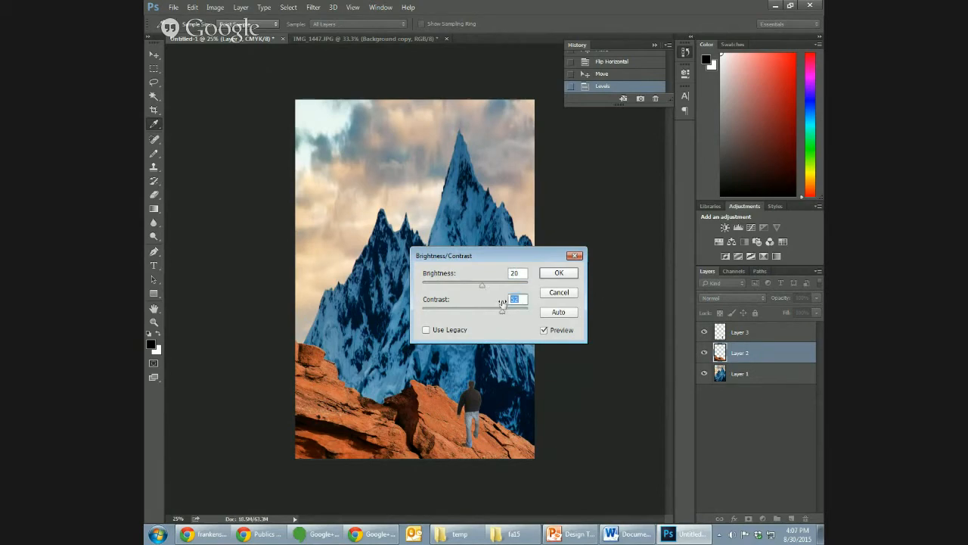
left_click(559, 272)
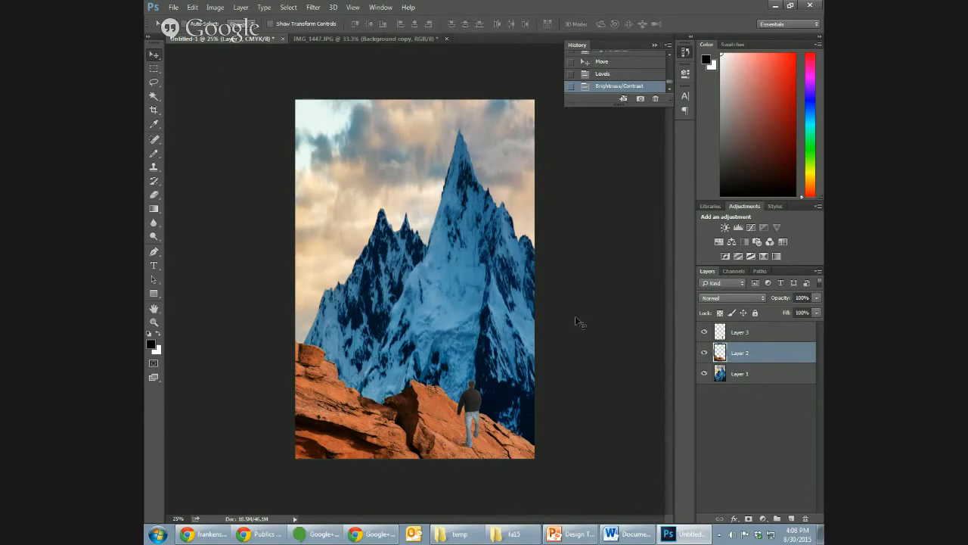
- Select Layer 1 and convert the cover document to RGB Color without merging its layers
left_click(786, 391)
left_click(781, 378)
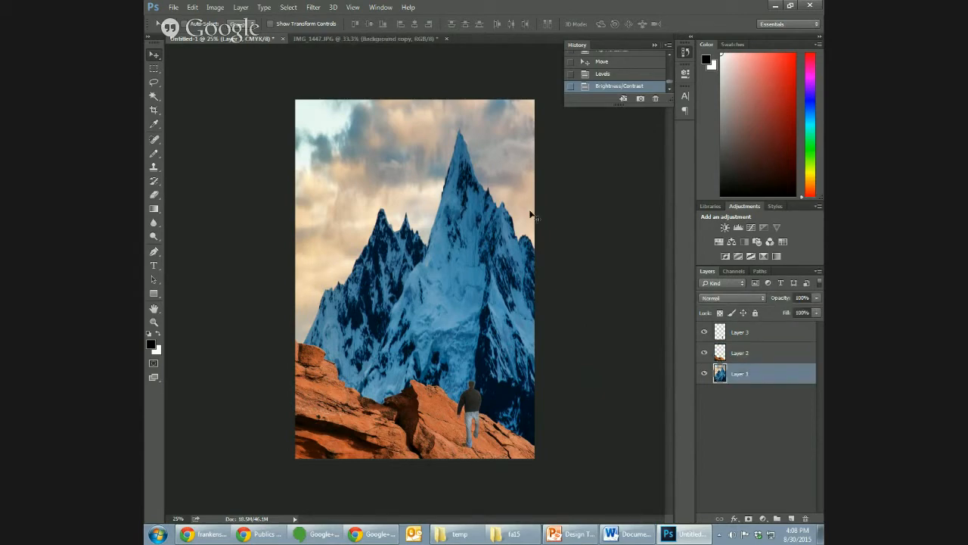
left_click(314, 7)
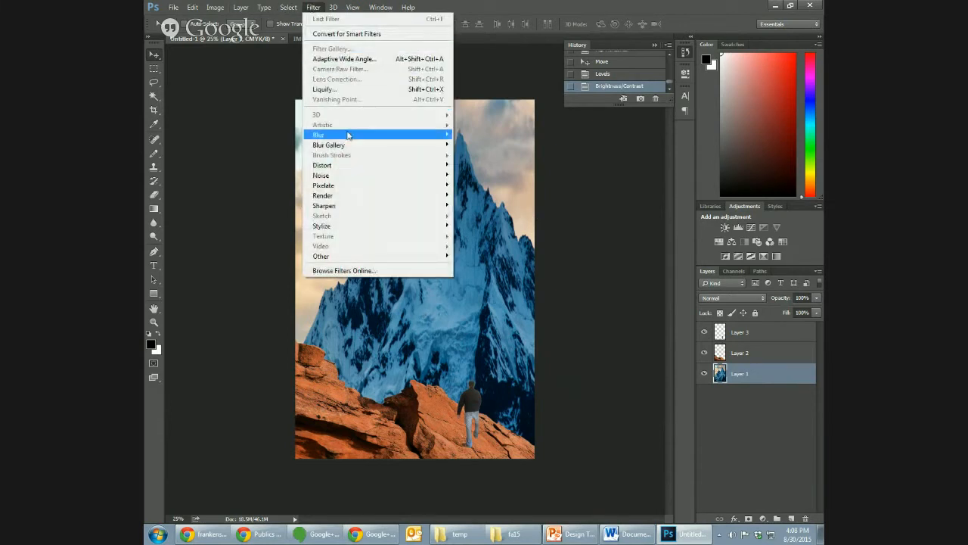
left_click(252, 81)
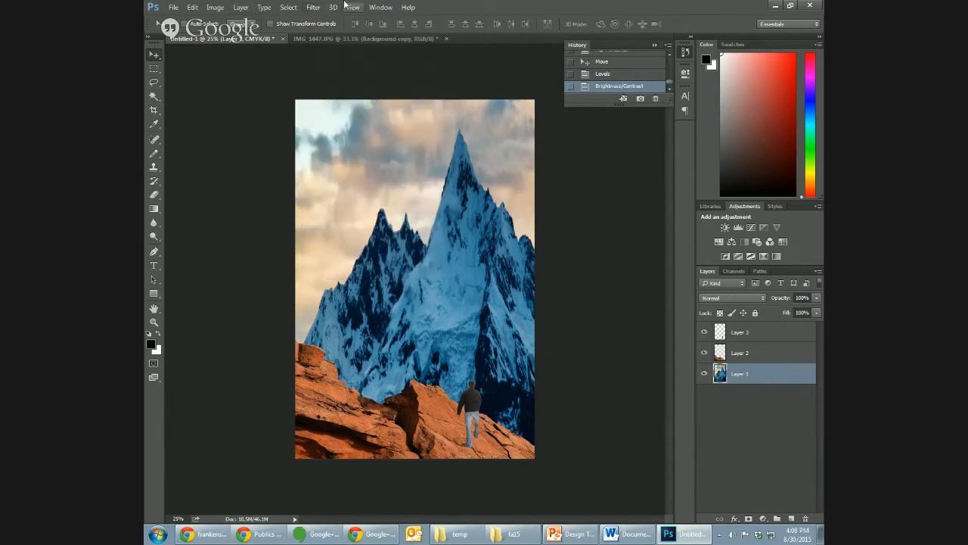
left_click(215, 8)
mouse_move(223, 35)
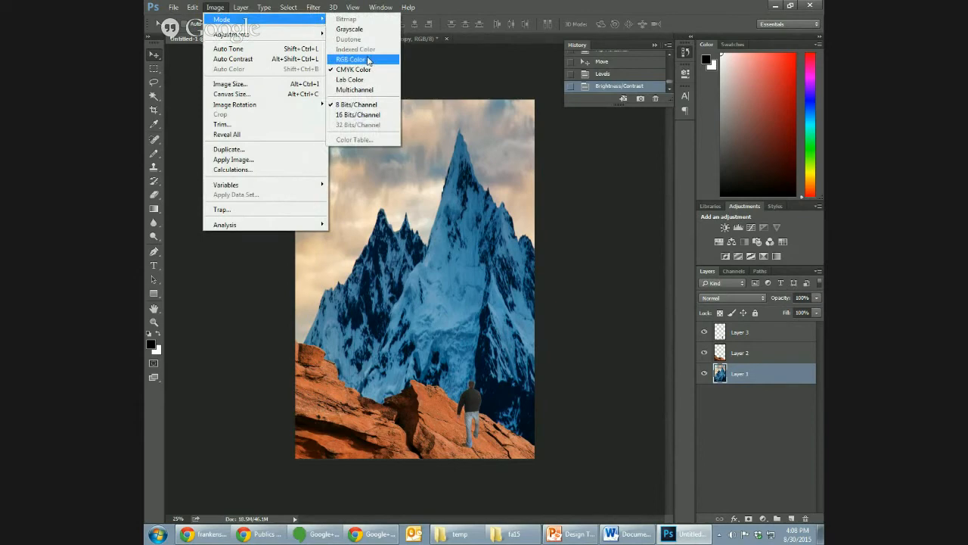
left_click(368, 59)
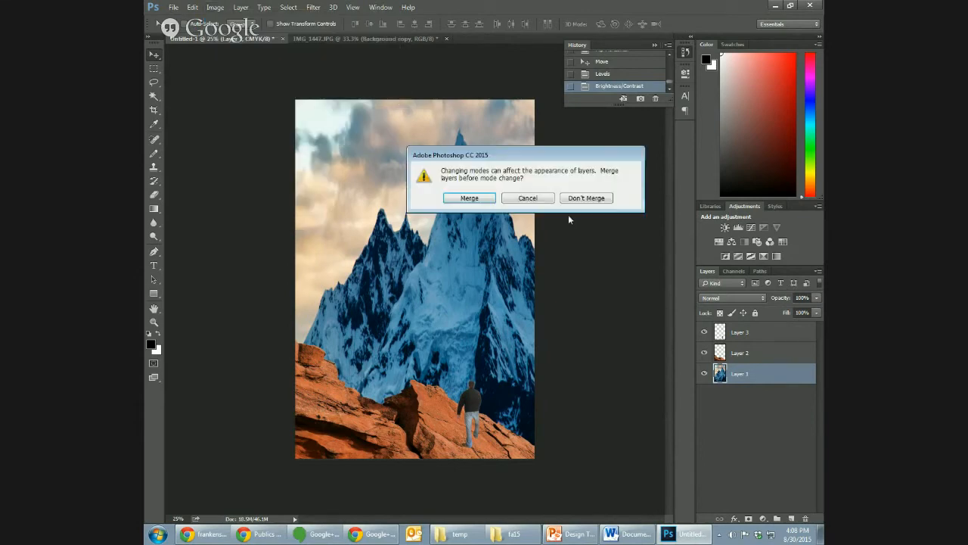
left_click(579, 198)
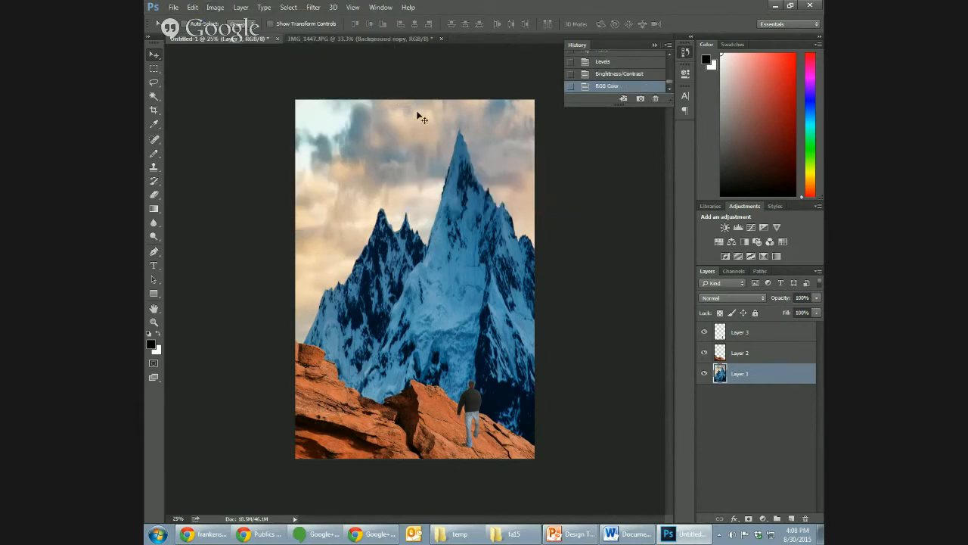
- Open the artistic Cutout filter for Layer 1 and preview the mountain at 25%
left_click(313, 8)
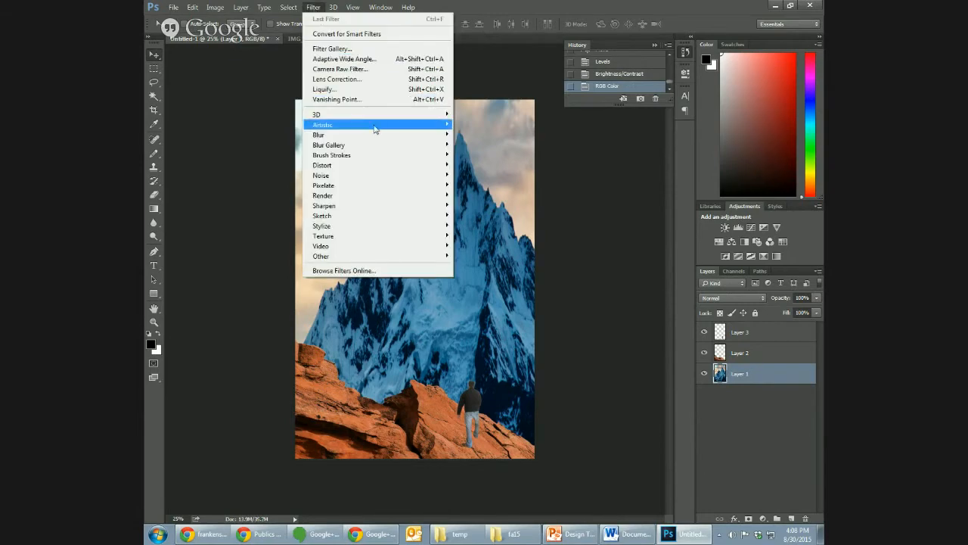
mouse_move(401, 129)
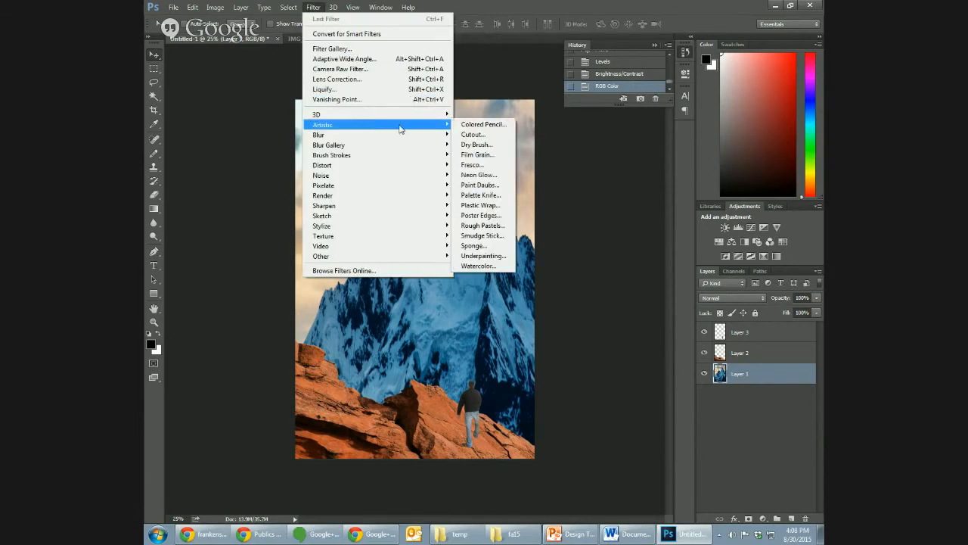
left_click(487, 137)
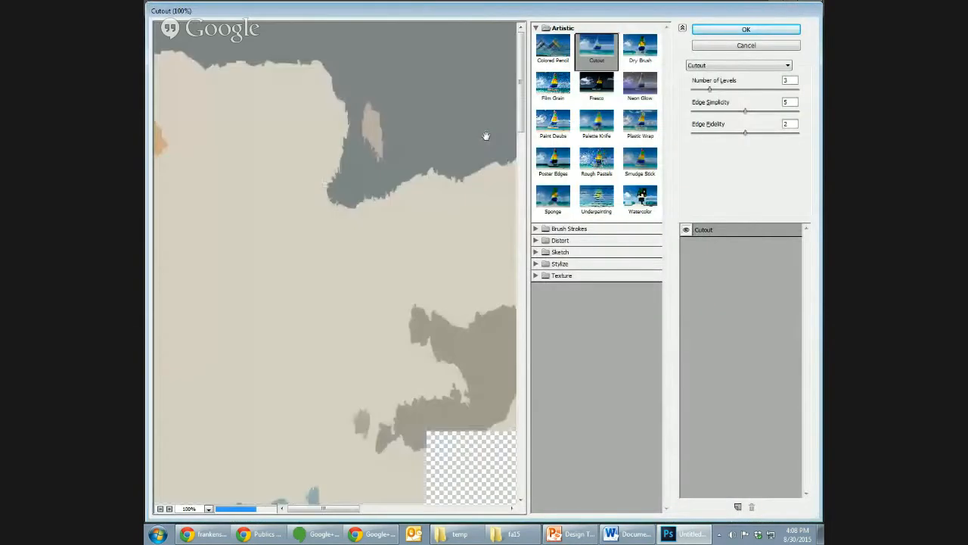
left_click(159, 508)
left_click(160, 508)
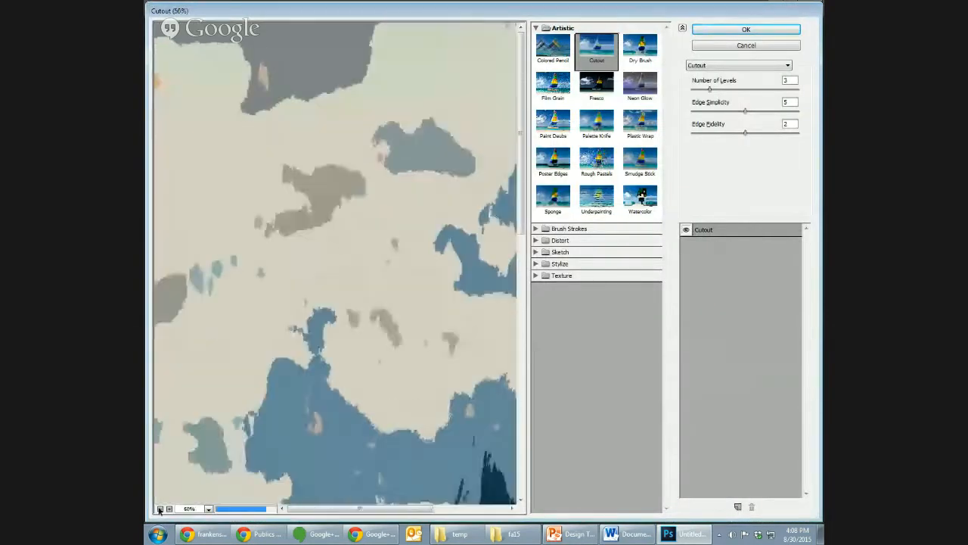
left_click(160, 509)
left_click(159, 509)
left_click(160, 509)
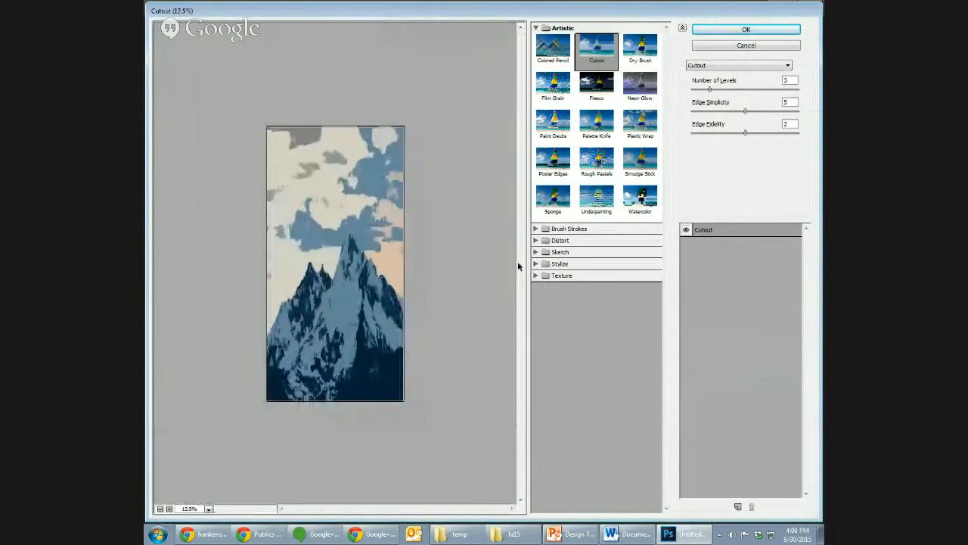
left_click(169, 509)
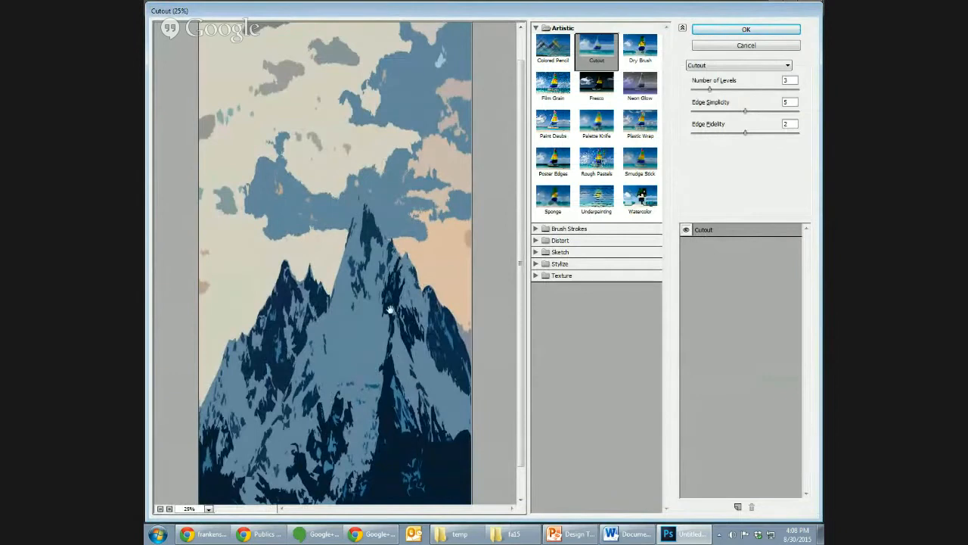
- Try to change the Cutout filter's number of levels, dismiss the errors and cancel the filter
left_click(711, 91)
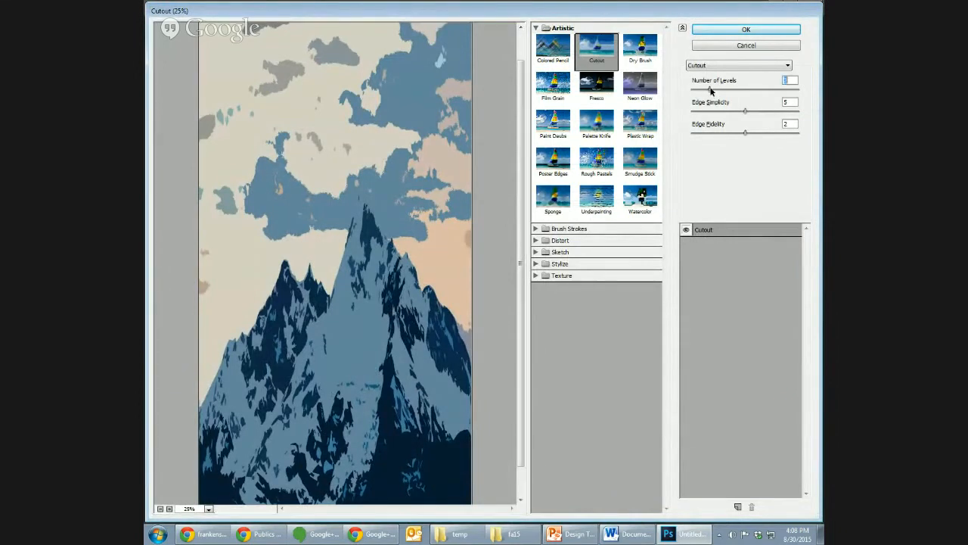
left_click(569, 310)
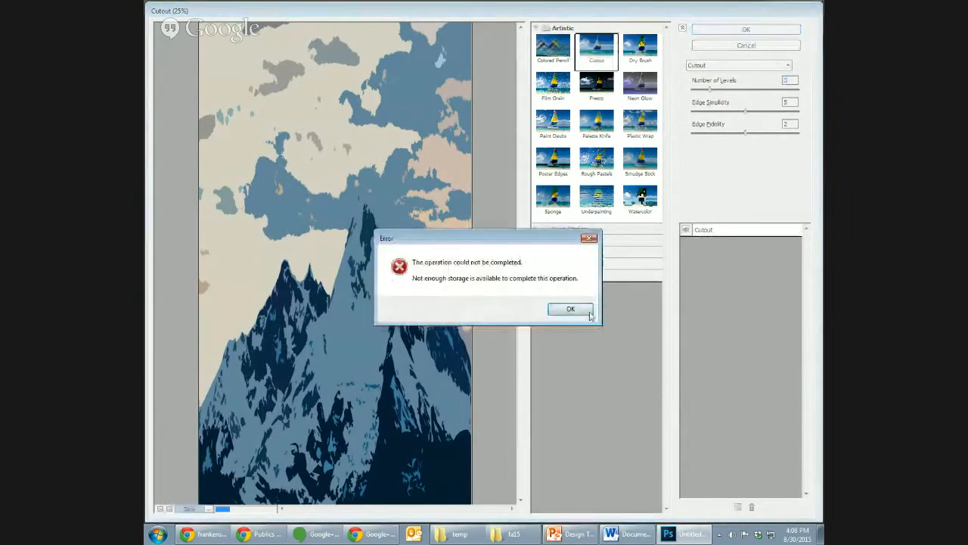
left_click(569, 310)
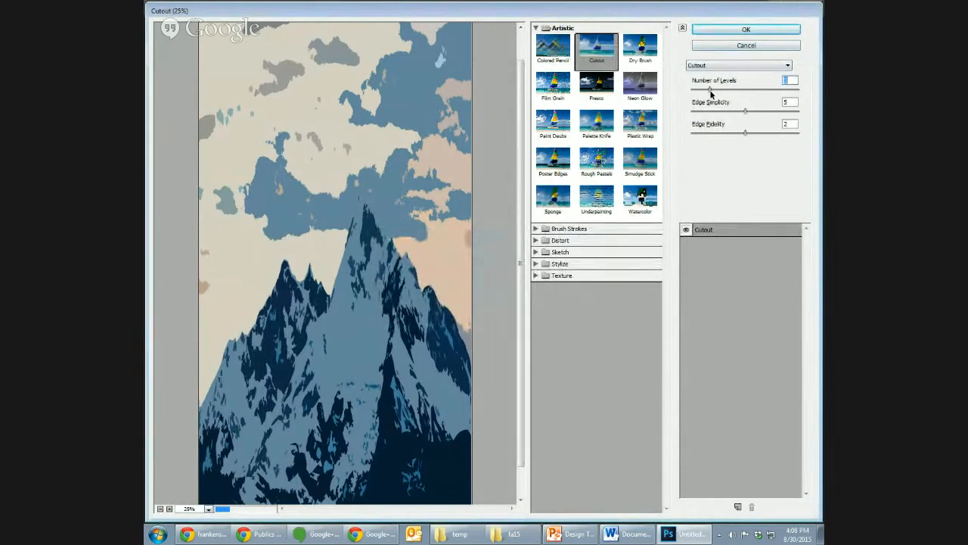
left_click_drag(708, 92, 705, 96)
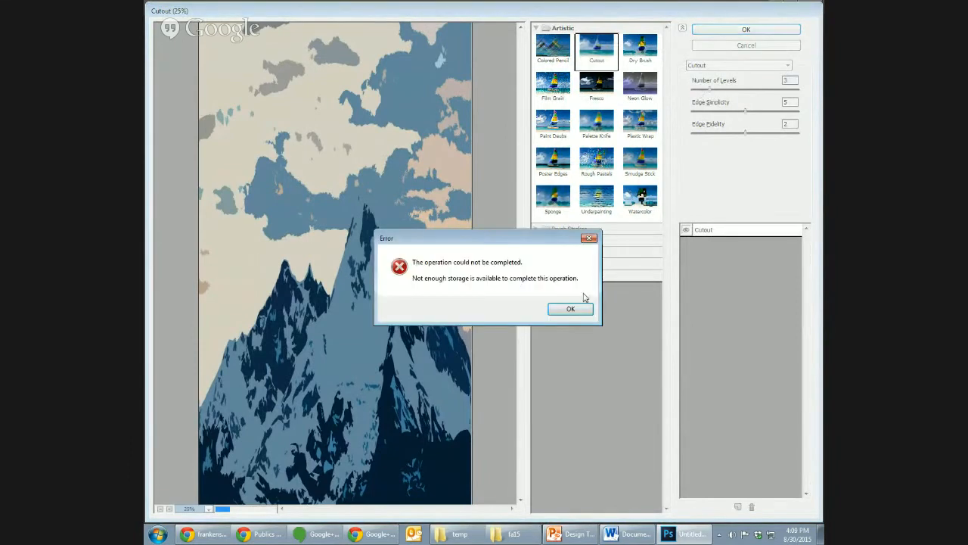
left_click(570, 309)
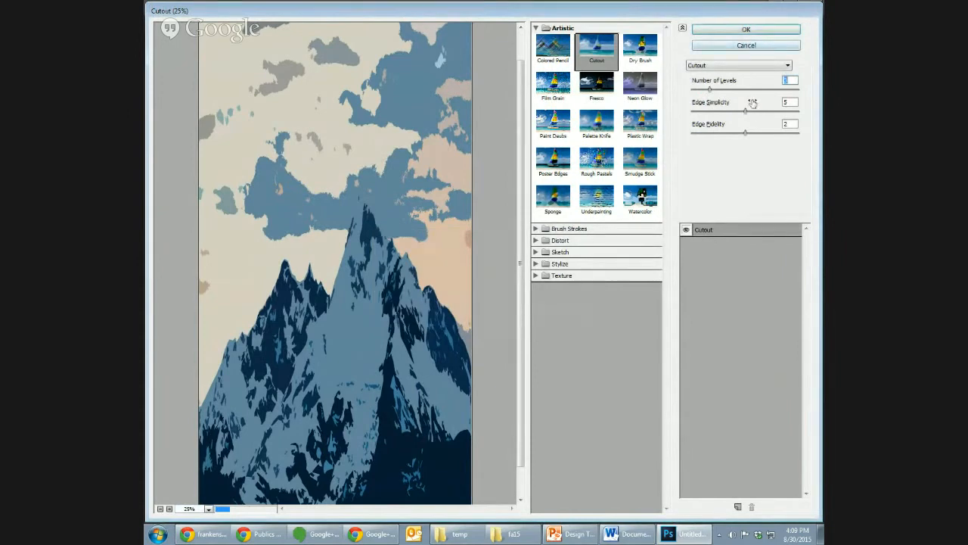
left_click(760, 91)
left_click(571, 310)
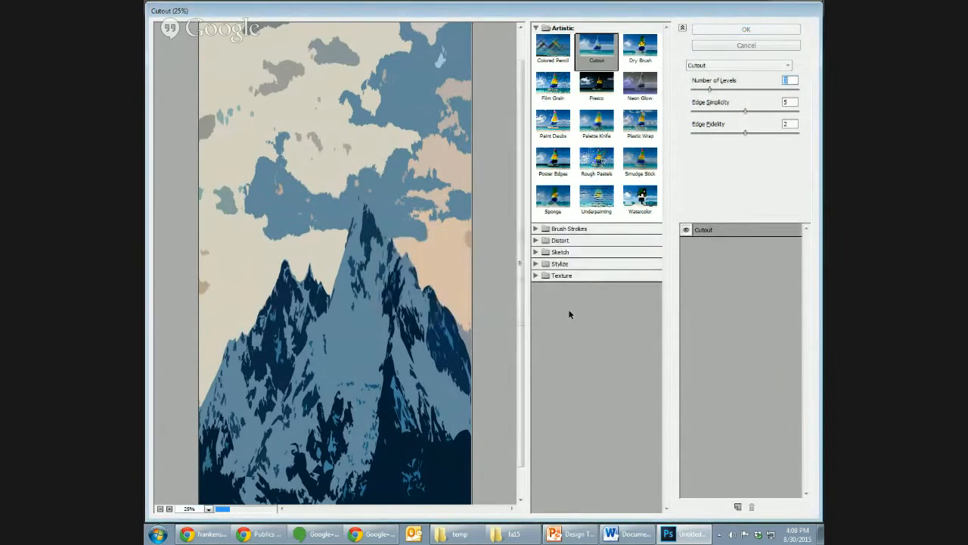
left_click(746, 45)
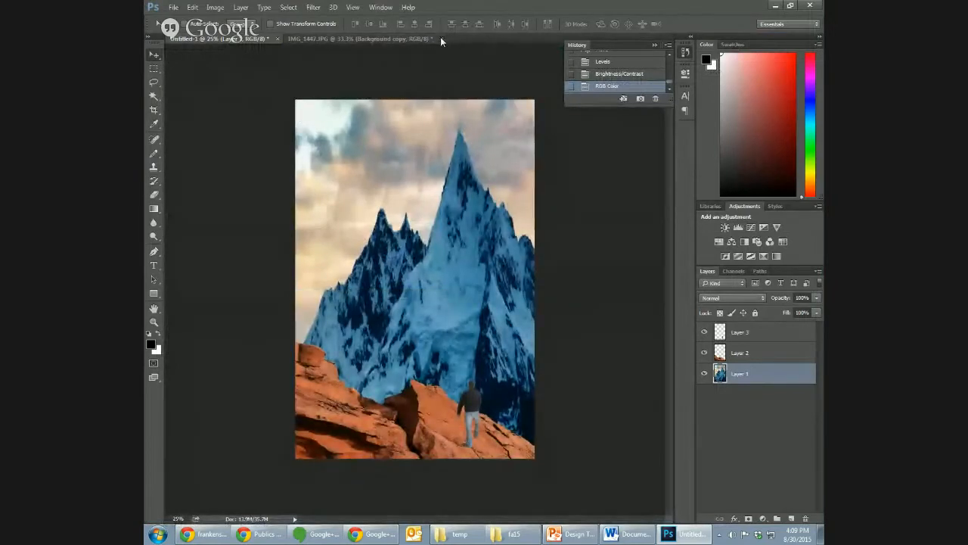
- Close the IMG_1447.JPG document without saving its changes
left_click(435, 39)
left_click(506, 197)
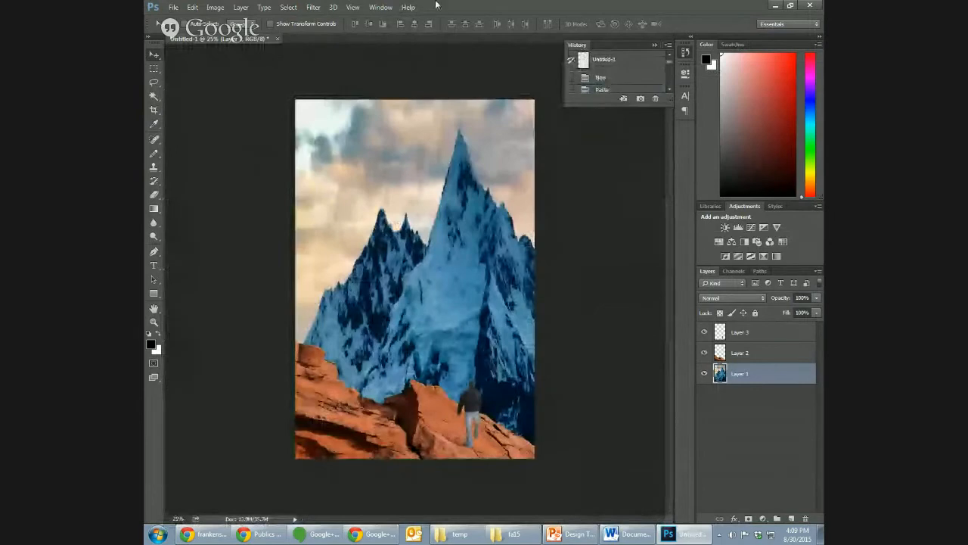
- Open the artistic Cutout filter for Layer 1, set the number of levels to 6 and preview the mountain at 25%
left_click(353, 8)
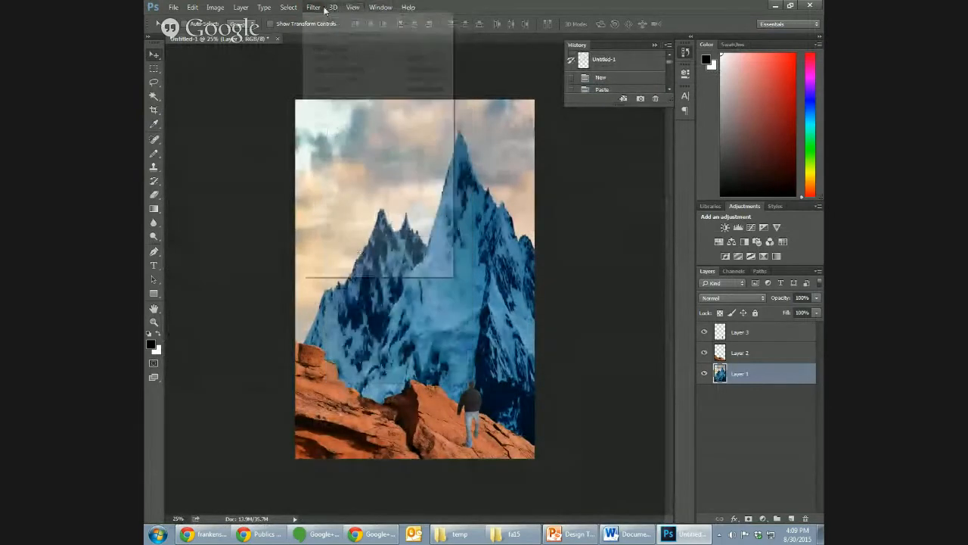
mouse_move(313, 7)
mouse_move(396, 121)
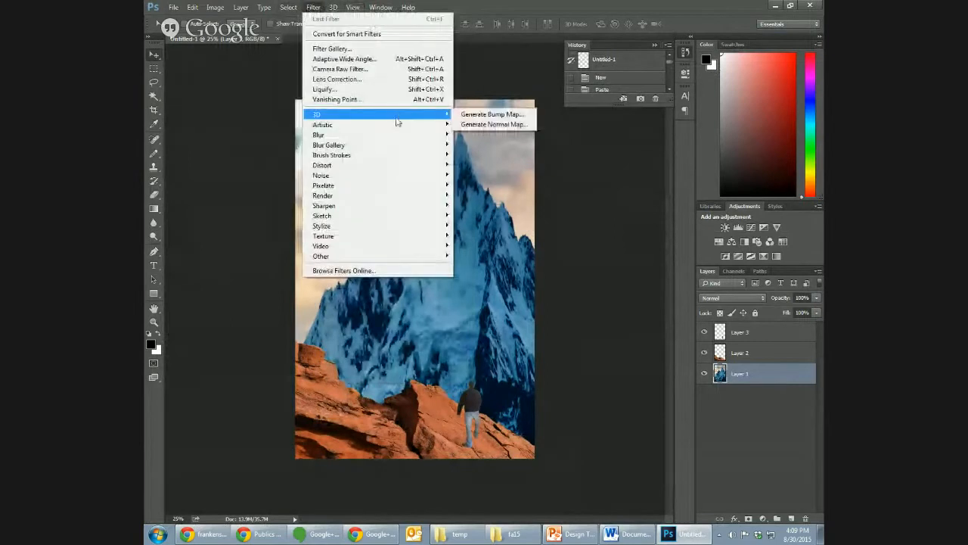
mouse_move(444, 125)
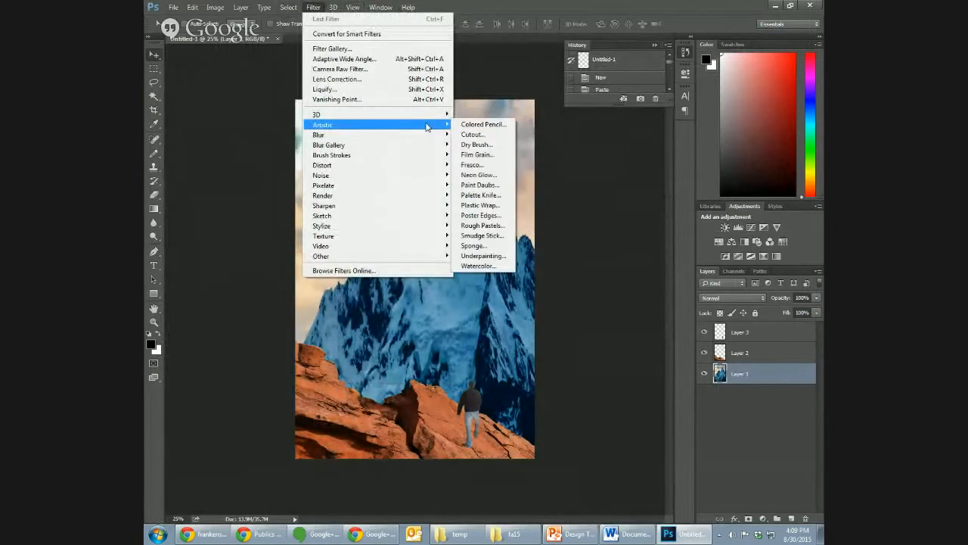
left_click(495, 134)
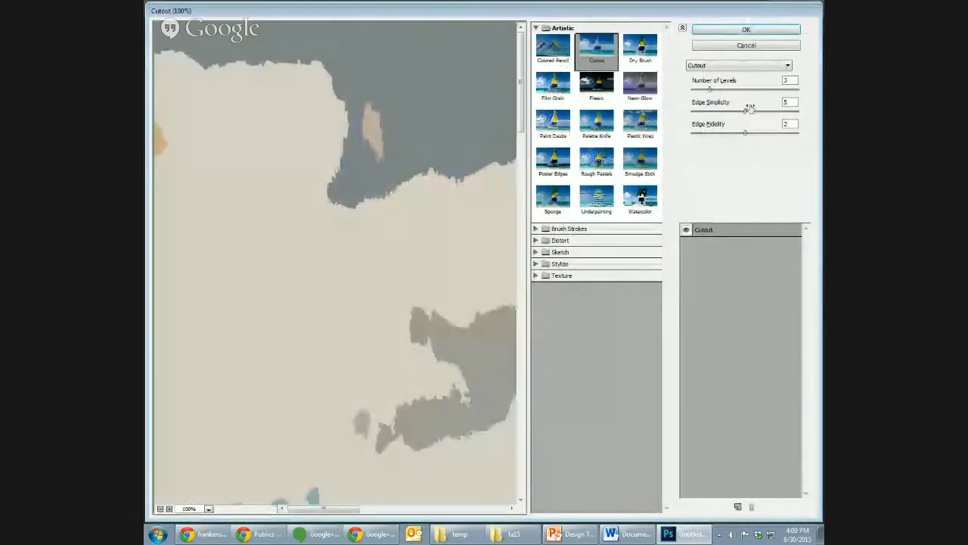
left_click(761, 90)
left_click(160, 508)
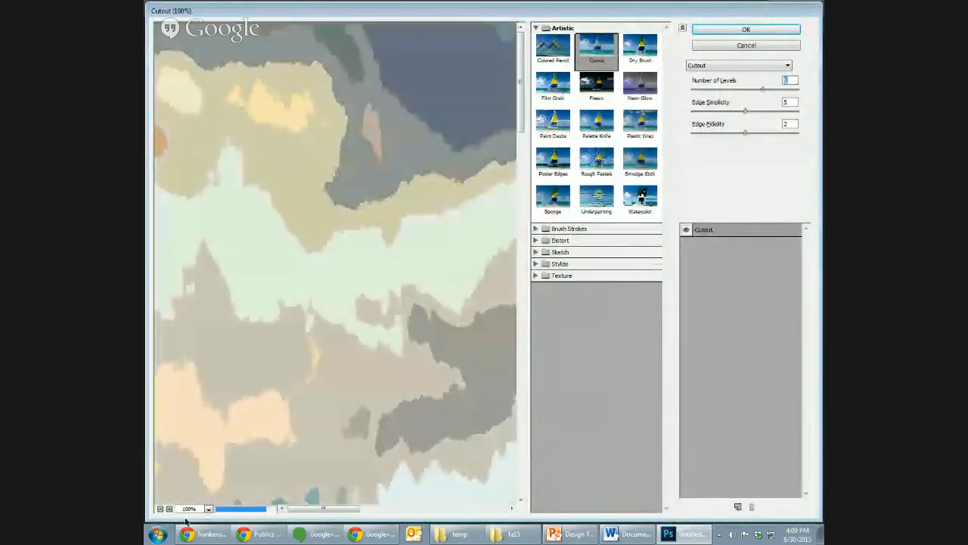
left_click(159, 509)
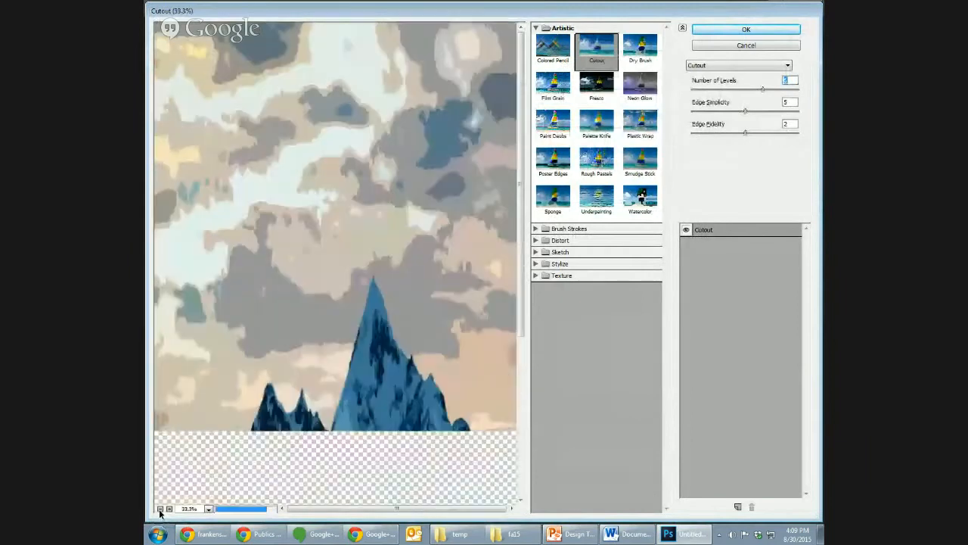
left_click(160, 509)
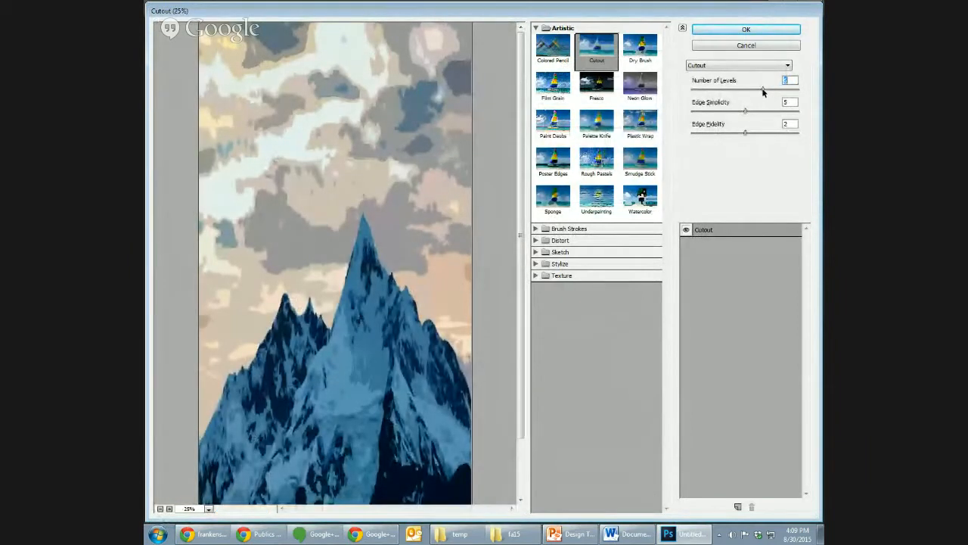
- Try the Cutout filter's highest and lowest numbers of levels on the mountain, and return the setting to 6
left_click_drag(765, 91, 796, 92)
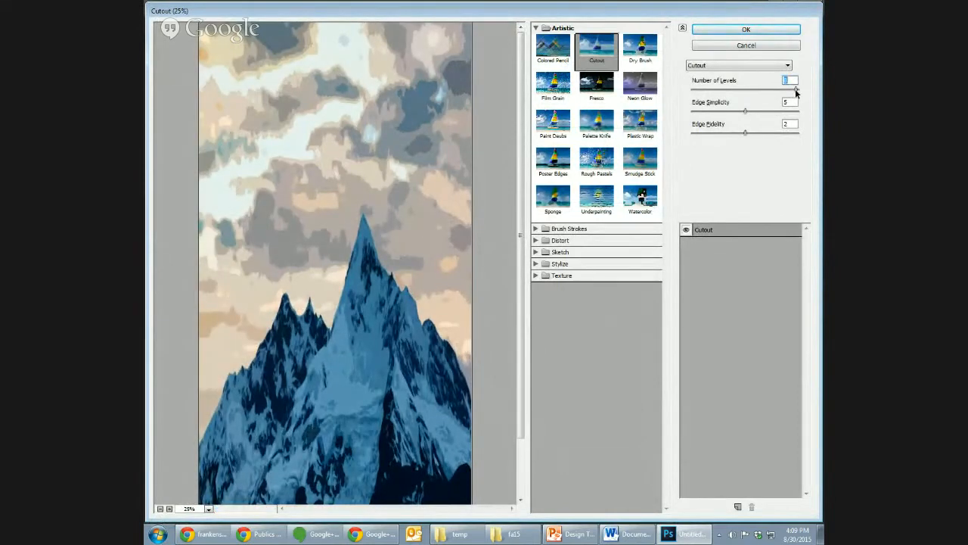
left_click_drag(796, 92, 688, 100)
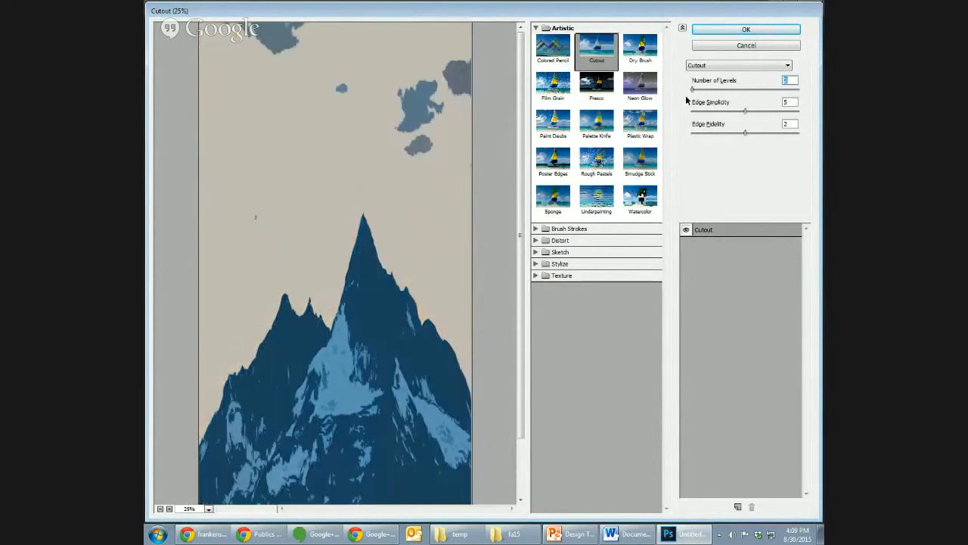
left_click_drag(694, 92, 737, 96)
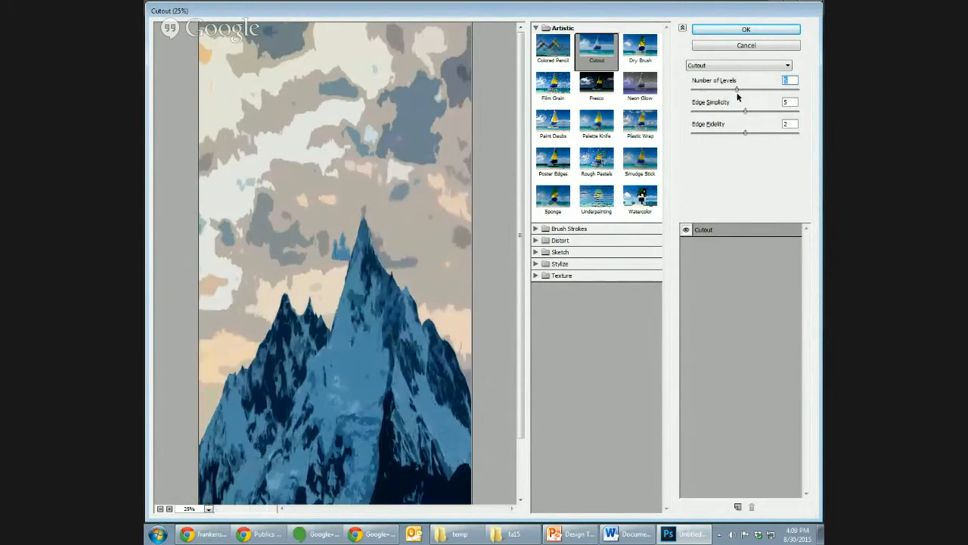
left_click_drag(738, 92, 723, 112)
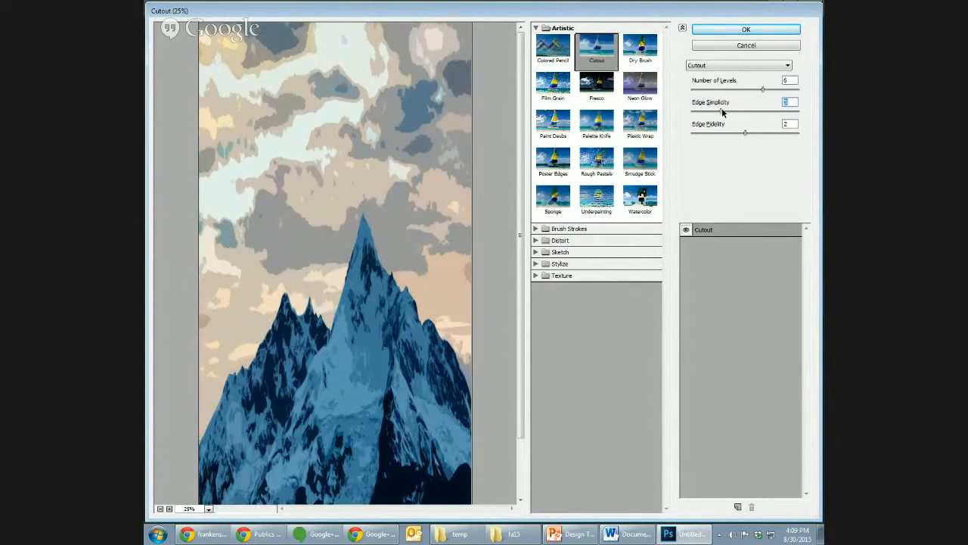
- Set the Cutout filter's edge simplicity to 7 and edge fidelity to 3, and apply the filter to Layer 1
left_click_drag(722, 111, 694, 112)
left_click_drag(694, 112, 796, 121)
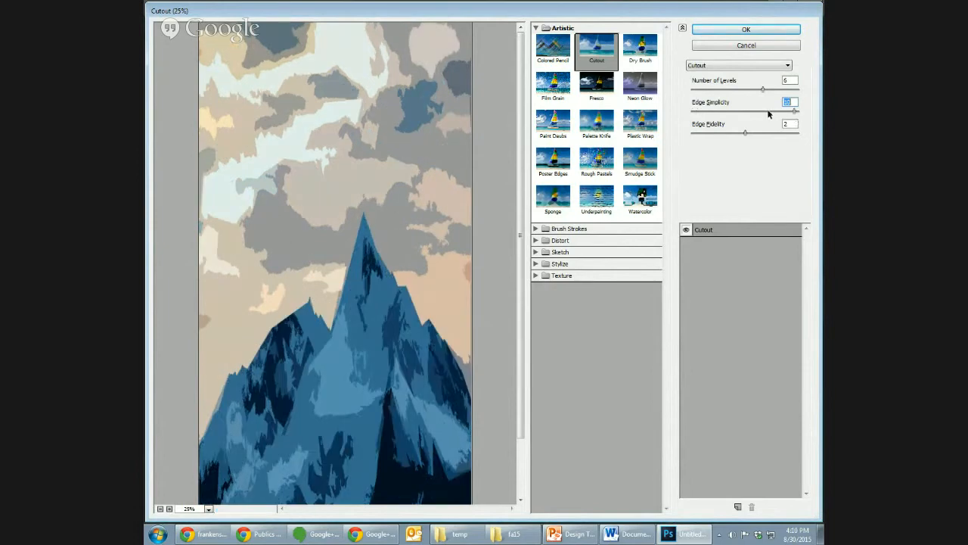
left_click(764, 110)
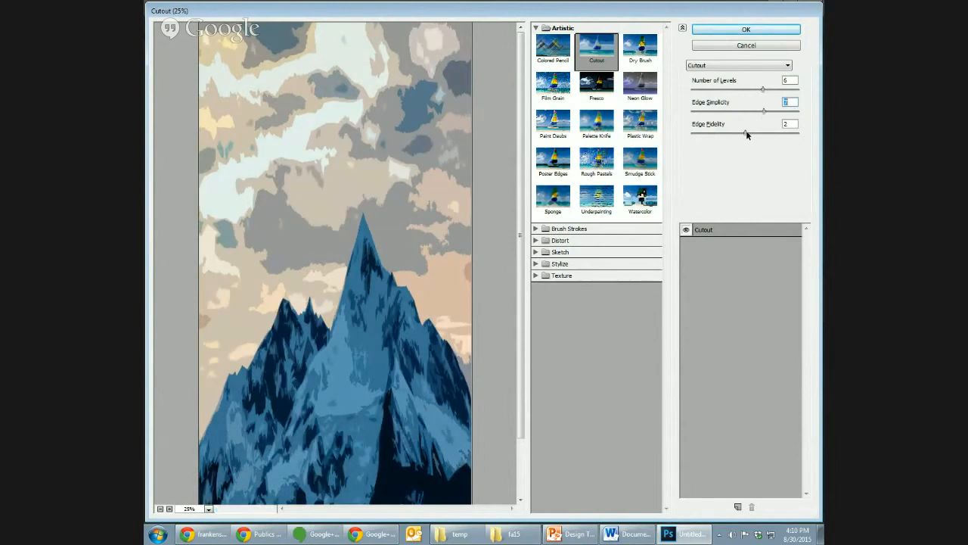
left_click_drag(746, 133, 779, 134)
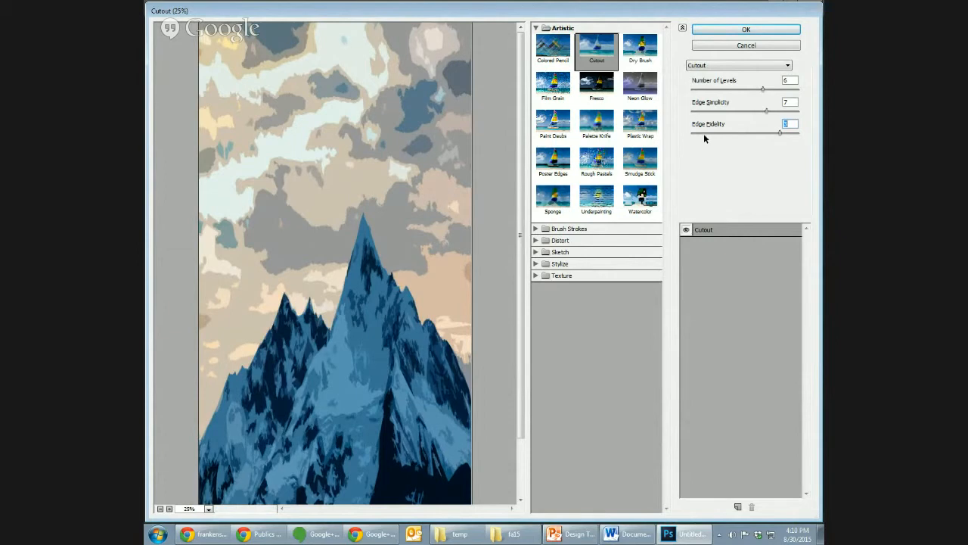
left_click(743, 30)
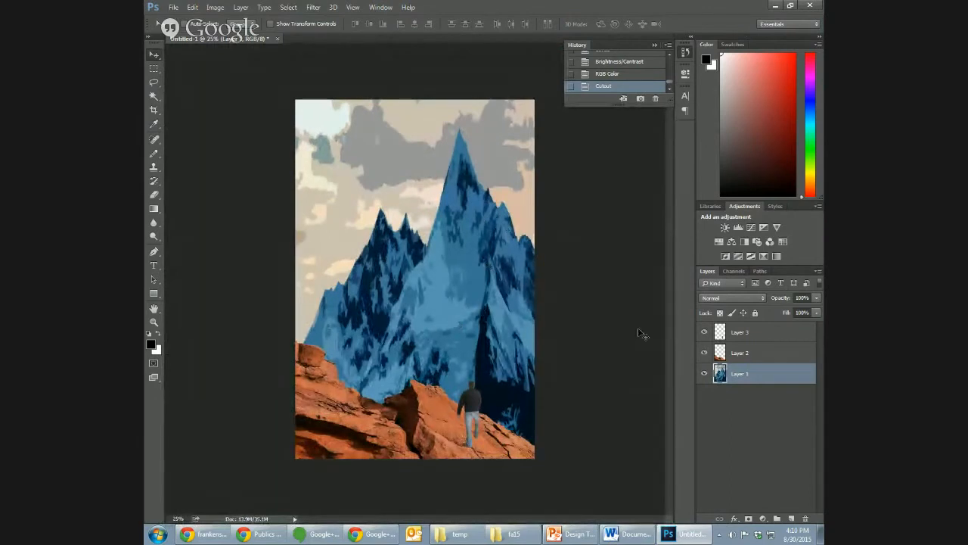
- Compare the cover before and after the Cutout filter by switching between the RGB Color and Cutout history states
left_click(627, 75)
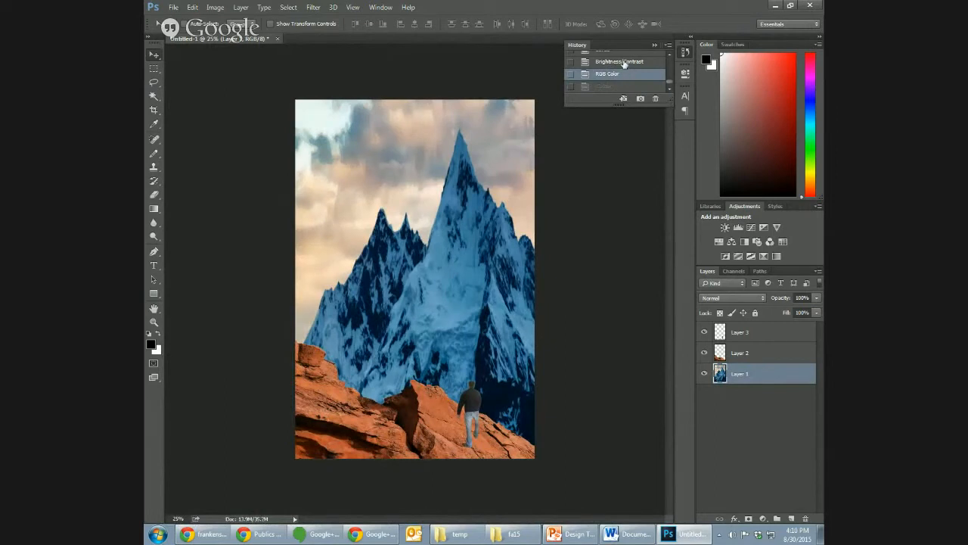
left_click(627, 88)
left_click(627, 76)
left_click(627, 88)
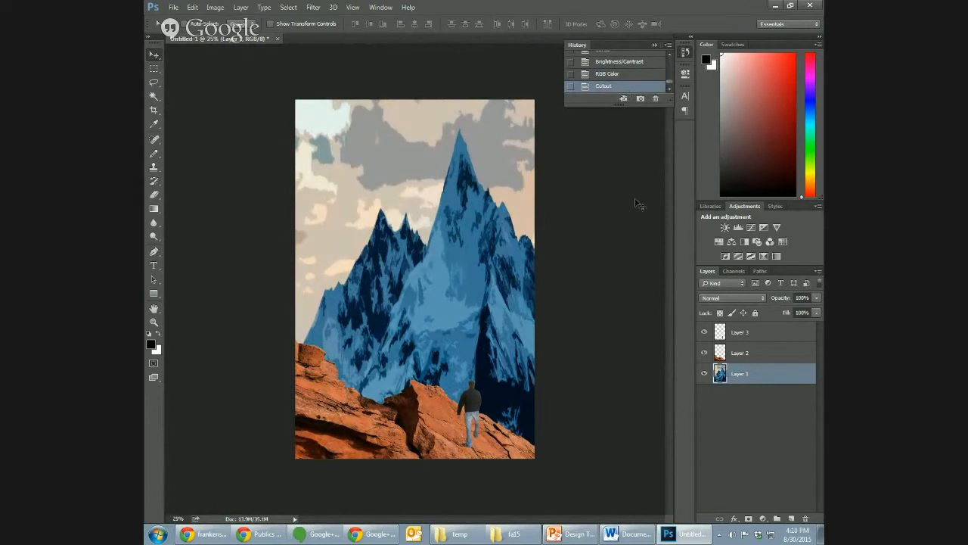
- Select Layer 2 and reapply the last Cutout filter to the red rocks
left_click(759, 357)
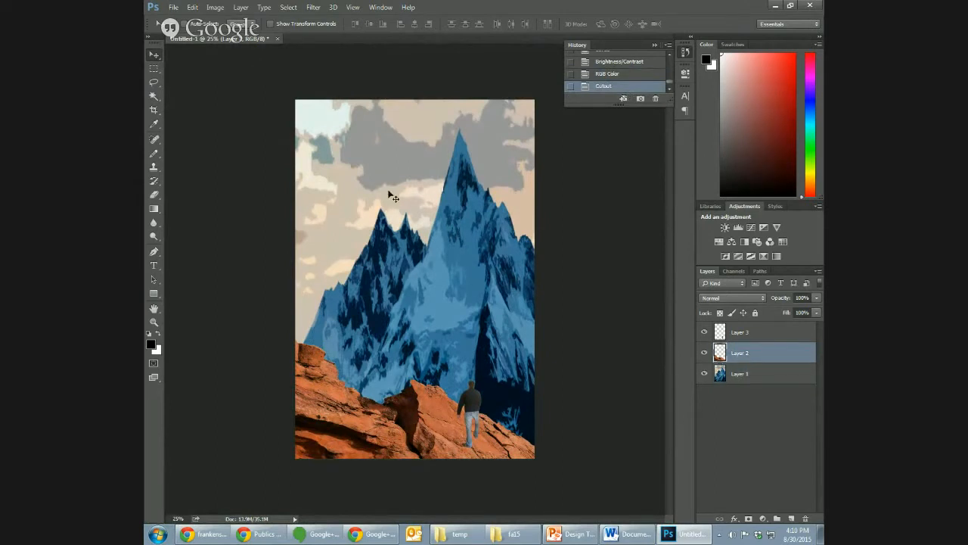
left_click(313, 7)
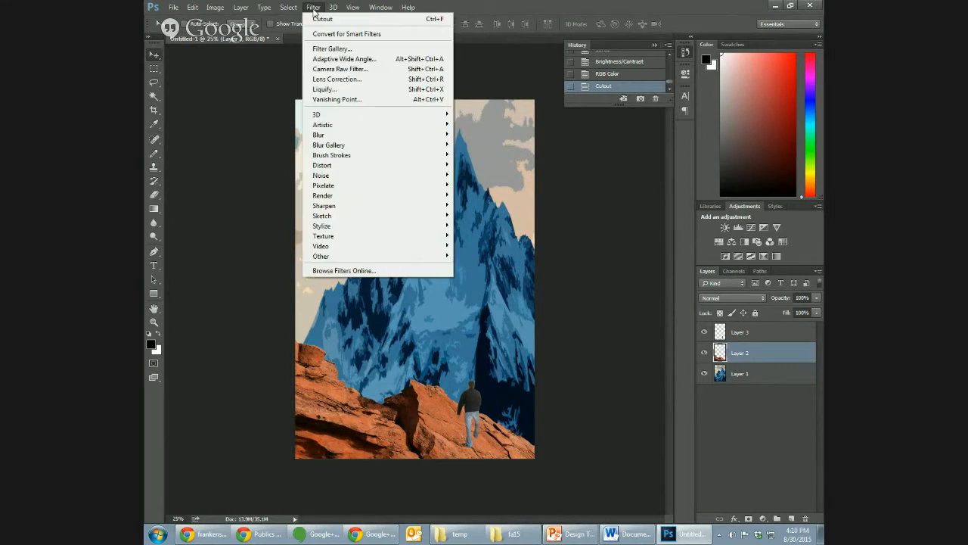
left_click(322, 19)
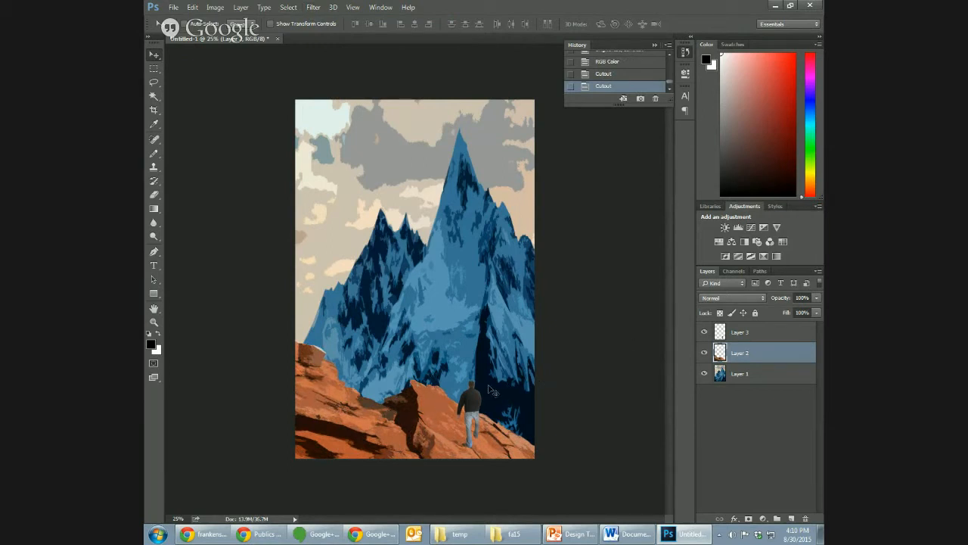
- Select Layer 3 and apply Auto Color to the walking man
left_click(771, 333)
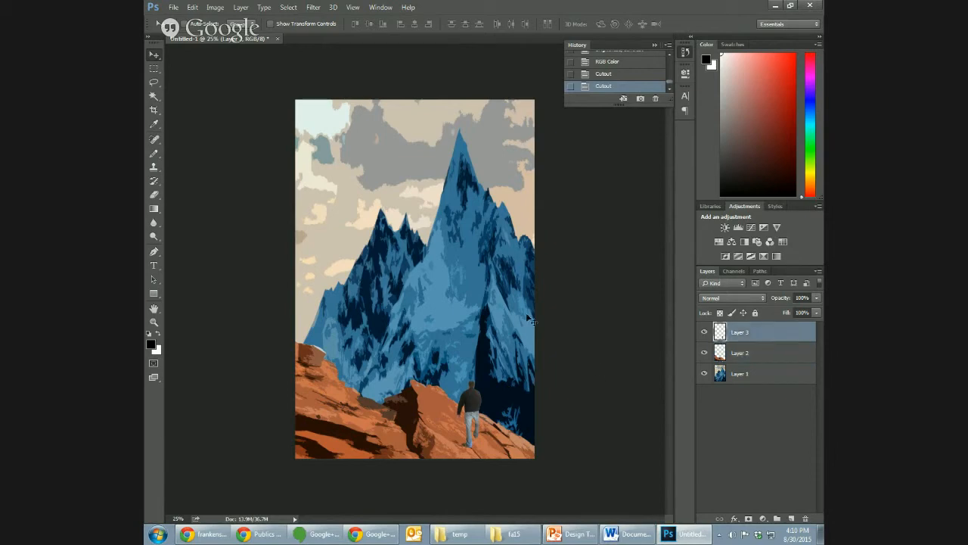
key("ctrl")
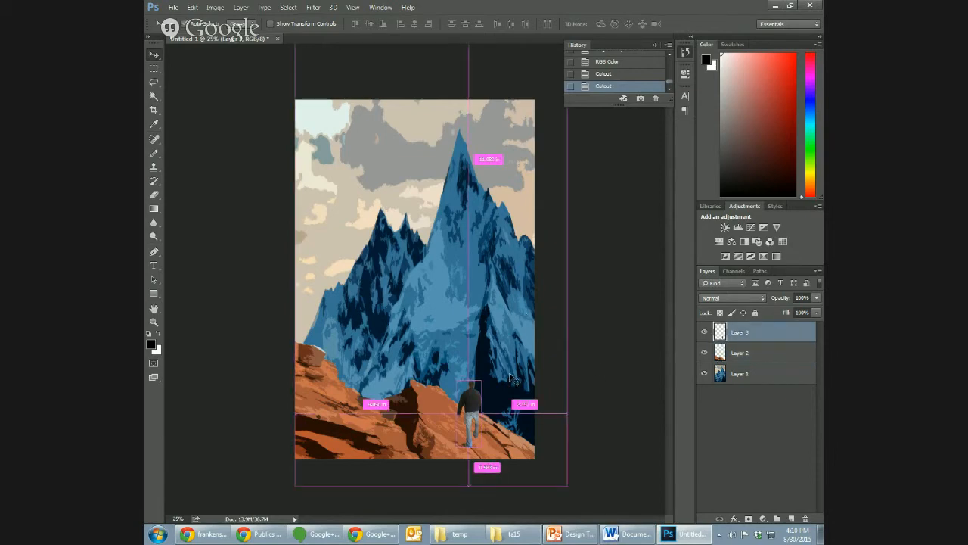
key("ctrl+plus")
key("ctrl+plus")
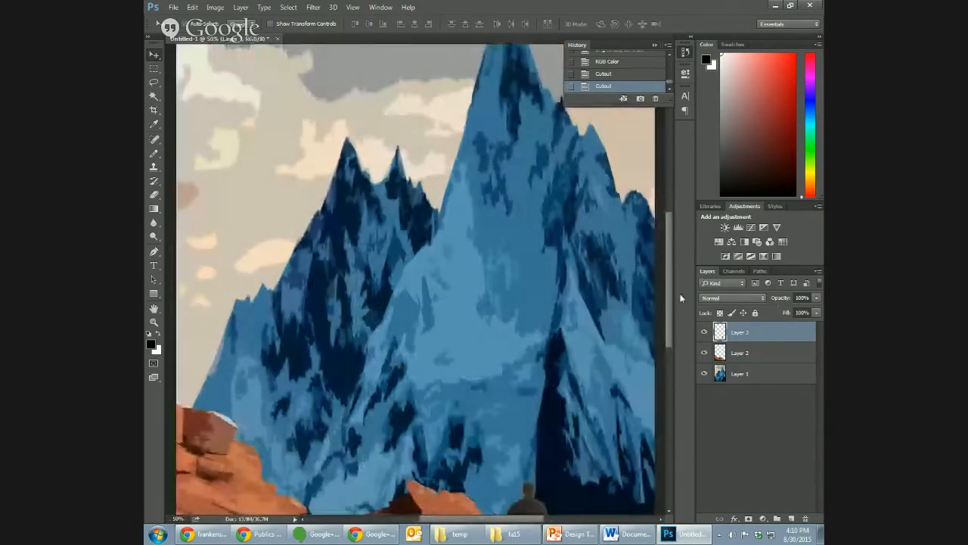
left_click_drag(671, 300, 676, 342)
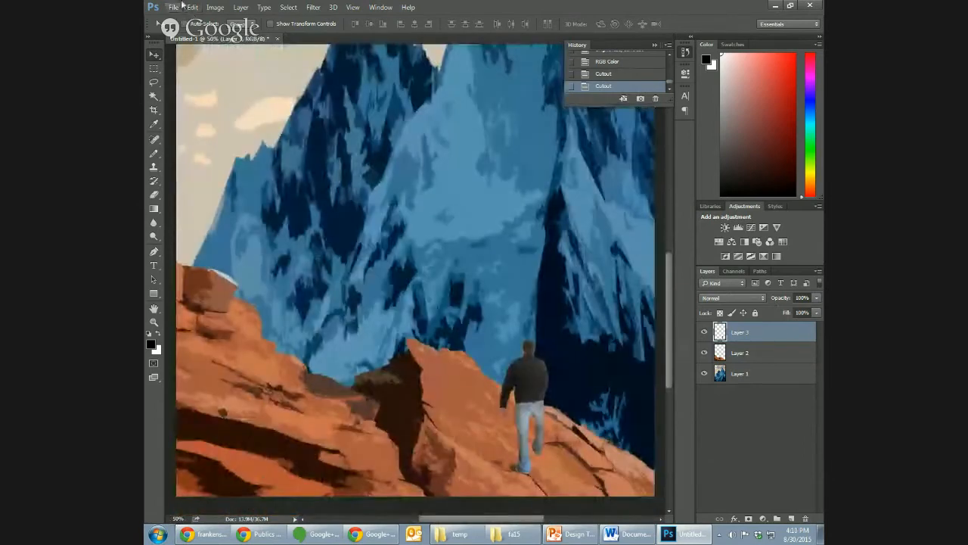
left_click(251, 7)
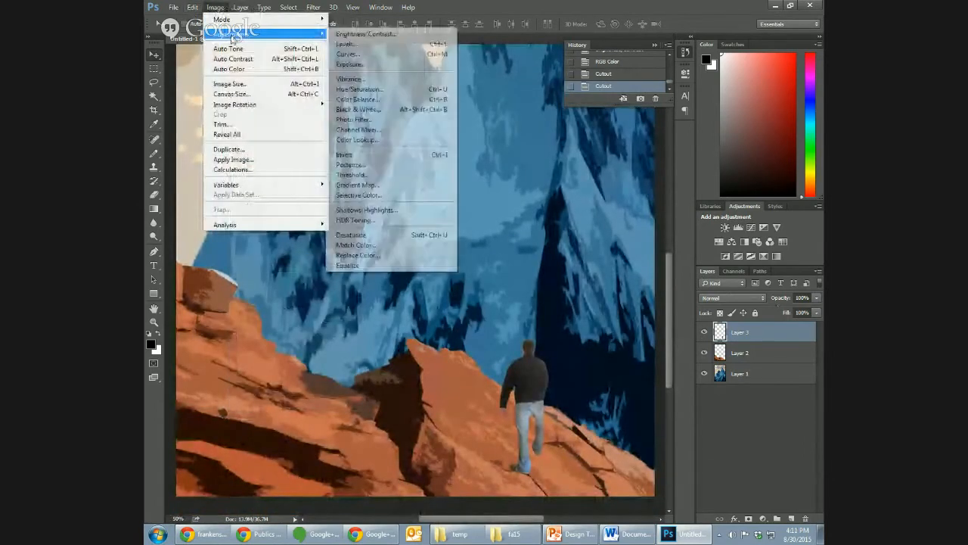
left_click(234, 69)
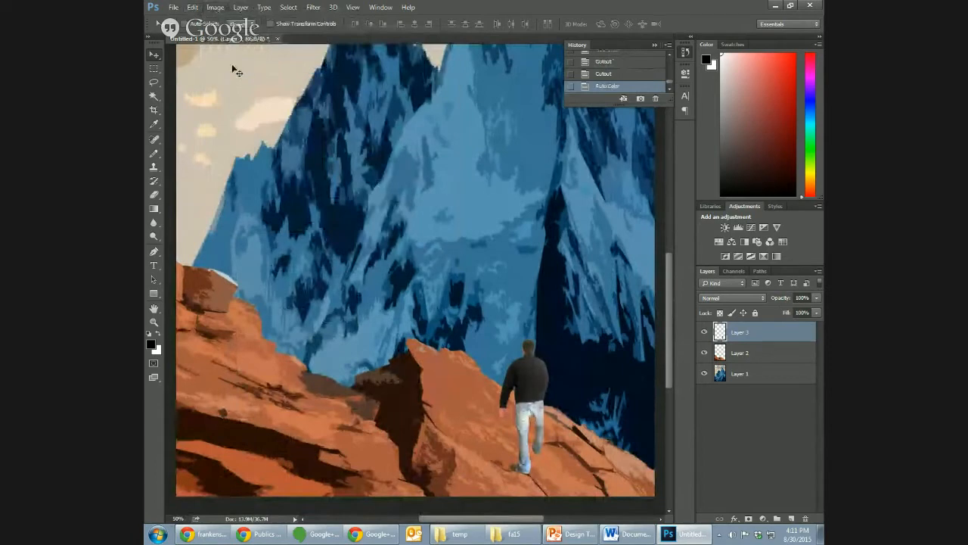
- Apply Auto Contrast and Auto Tone to the walking man on Layer 3
left_click(217, 7)
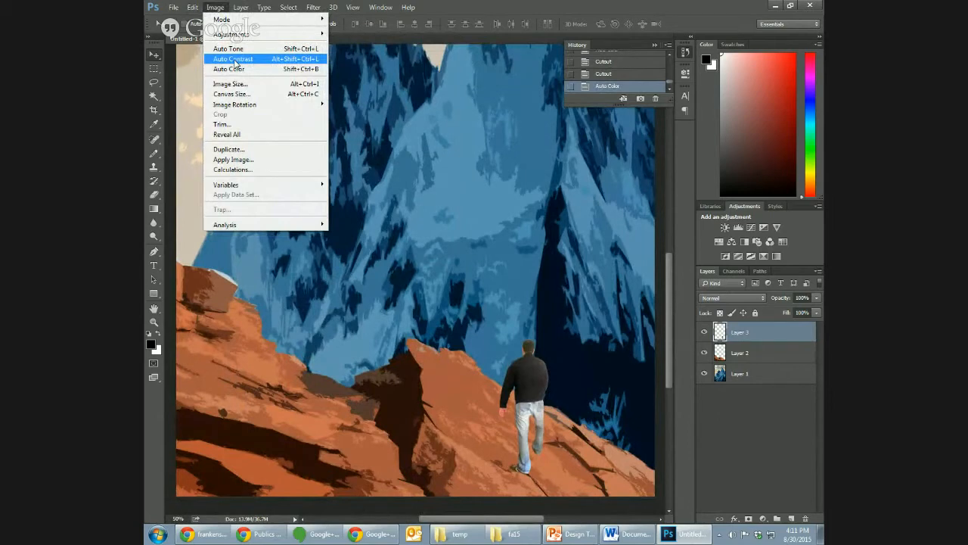
left_click(235, 59)
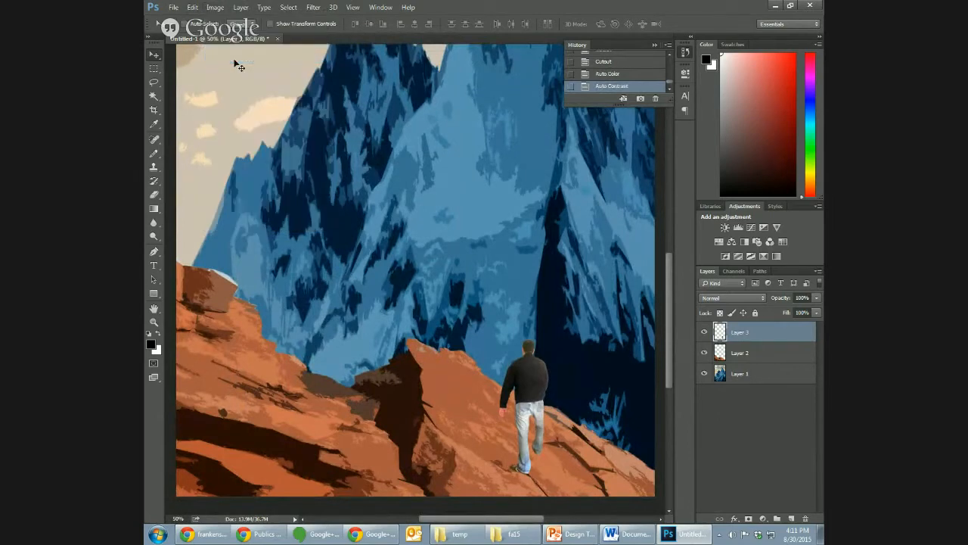
left_click(215, 7)
left_click(226, 49)
- Open the Cutout filter for the walking man and set its Number of Levels to 3
left_click(313, 7)
mouse_move(394, 124)
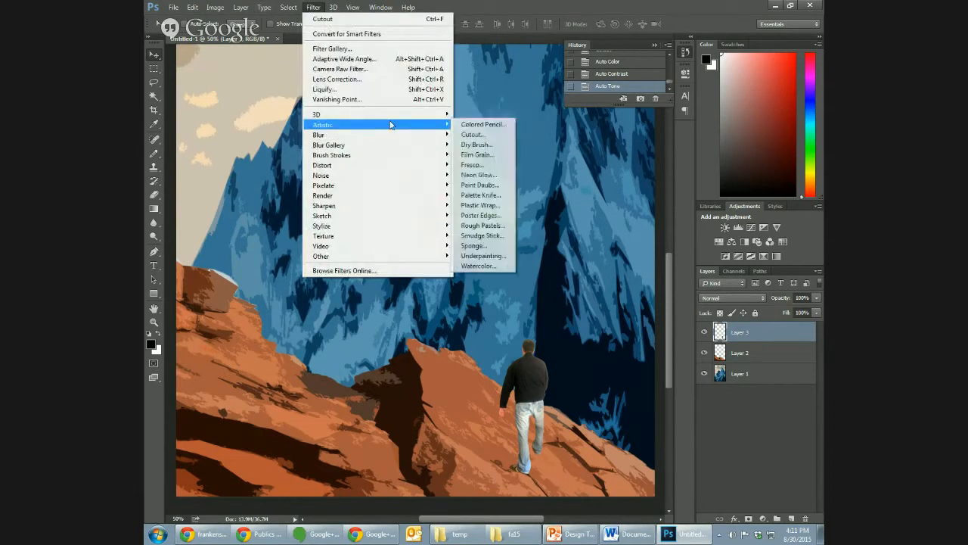
left_click(483, 138)
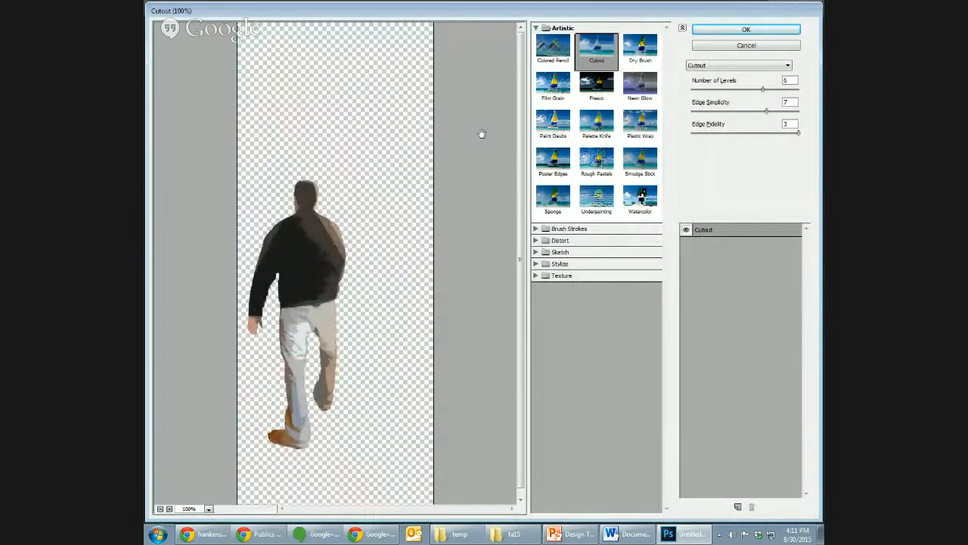
left_click(711, 89)
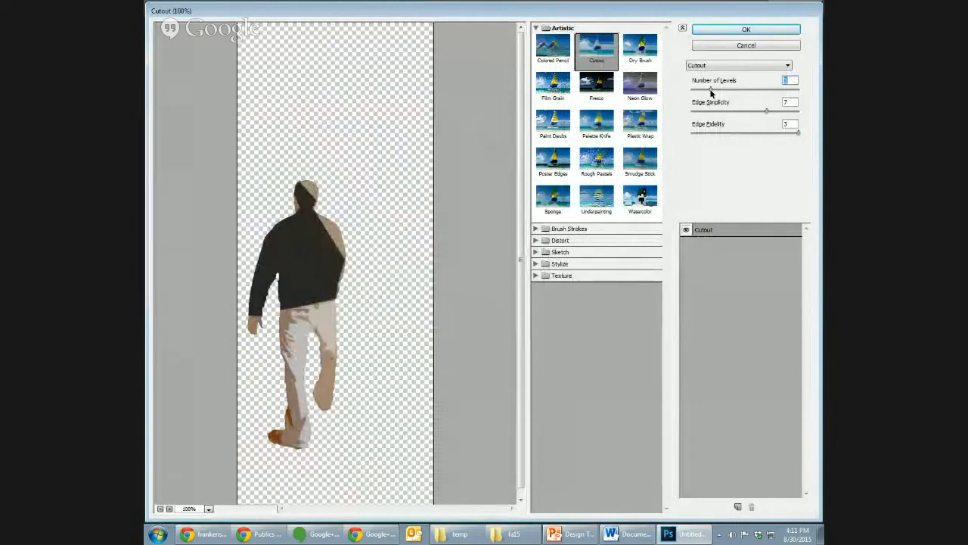
left_click(700, 90)
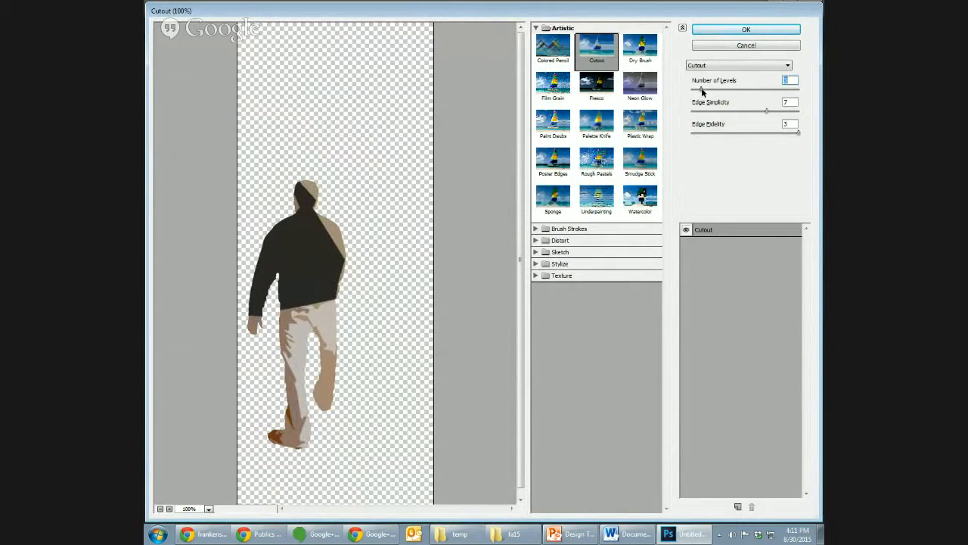
left_click_drag(701, 90, 692, 90)
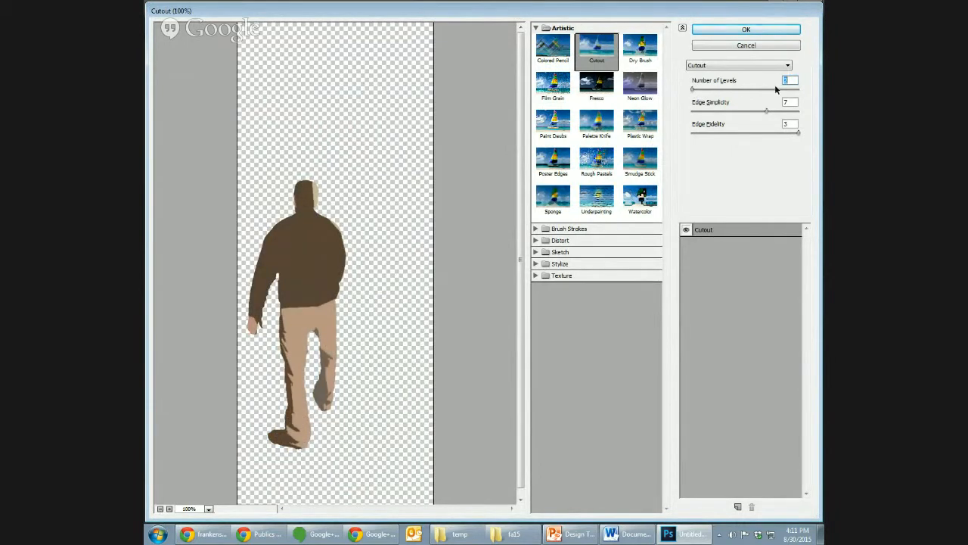
left_click(702, 90)
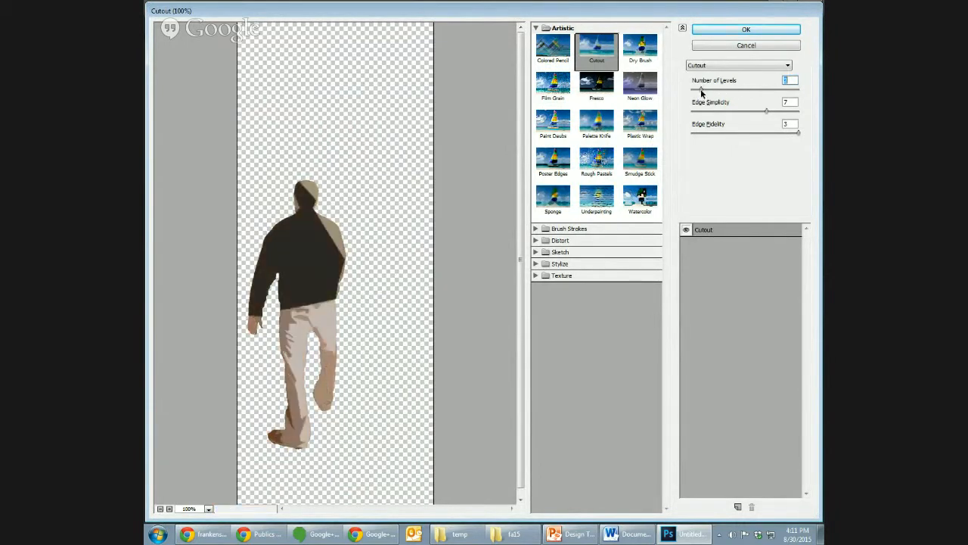
left_click_drag(702, 92, 728, 91)
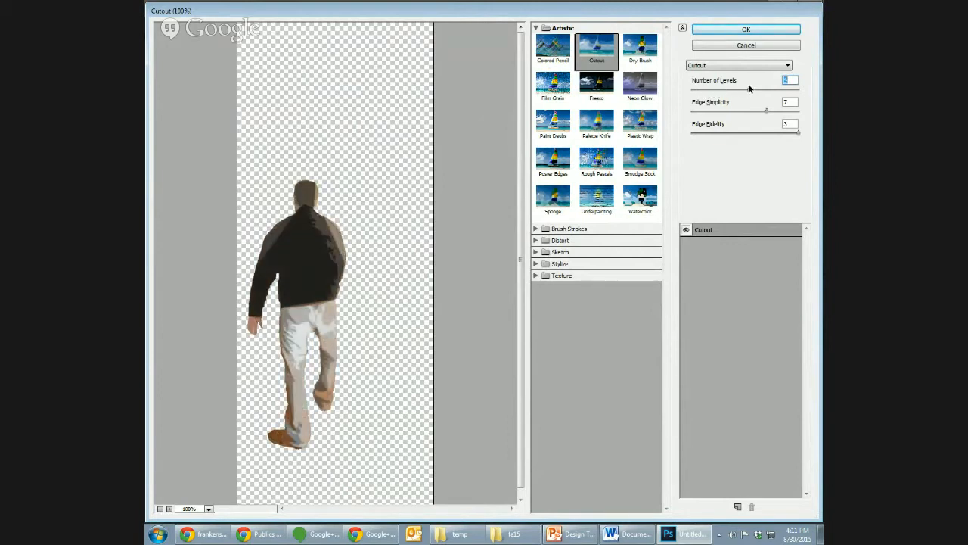
left_click(716, 89)
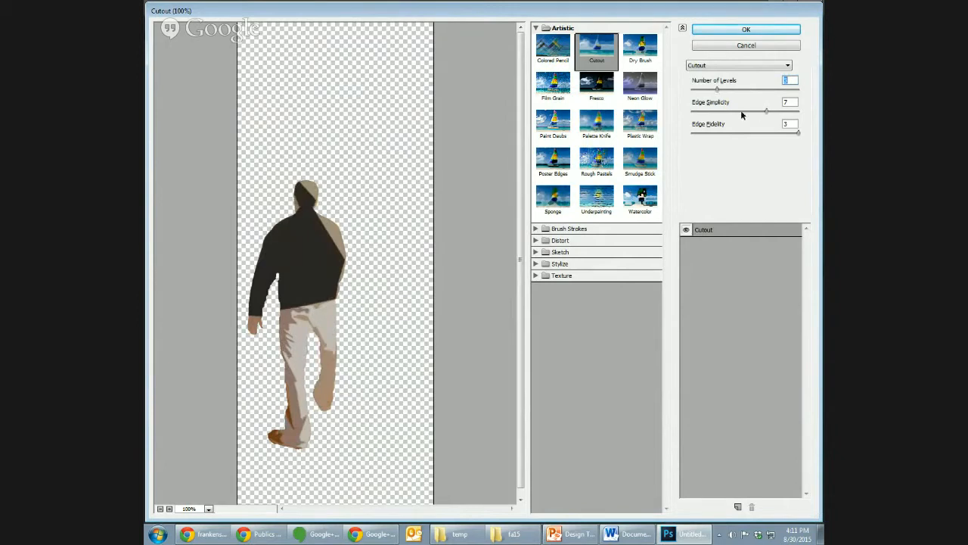
- Try the Cutout filter with Edge Simplicity at 10 and lower Edge Fidelity values, returning Edge Fidelity to 3
left_click(740, 111)
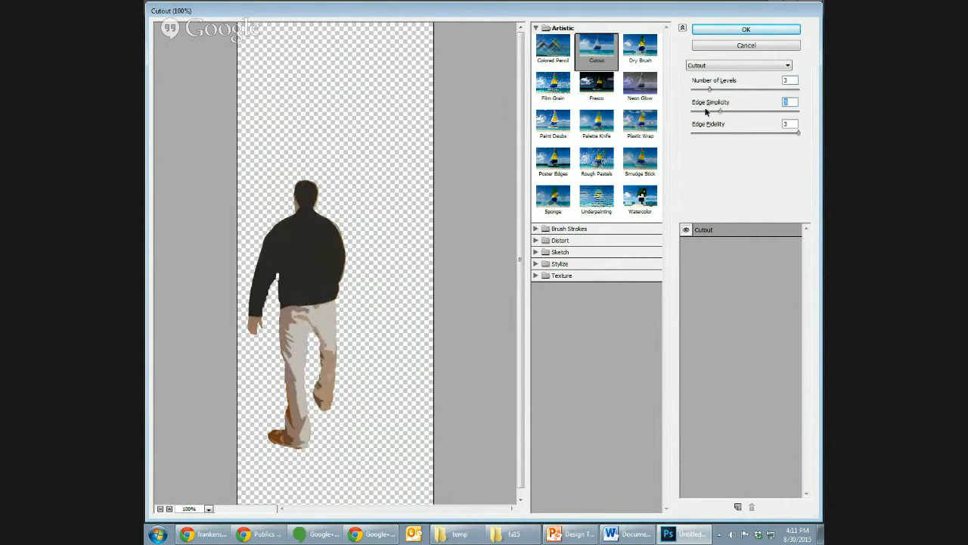
left_click(798, 112)
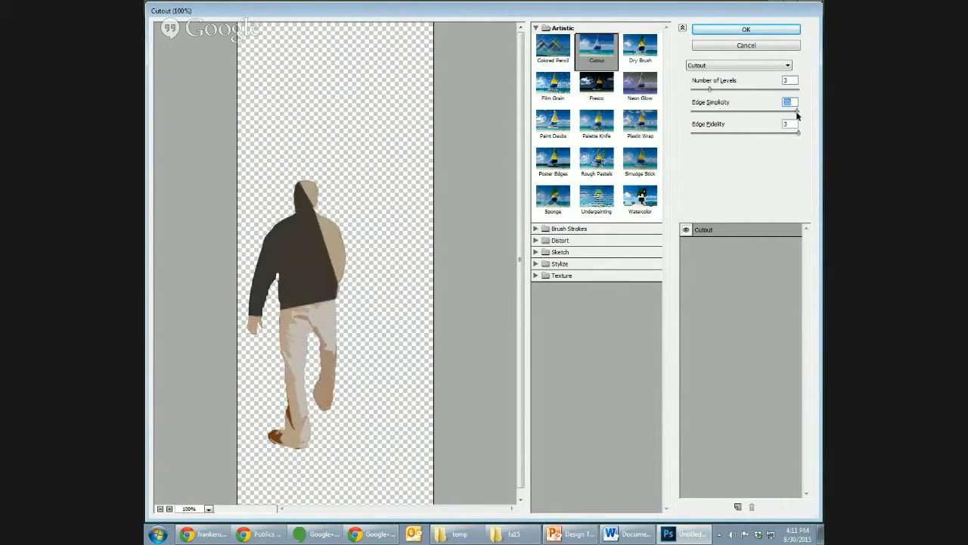
left_click(759, 132)
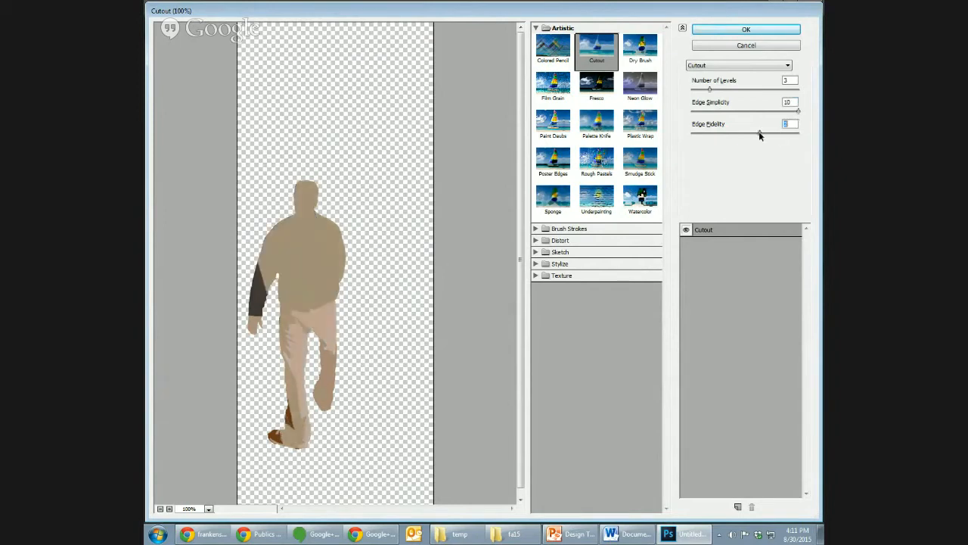
left_click(704, 134)
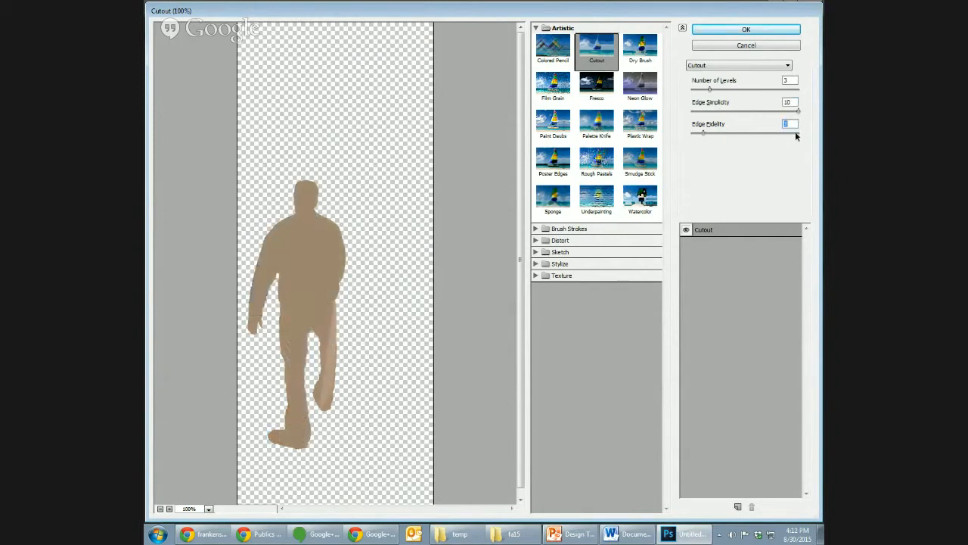
left_click(798, 134)
- Try other Number of Levels values for the man's cutout, returning to 3, and try Edge Simplicity at 6
left_click(738, 89)
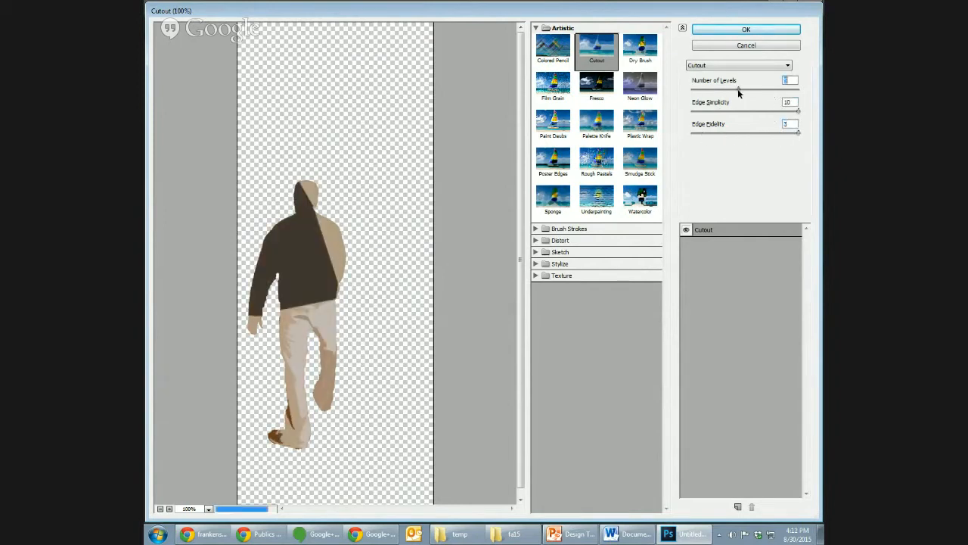
left_click(773, 89)
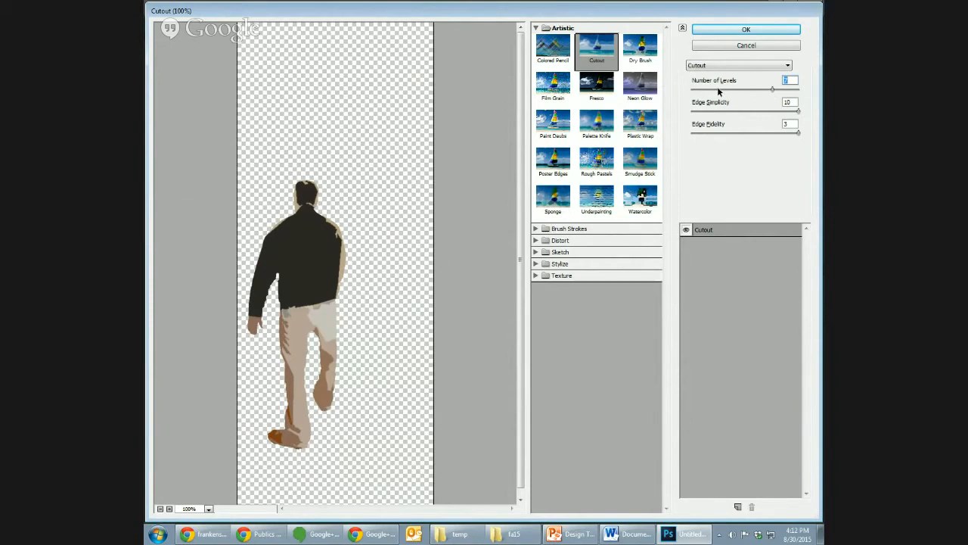
left_click(719, 89)
left_click(771, 112)
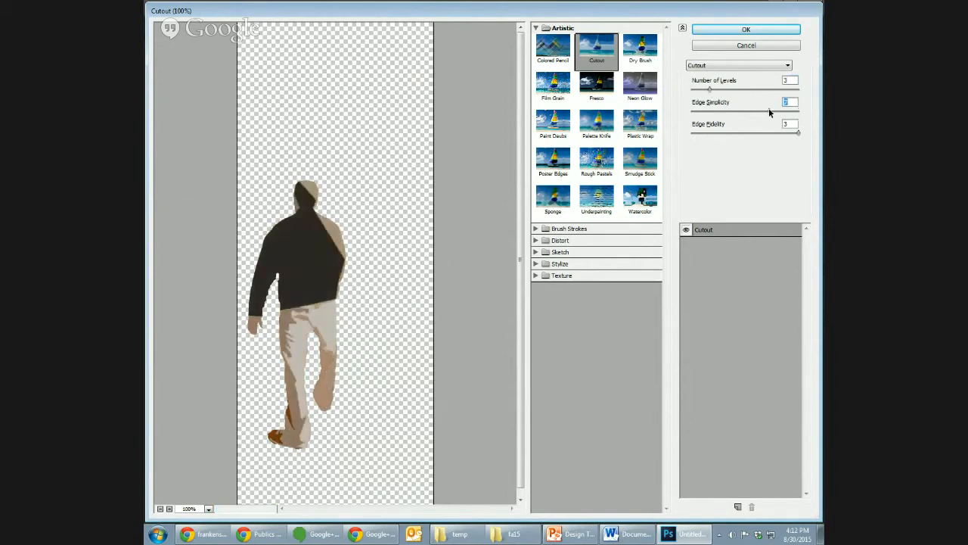
left_click(737, 112)
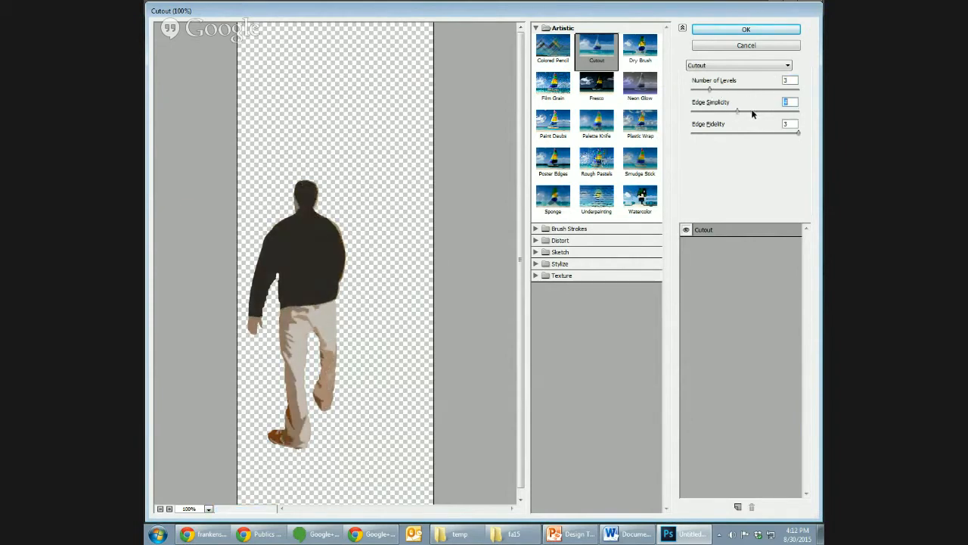
left_click(755, 112)
left_click(696, 89)
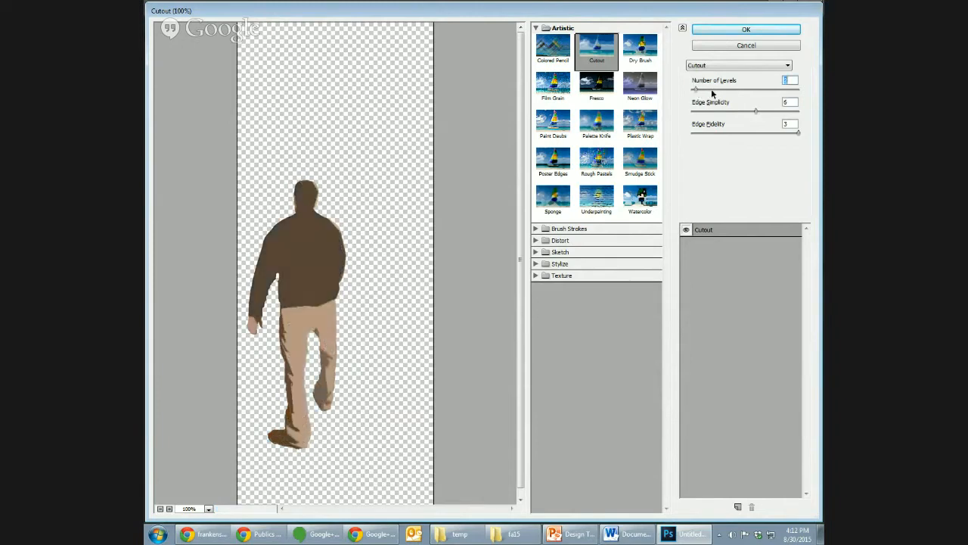
mouse_move(712, 91)
left_mouse_down()
mouse_move(725, 91)
mouse_move(711, 90)
left_mouse_up()
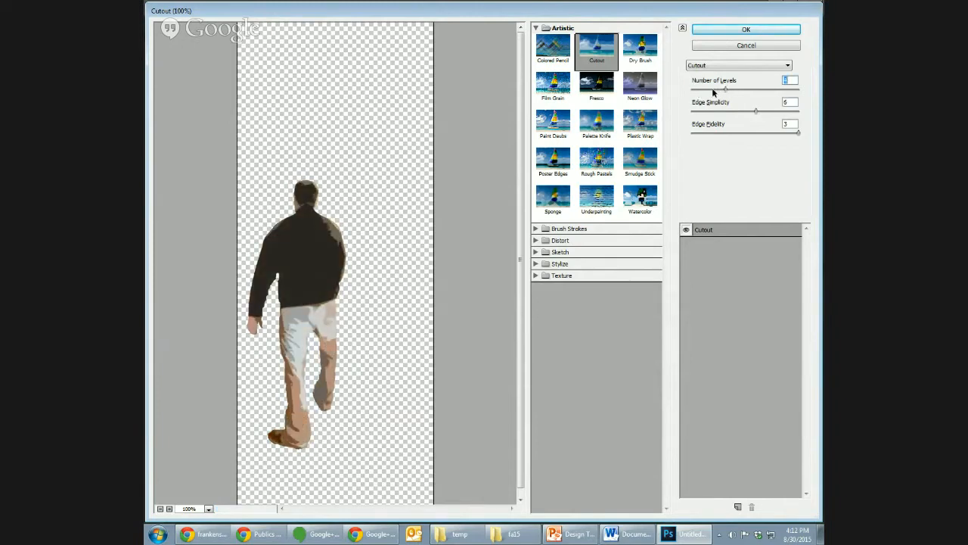
- Set Edge Simplicity to 9 and Edge Fidelity to 3, and apply the Cutout filter to the walking man
left_click(775, 112)
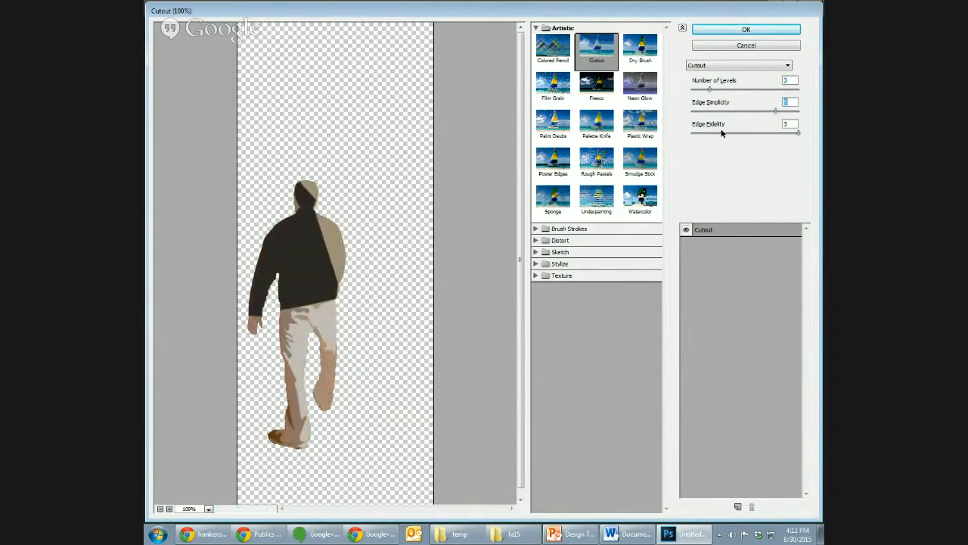
left_click(698, 134)
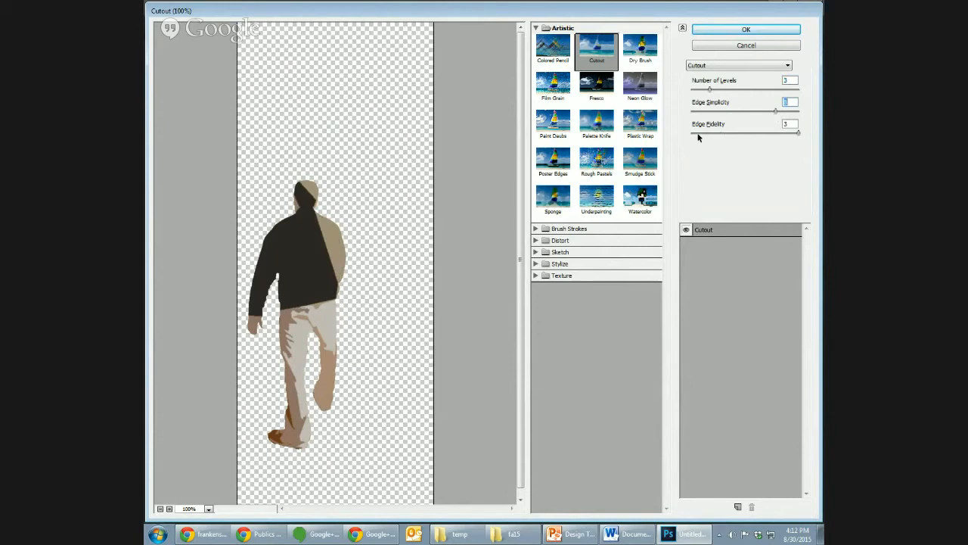
left_click(737, 132)
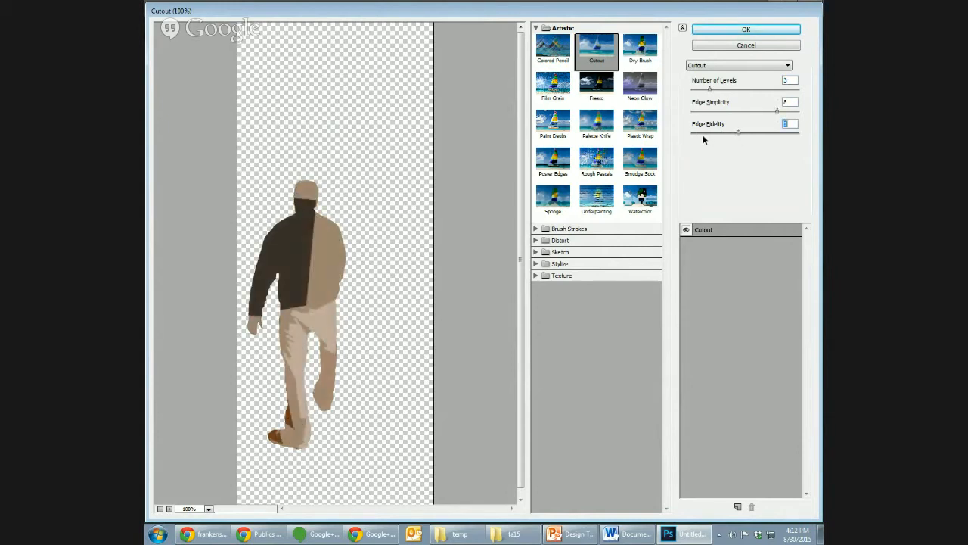
left_click(703, 134)
left_click(791, 111)
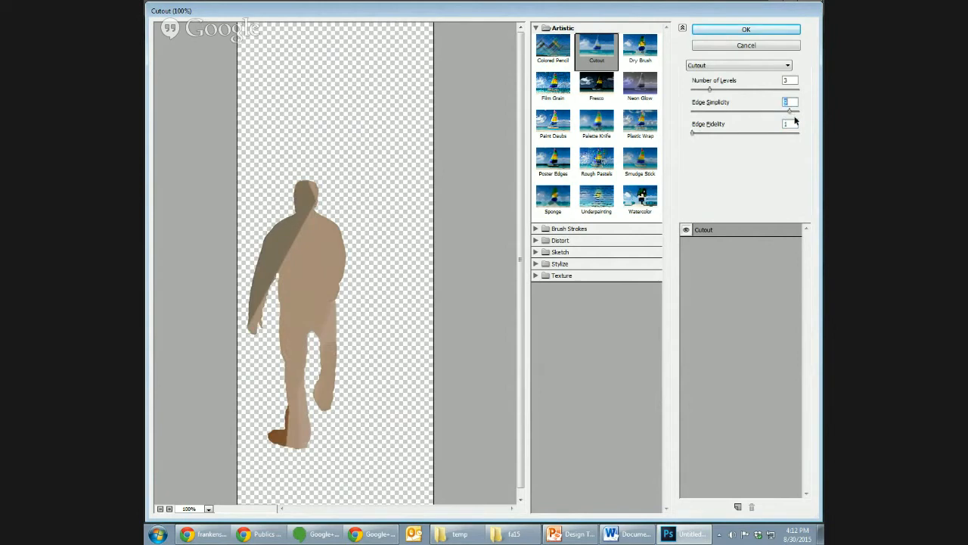
left_click(794, 134)
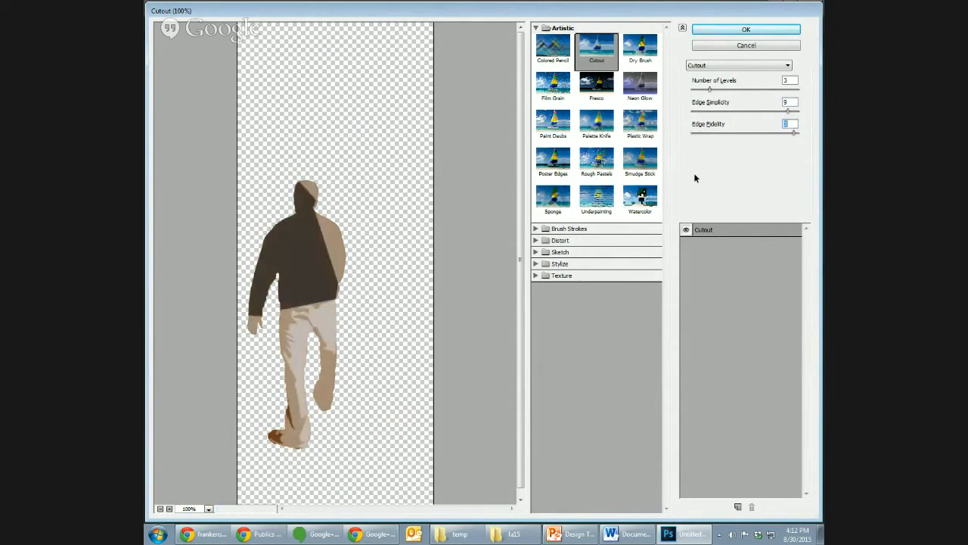
left_click(759, 28)
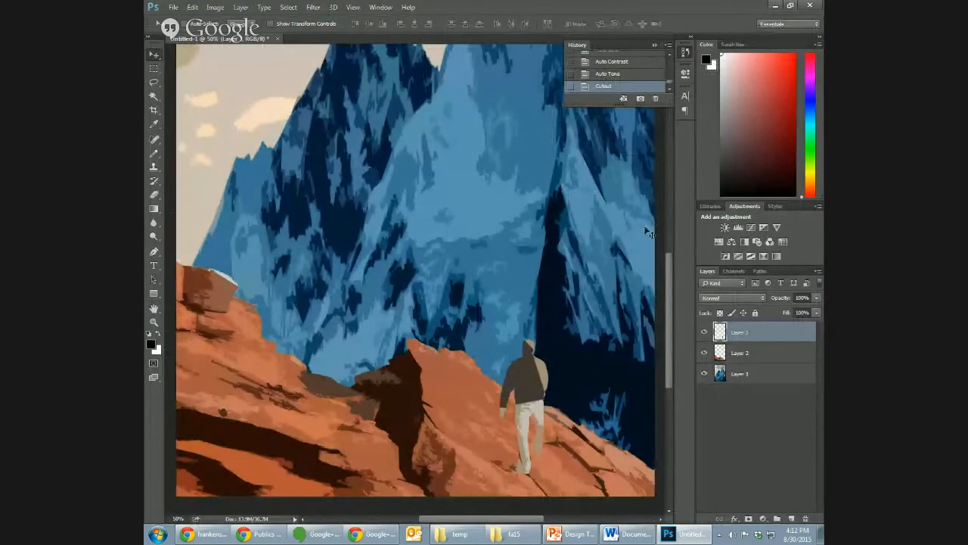
- Move the walking man slightly to the left along the red rocks
key("ctrl+minus")
key("ctrl+minus")
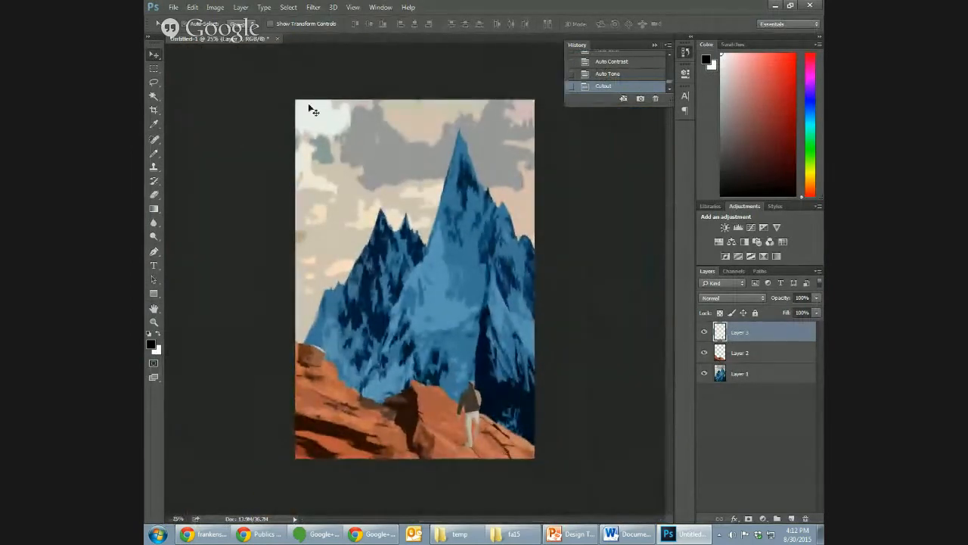
left_click_drag(469, 407, 464, 407)
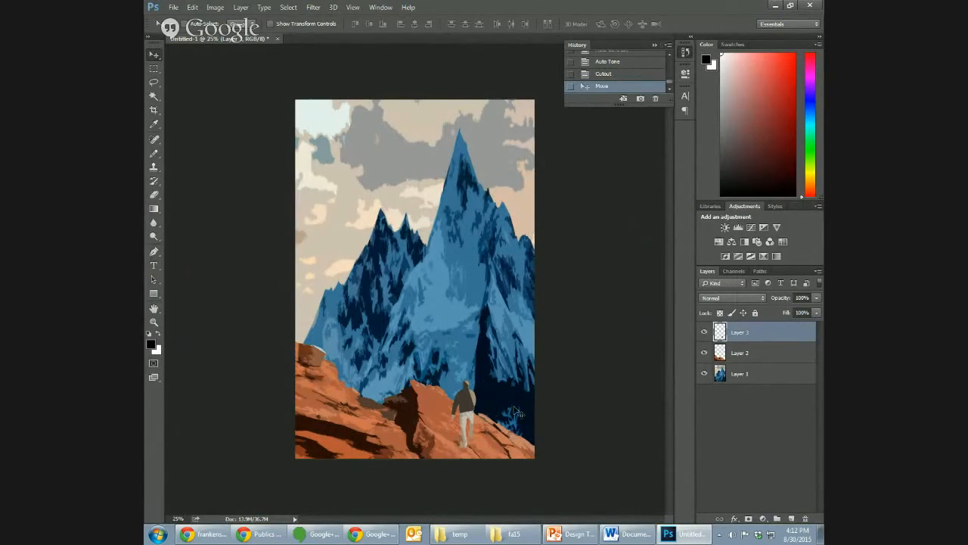
- Select the entire walking man on Layer 3, from head to feet, with the Quick Selection tool
key("ctrl+plus")
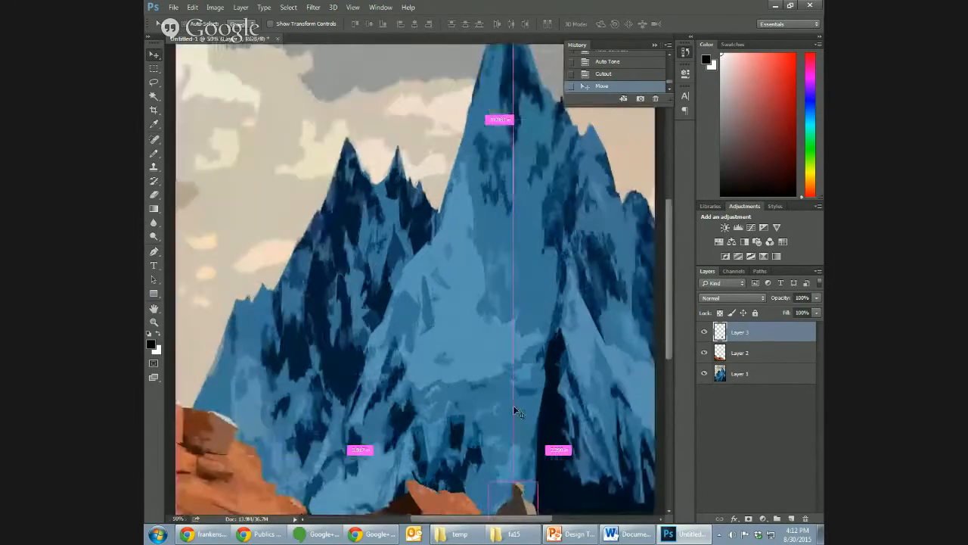
left_click_drag(673, 285, 678, 346)
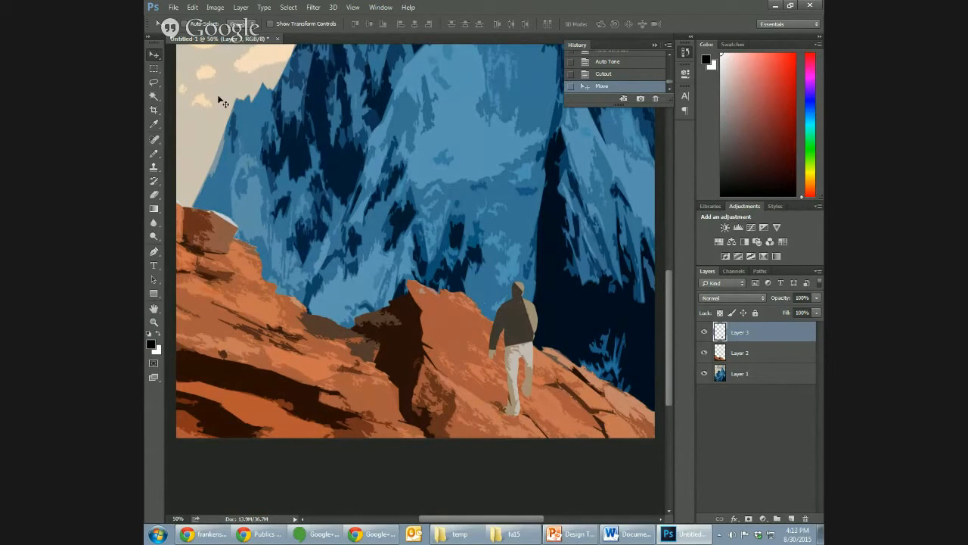
left_click(155, 96)
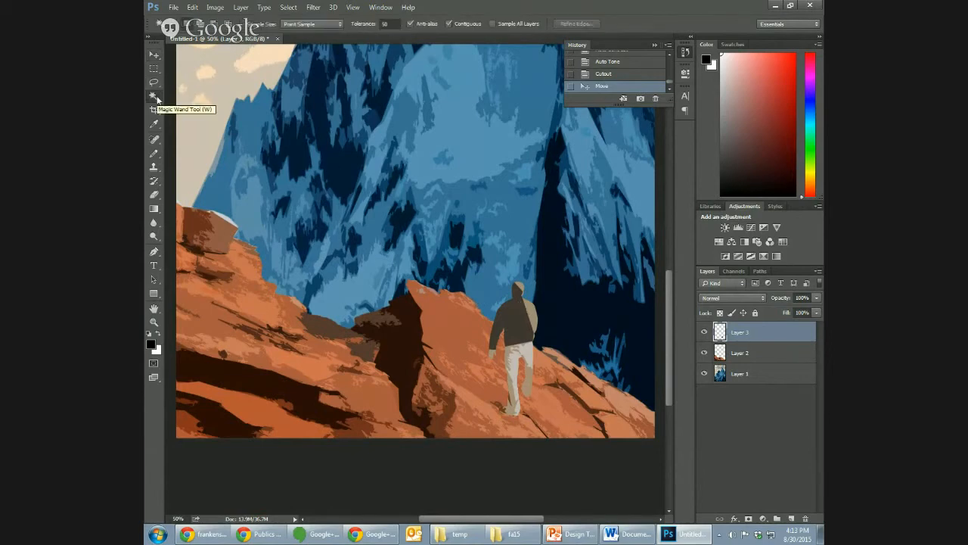
right_click(157, 98)
left_click(203, 97)
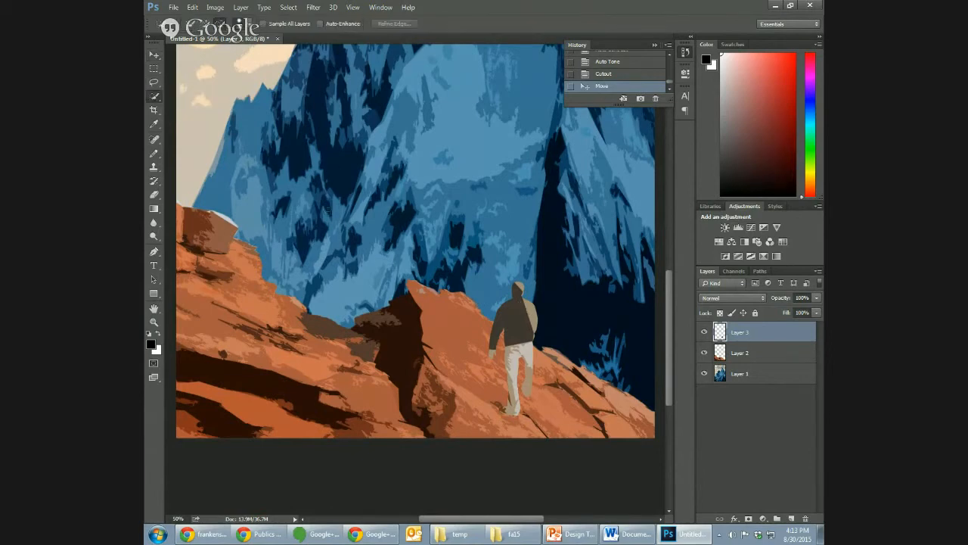
mouse_move(523, 309)
left_mouse_down()
mouse_move(523, 321)
mouse_move(521, 289)
left_mouse_up()
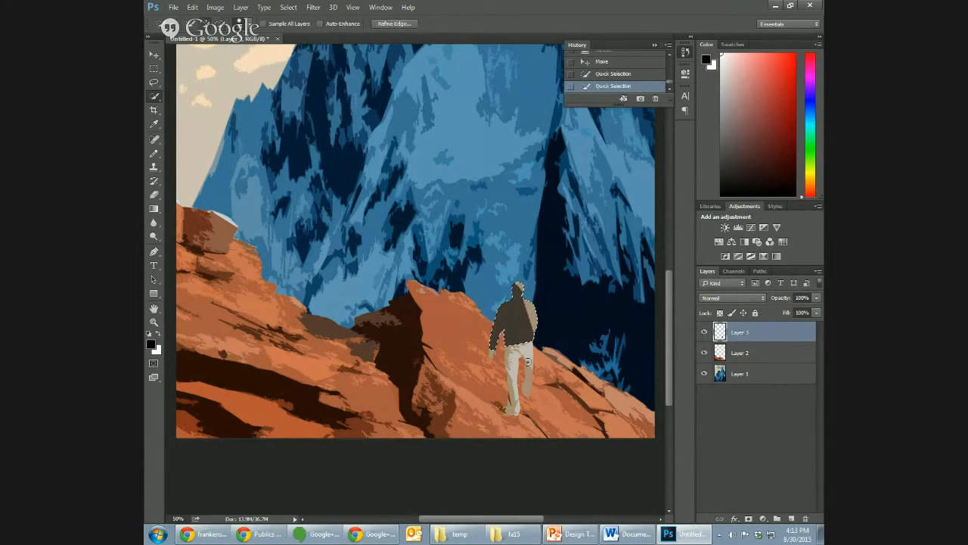
left_click(513, 354)
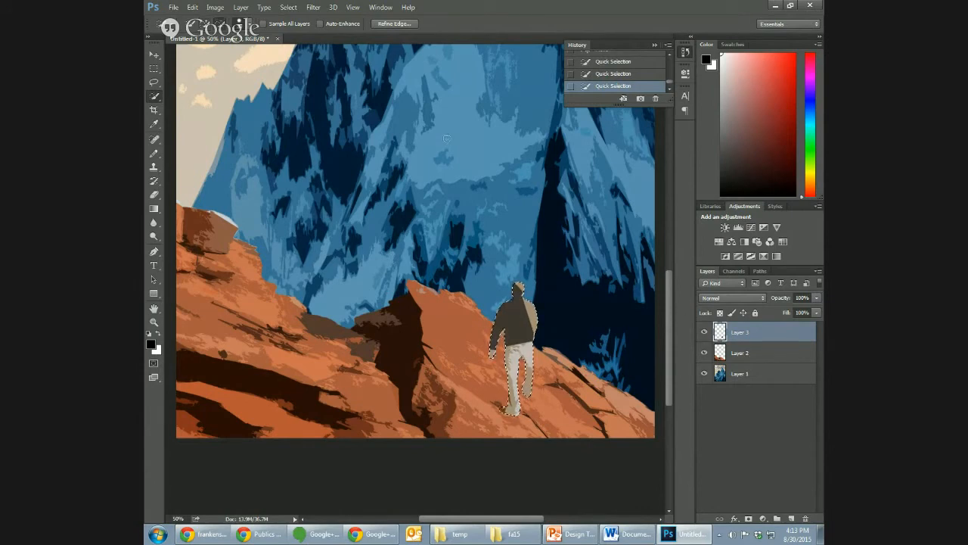
- Add a new empty layer above the walking man's layer, using Normal mode and 100% opacity
left_click(241, 7)
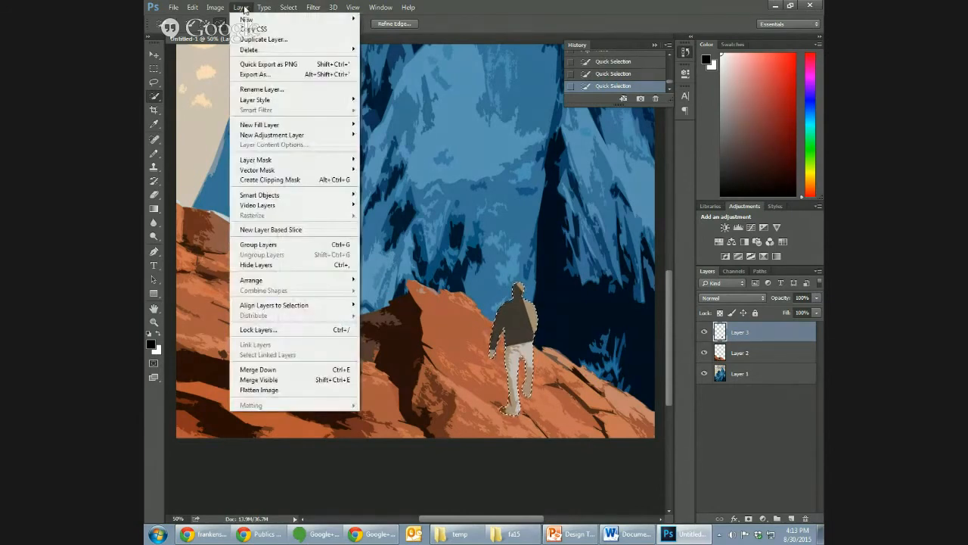
mouse_move(247, 19)
left_click(375, 19)
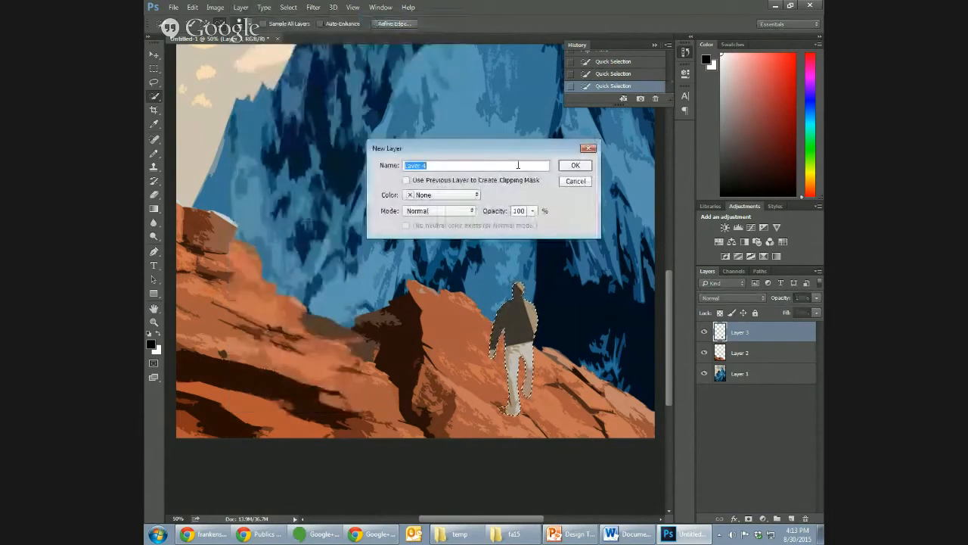
left_click(576, 166)
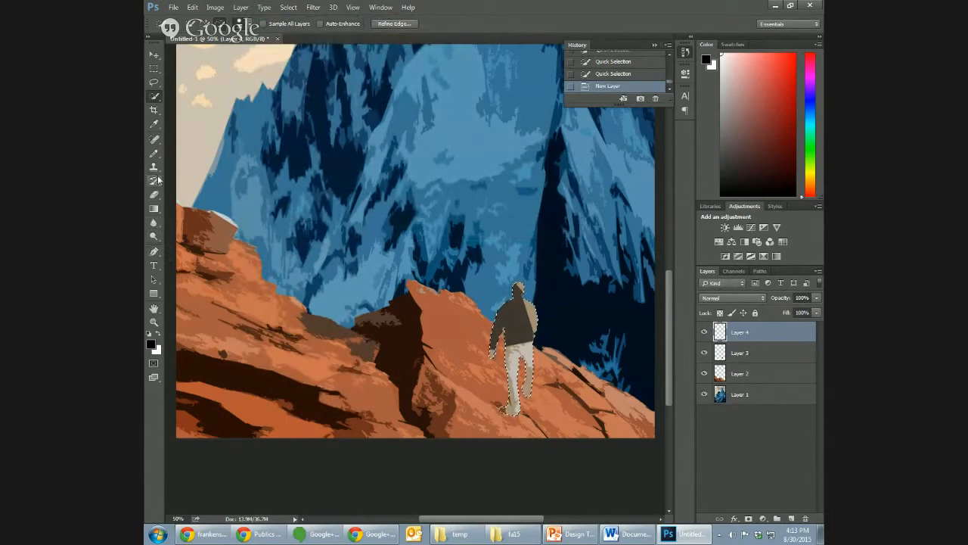
- Fill the walking man's selection with black on Layer 4 using the Paint Bucket tool, and clear the selection
left_click(156, 208)
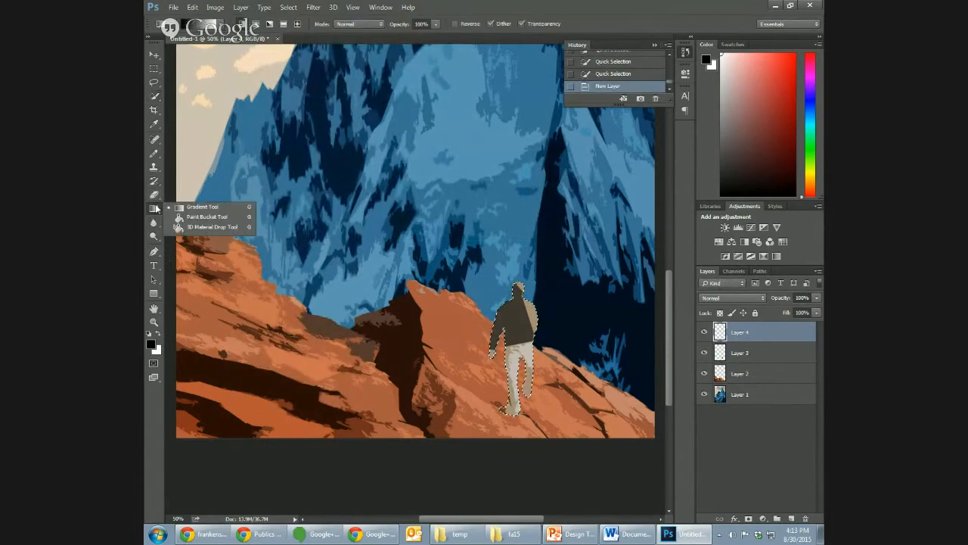
left_click(200, 217)
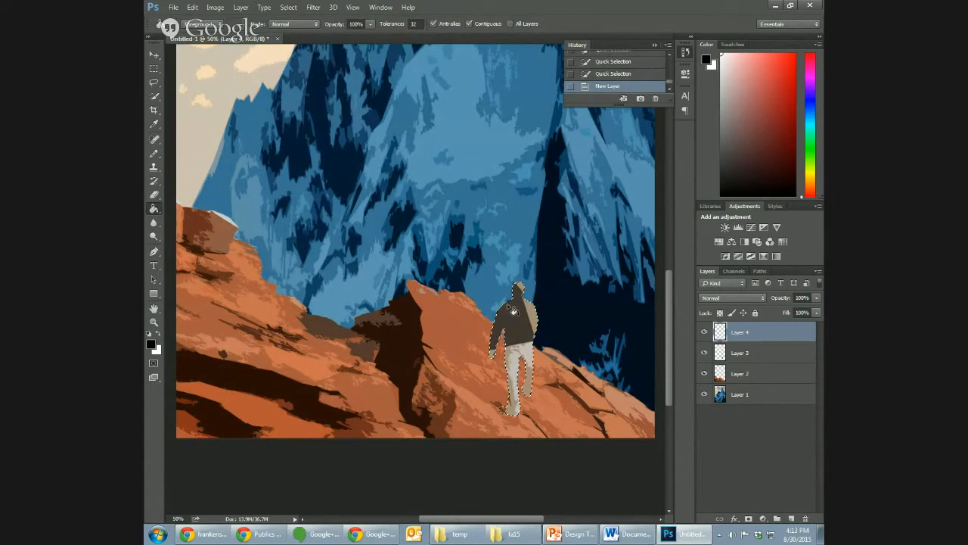
left_click(521, 325)
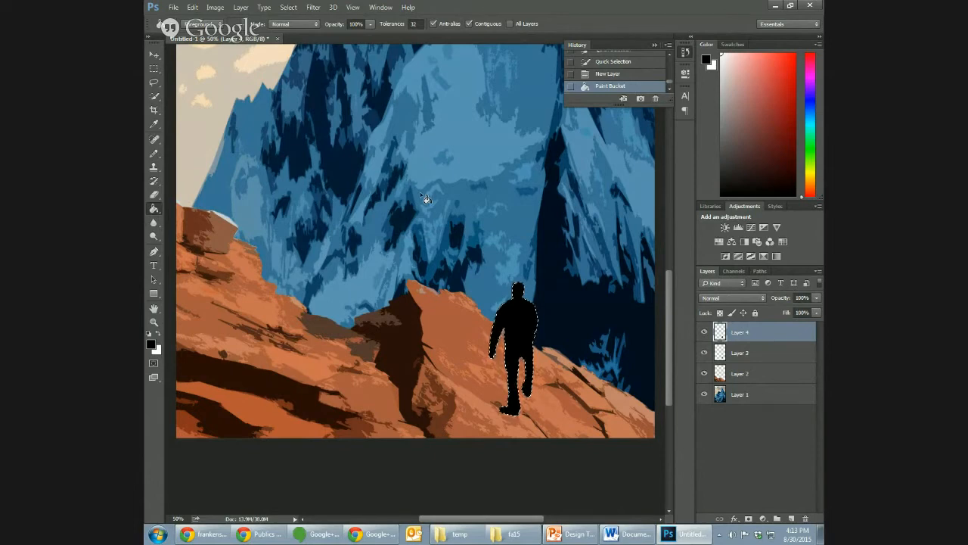
key("ctrl+d")
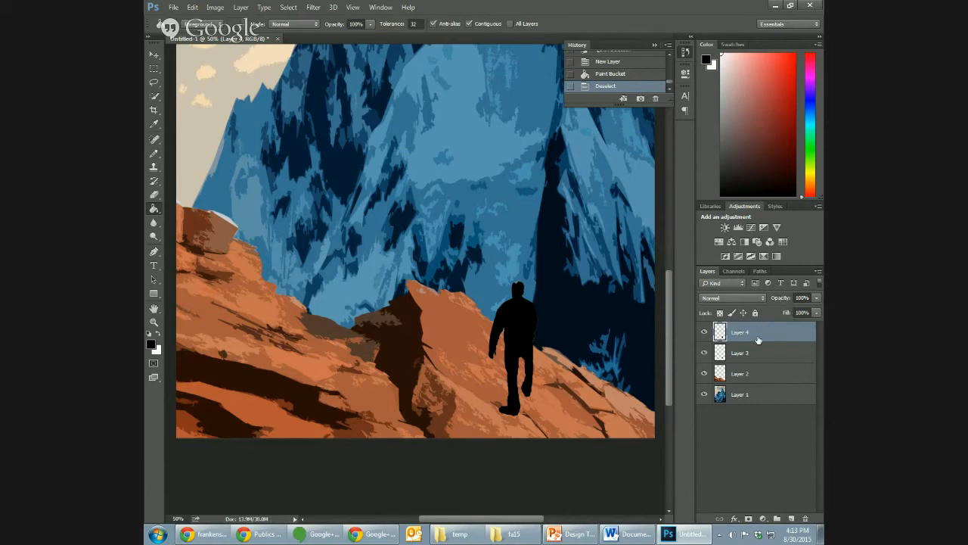
- Move the black silhouette beside the walking man and reduce its layer opacity to 61%
left_click(813, 297)
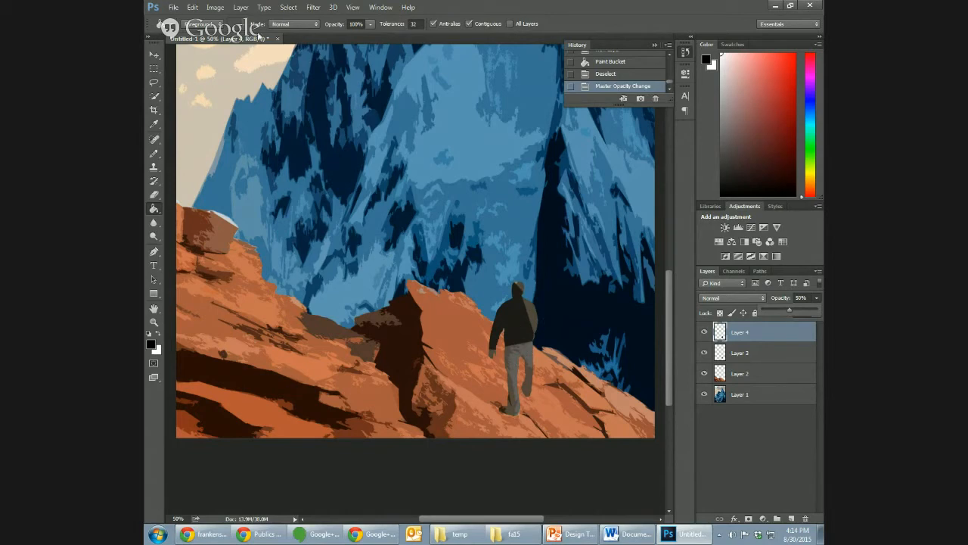
left_click(155, 56)
left_click_drag(526, 345, 467, 354)
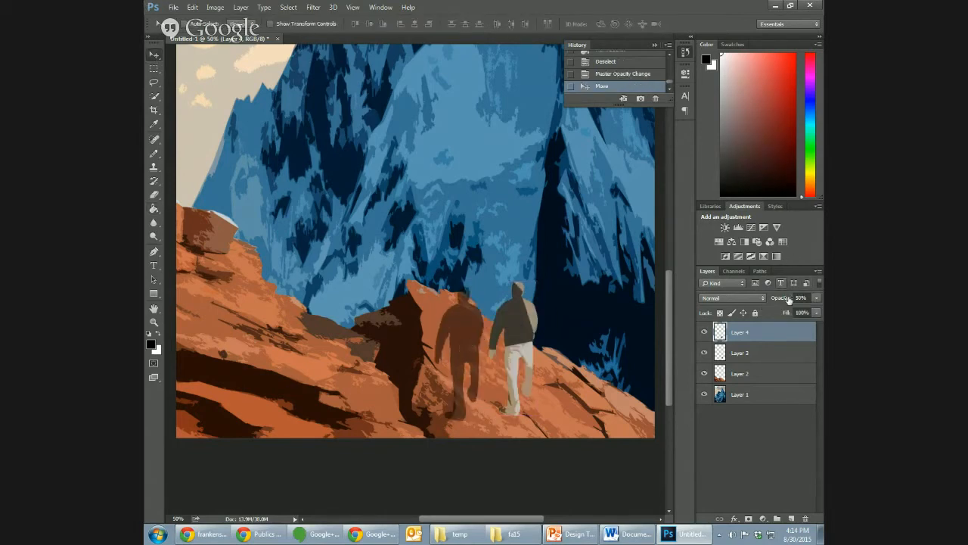
left_click(815, 299)
mouse_move(791, 310)
left_mouse_down()
mouse_move(819, 310)
mouse_move(784, 313)
mouse_move(803, 313)
left_mouse_up()
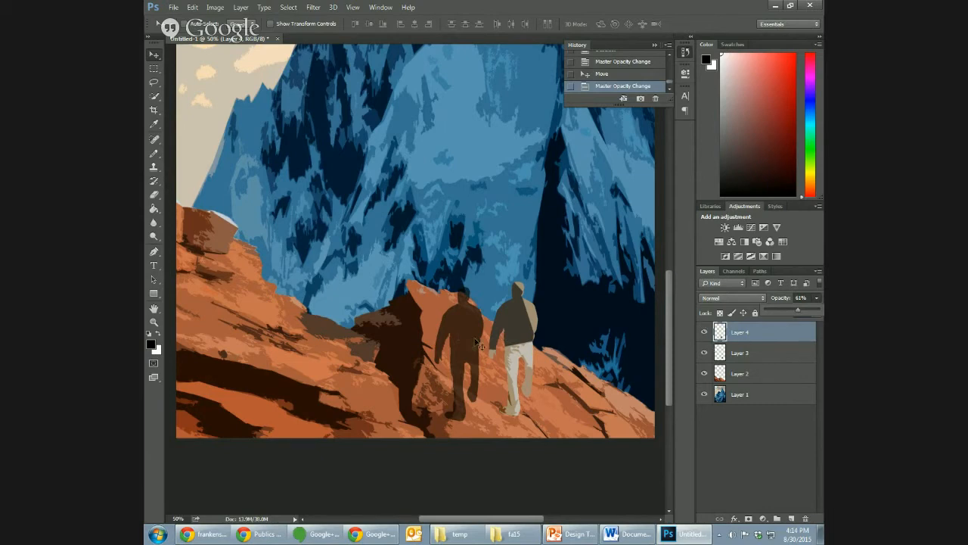
- Move the silhouette back onto the man and place Layer 4 beneath Layer 3 in the layer stack
left_click_drag(462, 344, 520, 341)
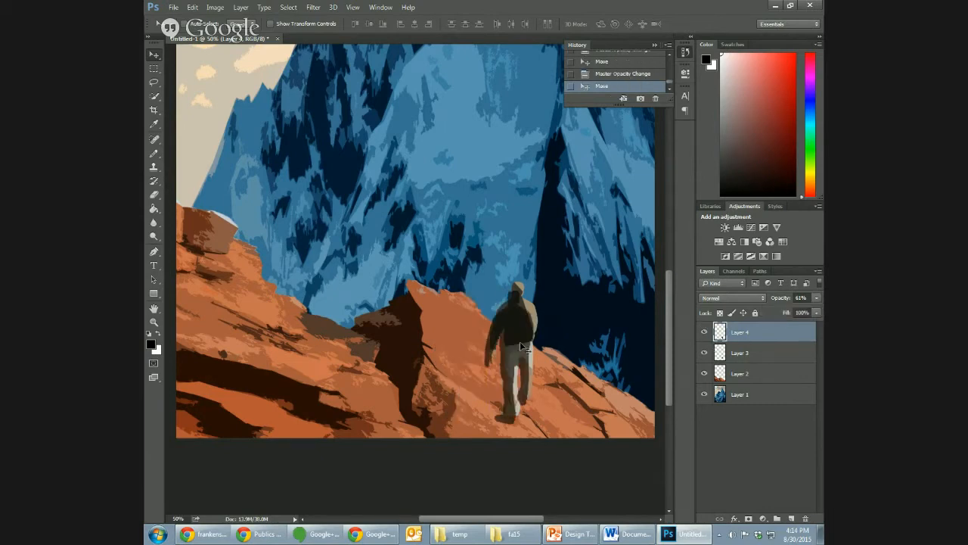
left_click_drag(757, 339, 773, 364)
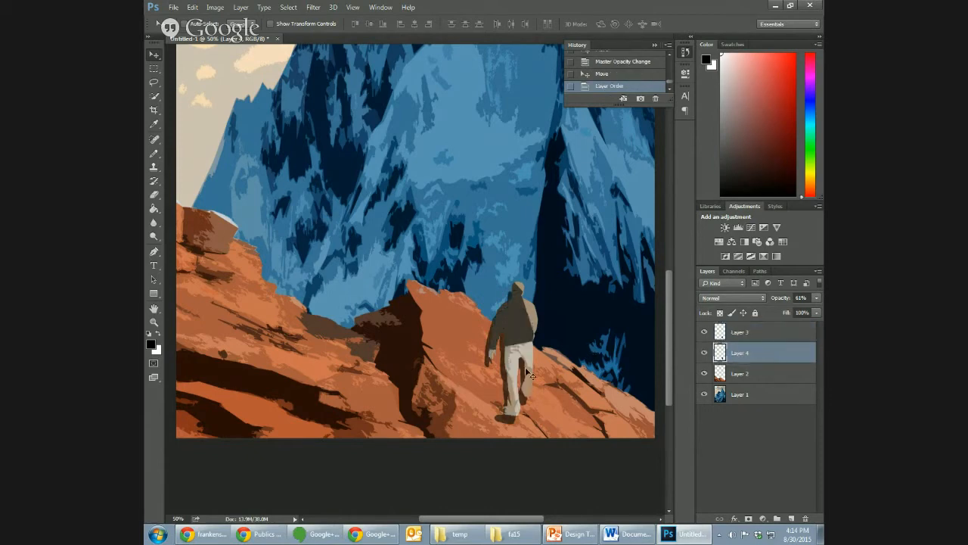
left_click_drag(511, 376, 528, 322)
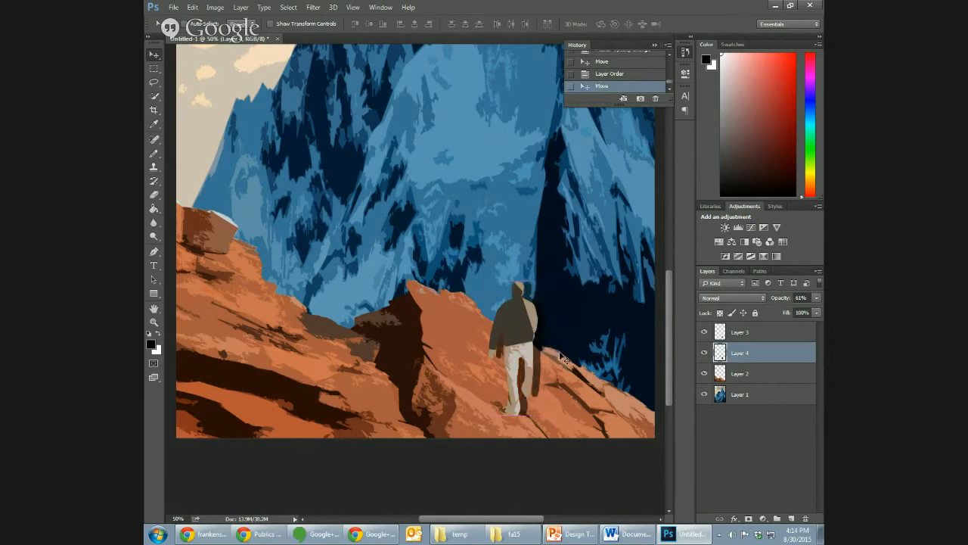
- Nudge the silhouette on Layer 4 into alignment directly behind the walking man
key("Left")
key("Left")
key("Left")
key("Left")
key("Left")
key("Left")
key("Left")
key("Left")
key("Left")
key("Left")
key("Left")
key("Left")
key("Left")
key("Left")
key("Left")
key("Left")
key("Left")
key("Left")
key("Left")
key("Left")
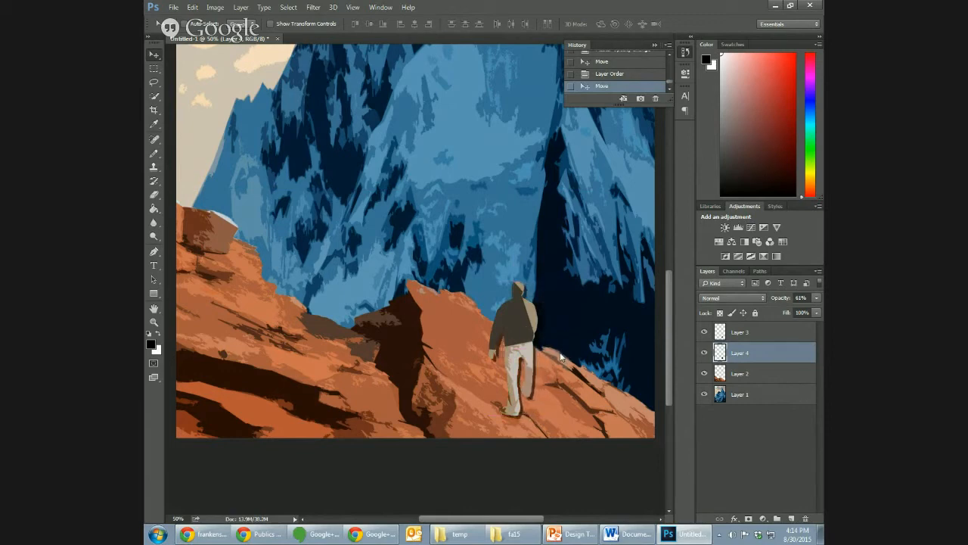
key("Right")
key("Right")
key("ctrl+minus")
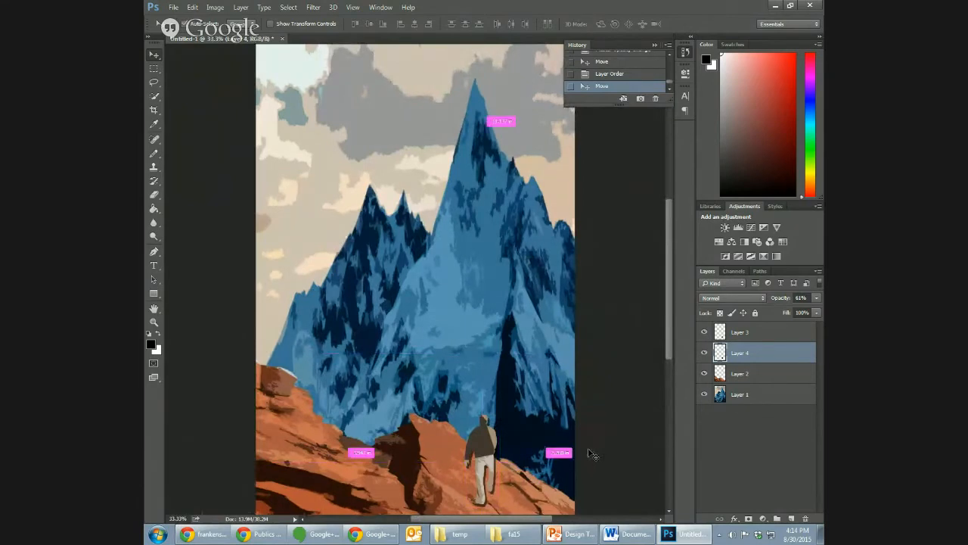
key("ctrl+plus")
key("ctrl+plus")
left_click_drag(671, 307, 670, 391)
mouse_move(571, 285)
left_mouse_down()
mouse_move(545, 292)
mouse_move(557, 277)
mouse_move(564, 283)
left_mouse_up()
left_click(192, 7)
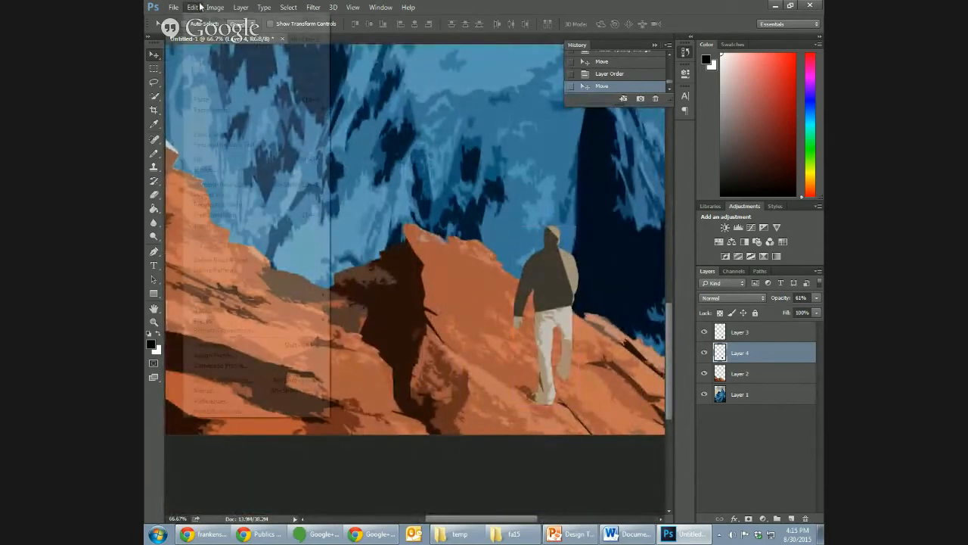
mouse_move(242, 231)
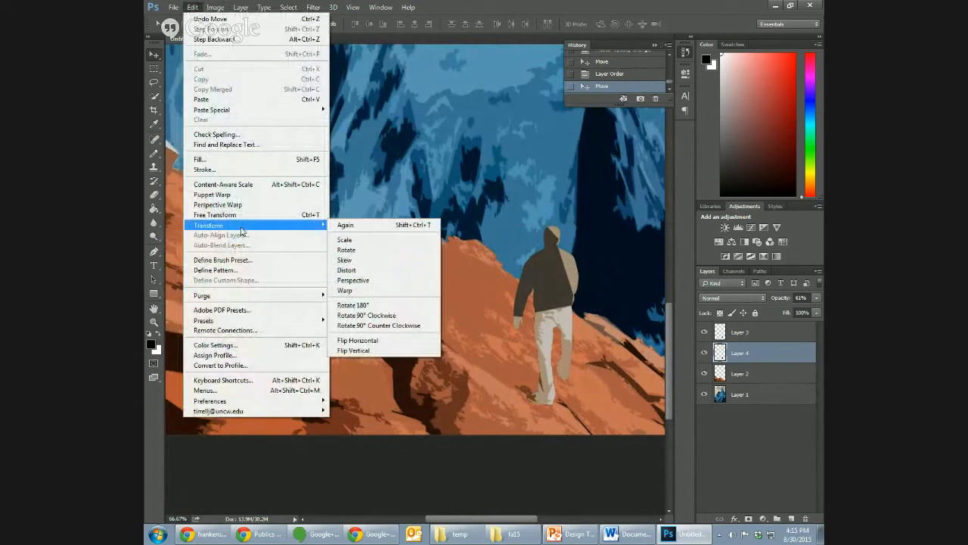
left_click(377, 261)
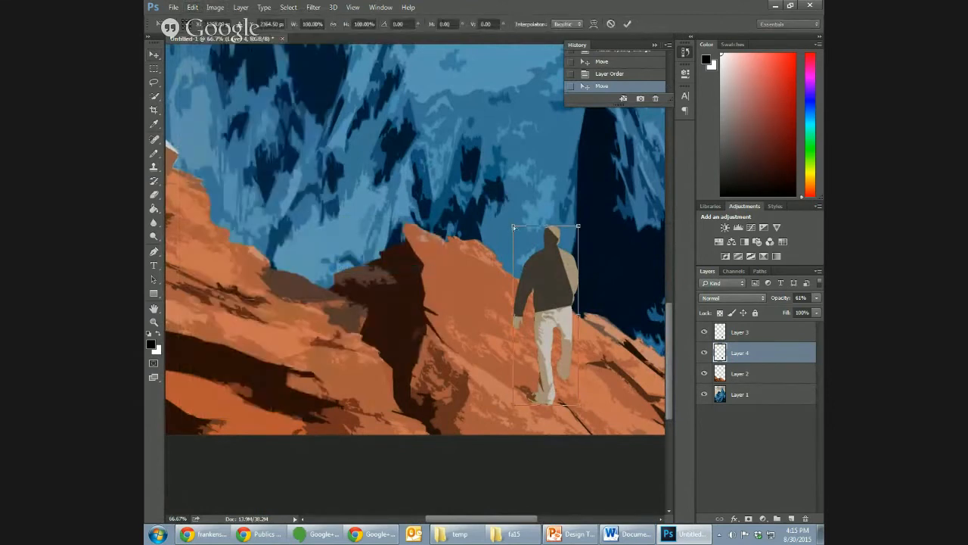
left_click_drag(513, 225, 431, 334)
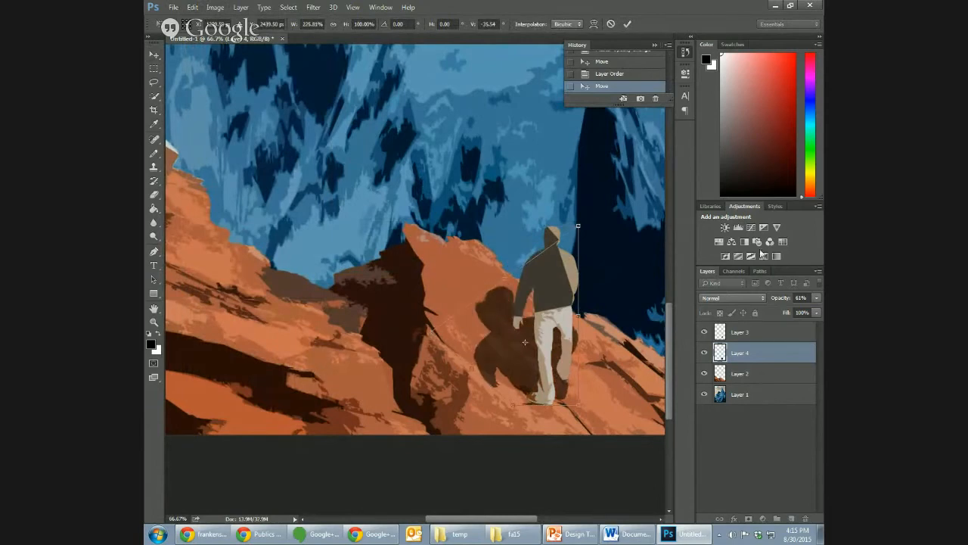
key("Escape")
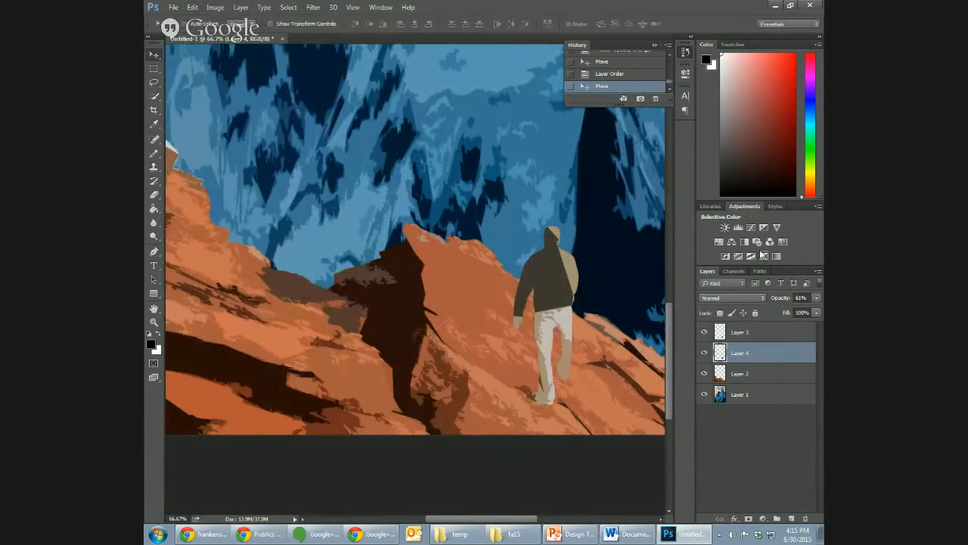
- Rotate the silhouette about 46° counterclockwise and position it as a shadow on the red rocks, extending from the man's feet
left_click(192, 6)
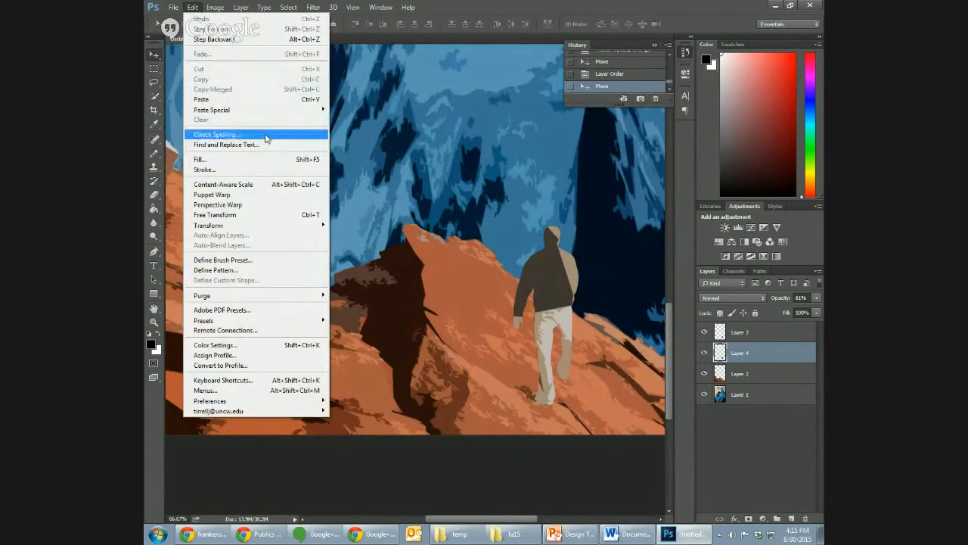
mouse_move(284, 227)
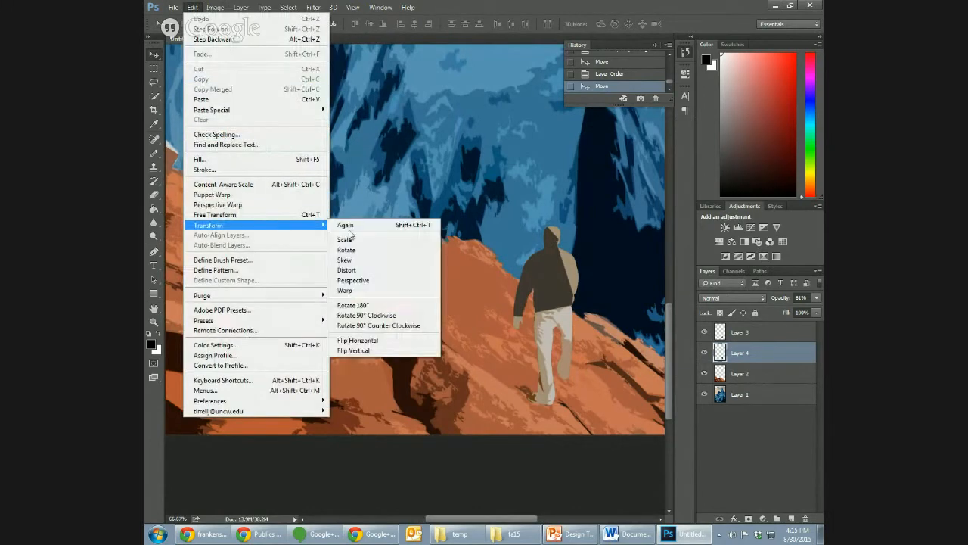
left_click(398, 250)
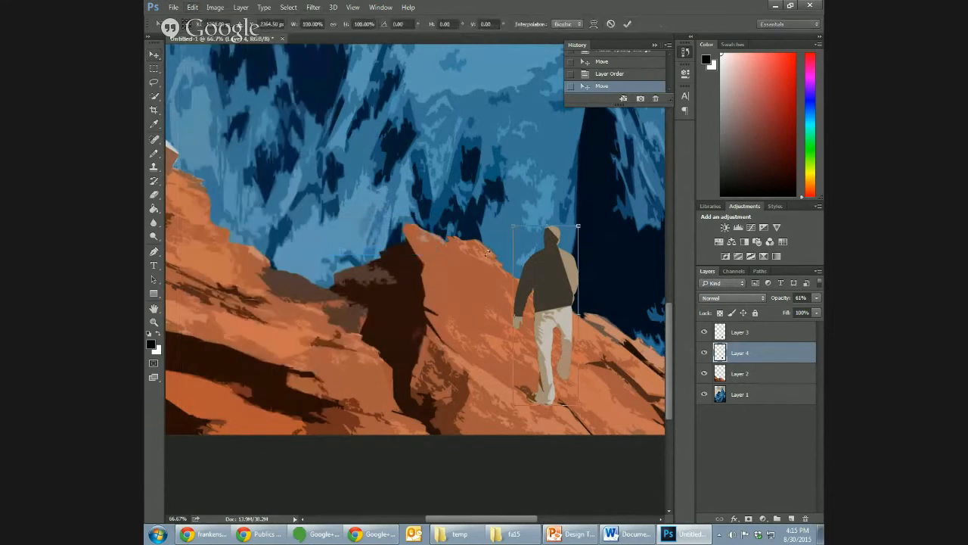
left_click_drag(512, 225, 452, 257)
left_click_drag(512, 298, 483, 326)
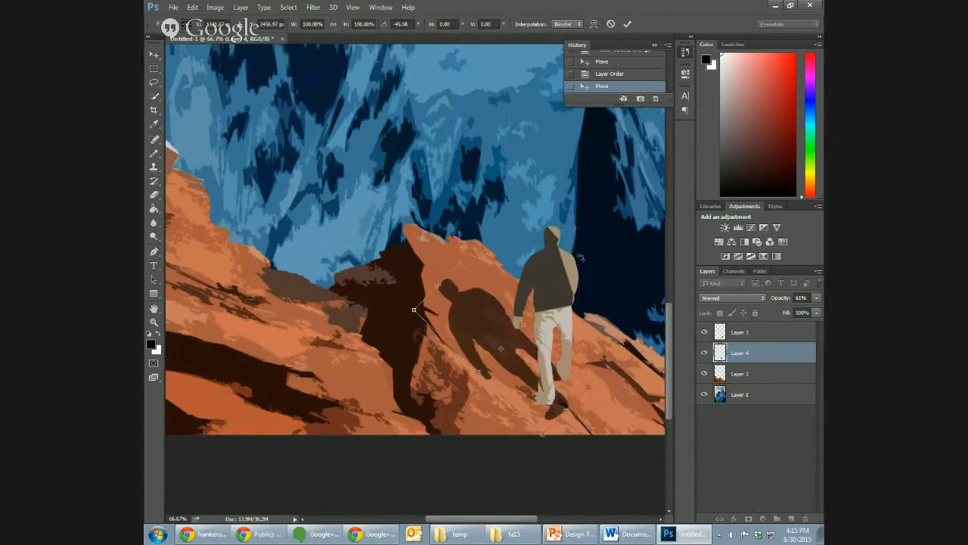
key("Return")
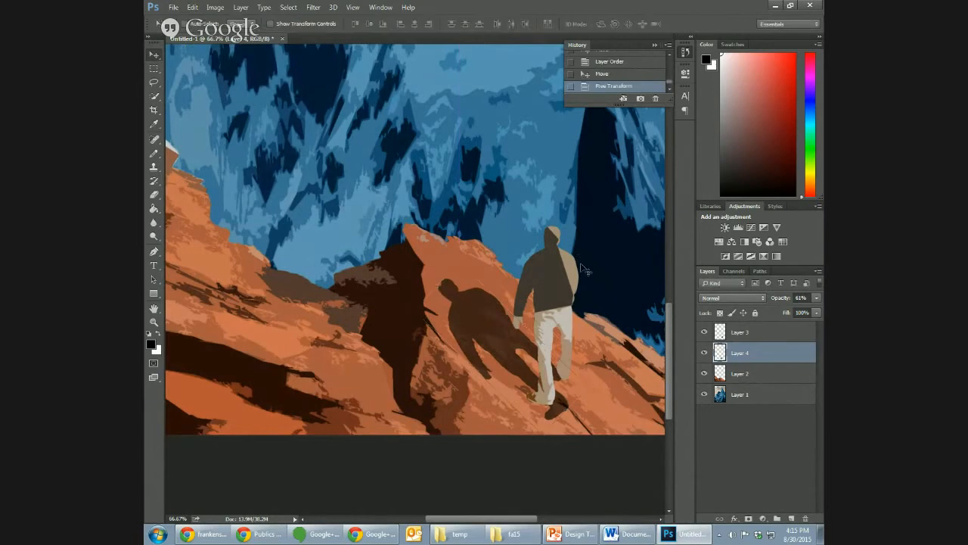
- Erase the shadow's stray foot where it sticks out past the walking man's shoes
left_click(153, 195)
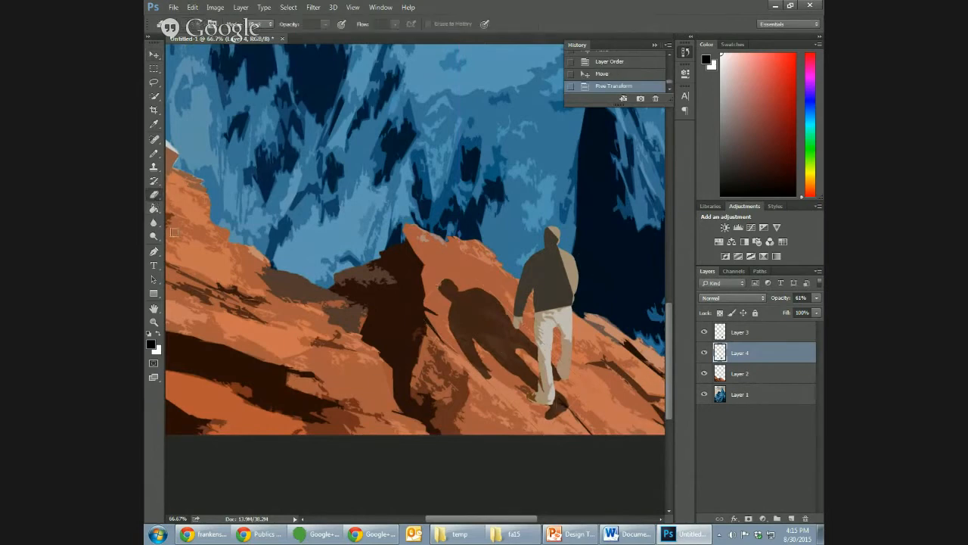
left_click(574, 407)
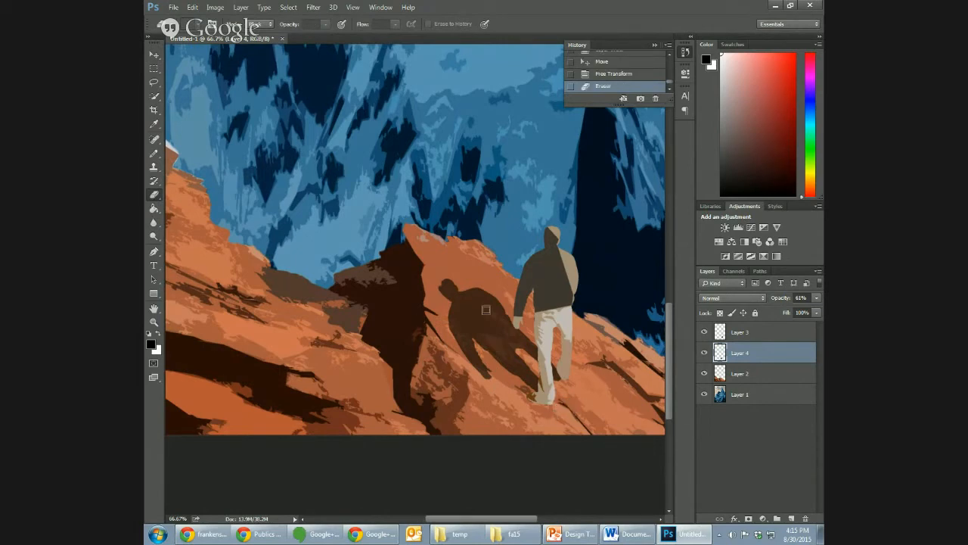
key("ctrl+minus")
key("ctrl+minus")
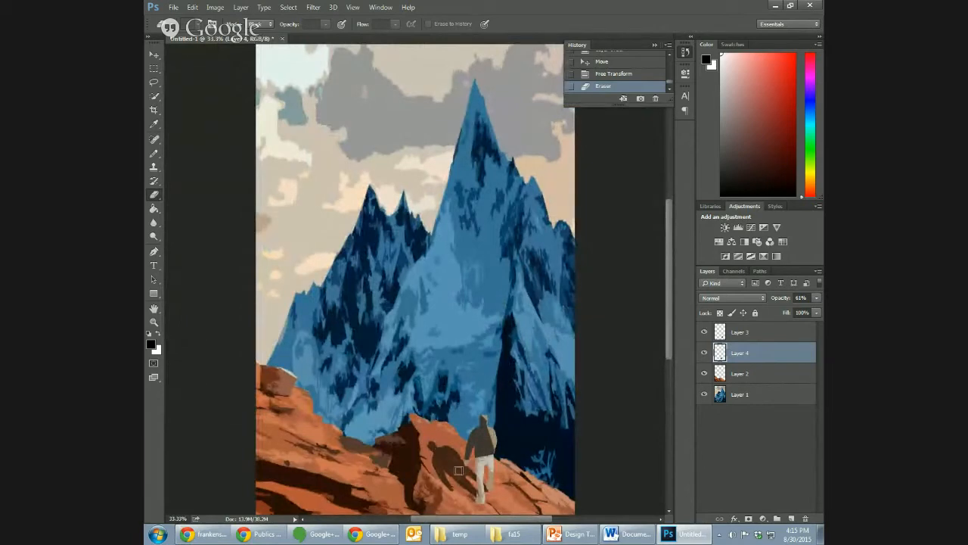
left_click_drag(670, 352, 668, 373)
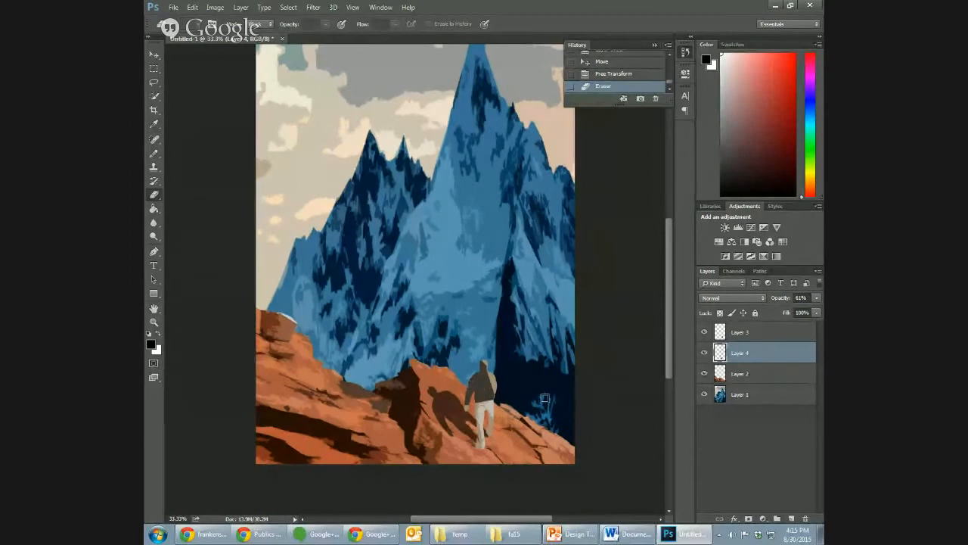
left_click_drag(667, 368, 667, 389)
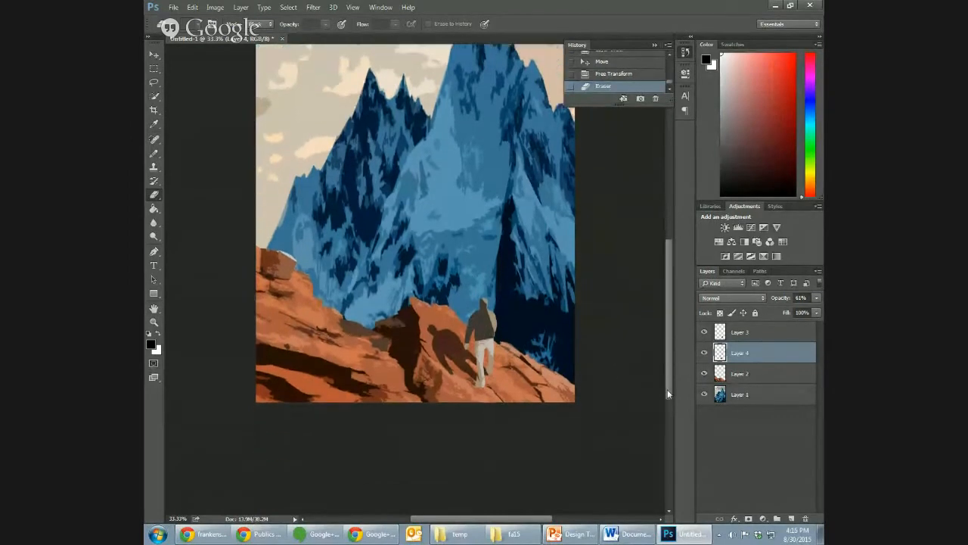
key("ctrl+plus")
key("ctrl+plus")
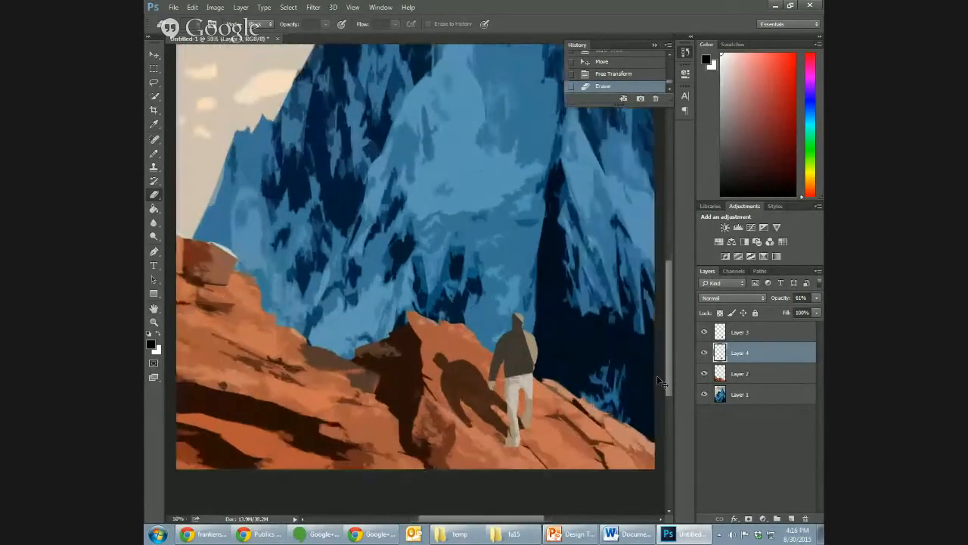
left_click(194, 7)
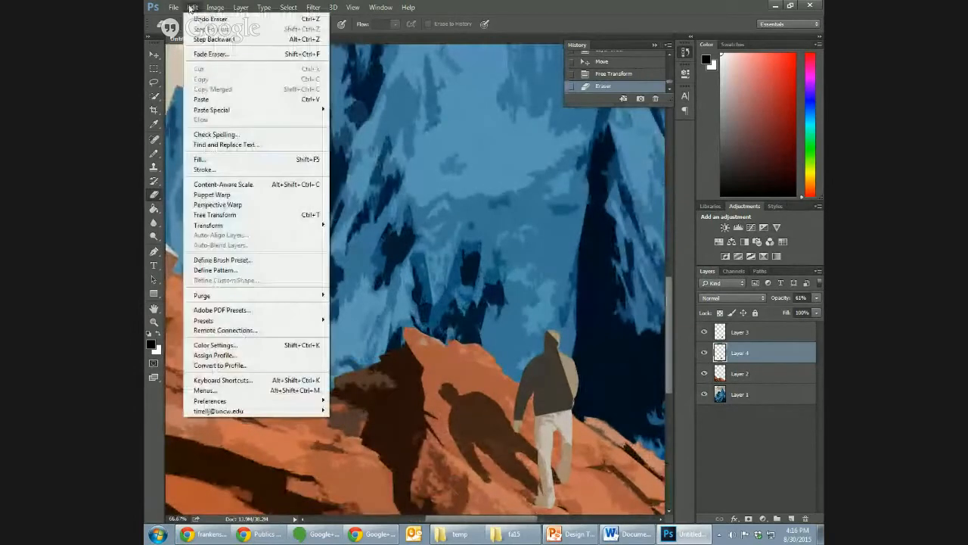
mouse_move(243, 224)
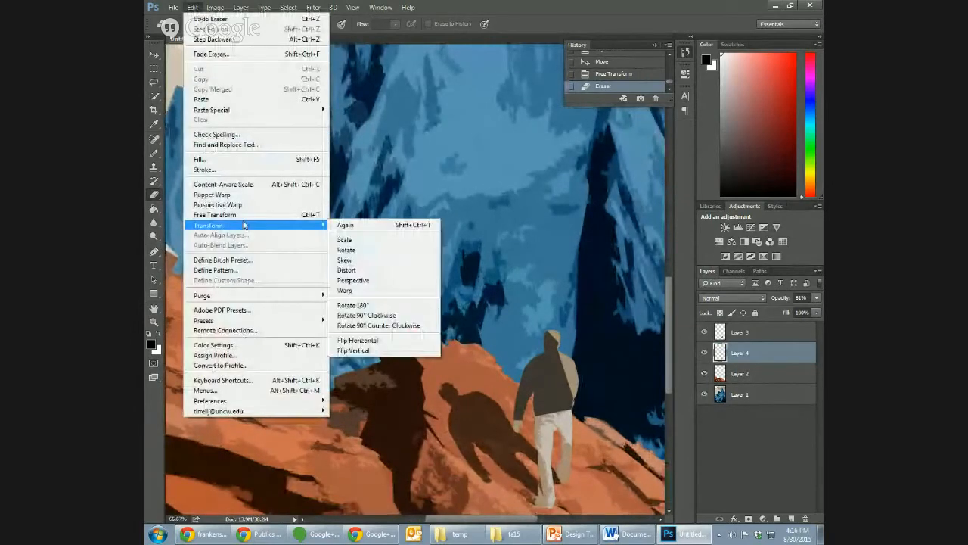
left_click(363, 270)
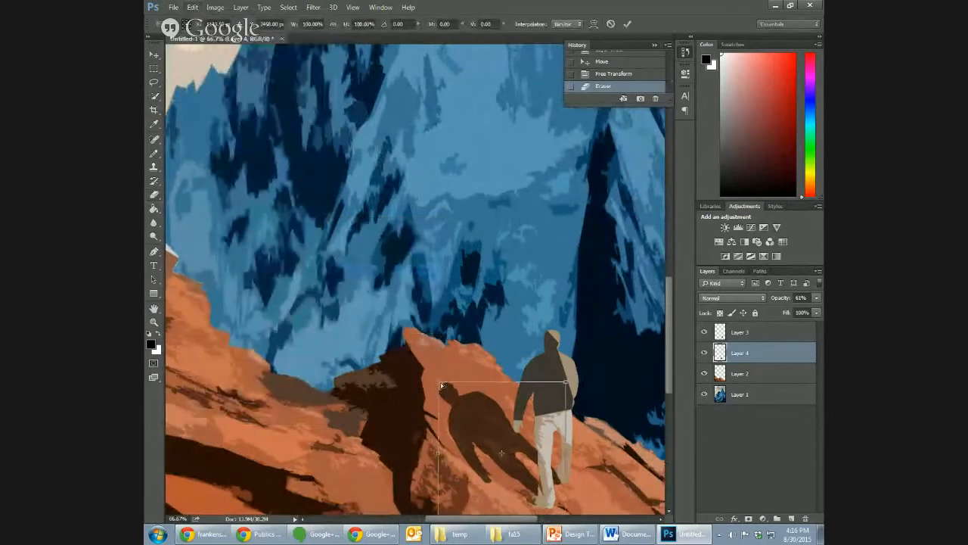
mouse_move(439, 385)
left_mouse_down()
mouse_move(463, 401)
mouse_move(466, 419)
mouse_move(452, 393)
left_mouse_up()
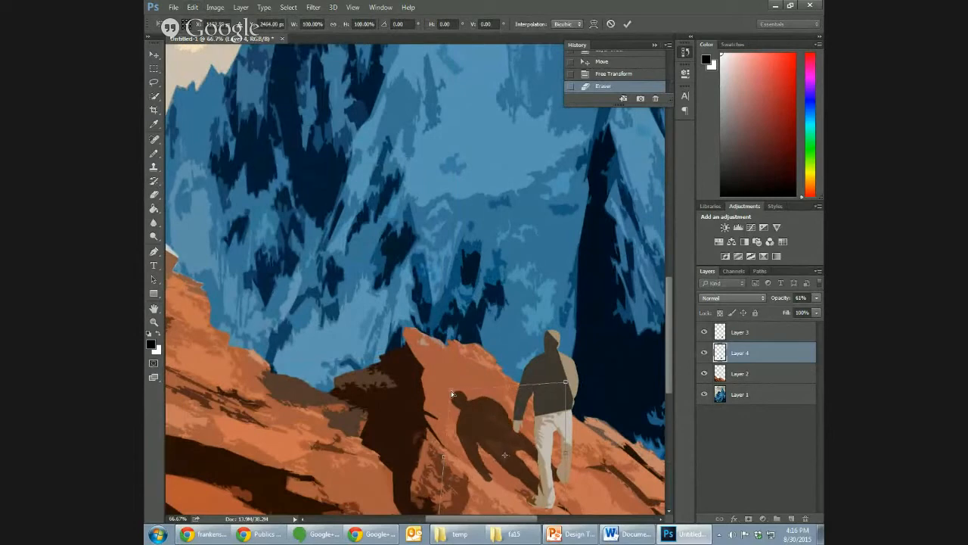
key("e")
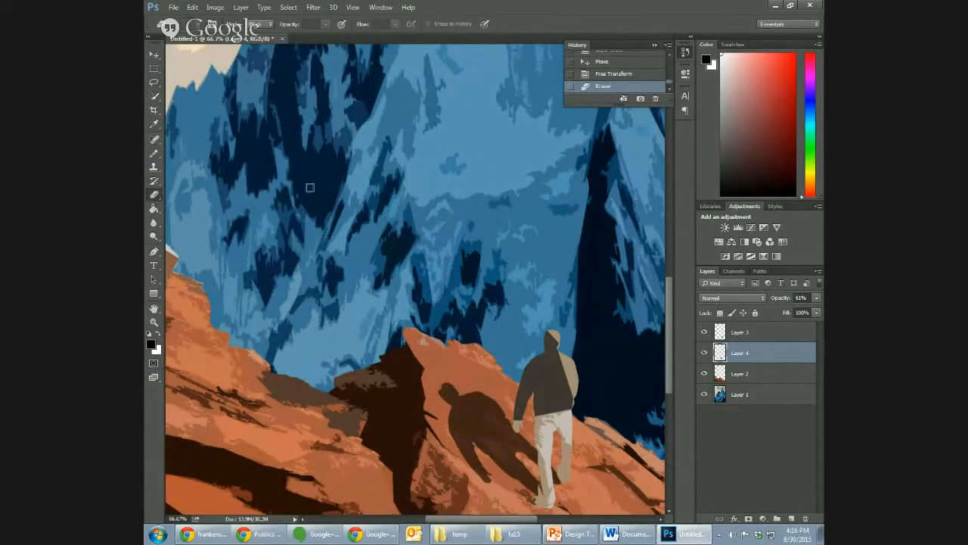
left_click(193, 7)
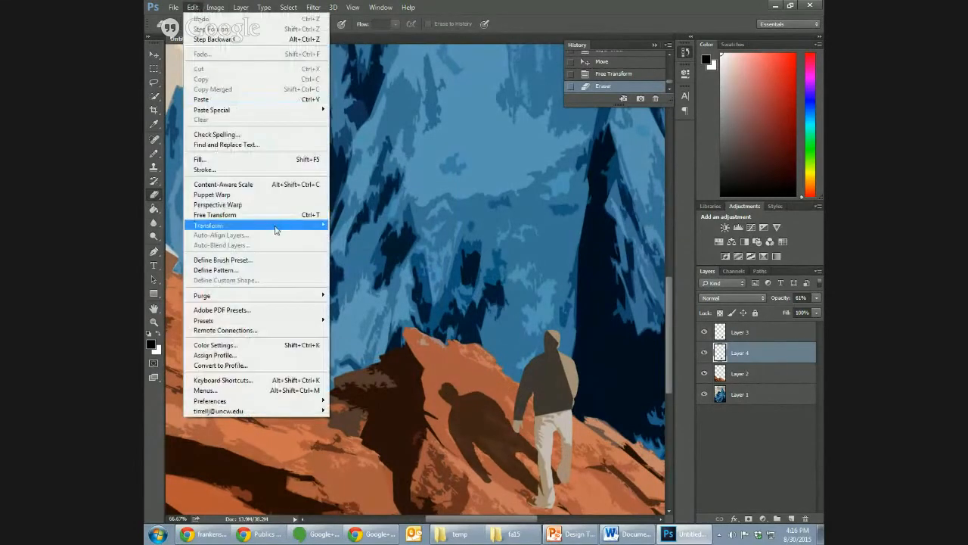
mouse_move(280, 225)
left_click(363, 261)
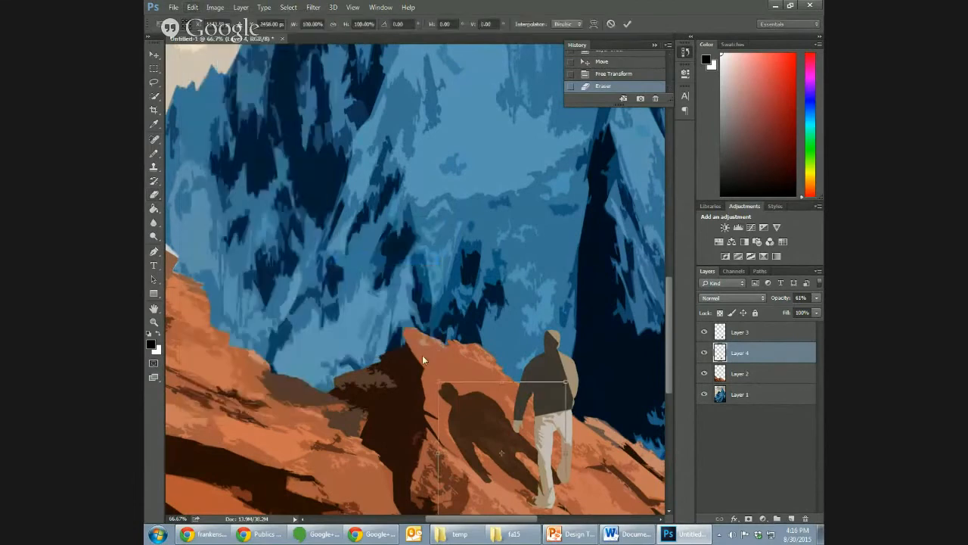
left_click_drag(437, 380, 501, 402)
left_click_drag(668, 368, 665, 395)
mouse_move(439, 434)
left_mouse_down()
mouse_move(458, 420)
mouse_move(450, 425)
left_mouse_up()
left_click_drag(446, 339, 500, 378)
key("Escape")
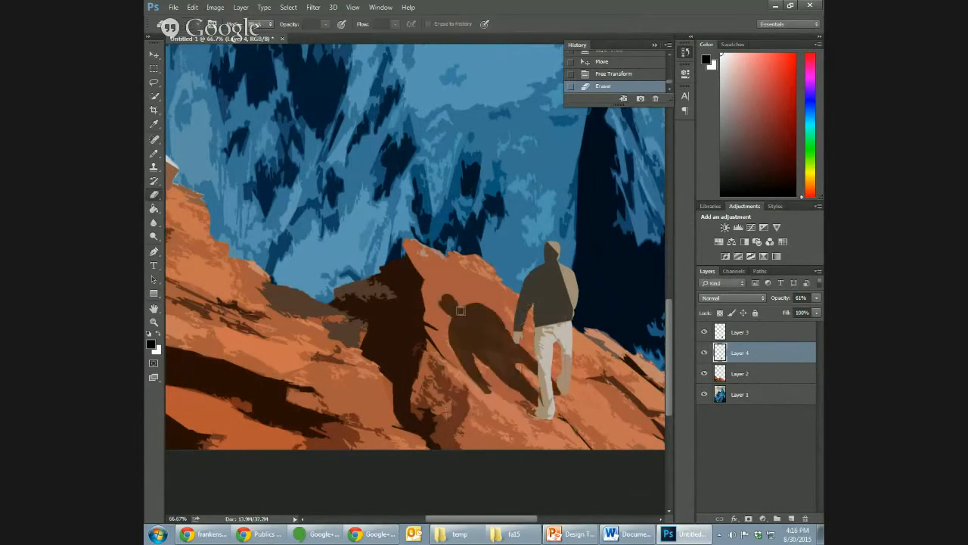
- Apply a Perspective transform to the shadow on Layer 4, symmetrically narrowing its head end to about 11° of horizontal skew
left_click(193, 7)
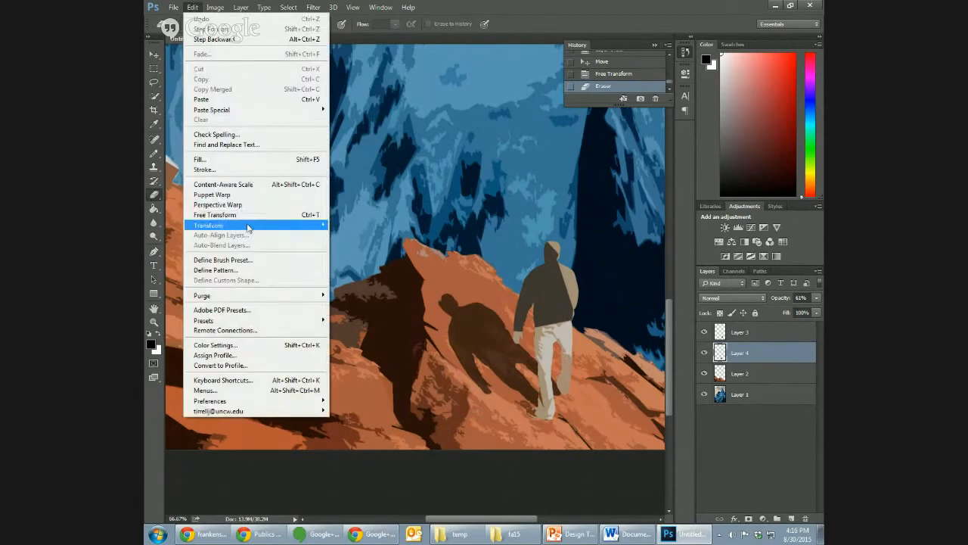
mouse_move(248, 226)
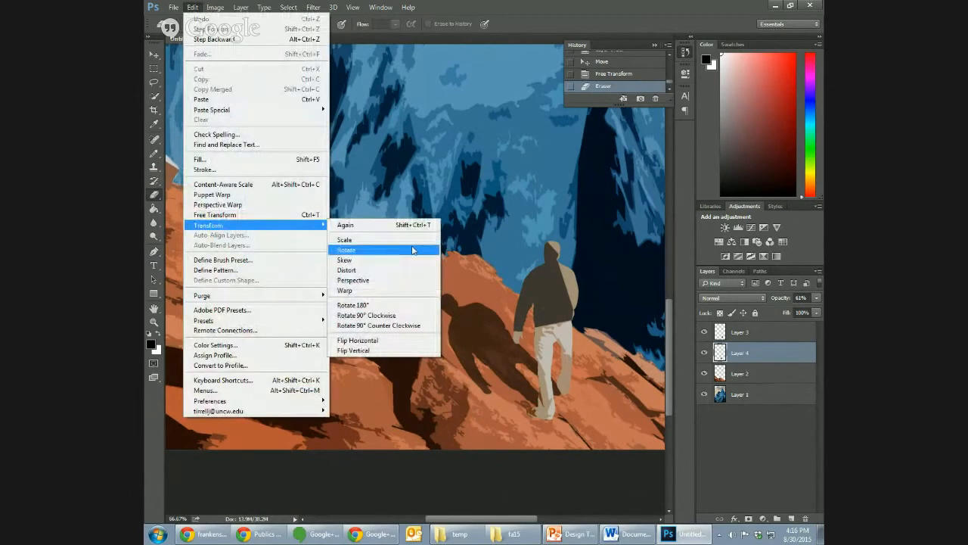
left_click(415, 275)
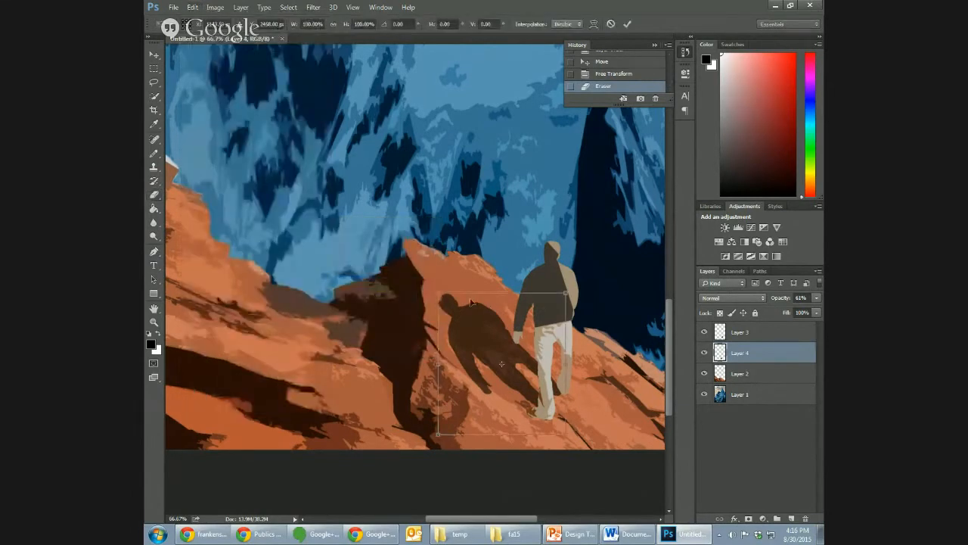
left_click_drag(439, 293, 467, 312)
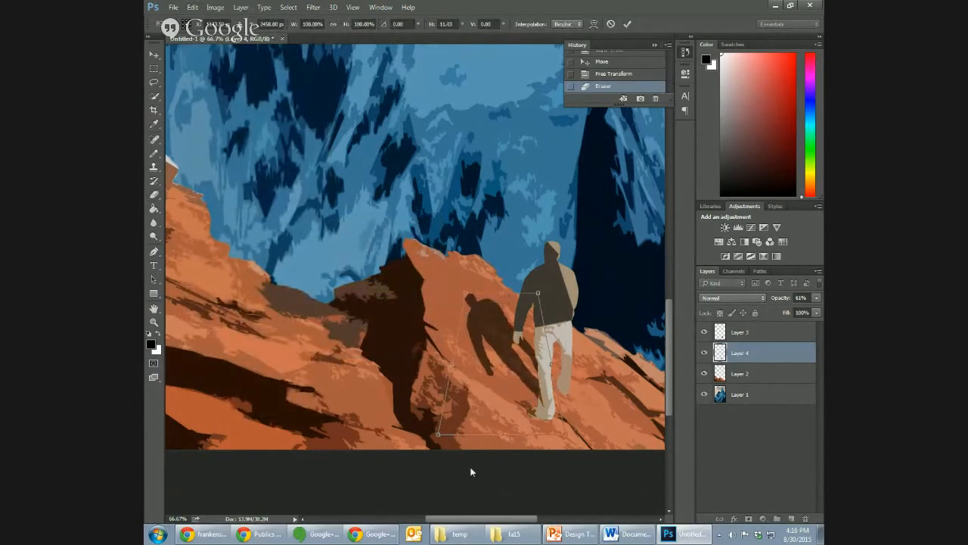
key("Return")
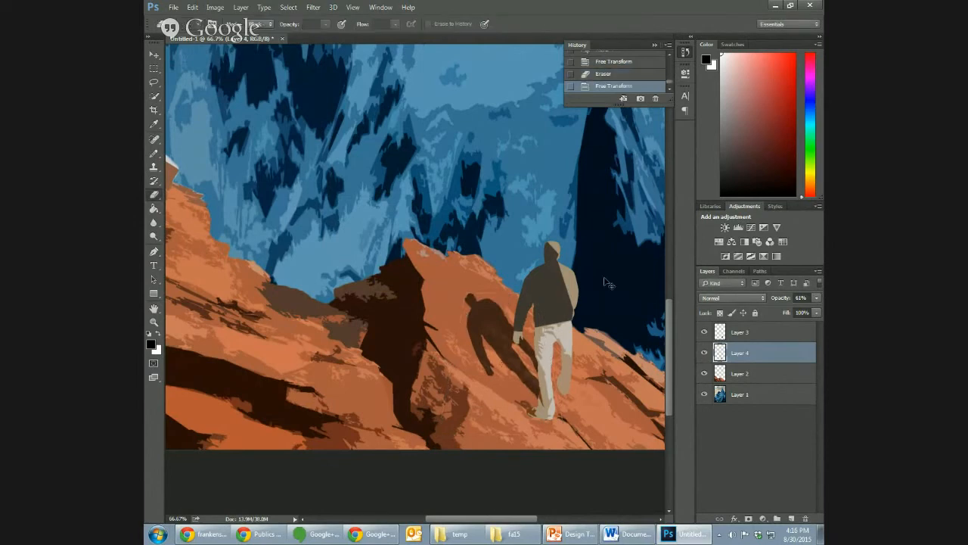
- Nudge the shadow on Layer 4 slightly to refine its placement at the walking man's feet
key("ctrl+minus")
key("ctrl+minus")
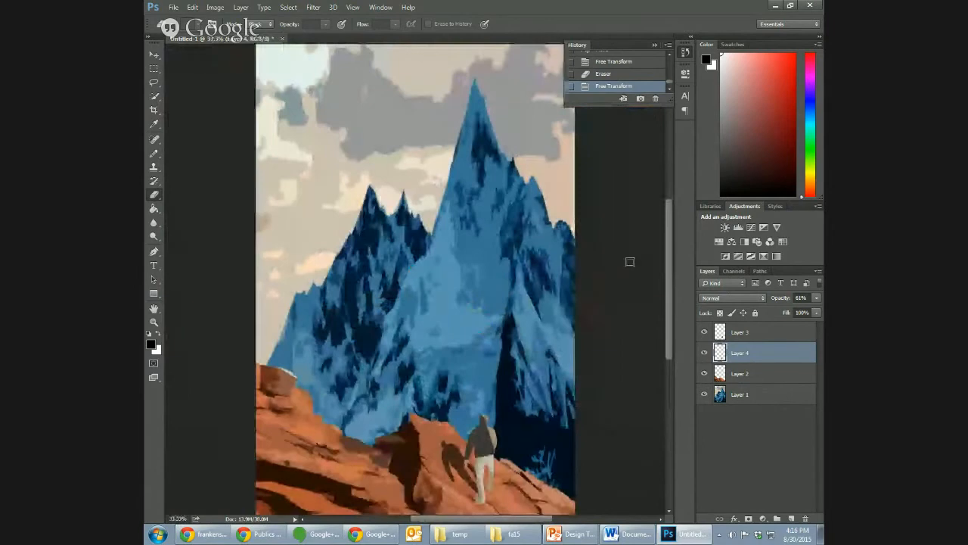
left_click(154, 55)
key("Up")
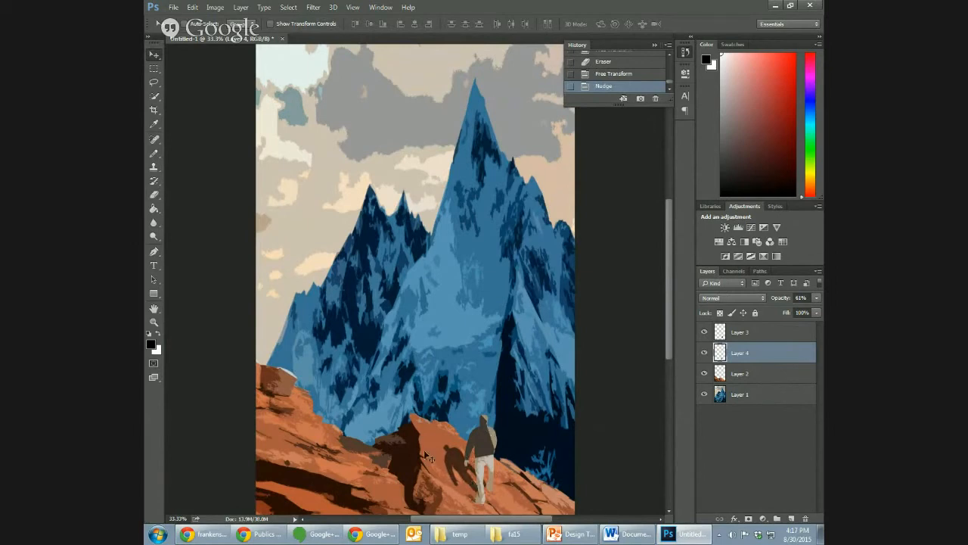
left_click_drag(668, 330, 664, 348)
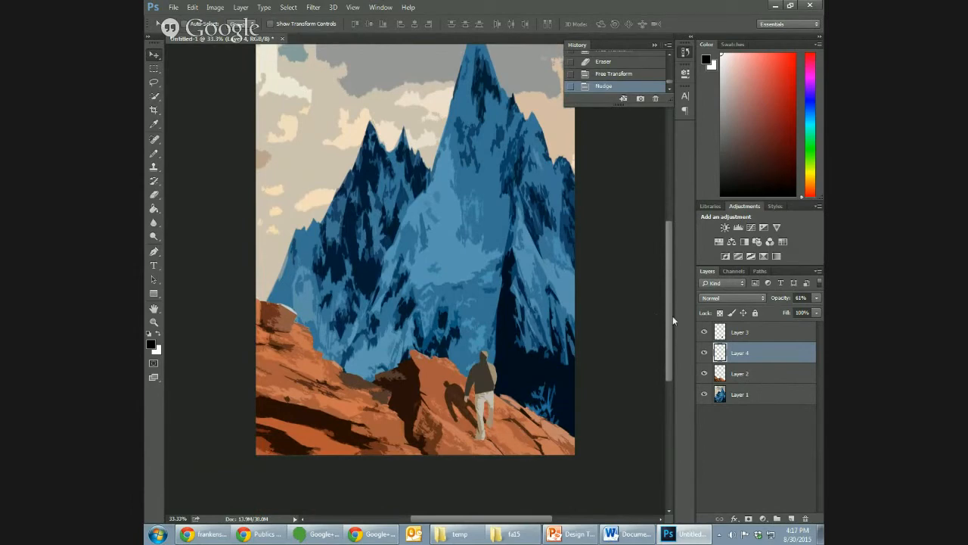
left_click_drag(672, 316, 668, 301)
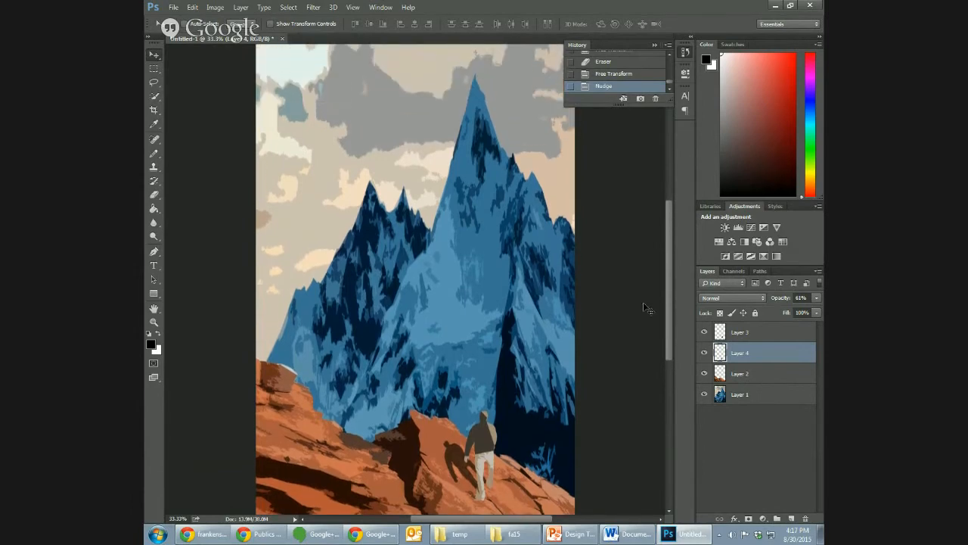
key("ctrl+minus")
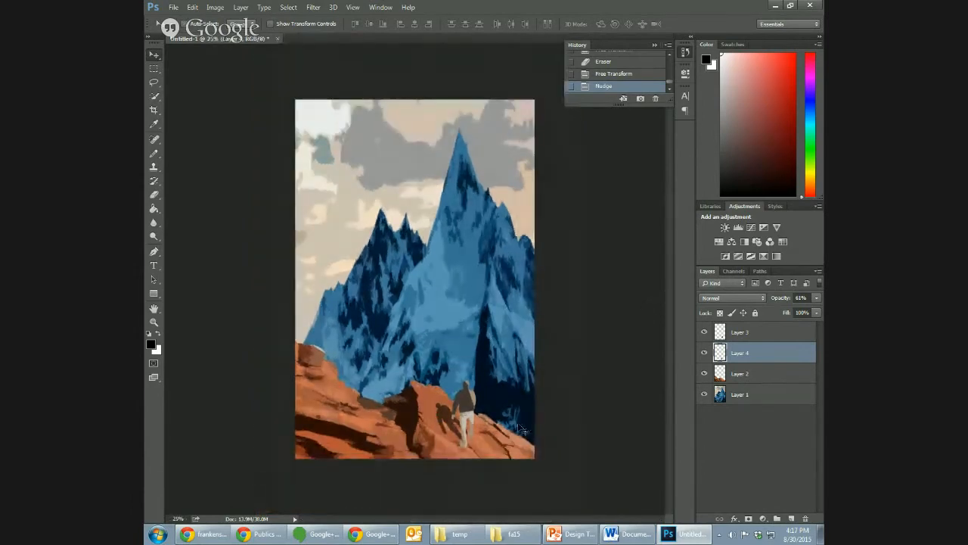
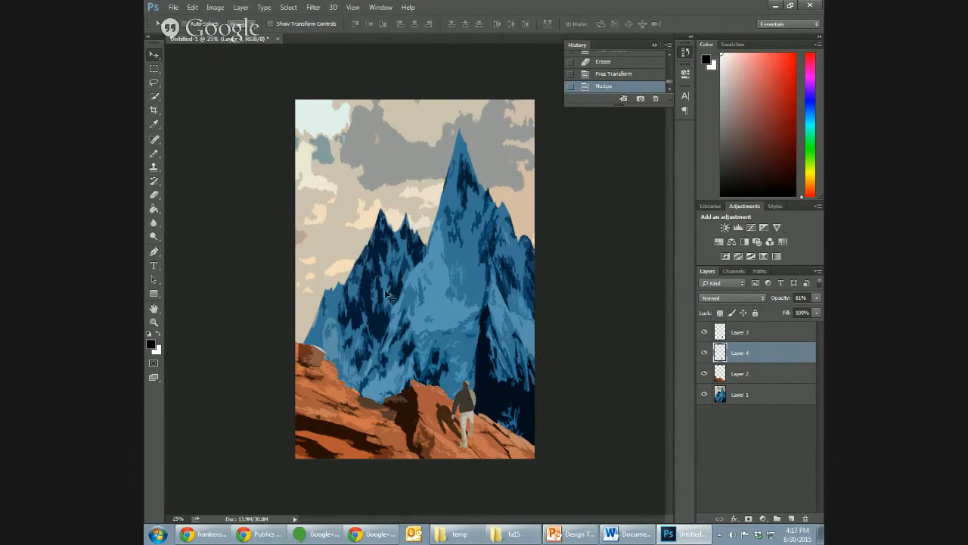
- Add the title FRANKENSTEIN as a new 94 pt black type layer and position it across the mountains, starting near the cover's left edge
left_click(153, 265)
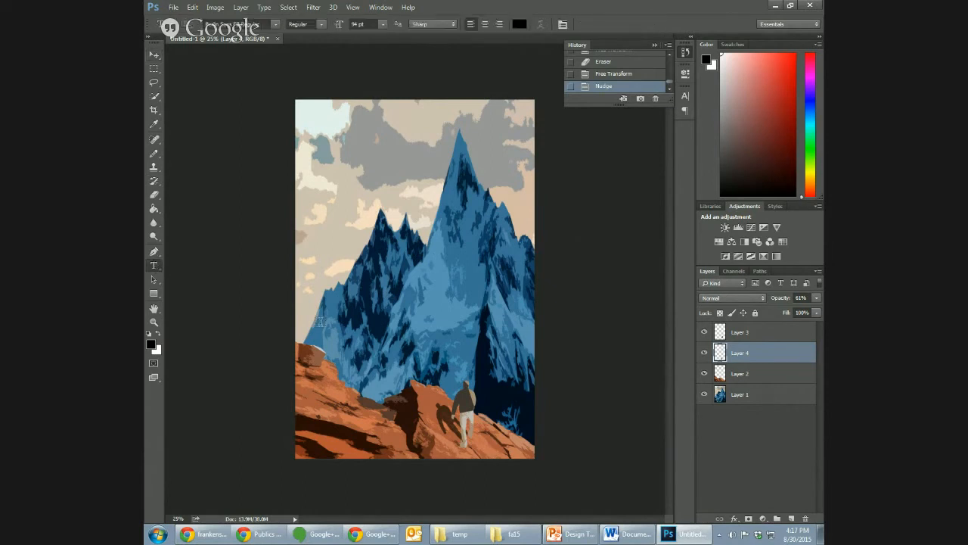
left_click(327, 236)
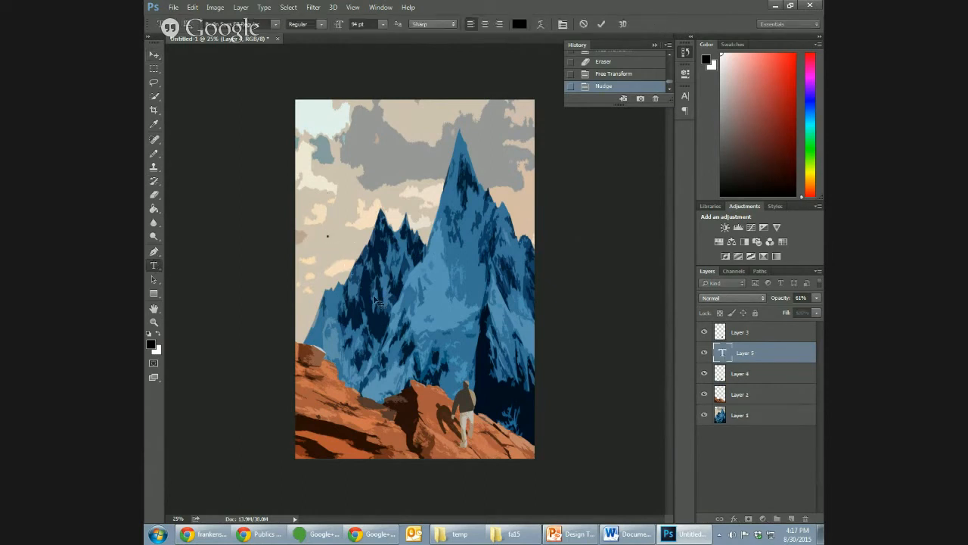
type("F")
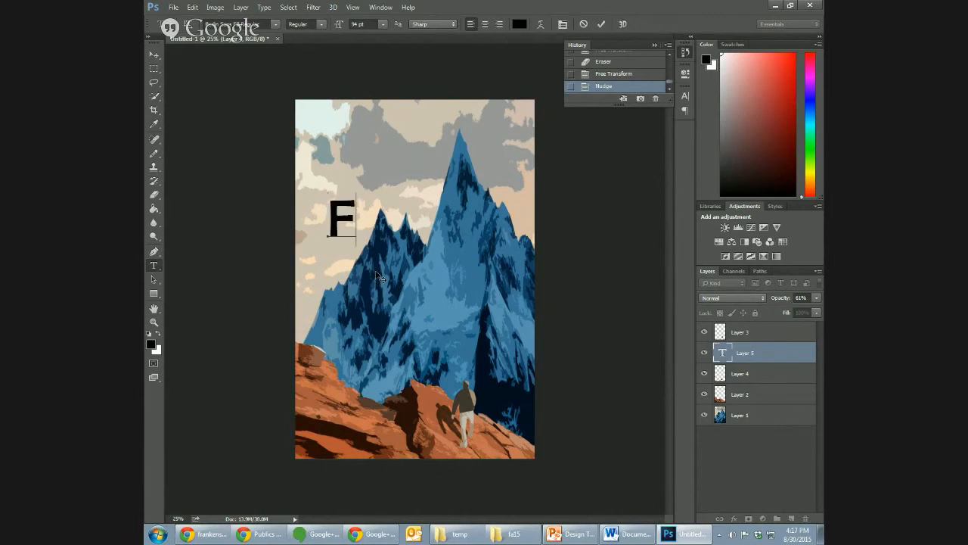
type("RANKENSTEI")
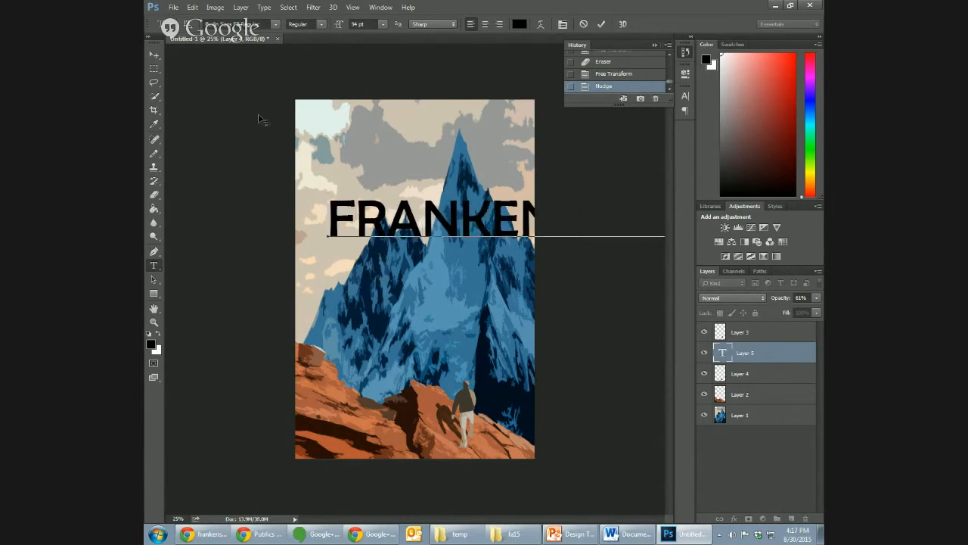
left_click(154, 56)
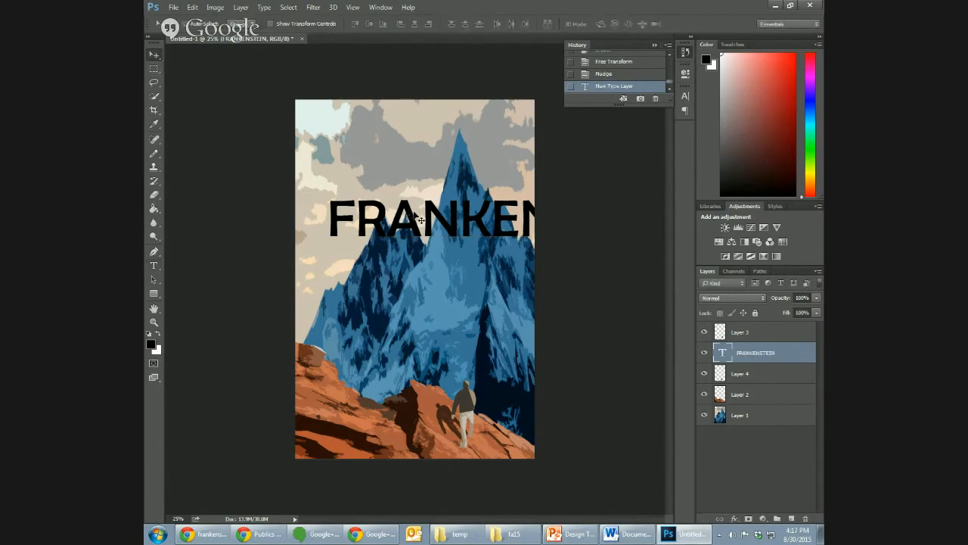
left_click_drag(415, 215, 390, 253)
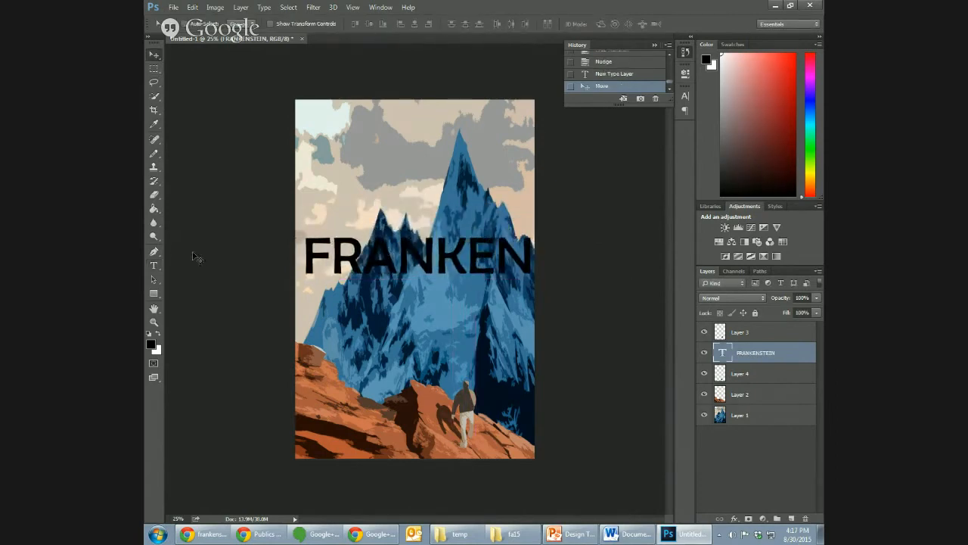
left_click(154, 265)
left_click(388, 258)
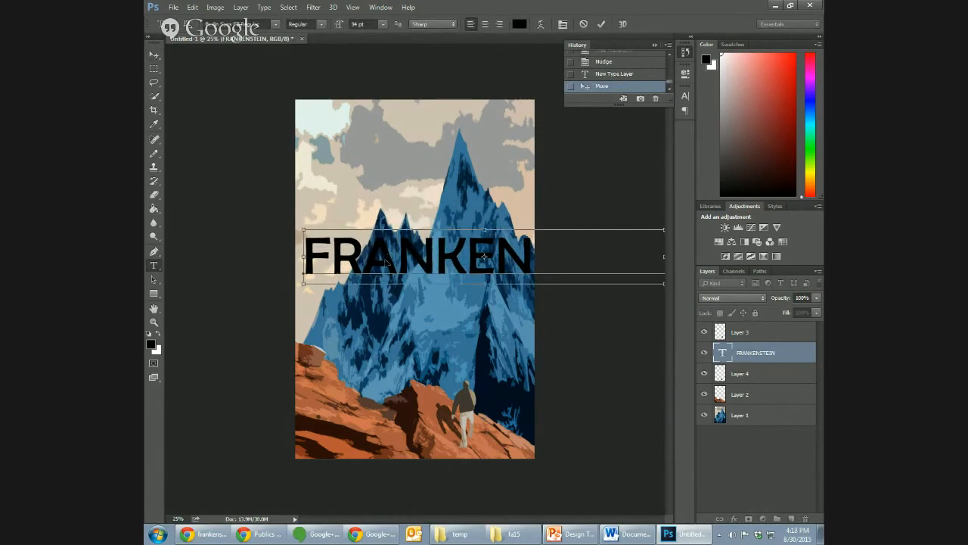
key("ctrl+a")
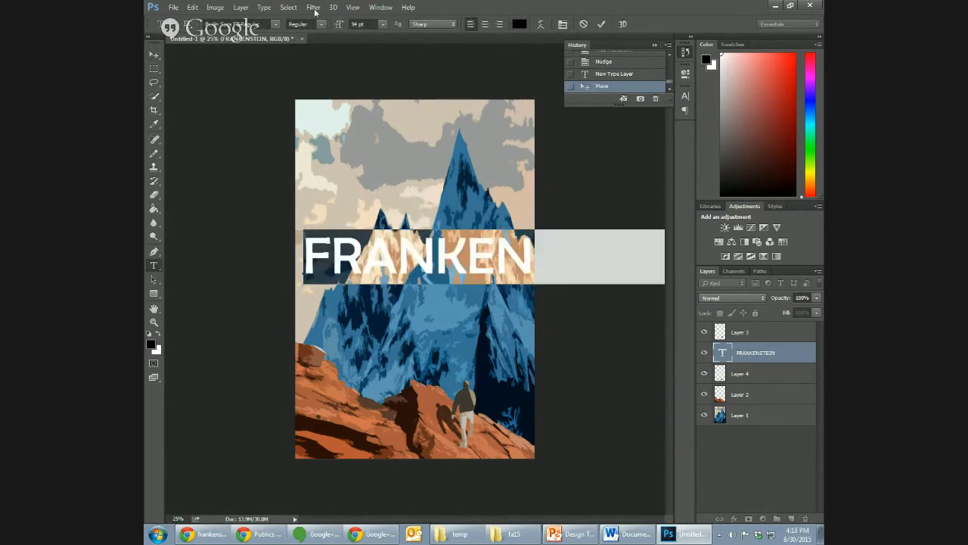
left_click(276, 25)
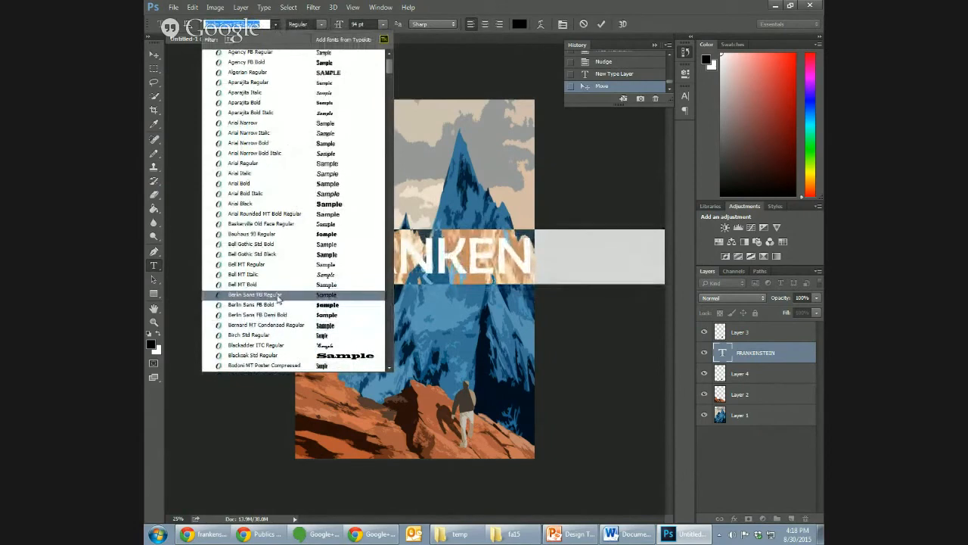
left_click(228, 408)
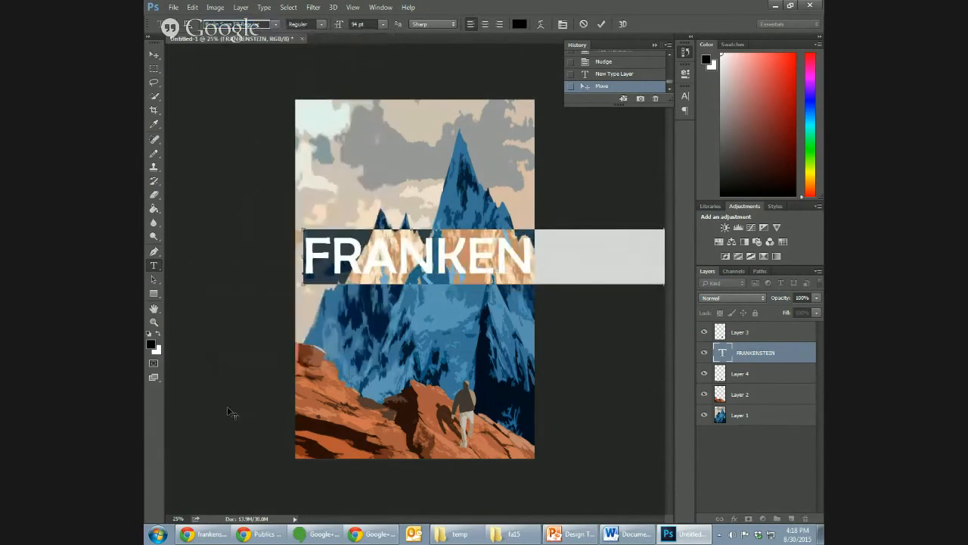
left_click(425, 249)
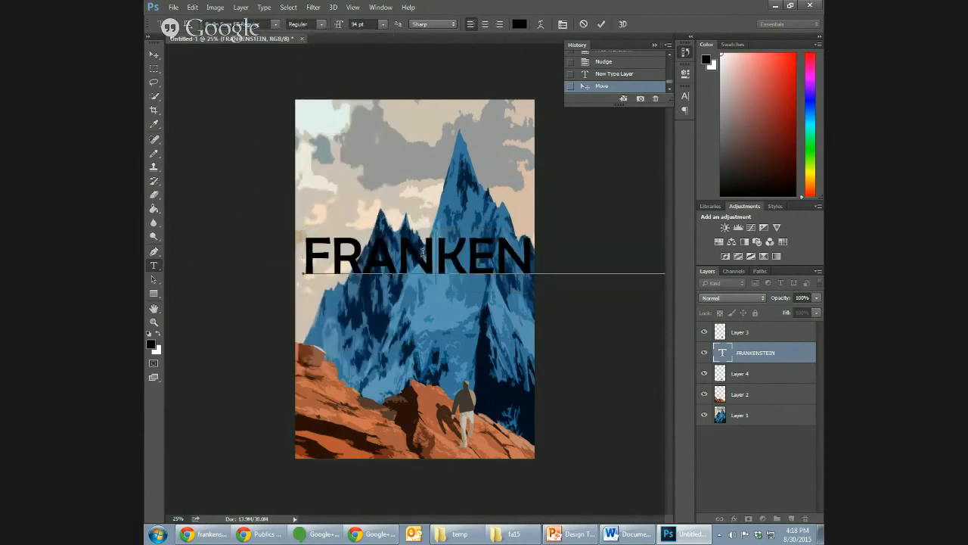
double_click(423, 256)
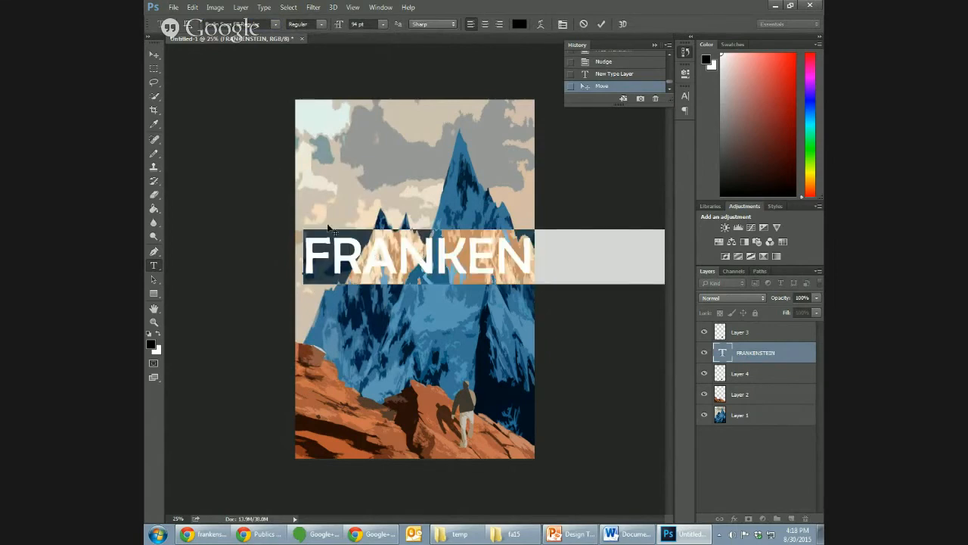
left_click(199, 8)
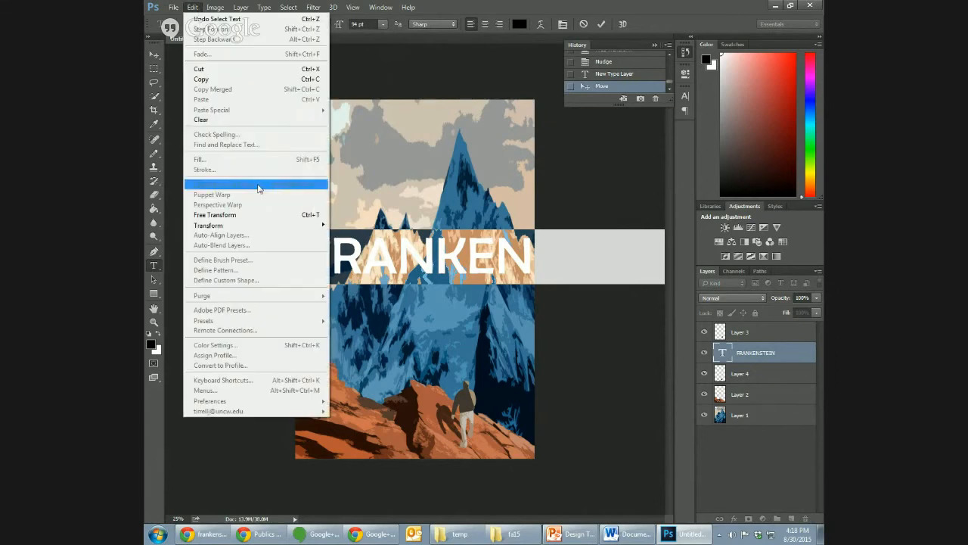
mouse_move(252, 231)
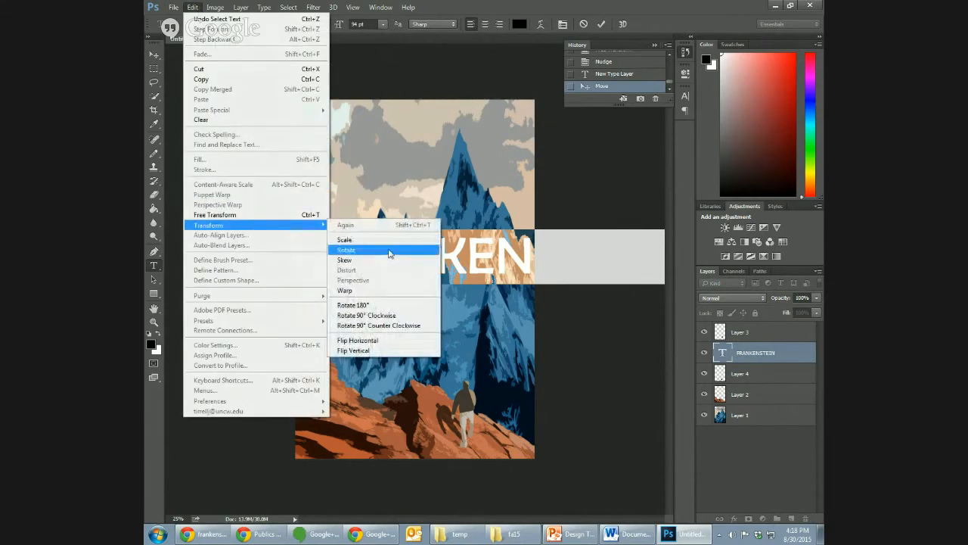
left_click(388, 248)
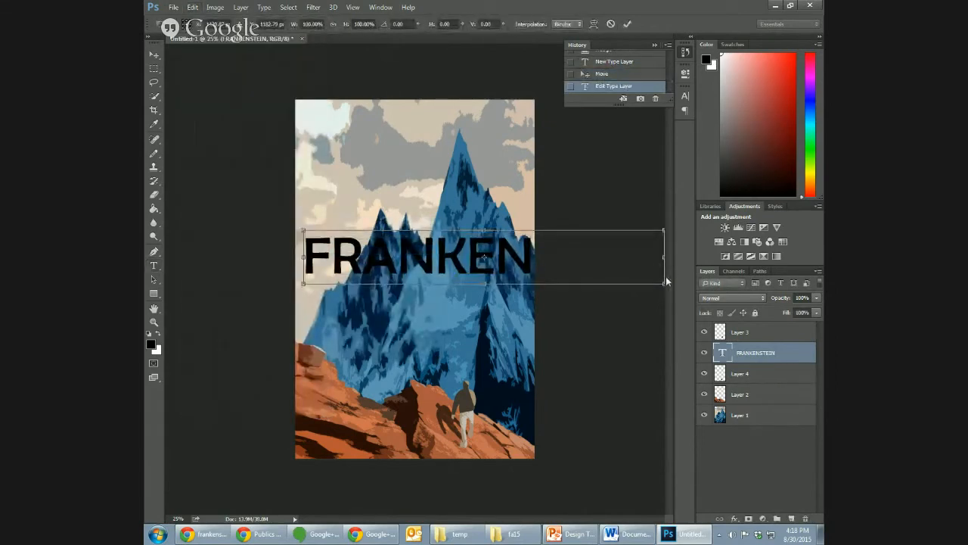
key("Return")
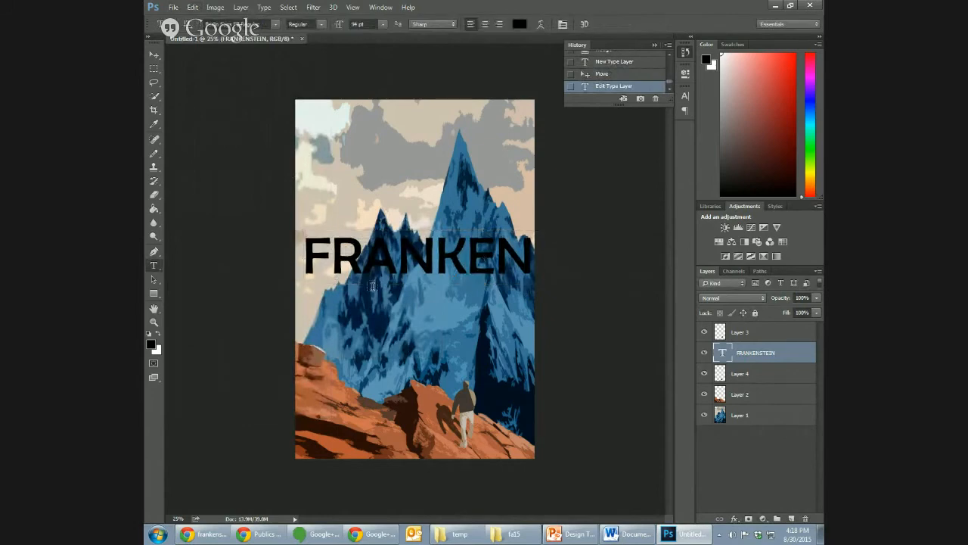
- Rotate the FRANKENSTEIN title 90° clockwise and place it vertically along the cover's left edge, spanning its full height
left_click(378, 255)
key("ctrl+a")
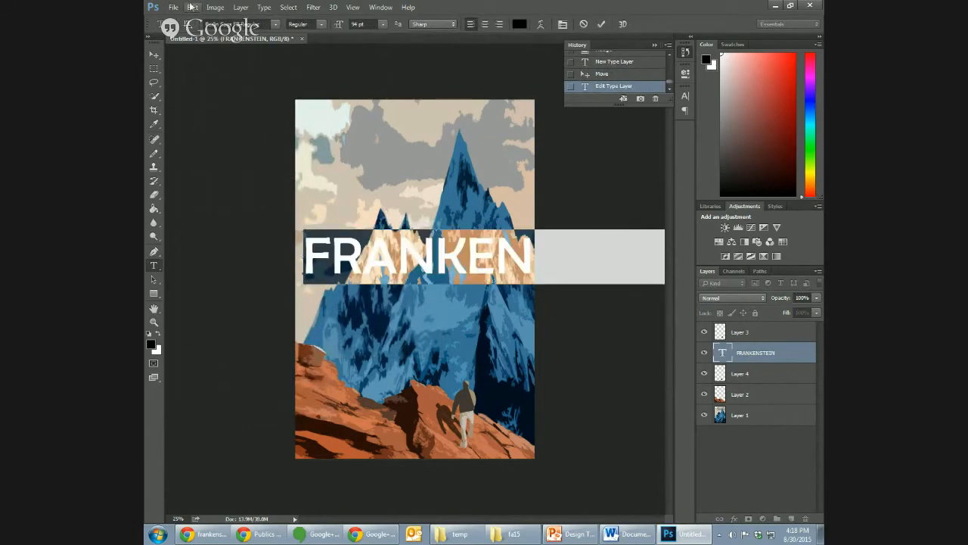
left_click(193, 7)
mouse_move(259, 225)
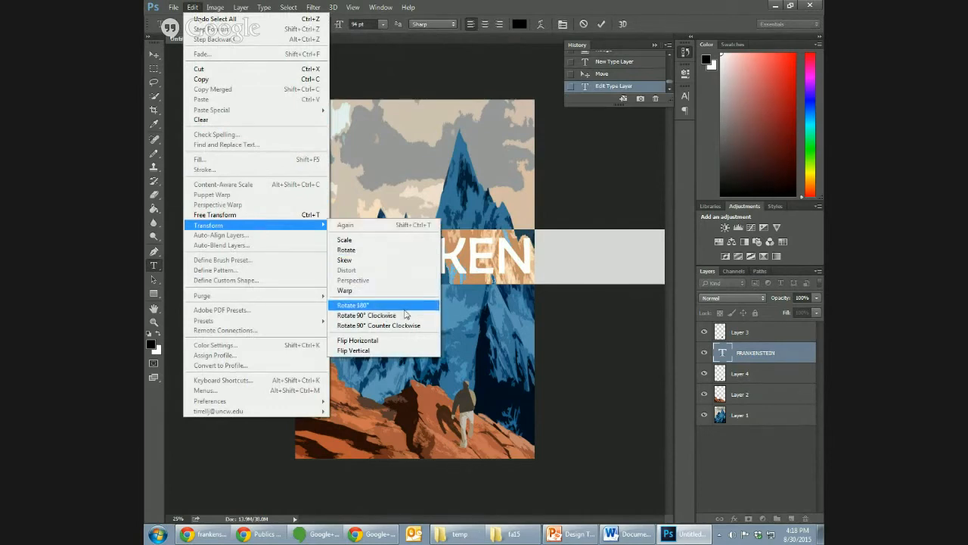
left_click(407, 315)
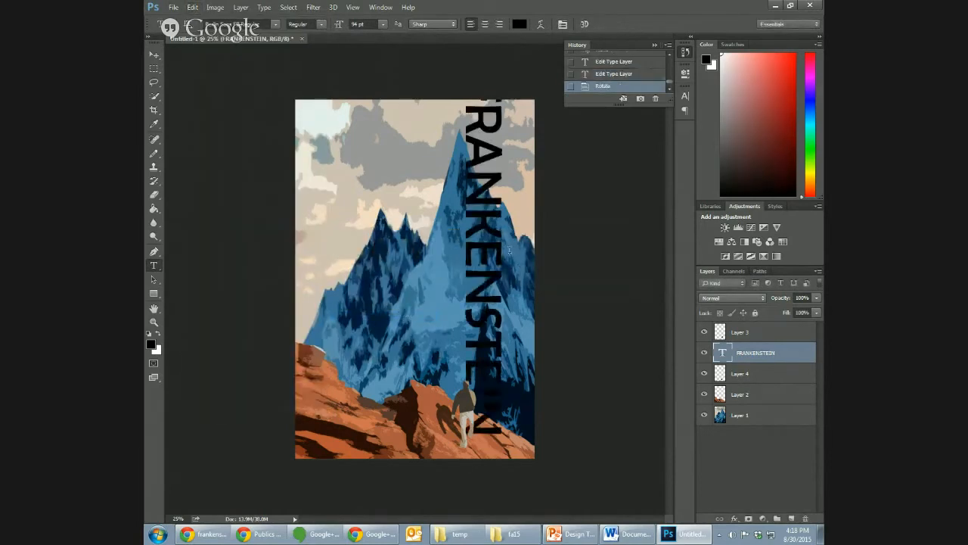
left_click(155, 54)
left_click_drag(477, 174, 316, 194)
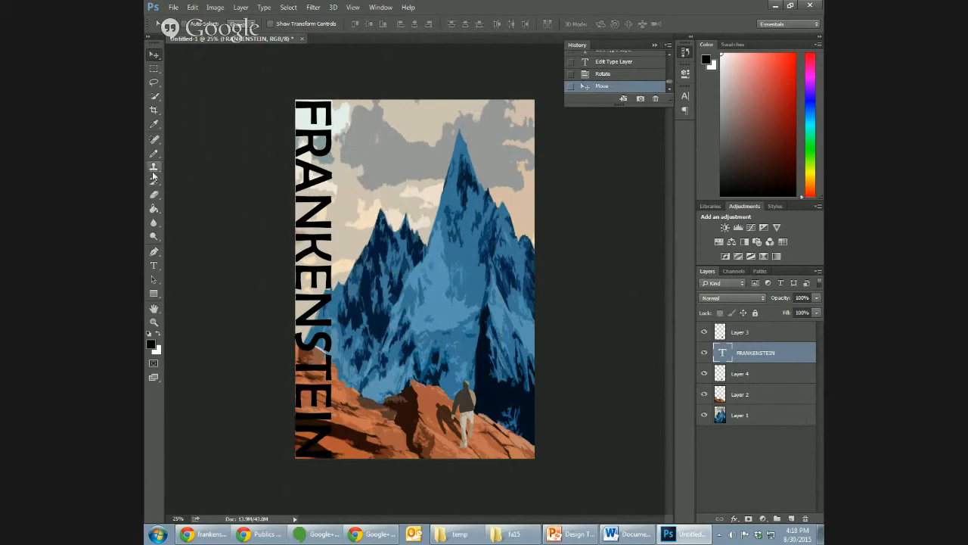
left_click(153, 266)
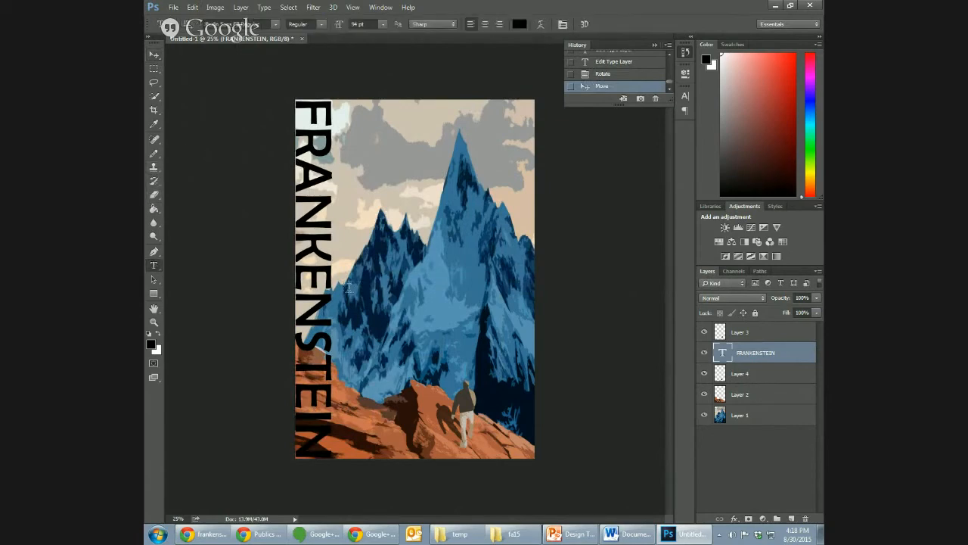
left_click(317, 285)
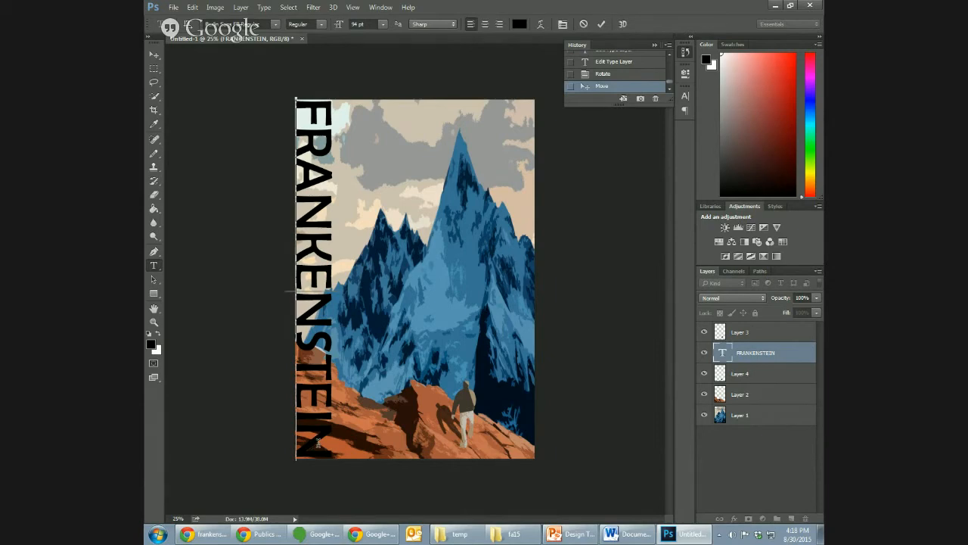
key("ctrl")
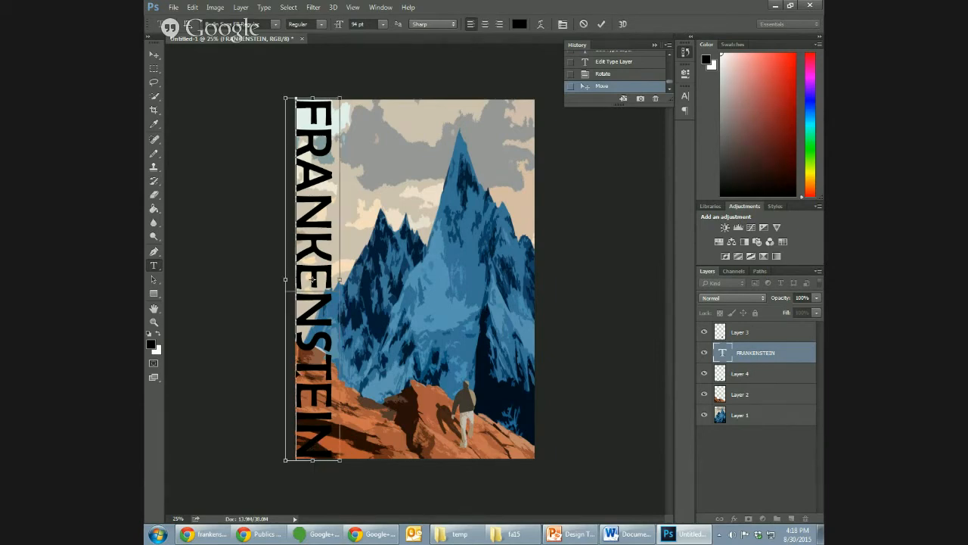
key("ctrl+a")
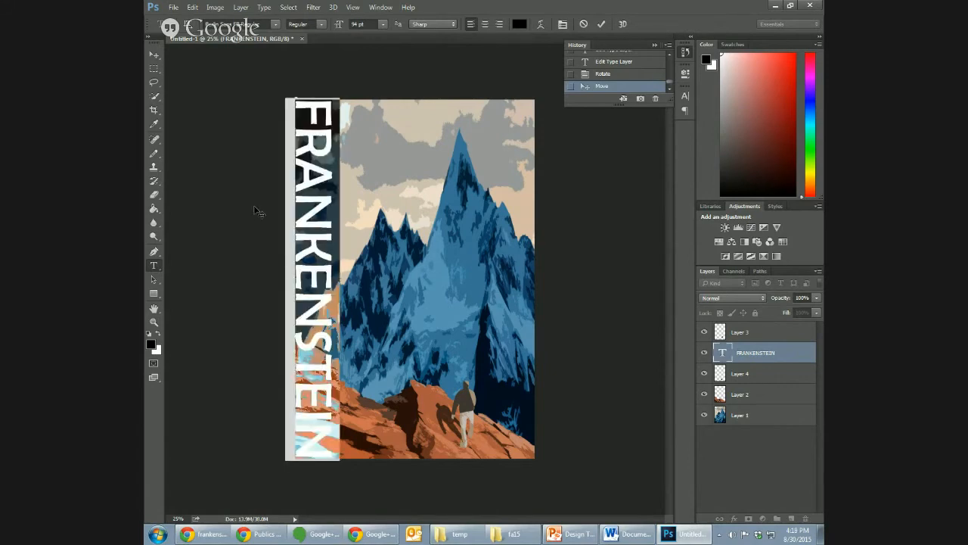
left_click(248, 7)
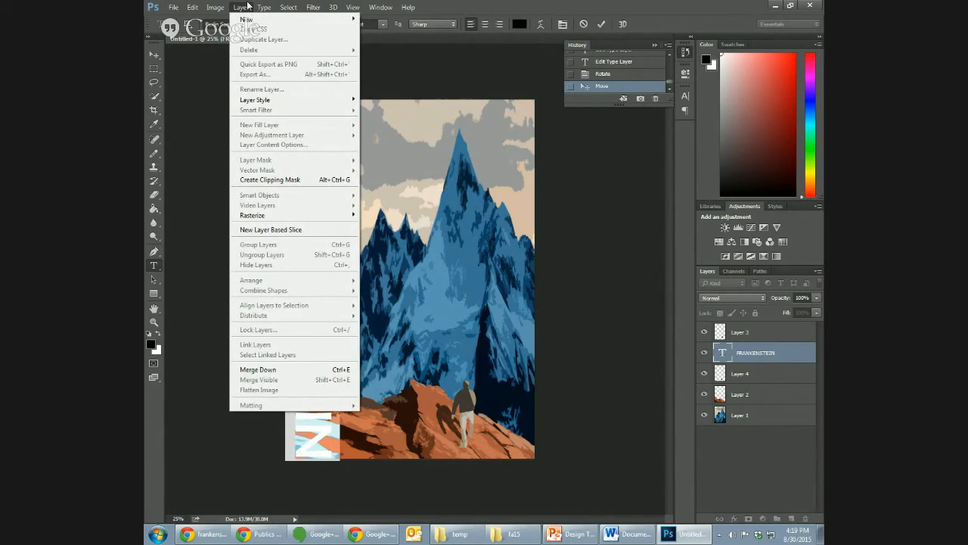
left_click(573, 374)
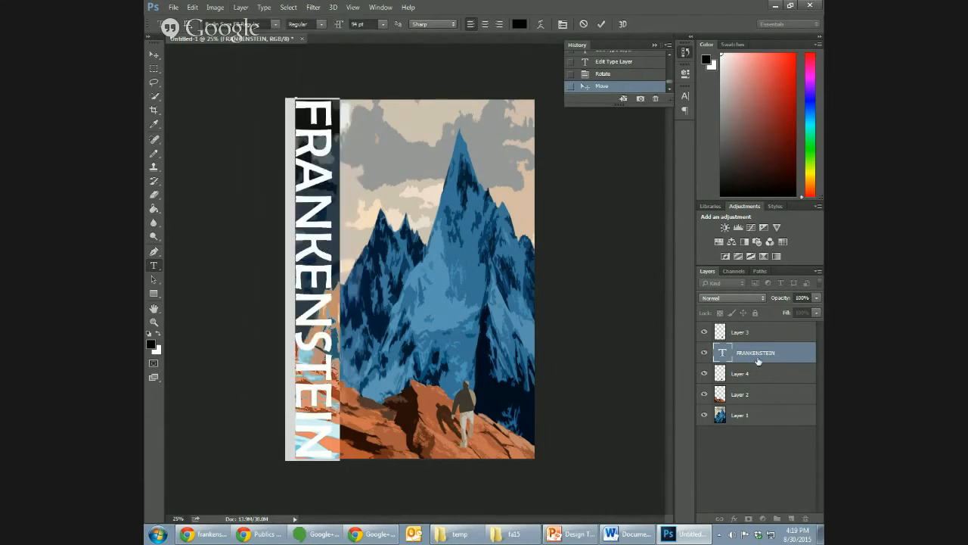
- Move the FRANKENSTEIN type layer above Layer 3 in the layer order
left_click_drag(759, 361, 758, 331)
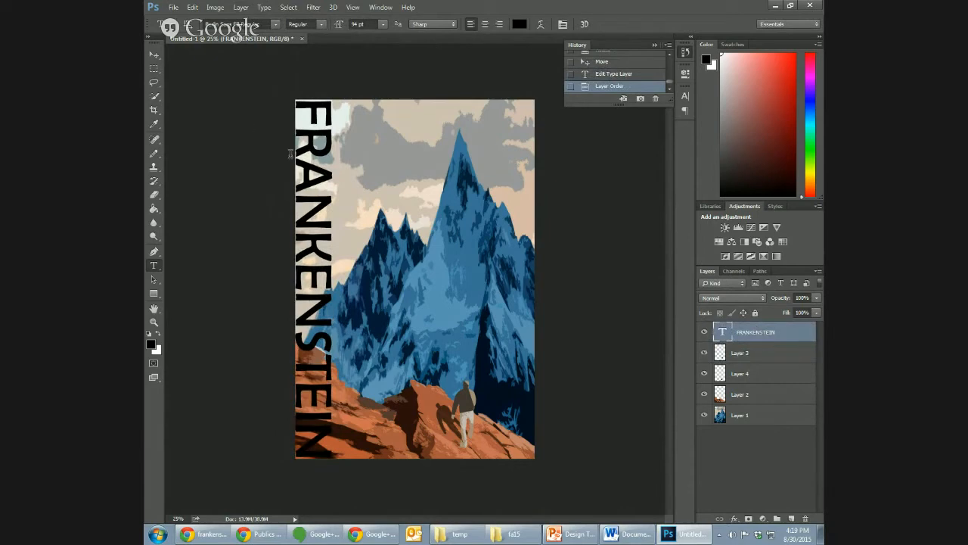
- Add a Stroke layer style to the FRANKENSTEIN title and set the stroke colour to white (ffffff)
left_click(239, 7)
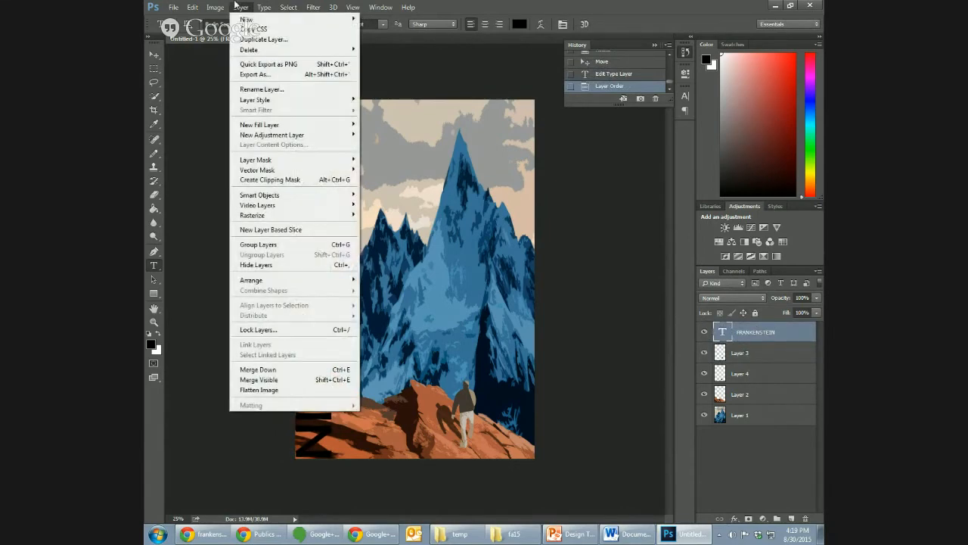
mouse_move(216, 7)
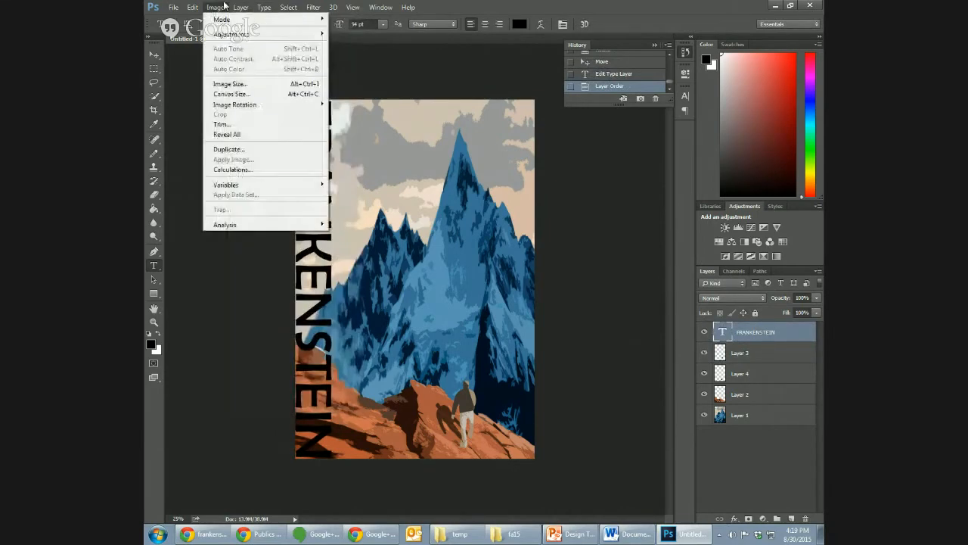
mouse_move(262, 125)
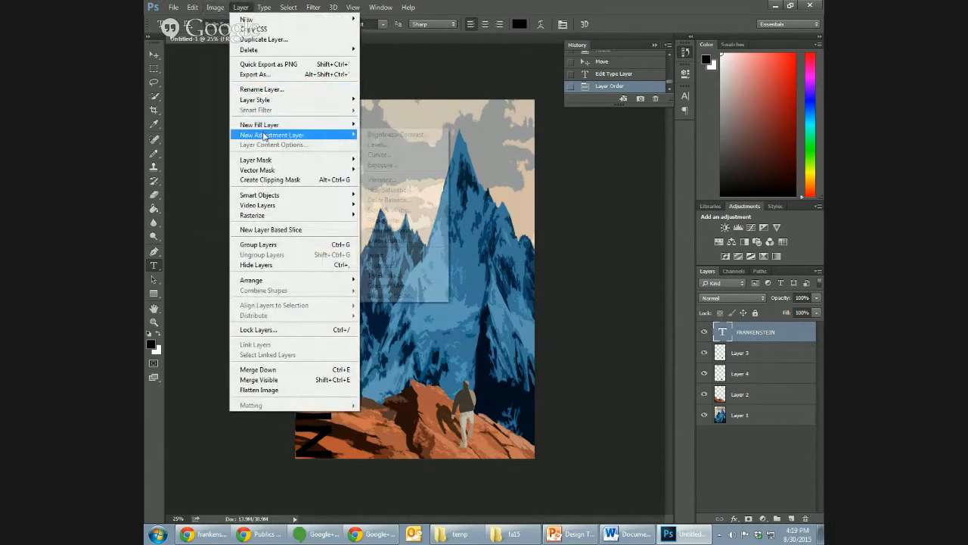
mouse_move(269, 101)
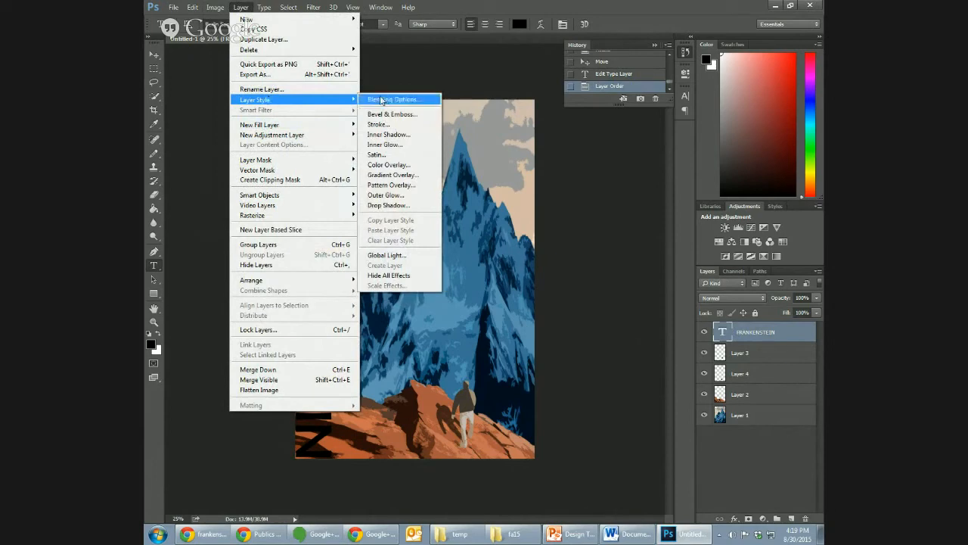
left_click(386, 101)
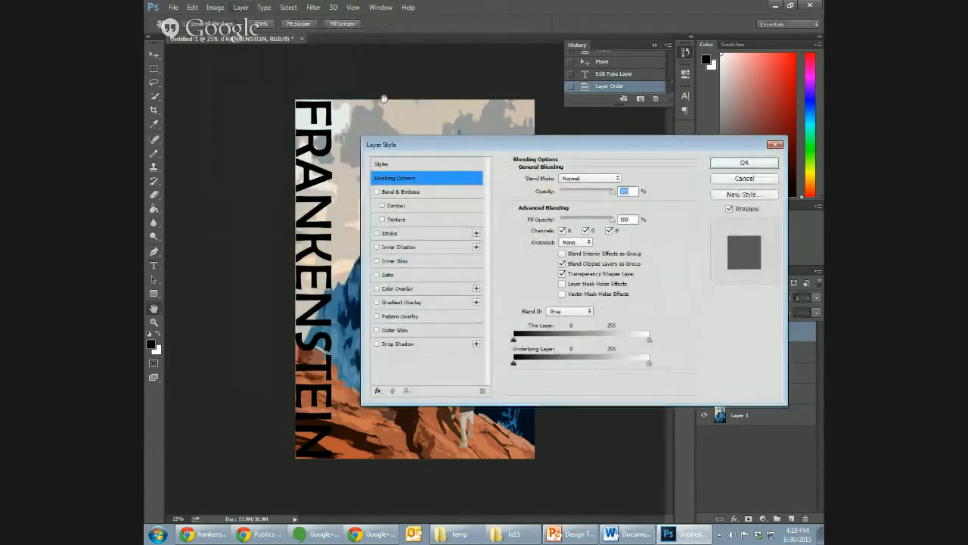
left_click(416, 234)
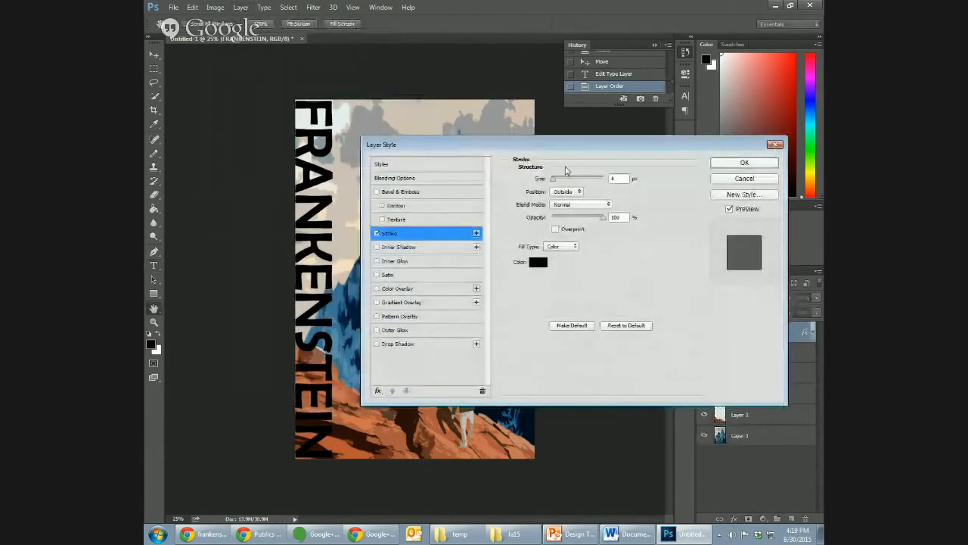
left_click_drag(542, 152, 574, 157)
left_click(570, 266)
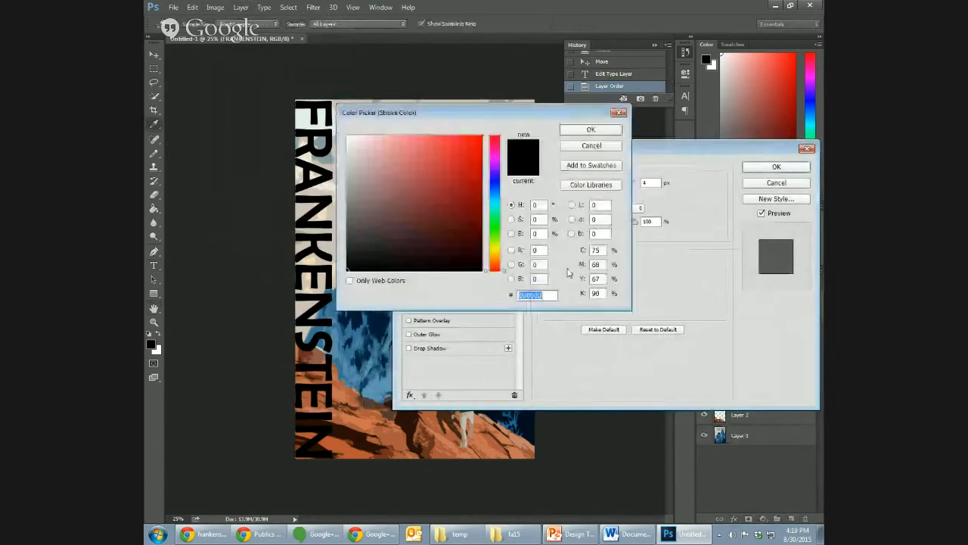
left_click(322, 175)
left_click_drag(321, 175, 323, 87)
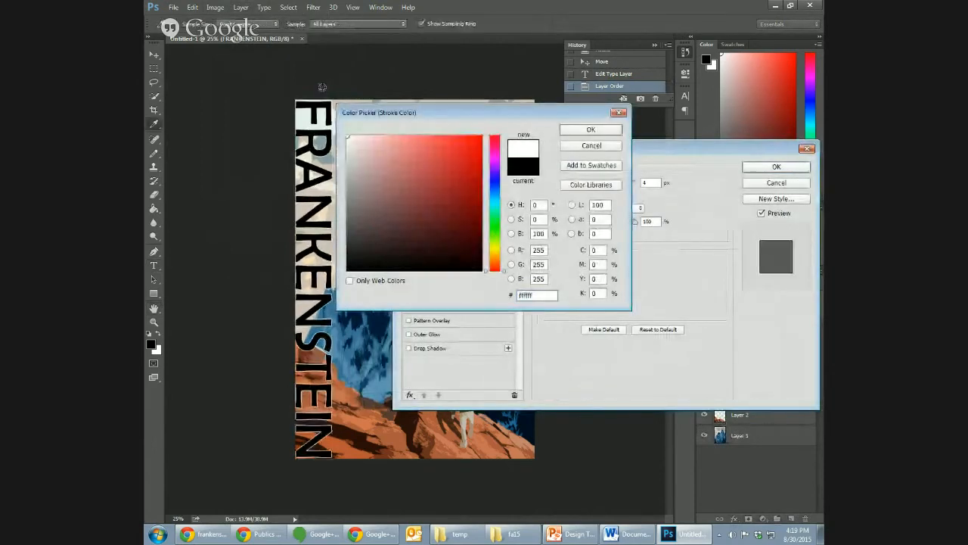
left_click(579, 131)
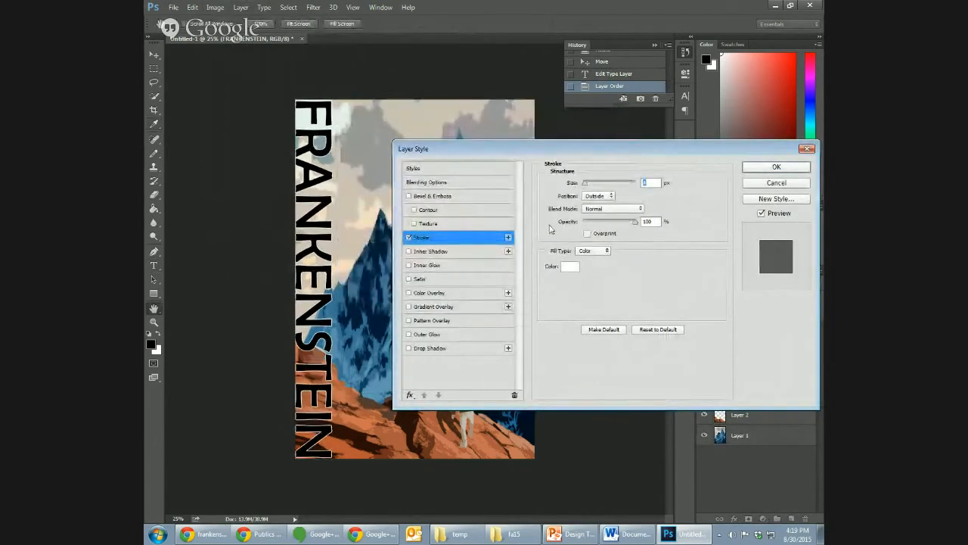
- Adjust the white stroke's size to a thin outline around the FRANKENSTEIN letters and apply the layer style
mouse_move(585, 185)
left_mouse_down()
mouse_move(609, 184)
mouse_move(582, 184)
mouse_move(605, 183)
mouse_move(591, 186)
left_mouse_up()
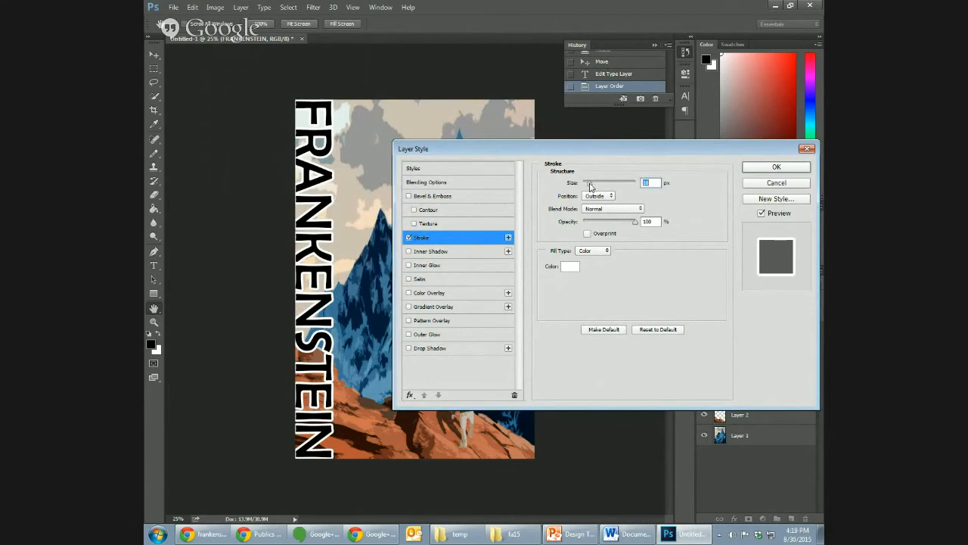
left_click_drag(591, 186, 587, 190)
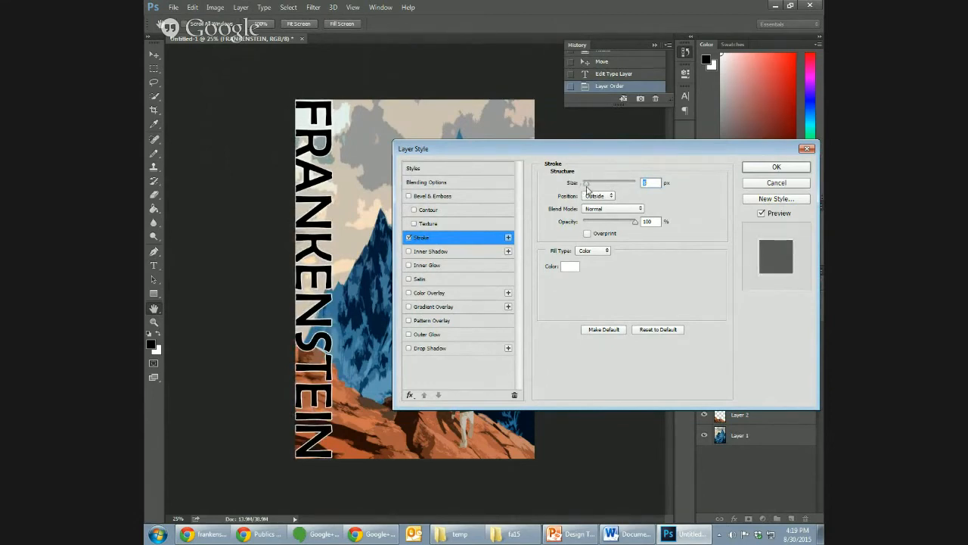
left_click(787, 167)
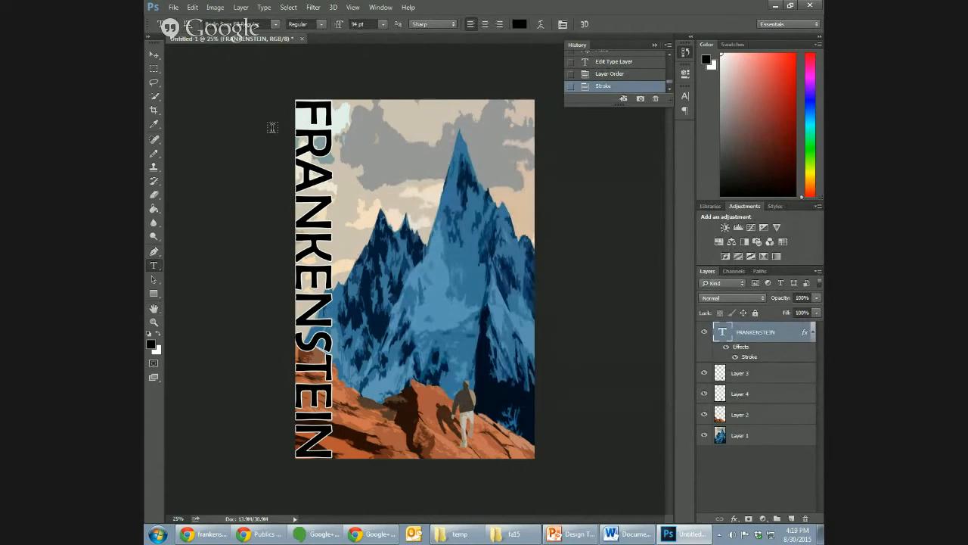
- Add the author name Mary Shelley as a new 94 pt black type layer across the sky
left_click(369, 150)
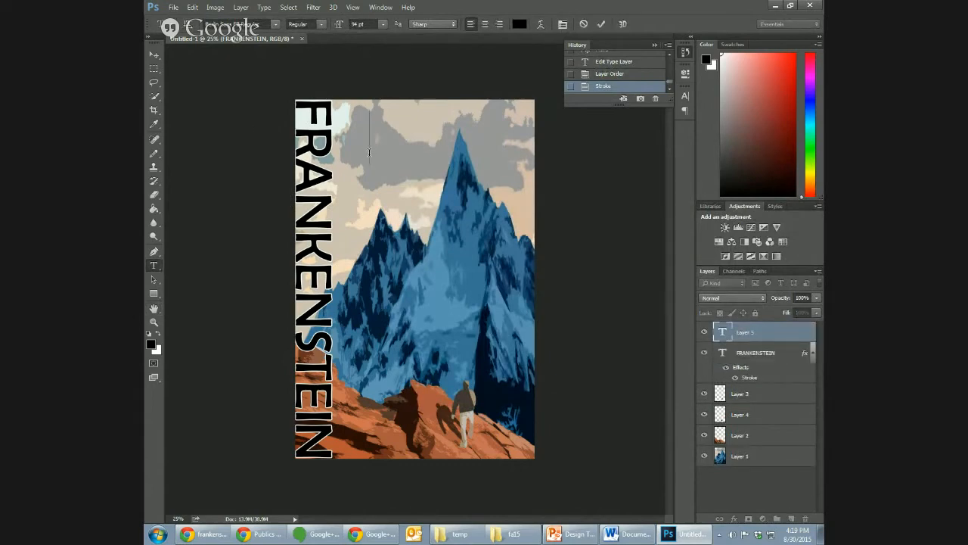
type("Mary")
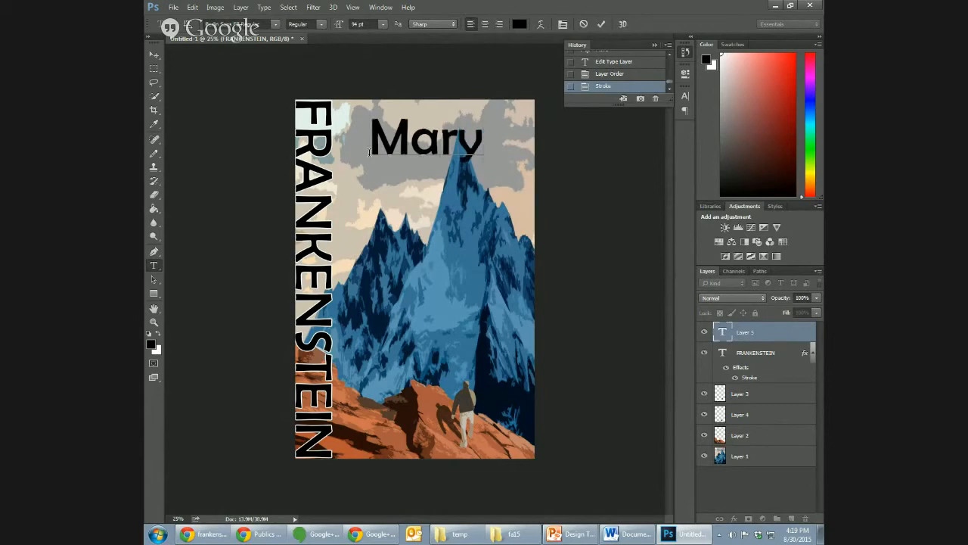
type(" She")
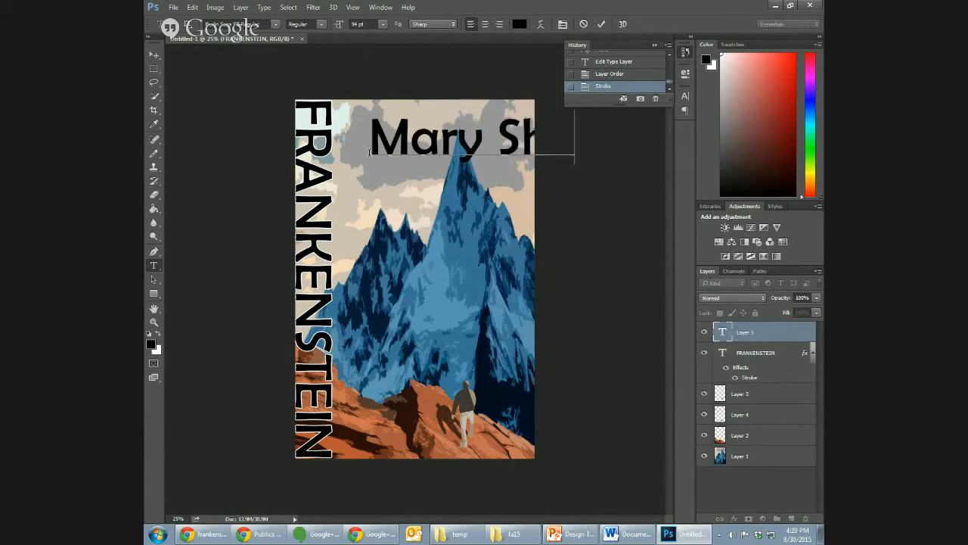
type("lley")
left_click(155, 55)
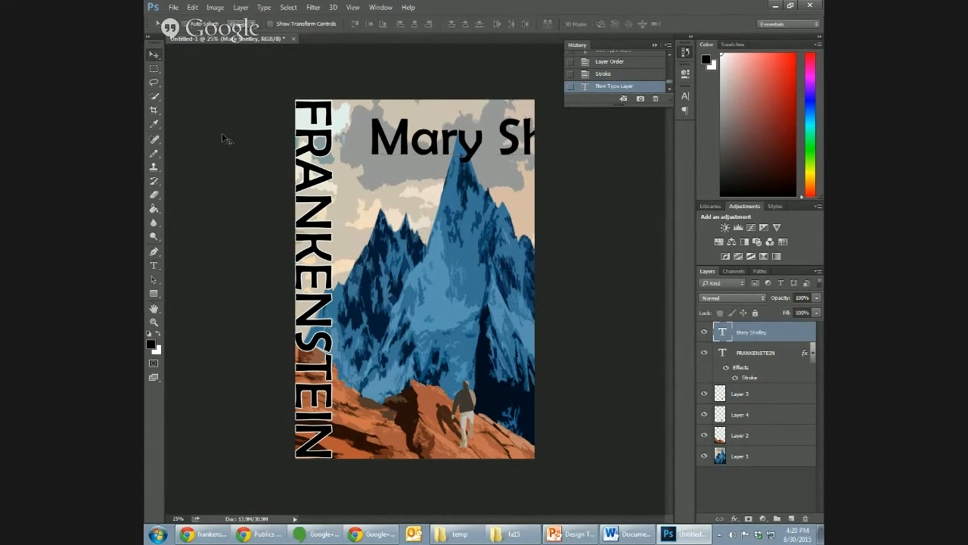
- Switch to Chrome, search Google for mary shelley to check the name's spelling, and return to Photoshop
left_click(274, 535)
left_click(471, 8)
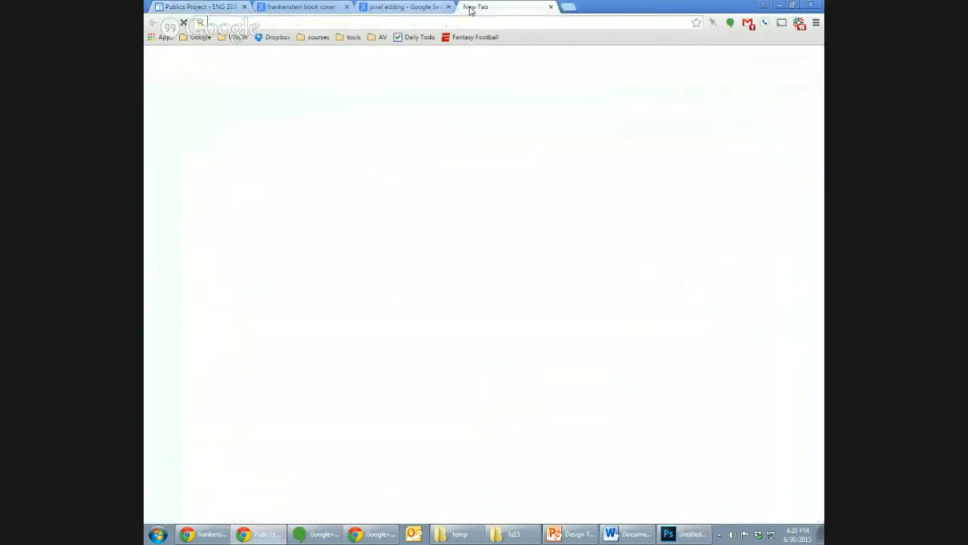
type("ma")
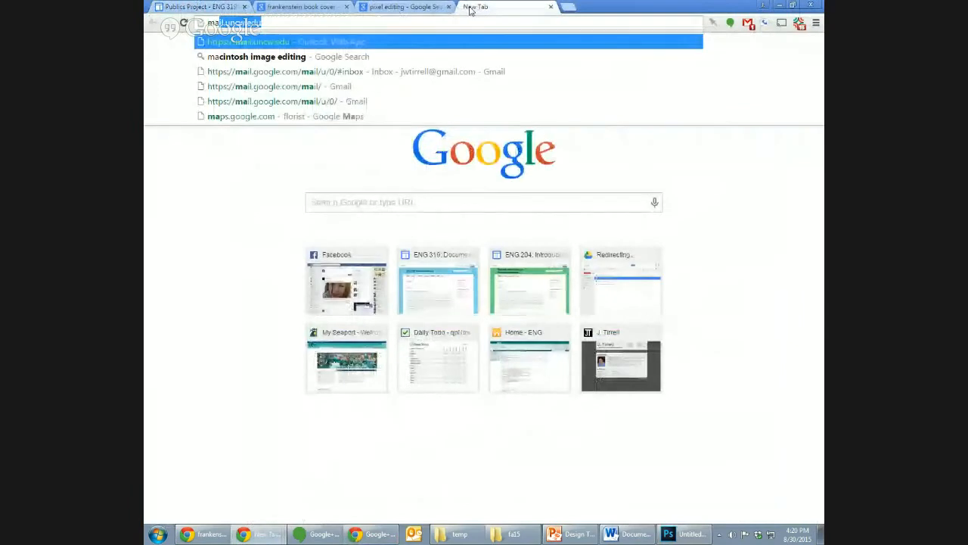
type("ry shell")
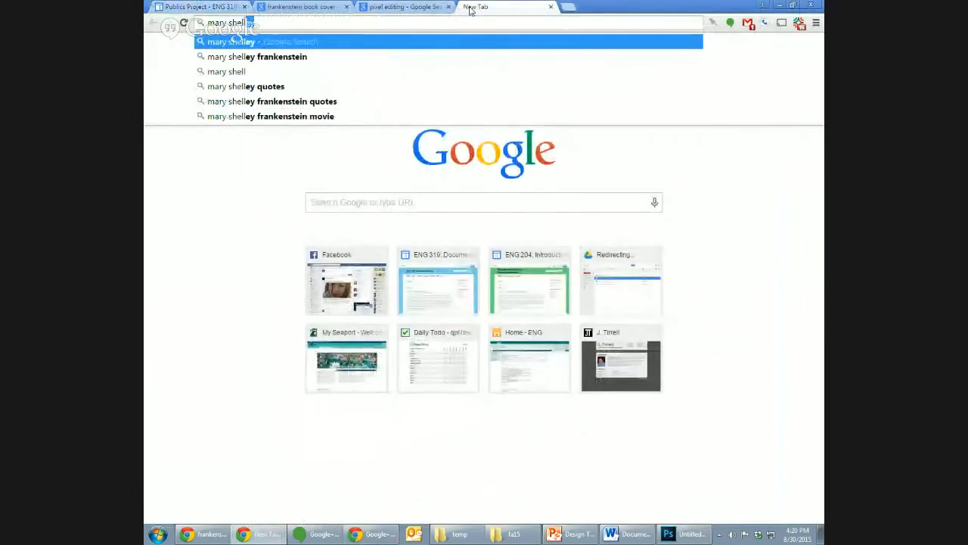
key("Return")
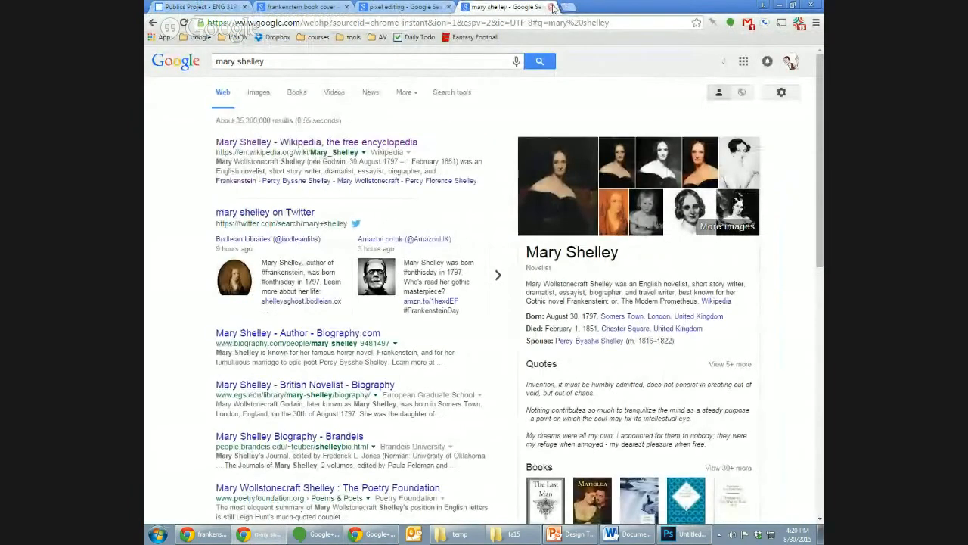
left_click(550, 7)
left_click(779, 5)
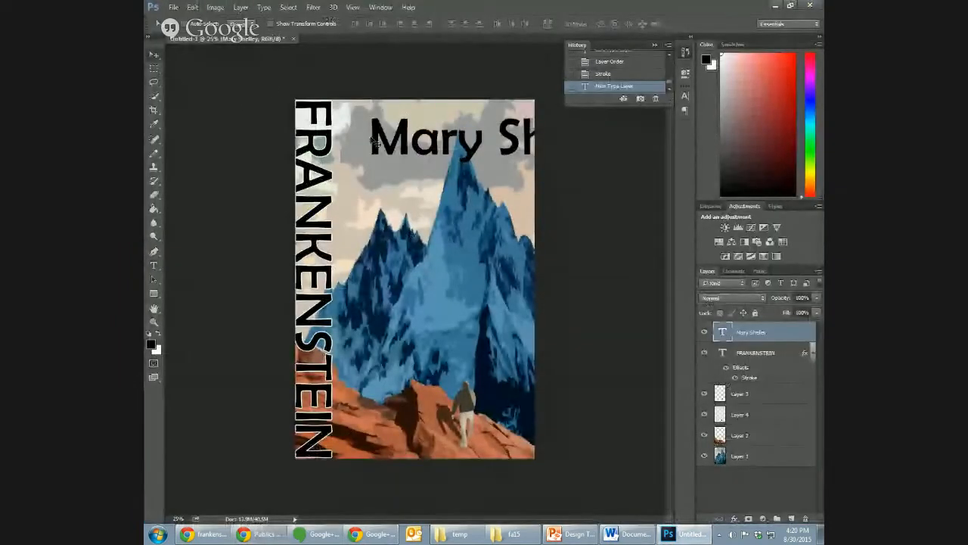
- Set the Mary Shelley text to 72 pt and move it to the cover's top edge, beside the vertical title
left_click_drag(385, 143, 357, 137)
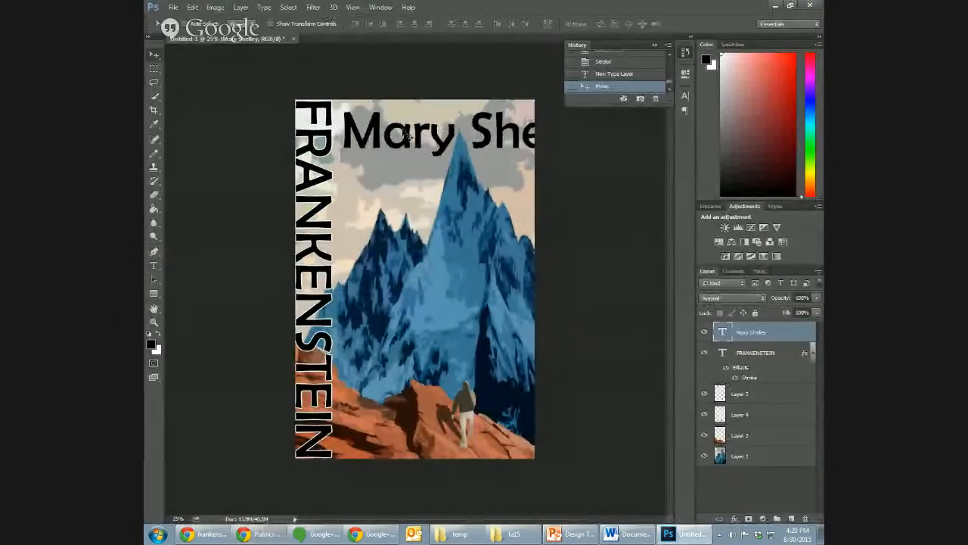
left_click(154, 266)
left_click(414, 132)
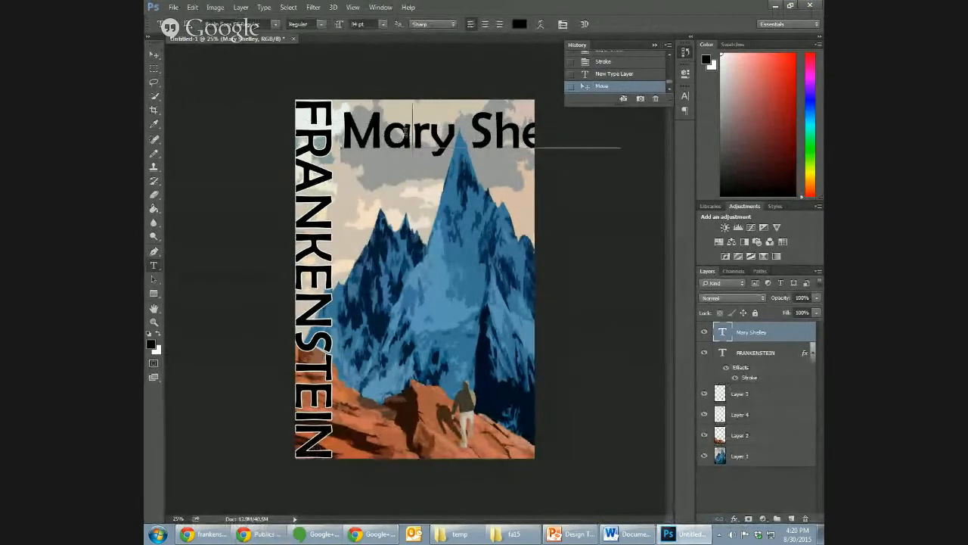
double_click(404, 132)
key("ctrl+a")
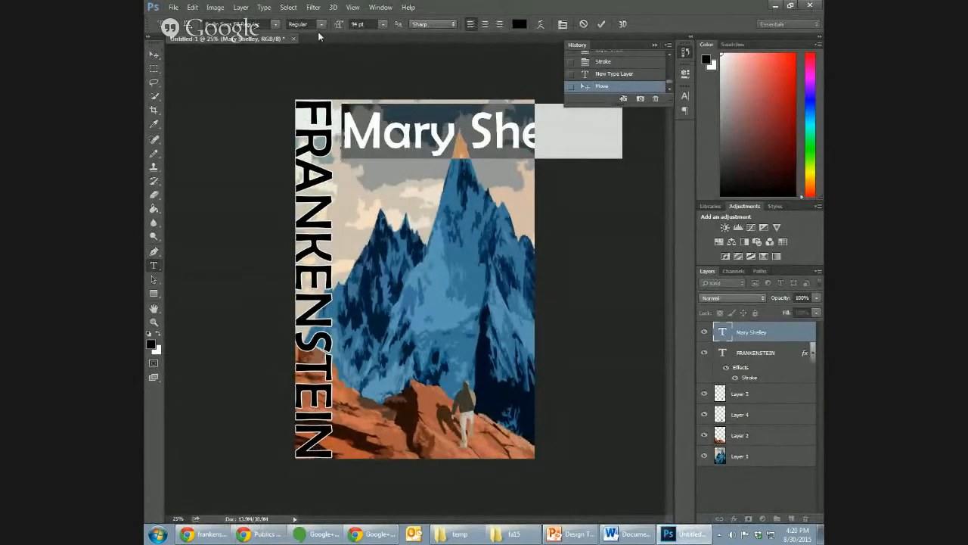
left_click(384, 24)
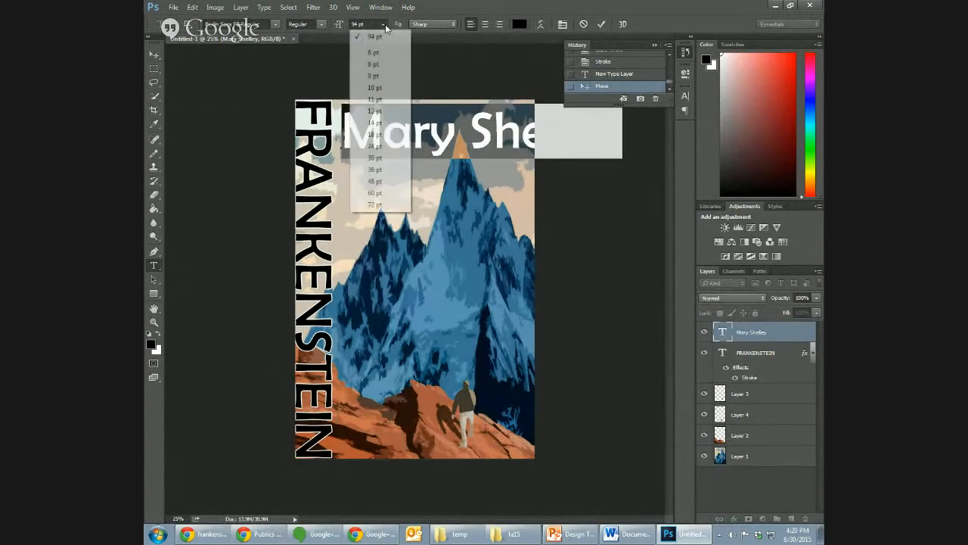
left_click(375, 205)
left_click(154, 55)
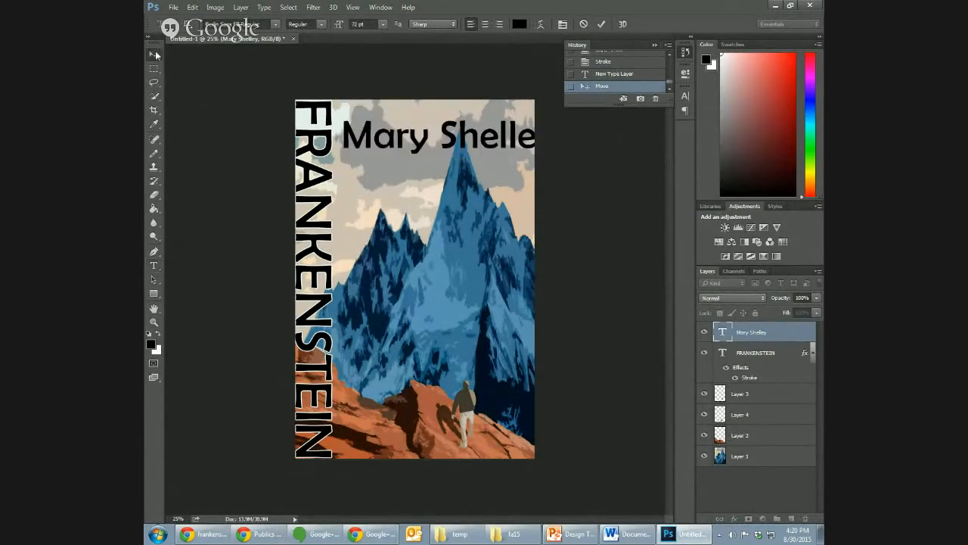
left_click_drag(409, 138, 401, 127)
- Set the Mary Shelley text to 68 pt and nudge it to fit between the title and the cover's right edge
left_click(153, 265)
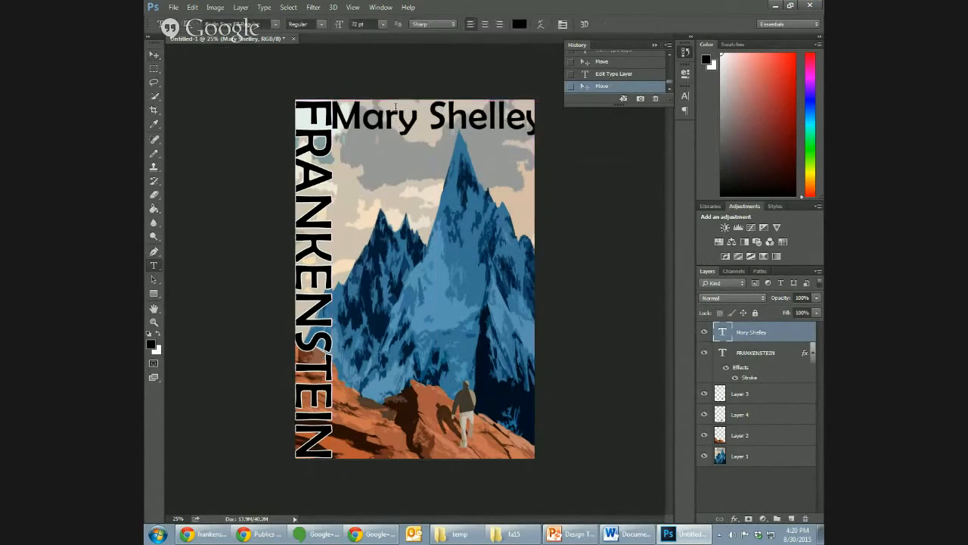
double_click(395, 108)
triple_click(396, 108)
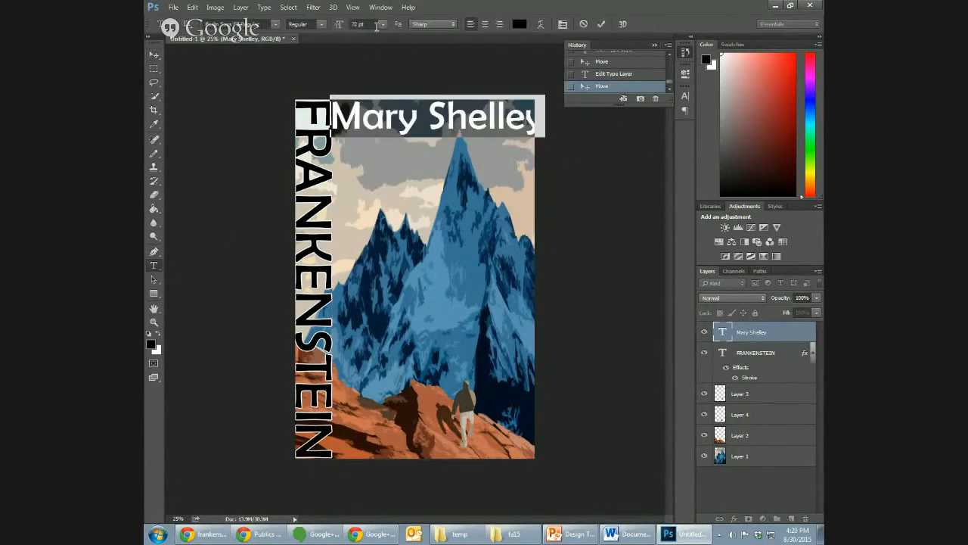
left_click_drag(376, 27, 346, 29)
type("68")
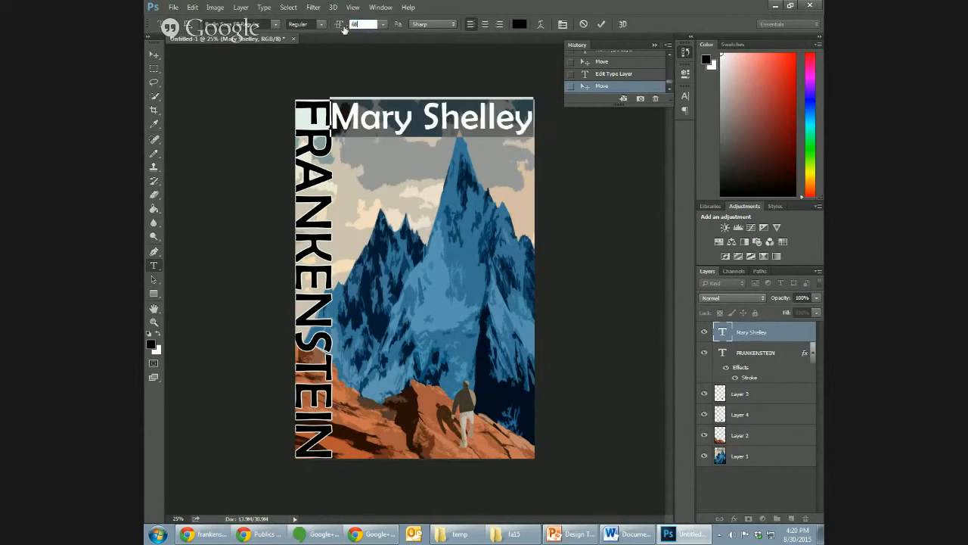
left_click(154, 54)
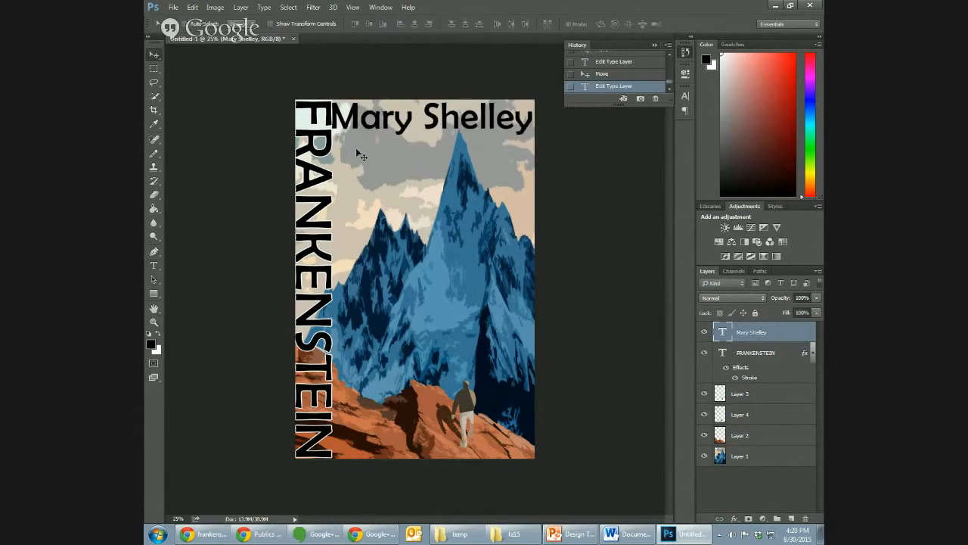
mouse_move(357, 123)
left_mouse_down()
mouse_move(360, 139)
mouse_move(361, 119)
left_mouse_up()
left_click_drag(355, 119, 357, 119)
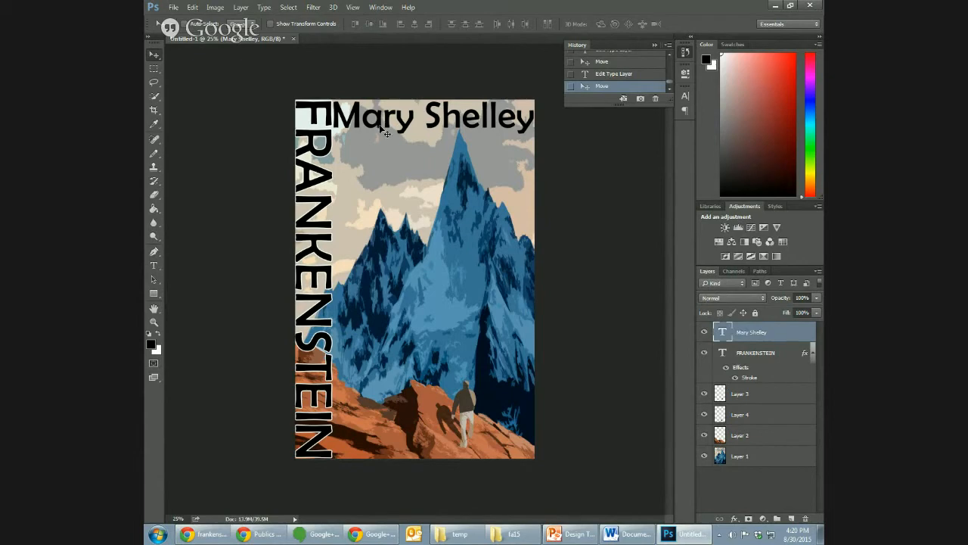
- Change the colour of the whole Mary Shelley text to white
left_click(154, 265)
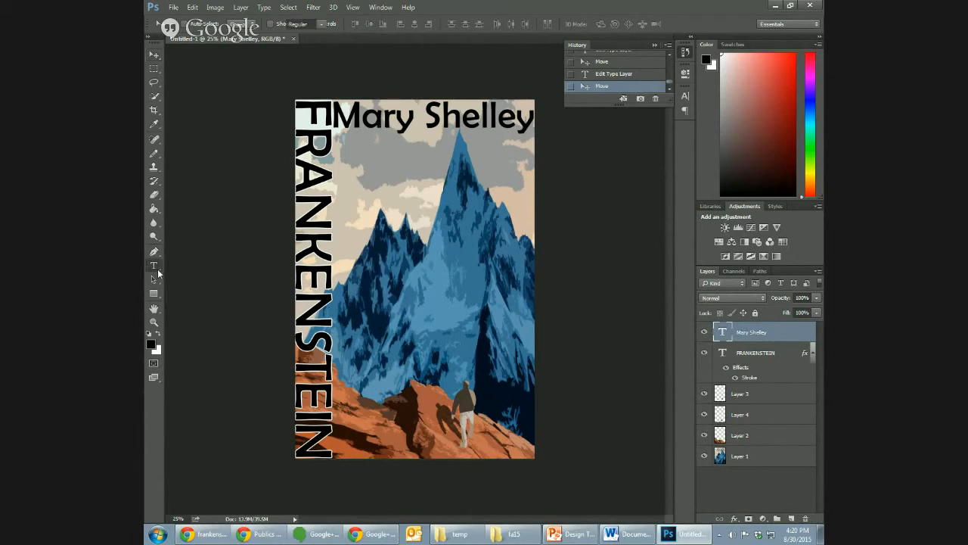
double_click(399, 112)
left_click(400, 112)
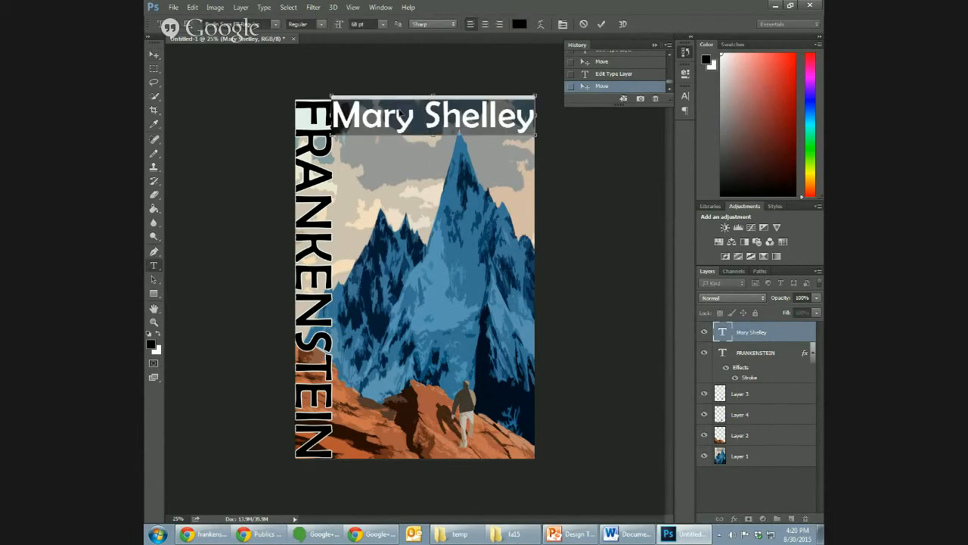
left_click(158, 334)
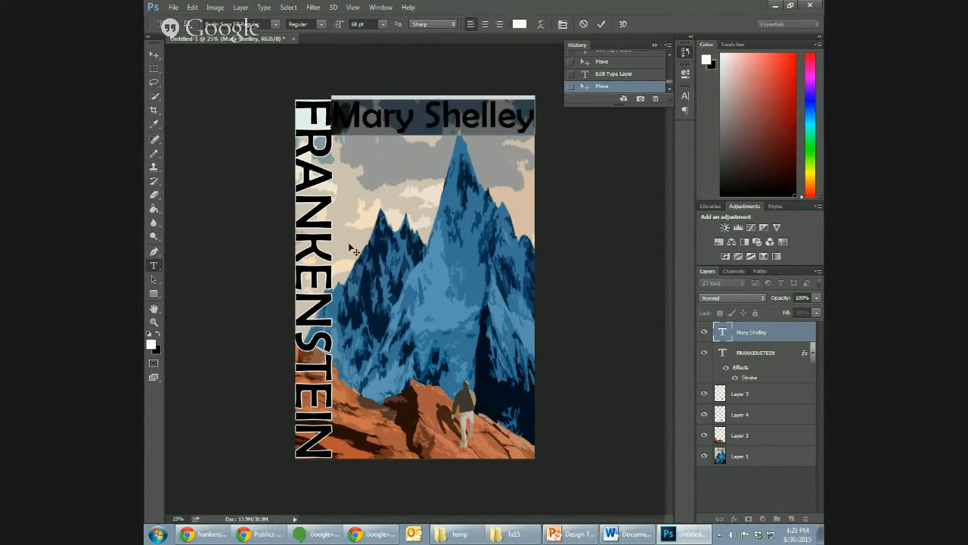
left_click(425, 125)
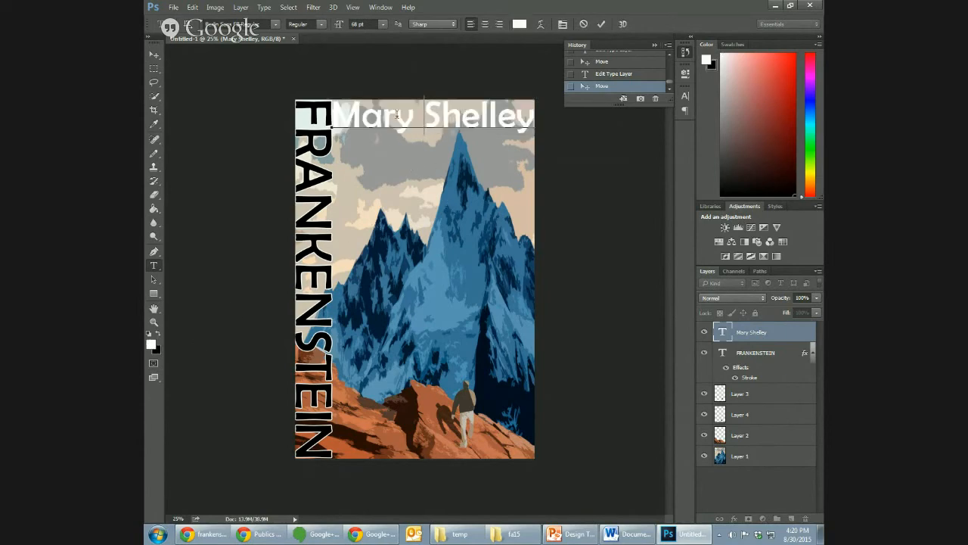
- Commit the Mary Shelley text edit and revert its white colour change through the document history
key("ctrl+a")
left_click(154, 56)
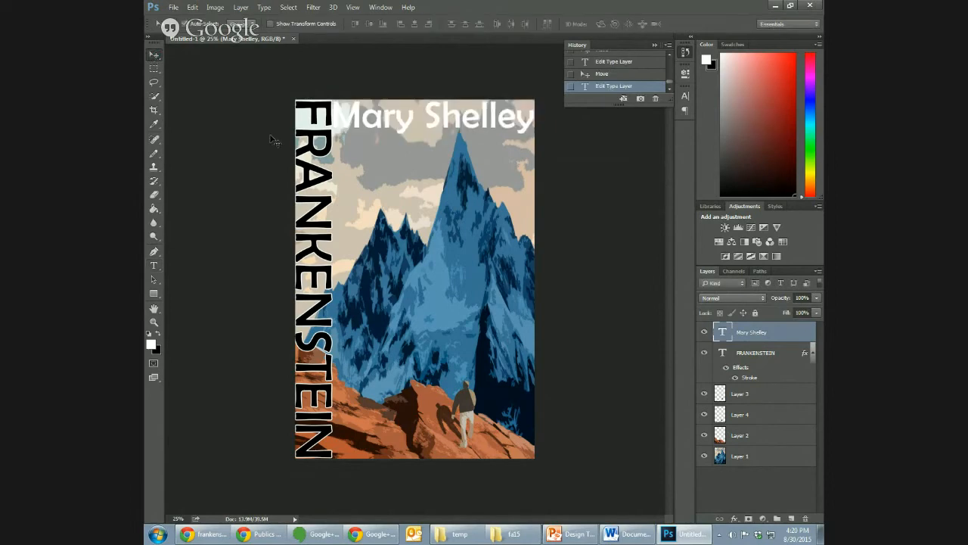
left_click(617, 75)
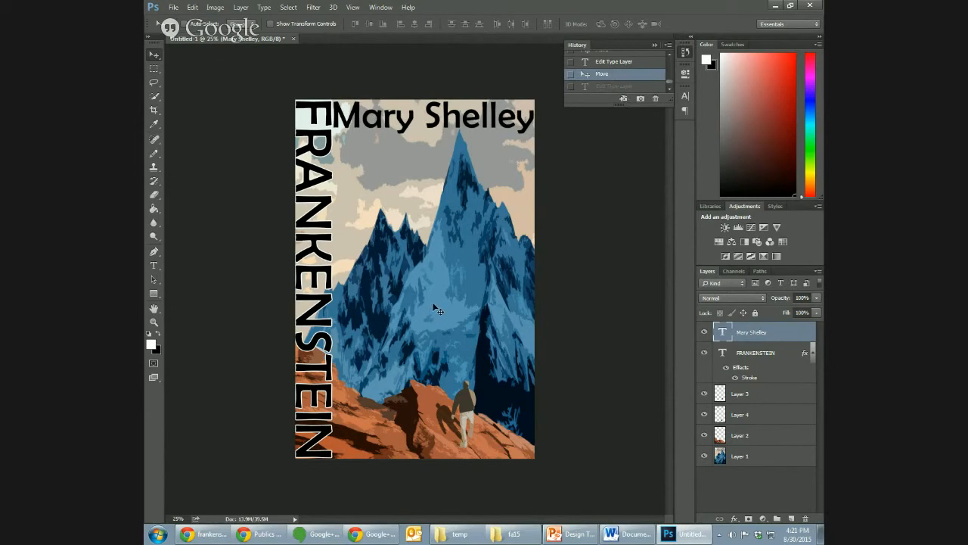
- Switch to Chrome and examine how title and author name are placed on several Frankenstein book cover images
left_click(212, 536)
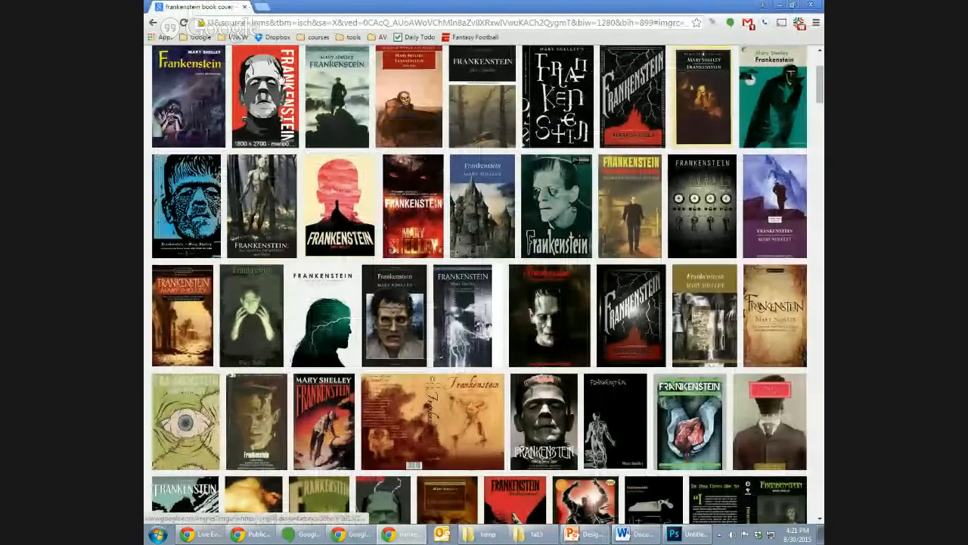
left_click(272, 83)
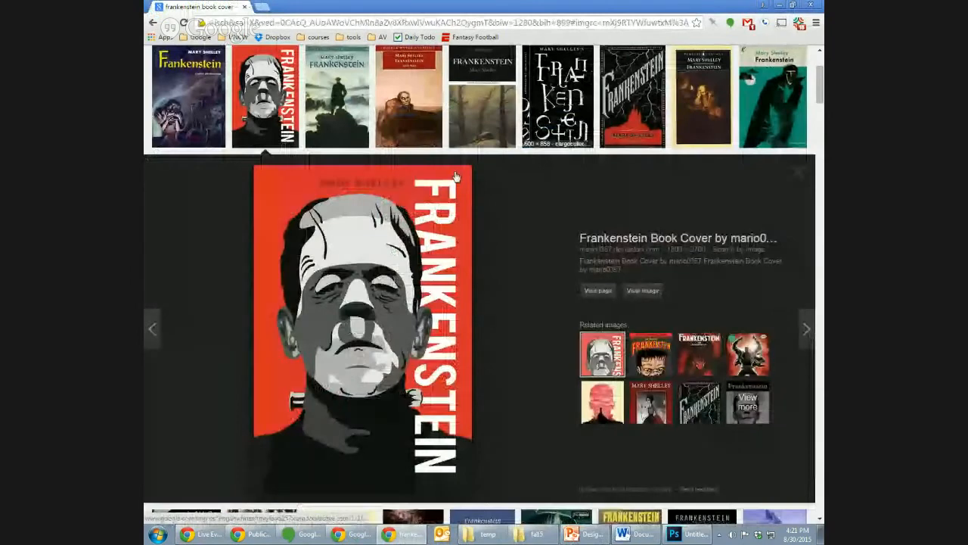
left_click(350, 104)
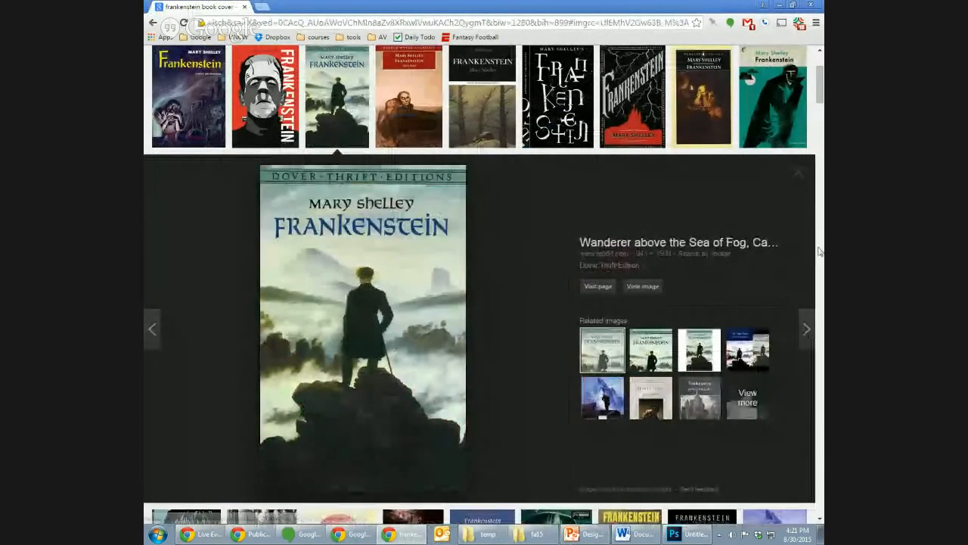
scroll(787, 318, "down", 3)
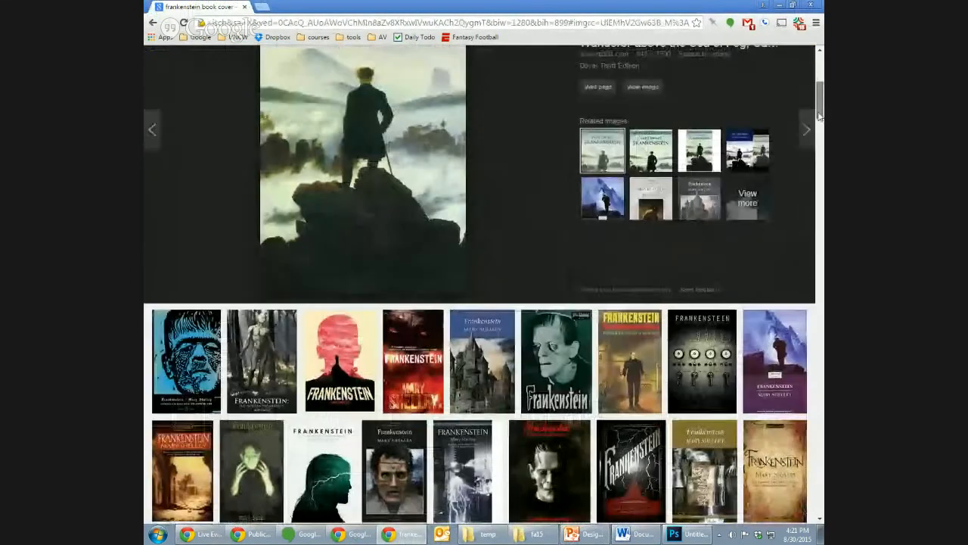
left_click(787, 318)
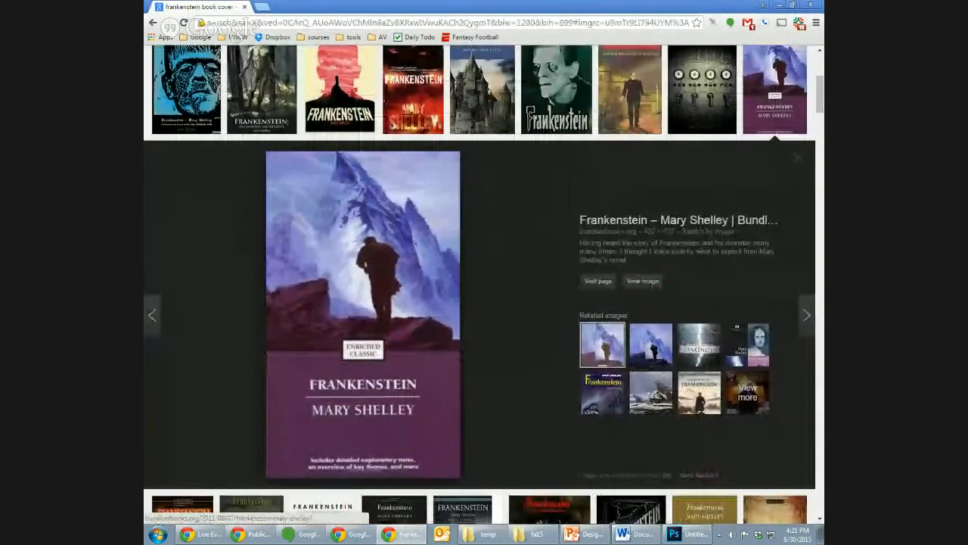
scroll(817, 102, "up", 1)
scroll(817, 102, "up", 3)
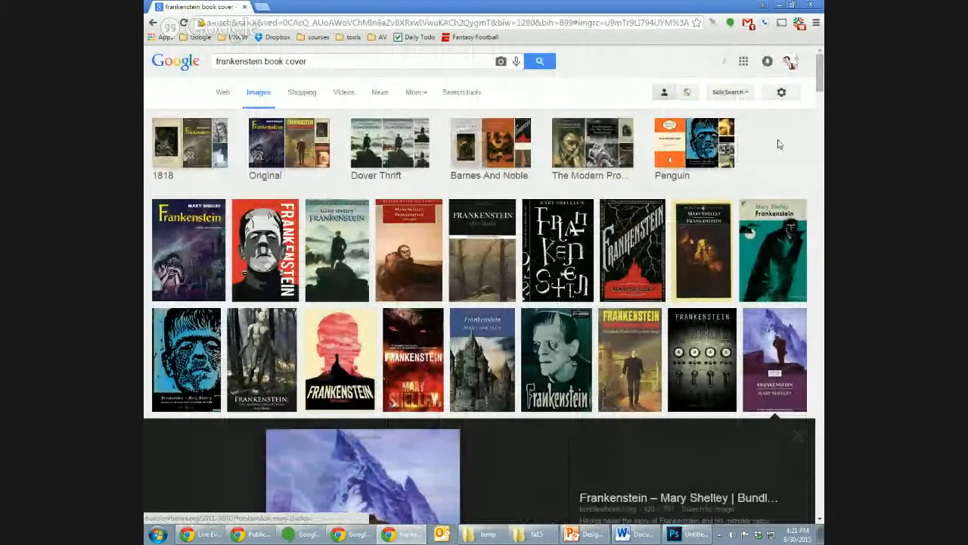
left_click(793, 271)
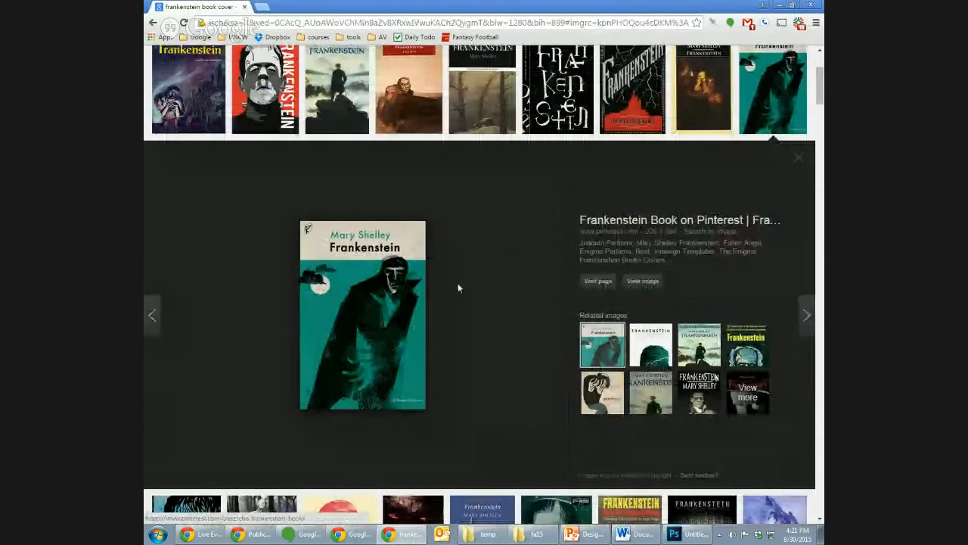
scroll(813, 121, "up", 3)
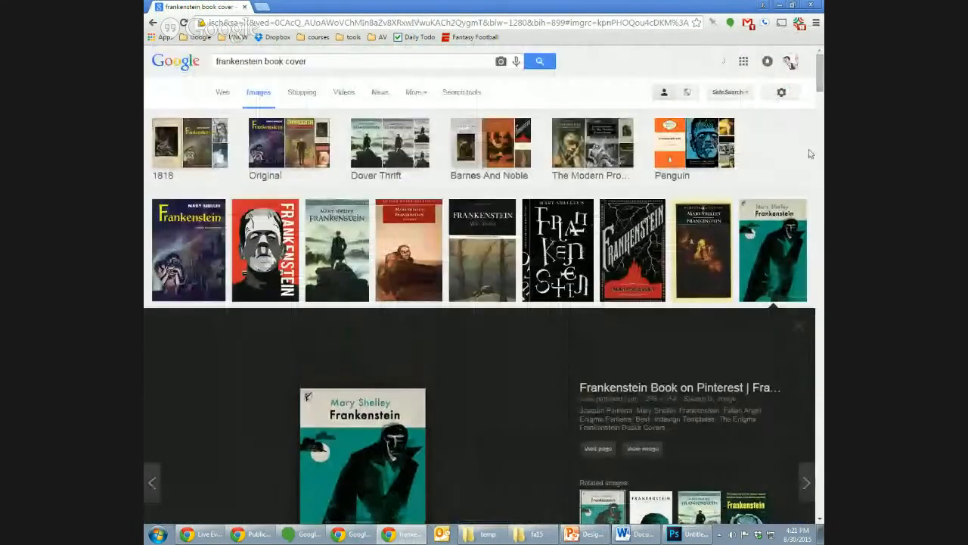
left_click(800, 326)
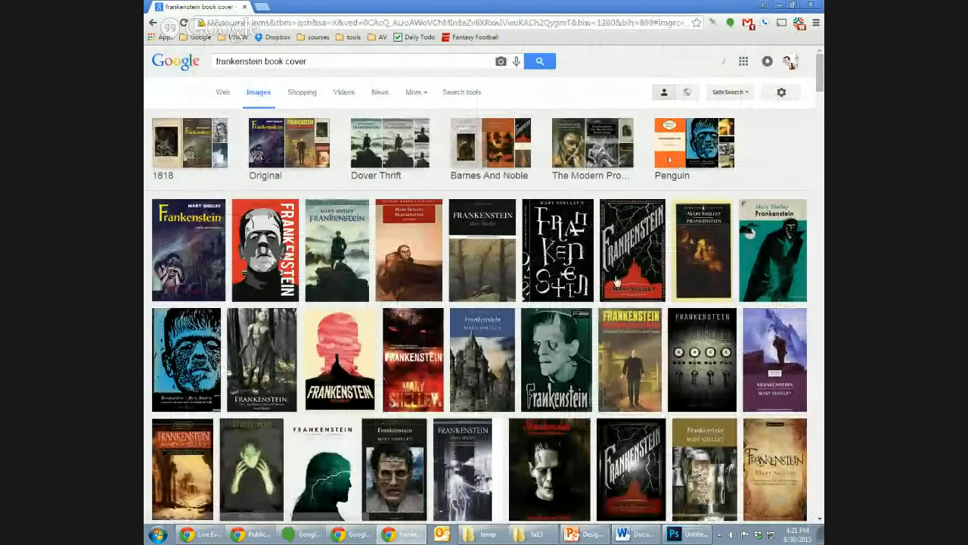
- Return to Photoshop and start saving the cover as a new file in Photoshop PDF format
left_click(688, 539)
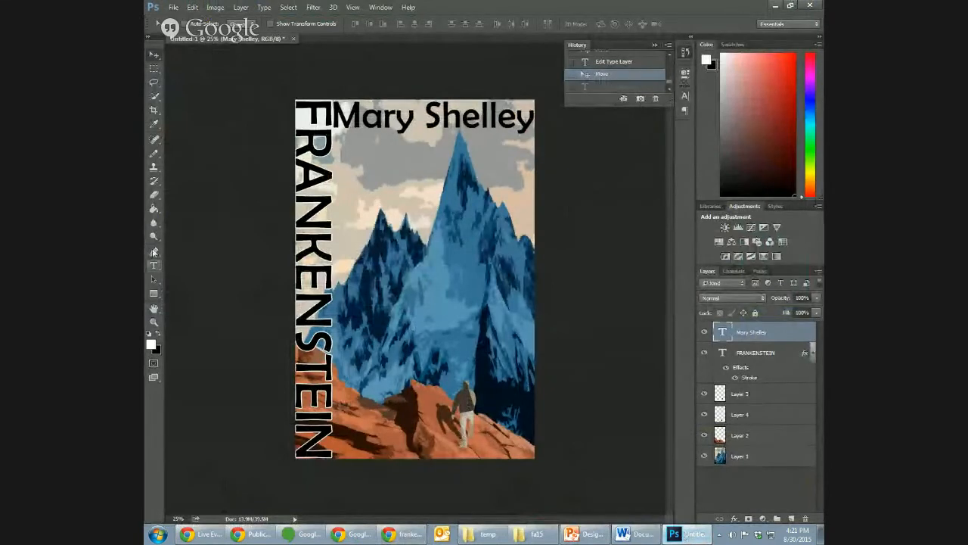
left_click(173, 7)
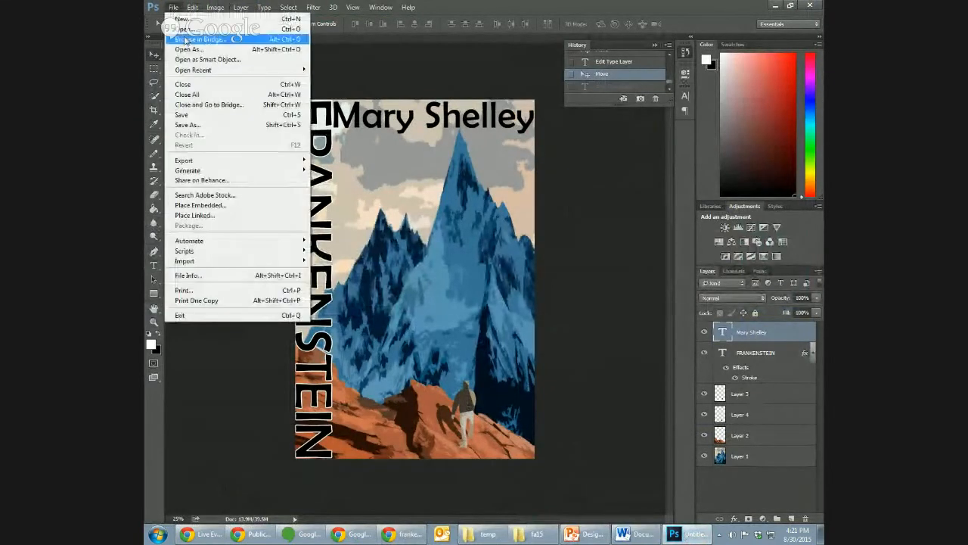
mouse_move(182, 164)
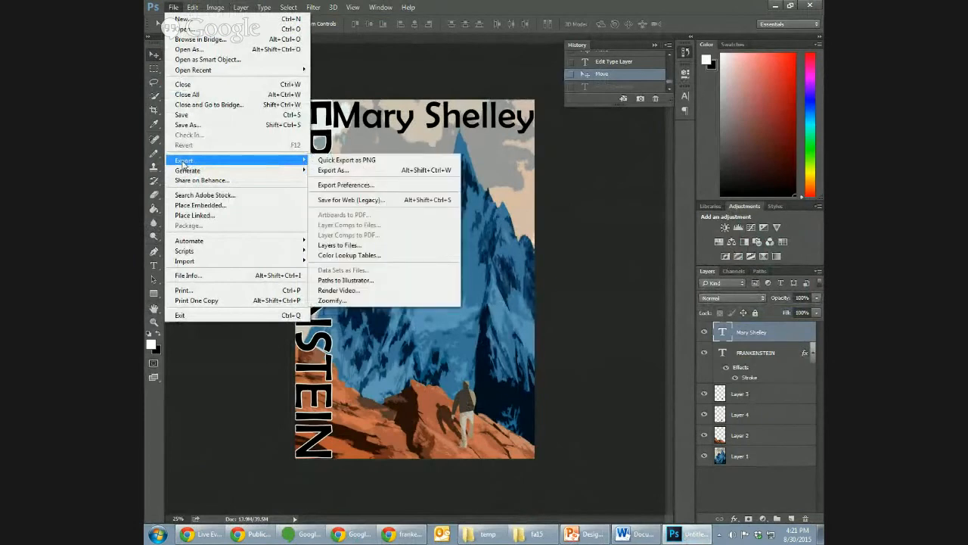
left_click(190, 127)
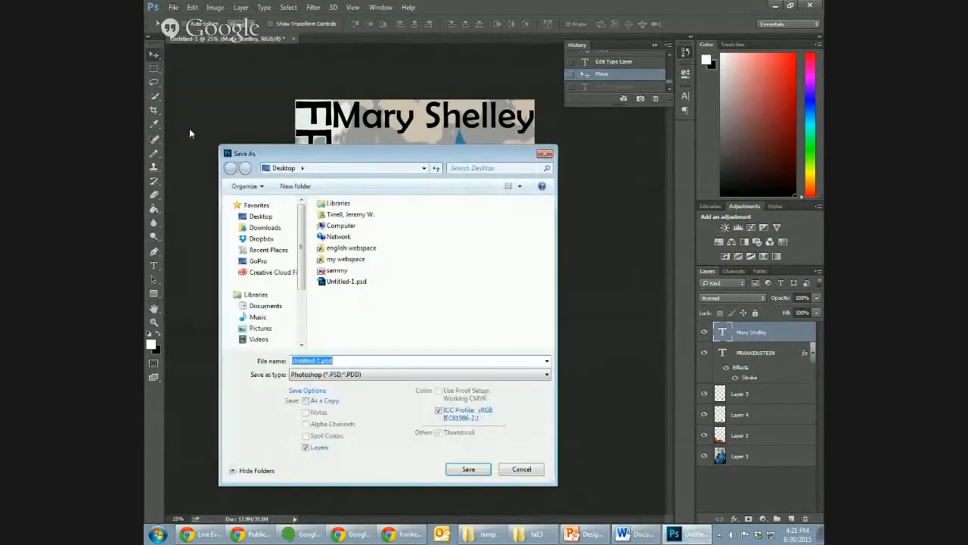
left_click(500, 375)
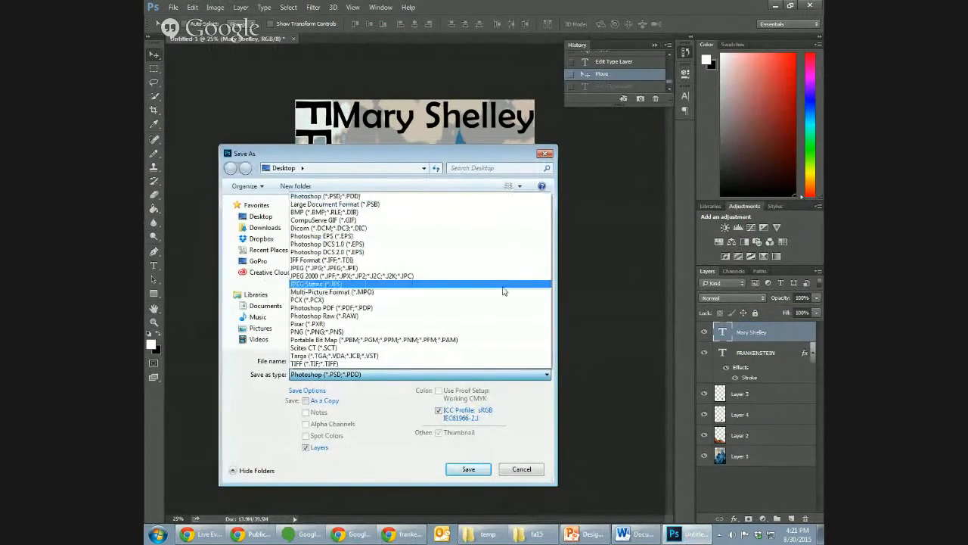
left_click(500, 311)
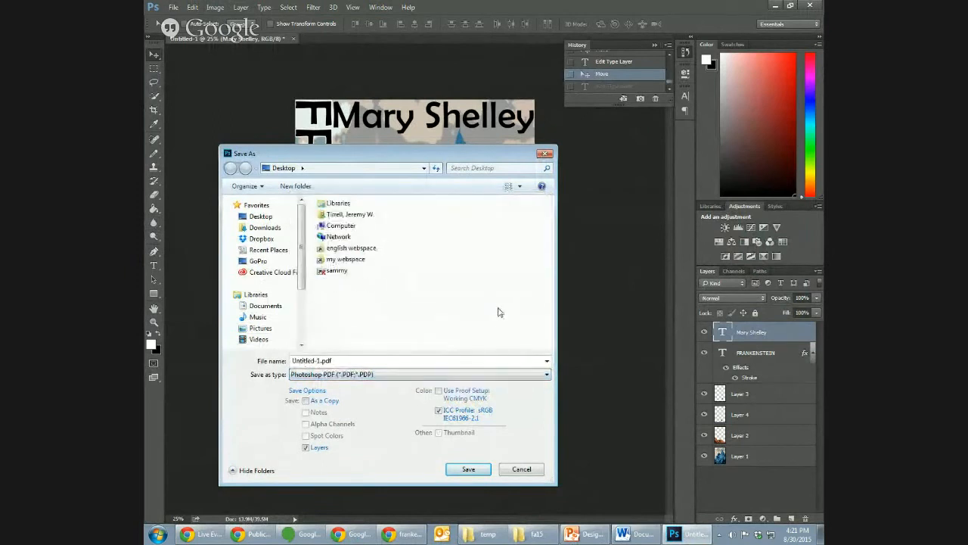
- Name the file coverPS.pdf and save it to the Desktop, accepting the PDF settings notice
double_click(315, 360)
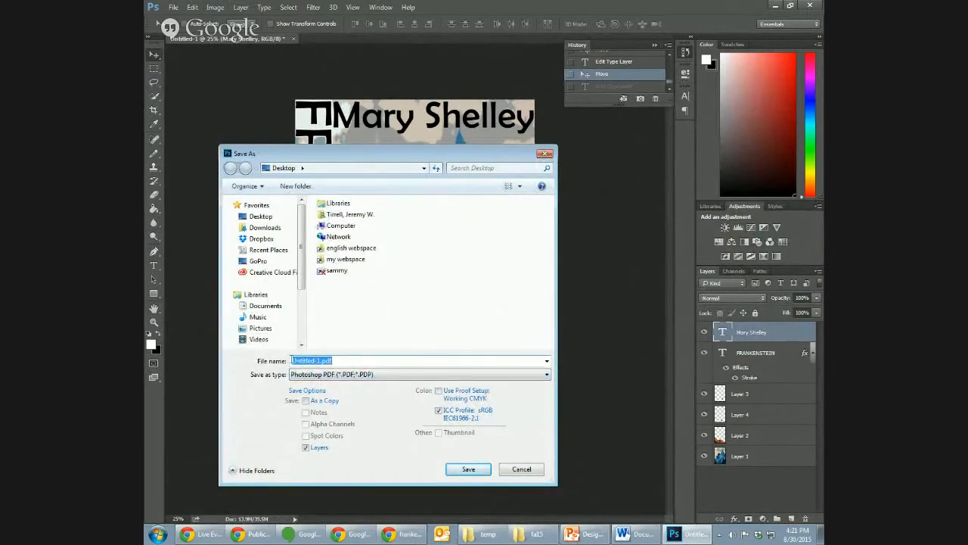
type("conve")
key("BackSpace")
key("BackSpace")
type("verPS")
left_click(261, 216)
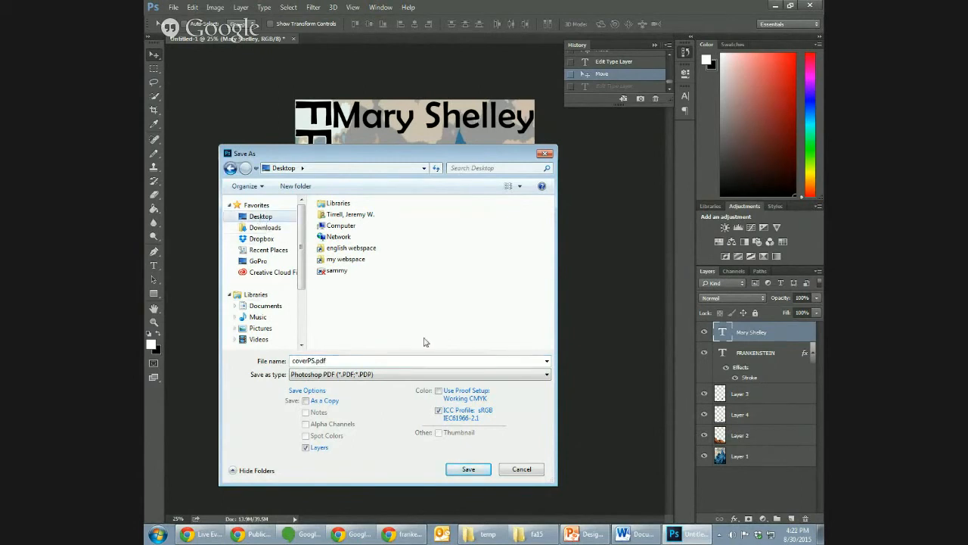
left_click(466, 469)
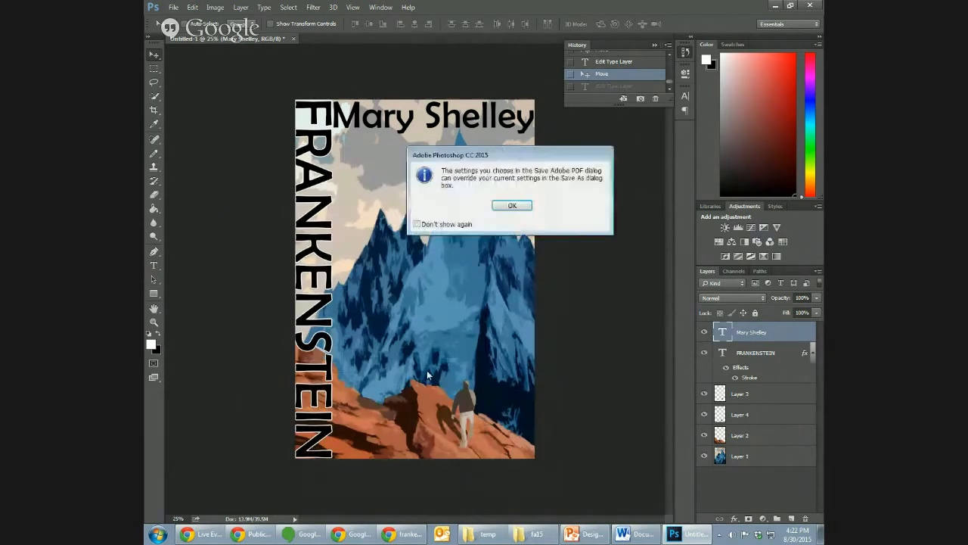
left_click(526, 207)
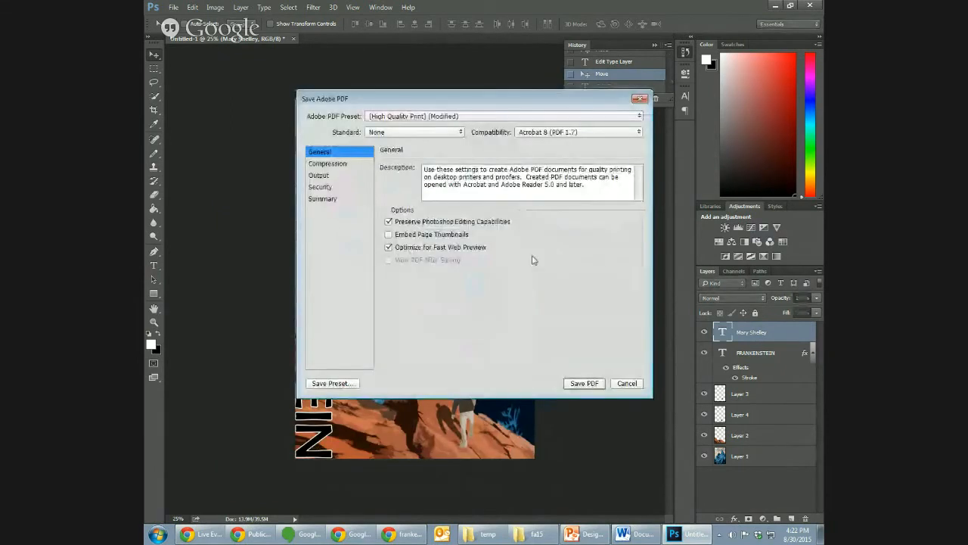
- Set the PDF compatibility to Acrobat 9/10 (PDF 1.7+) and save the PDF
left_click(580, 132)
left_click(586, 180)
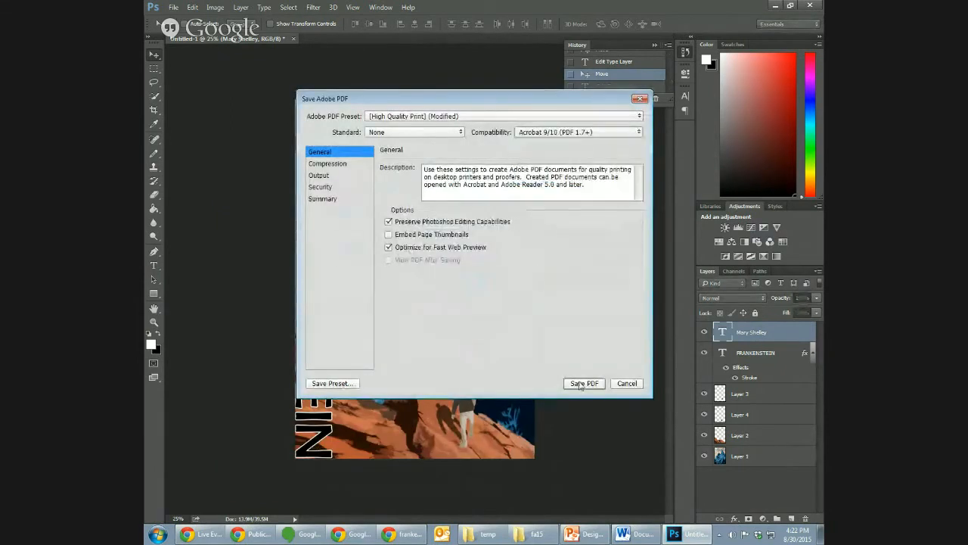
left_click(583, 384)
left_click(529, 225)
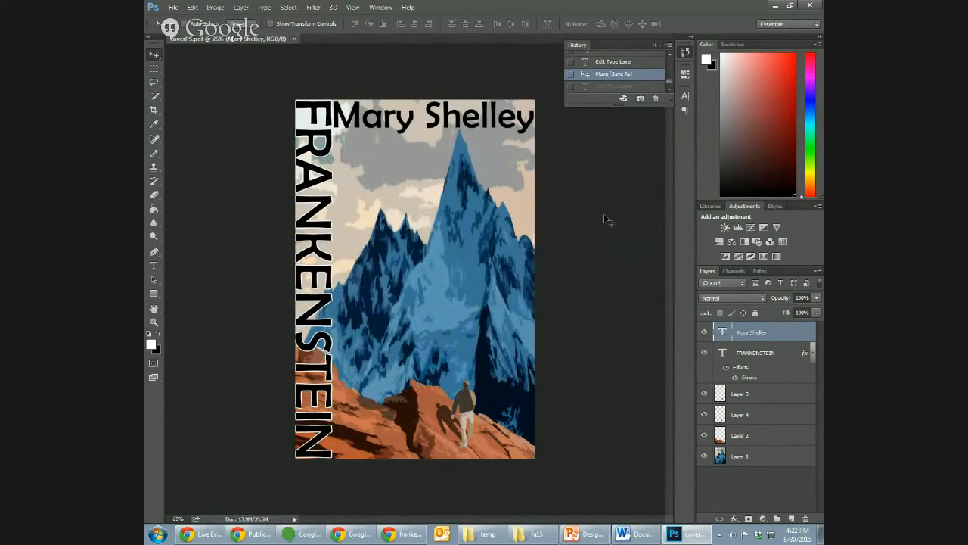
- Minimise the Photoshop and Chrome windows and move the coverPS.pdf icon to an open area of the desktop
left_click(775, 6)
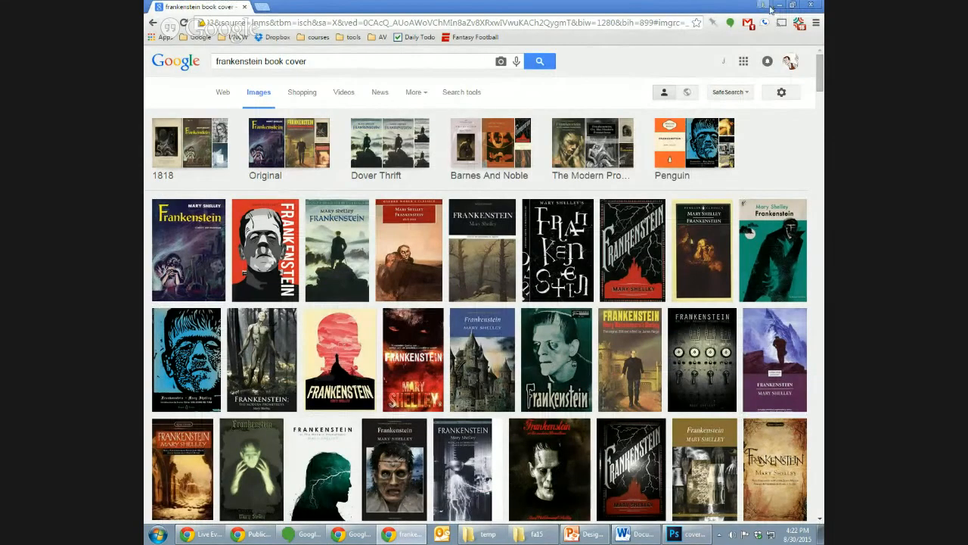
left_click(778, 5)
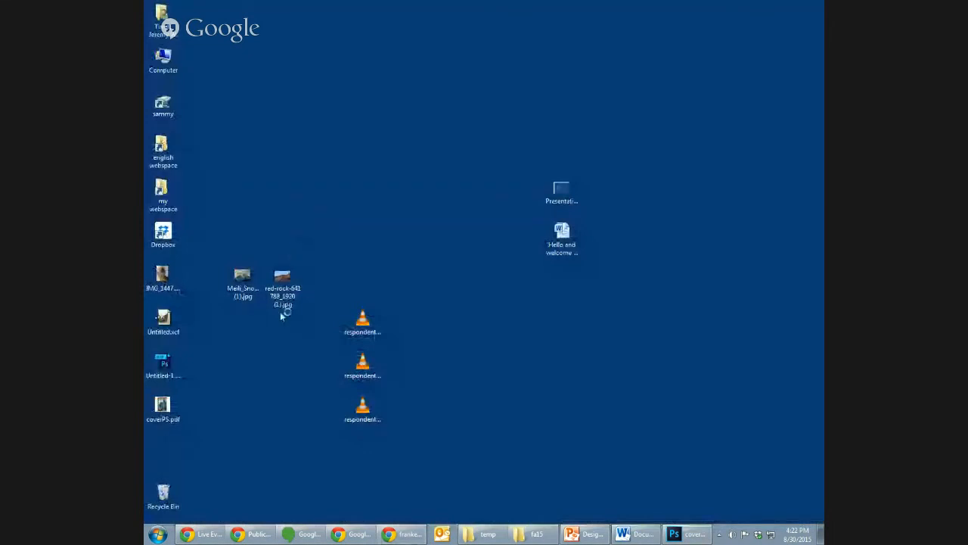
left_click_drag(168, 399, 312, 196)
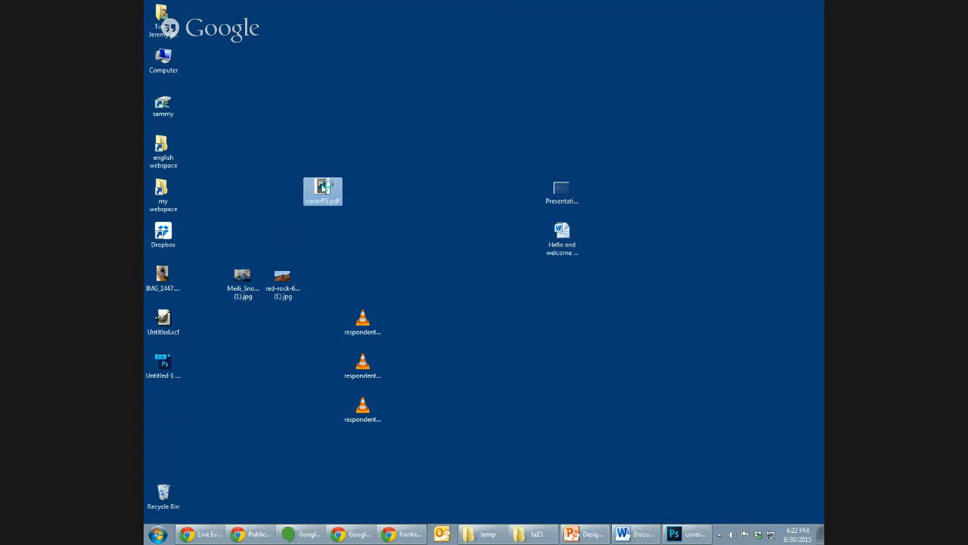
- Open coverPS.pdf in Acrobat, inspect the whole cover zoomed out, close it, and return to Photoshop
double_click(323, 188)
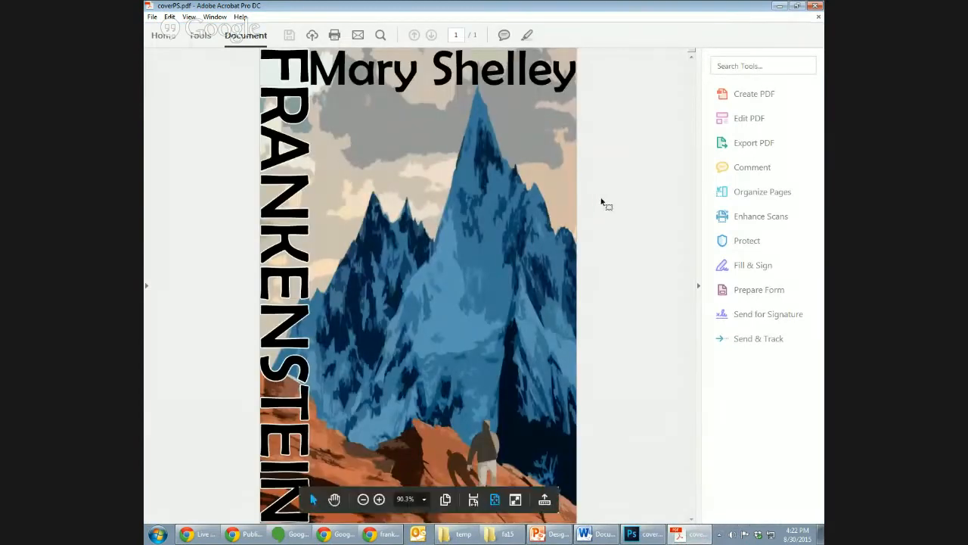
left_click(364, 502)
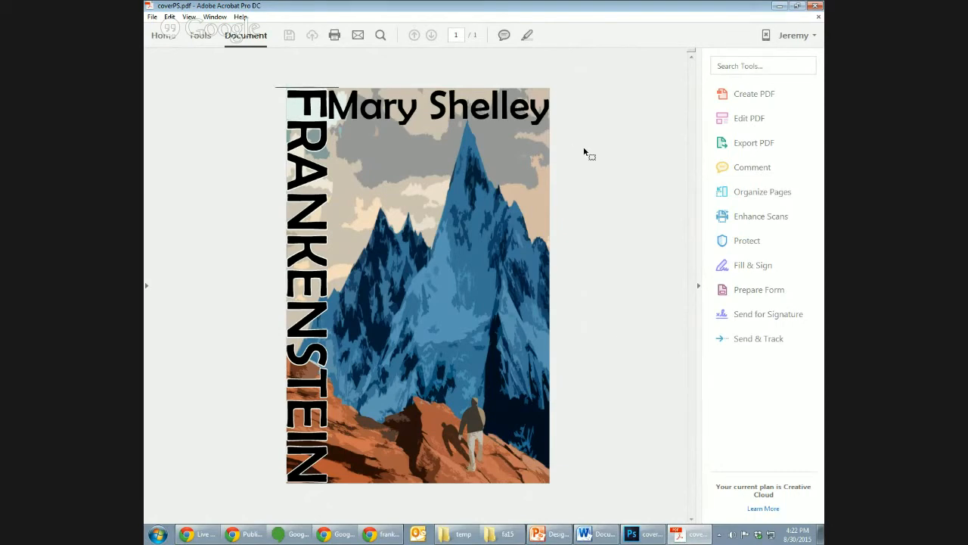
left_click(815, 7)
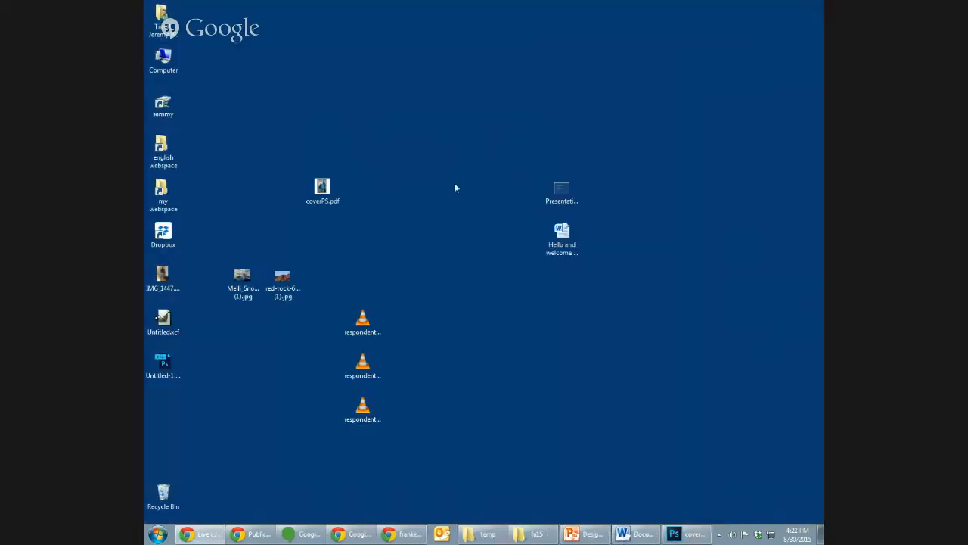
left_click(686, 534)
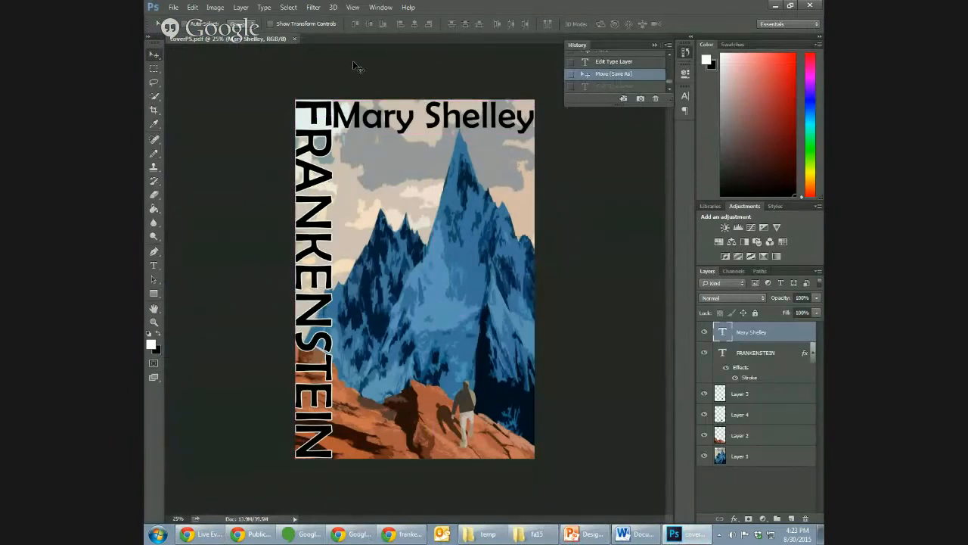
left_click(173, 7)
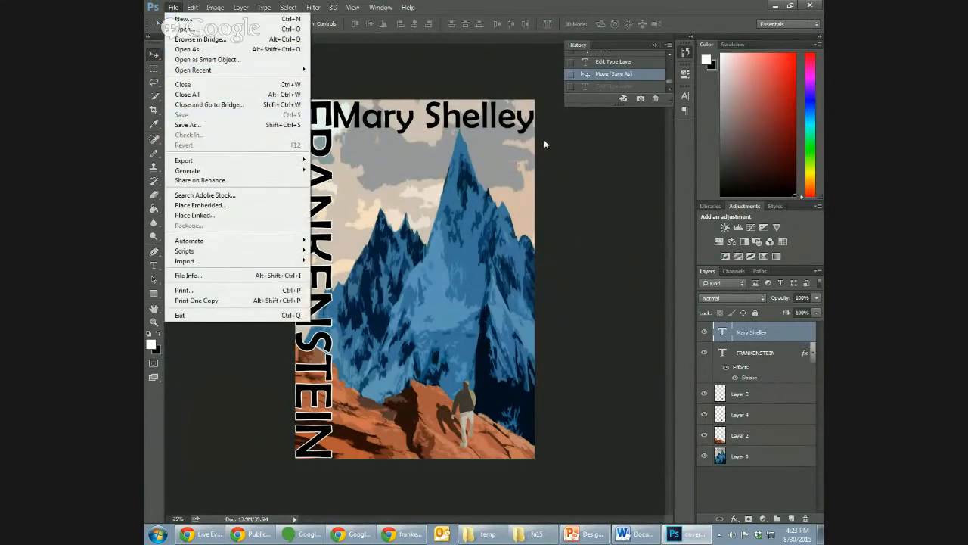
left_click(545, 144)
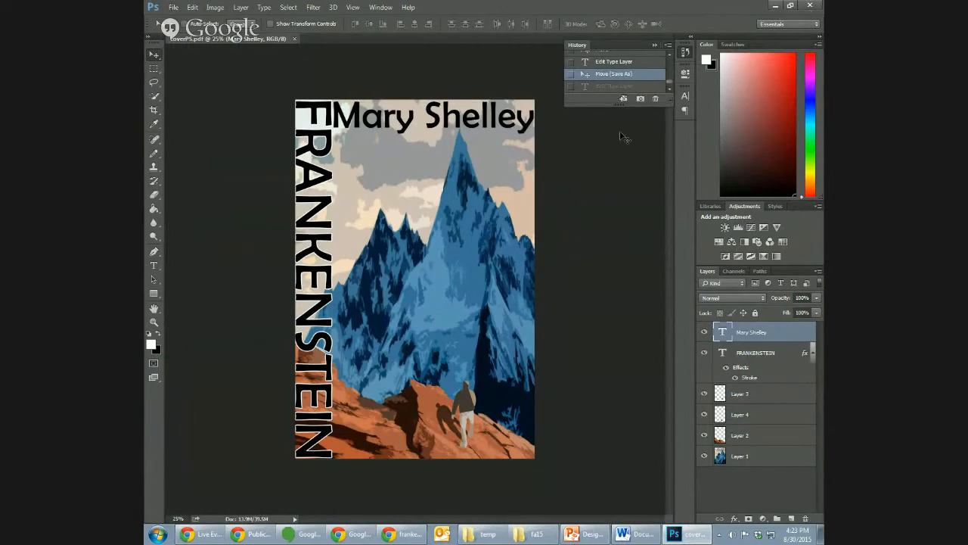
left_click(775, 6)
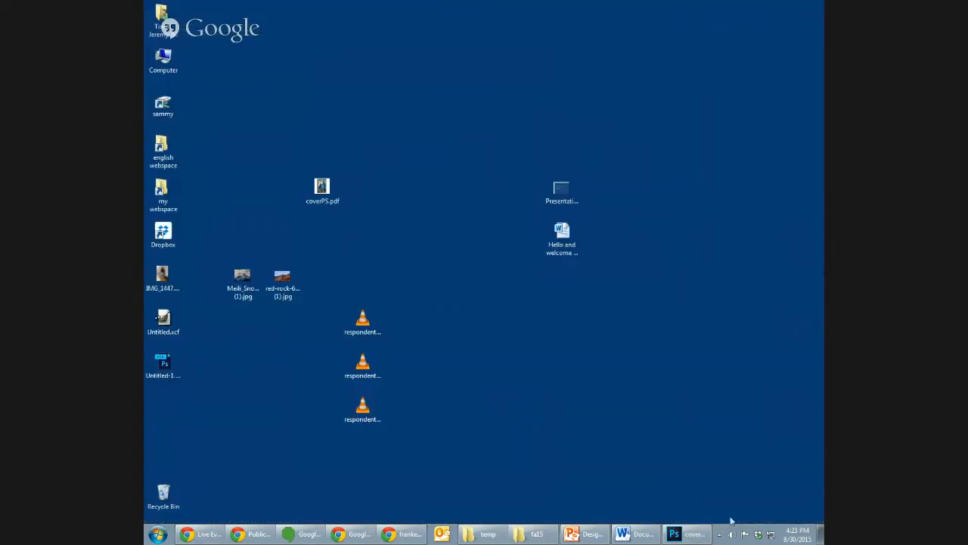
left_click(684, 534)
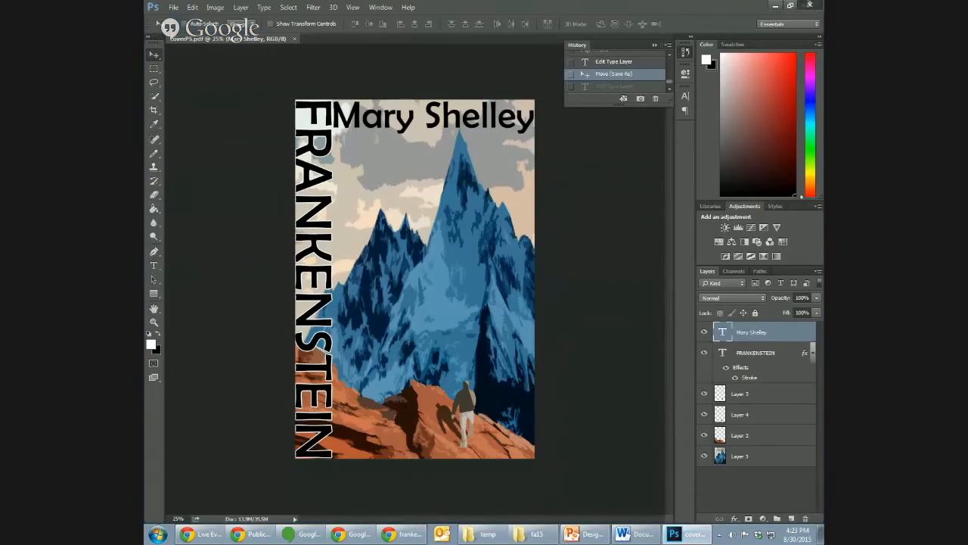
- Close Photoshop, launch GIMP, and reposition its empty image window between the side docks
left_click(809, 5)
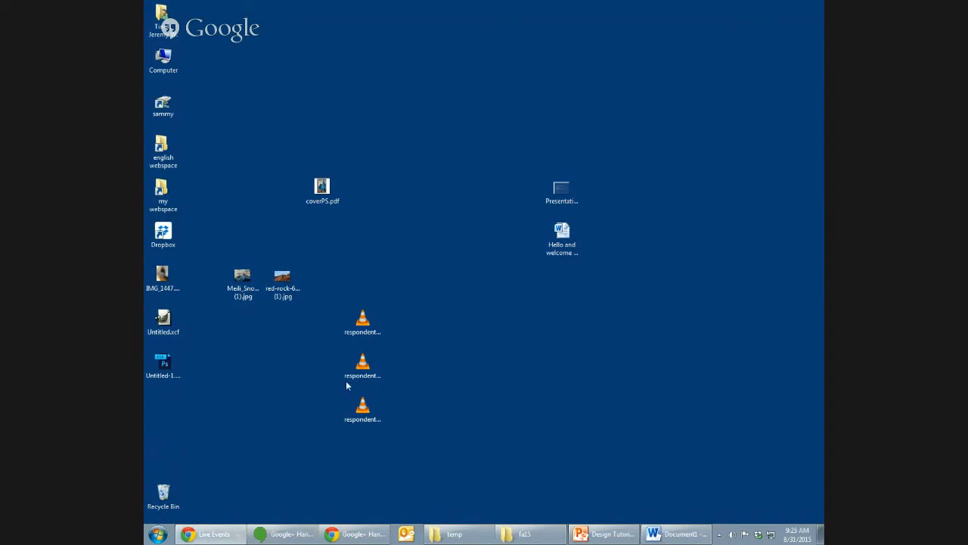
left_click(158, 536)
left_click(216, 284)
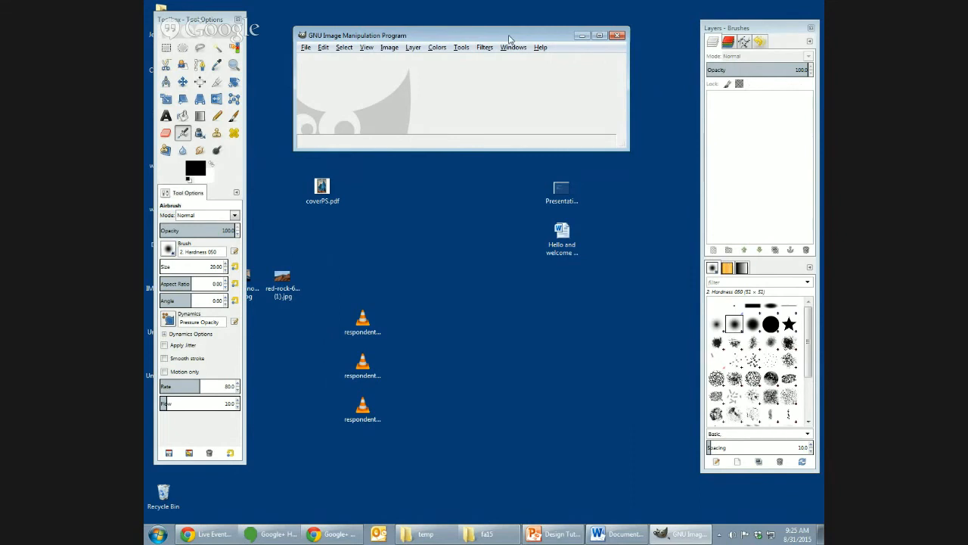
left_click_drag(510, 39, 502, 37)
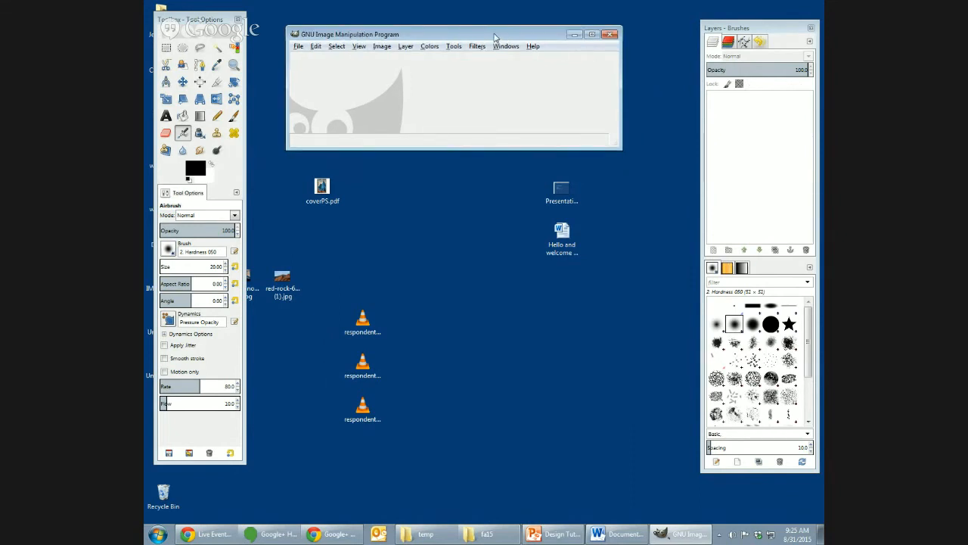
- Open the photo IMG_1447.JPG from the Desktop folder
key("ctrl+o")
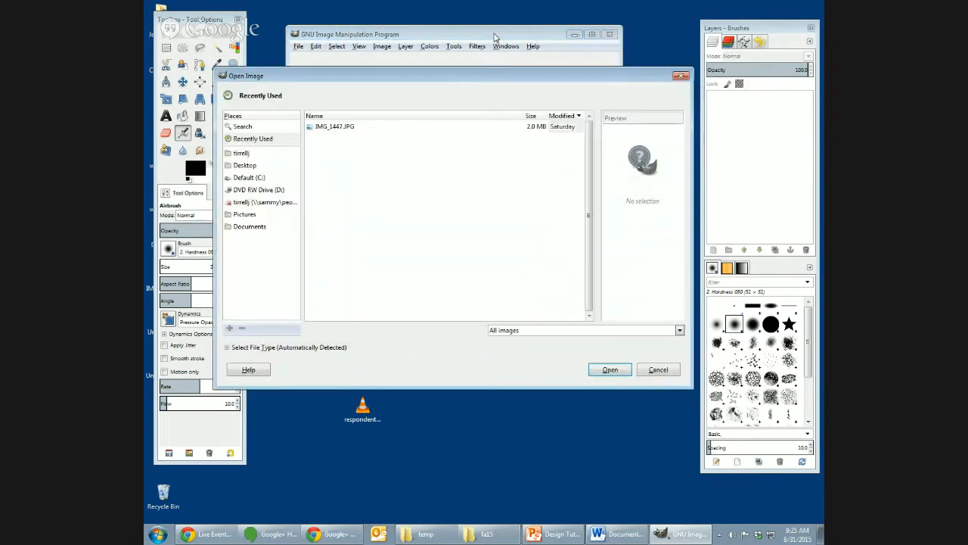
left_click(250, 154)
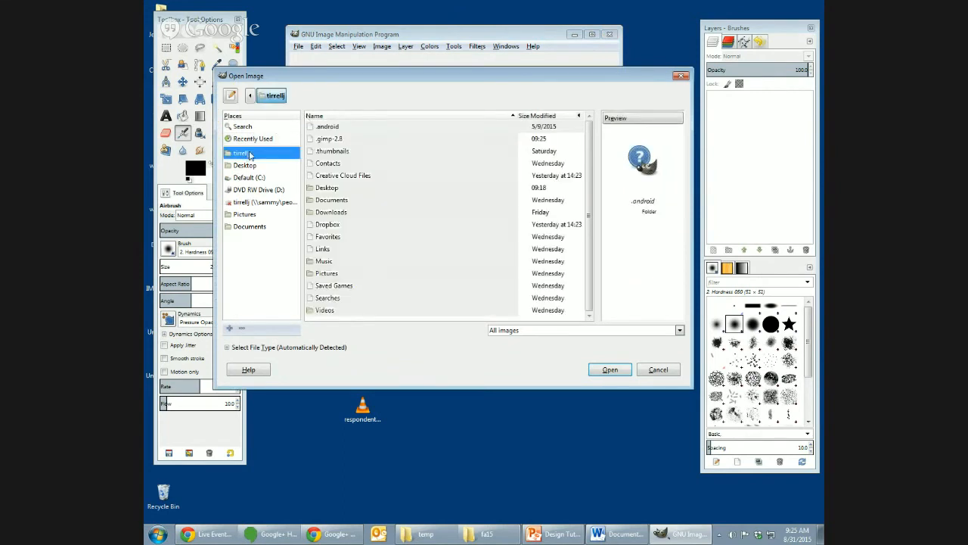
left_click(254, 167)
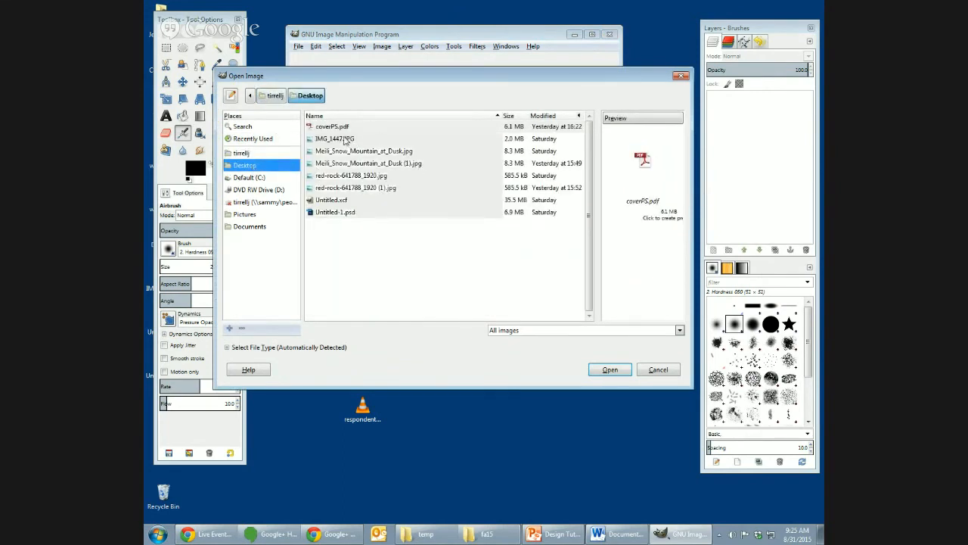
left_click(348, 139)
left_click(610, 369)
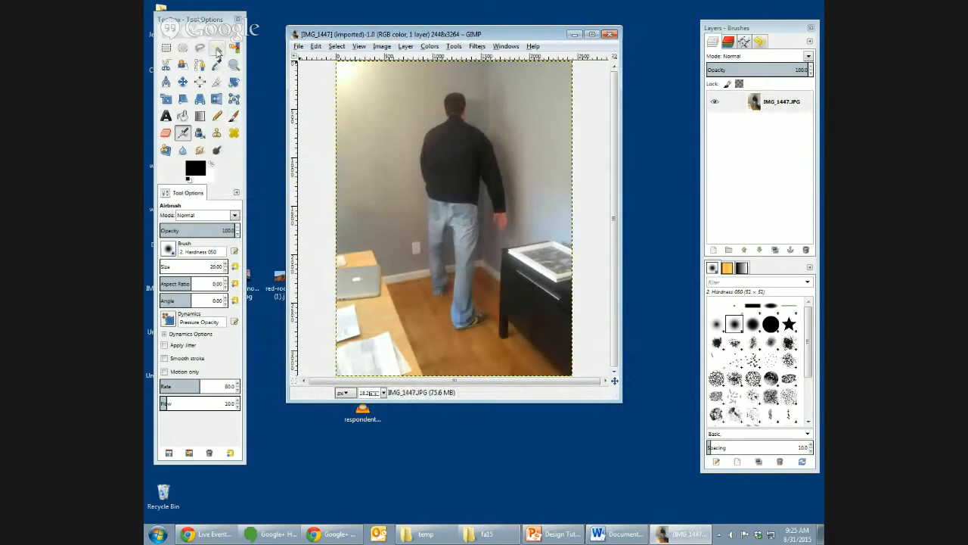
- Try Fuzzy Select on the man's black jacket, add parts of his jeans, and subtract areas from the selection
left_click(217, 47)
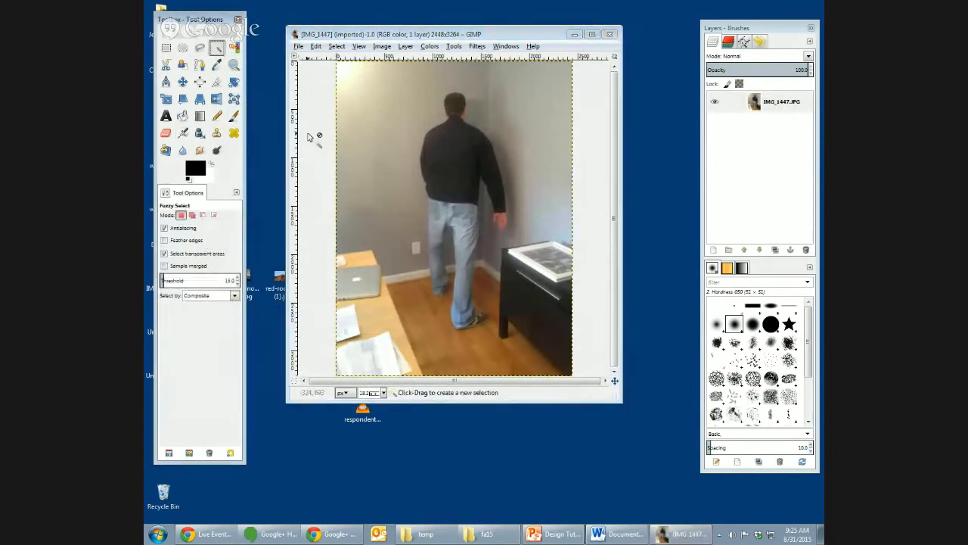
left_click(463, 179)
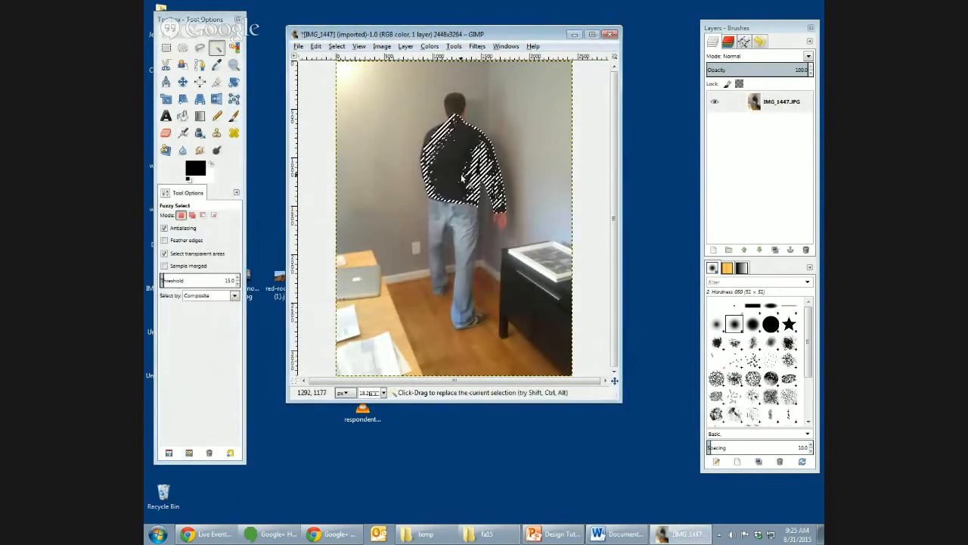
left_click(464, 233, "shift")
left_click(440, 211, "shift")
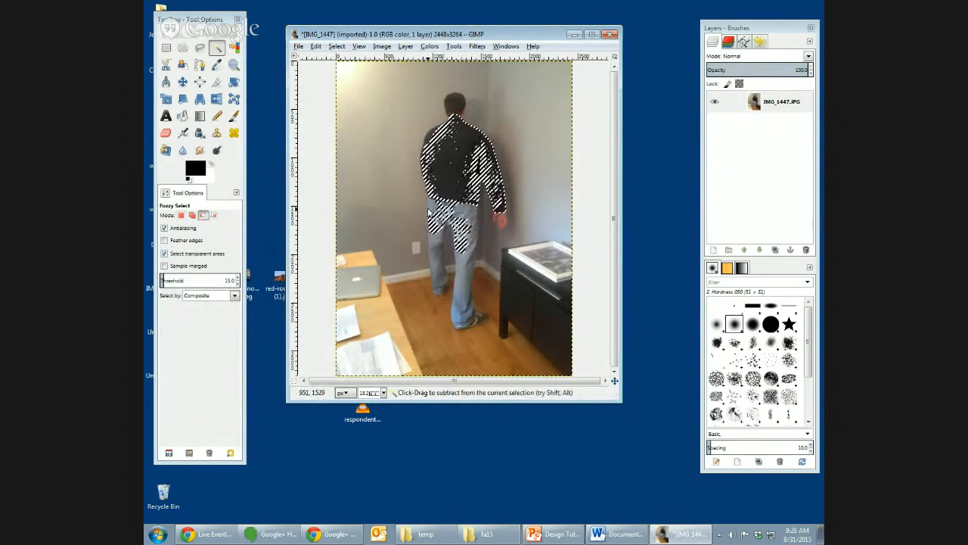
left_click(427, 211, "ctrl")
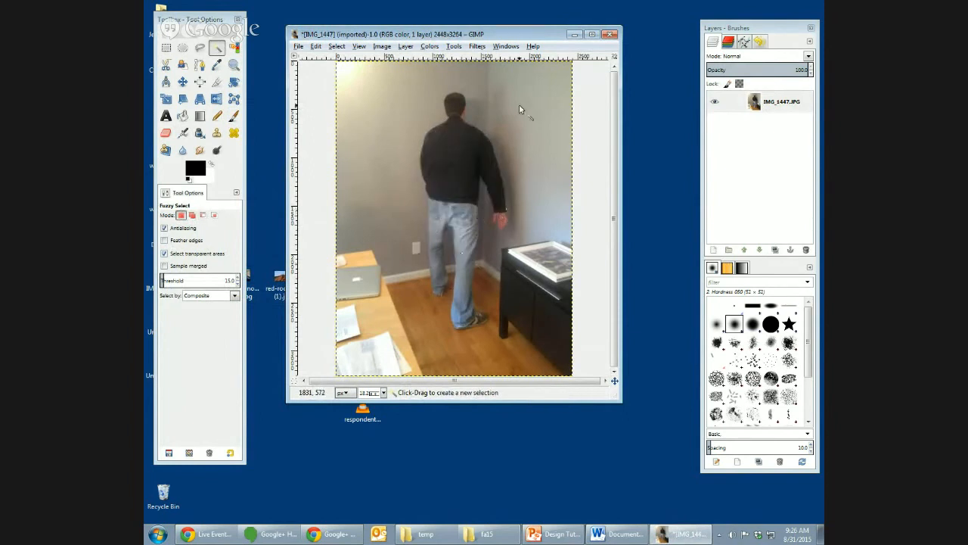
- Shift the image window slightly and turn on Quick Mask for the photo, toggling it to compare both views
left_click_drag(528, 34, 536, 39)
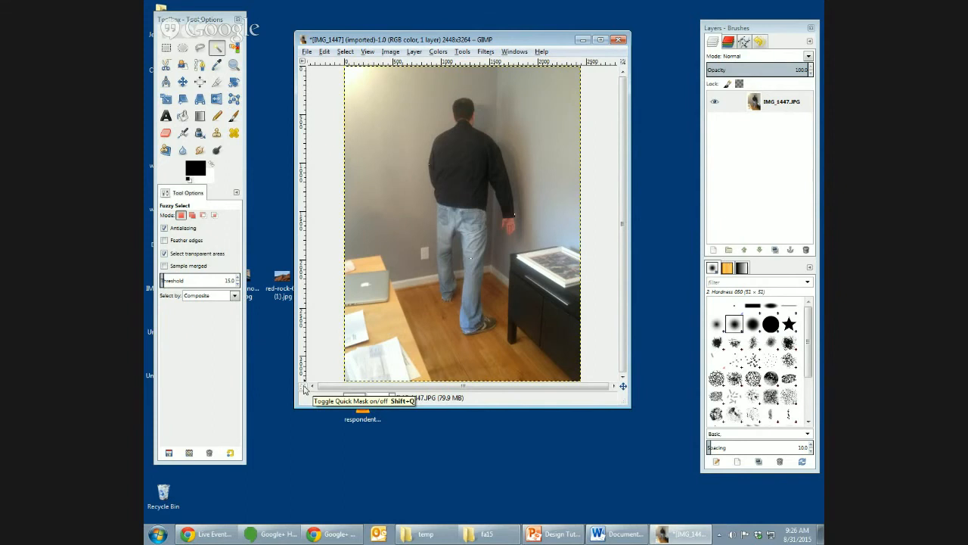
left_click(303, 386)
left_click(303, 386)
left_click(303, 387)
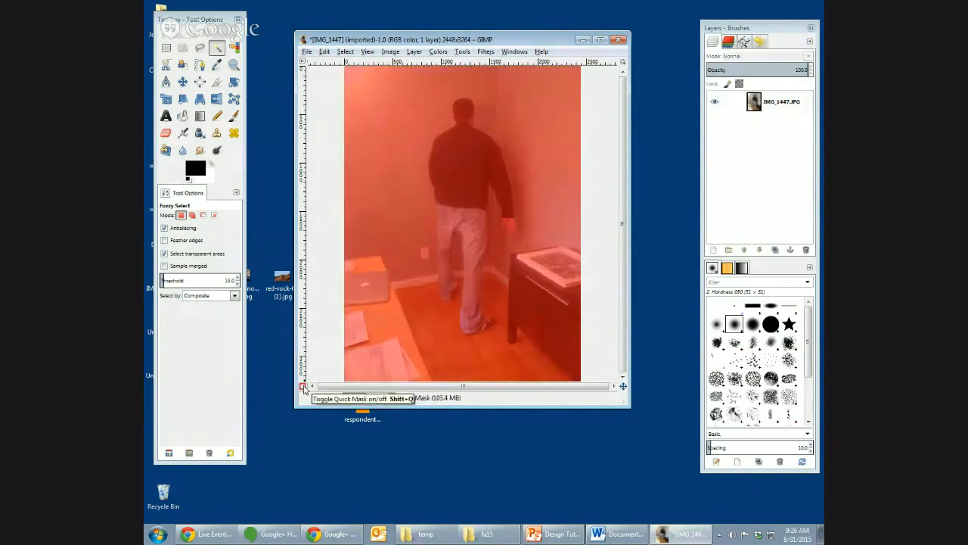
left_click(303, 386)
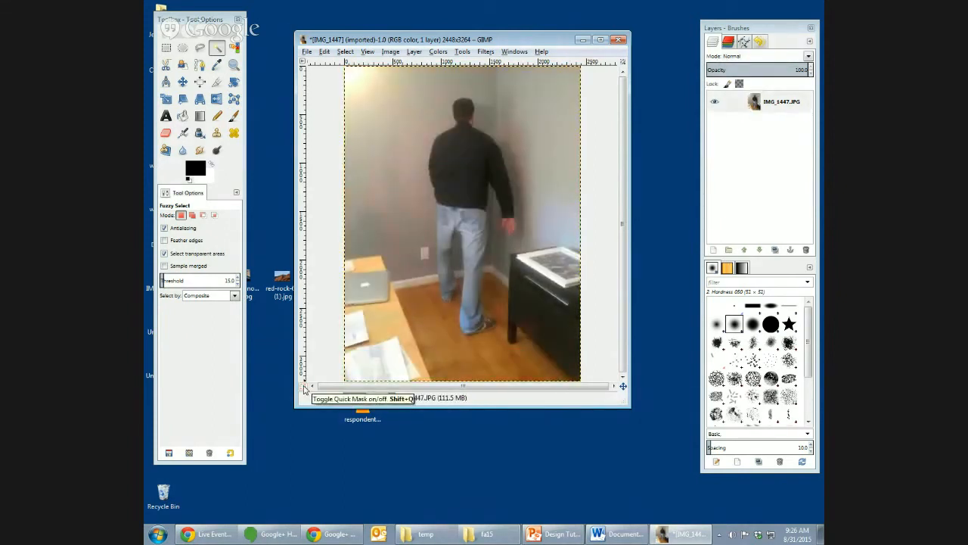
left_click(303, 387)
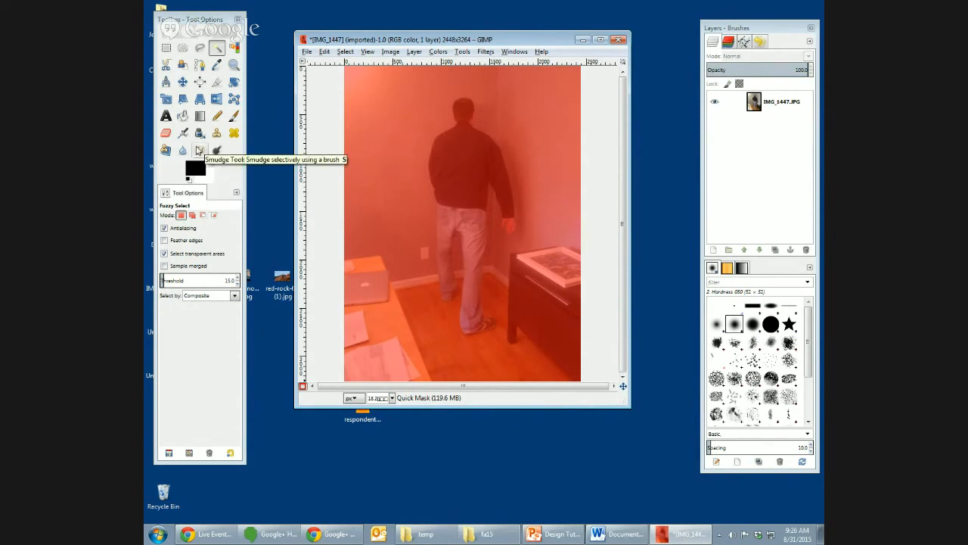
- Paint a trial white Pencil stroke across the jacket and jeans in the Quick Mask, and show it as a selection
left_click(217, 116)
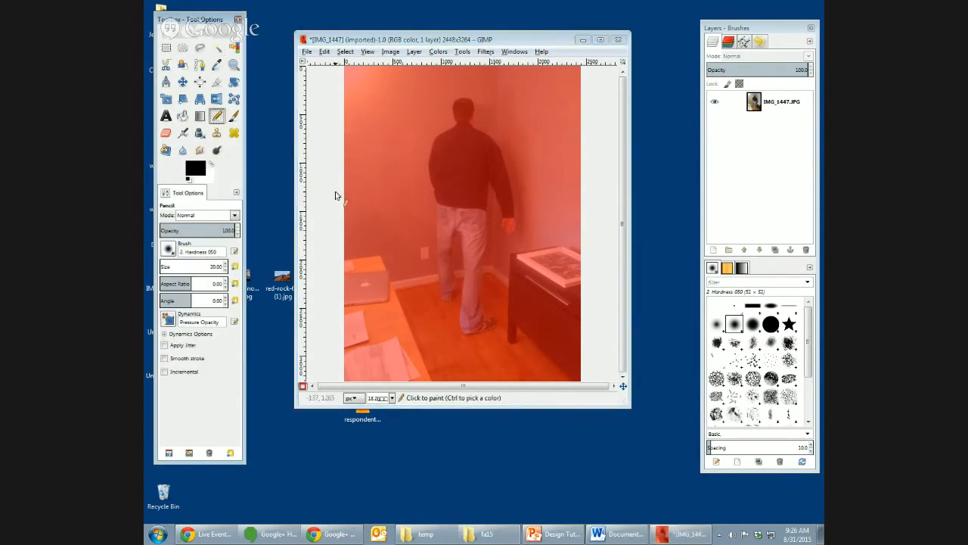
left_click(401, 209)
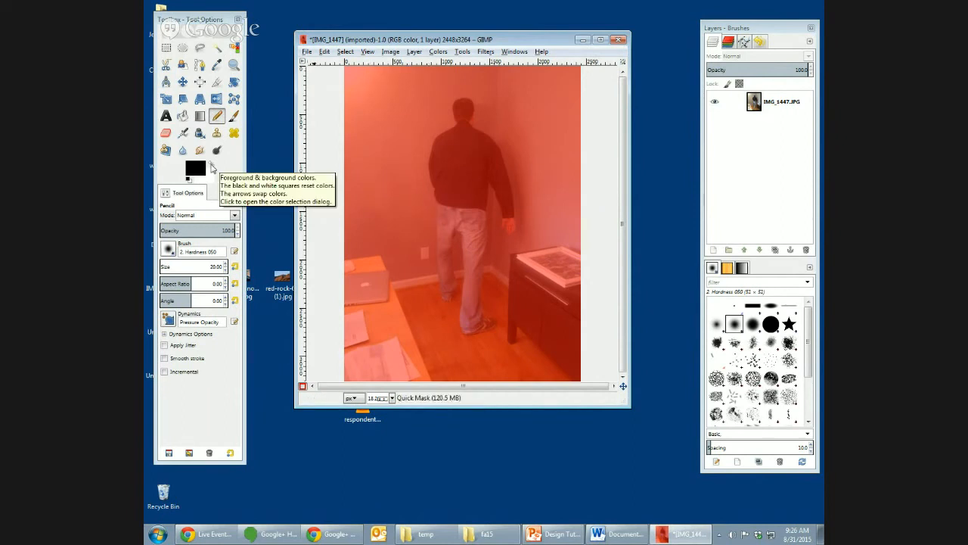
left_click(212, 166)
left_click_drag(452, 173, 453, 196)
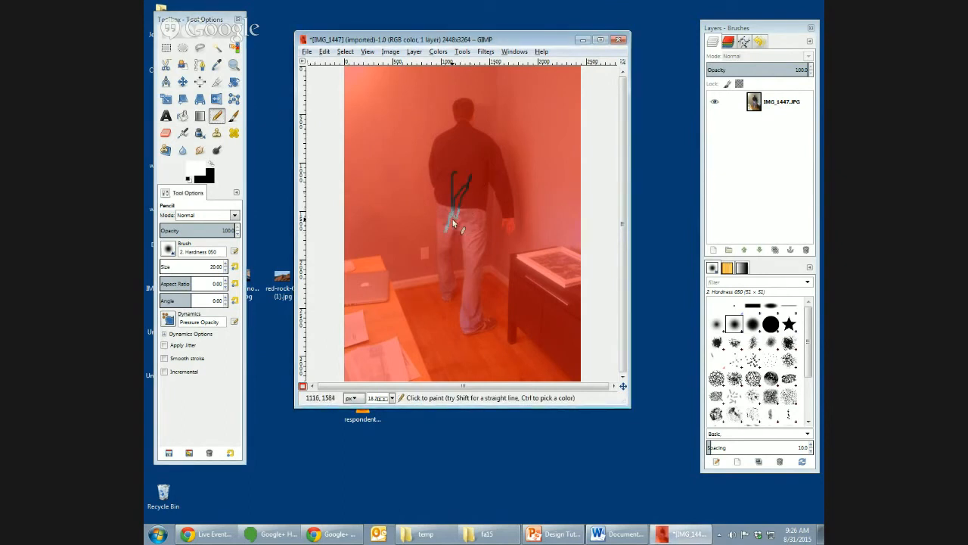
left_click(304, 387)
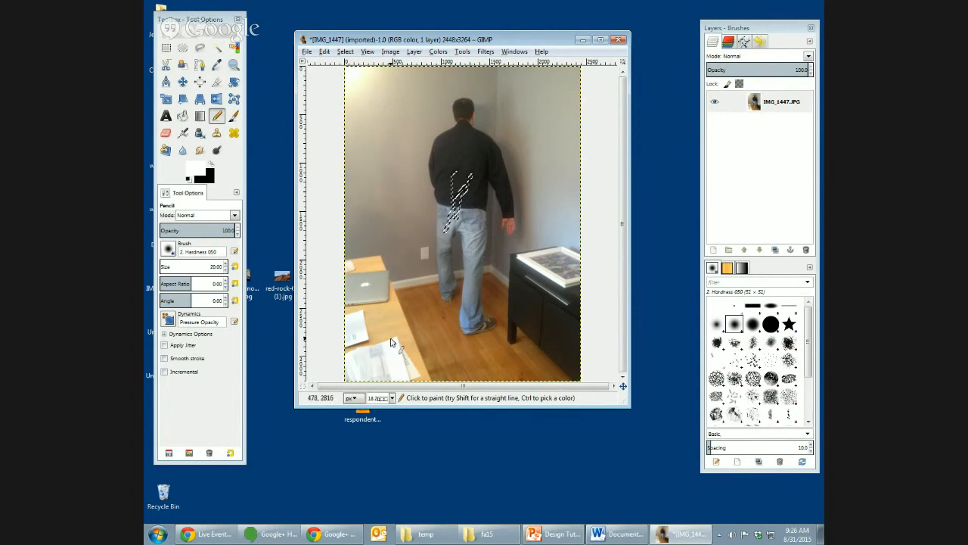
- Re-enable Quick Mask, set the Pencil size to 152.11, and unmask the man's head, right shoulder, arm and hip
left_click(304, 386)
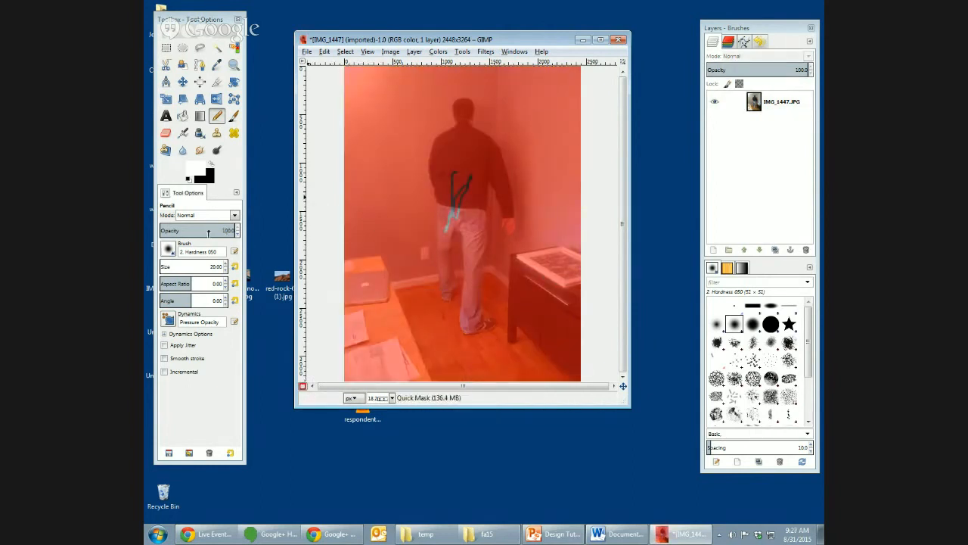
left_click(171, 267)
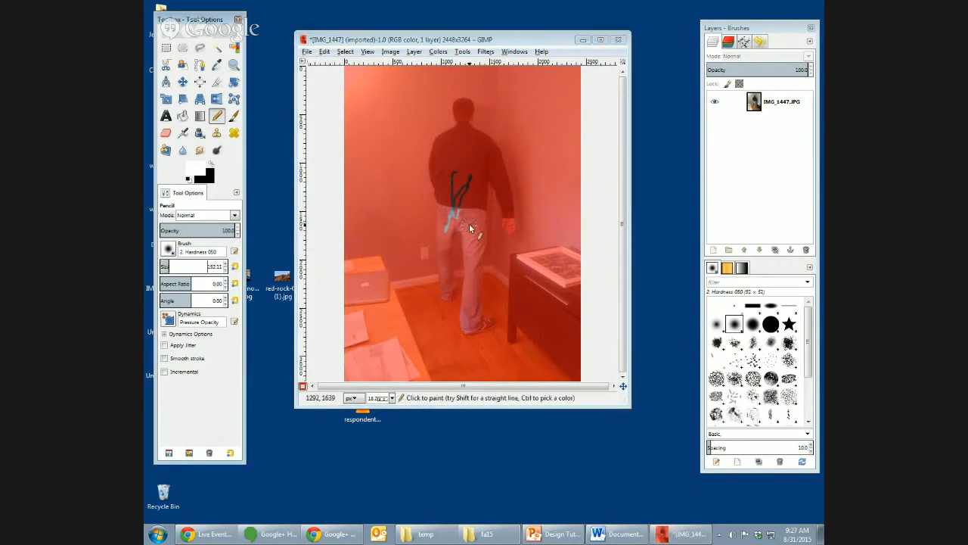
left_click_drag(456, 142, 457, 110)
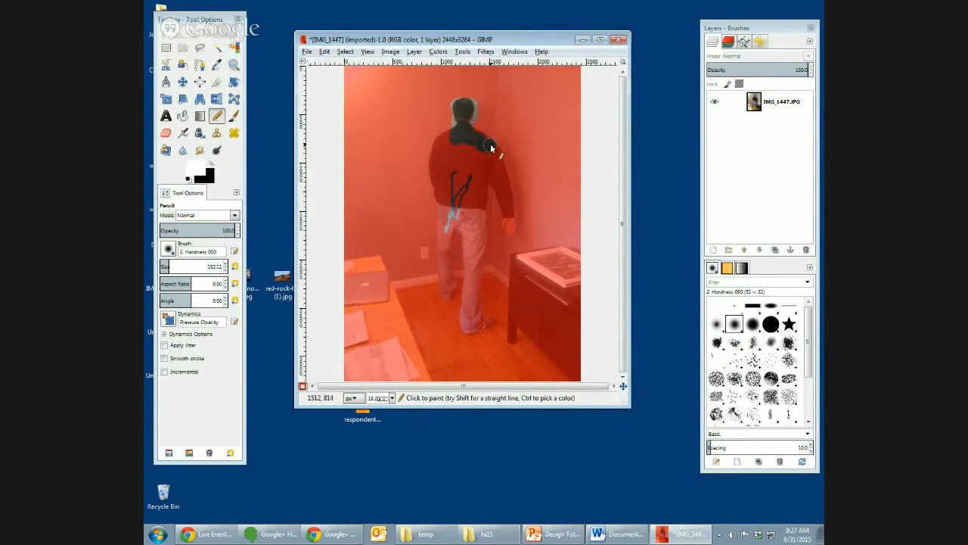
mouse_move(491, 144)
left_mouse_down()
mouse_move(476, 141)
mouse_move(498, 160)
left_mouse_up()
mouse_move(506, 222)
left_mouse_down()
mouse_move(502, 191)
mouse_move(486, 182)
left_mouse_up()
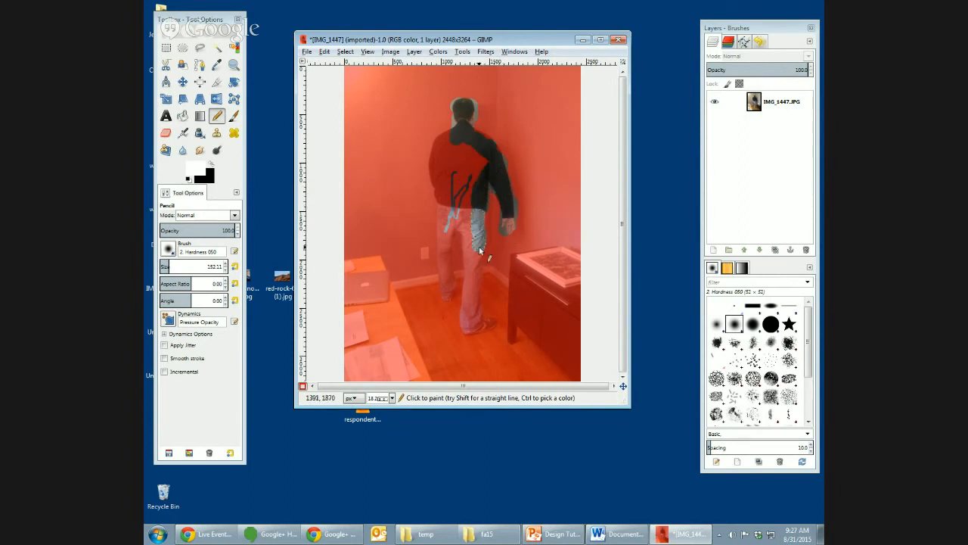
- Swap the paint color to black, mask the excess area around the right arm and hand, and toggle Quick Mask to check
left_click(211, 164)
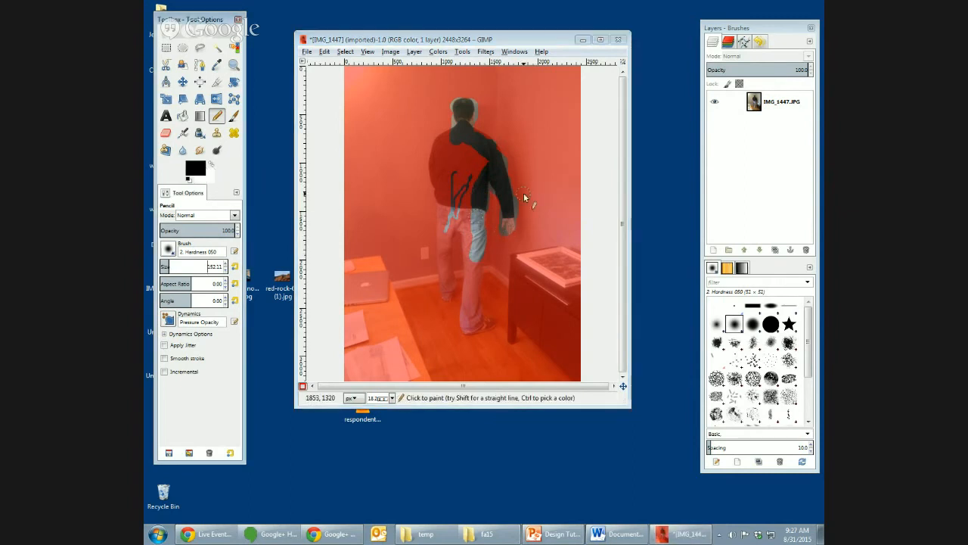
mouse_move(519, 197)
left_mouse_down()
mouse_move(523, 225)
mouse_move(504, 234)
left_mouse_up()
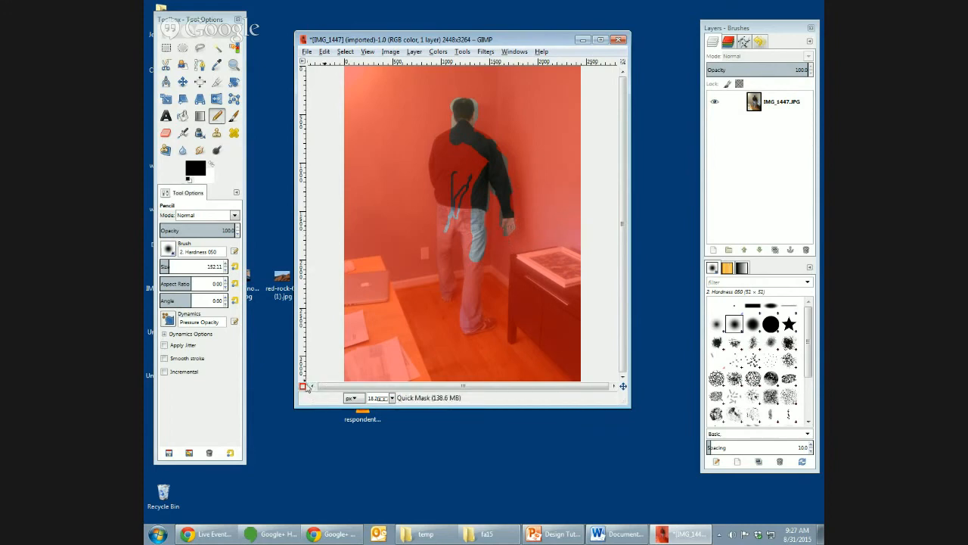
left_click(304, 387)
left_click(303, 386)
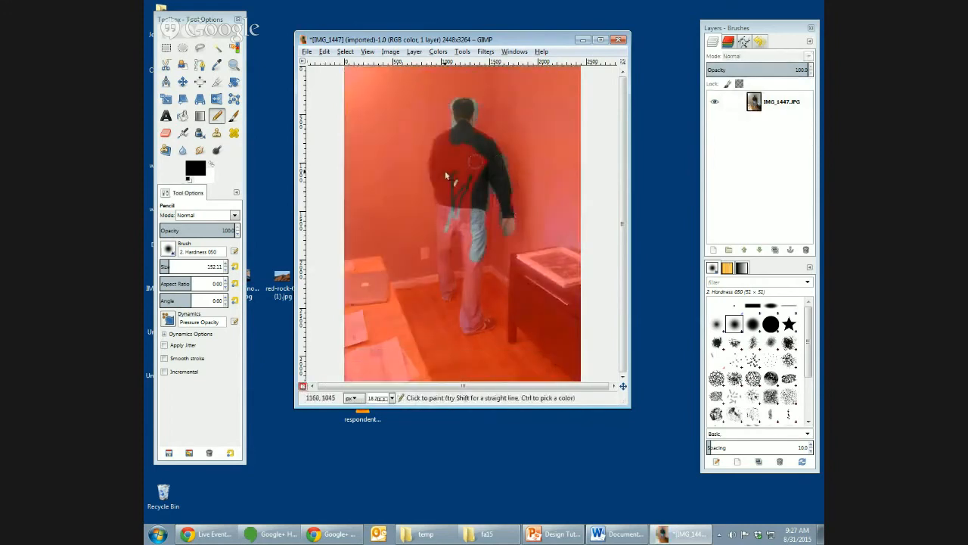
- Unmask the man's legs, shoes and remaining jacket with white, and turn the Quick Mask into a selection
left_click(212, 166)
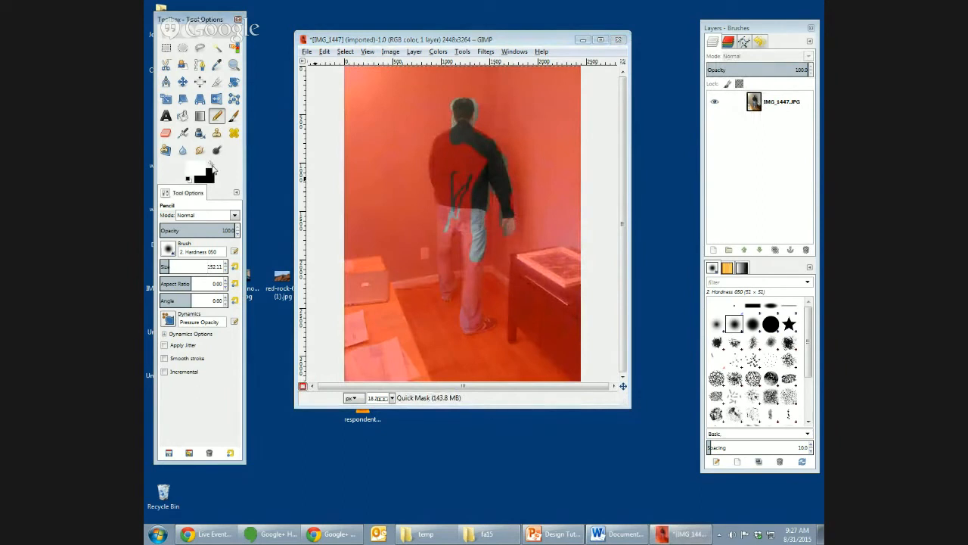
left_click_drag(471, 247, 475, 284)
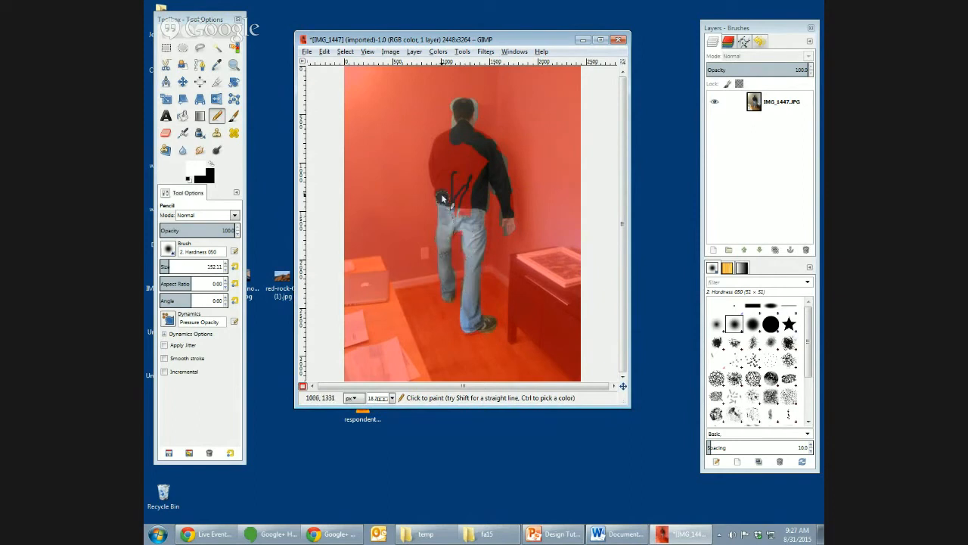
left_click_drag(437, 183, 441, 148)
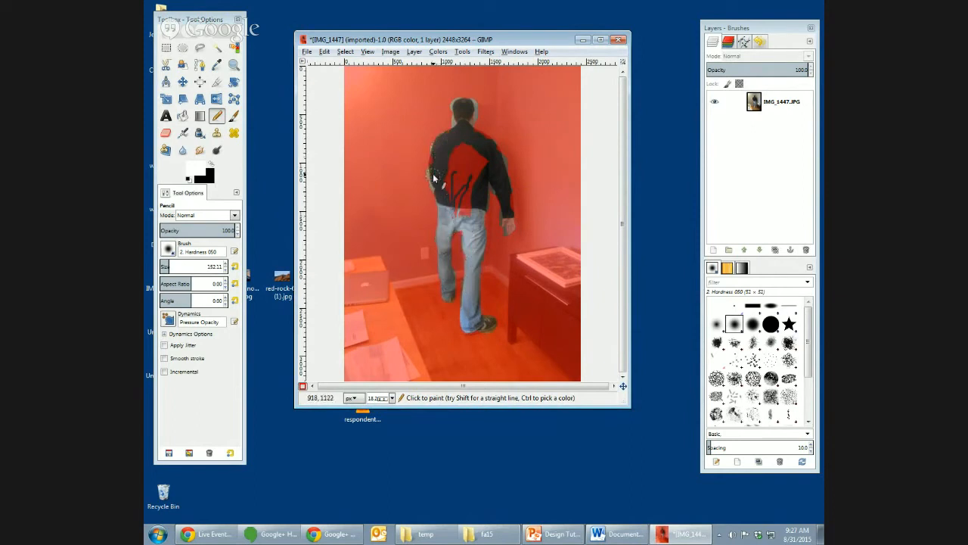
mouse_move(472, 148)
left_mouse_down()
mouse_move(458, 221)
mouse_move(472, 180)
left_mouse_up()
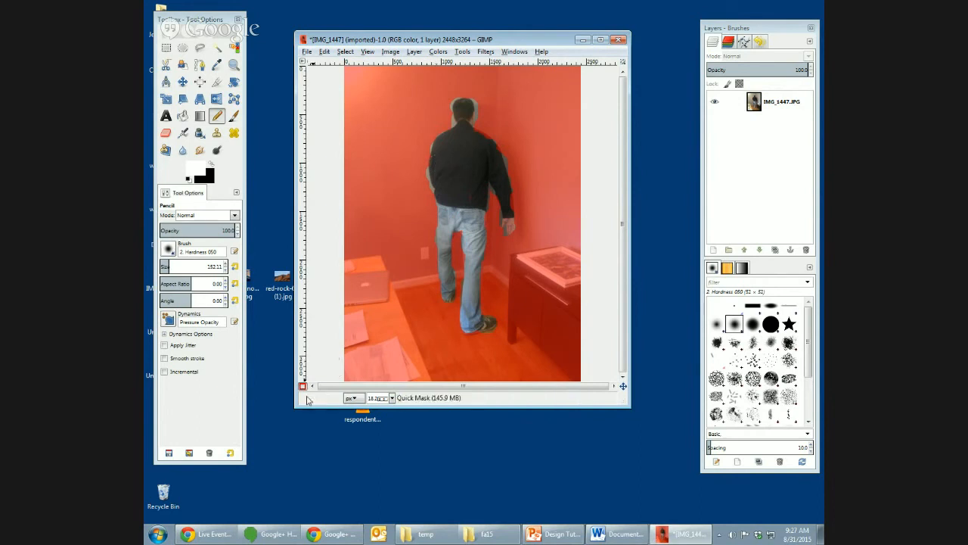
left_click(302, 387)
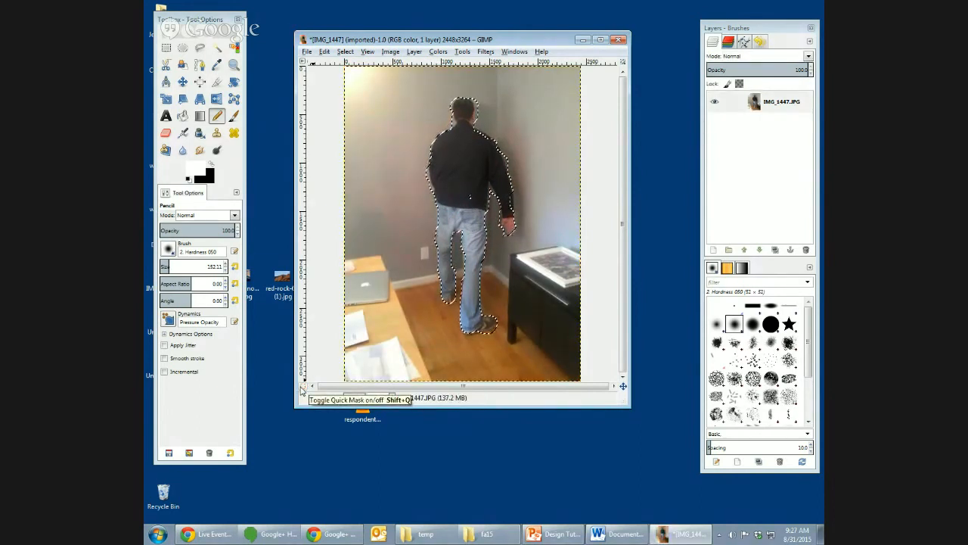
- Add an alpha channel to the IMG_1447.JPG layer, invert the selection, and delete the background around the man
right_click(740, 107)
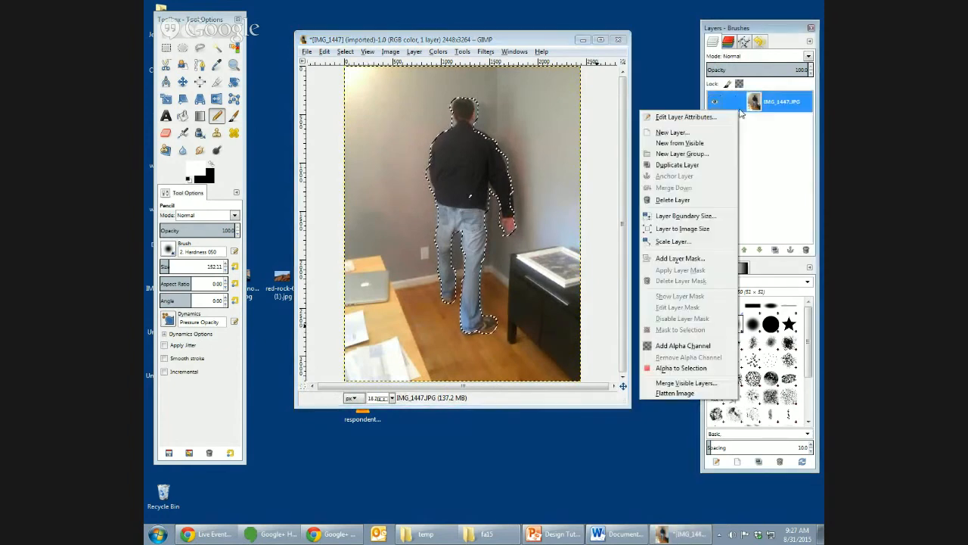
left_click(681, 345)
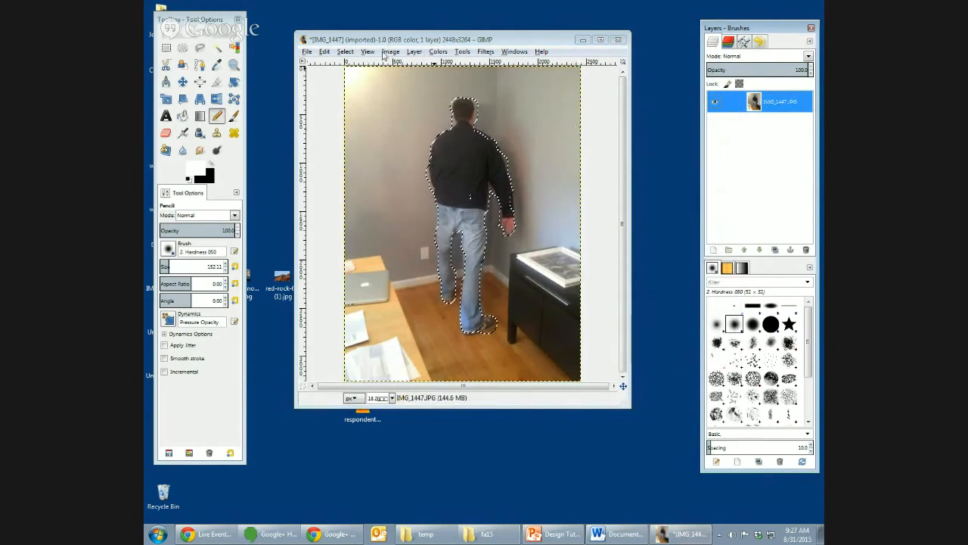
left_click(351, 51)
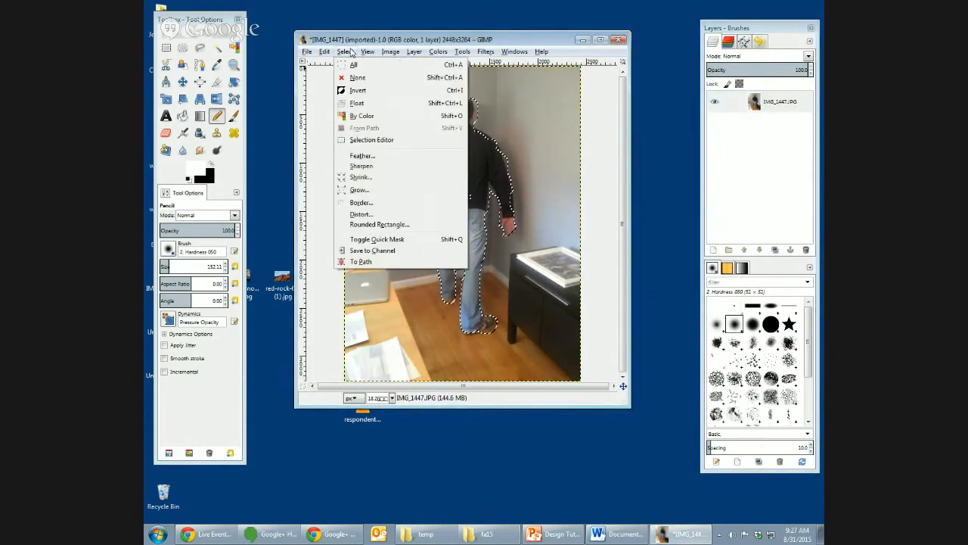
left_click(361, 90)
key("Delete")
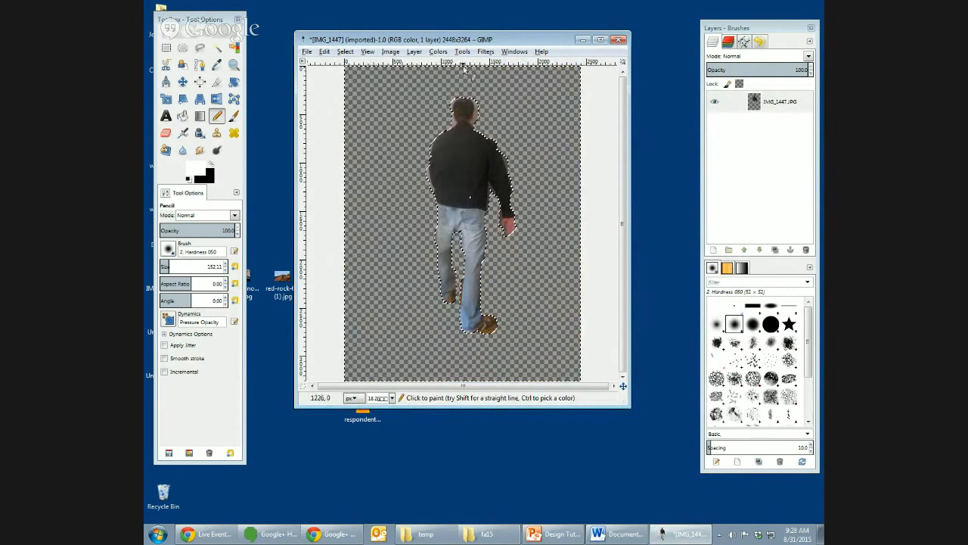
- Open the Gaussian Blur filter for the cut-out man and preview its effect on his head
left_click(492, 51)
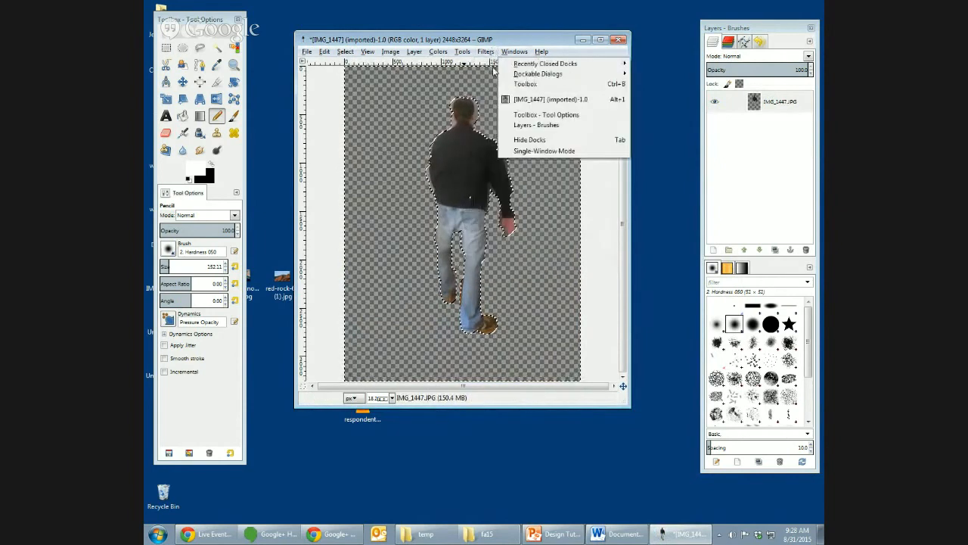
mouse_move(495, 114)
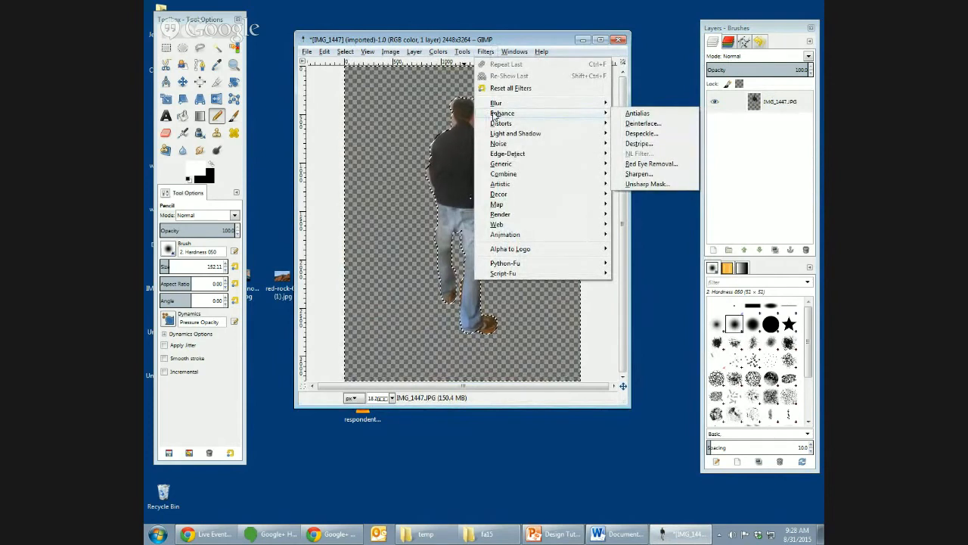
mouse_move(523, 274)
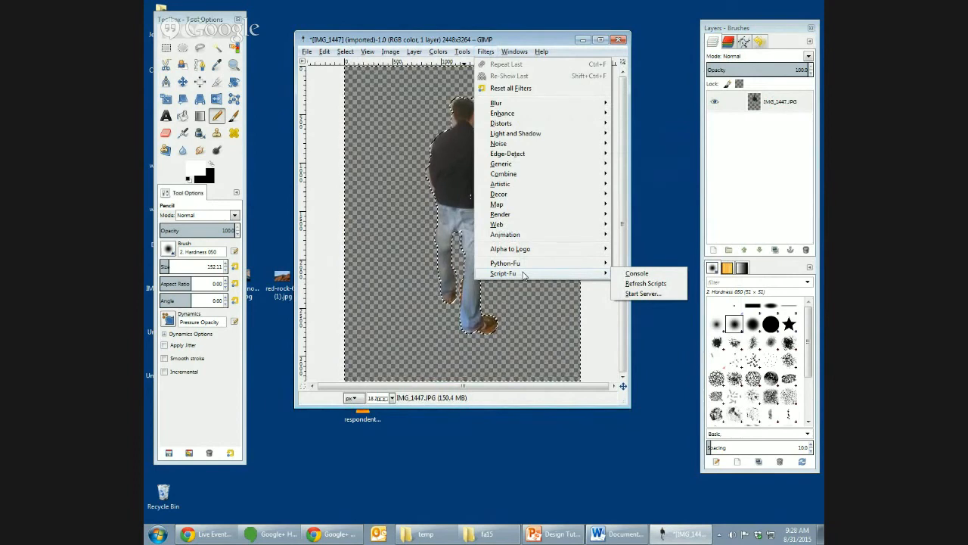
mouse_move(531, 146)
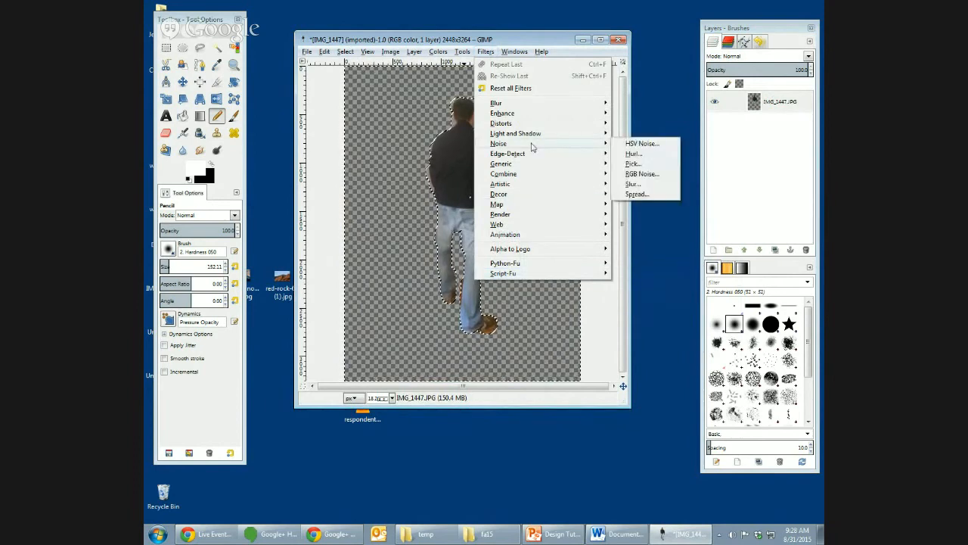
mouse_move(534, 113)
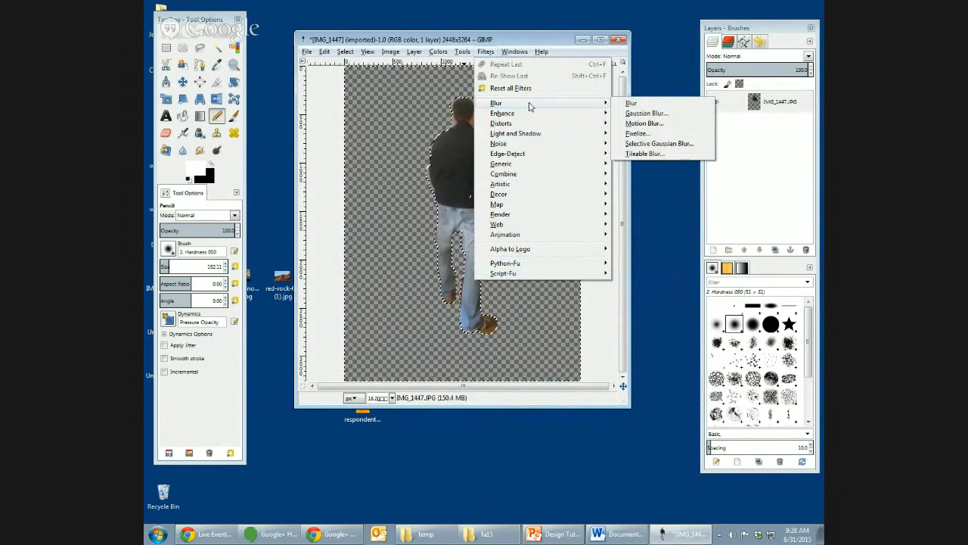
left_click(644, 115)
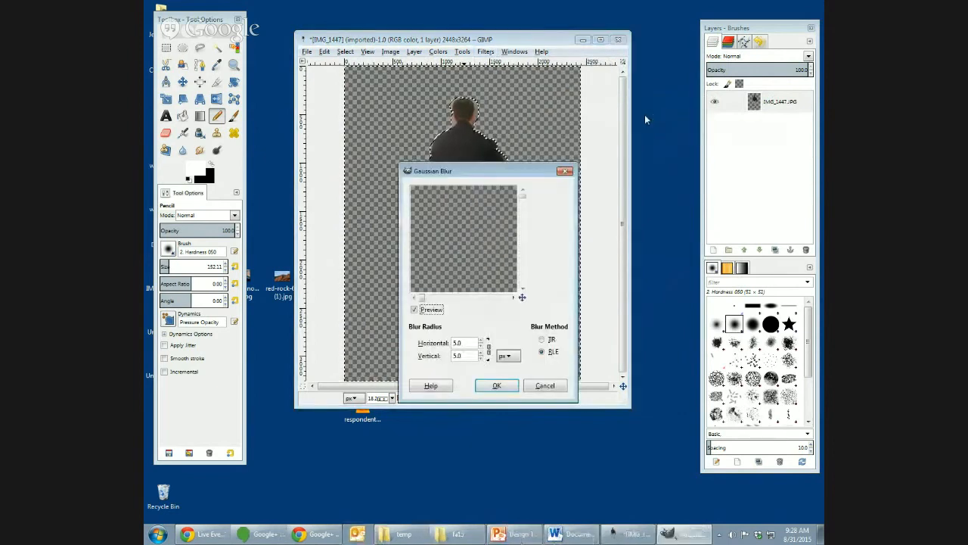
left_click_drag(515, 290, 442, 235)
left_click_drag(502, 279, 422, 208)
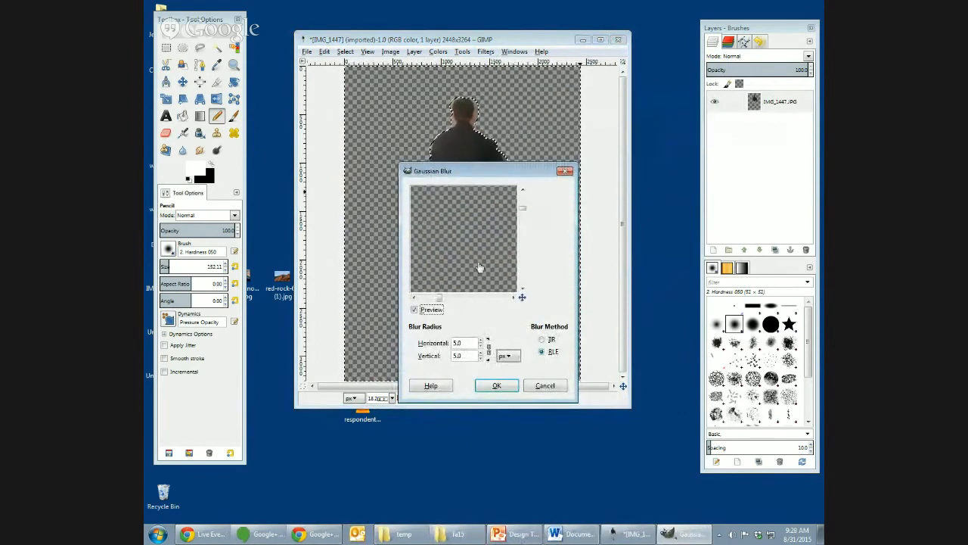
left_click_drag(481, 268, 394, 188)
left_click_drag(505, 280, 420, 268)
left_click_drag(470, 227, 457, 297)
left_click_drag(488, 259, 461, 253)
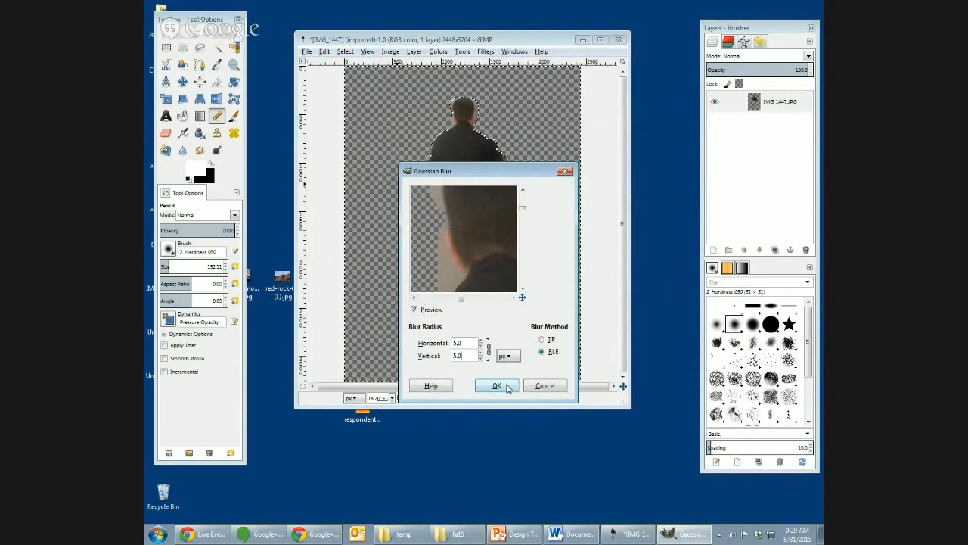
- Set the Gaussian Blur radius to 10 px horizontally and vertically, and apply it to the figure
left_click_drag(463, 343, 442, 343)
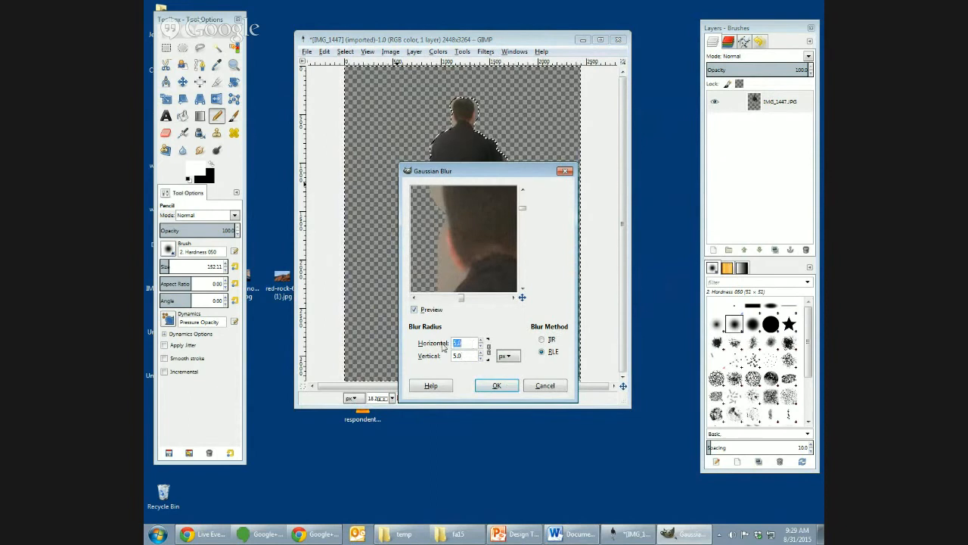
type("8")
key("Tab")
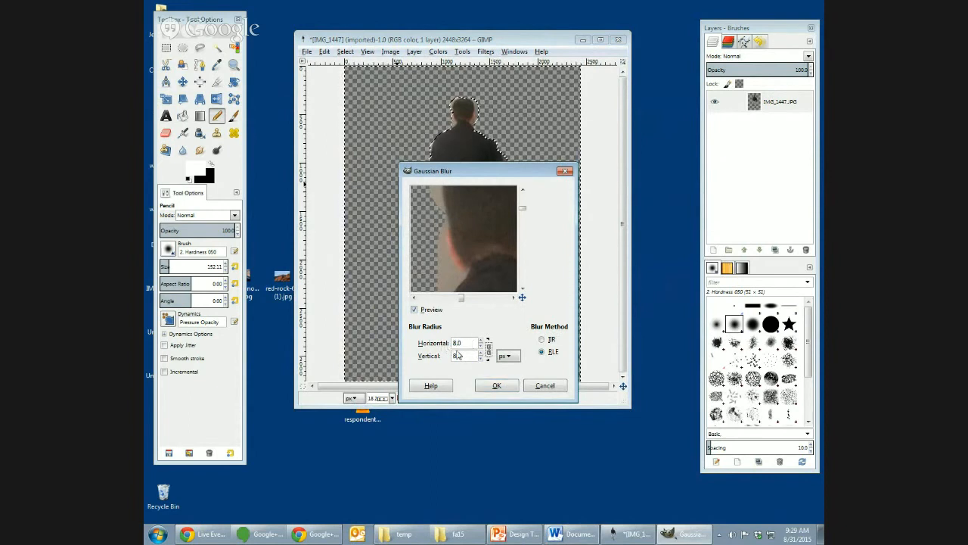
left_click(461, 343)
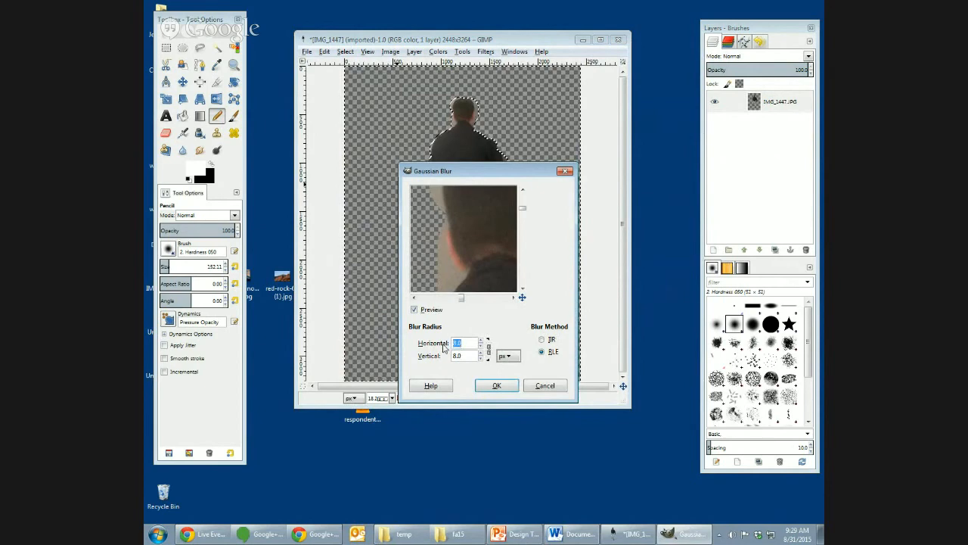
type("10")
left_click(504, 386)
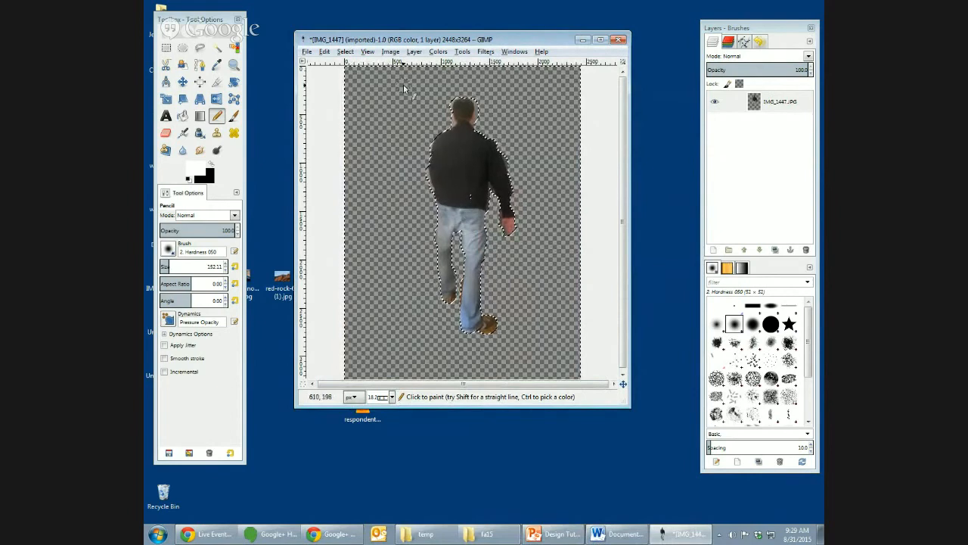
- Convert the image to indexed color with an optimum palette of at most 6 colors
left_click(392, 52)
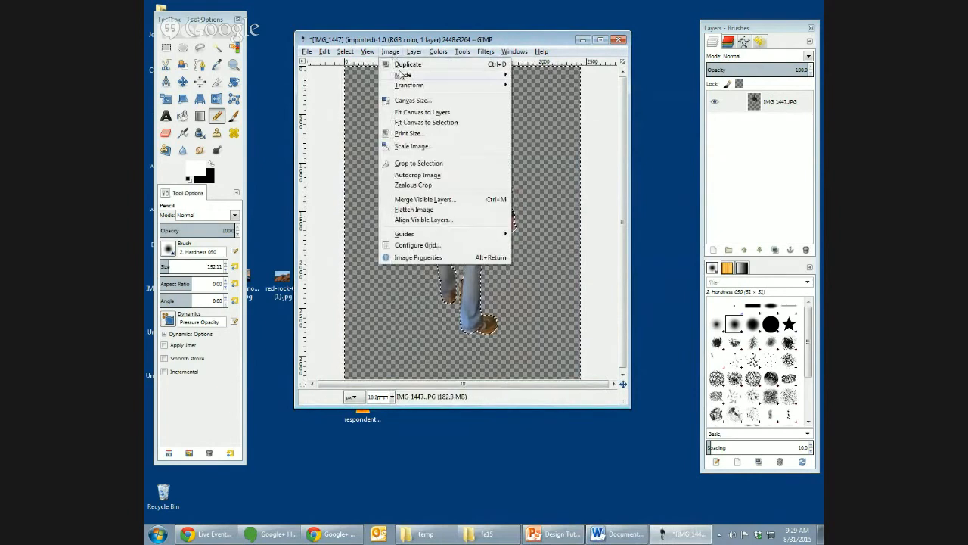
mouse_move(403, 77)
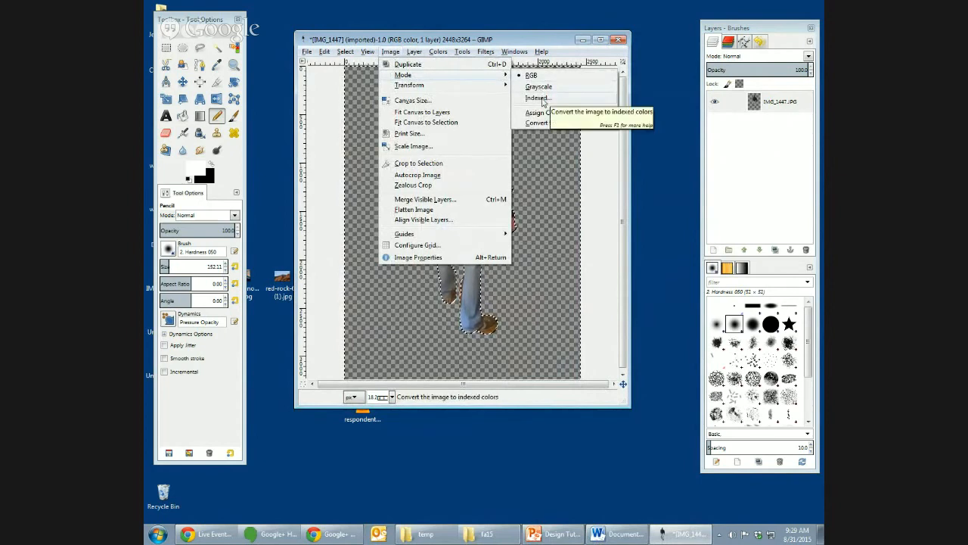
left_click(537, 98)
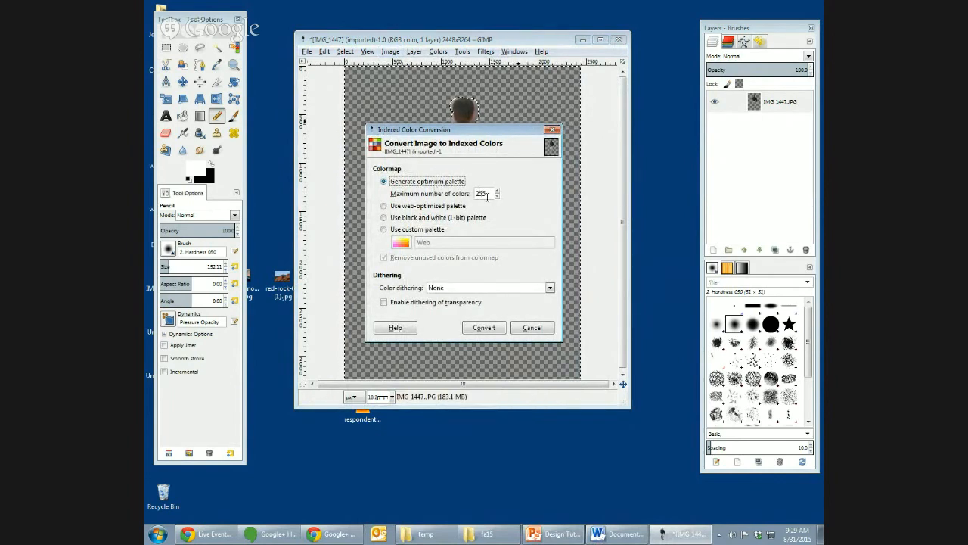
double_click(481, 193)
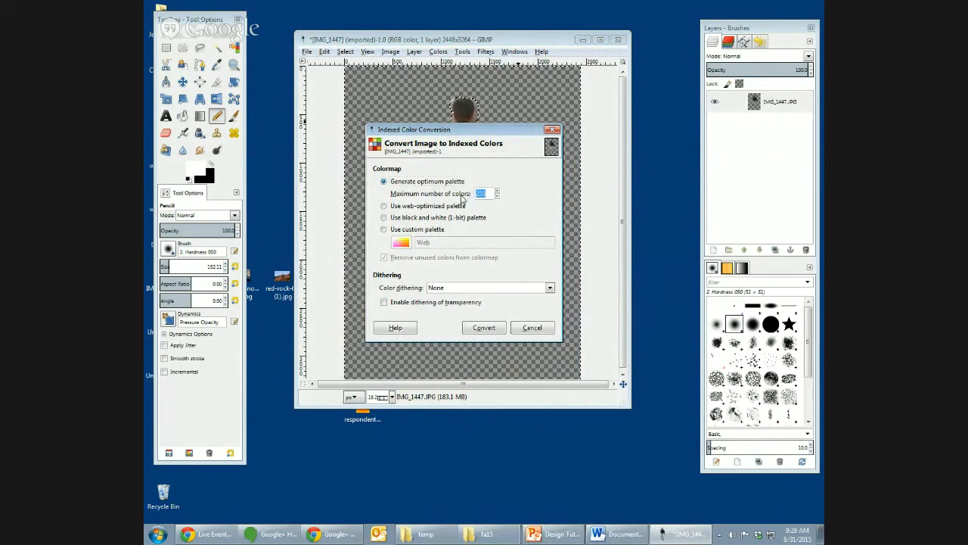
type("6")
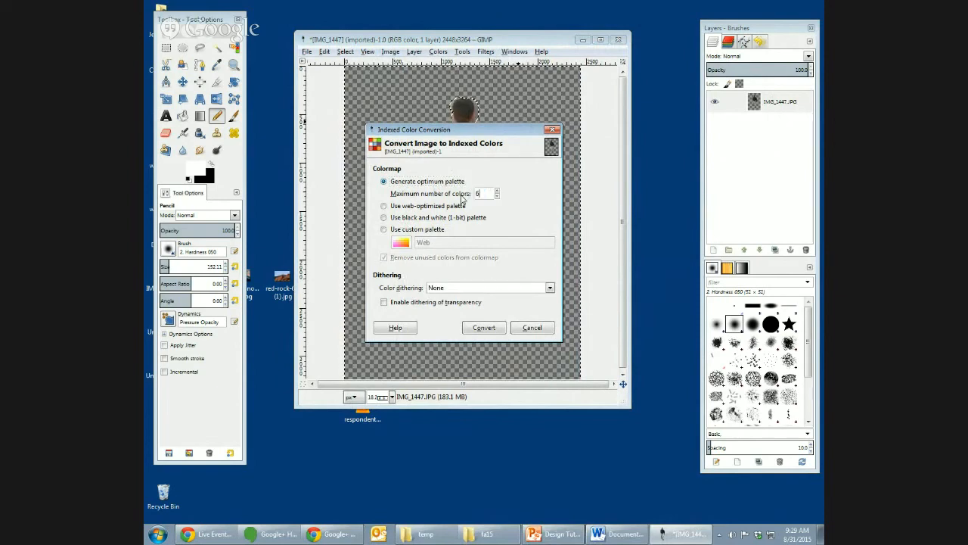
left_click(484, 329)
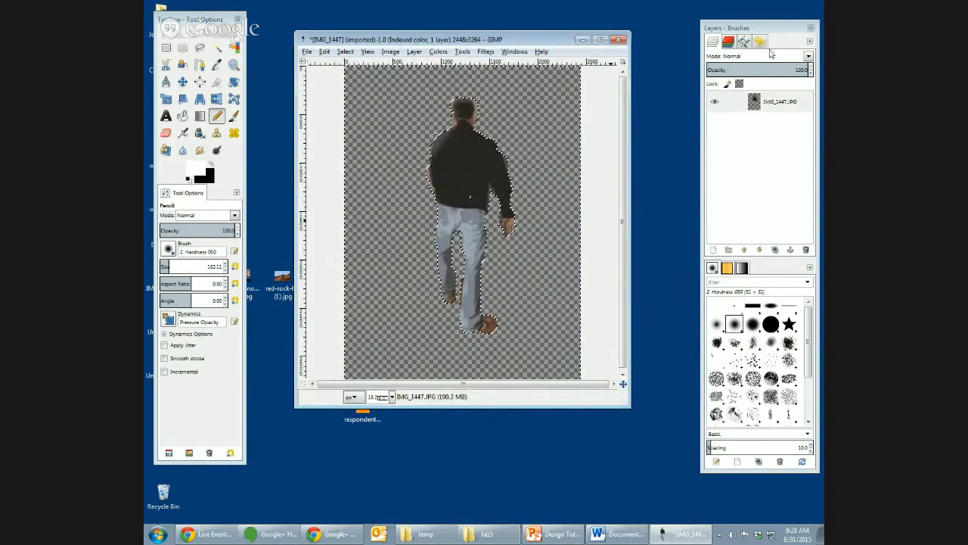
- Compare the cleared and indexed states in the undo history, and revert the image to the Gaussian Blur state
left_click(759, 42)
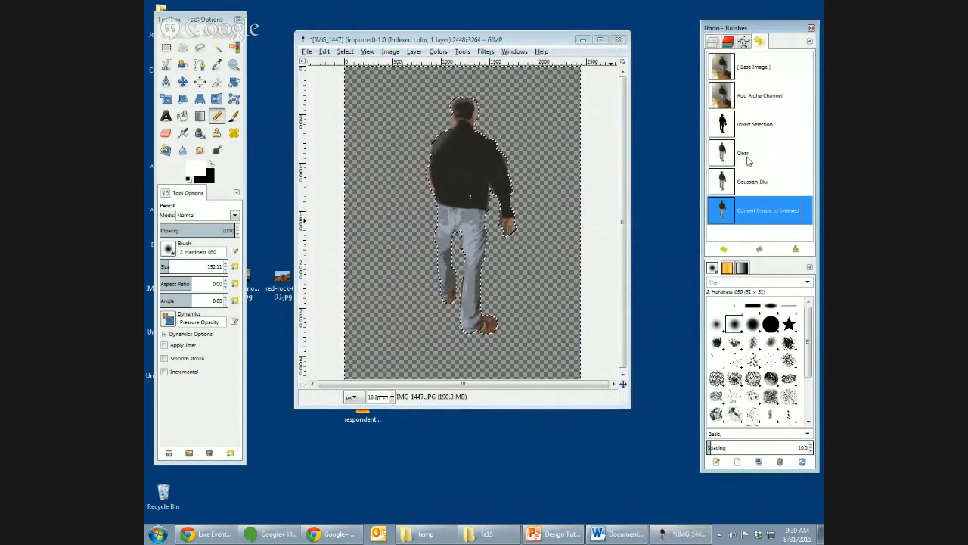
left_click(752, 154)
left_click(766, 213)
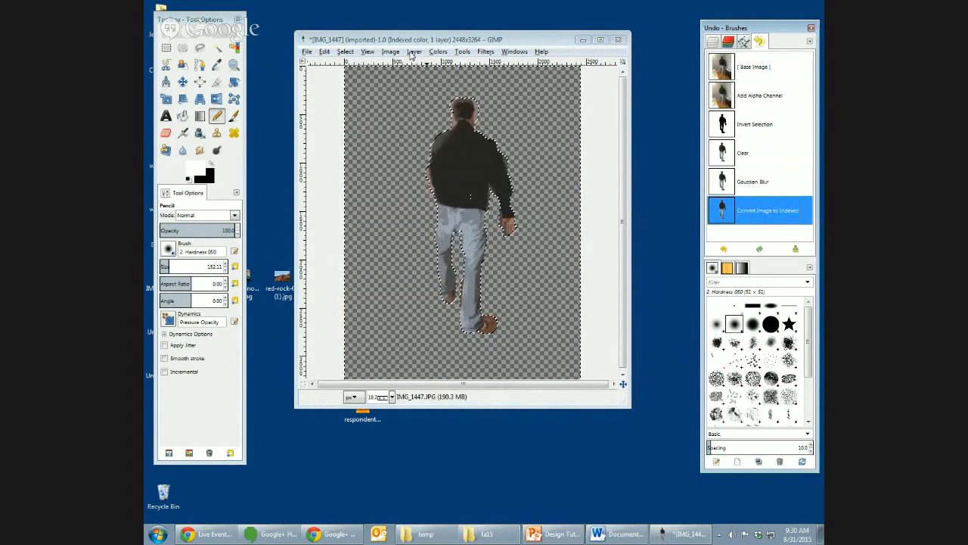
left_click(749, 159)
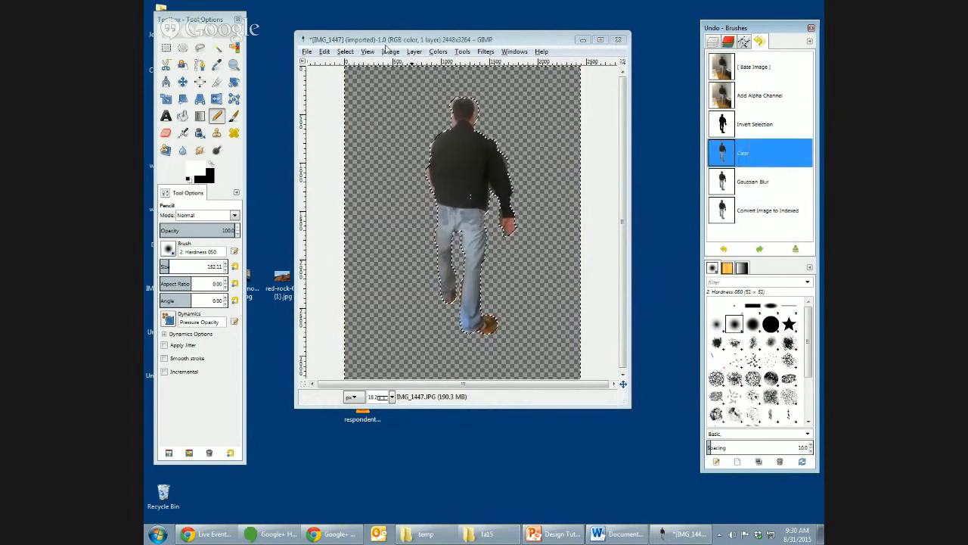
left_click(438, 54)
left_click(798, 181)
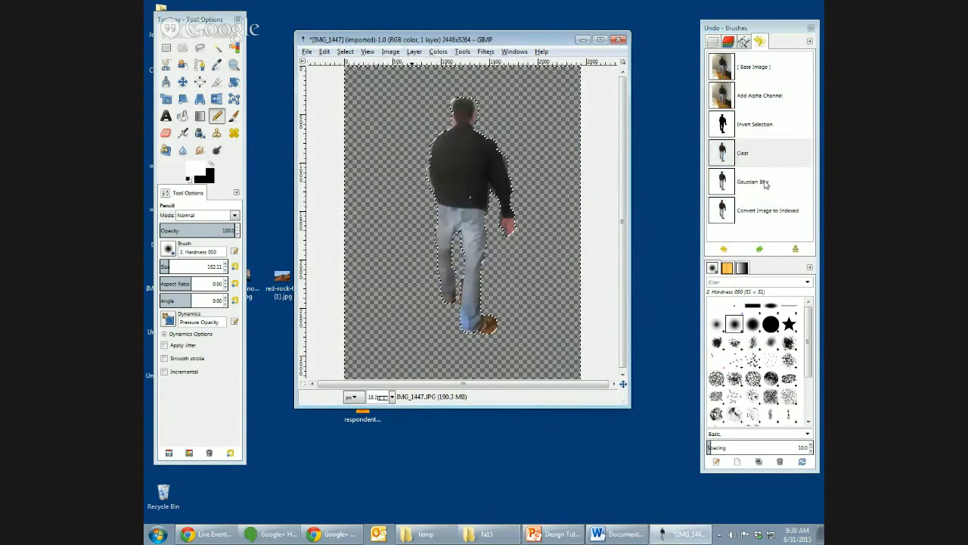
left_click(765, 183)
- Convert the blurred image to indexed color again with an optimum palette, lowering the maximum number of colors
left_click(391, 52)
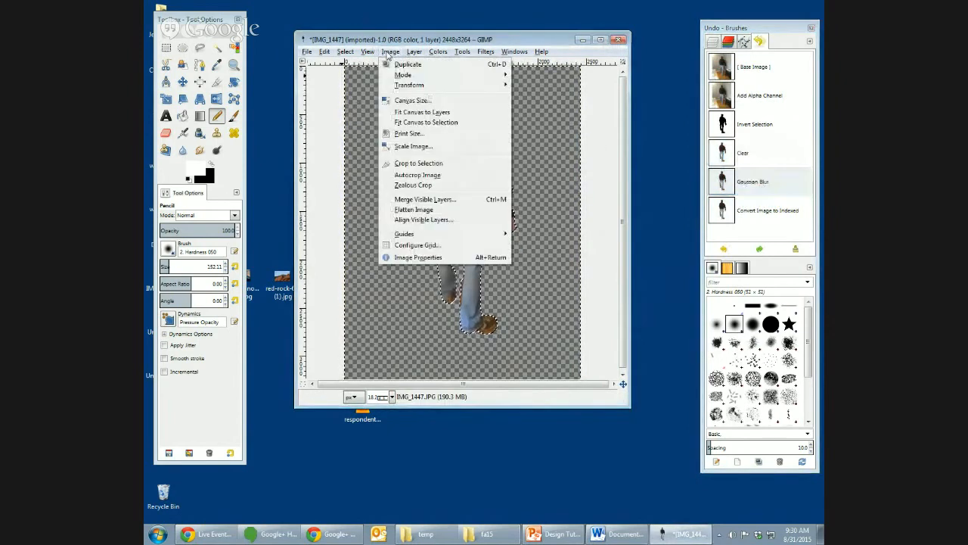
mouse_move(398, 74)
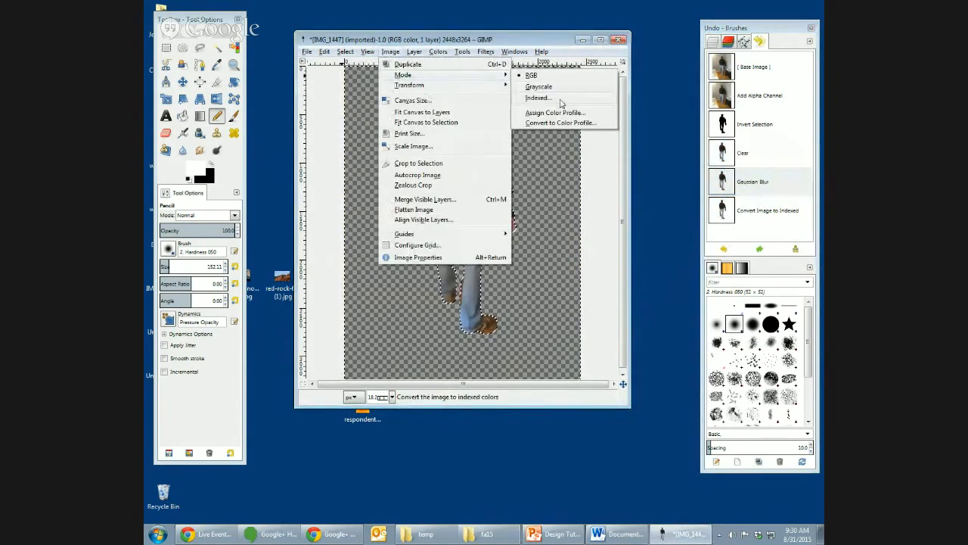
left_click(560, 96)
left_click(497, 197)
left_click(497, 196)
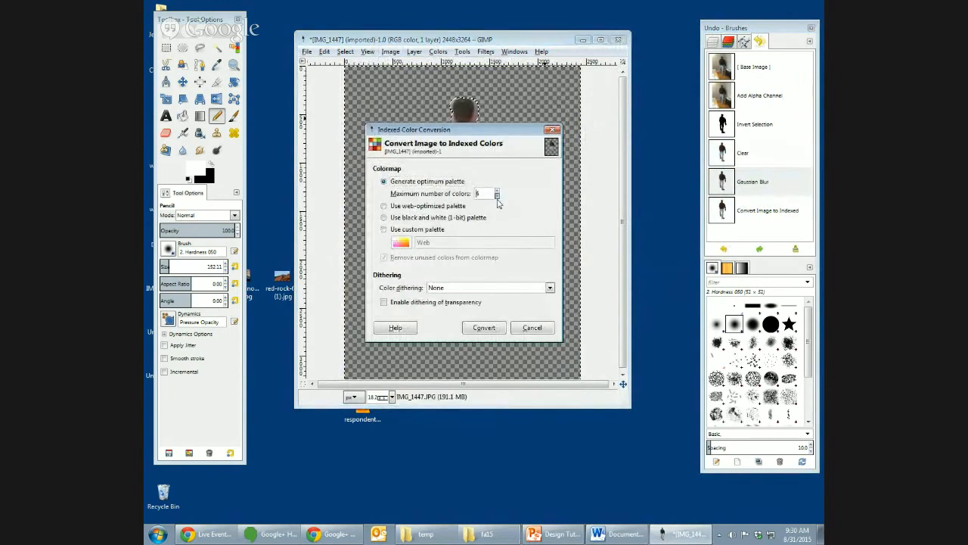
left_click(488, 333)
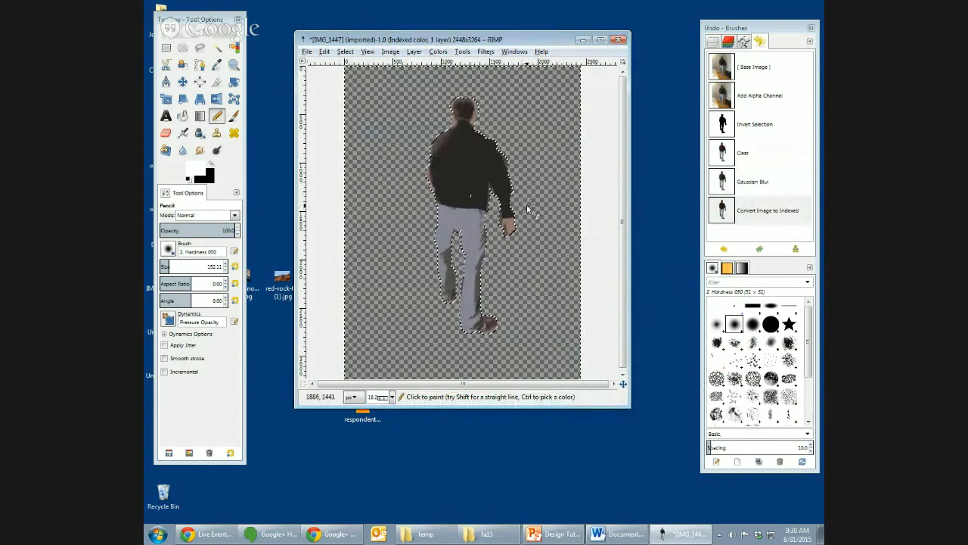
- Save the cut-out image to the Desktop as figure.xcf
key("ctrl+s")
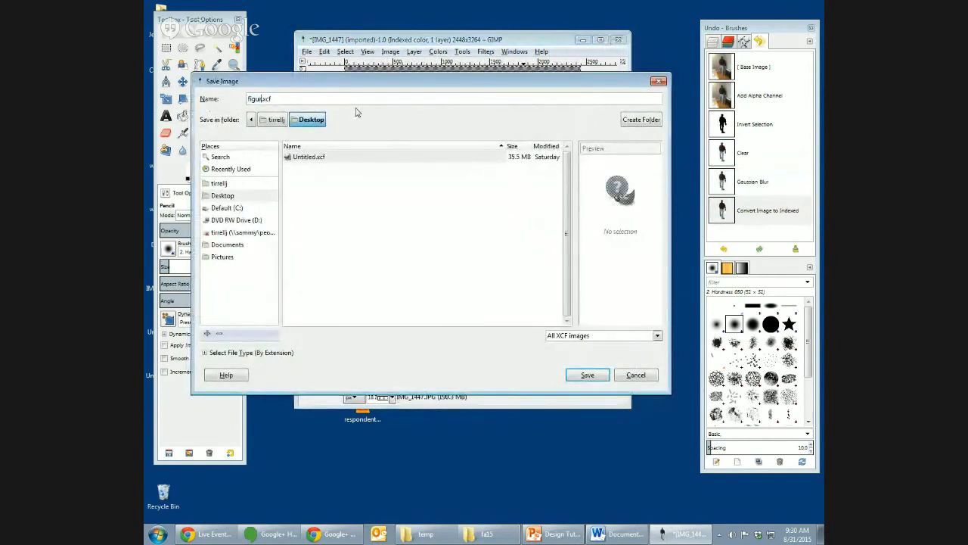
left_click(247, 198)
left_click(585, 374)
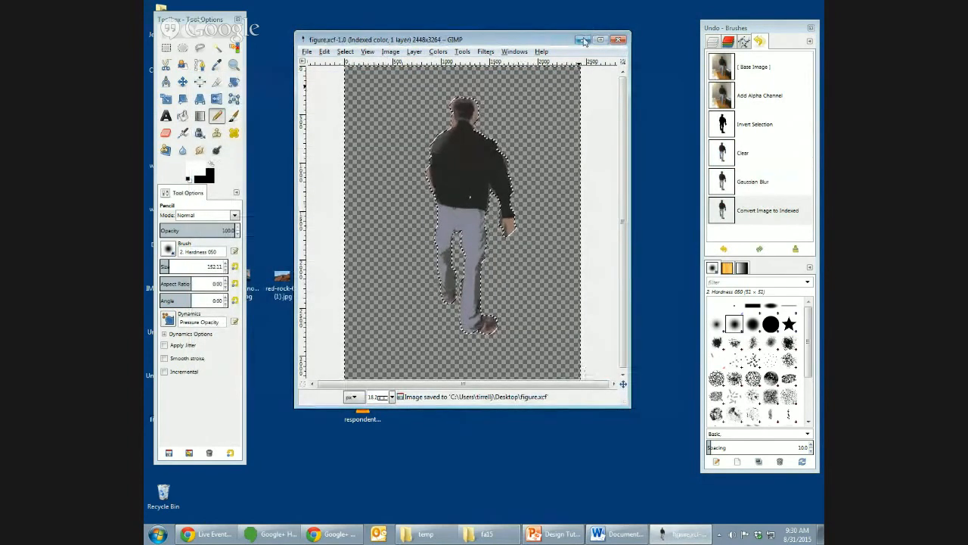
- Open Meili_Snow_Mountain_at_Dusk.jpg from the Desktop, converting its embedded color profile to the RGB working space
key("ctrl+o")
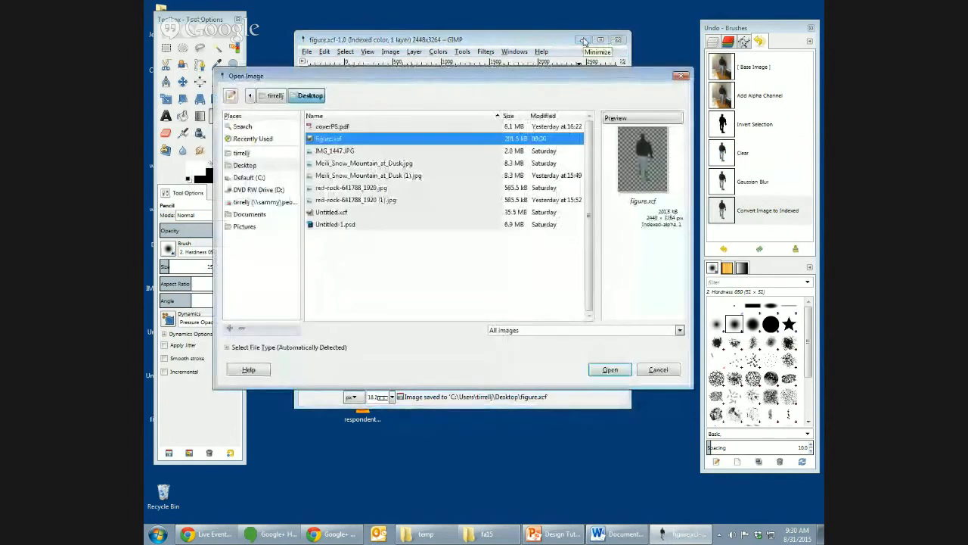
left_click(391, 163)
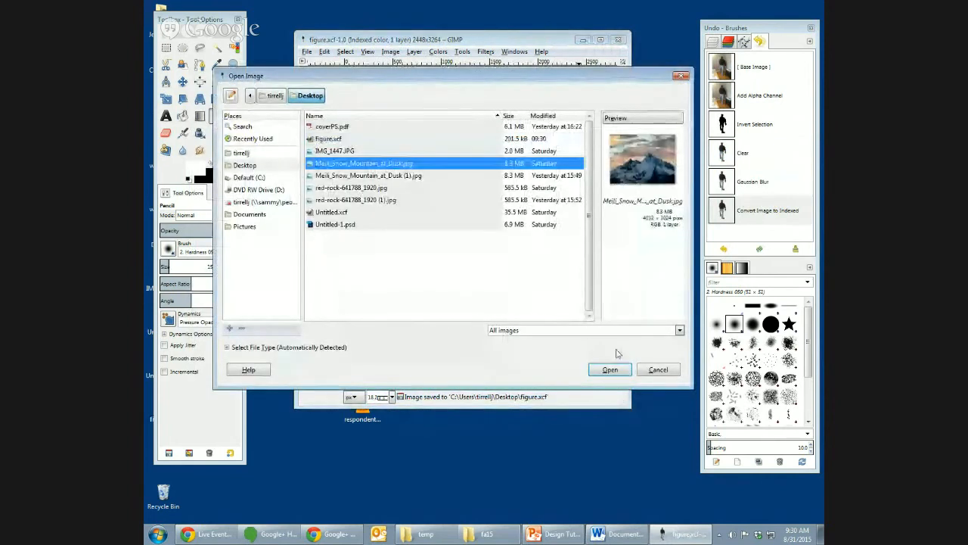
left_click(614, 368)
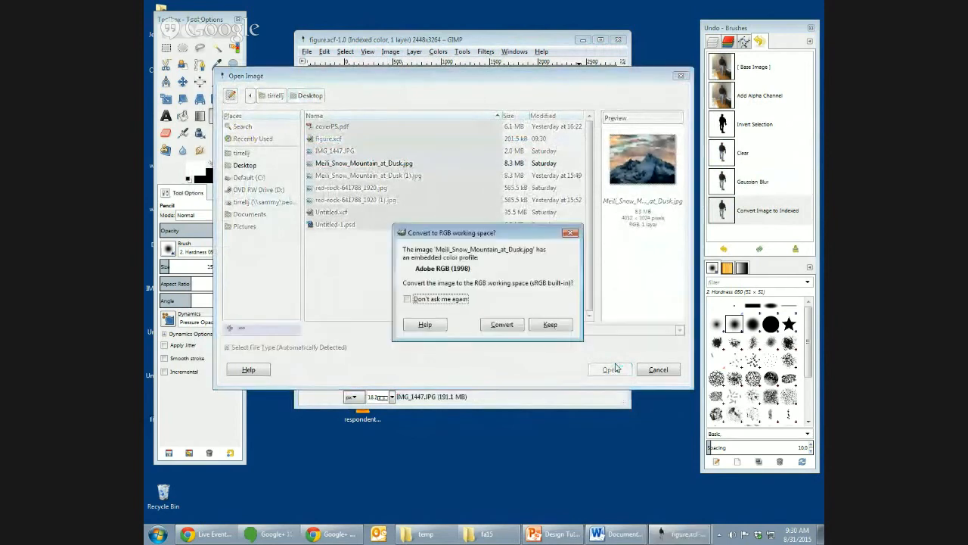
left_click(502, 324)
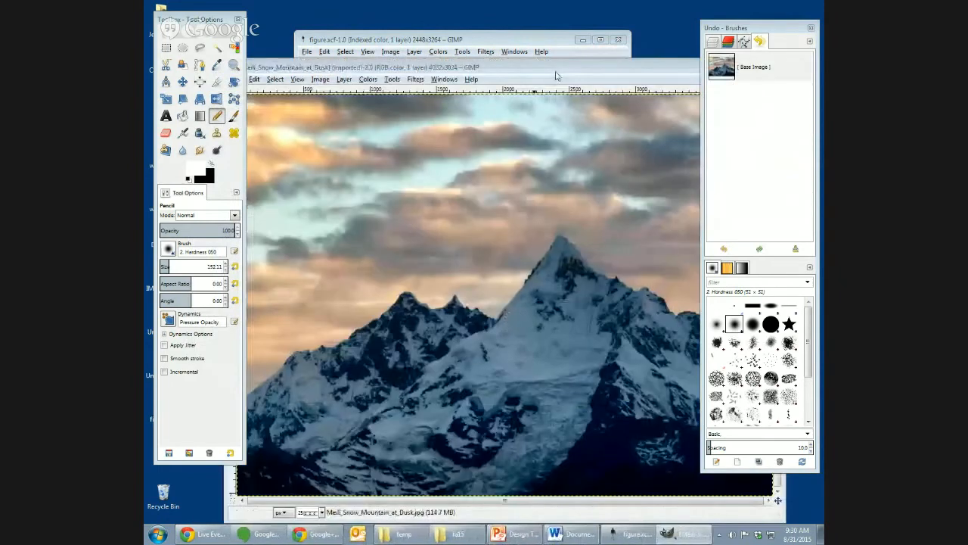
- Adjust the mountain photo's color balance, setting the midtones' yellow-blue level to 10
left_click_drag(558, 68, 515, 52)
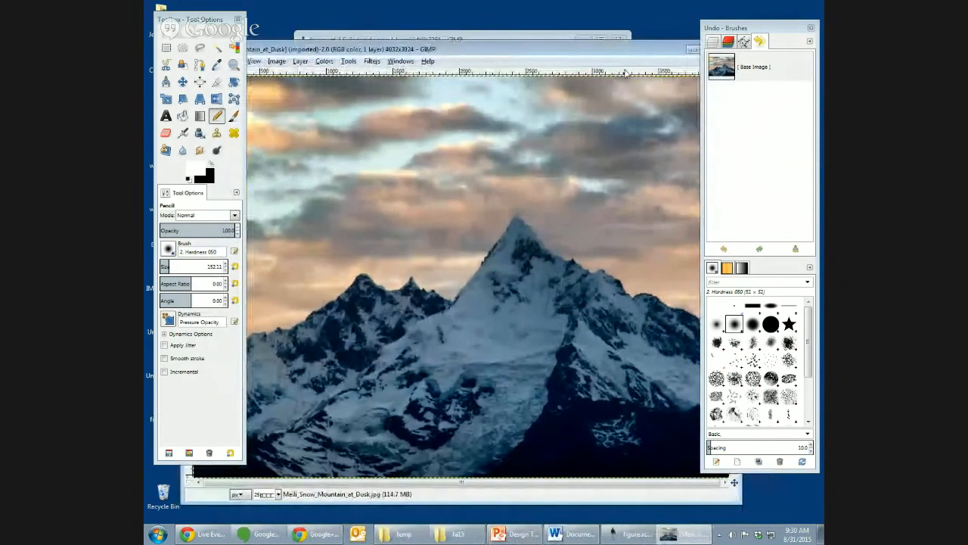
key("minus")
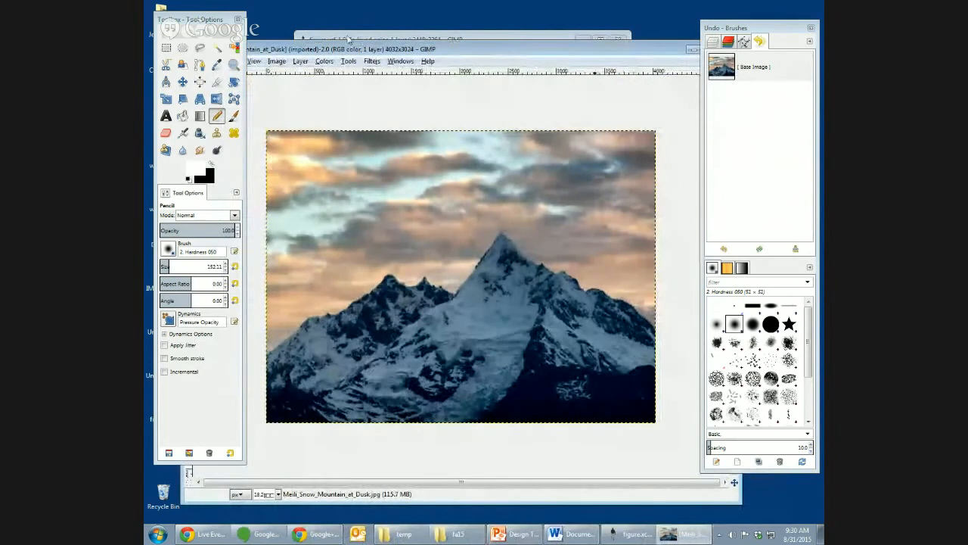
left_click(325, 61)
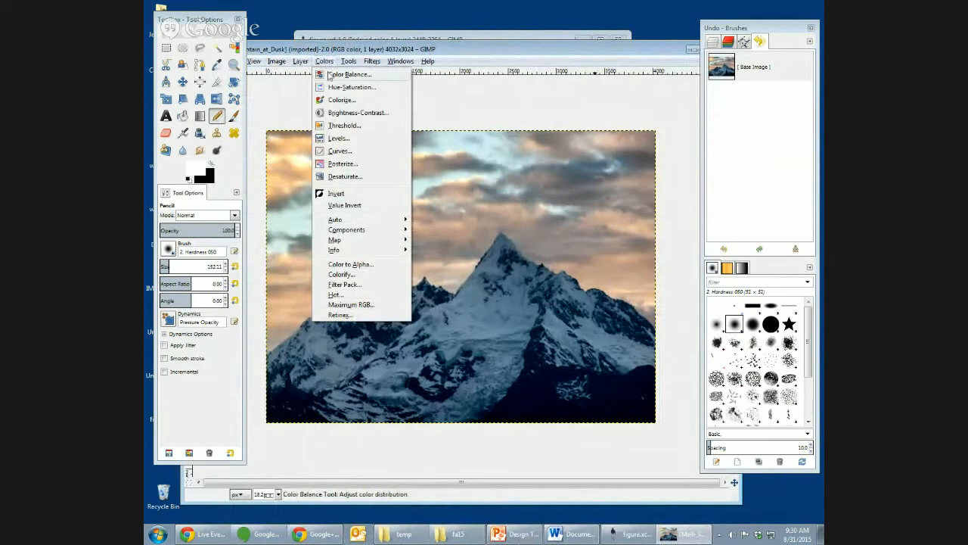
left_click(331, 74)
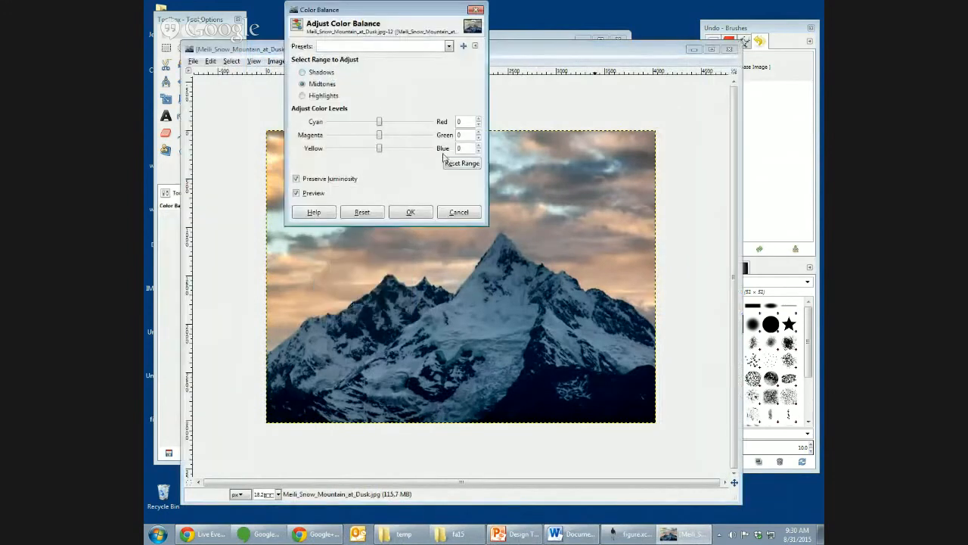
left_click(381, 149)
left_click_drag(387, 149, 397, 149)
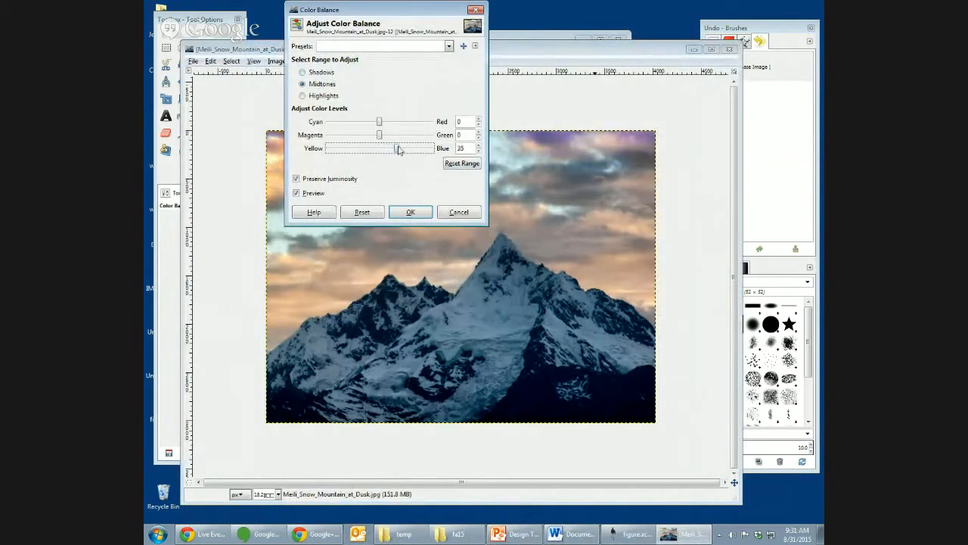
double_click(459, 148)
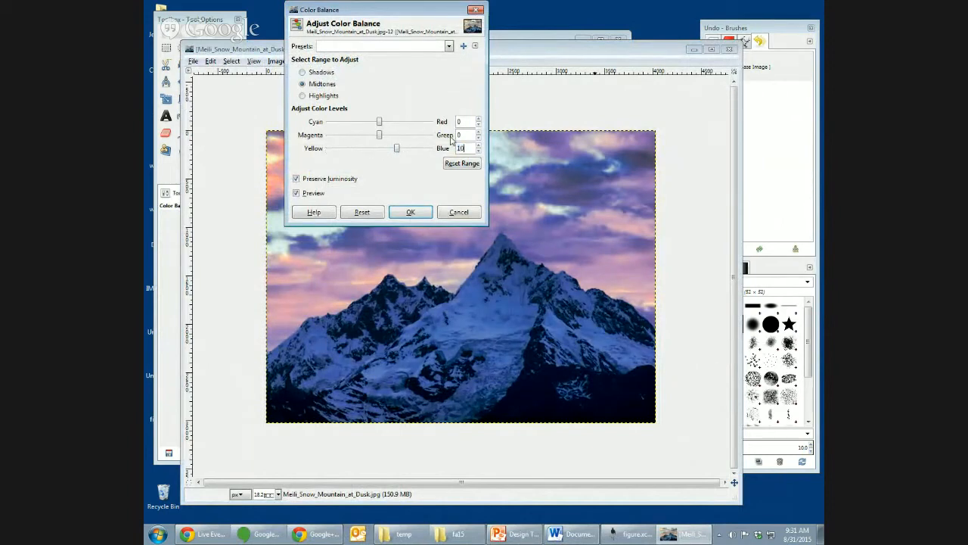
type("10")
key("Tab")
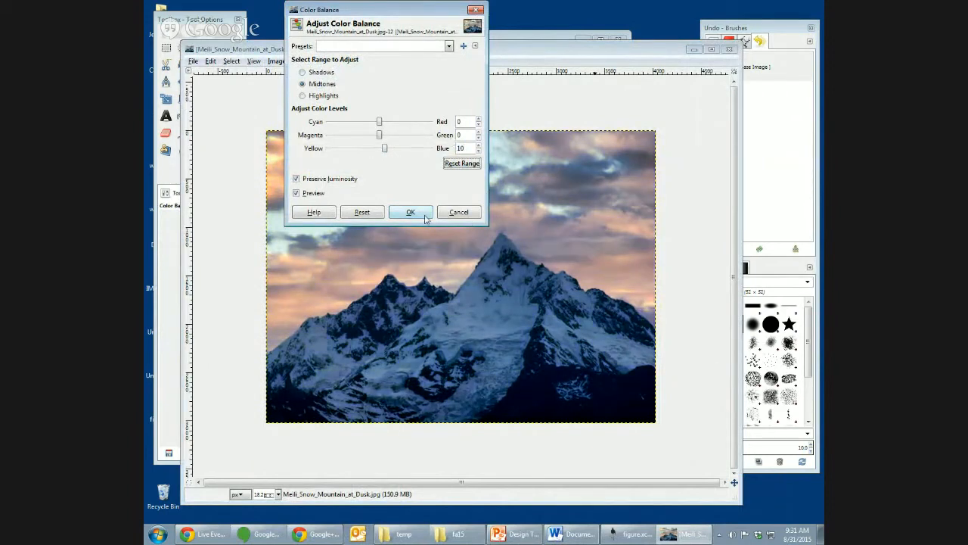
left_click(426, 216)
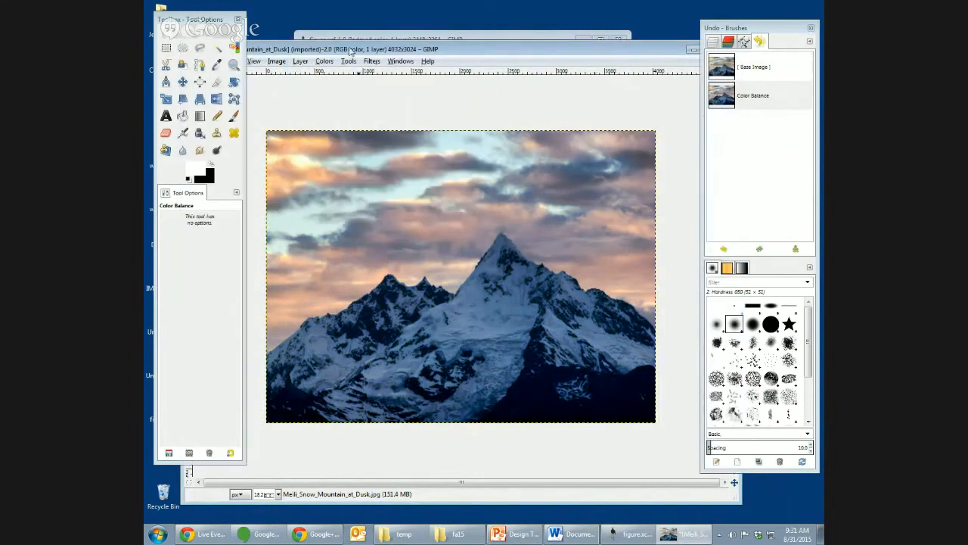
- Raise the mountain photo's brightness to 20 and contrast to 20
left_click(324, 61)
left_click(344, 113)
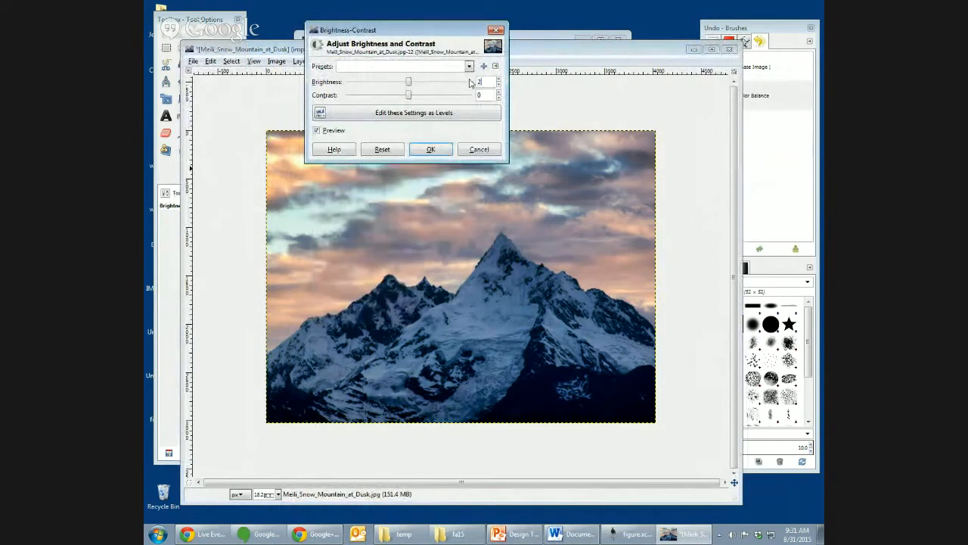
key("Tab")
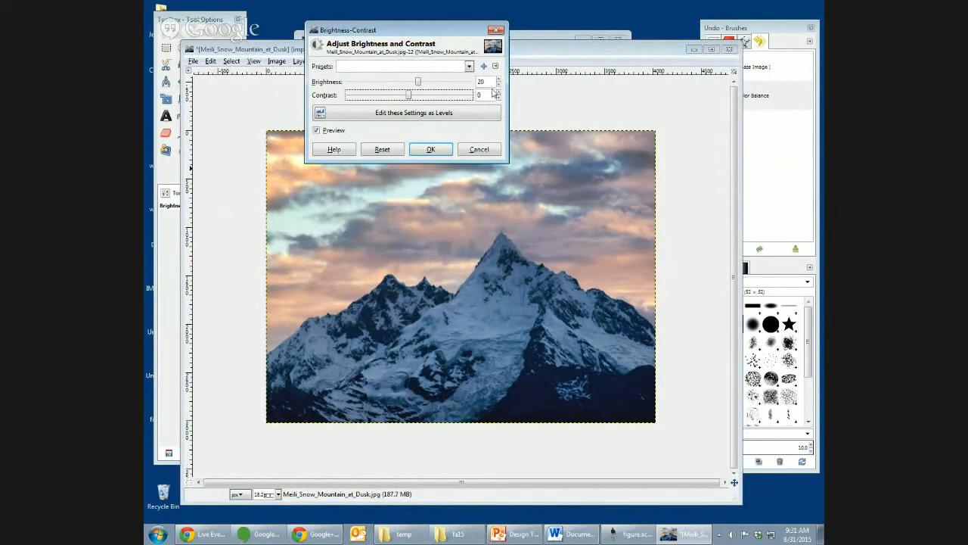
left_click(478, 94)
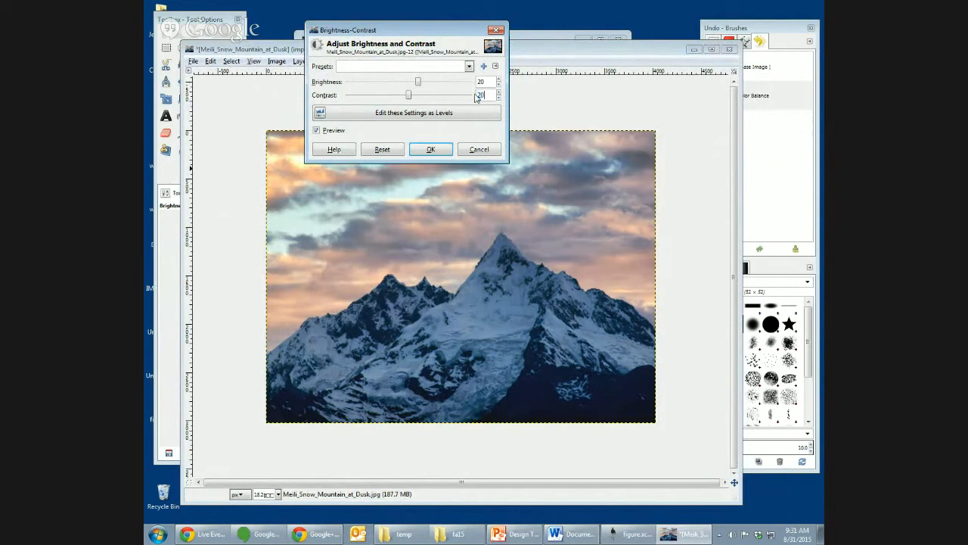
key("Tab")
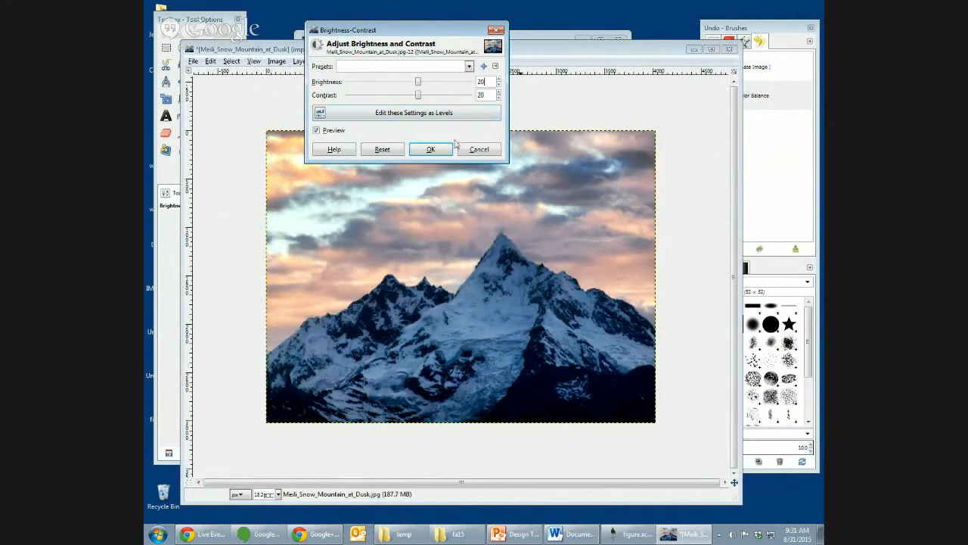
left_click(430, 149)
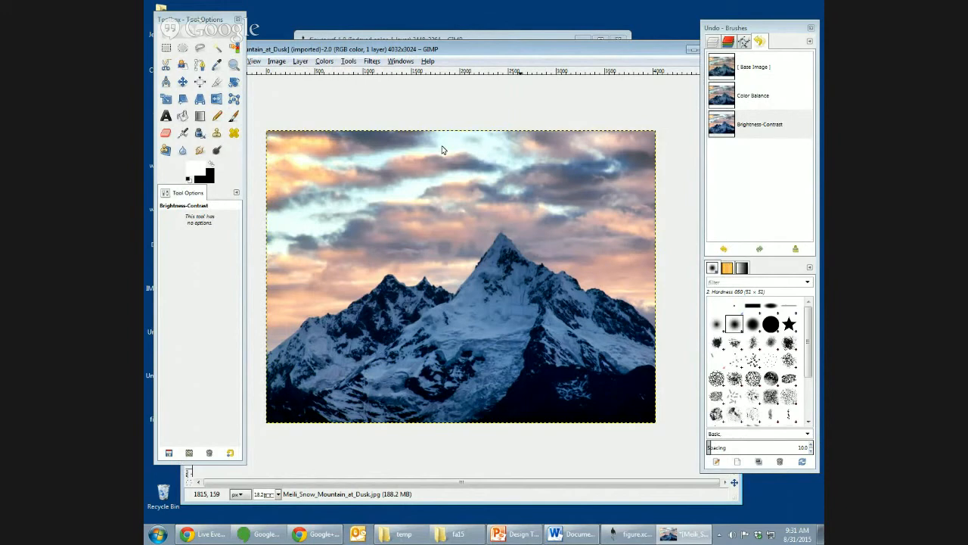
- Save the adjusted mountain image to the Desktop as mountain.xcf
key("ctrl+s")
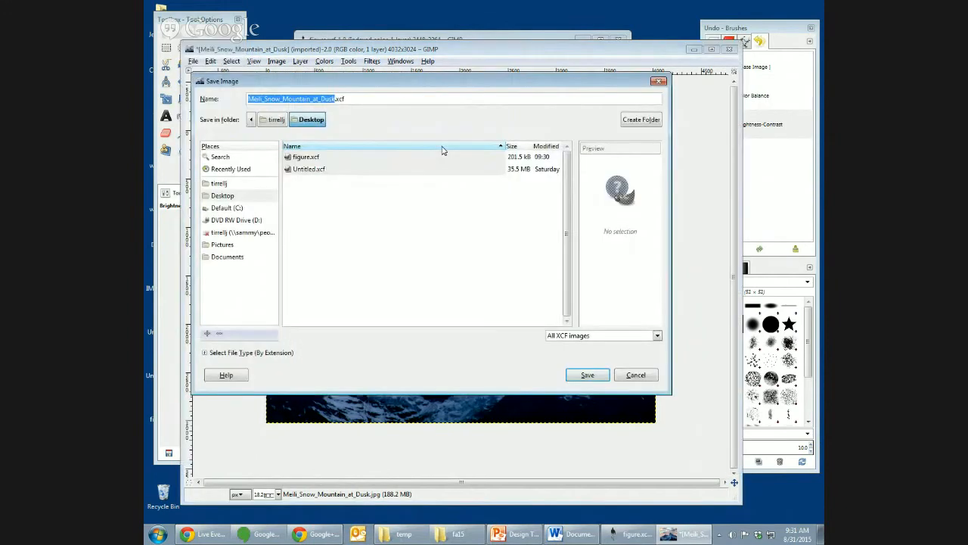
type("m")
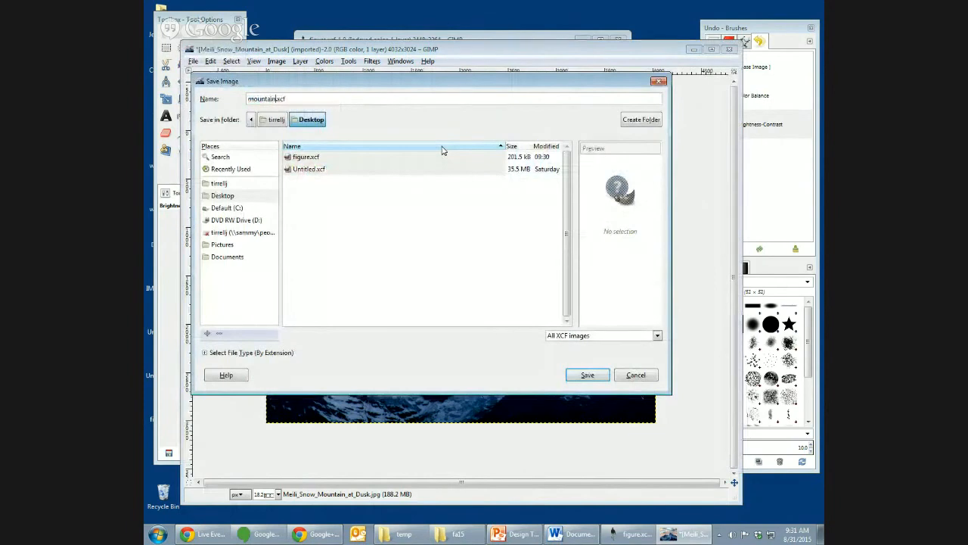
type("ountain")
left_click(227, 196)
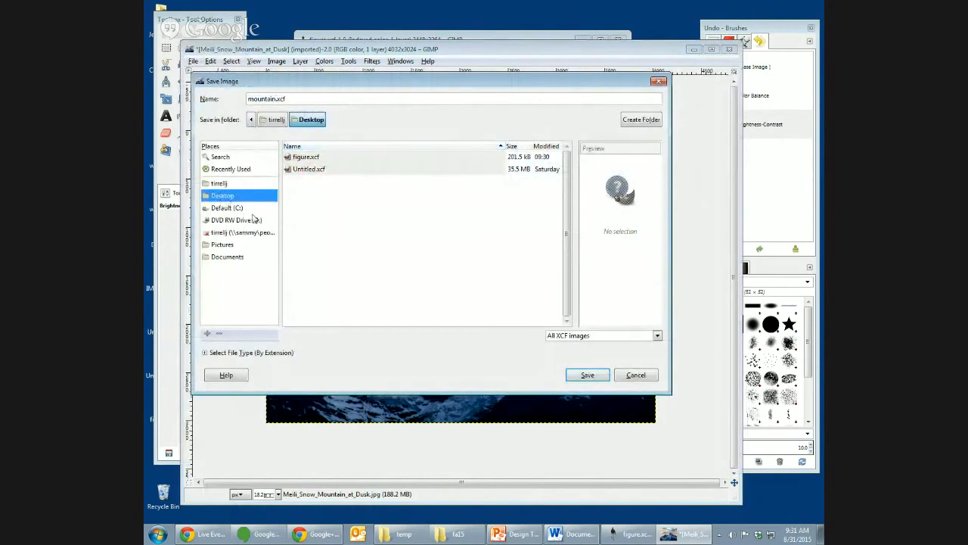
left_click(587, 375)
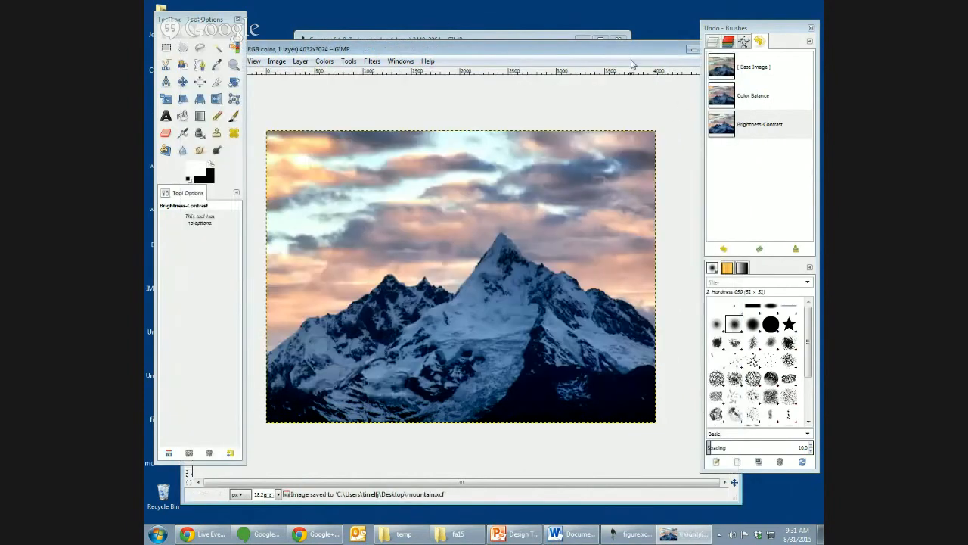
left_click(584, 39)
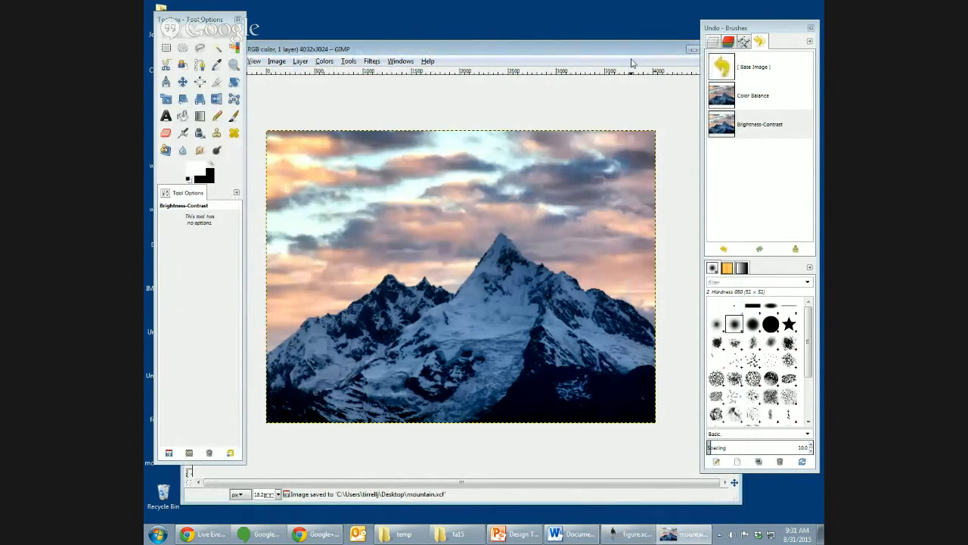
- Open red-rock-641788_1920.jpg from the Desktop and fit the whole photo in view
key("ctrl+o")
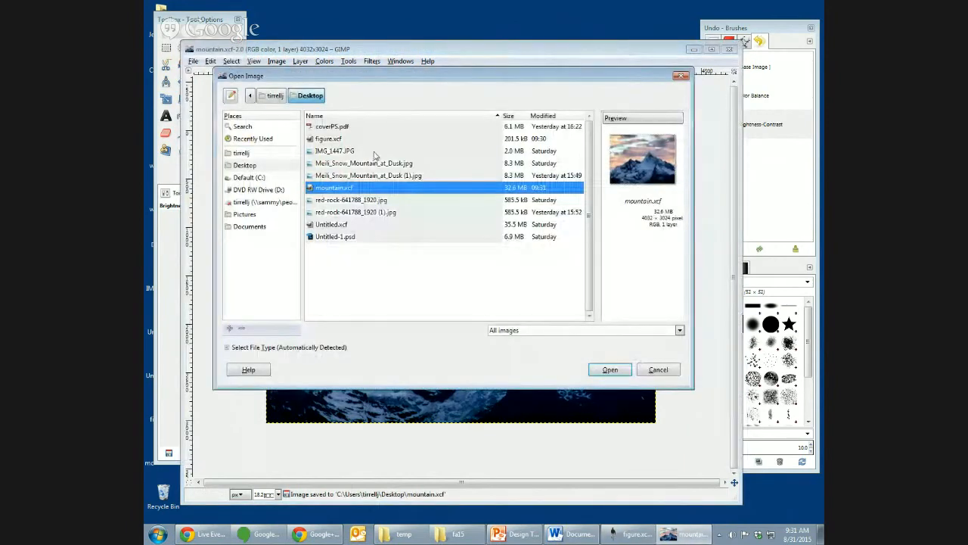
left_click(351, 200)
left_click(610, 370)
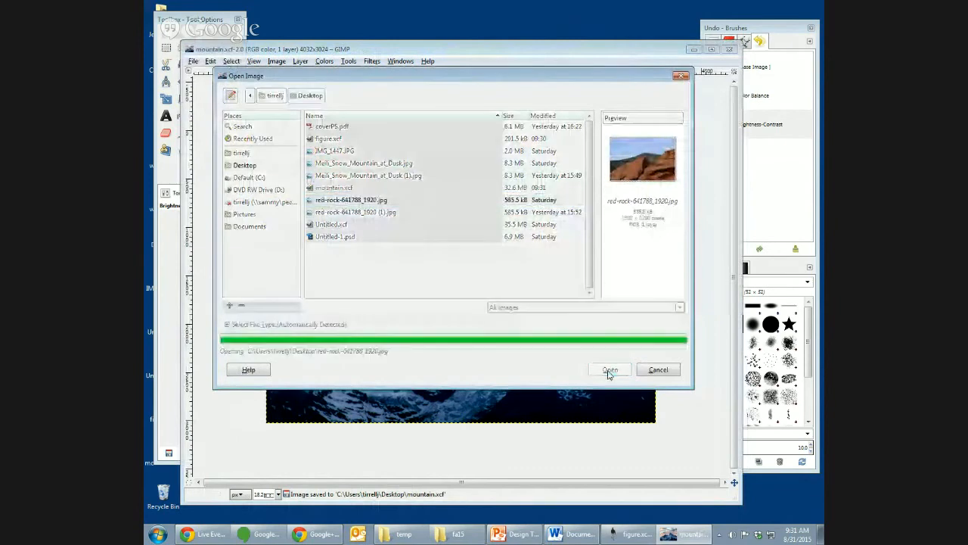
left_click(544, 23)
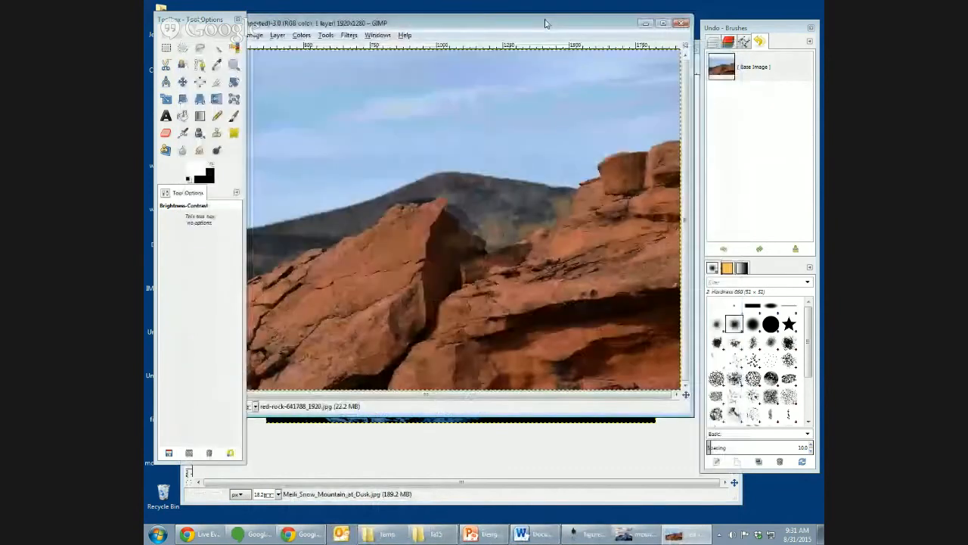
left_click_drag(545, 23, 564, 47)
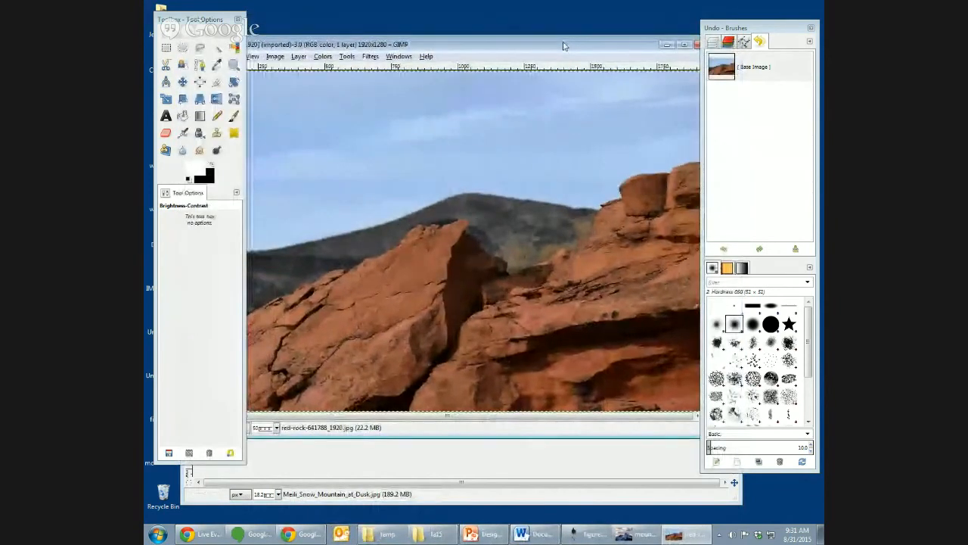
key("minus")
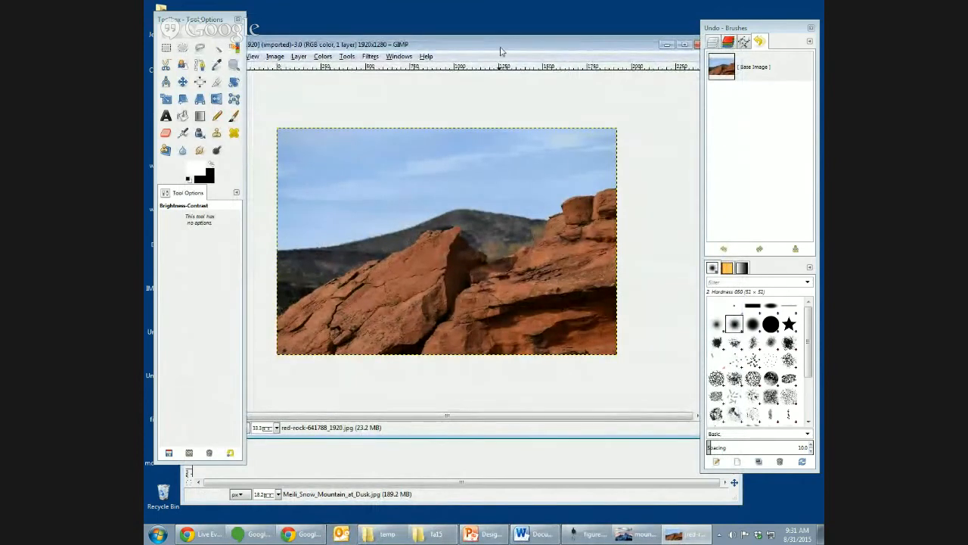
left_click_drag(496, 45, 519, 45)
left_click_drag(300, 404, 318, 394)
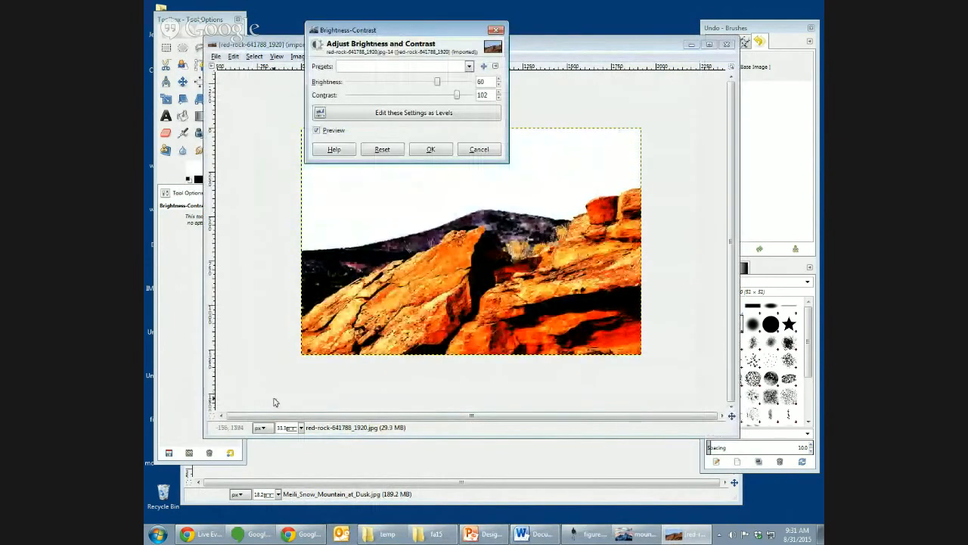
left_click(479, 149)
left_click(182, 81)
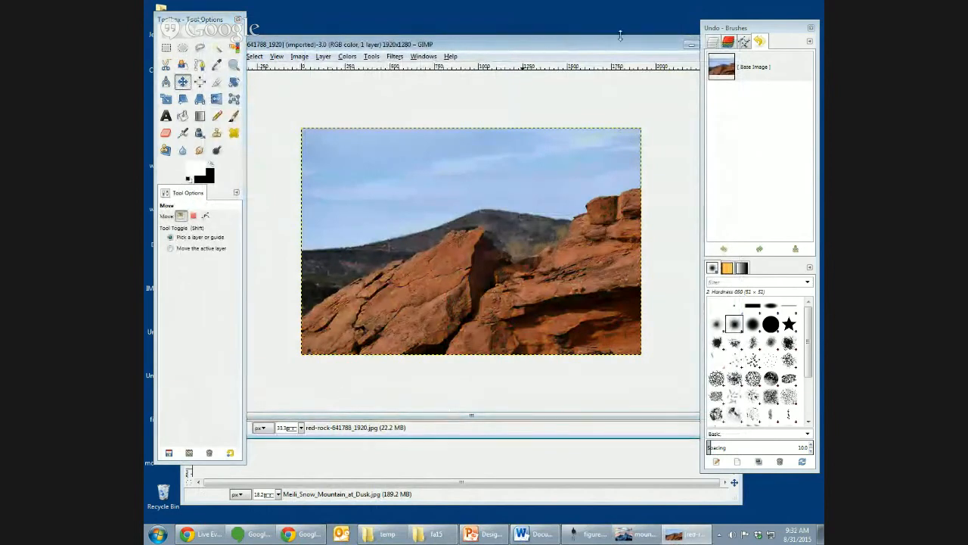
- Enable the quick mask on the red rock photo and set the Pencil brush size to 34.58
left_click_drag(601, 44, 649, 52)
left_click(261, 426)
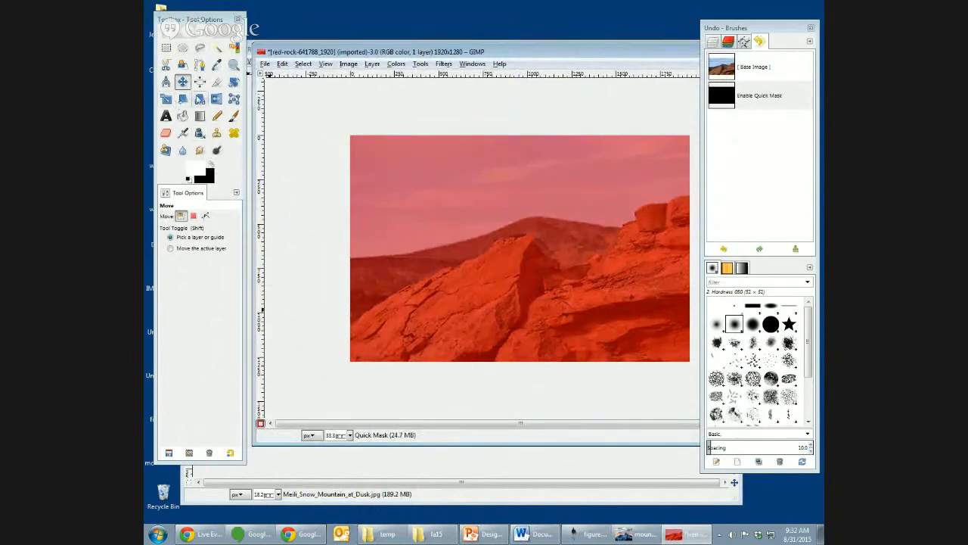
left_click(217, 115)
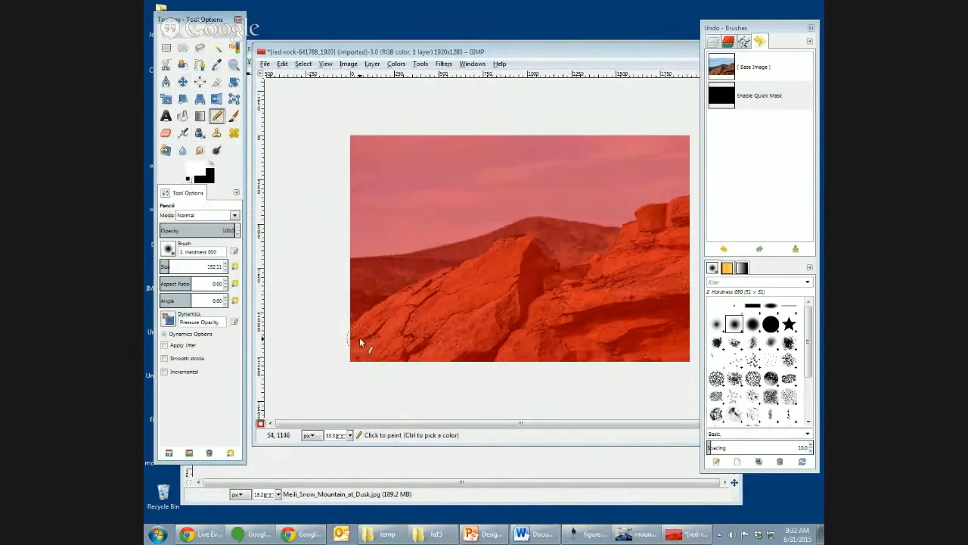
left_click(165, 266)
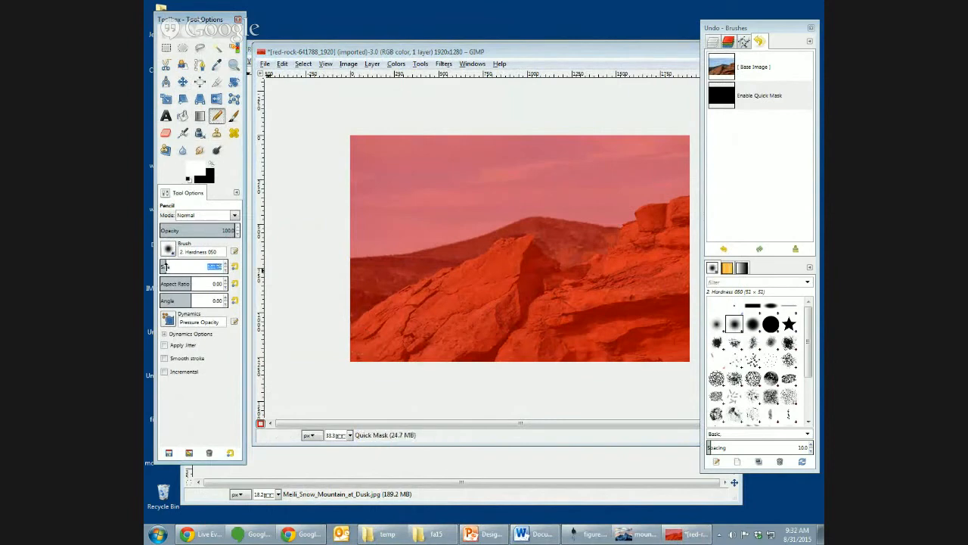
left_click_drag(164, 267, 162, 267)
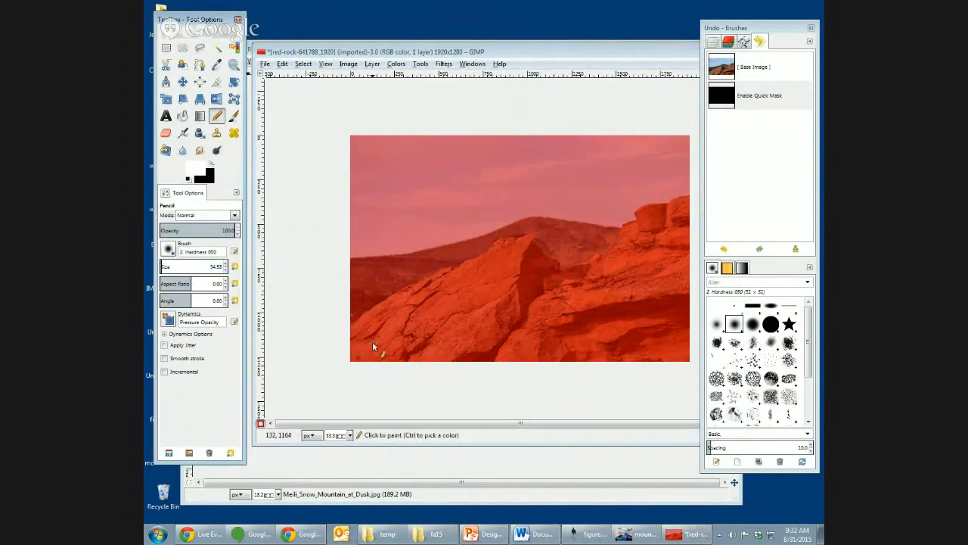
- Trace the upper edge of the red rocks in white on the quick mask, and bucket-fill the rock area below it
left_click_drag(353, 328, 366, 325)
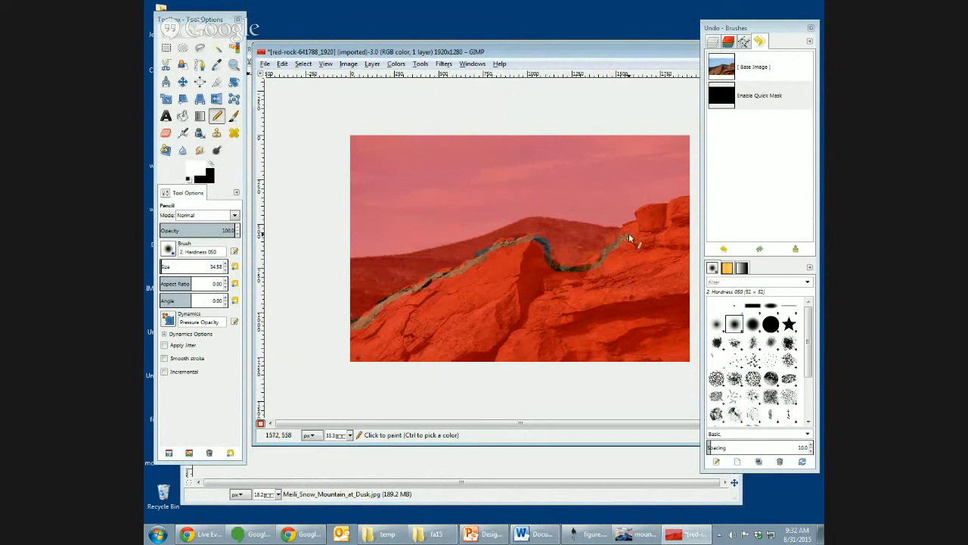
mouse_move(629, 235)
left_mouse_down()
mouse_move(640, 218)
mouse_move(681, 202)
mouse_move(691, 204)
mouse_move(672, 206)
mouse_move(704, 210)
left_mouse_up()
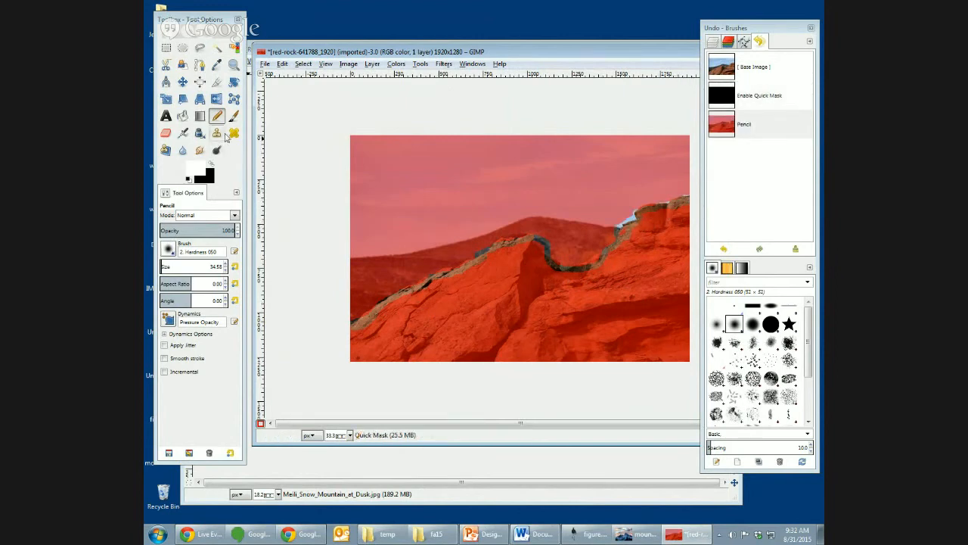
left_click(182, 115)
left_click(520, 327)
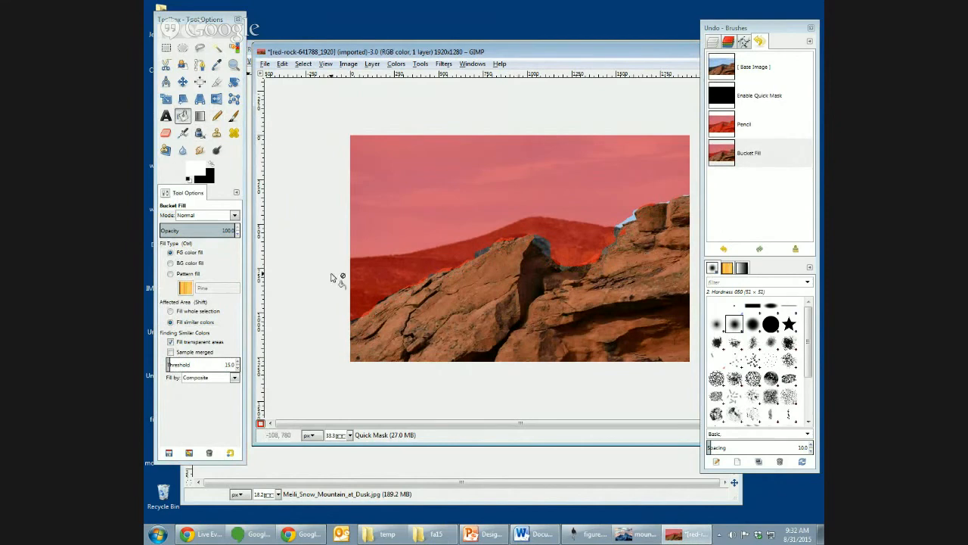
- Turn the quick mask into a selection, invert it to cover the sky and distant hills, and show the layer list
left_click(260, 423)
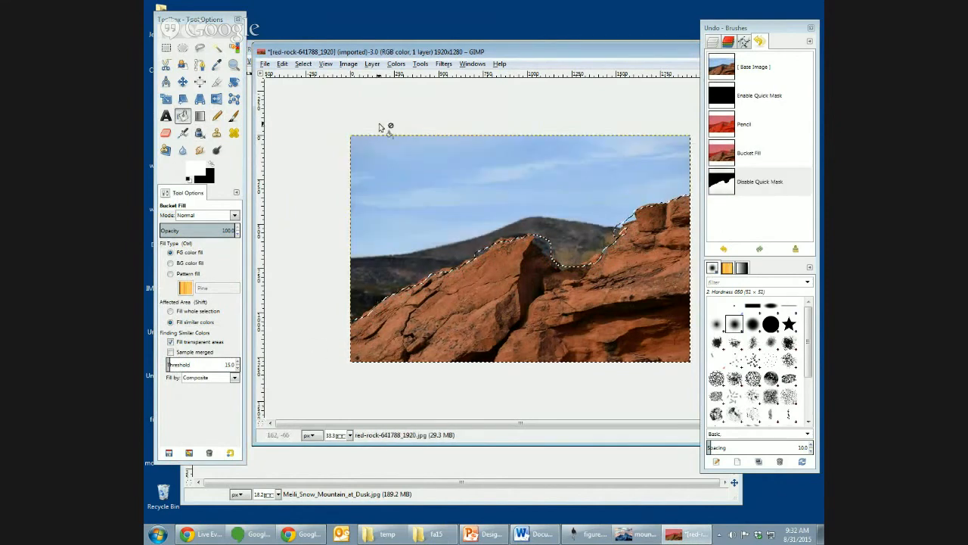
left_click(348, 65)
mouse_move(305, 65)
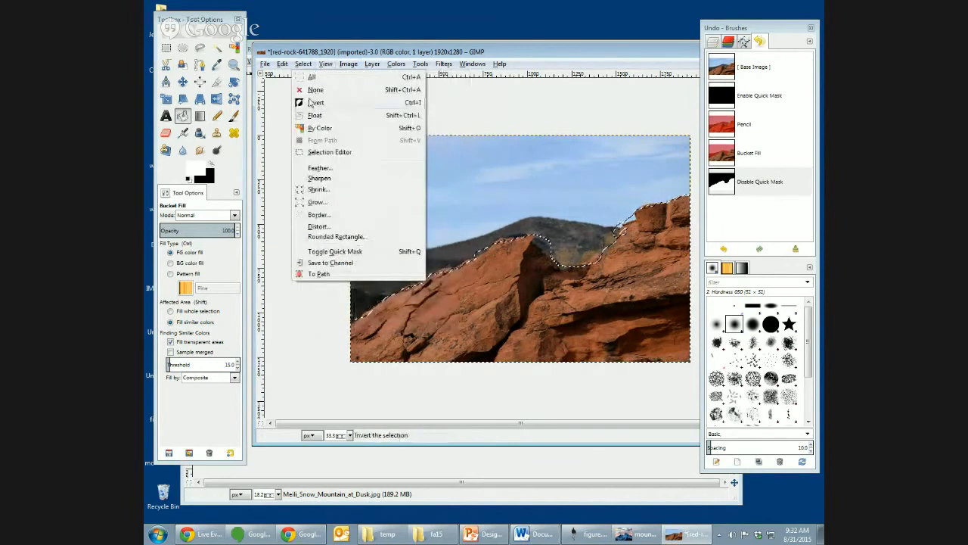
left_click(314, 102)
left_click(713, 41)
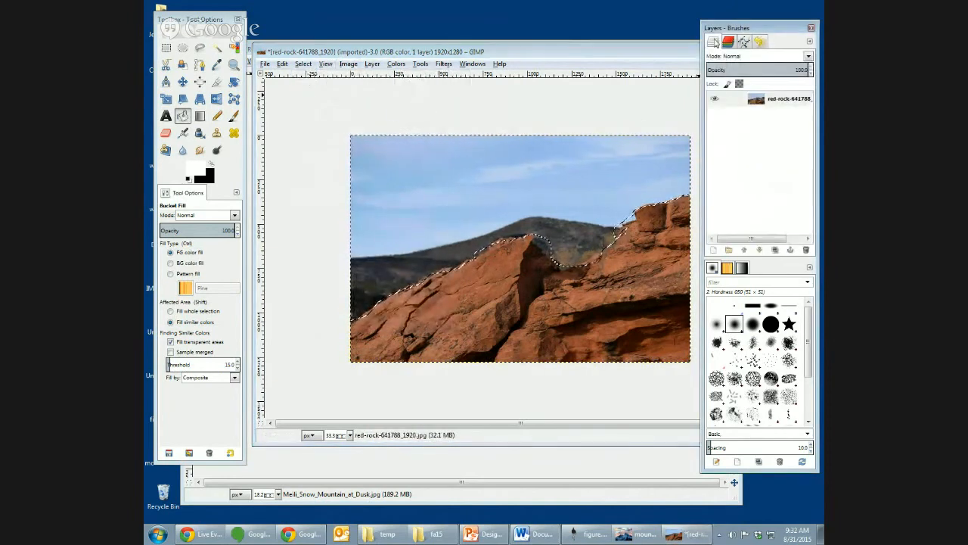
- Add an alpha channel to the red rock layer, delete the selected sky and distant hills, and clear the selection
right_click(714, 100)
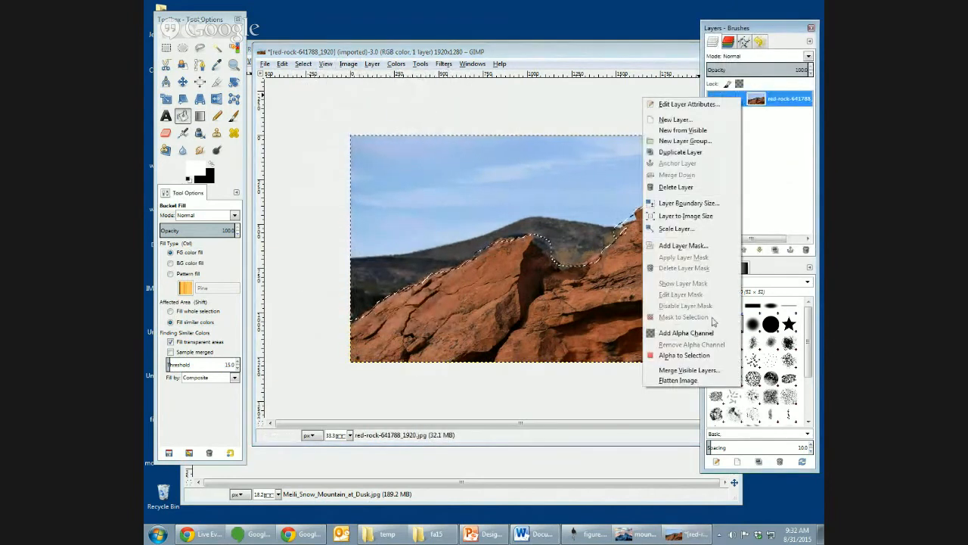
left_click(700, 333)
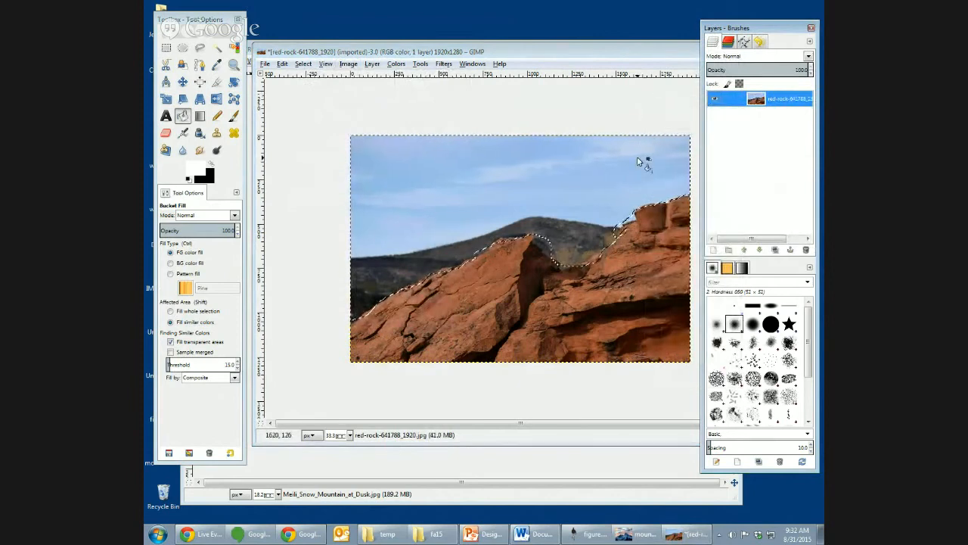
key("Delete")
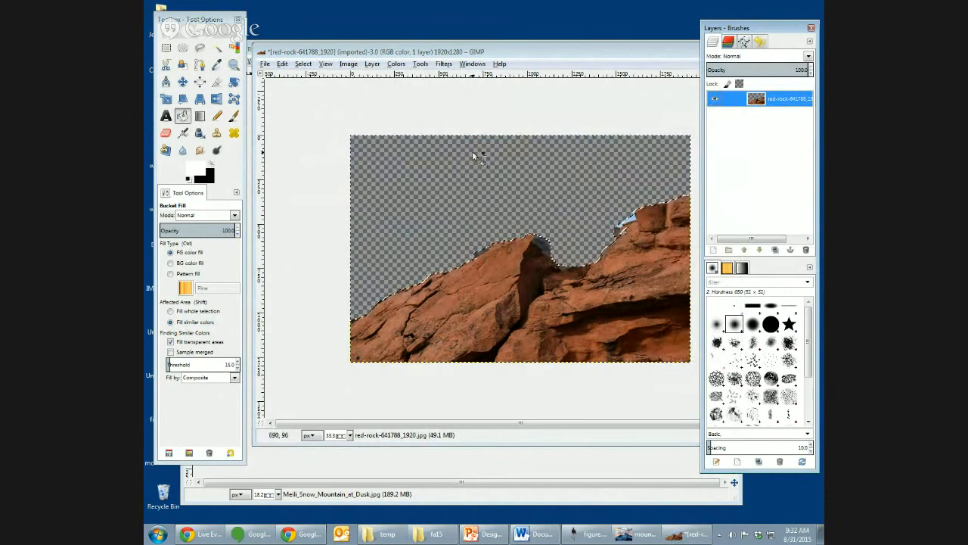
key("ctrl+shift+a")
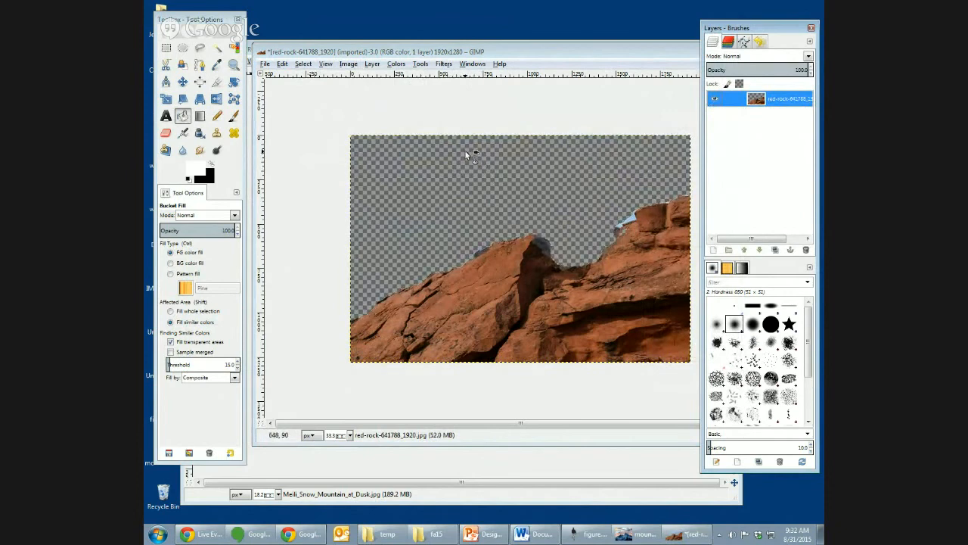
- Reapply the last Gaussian Blur to the rocks, and convert the image to indexed mode with a 4-color optimum palette and no dithering
left_click(445, 65)
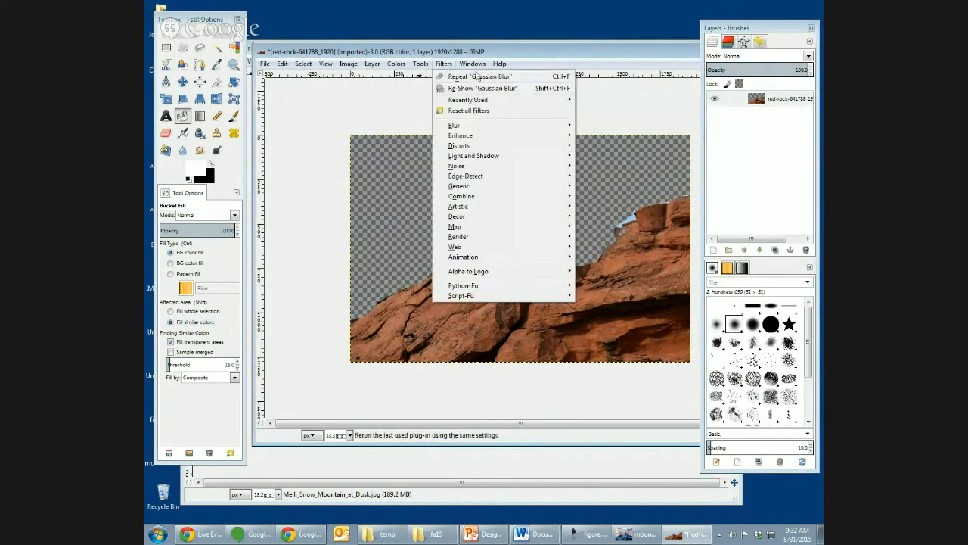
left_click(478, 78)
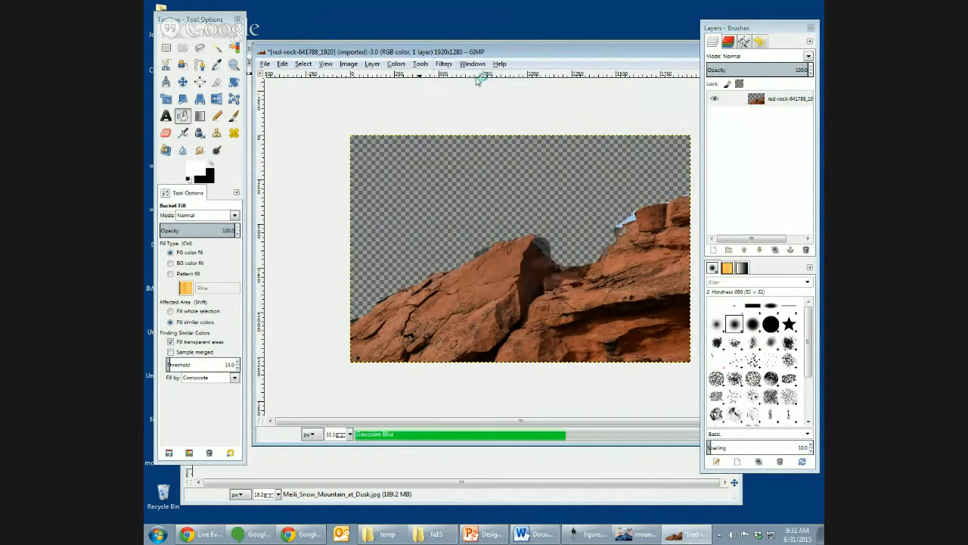
left_click(350, 64)
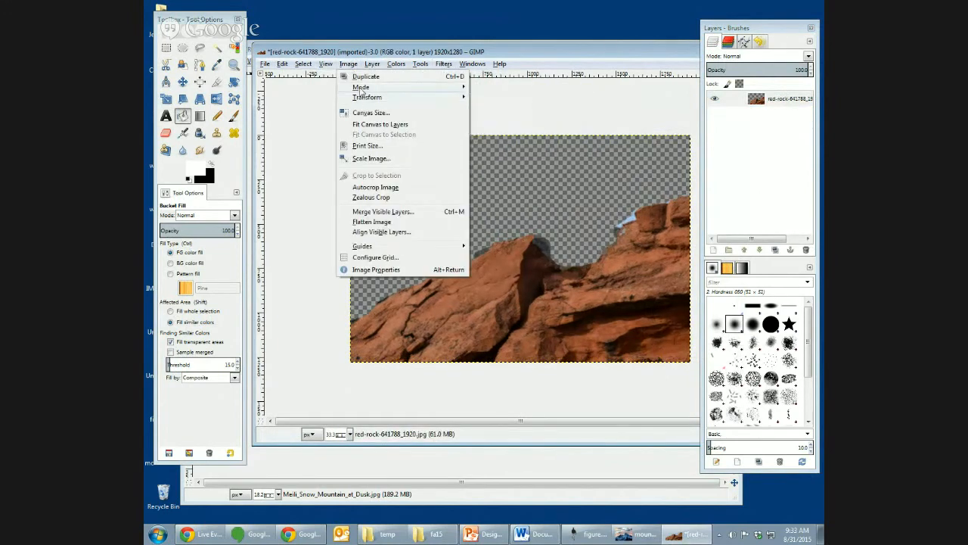
mouse_move(361, 88)
left_click(510, 112)
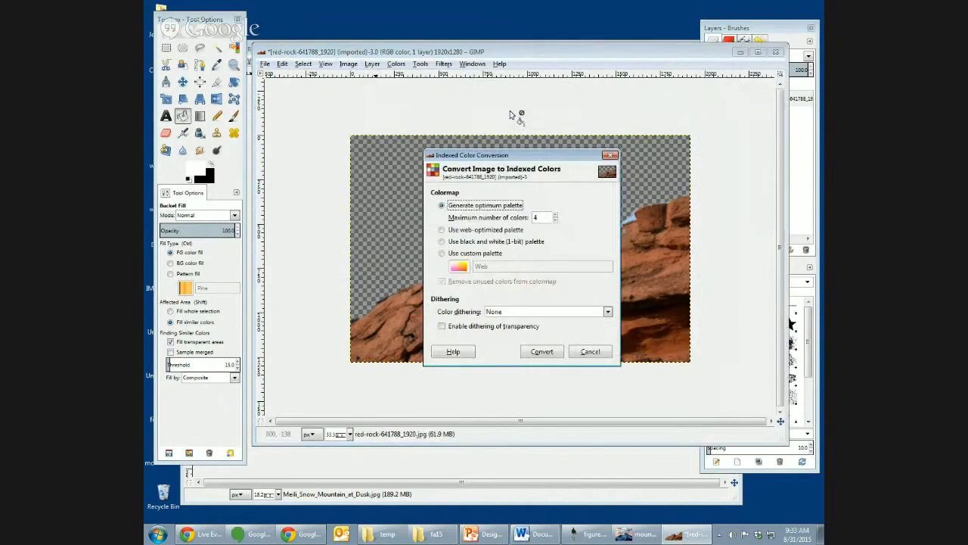
left_click(543, 351)
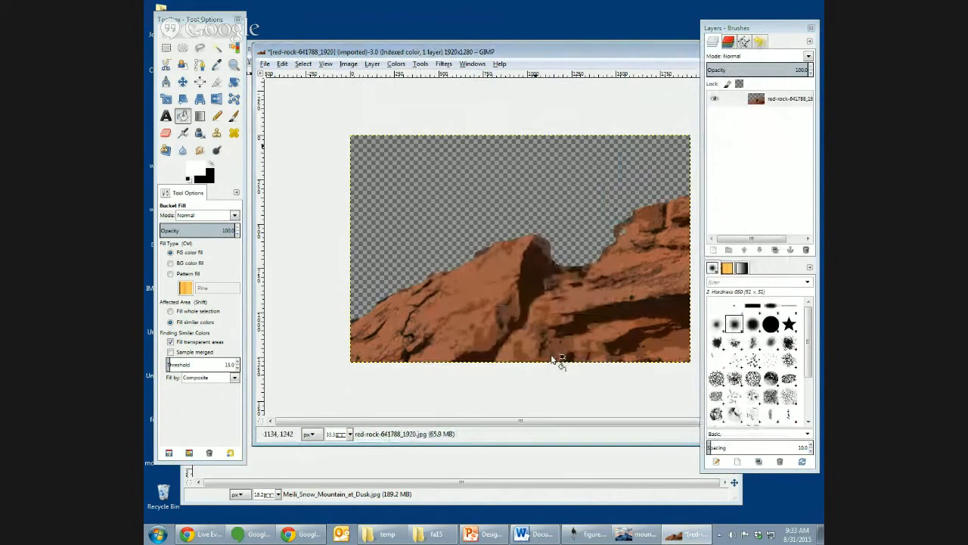
- Save the red rock cutout as rock.xcf on the Desktop and bring the mountain image forward
key("ctrl+s")
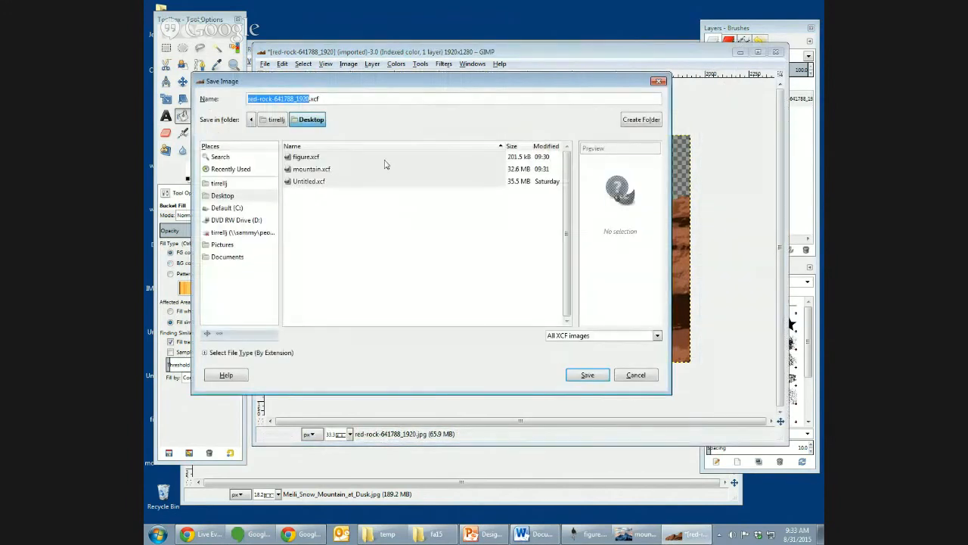
type("f")
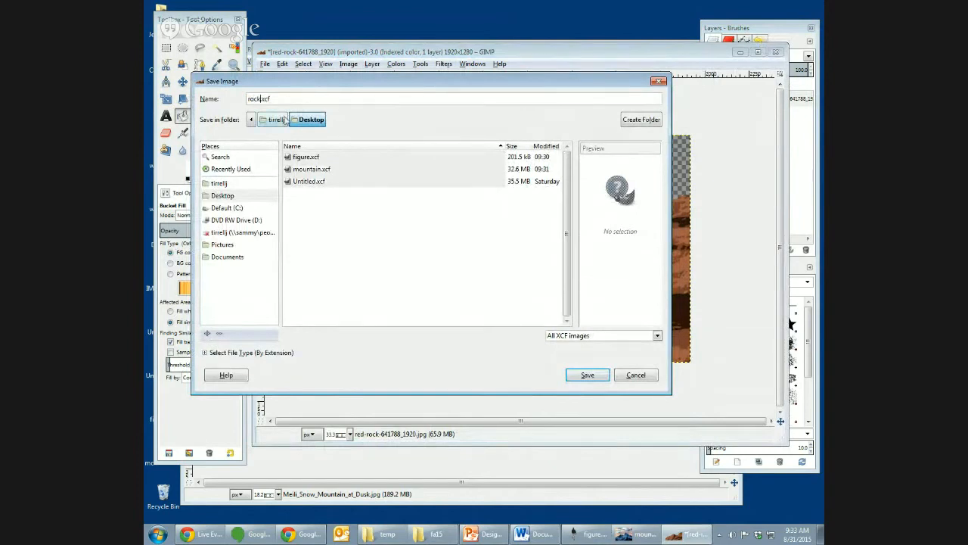
left_click(590, 376)
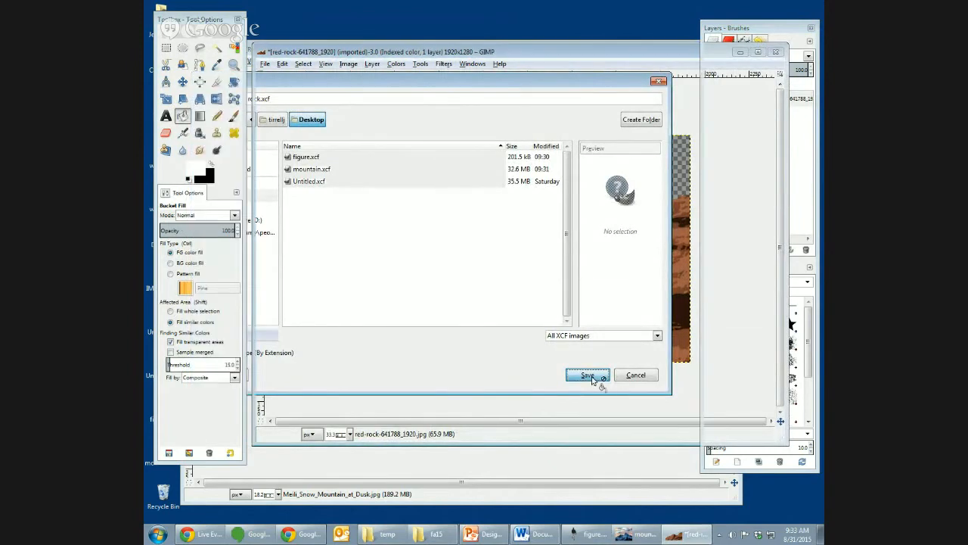
left_click_drag(631, 64, 609, 68)
left_click(671, 70)
left_click_drag(670, 49, 665, 42)
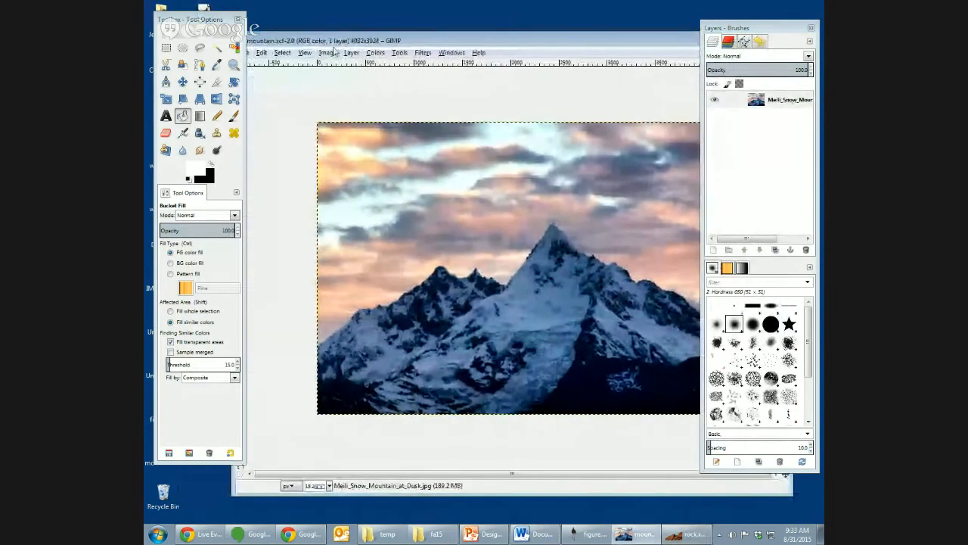
- Start a new image and set its size to 6 inches wide by 9 inches high
left_click(279, 55)
left_click(295, 66)
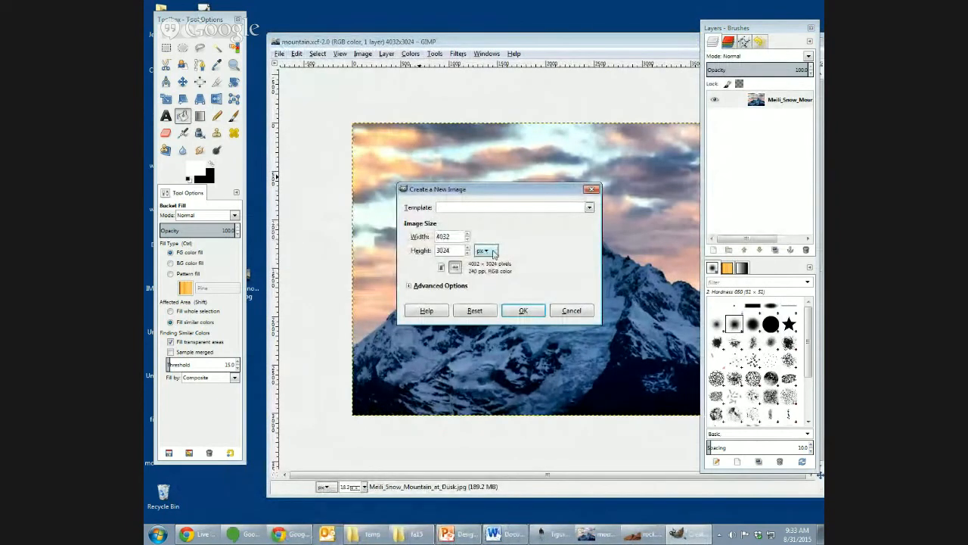
left_click(490, 250)
left_click(496, 263)
left_click_drag(456, 238, 421, 233)
type("6")
key("Tab")
type("9")
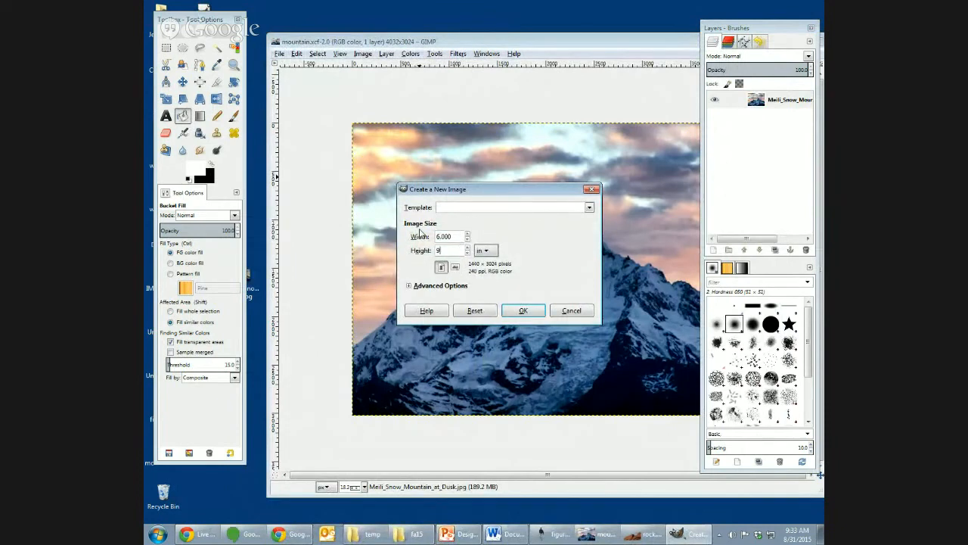
- Set the new image's resolution to 300 pixels/in and its fill to Transparency, and create it
left_click(420, 286)
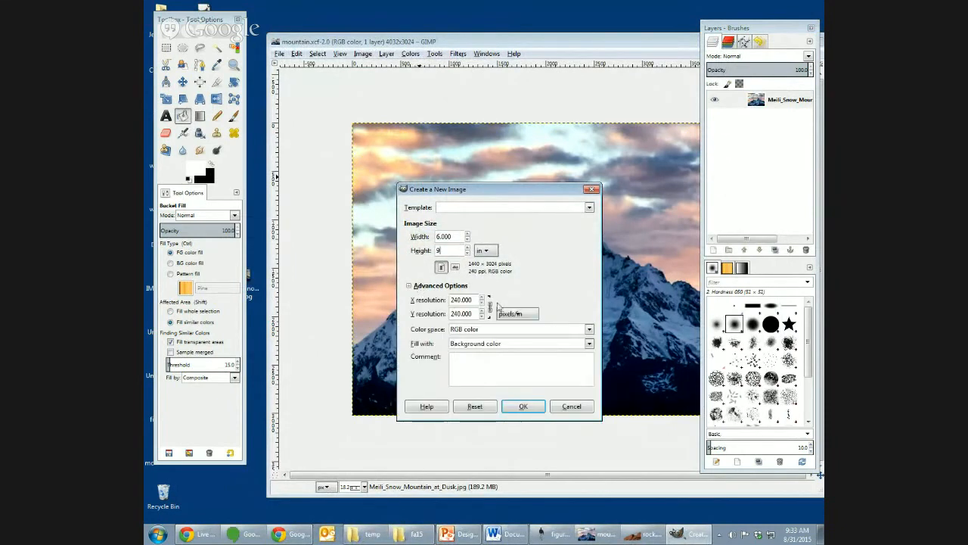
left_click_drag(474, 300, 433, 300)
type("300")
key("Tab")
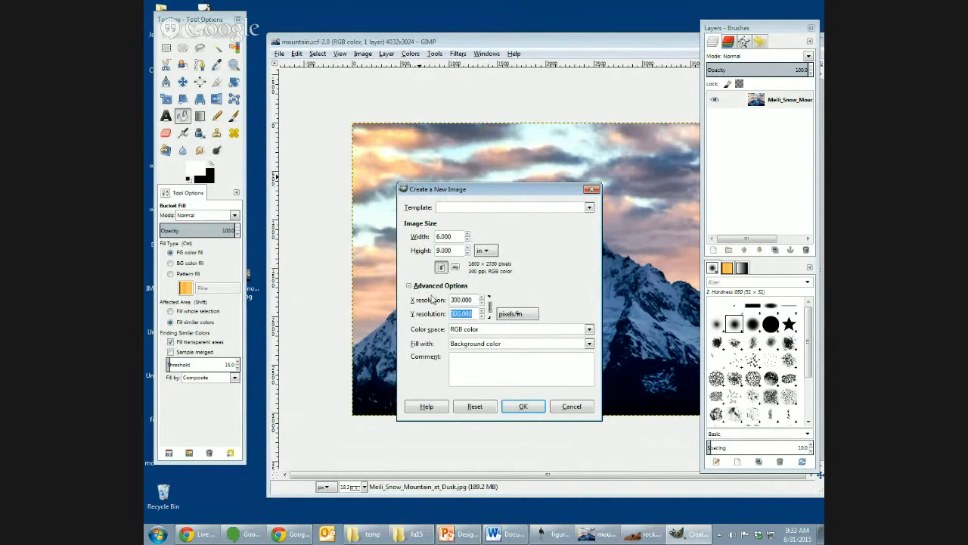
left_click(542, 347)
left_click(531, 400)
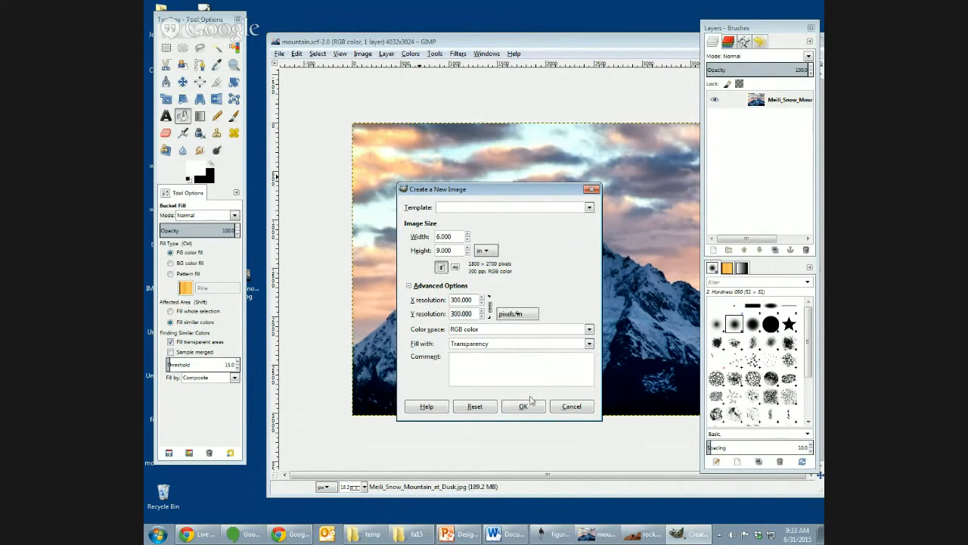
left_click(529, 407)
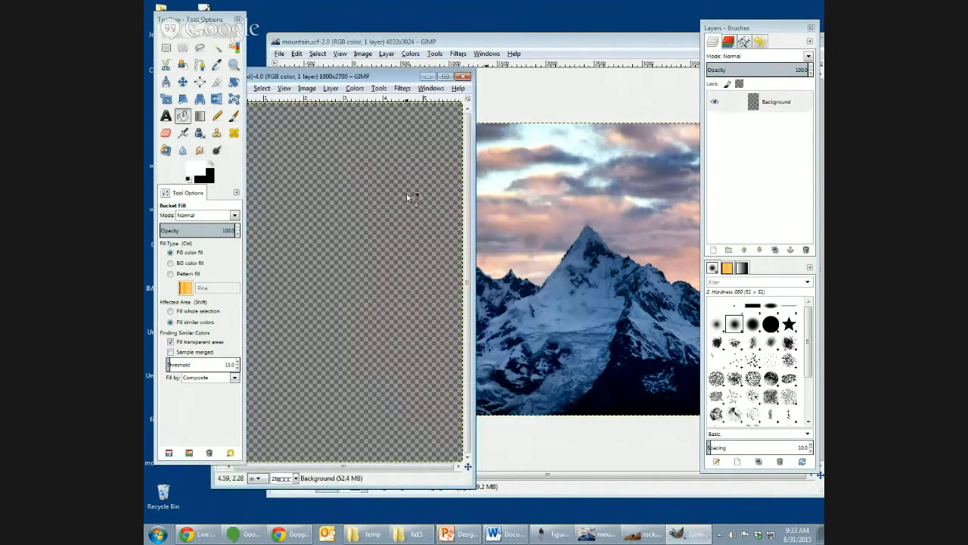
- Copy the whole mountain picture, close its window, and paste it into the blank cover image
left_click_drag(389, 78, 450, 80)
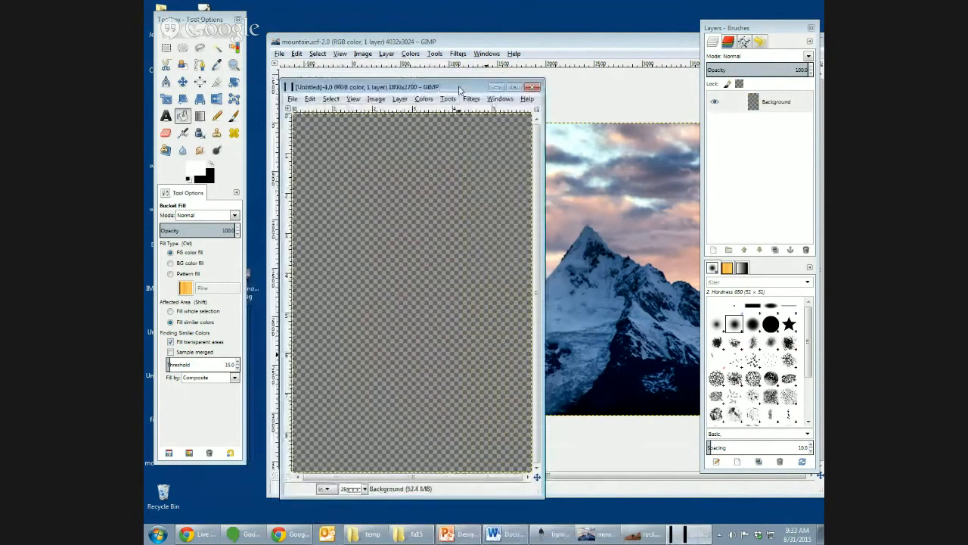
left_click(569, 42)
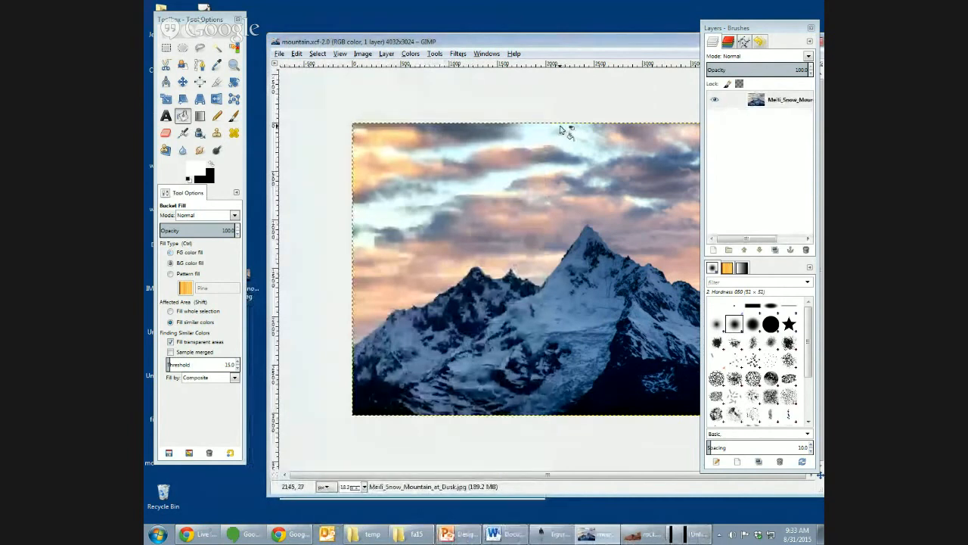
key("ctrl+c")
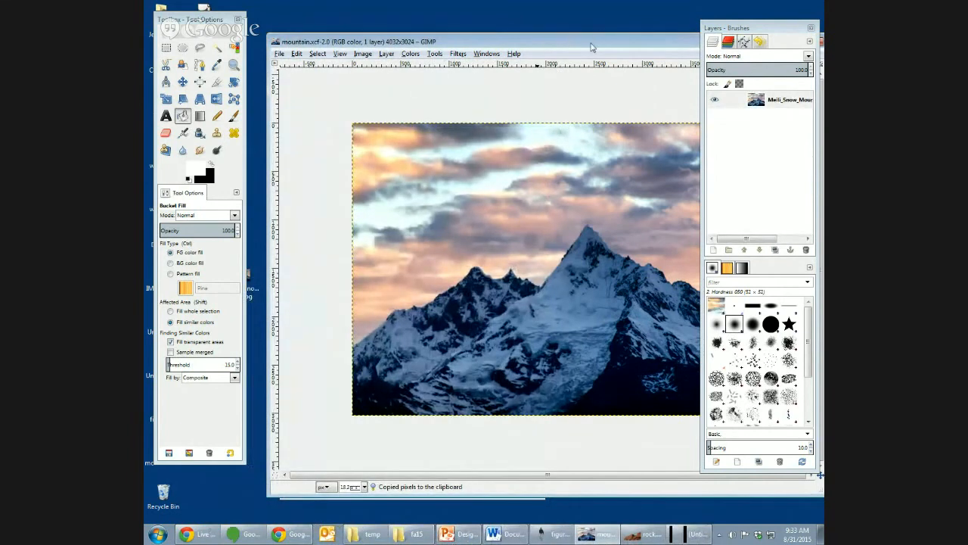
left_click_drag(592, 47, 469, 55)
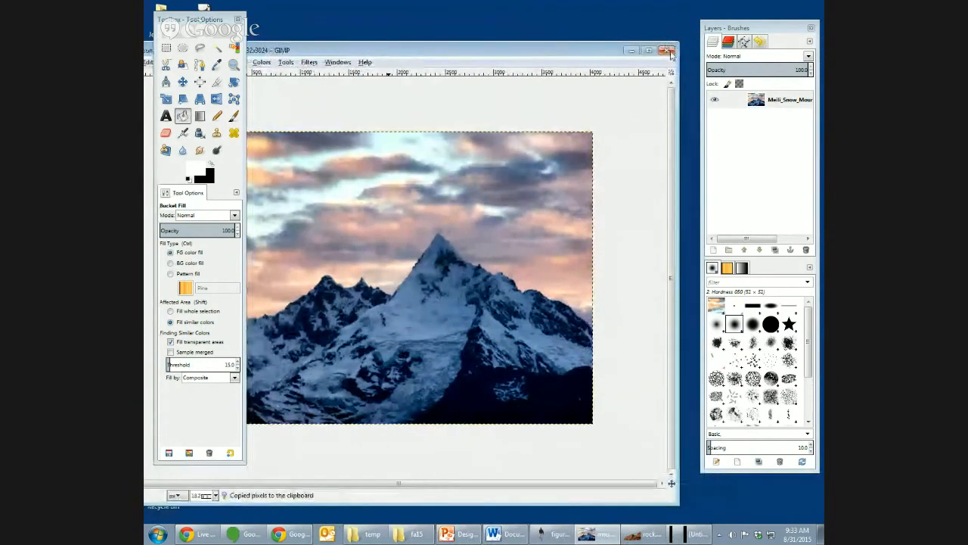
left_click(667, 50)
left_click(424, 332)
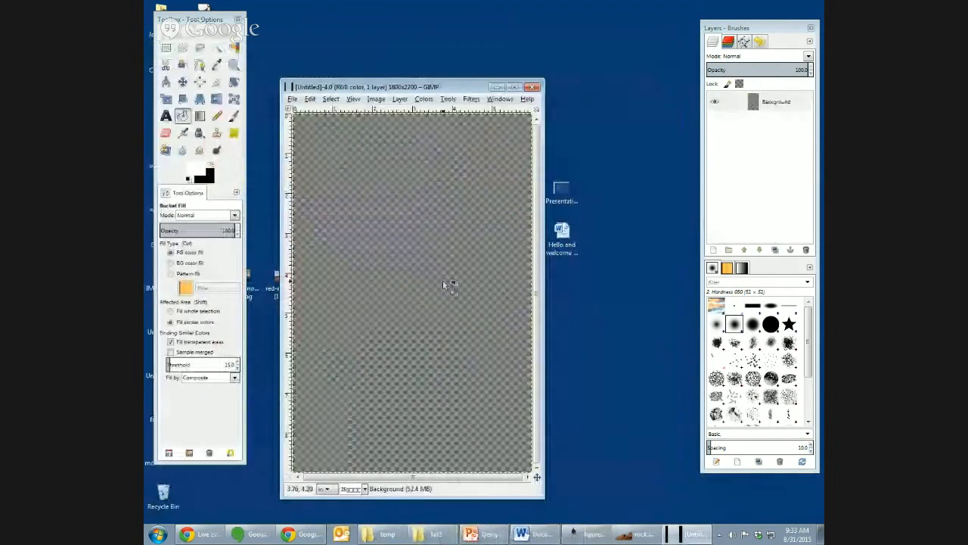
key("ctrl+v")
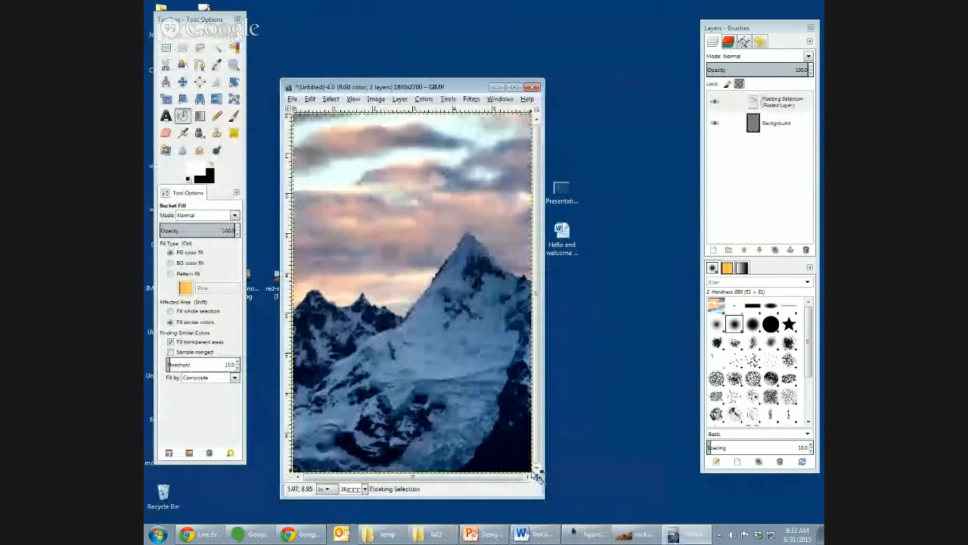
- Scale the pasted mountain to about 10.03 × 12.75 in, and shift it slightly left so the tall peak sits nearer the cover's centre
key("minus")
key("minus")
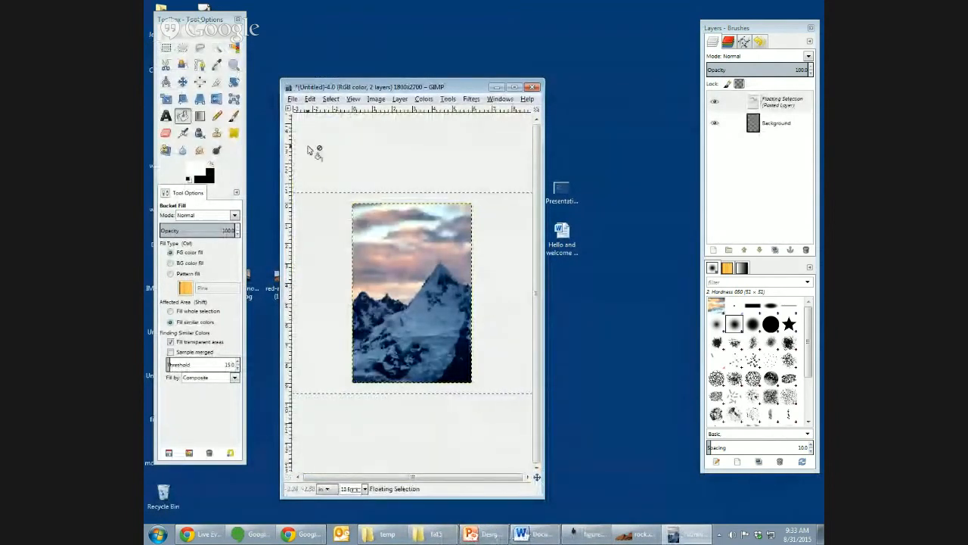
left_click(166, 98)
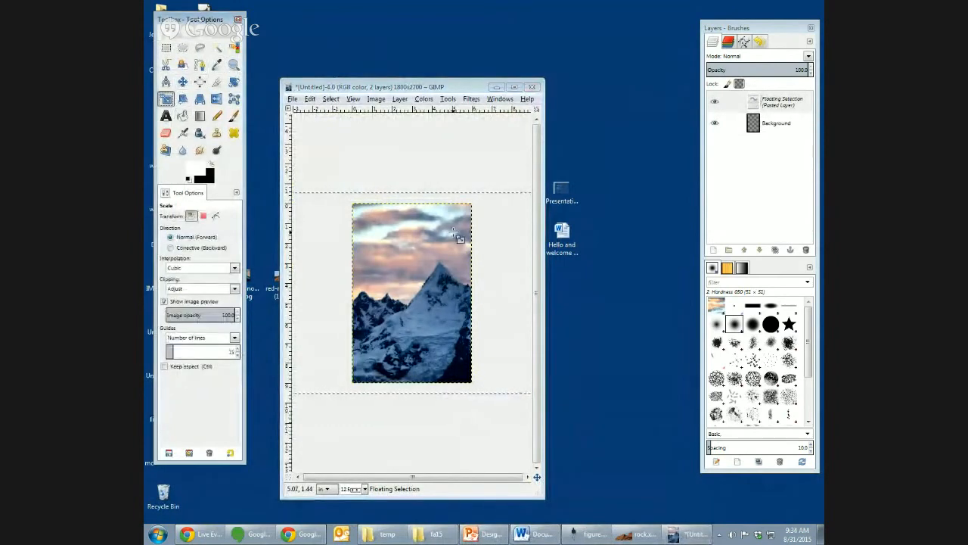
left_click_drag(543, 498, 683, 503)
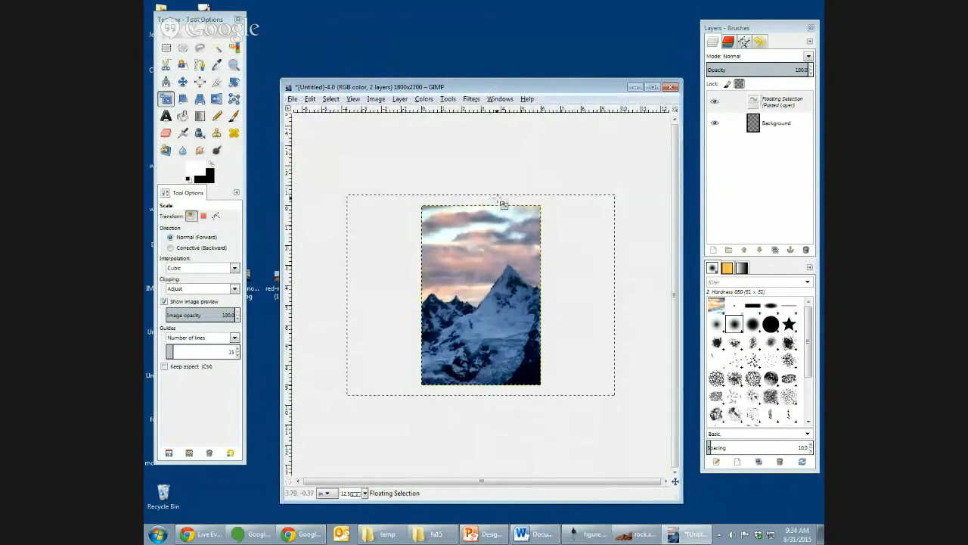
left_click_drag(503, 204, 488, 147)
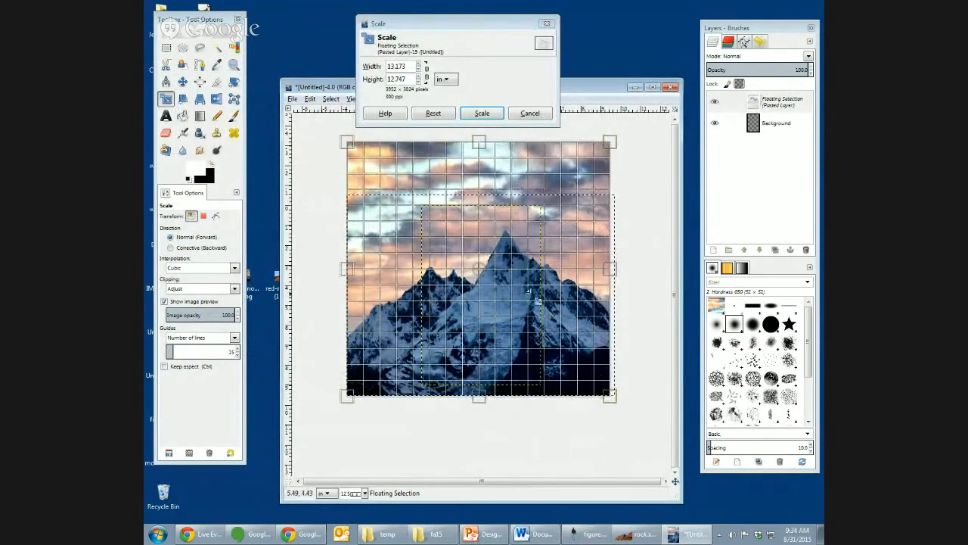
left_click_drag(614, 274, 589, 277)
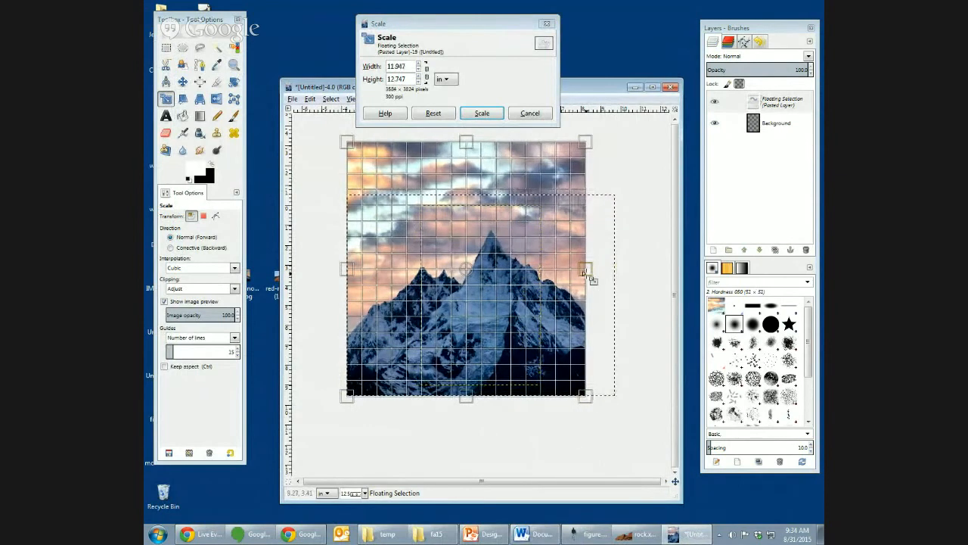
left_click_drag(349, 271, 387, 273)
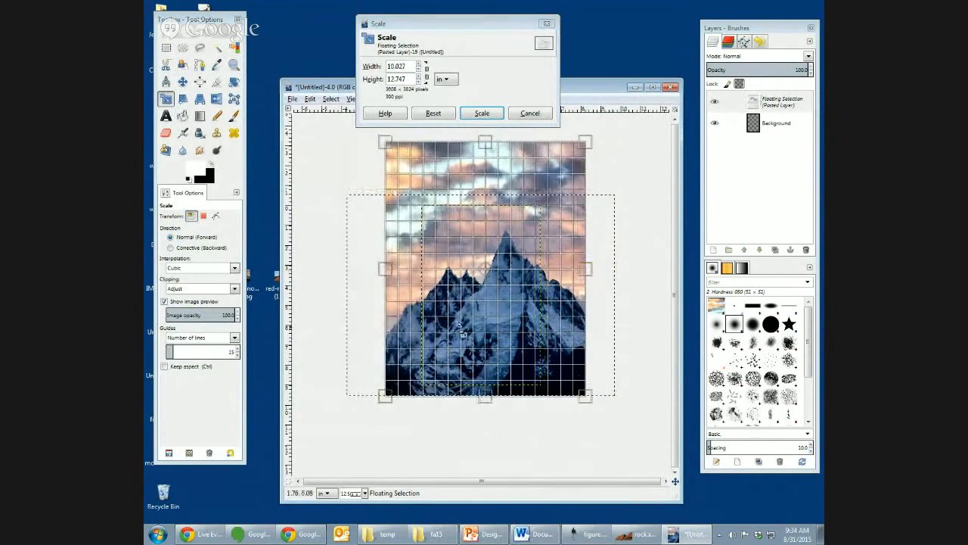
key("Return")
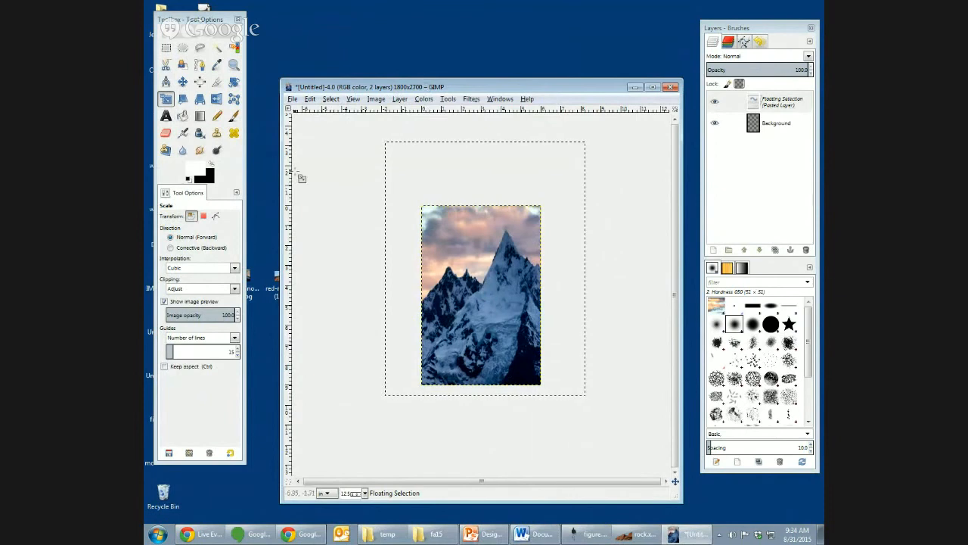
left_click(182, 81)
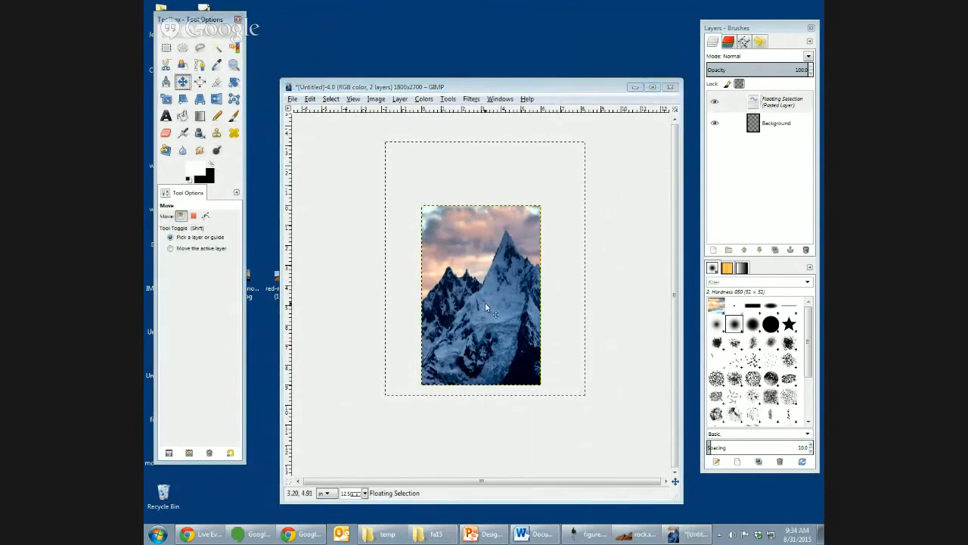
left_click_drag(495, 302, 488, 301)
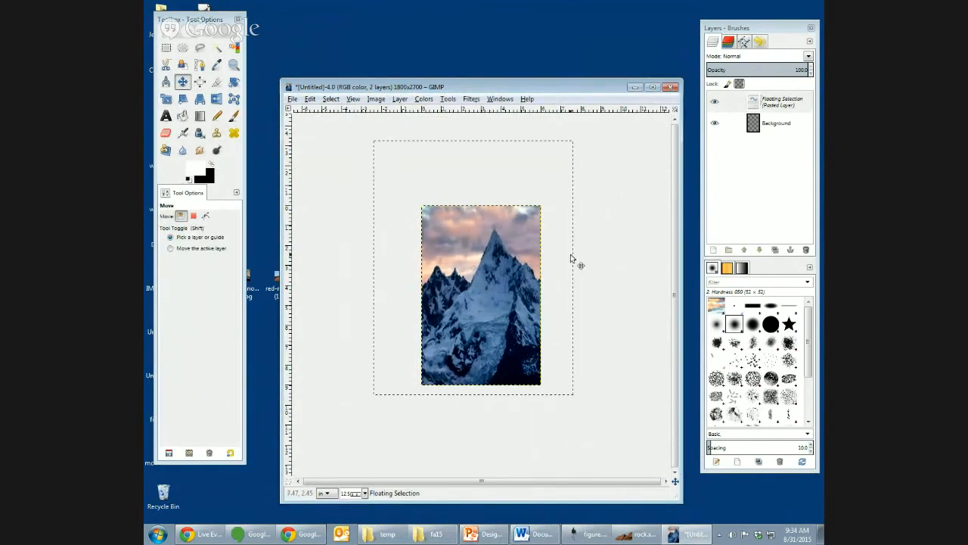
- Reapply the last Gaussian Blur to the pasted mountain, and save the image on the Desktop as covergimp.xcf
left_click(471, 99)
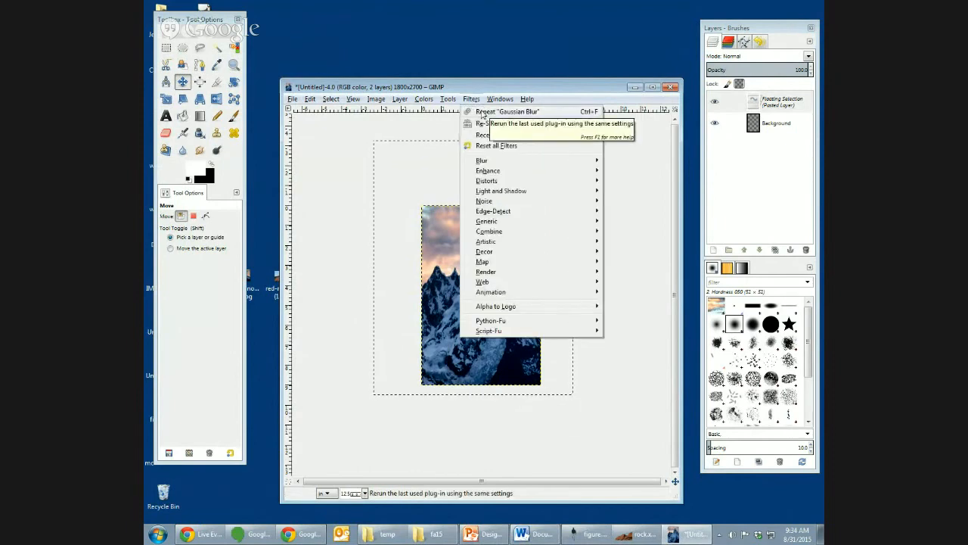
left_click(483, 112)
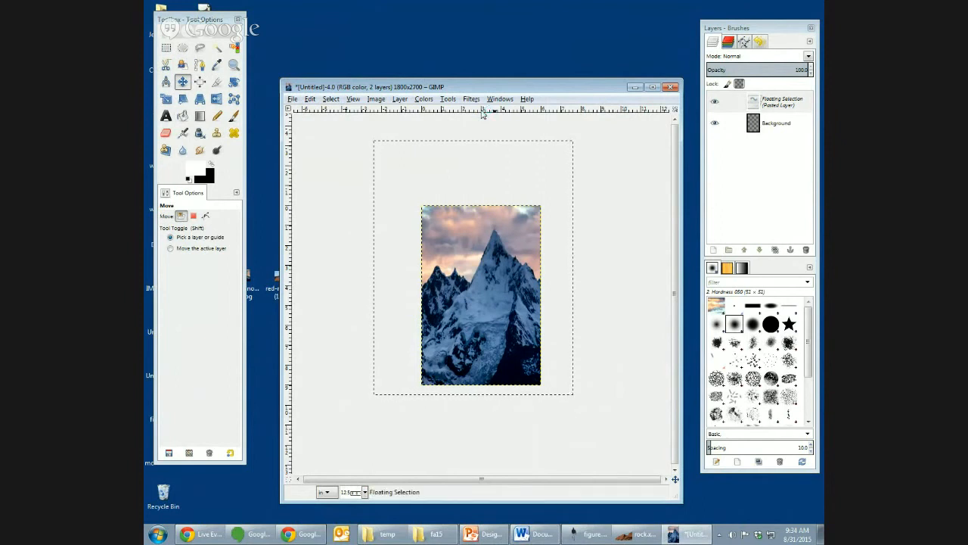
key("ctrl+s")
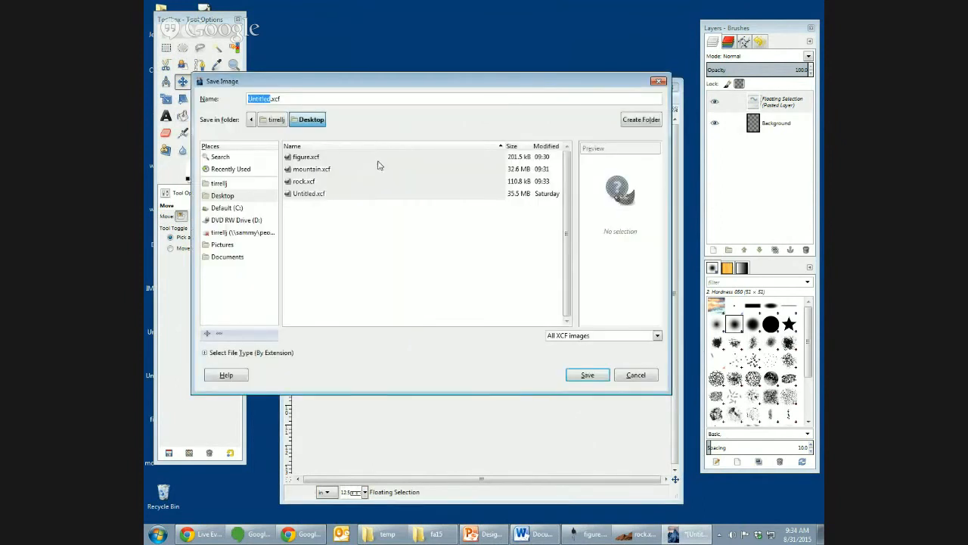
type("covergimp")
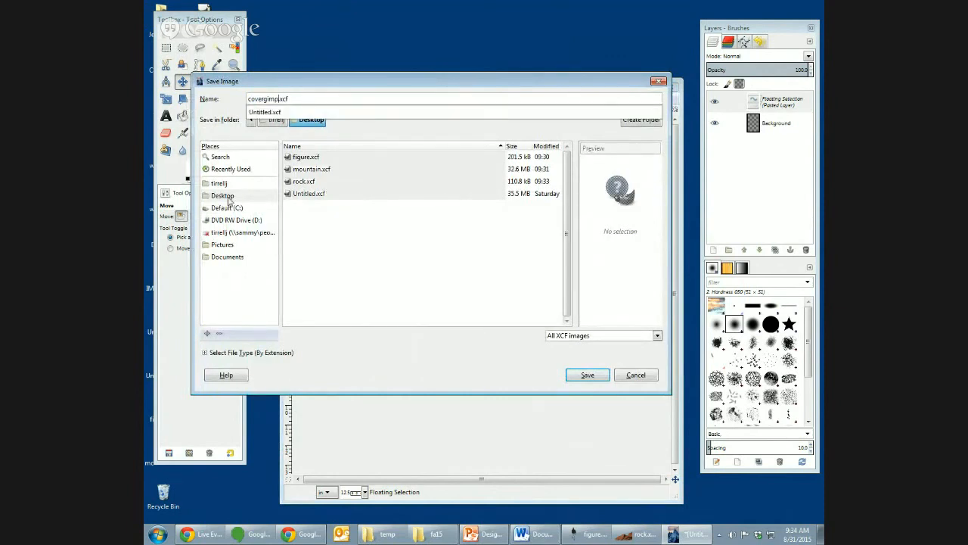
left_click(587, 374)
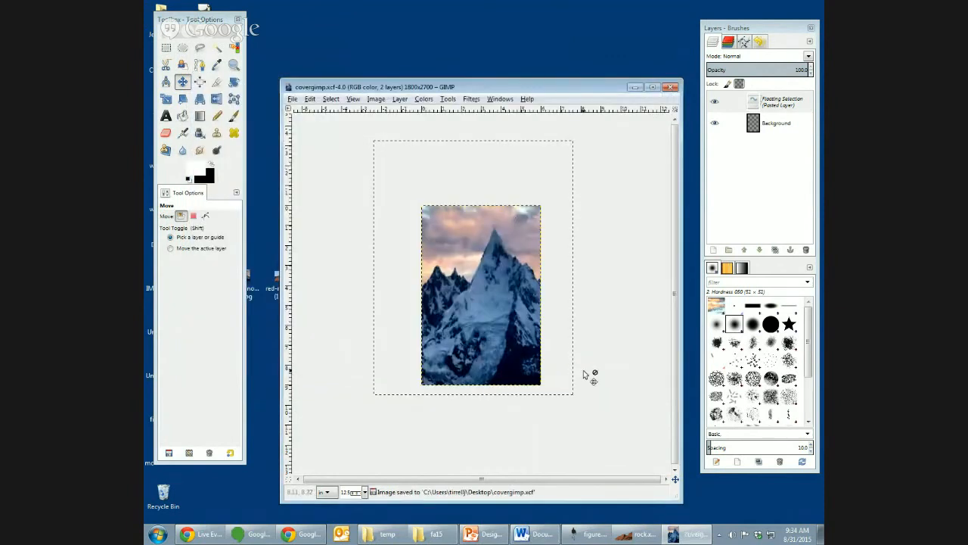
- Convert the cover image to indexed colors, generating an optimum palette with a maximum of 6 colors and no color dithering
left_click(376, 100)
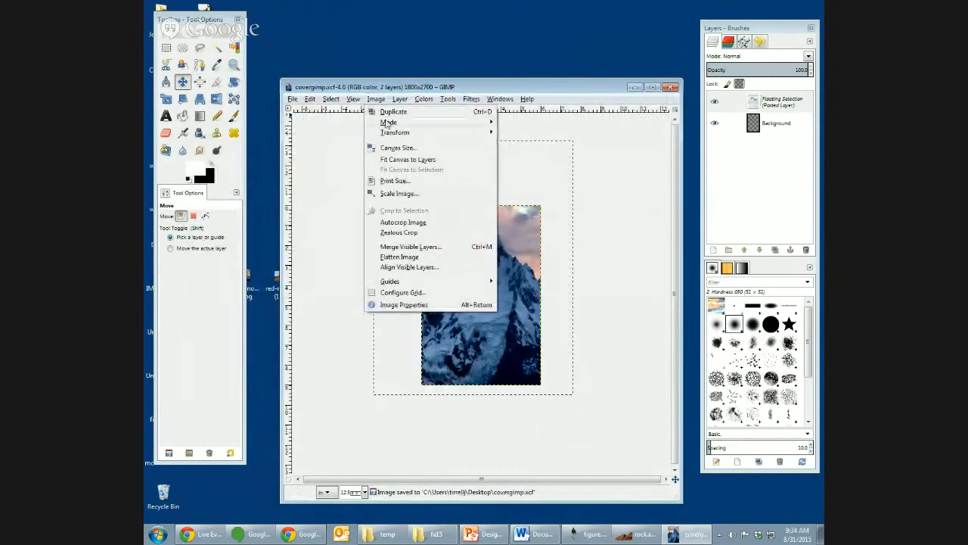
mouse_move(389, 122)
left_click(564, 144)
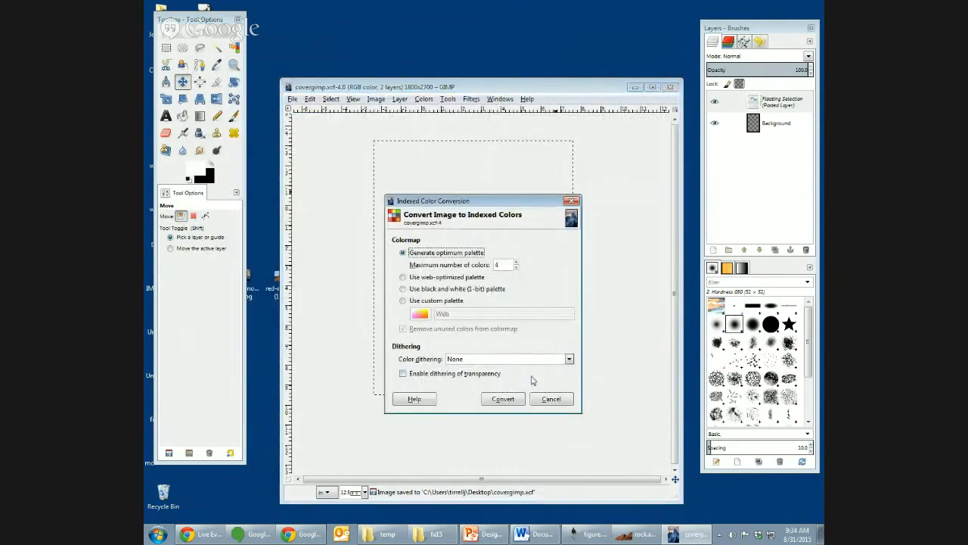
left_click(516, 263)
left_click(517, 263)
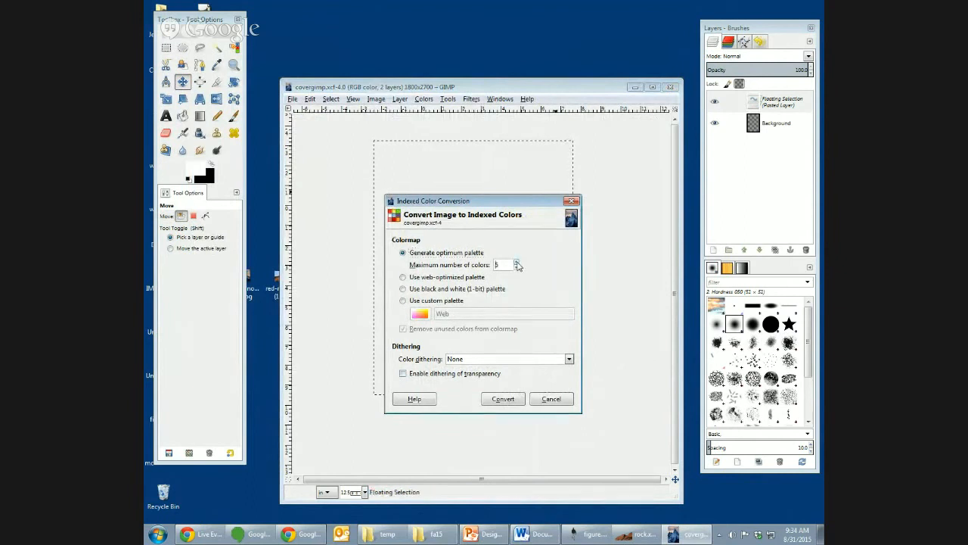
left_click(508, 401)
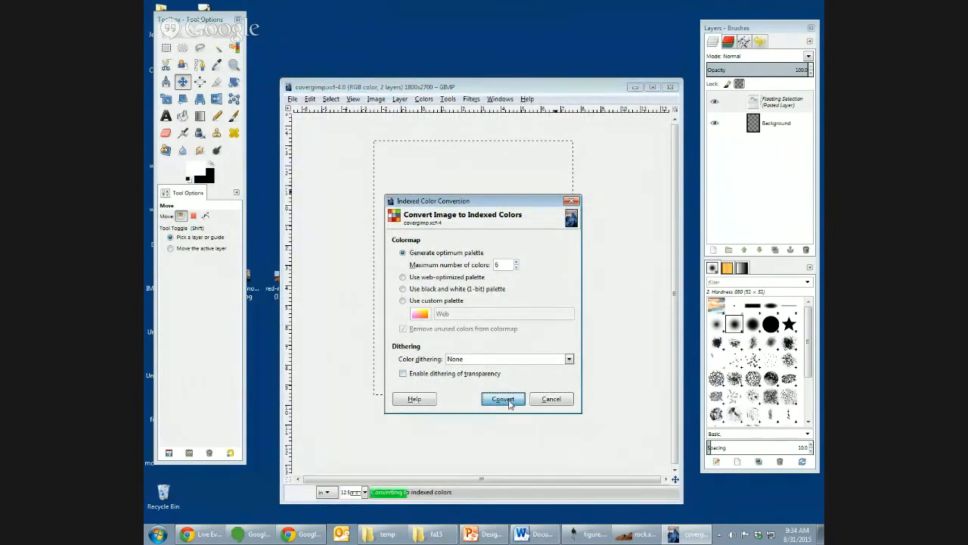
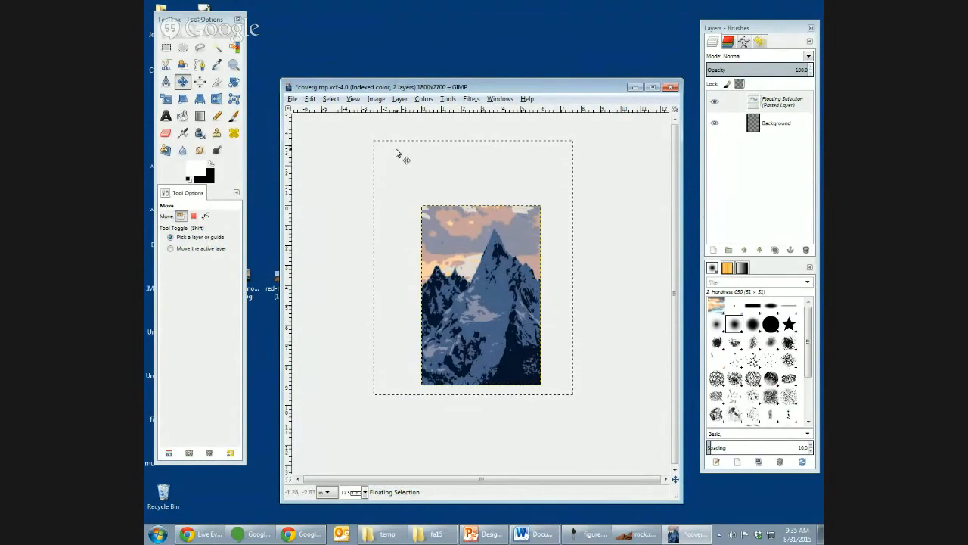
- Convert the cover image from indexed color back to RGB mode
key("plus")
key("plus")
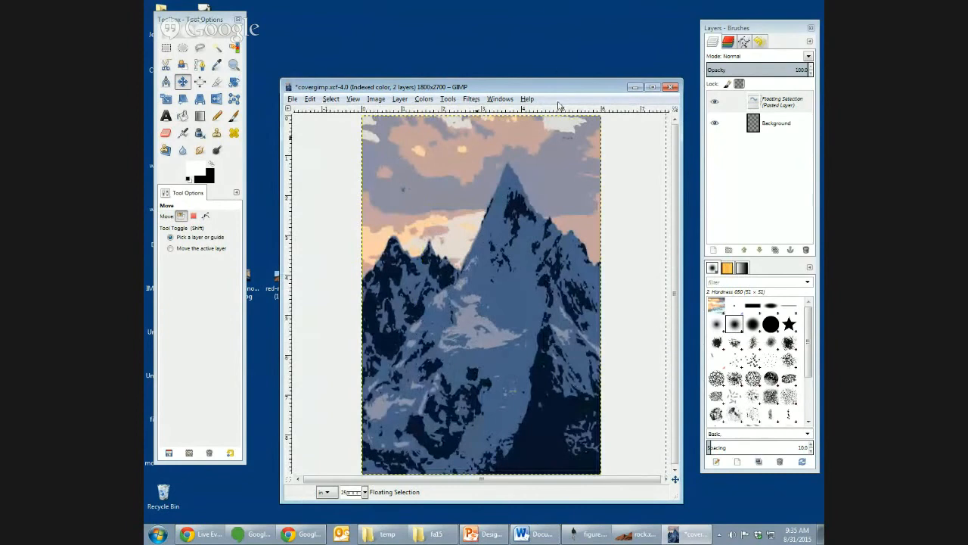
left_click_drag(554, 80, 555, 34)
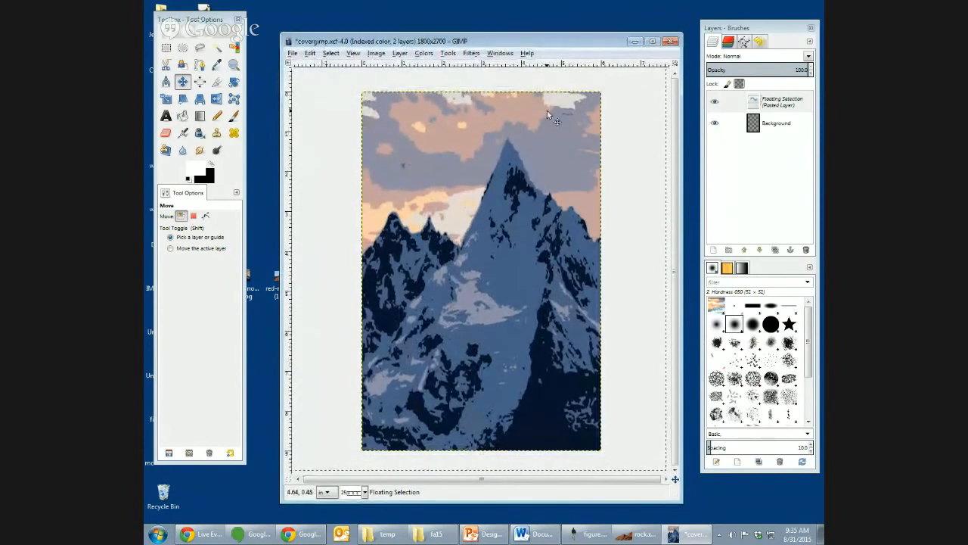
left_click(376, 55)
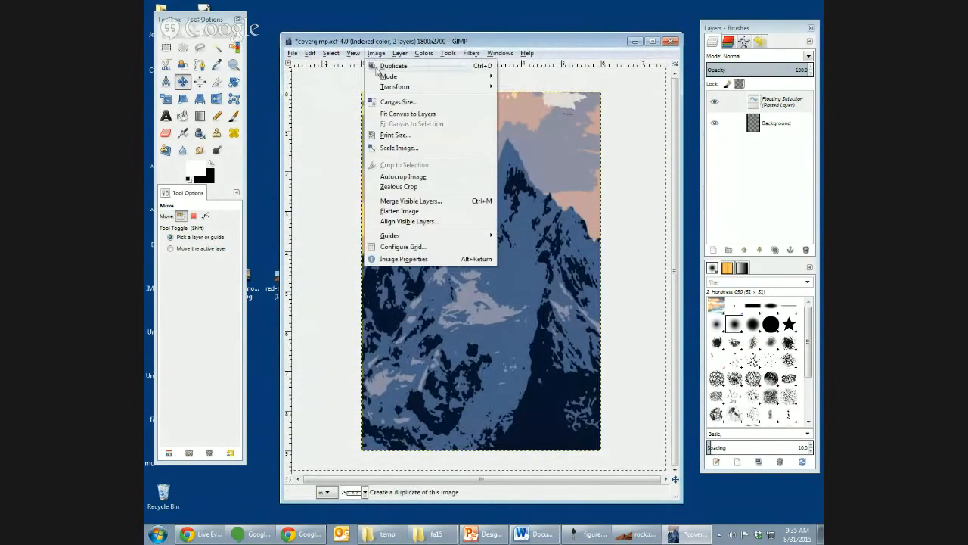
mouse_move(388, 77)
left_click(529, 79)
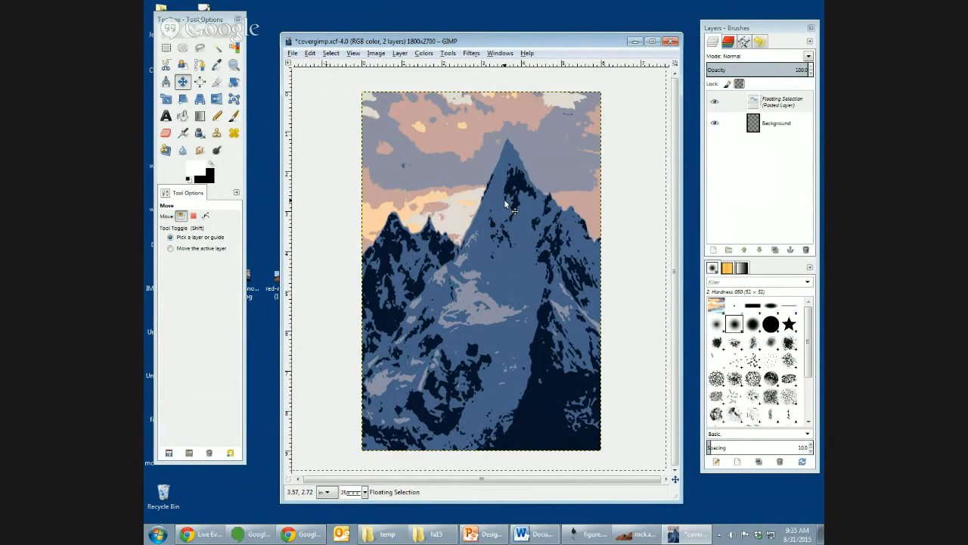
left_click_drag(528, 44, 518, 38)
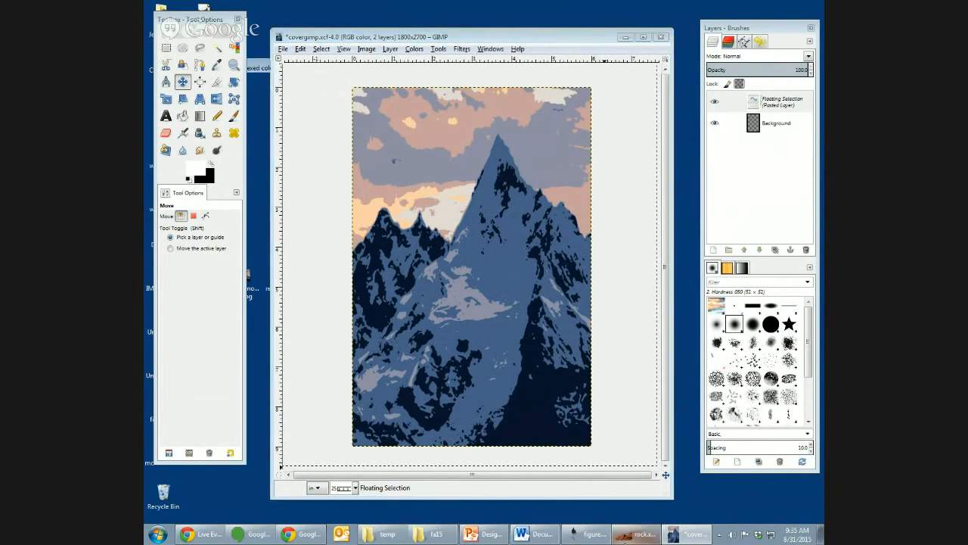
- Copy the cut-out red rock from its own image and paste it into the cover as a new layer above the mountain
left_click(633, 534)
key("ctrl+c")
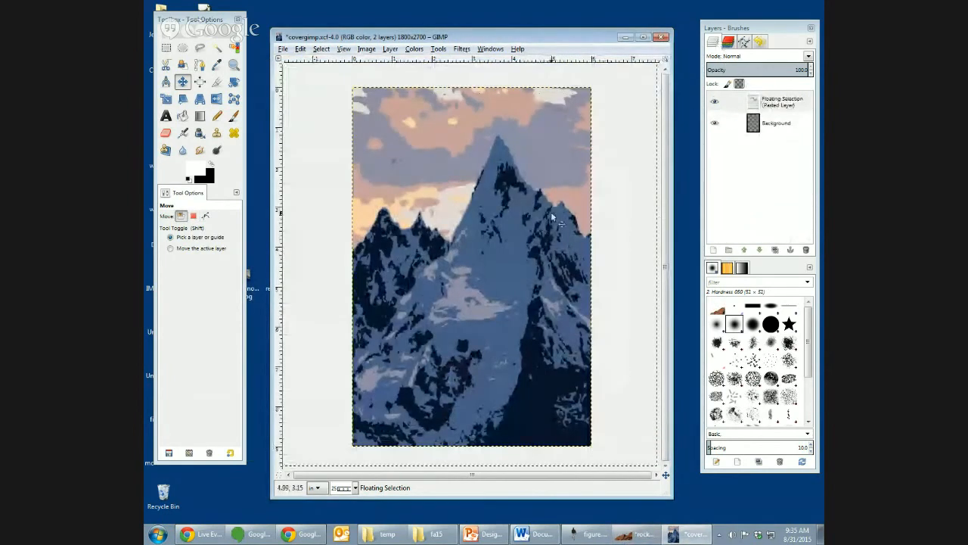
left_click(713, 250)
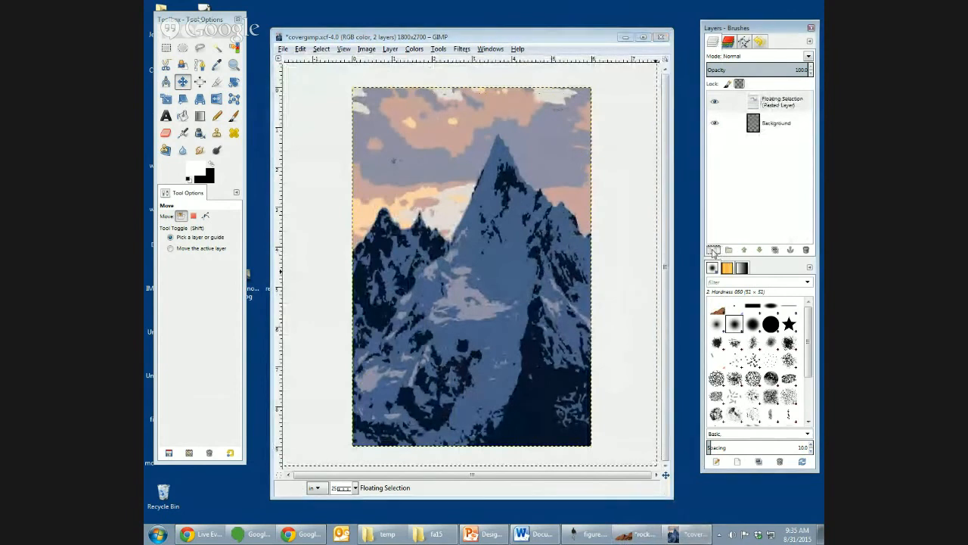
key("ctrl+v")
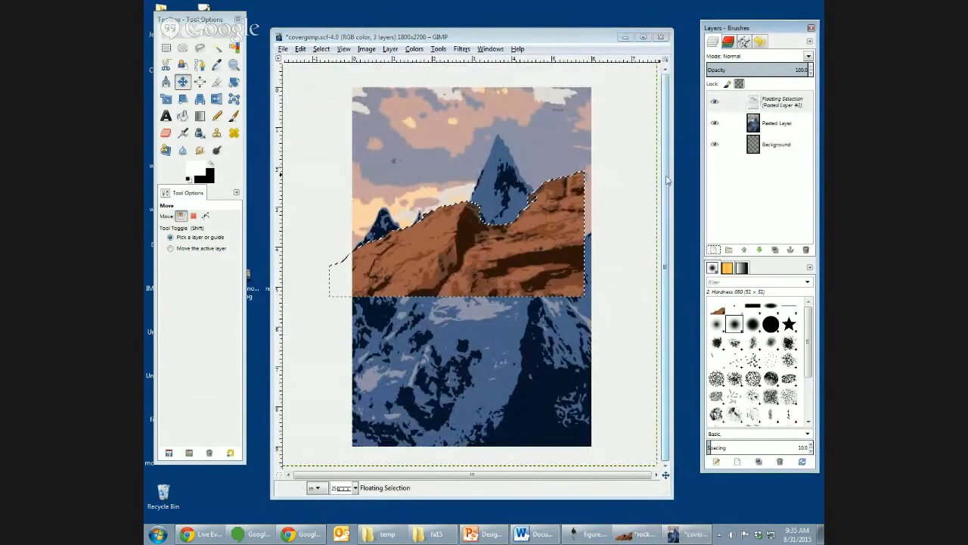
left_click(713, 250)
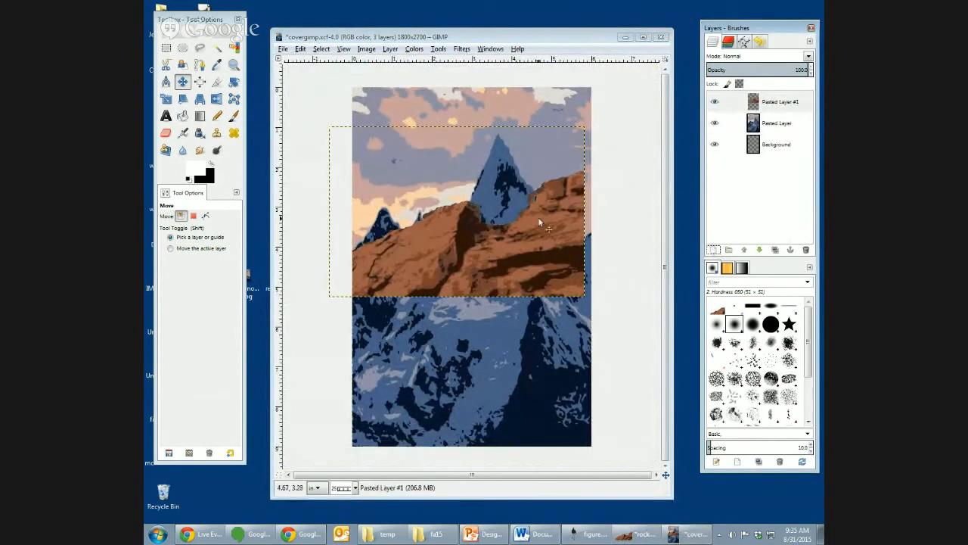
- Move the rock layer down to the cover's lower edge, flip it horizontally, and shift it slightly right to fill the width
left_click_drag(516, 241, 529, 393)
right_click(529, 397)
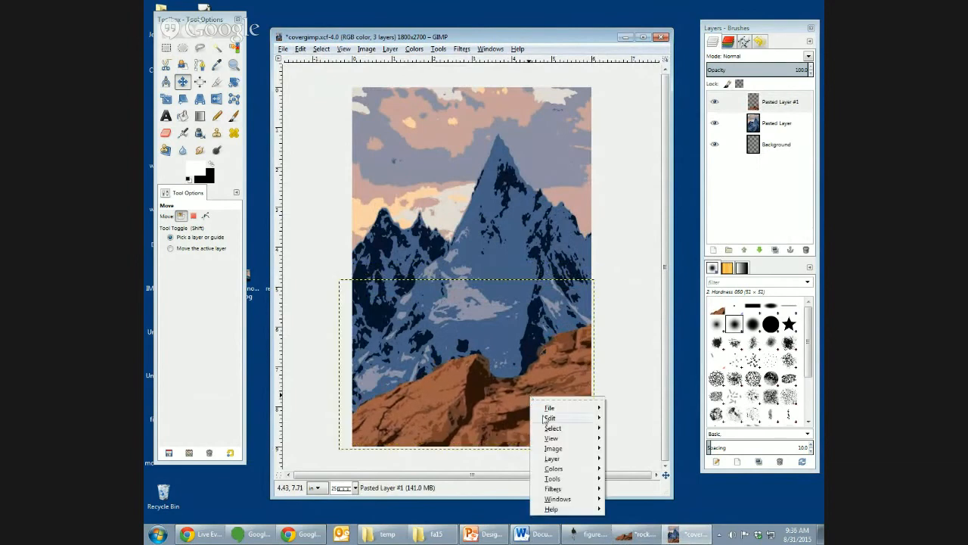
mouse_move(560, 462)
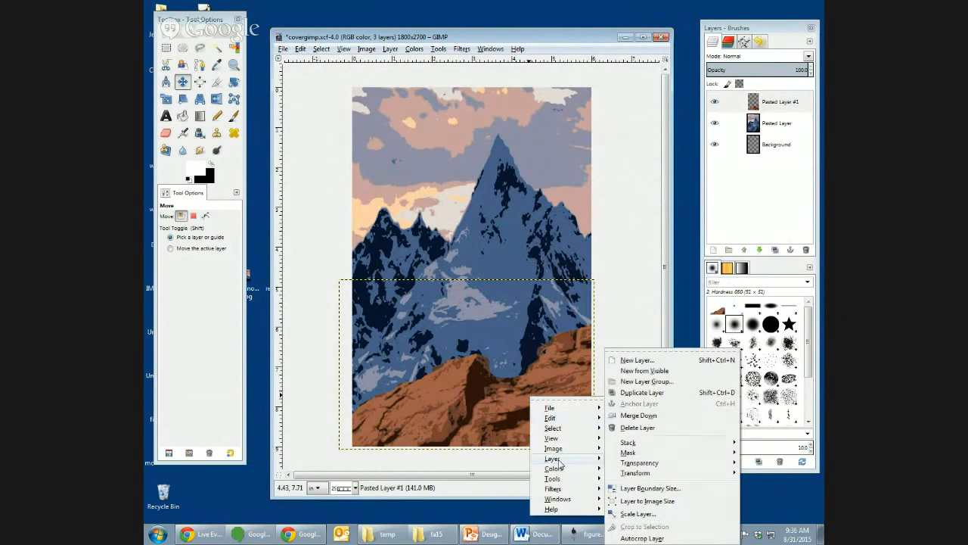
mouse_move(640, 472)
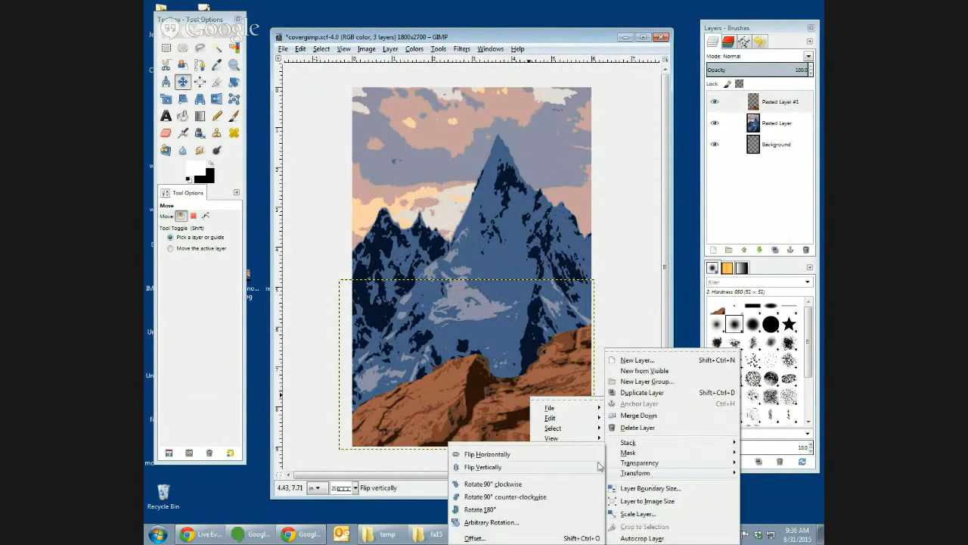
left_click(549, 455)
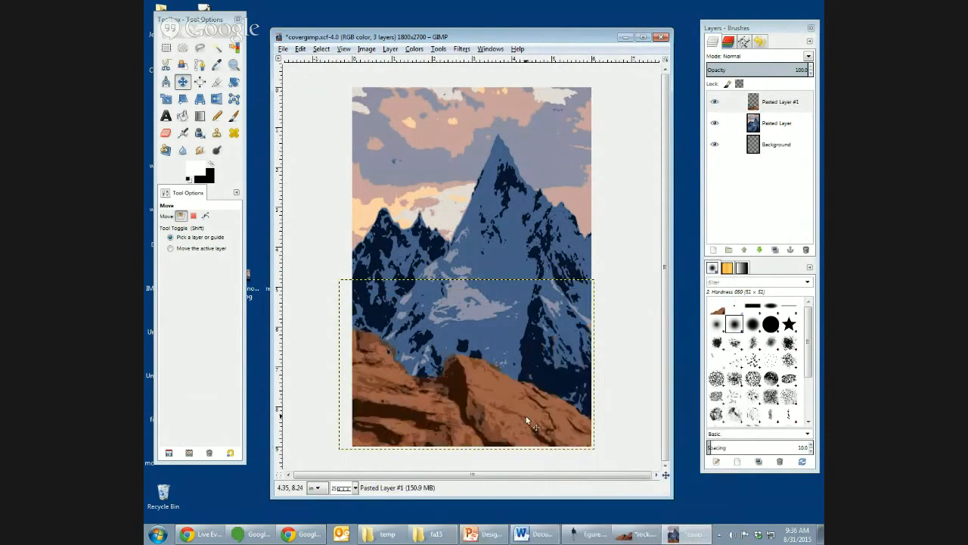
left_click_drag(528, 420, 532, 423)
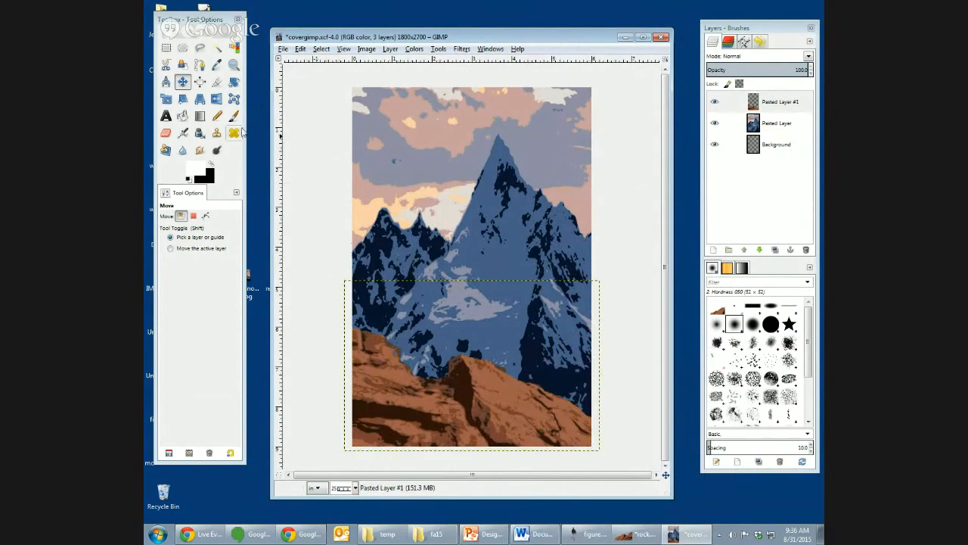
- Sample the rock's light brown, paint over the small blue hole near the rock's left edge with the Pencil, and save the cover
left_click(217, 64)
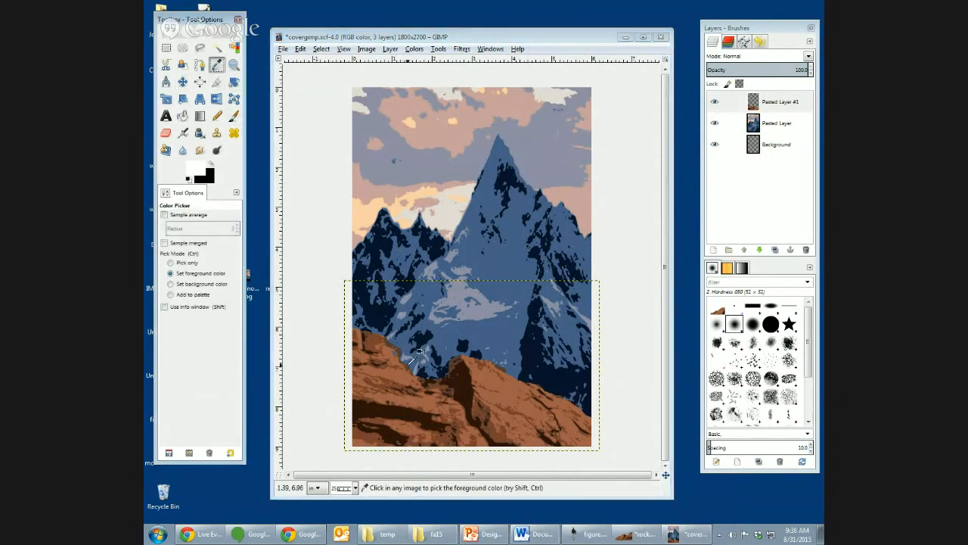
scroll(419, 352, "up", 2)
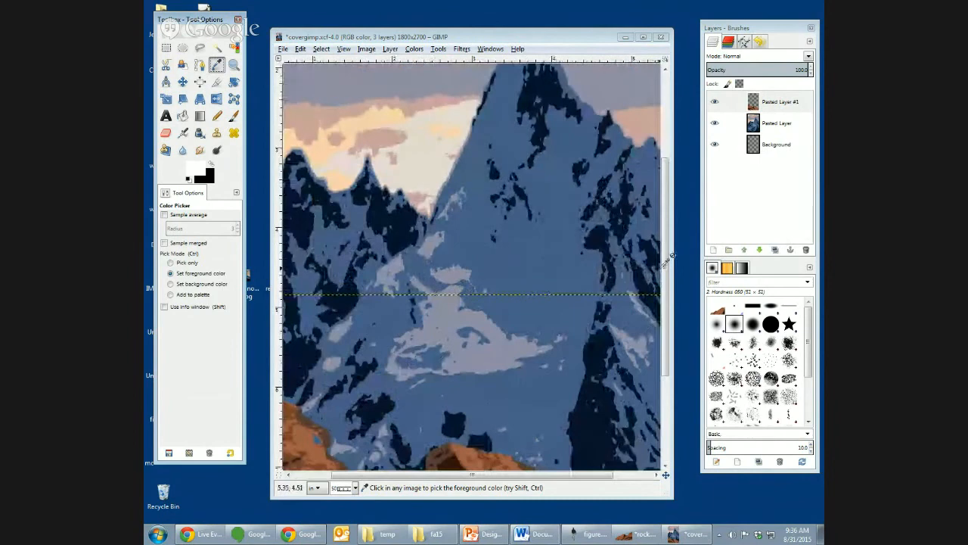
left_click(664, 299)
left_click_drag(664, 300, 664, 337)
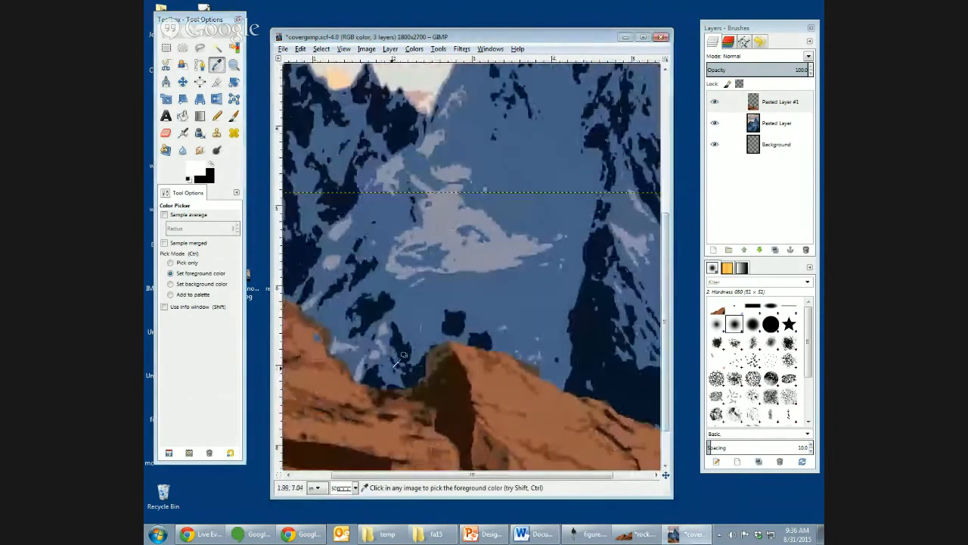
left_click(341, 374)
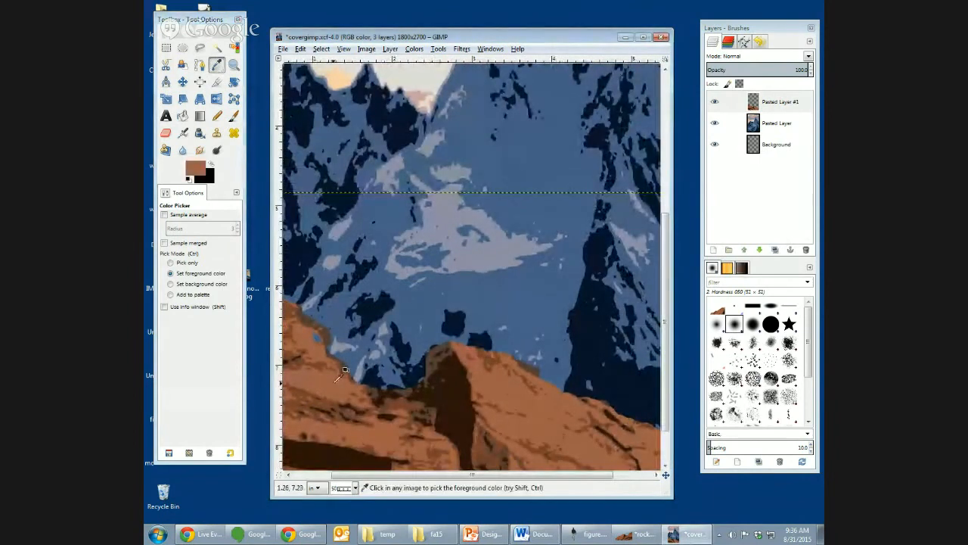
left_click(217, 115)
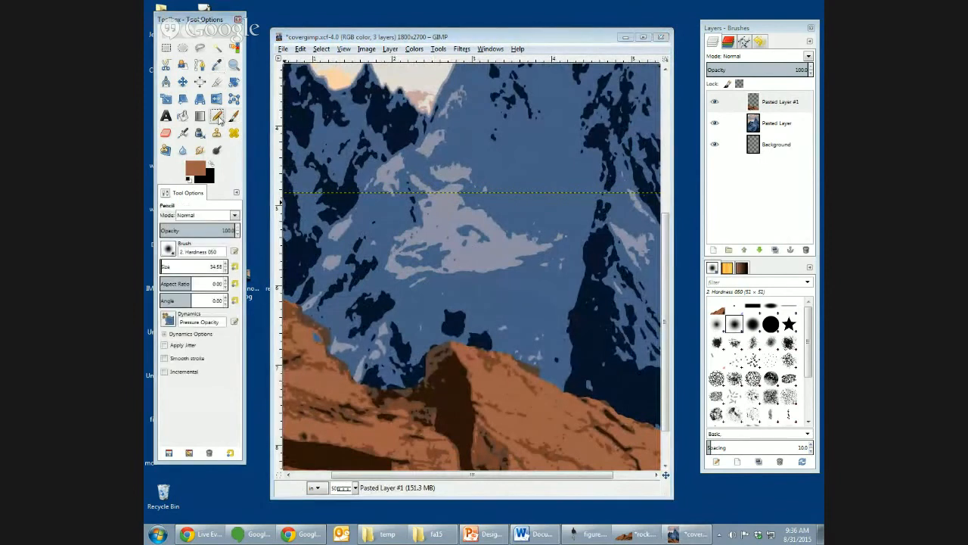
left_click(310, 336)
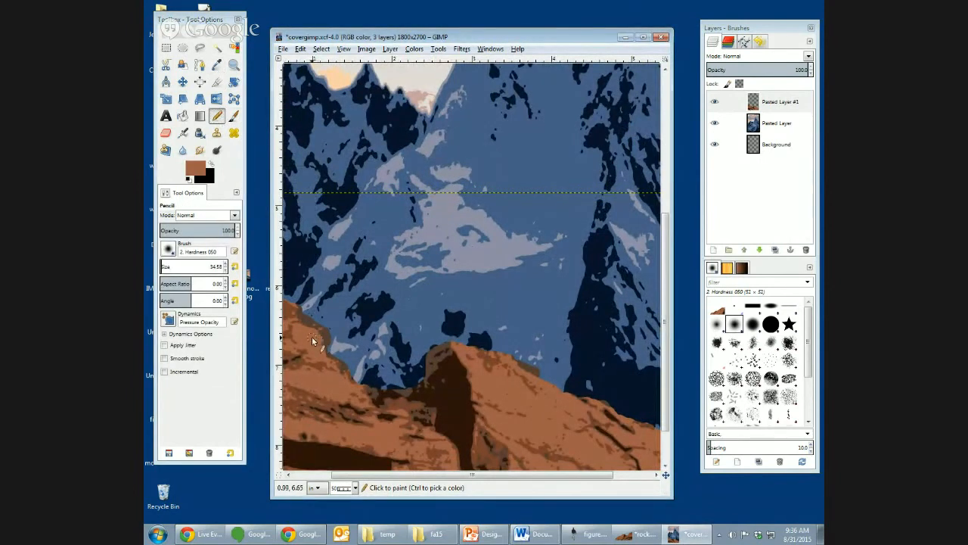
left_click(319, 340)
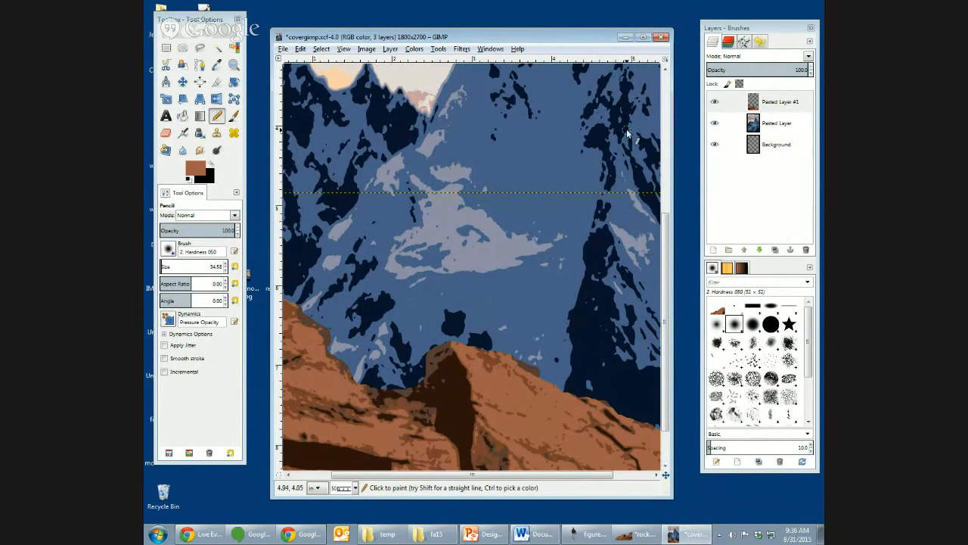
key("minus")
scroll(628, 133, "down", 1, "ctrl")
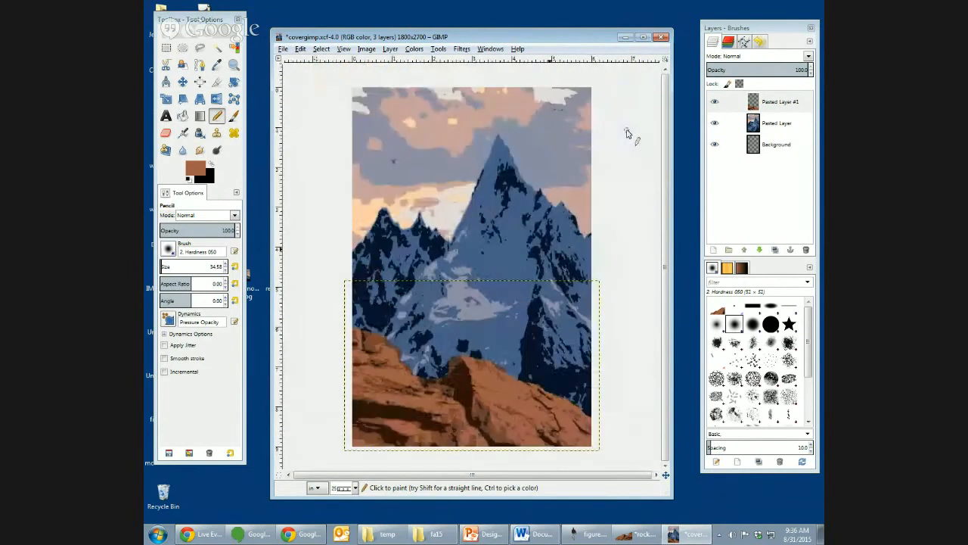
key("ctrl+s")
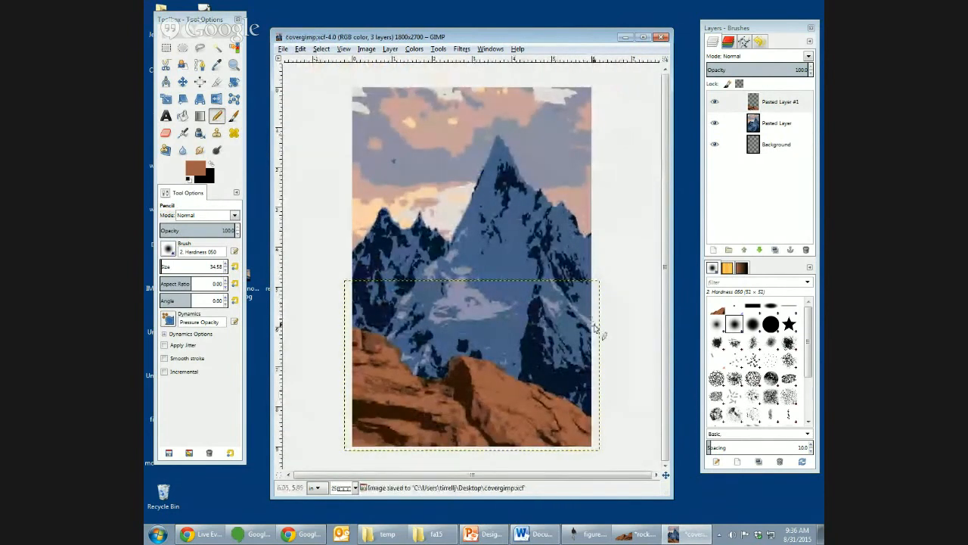
- Copy the cut-out walking man from figure.xcf and paste him into the cover as a new layer above the rock
key("alt+Tab")
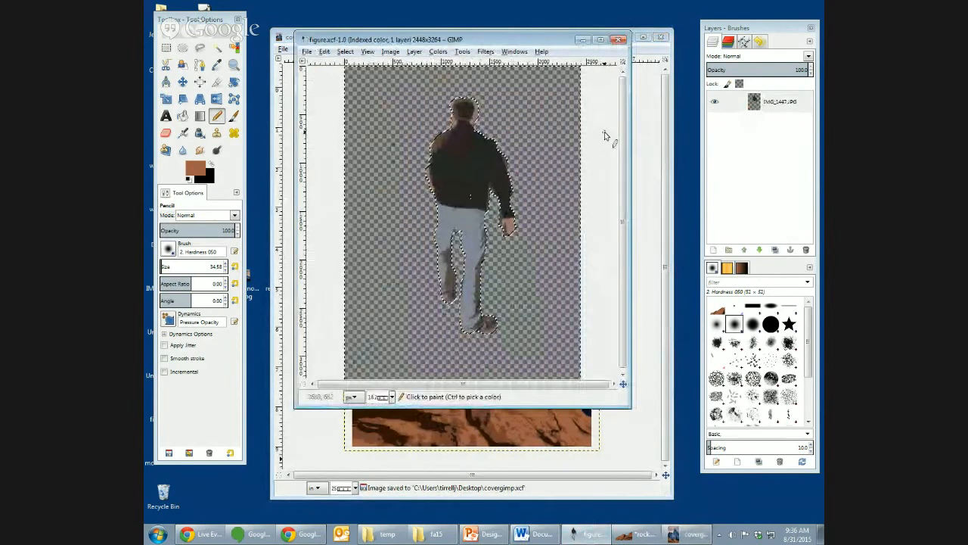
key("ctrl+shift+a")
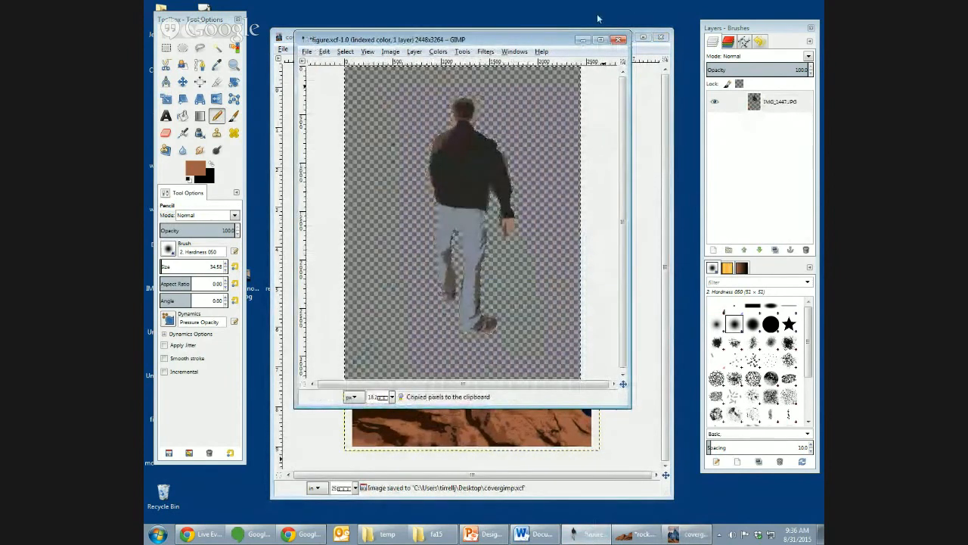
key("alt+Tab")
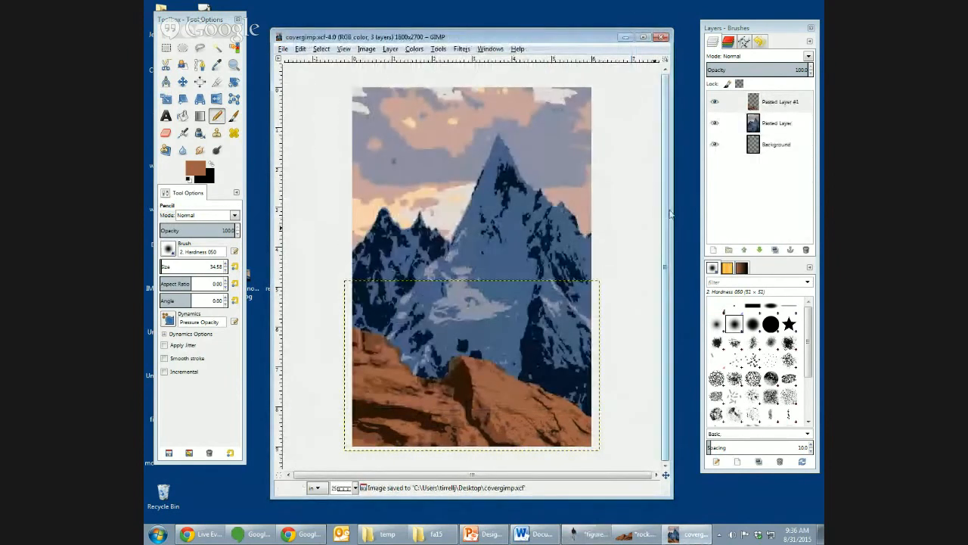
key("ctrl+v")
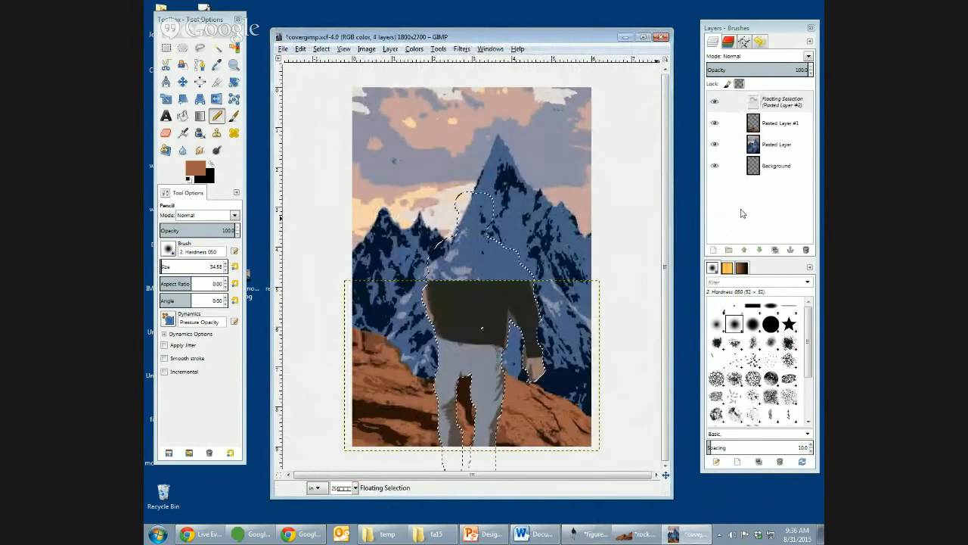
left_click(711, 250)
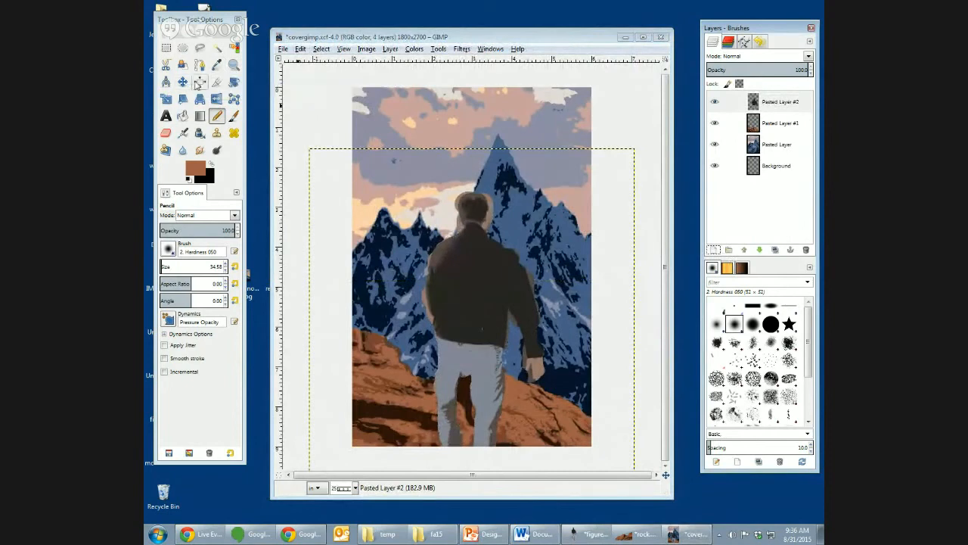
- Move the figure layer up over the rock, flip it horizontally, and shift it slightly right and down so the front foot meets the rock
left_click(182, 82)
left_click_drag(426, 322, 461, 247)
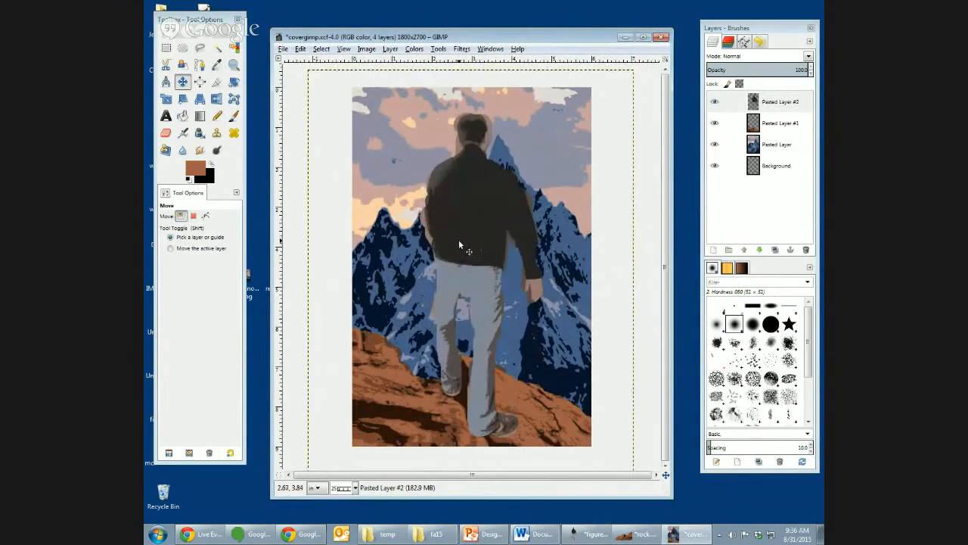
right_click(459, 245)
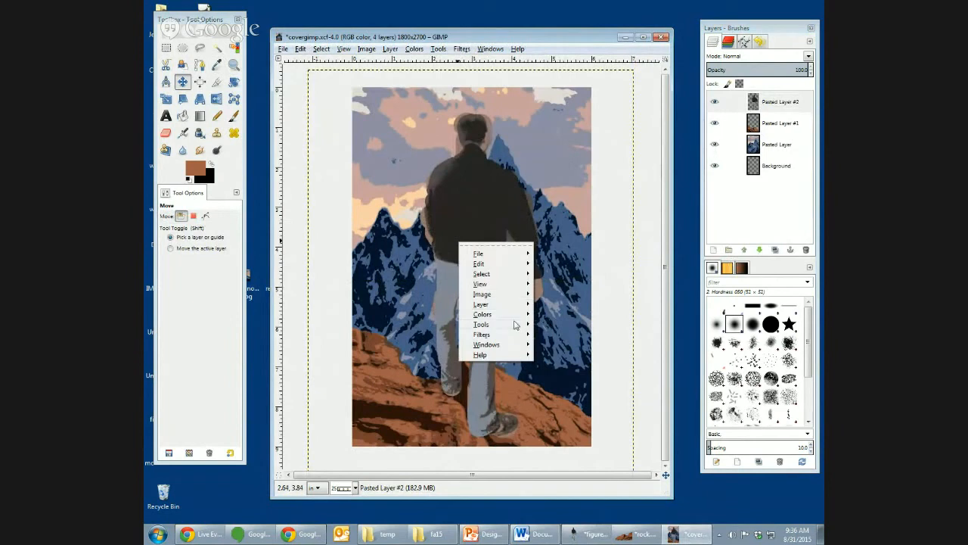
mouse_move(517, 307)
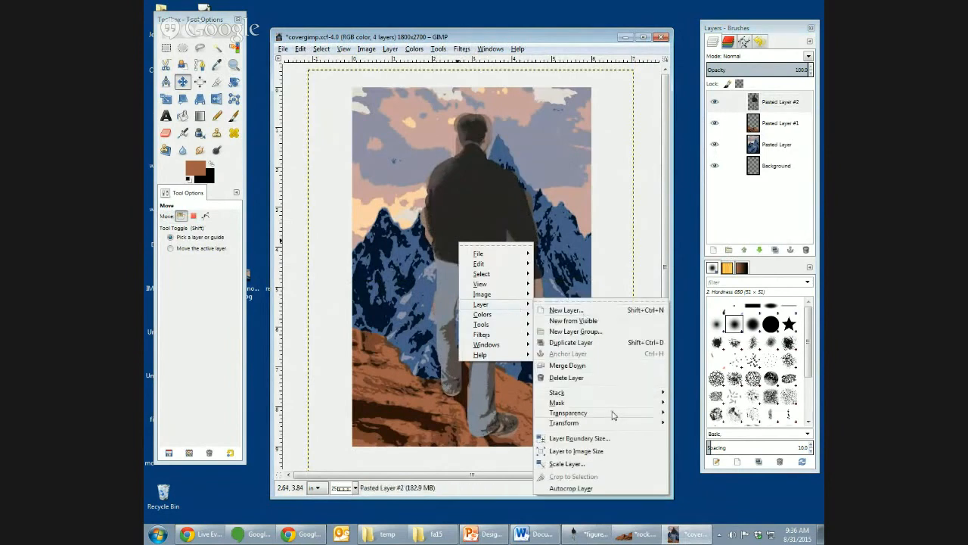
mouse_move(613, 415)
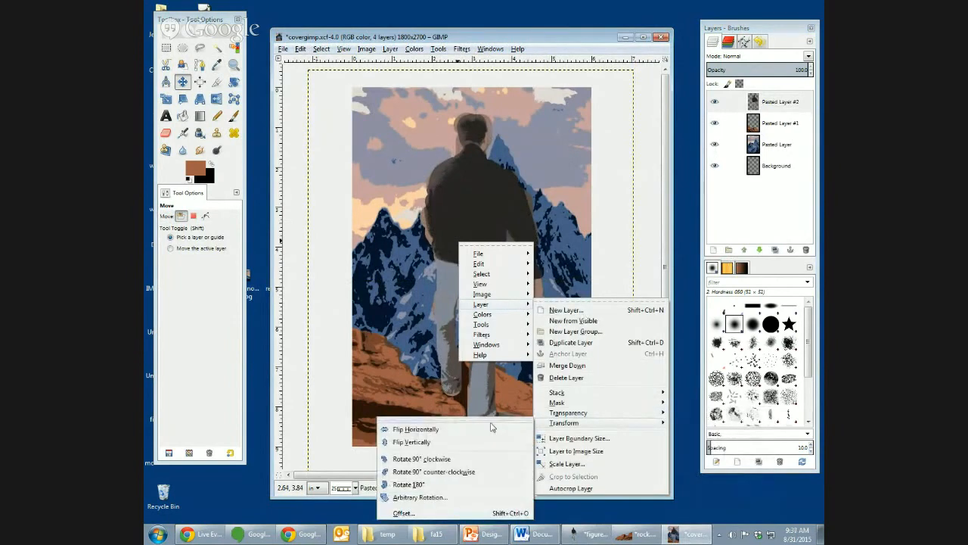
left_click(488, 430)
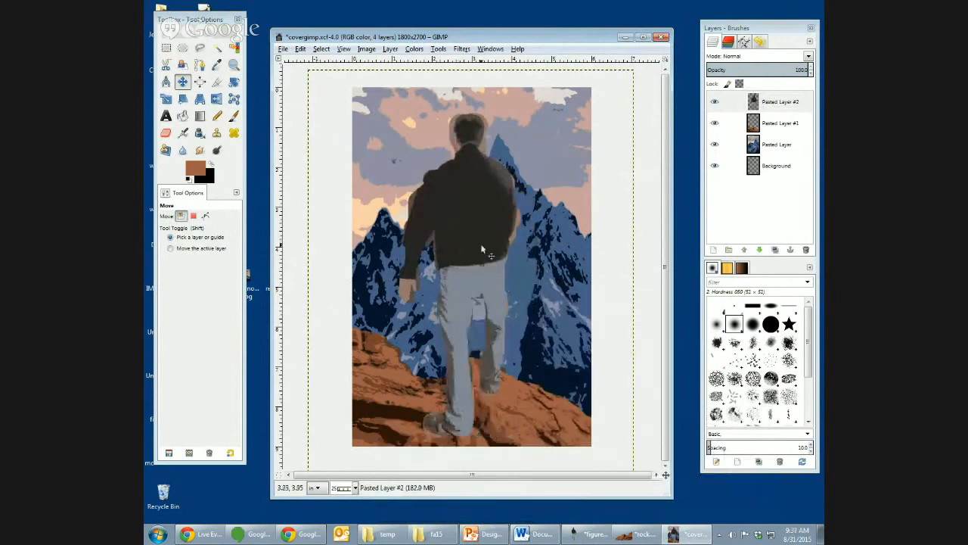
left_click_drag(482, 244, 501, 255)
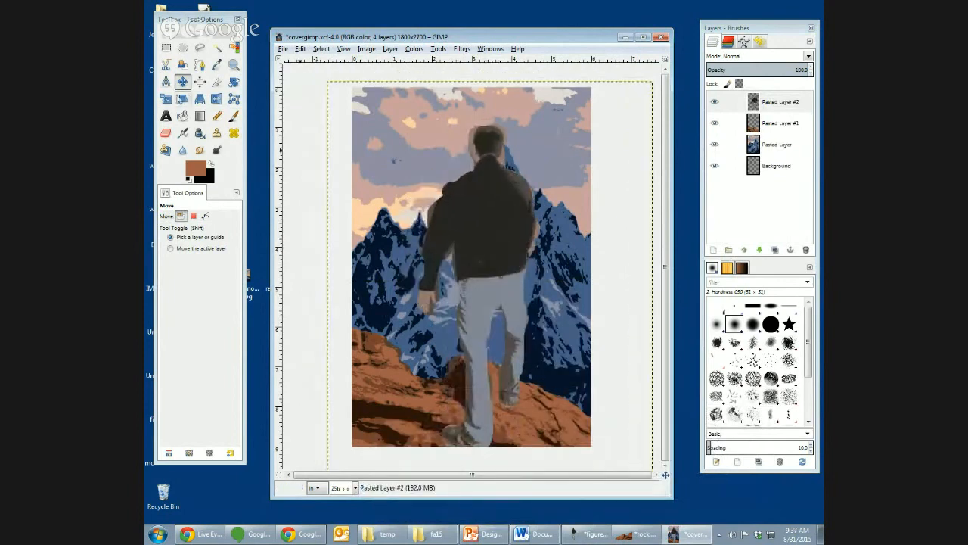
- Scale the figure layer down to roughly a quarter of its size, keeping its lower-right corner fixed
key("shift+t")
left_click(488, 214)
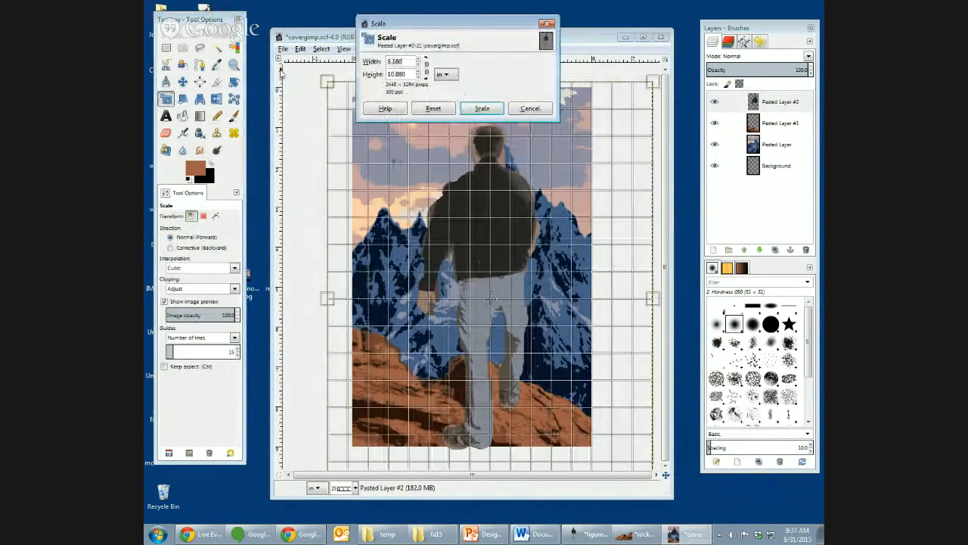
left_click_drag(335, 87, 578, 370)
key("Return")
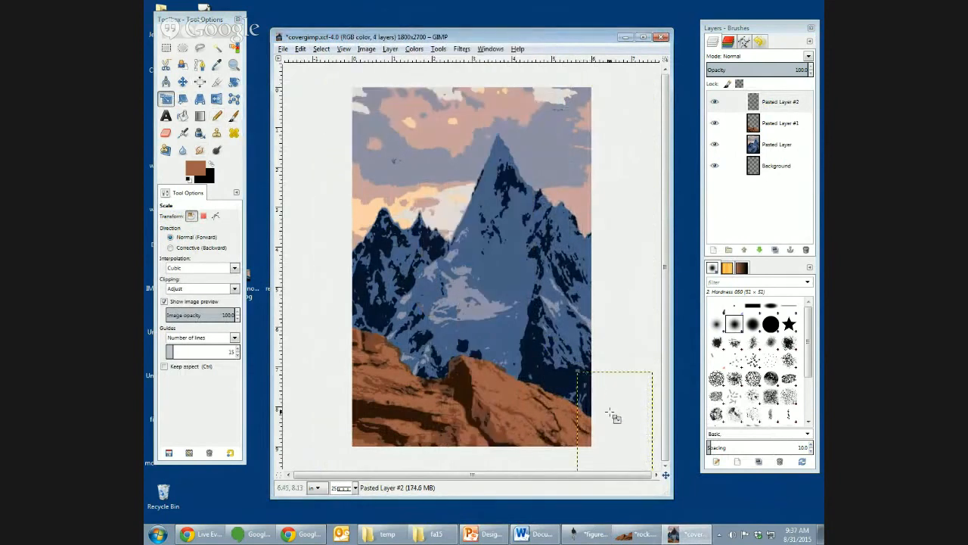
- Move the shrunken figure layer up and left so the man stands on the rock's right slope inside the cover
left_click(183, 81)
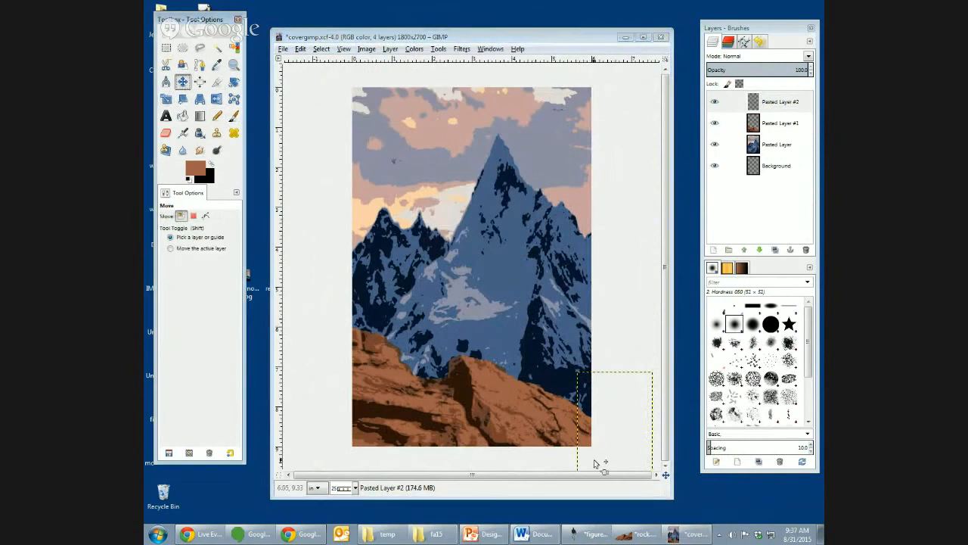
left_click_drag(606, 461, 527, 433)
left_click(780, 102)
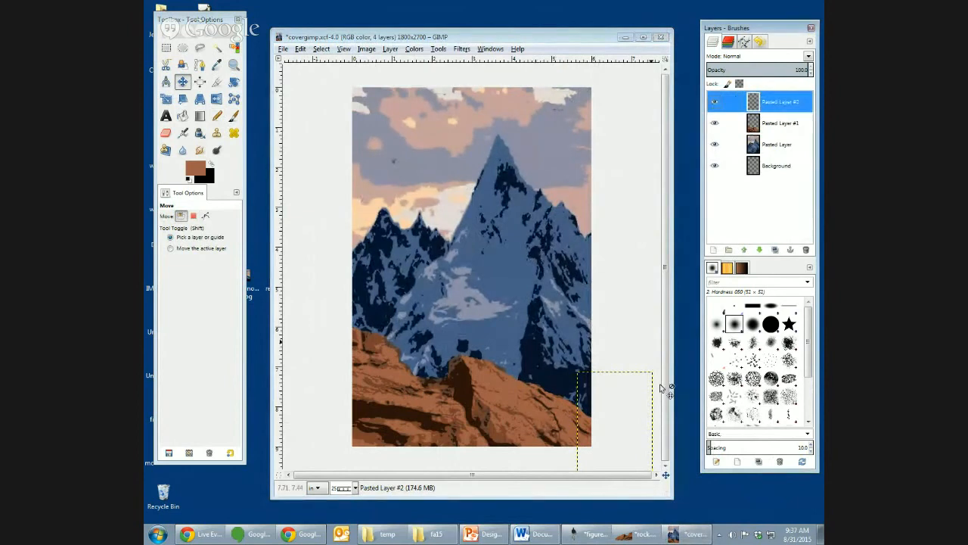
left_click_drag(630, 428, 568, 366)
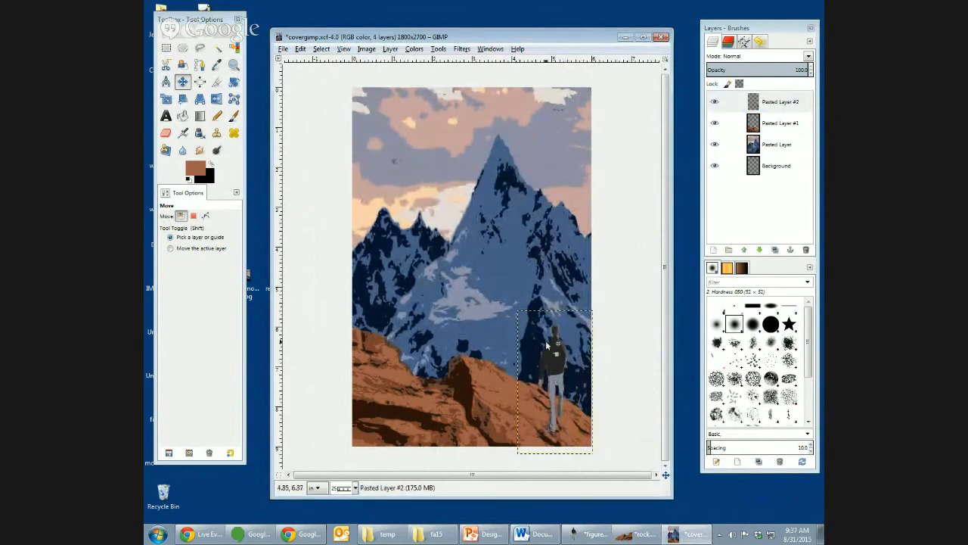
- Scale the figure layer down further to about 1.733 × 2.240 in and move it up and left along the rock's slope
left_click(166, 98)
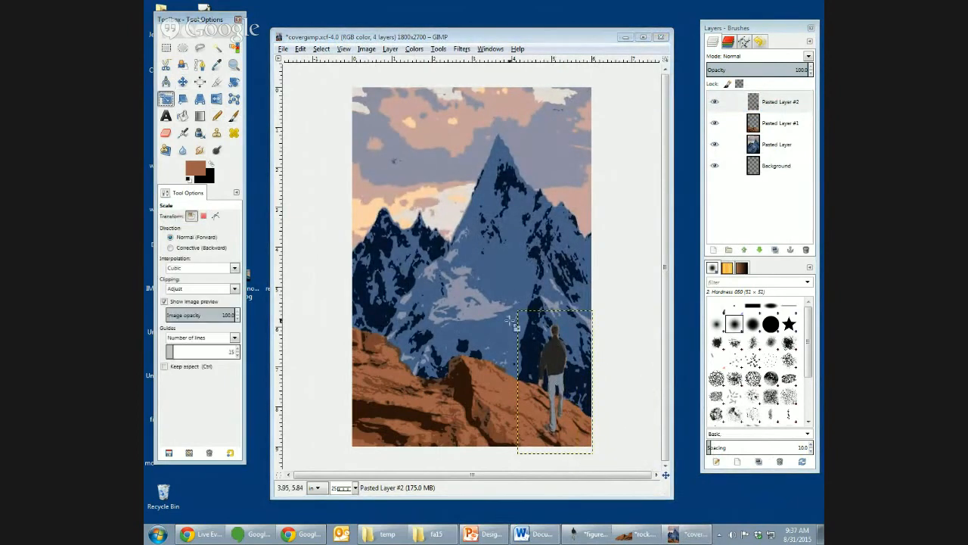
left_click(537, 352)
left_click_drag(519, 311, 528, 366)
key("Return")
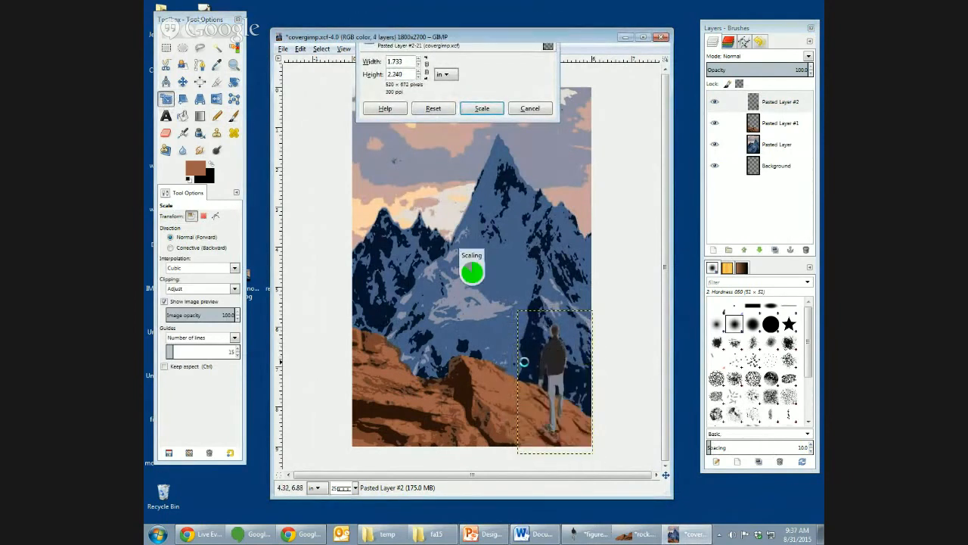
left_click(183, 81)
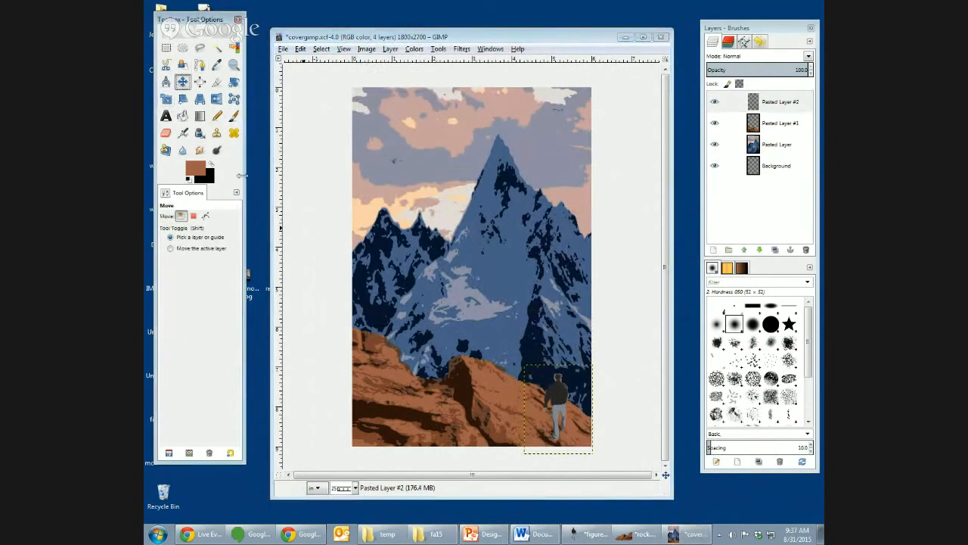
left_click_drag(562, 402, 529, 390)
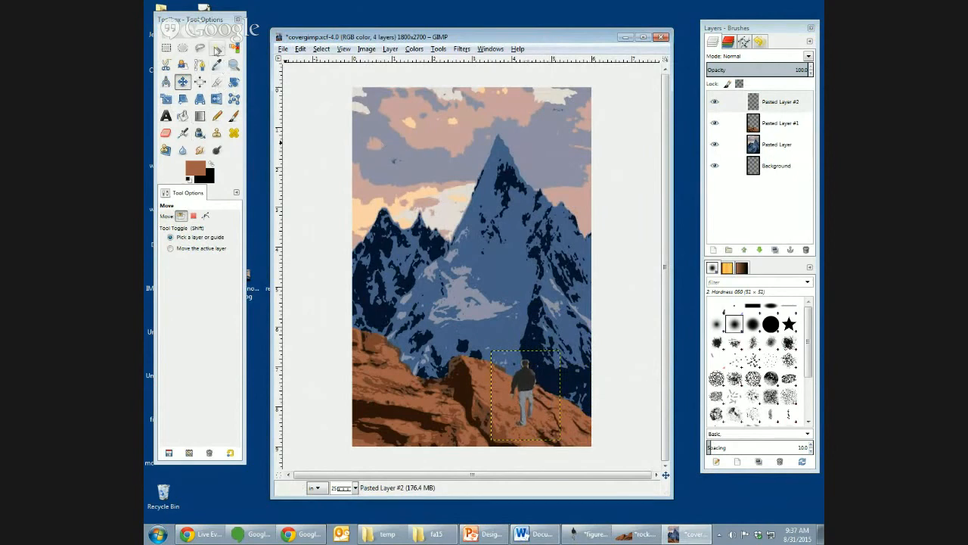
- Select the man's whole silhouette on the figure layer with Fuzzy Select at a threshold of 255
left_click(218, 50)
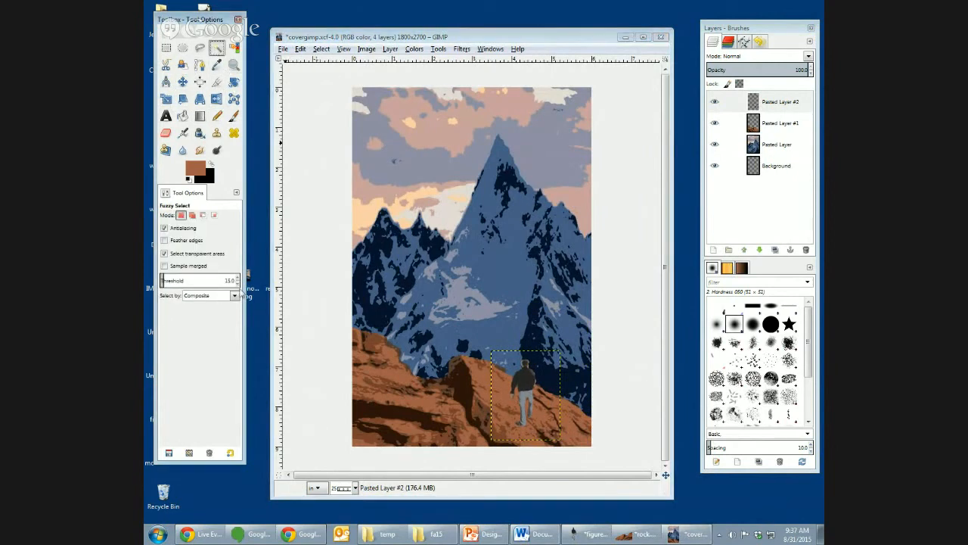
left_click_drag(171, 279, 268, 283)
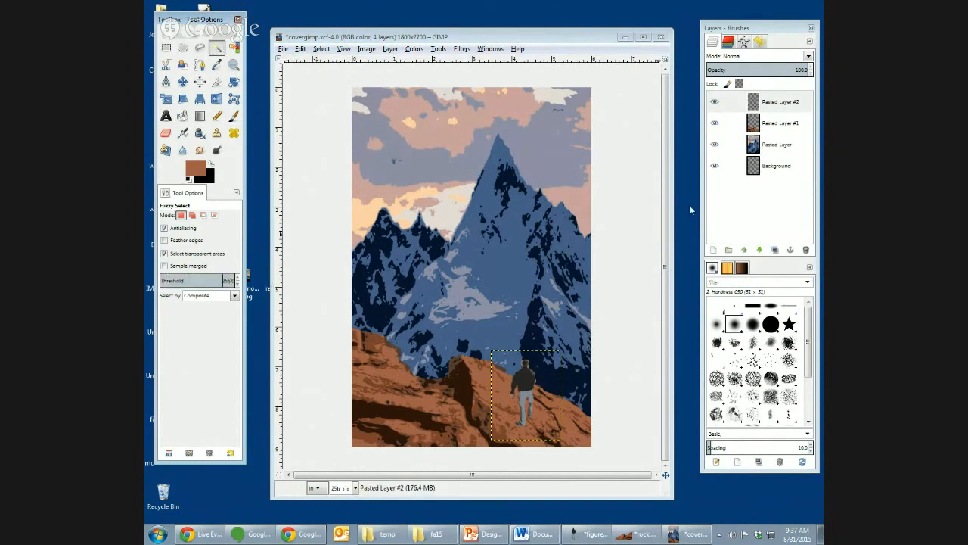
left_click(522, 385)
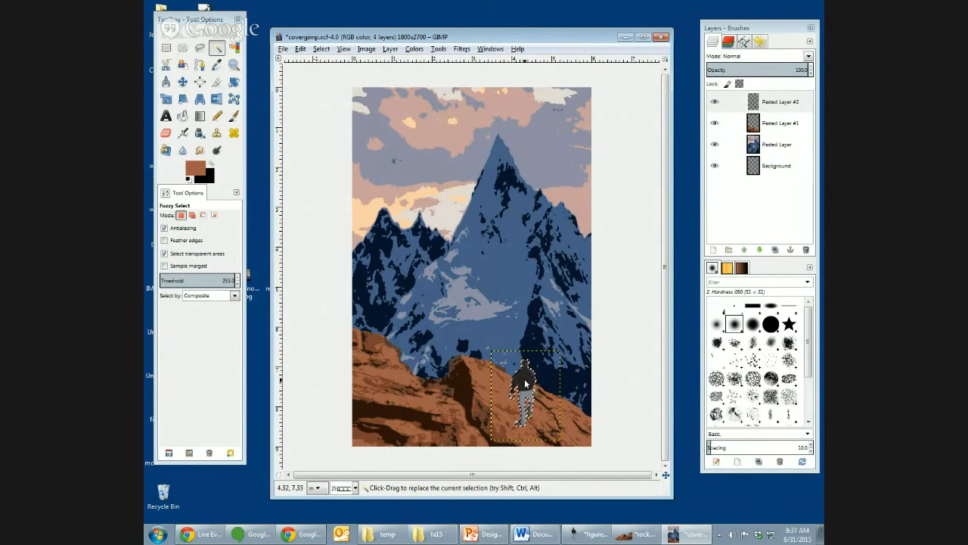
- Create a transparent 1800 × 2700 px layer, fill the silhouette selection on it with black, and place the layer just below the figure
left_click(713, 250)
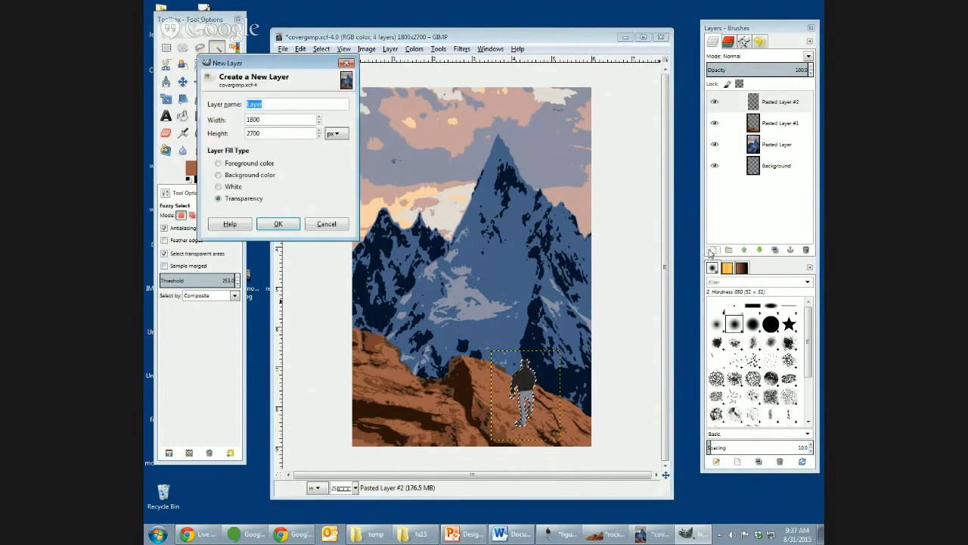
left_click(275, 224)
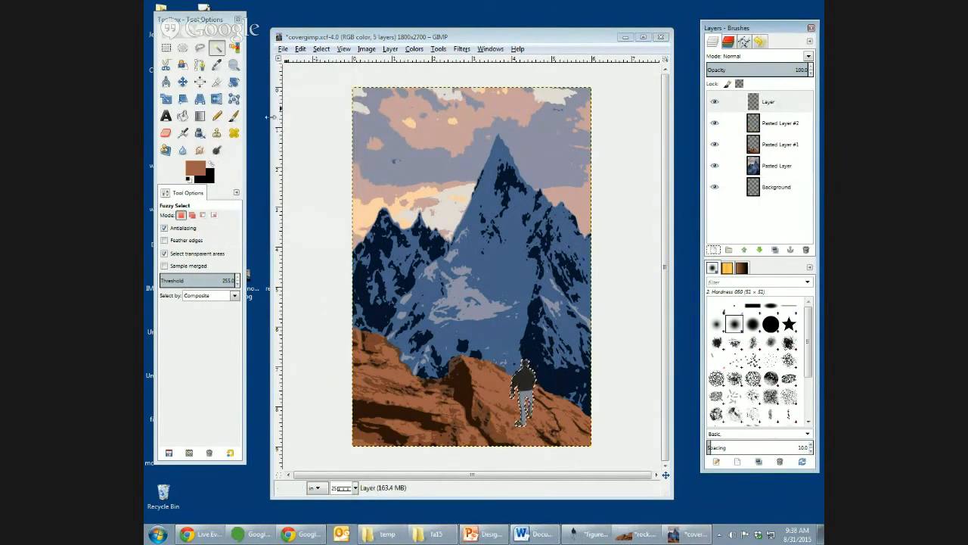
left_click(189, 178)
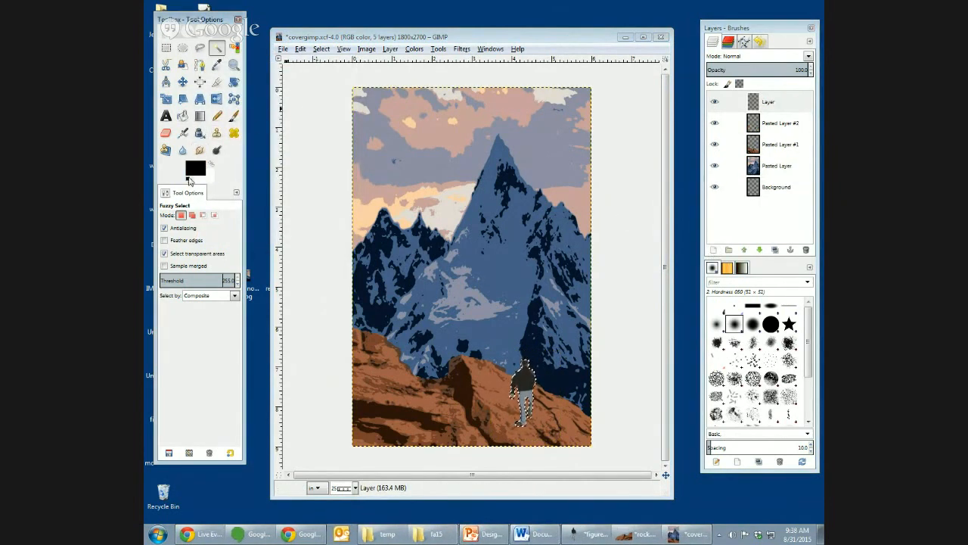
left_click(182, 115)
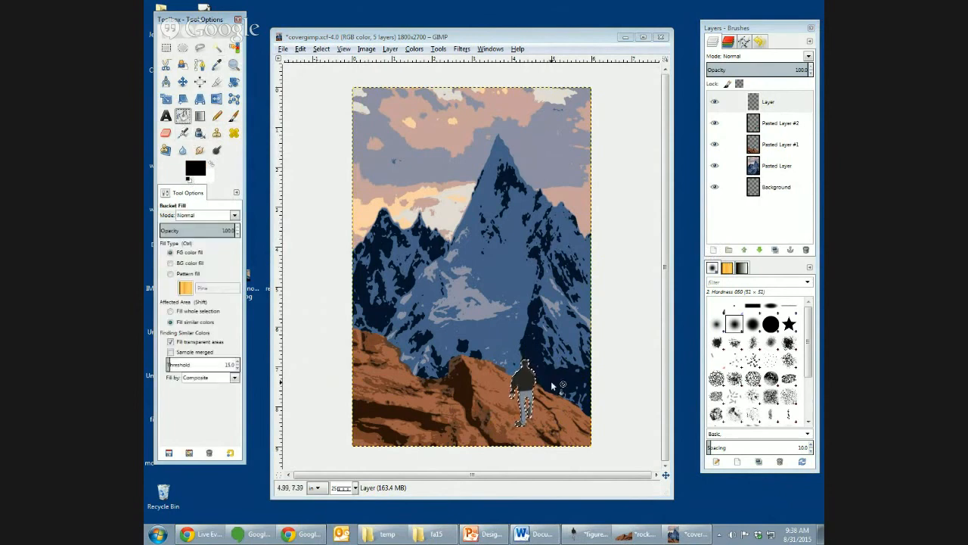
left_click(525, 377)
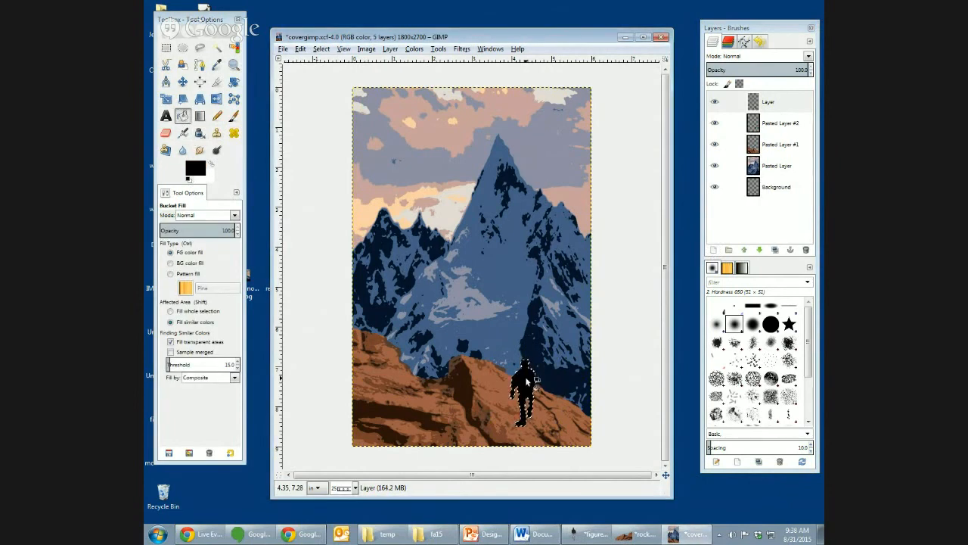
left_click_drag(787, 104, 775, 131)
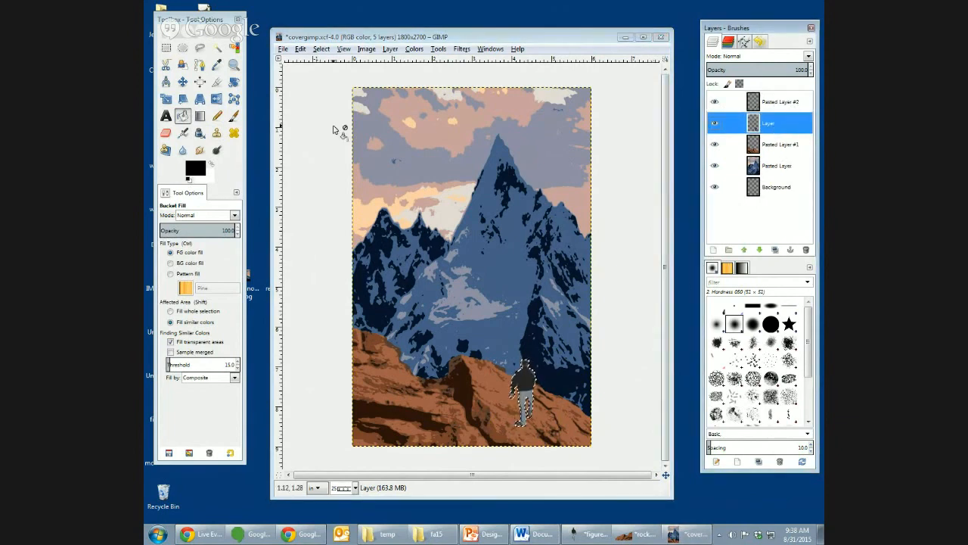
- Try to shift the black silhouette out from behind the figure by picking it on the canvas, and undo the move
left_click(182, 82)
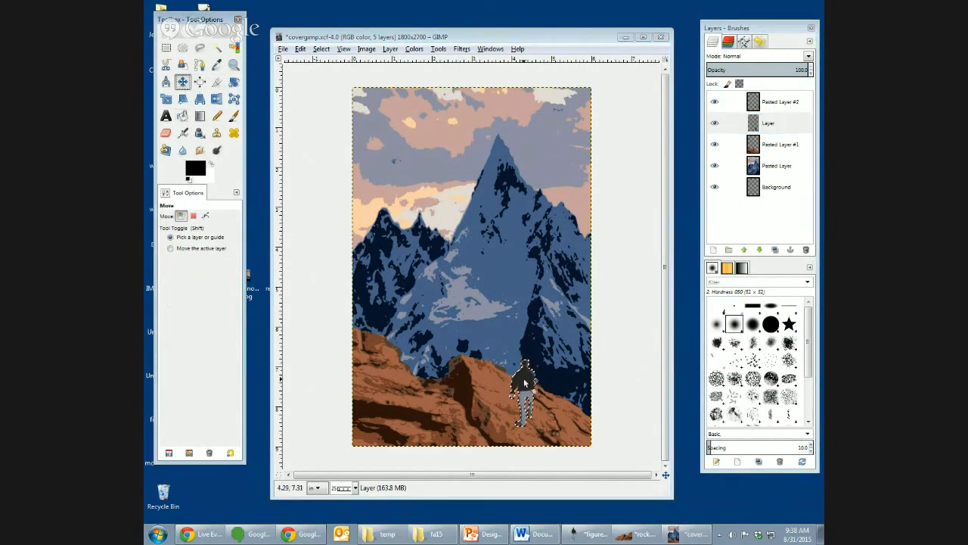
left_click_drag(524, 382, 509, 377)
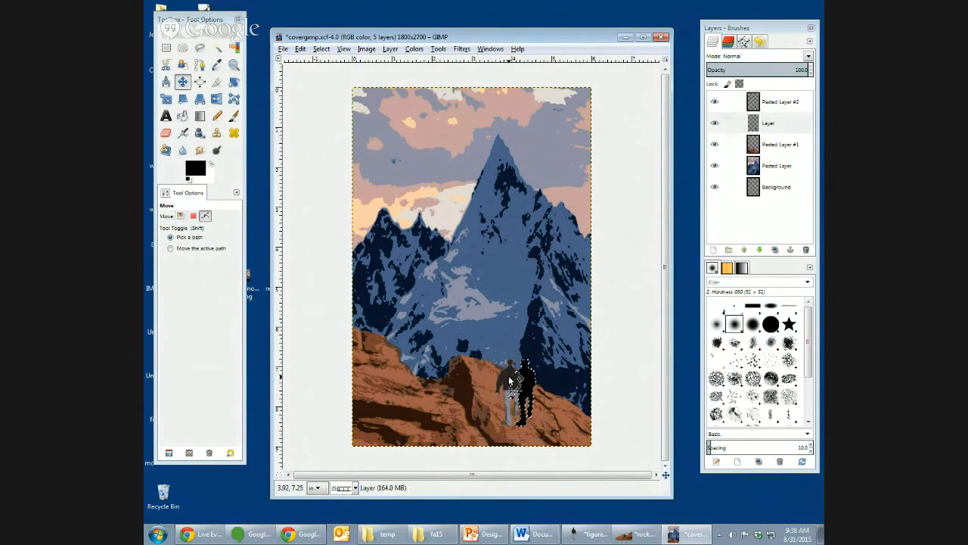
key("ctrl+z")
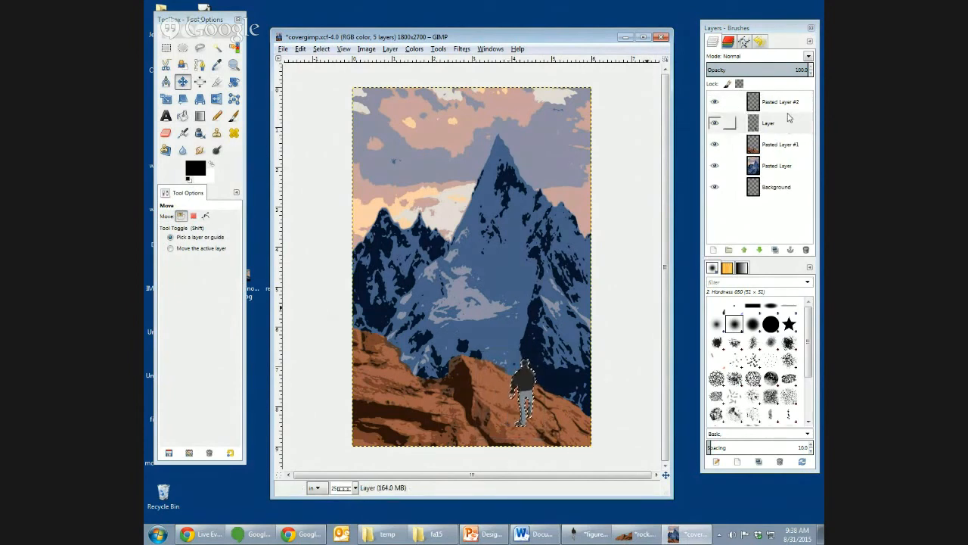
- Set the Move tool to move the active layer and shift the black silhouette layer slightly left of the figure
left_click(787, 121)
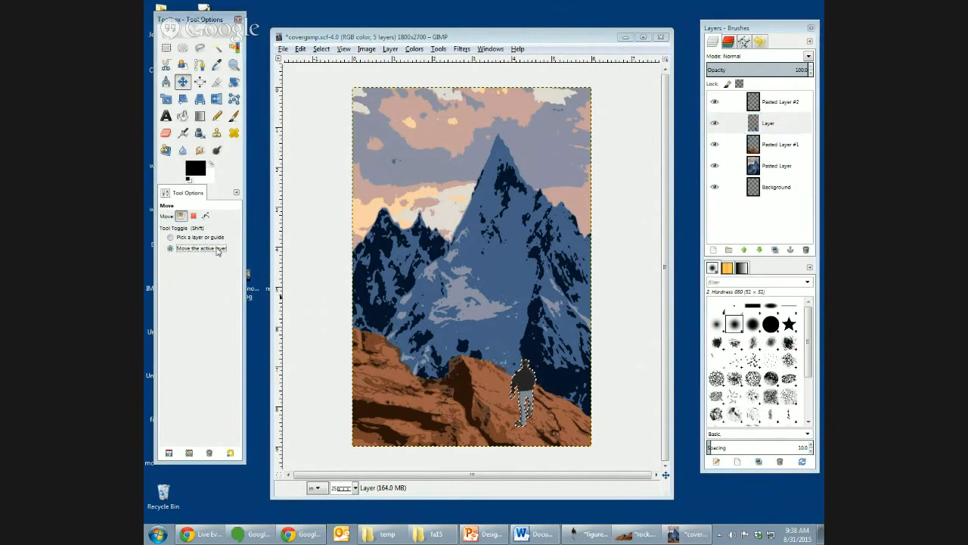
mouse_move(526, 399)
left_mouse_down()
mouse_move(513, 406)
mouse_move(520, 399)
left_mouse_up()
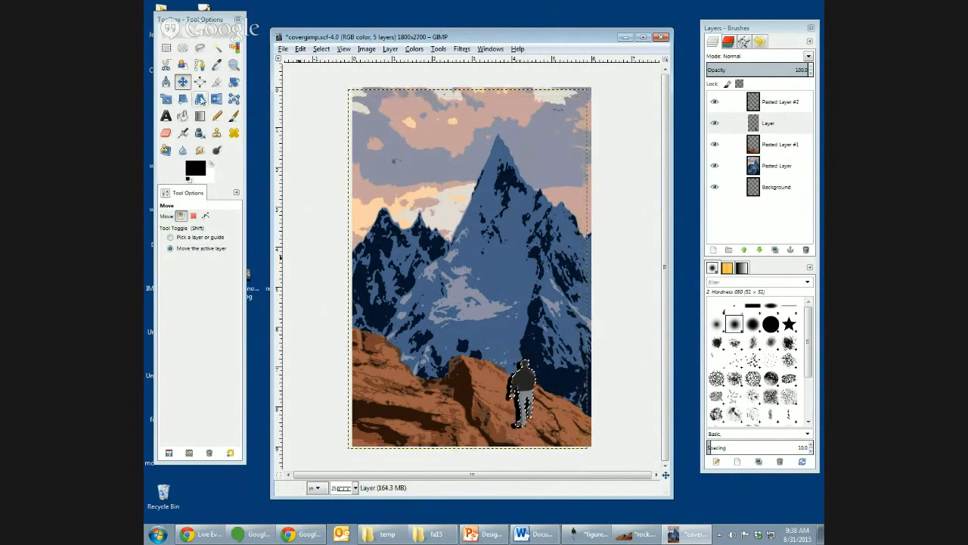
- Apply a Perspective transform to the selected black silhouette, pulling its upper-left corner down by a small amount
left_click(200, 100)
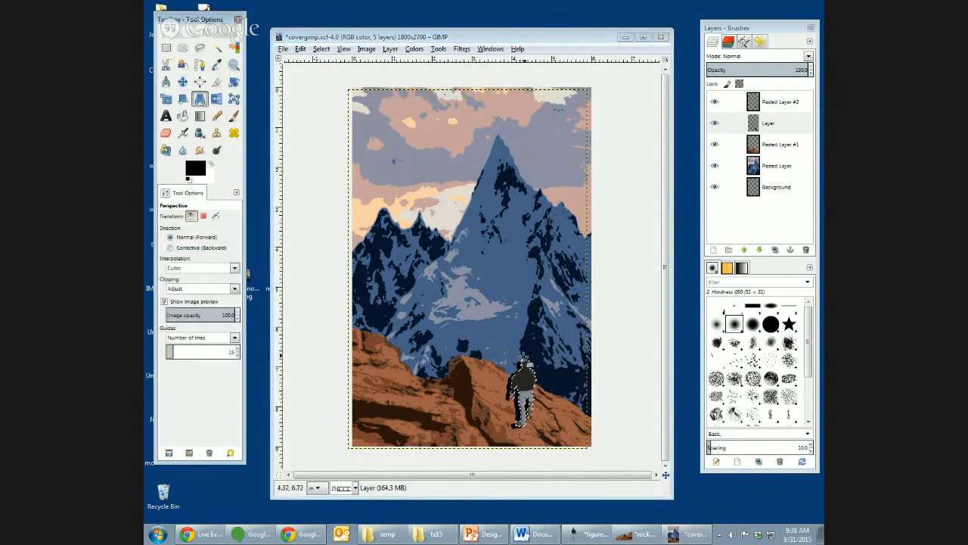
left_click(516, 349)
left_click_drag(515, 349, 510, 369)
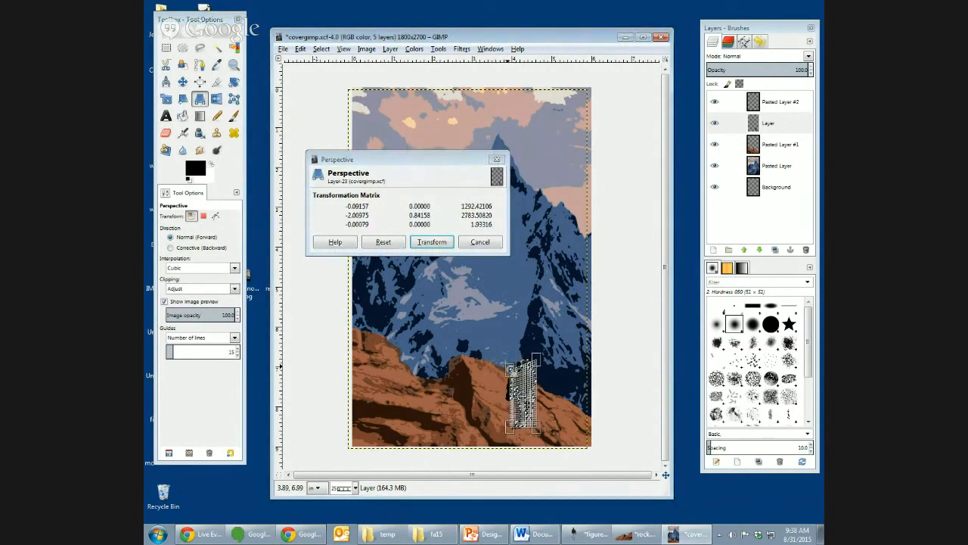
left_click(431, 241)
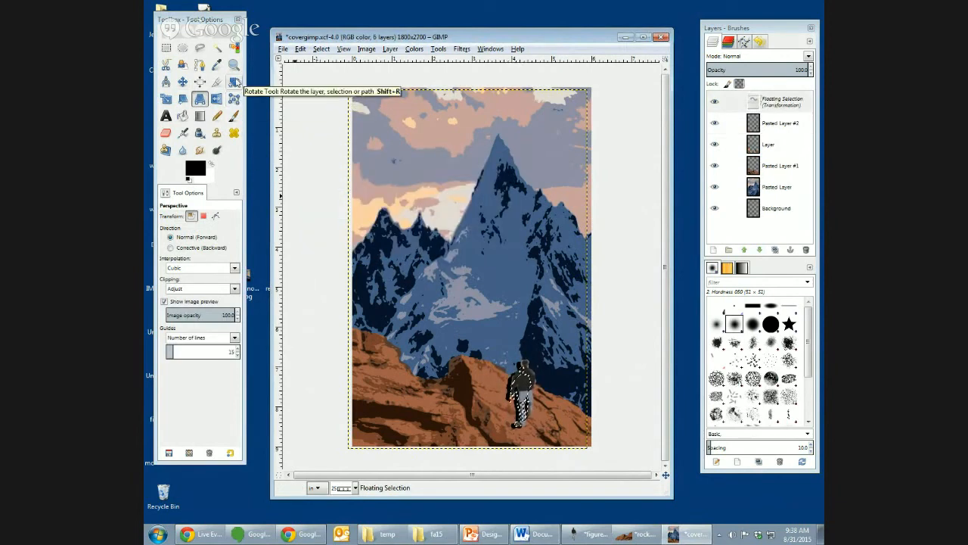
- Try to rotate the floating black silhouette by -30 degrees
left_click(234, 82)
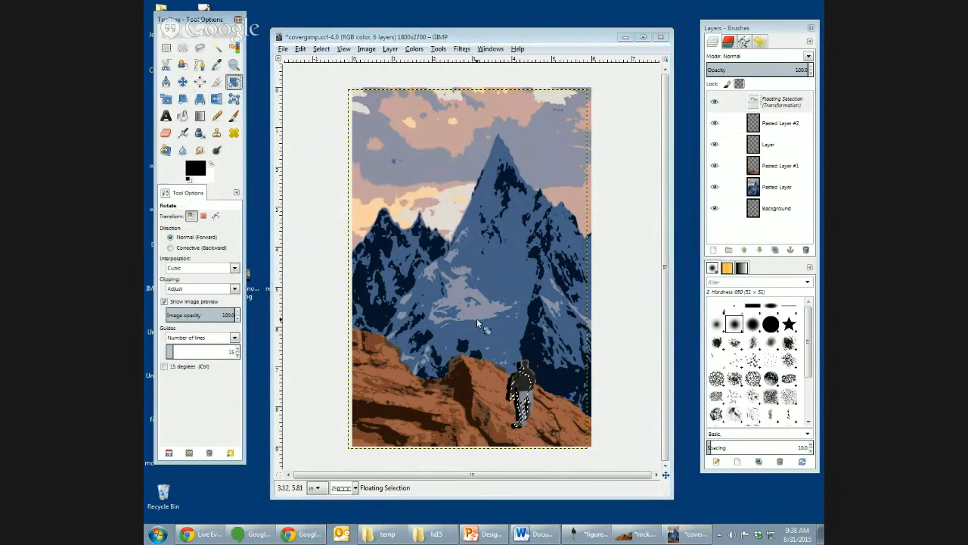
left_click(520, 386)
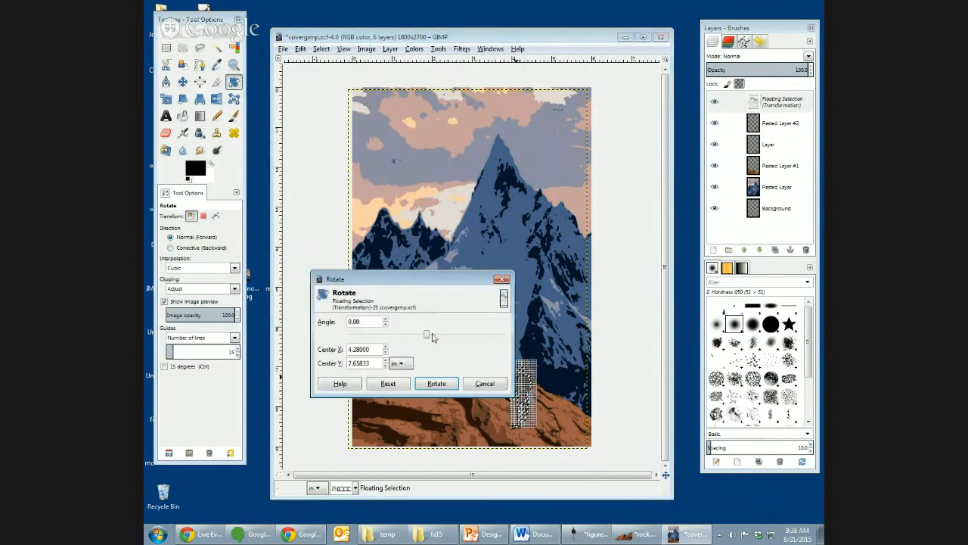
mouse_move(428, 335)
left_mouse_down()
mouse_move(503, 335)
mouse_move(420, 335)
left_mouse_up()
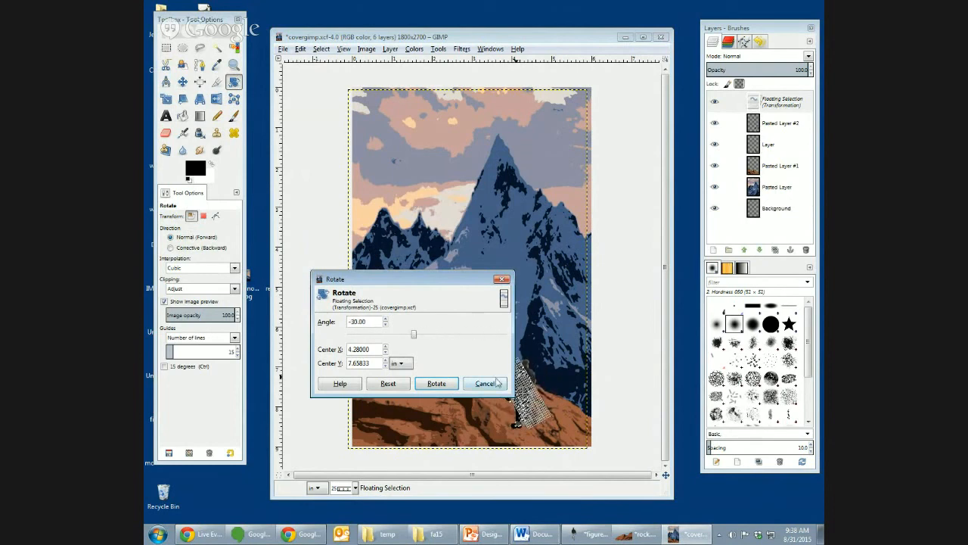
left_click(438, 384)
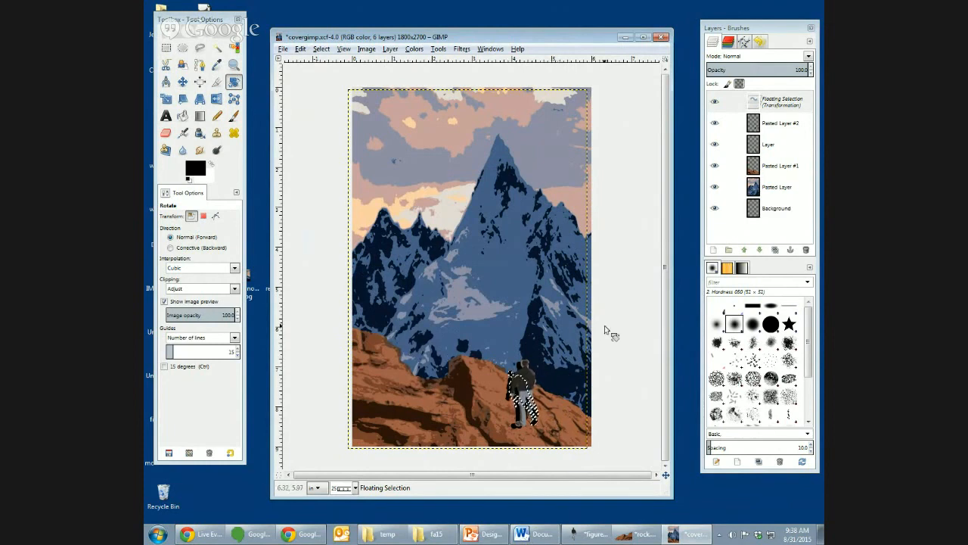
- Turn the floating transformed silhouette into its own layer
left_click(773, 149)
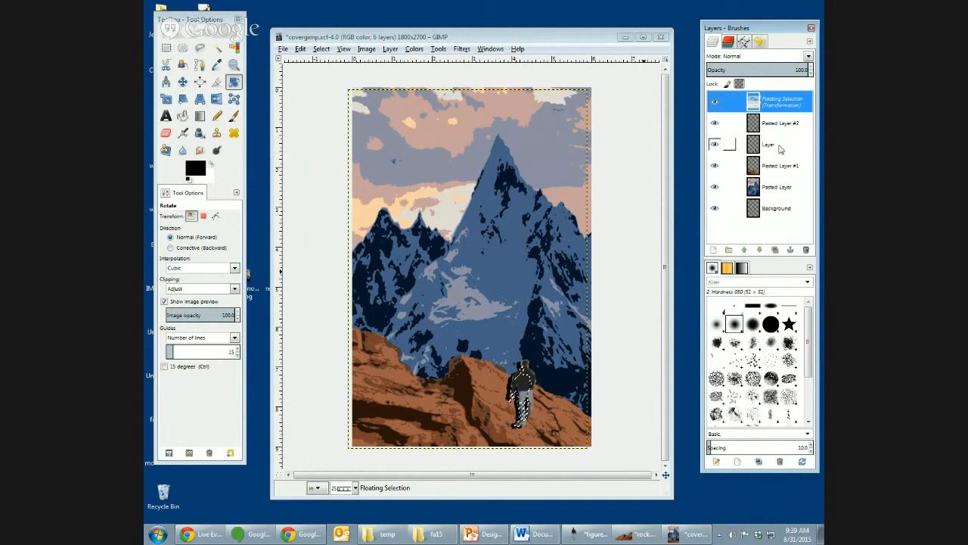
left_click(713, 250)
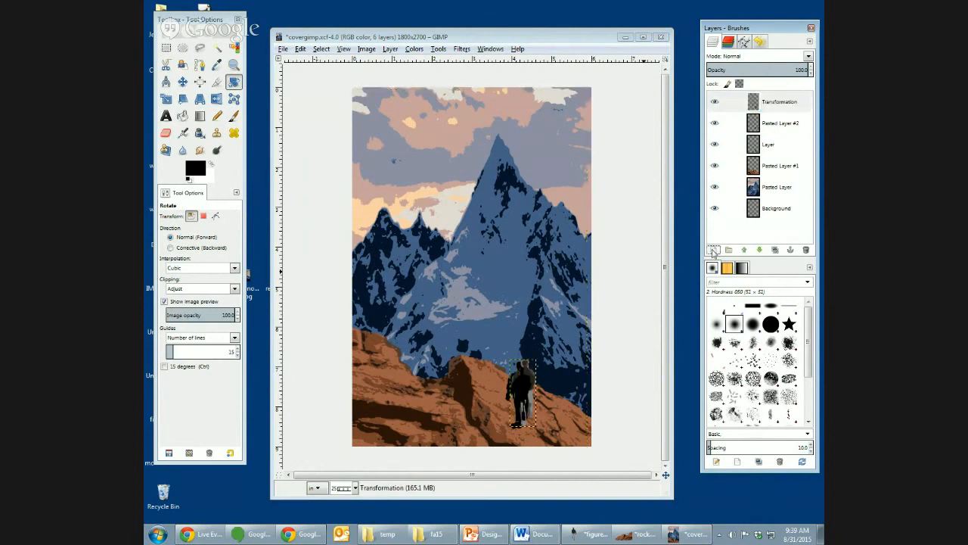
- Rotate the black shadow layer slightly counterclockwise and move it onto the rocks just left of the walking figure
left_click(785, 144)
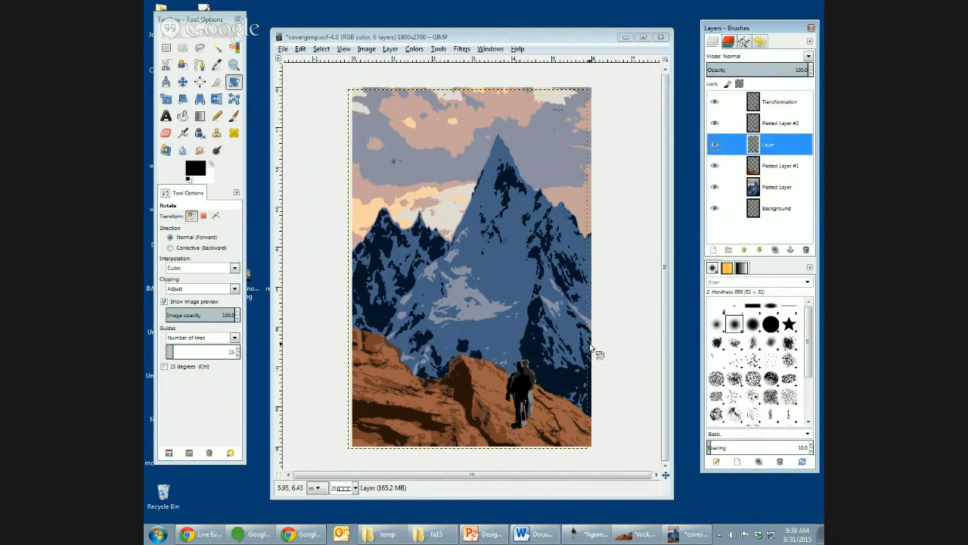
left_click(235, 83)
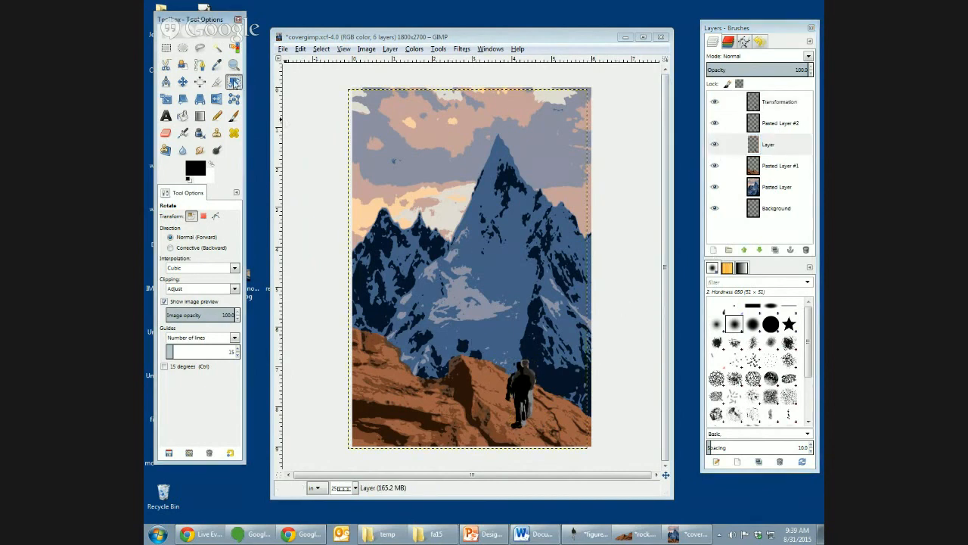
left_click(790, 150)
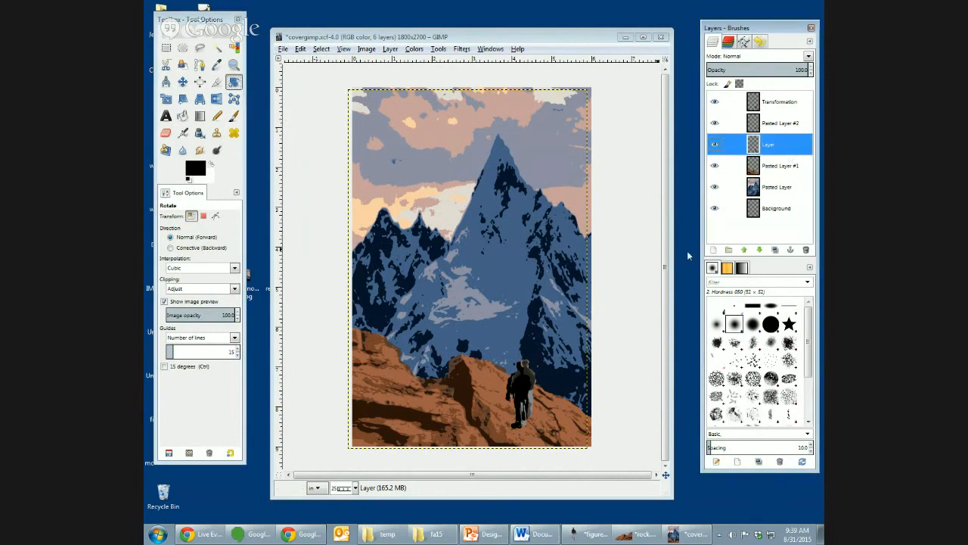
left_click(511, 388)
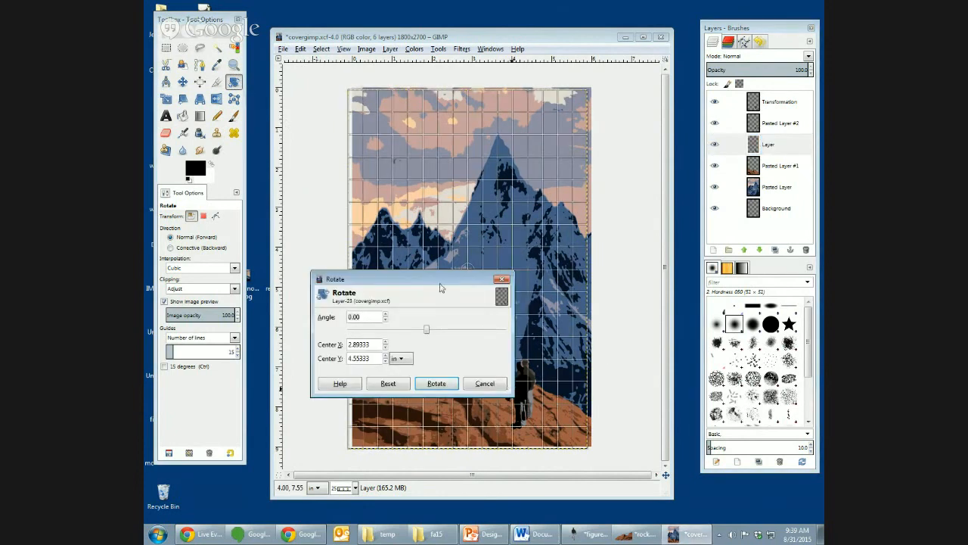
left_click_drag(426, 329, 418, 334)
left_click(437, 383)
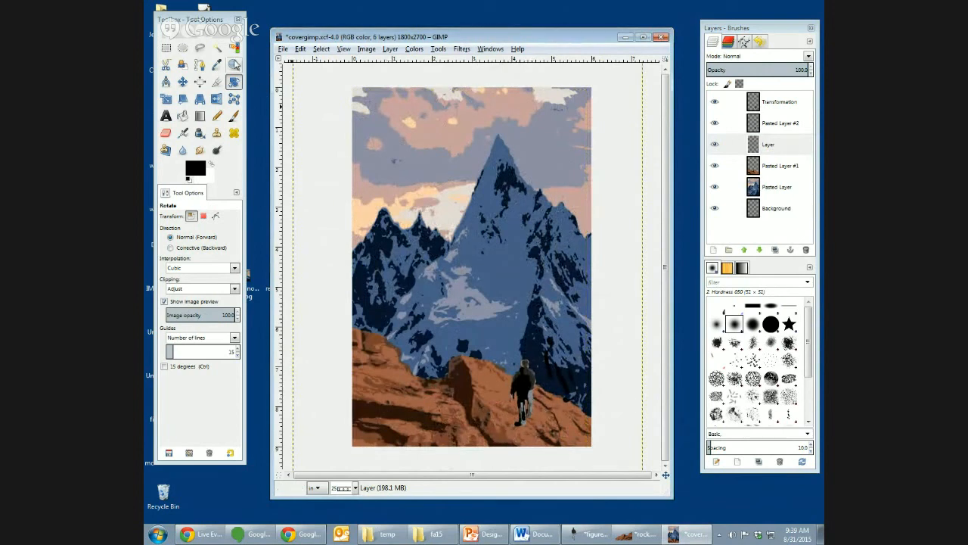
left_click(182, 81)
left_click_drag(528, 378, 493, 395)
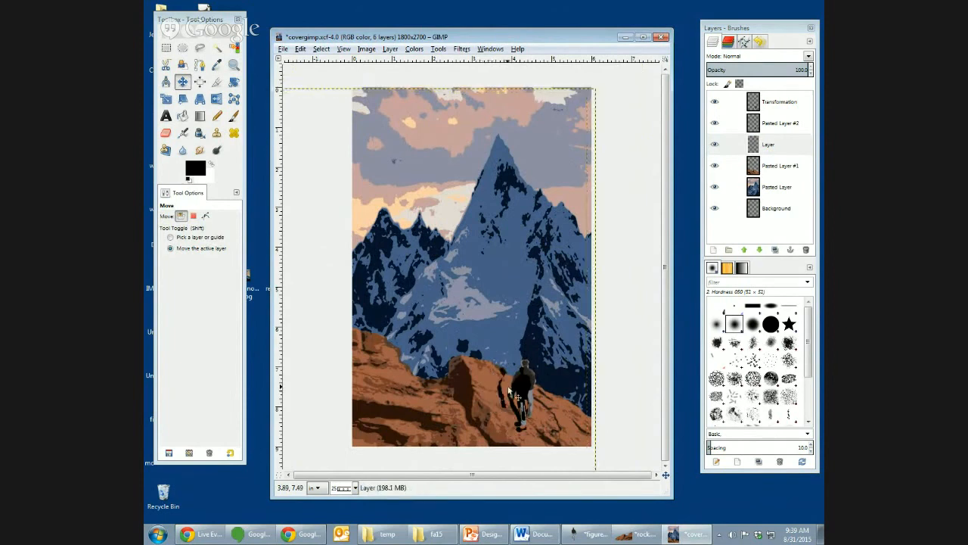
- Lower the shadow layer's opacity to about 60 and fill out the shadow beside the figure with black Pencil strokes
left_click(789, 152)
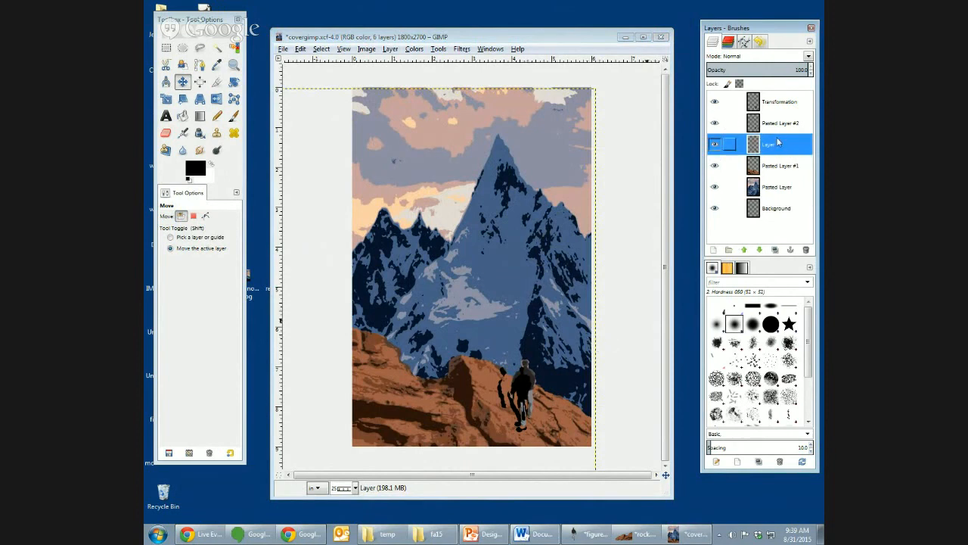
left_click(758, 71)
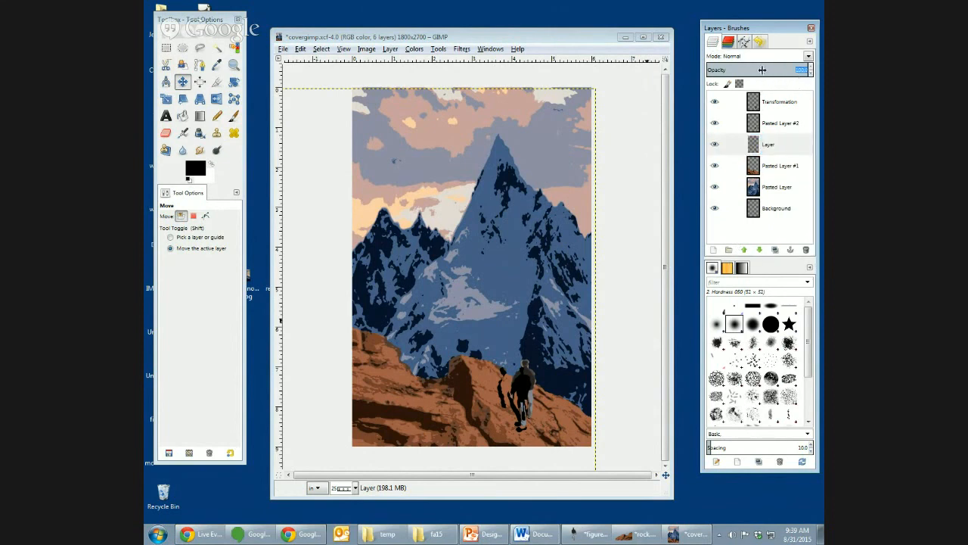
type("3")
left_click_drag(803, 70, 768, 70)
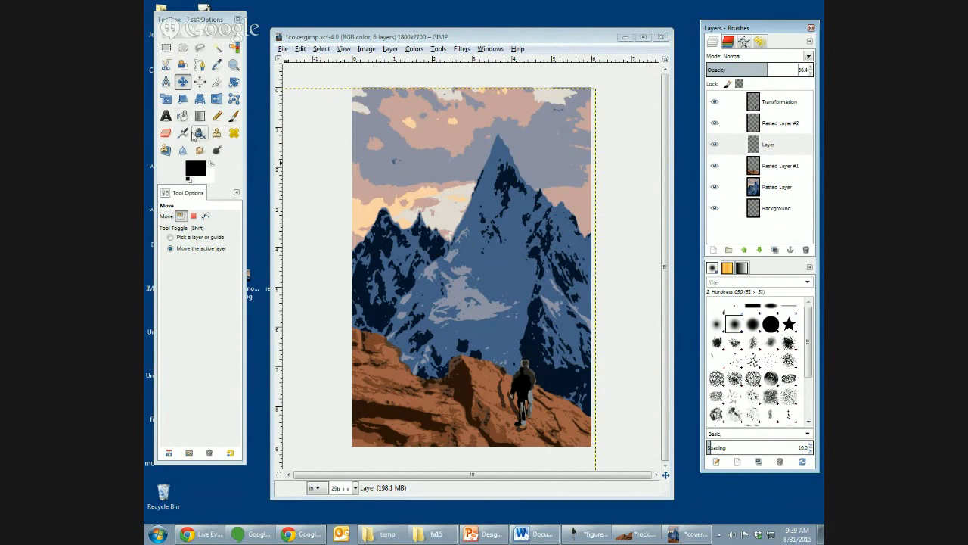
key("n")
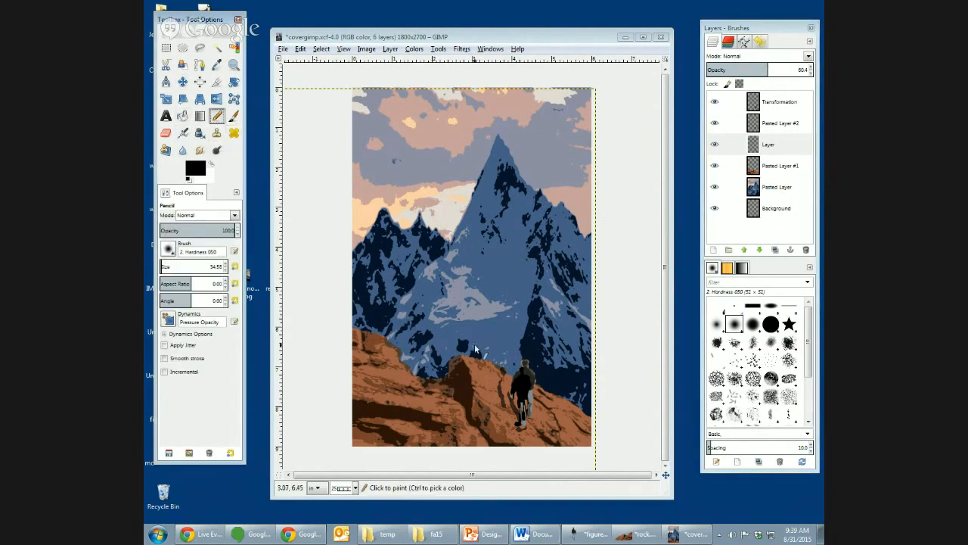
mouse_move(505, 395)
left_mouse_down()
mouse_move(514, 398)
mouse_move(507, 382)
mouse_move(519, 404)
mouse_move(526, 398)
mouse_move(517, 392)
left_mouse_up()
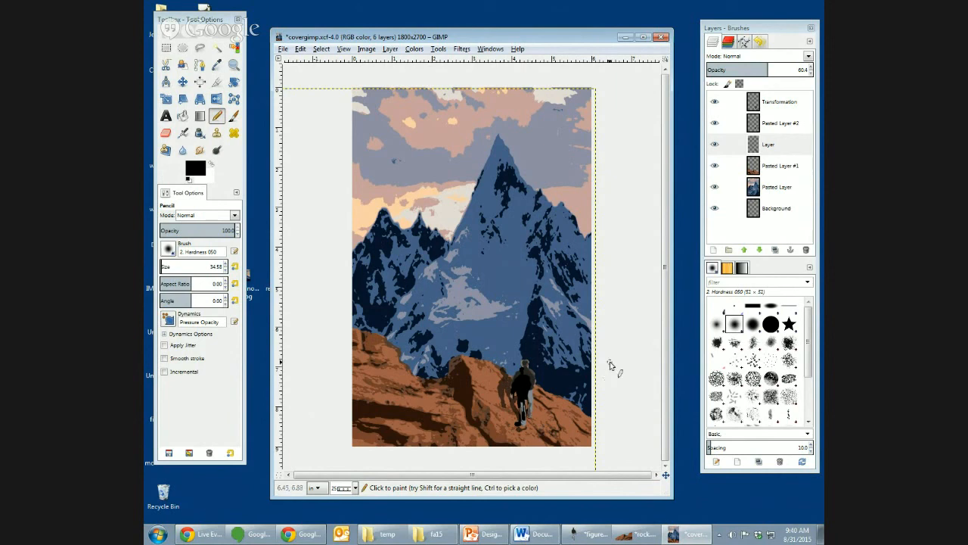
- Add the title text FRANKENSTEIN in Sans at 300 px and place its layer at the top of the layer stack
left_click(166, 115)
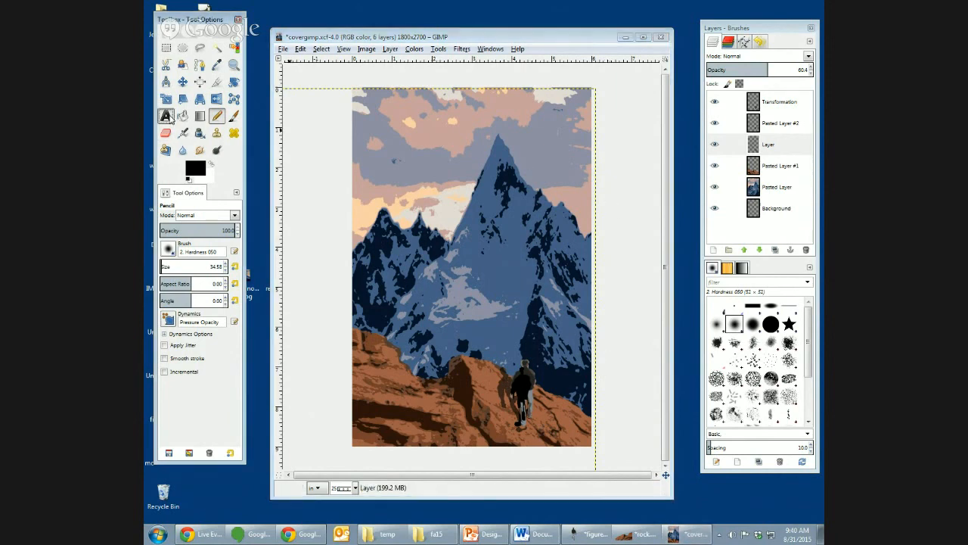
left_click(370, 213)
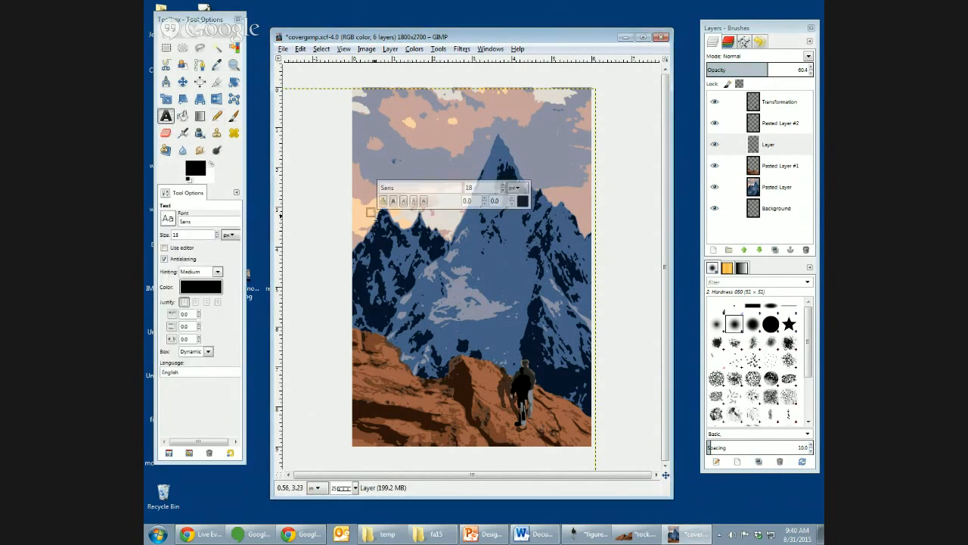
type("FRANKE")
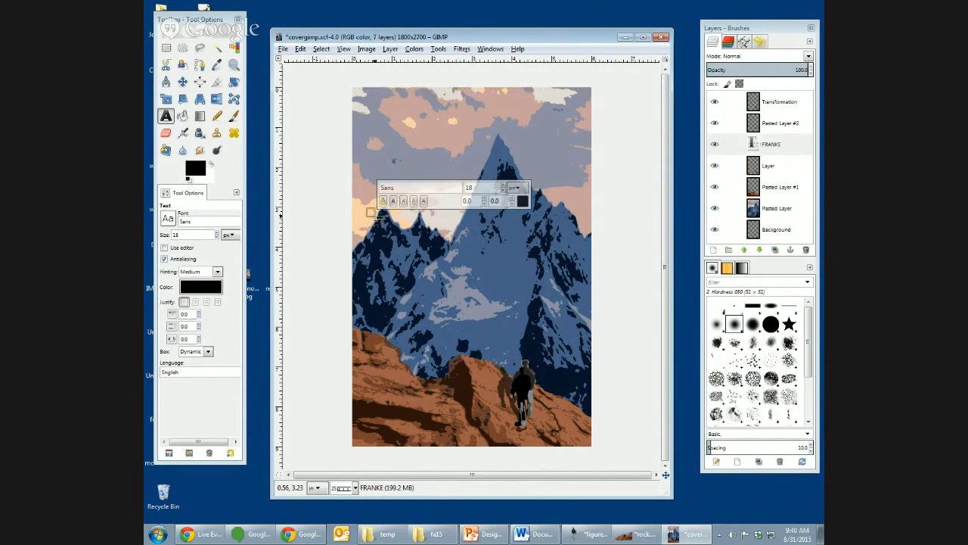
type("NSTEIN")
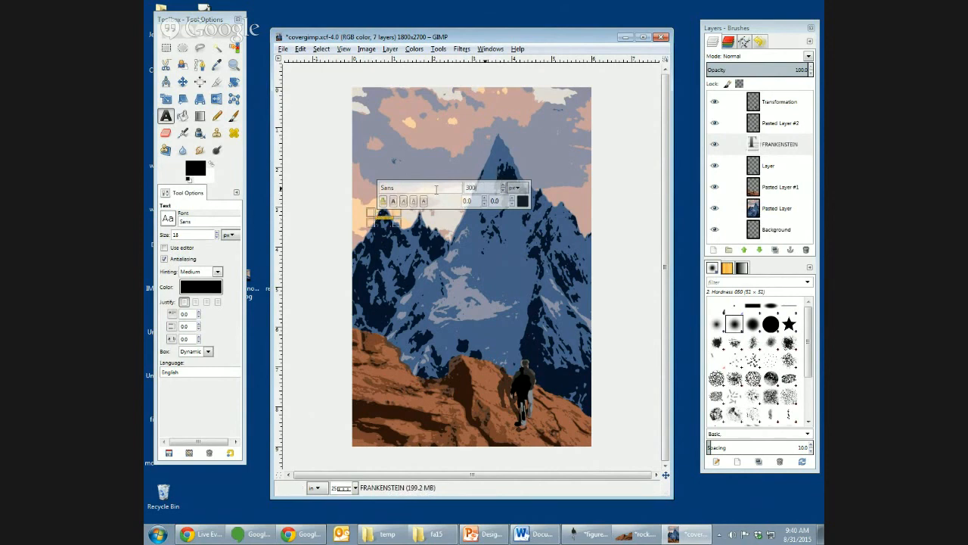
key("Return")
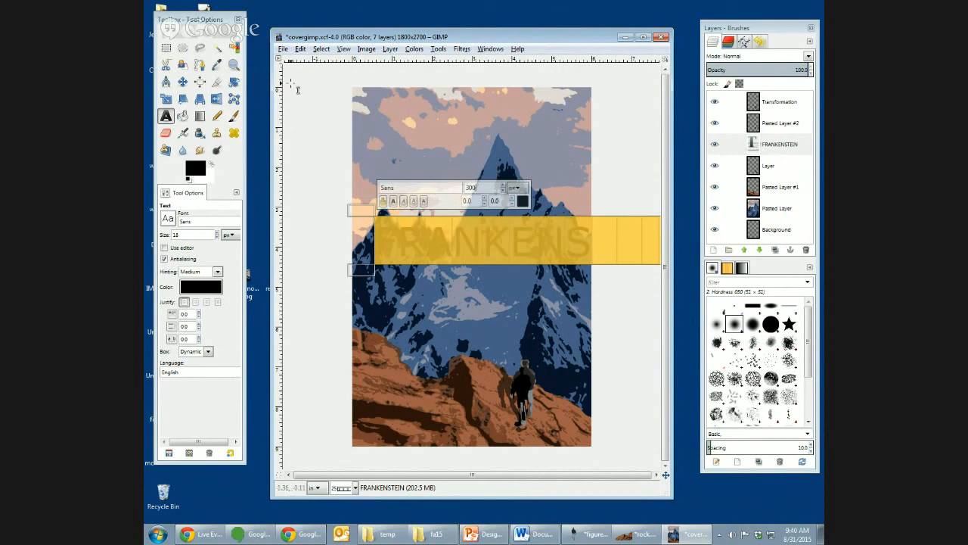
left_click(417, 239)
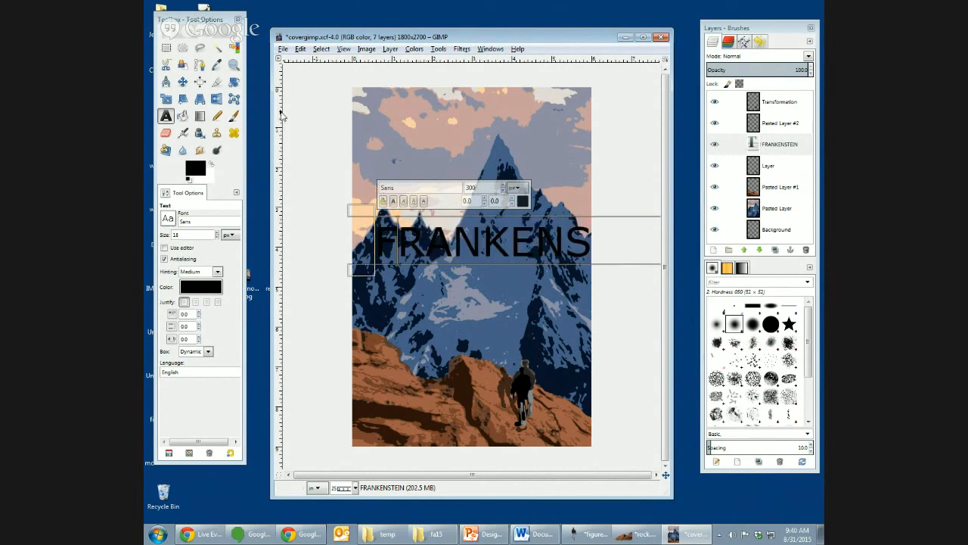
left_click_drag(794, 149, 787, 102)
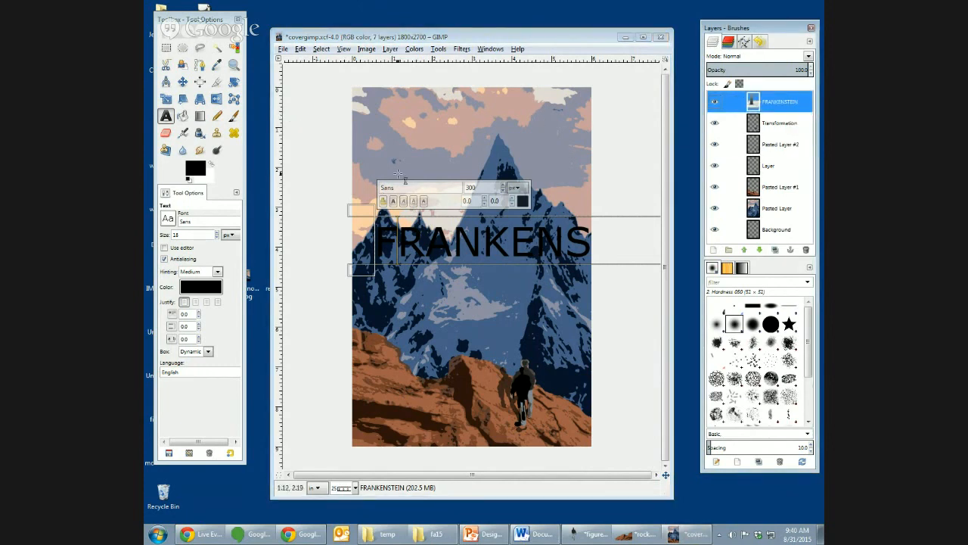
left_click(407, 168)
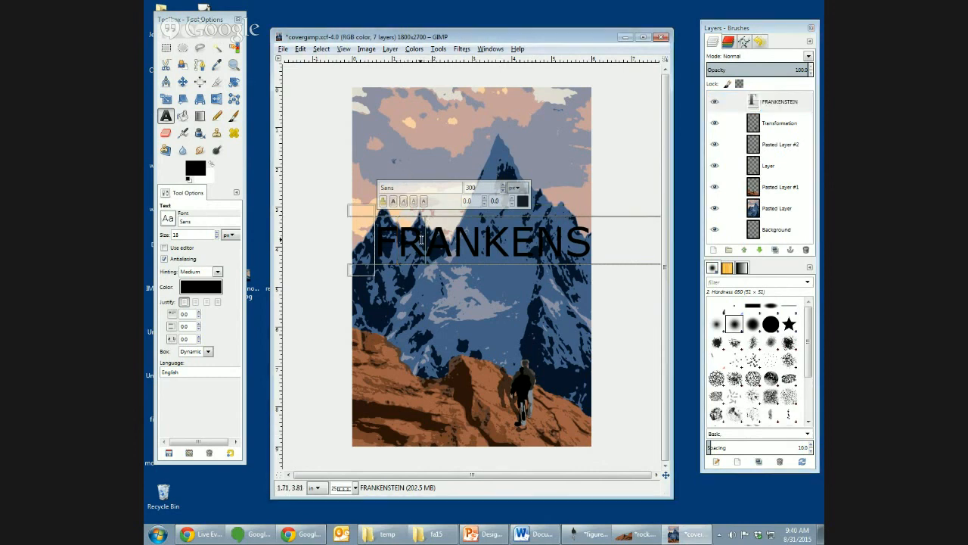
- Rotate the FRANKENSTEIN text layer by about 90.39 degrees so the title runs vertically down the cover
key("shift+r")
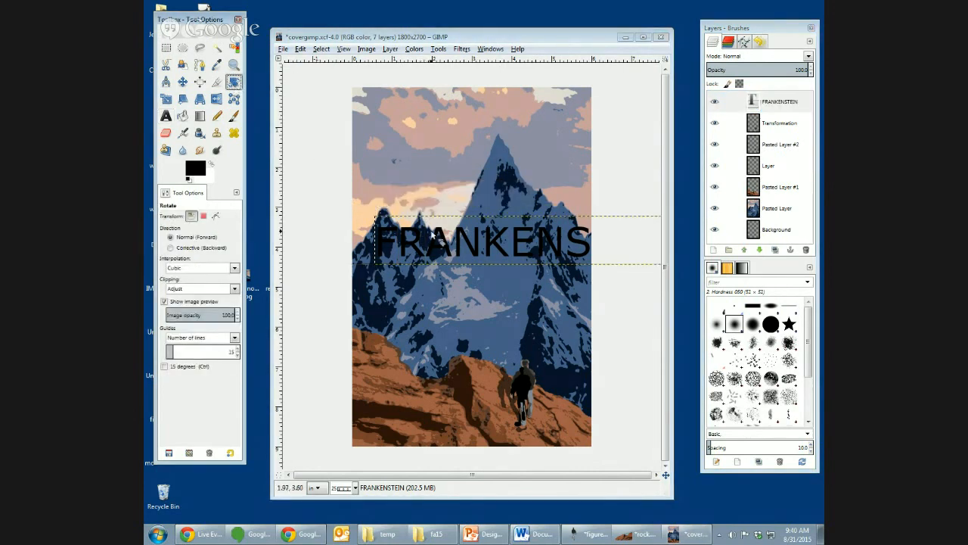
left_click(433, 236)
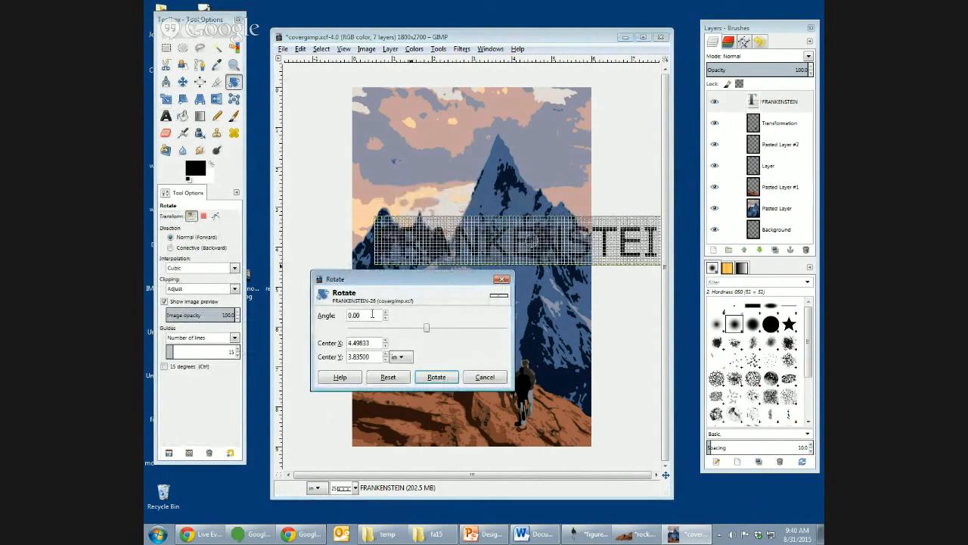
left_click(437, 376)
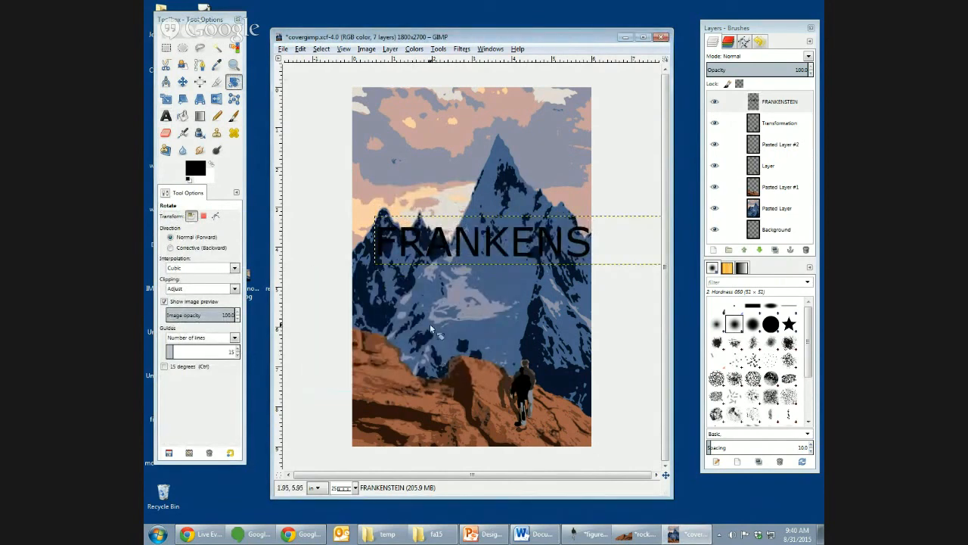
left_click(479, 248)
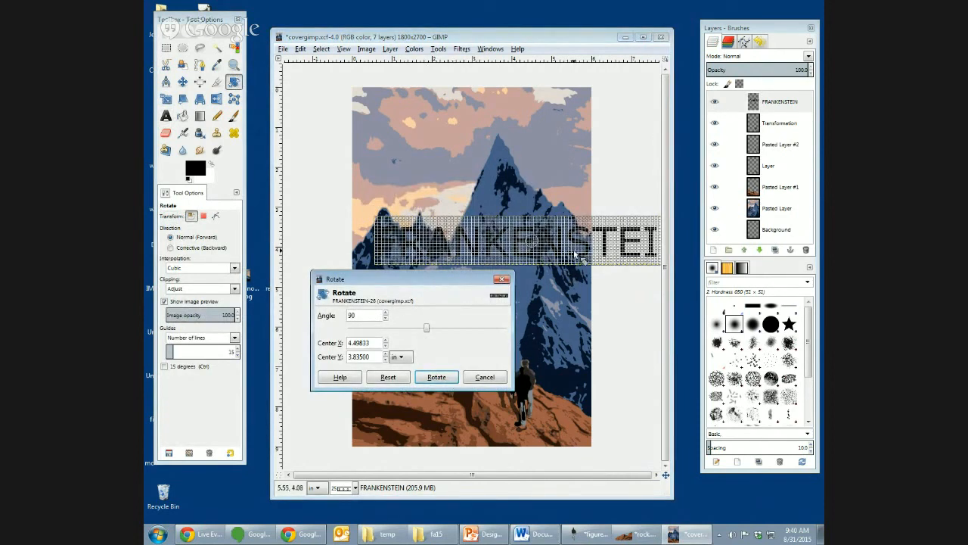
left_click_drag(627, 256, 509, 351)
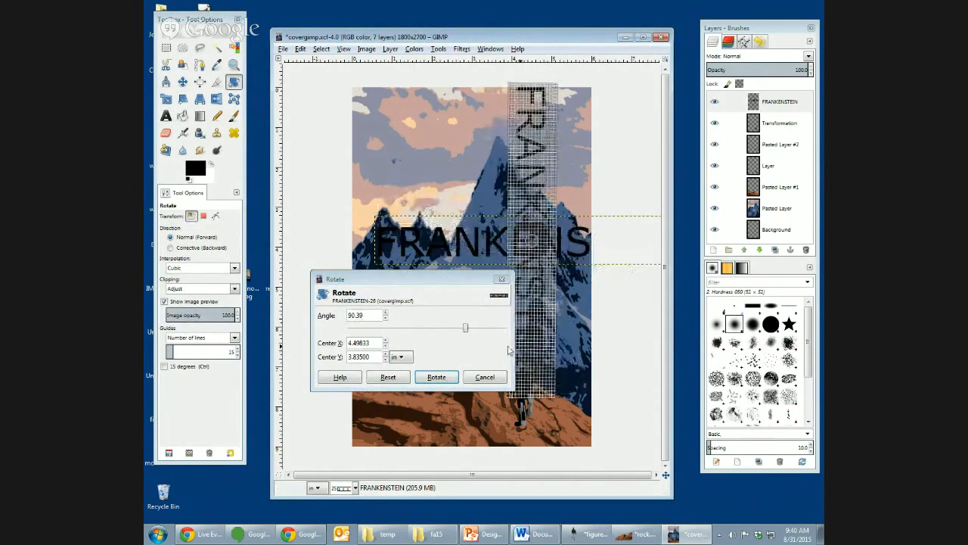
left_click(443, 375)
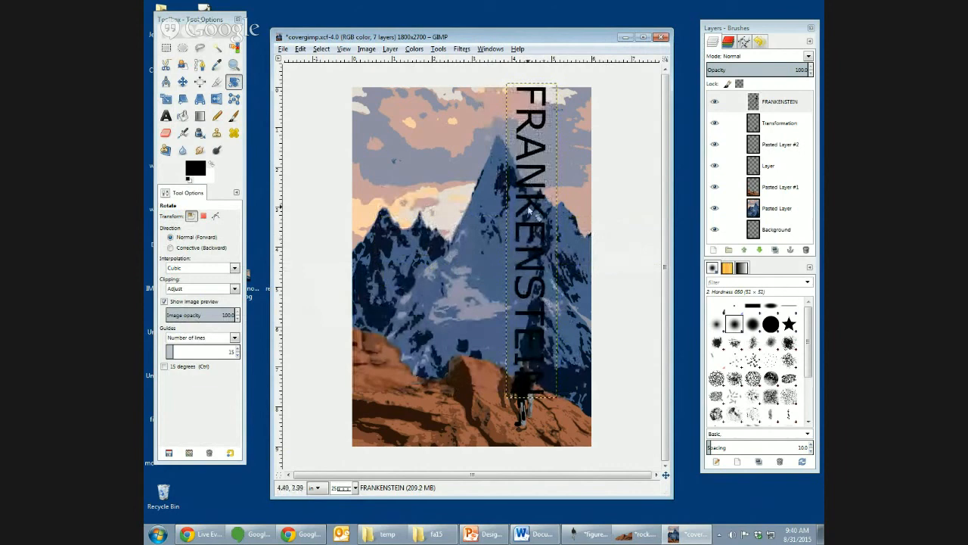
- Move the title to the cover's left edge and reopen its text layer for editing, discarding the rotation
left_click(182, 81)
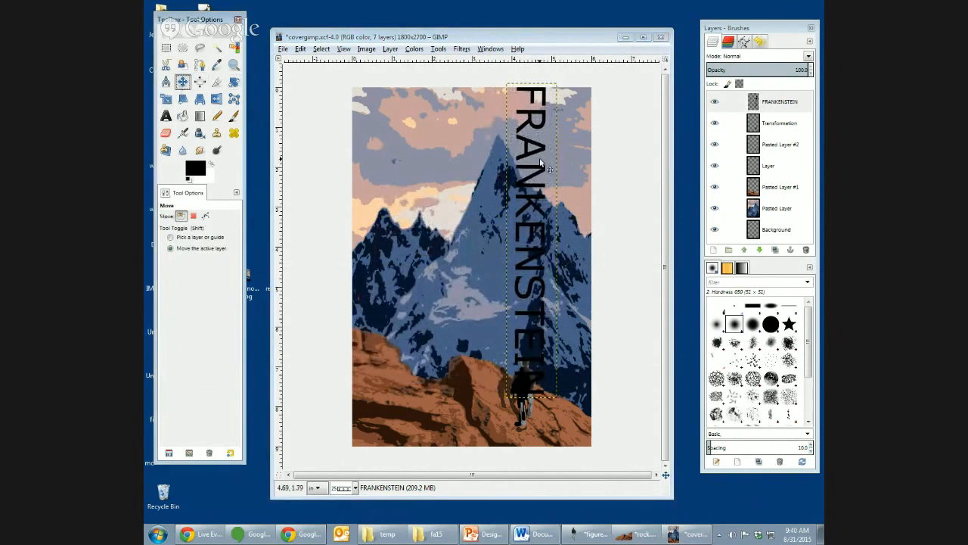
left_click_drag(543, 165, 381, 167)
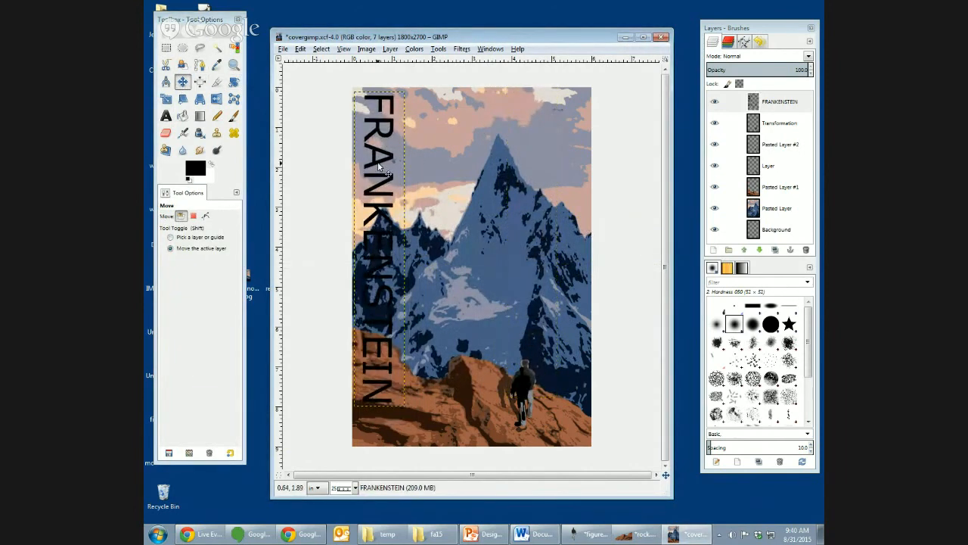
key("t")
left_click(389, 211)
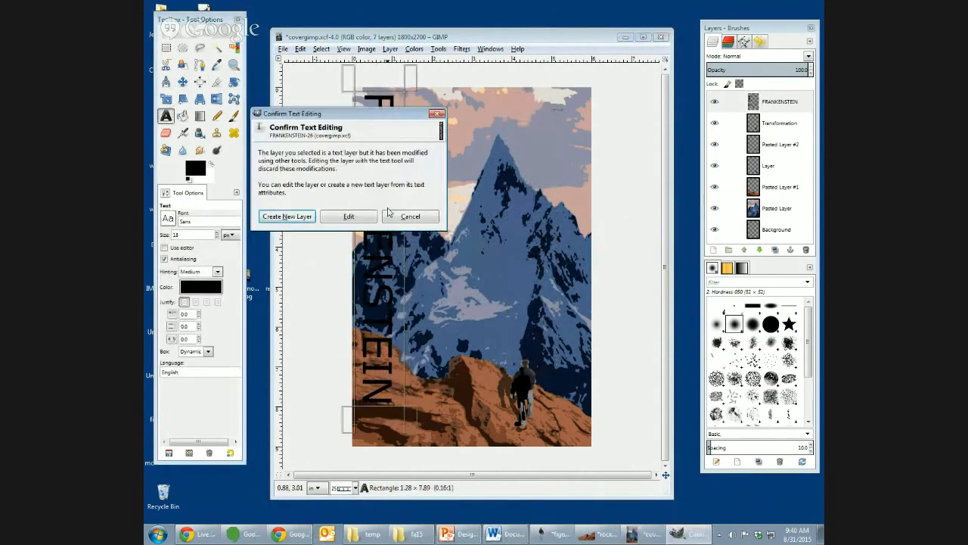
left_click(349, 216)
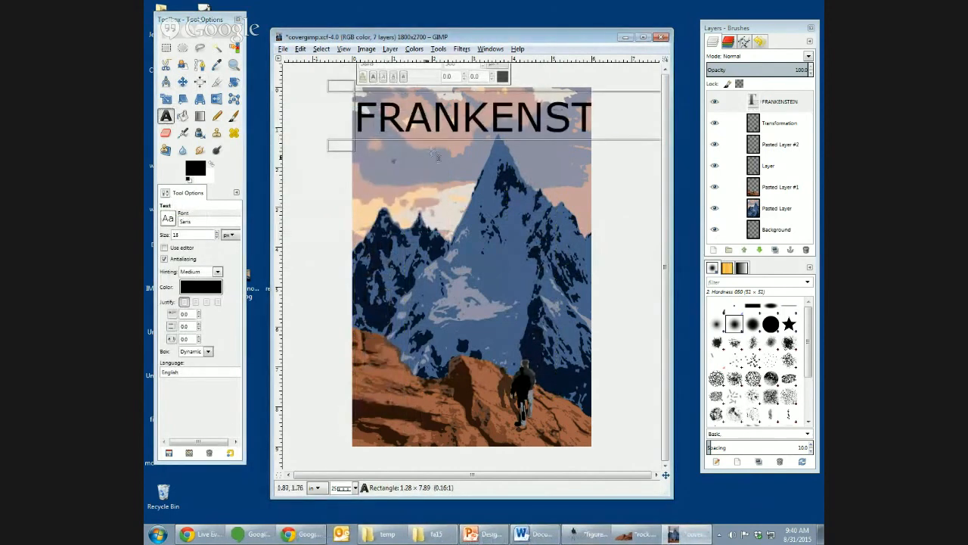
- Create a path from the FRANKENSTEIN text and convert that path into a selection of the letters
double_click(452, 114)
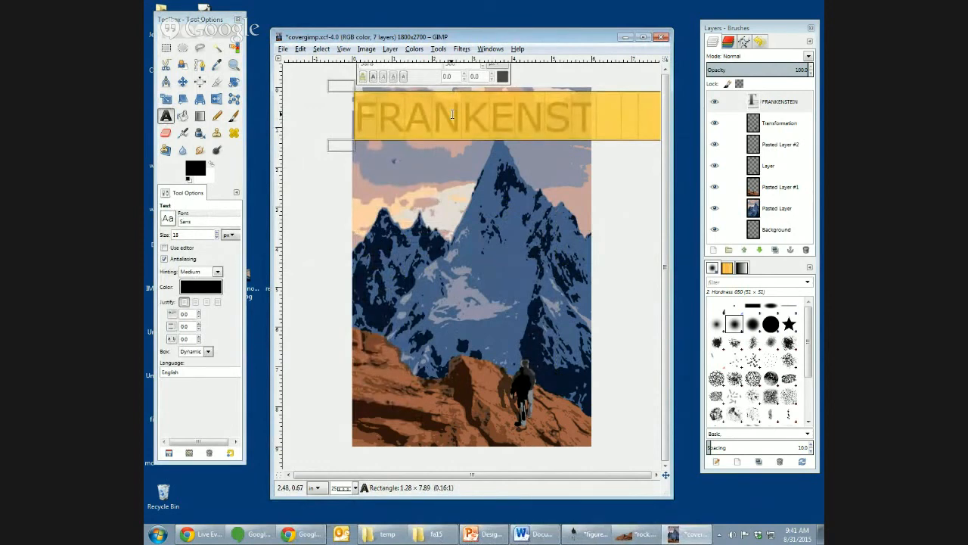
right_click(453, 115)
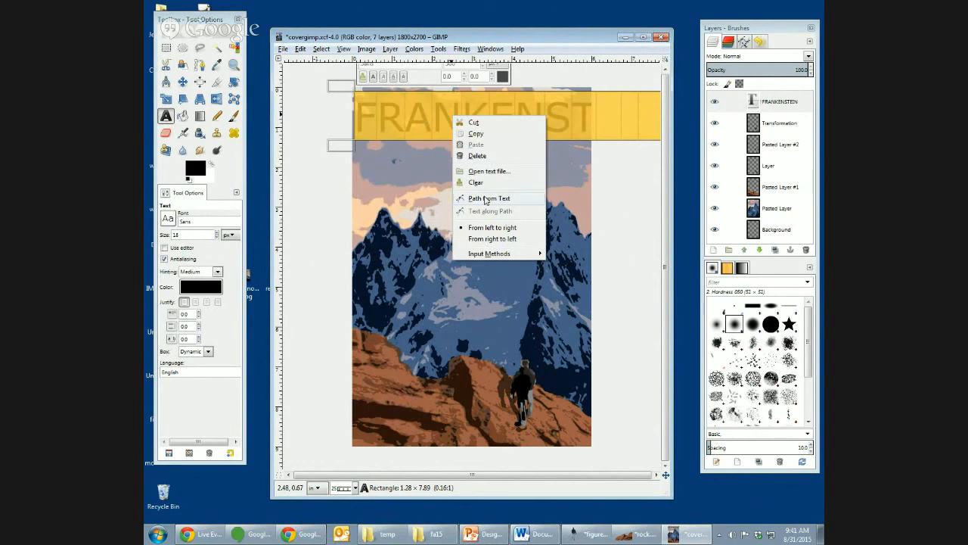
left_click(485, 200)
left_click(325, 50)
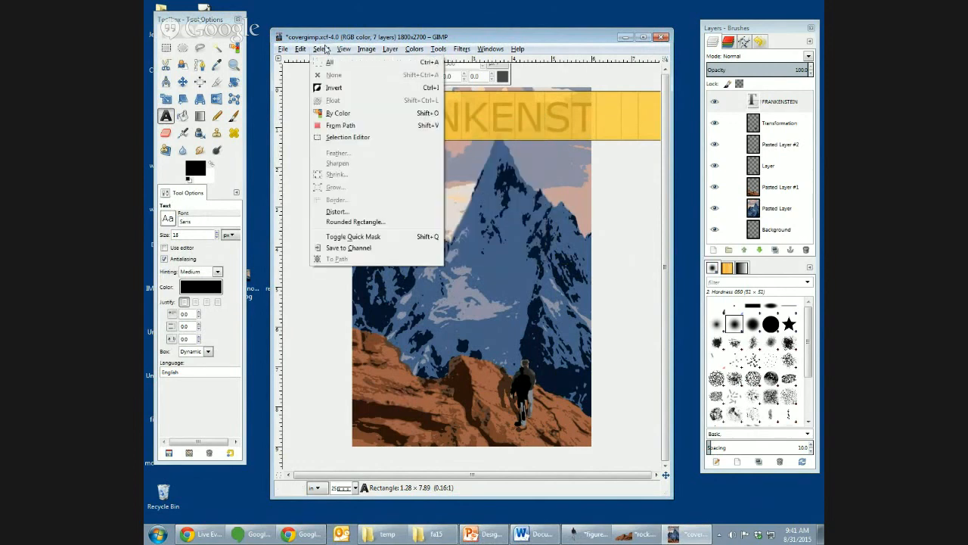
left_click(341, 125)
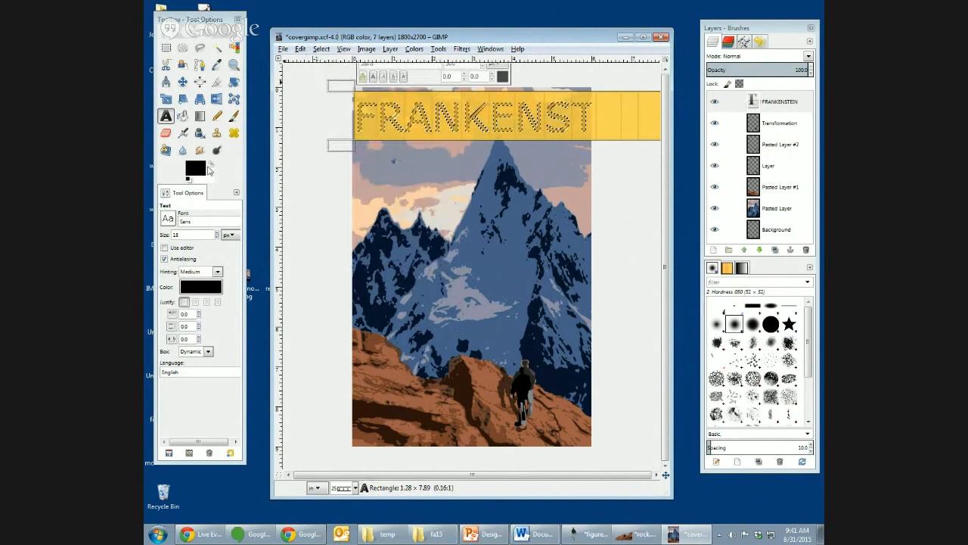
- Make white the foreground colour and stroke the FRANKENSTEIN path with a 6 px solid line
left_click(208, 162)
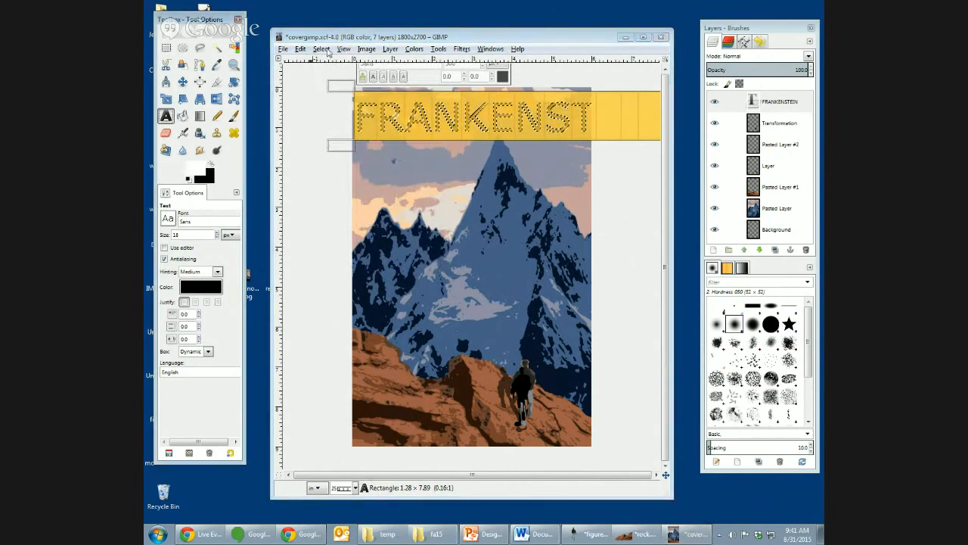
left_click(301, 49)
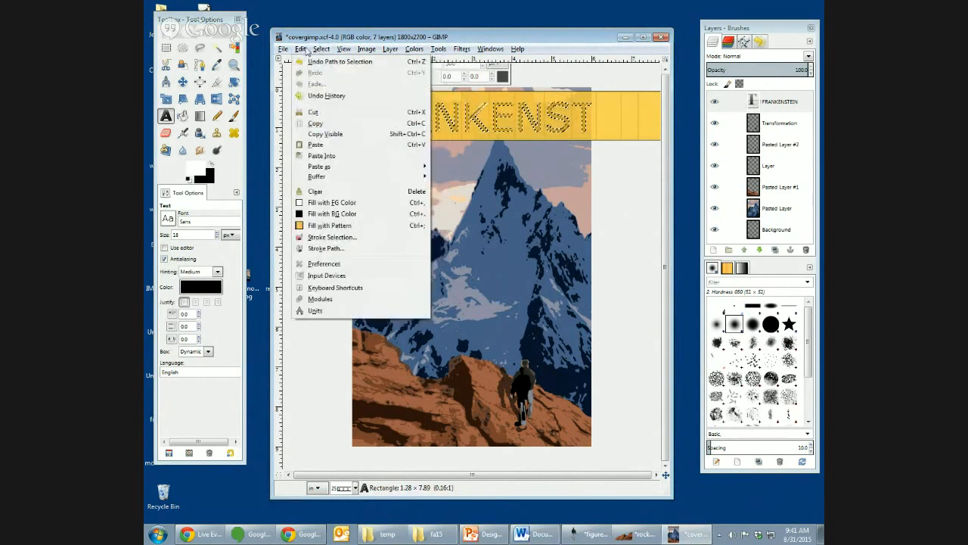
left_click(324, 249)
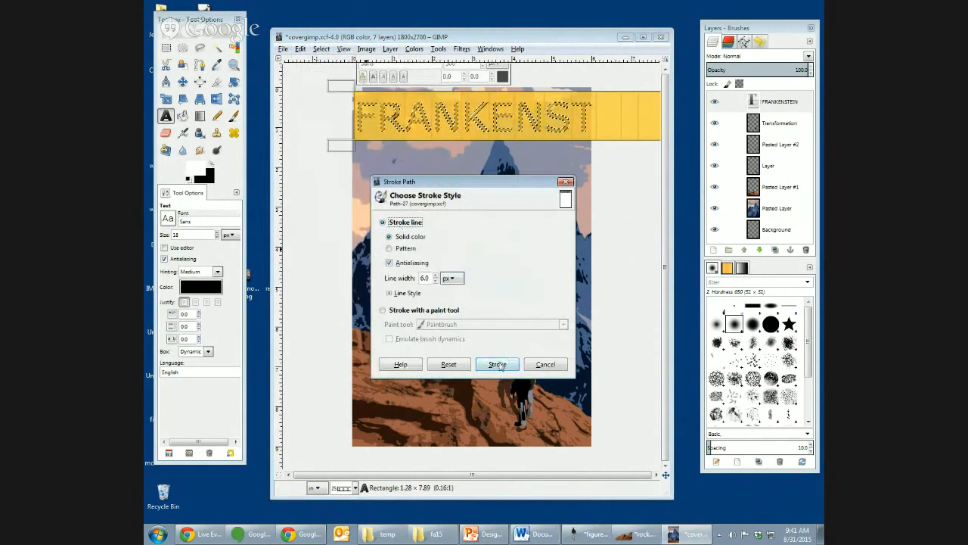
left_click(497, 363)
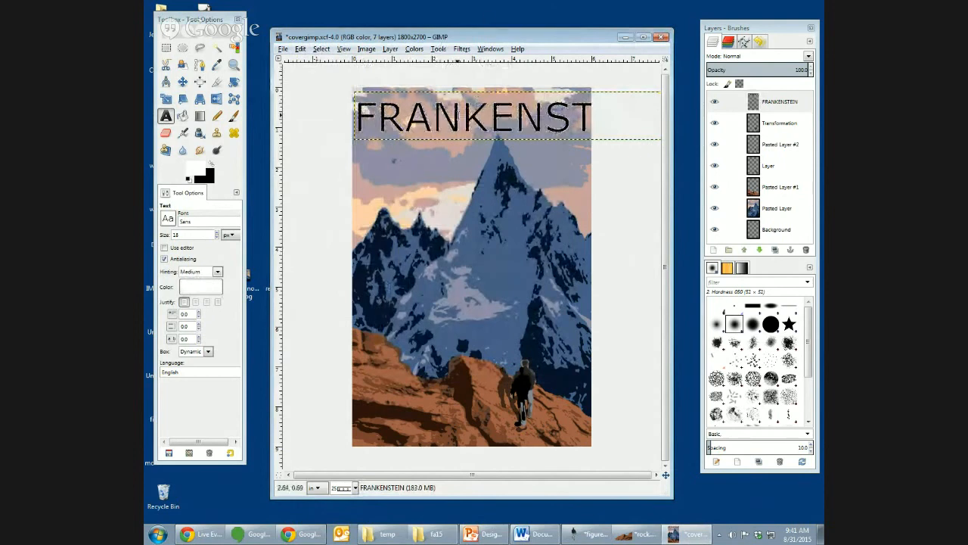
- Rotate the outlined FRANKENSTEIN layer by 90 degrees and move it to run down the cover's left edge
key("shift+r")
left_click(427, 130)
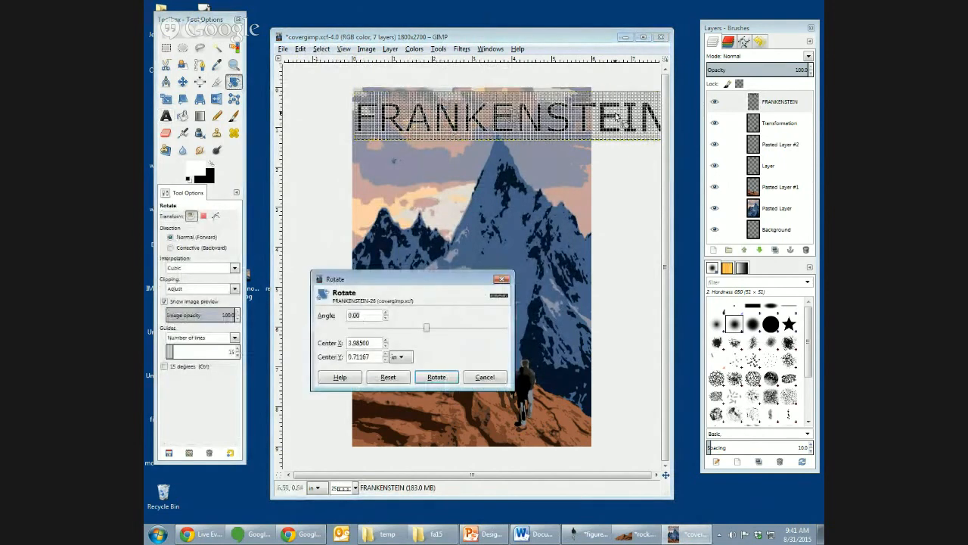
left_click_drag(616, 117, 529, 244)
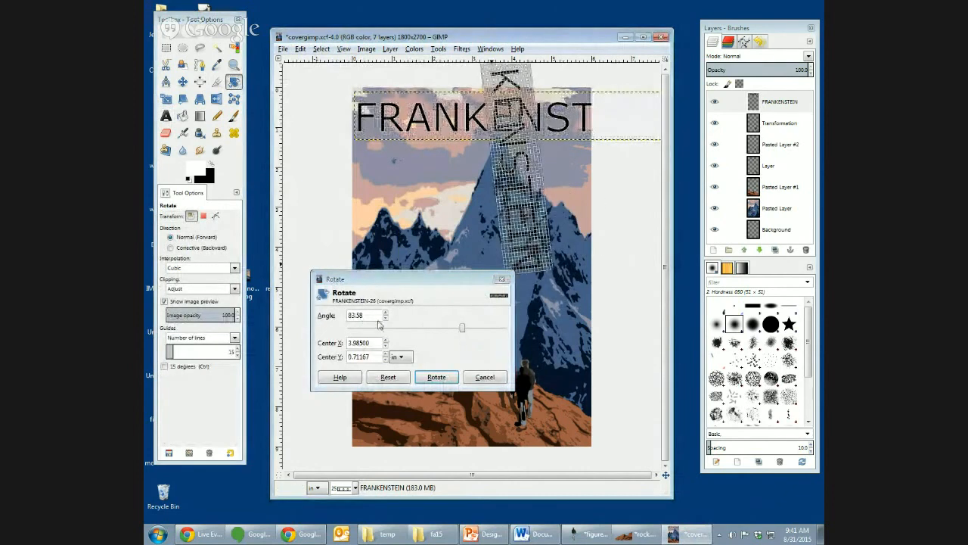
left_click_drag(368, 316, 335, 314)
type("90")
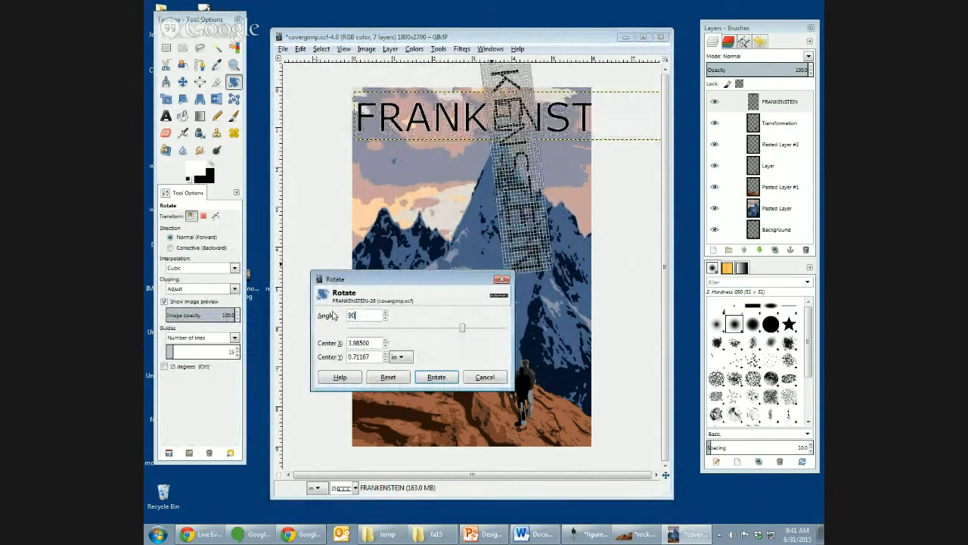
key("Tab")
left_click(436, 376)
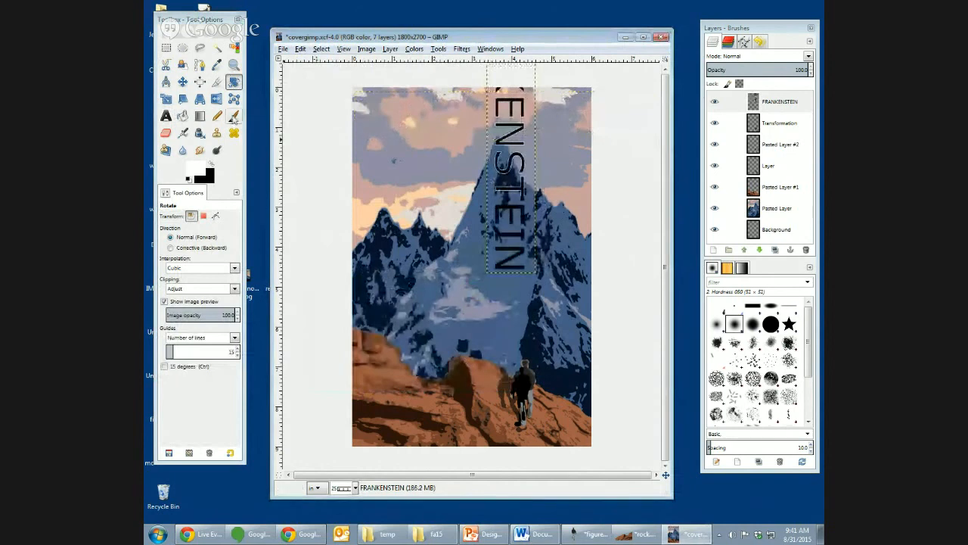
left_click(182, 82)
left_click_drag(508, 137, 386, 212)
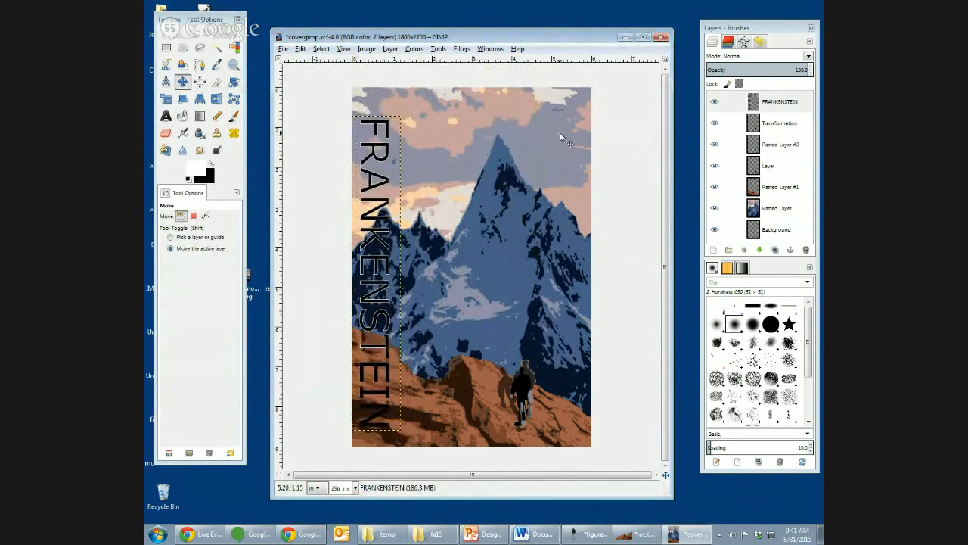
- Filter the export file list to Portable Document Format and export the cover to the Desktop as covergimppdf.png with the default PNG options
left_click(283, 48)
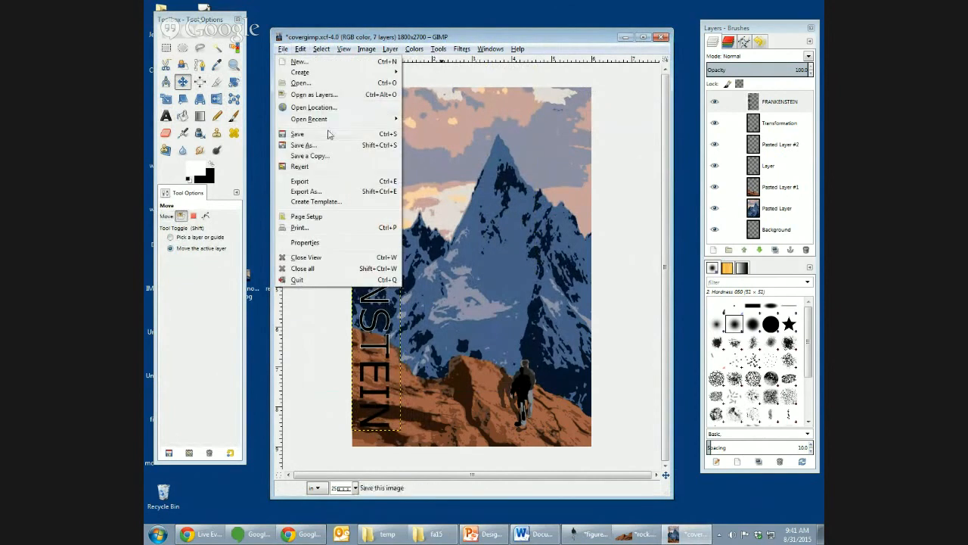
left_click(325, 183)
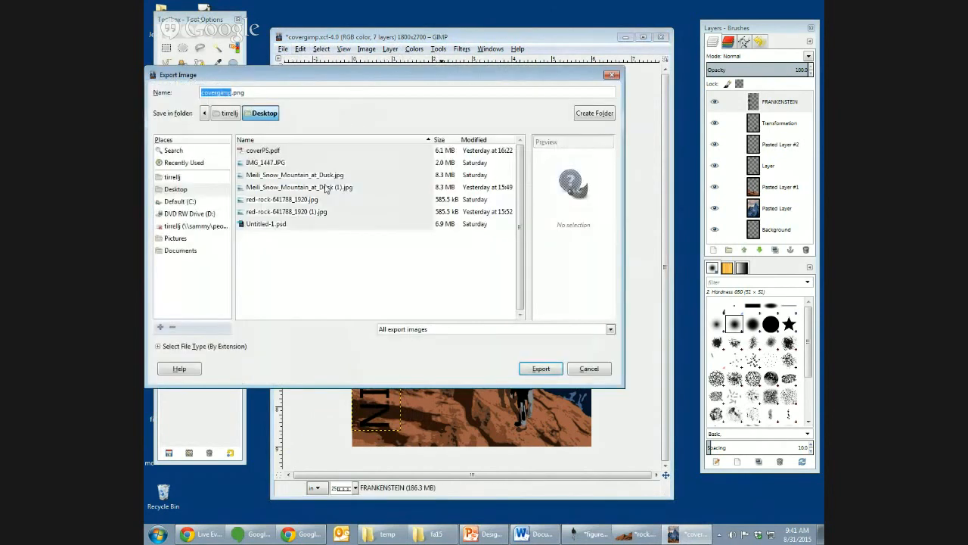
left_click(475, 330)
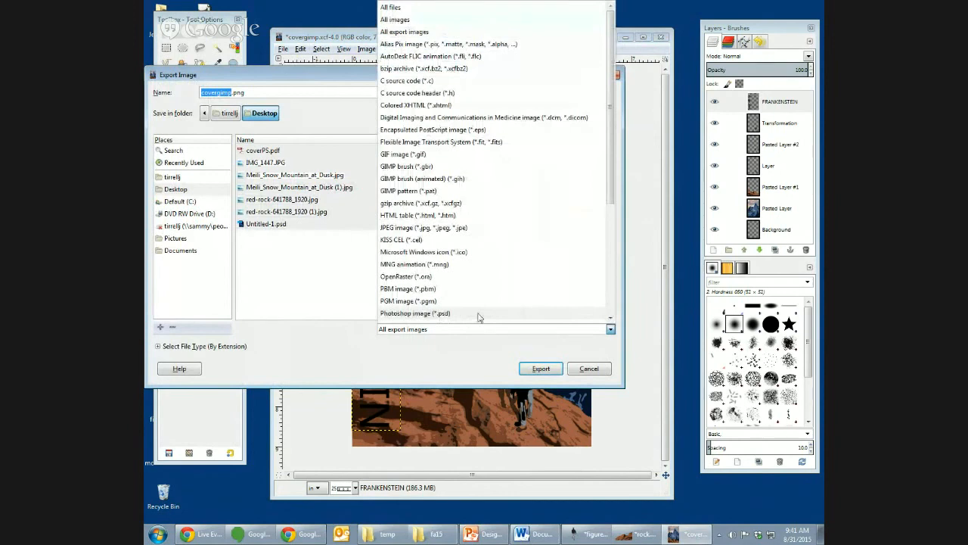
left_click_drag(613, 205, 613, 260)
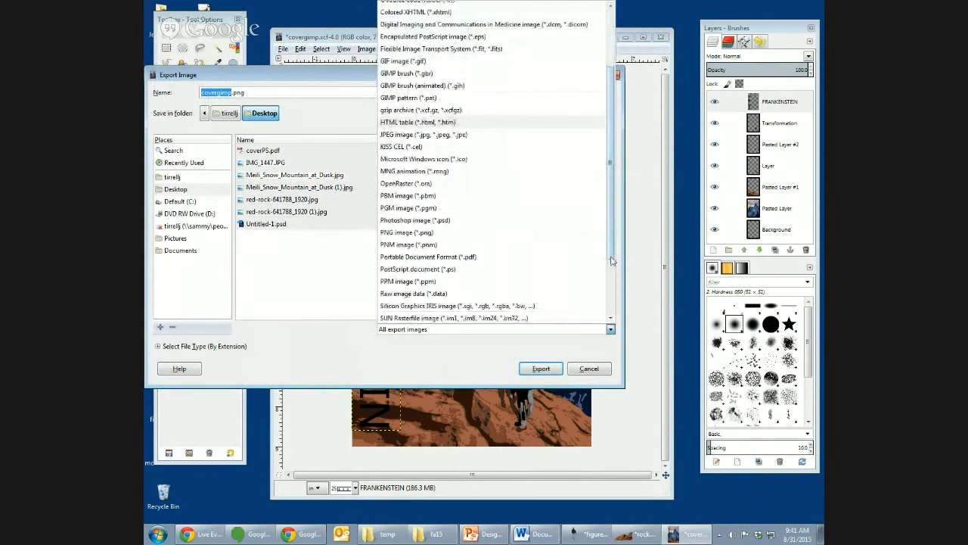
left_click(516, 241)
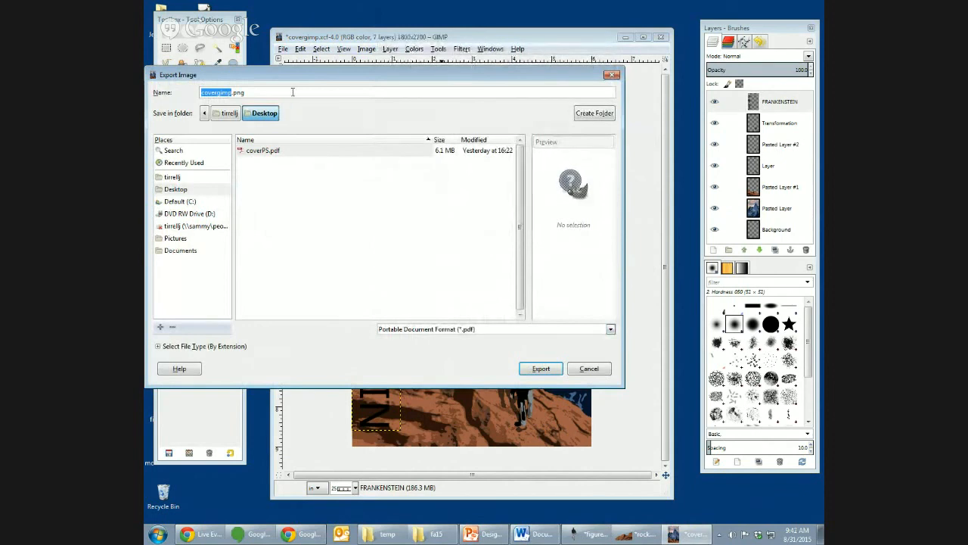
key("Right")
left_click(541, 368)
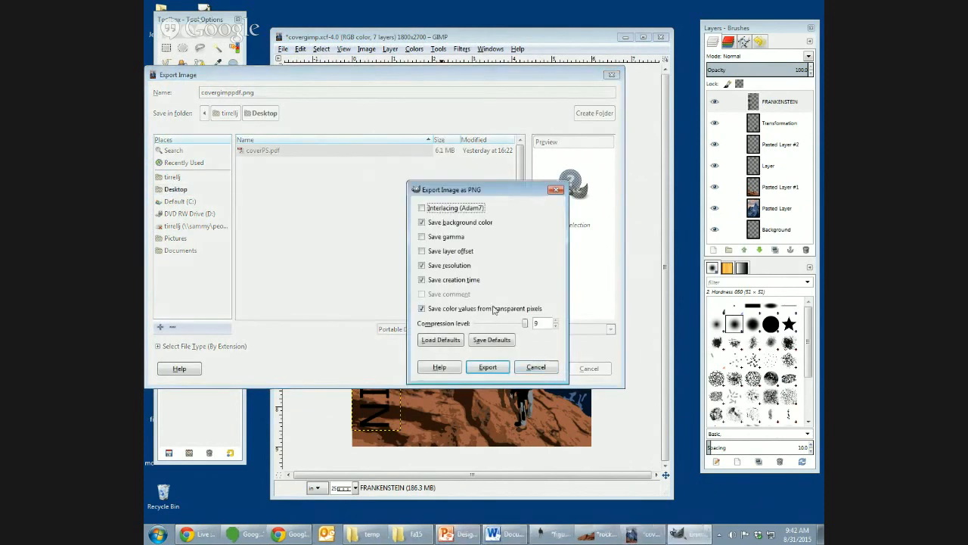
left_click(486, 367)
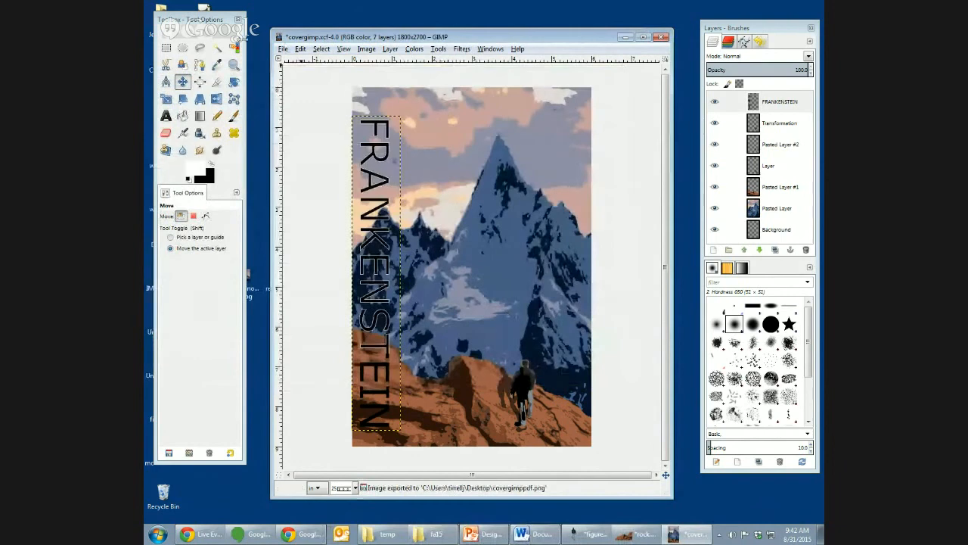
- Export the cover to the Desktop as covergimppdf.pdf, leaving all PDF export options off
left_click(282, 48)
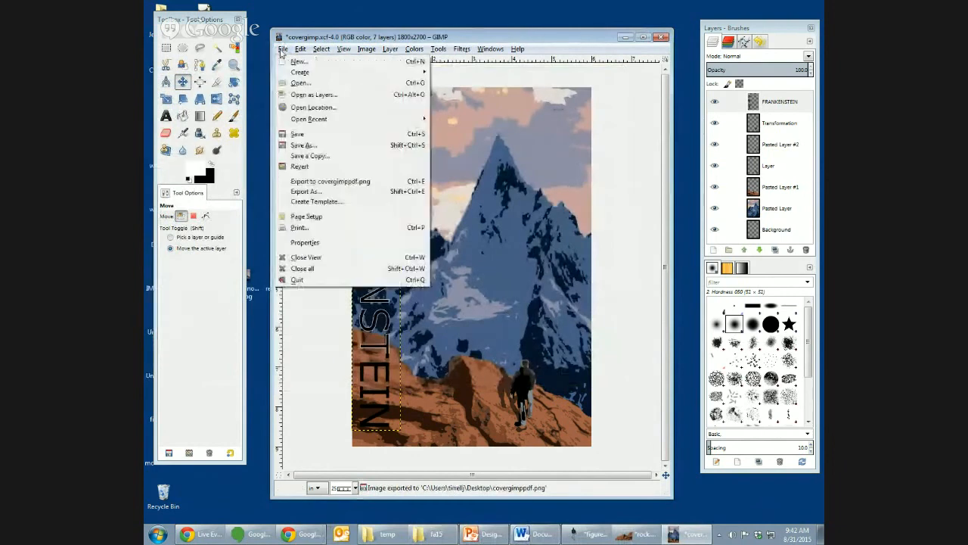
left_click(362, 191)
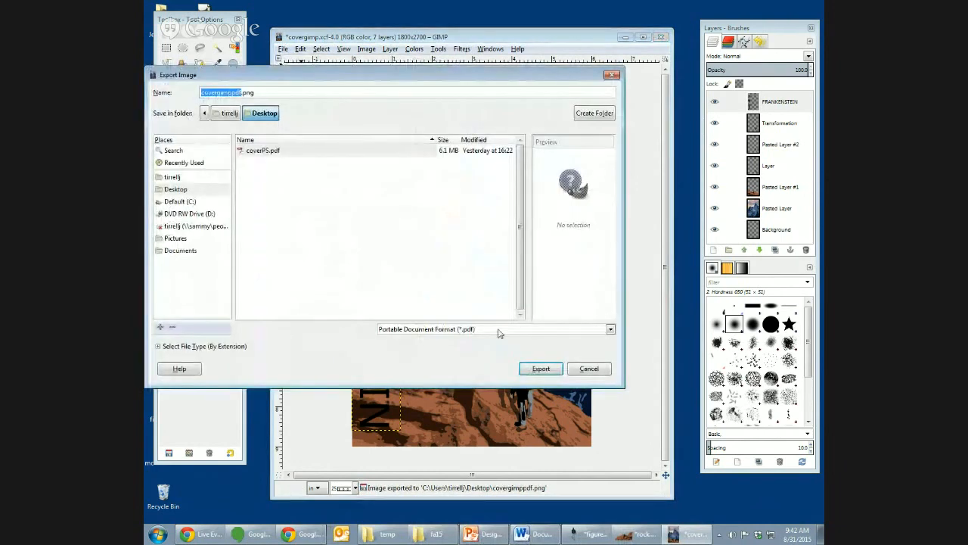
left_click(310, 92)
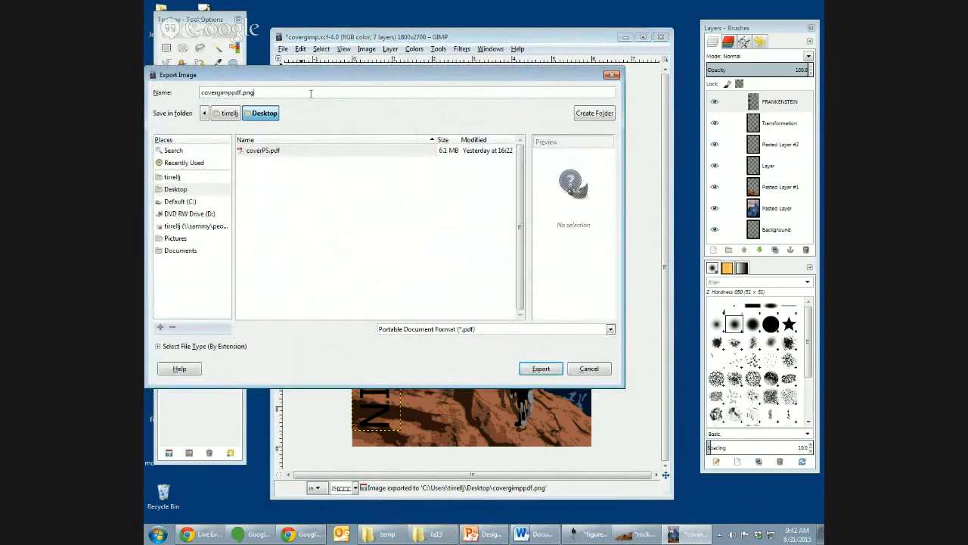
key("BackSpace")
key("BackSpace")
key("BackSpace")
type("pdf")
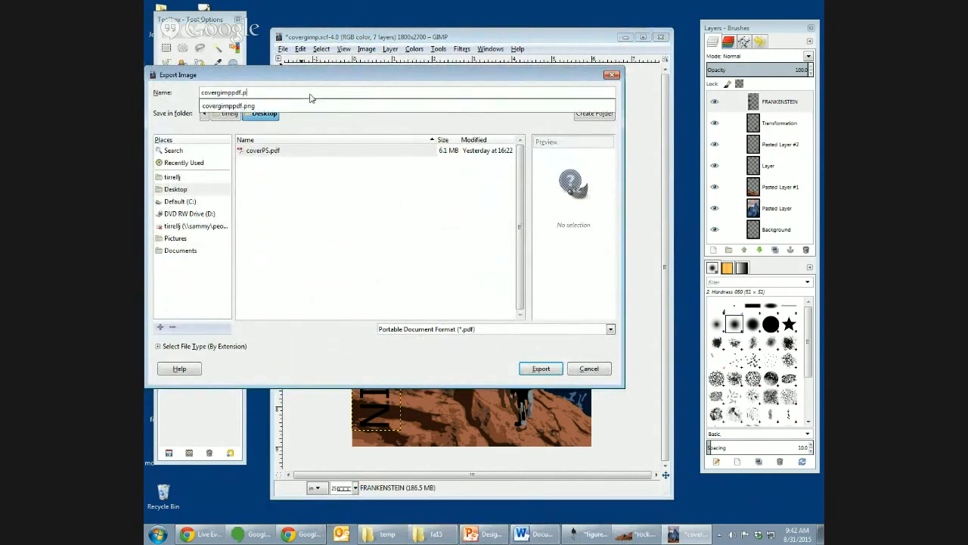
left_click(547, 369)
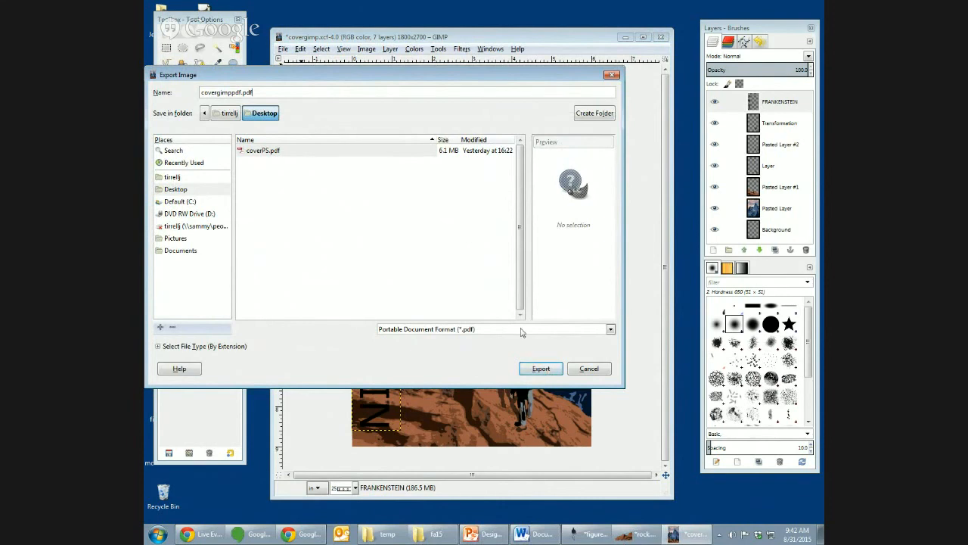
left_click(539, 370)
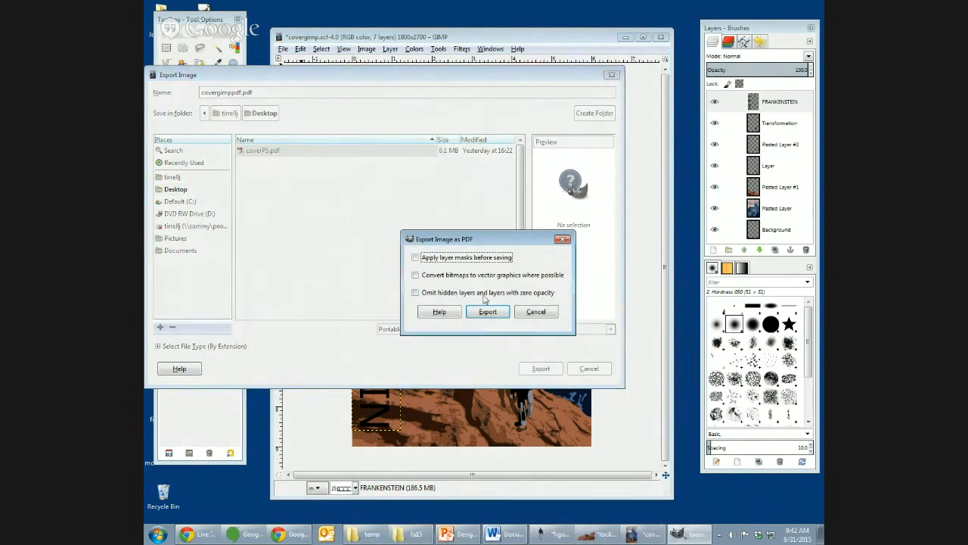
left_click(487, 311)
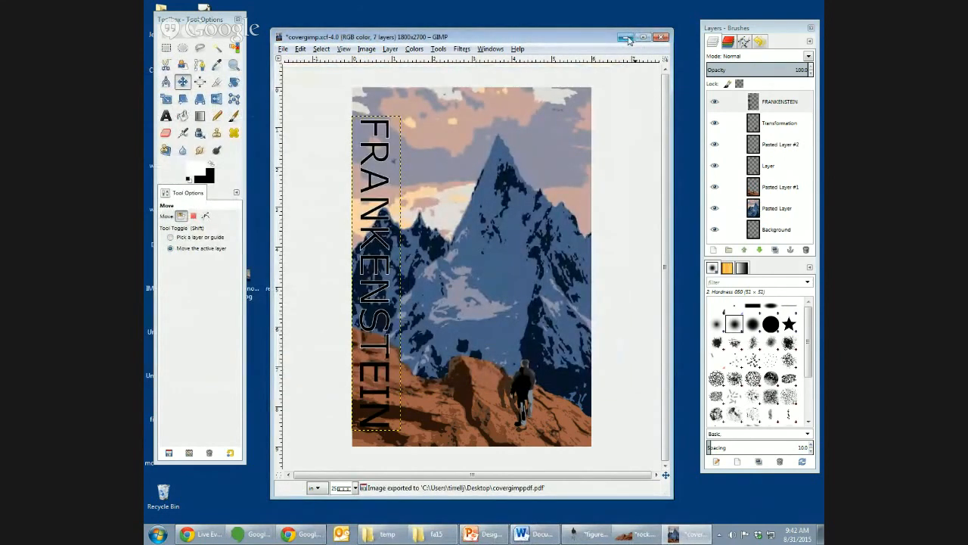
- Minimize the image window and open coverPS.pdf and covergimppdf.pdf from the desktop to compare the two covers
left_click(627, 40)
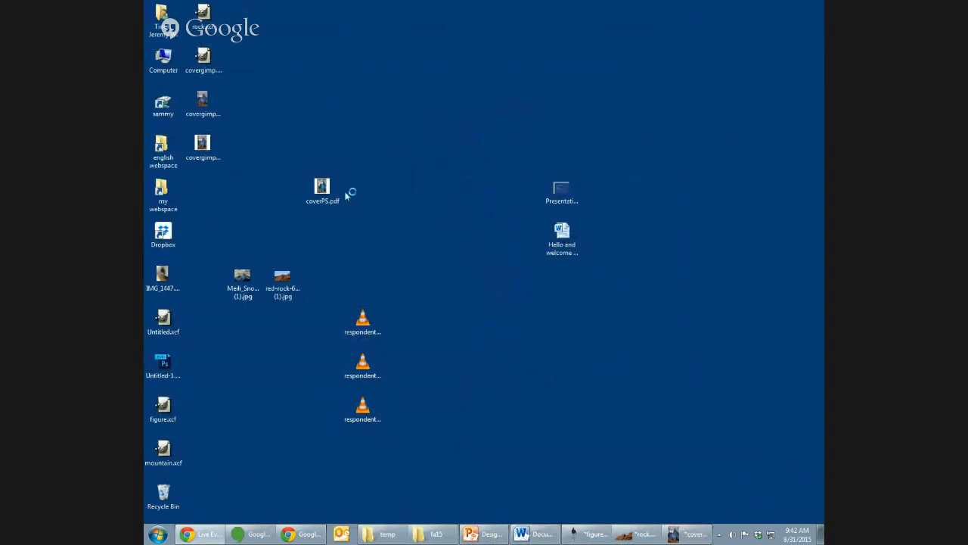
left_click(323, 193)
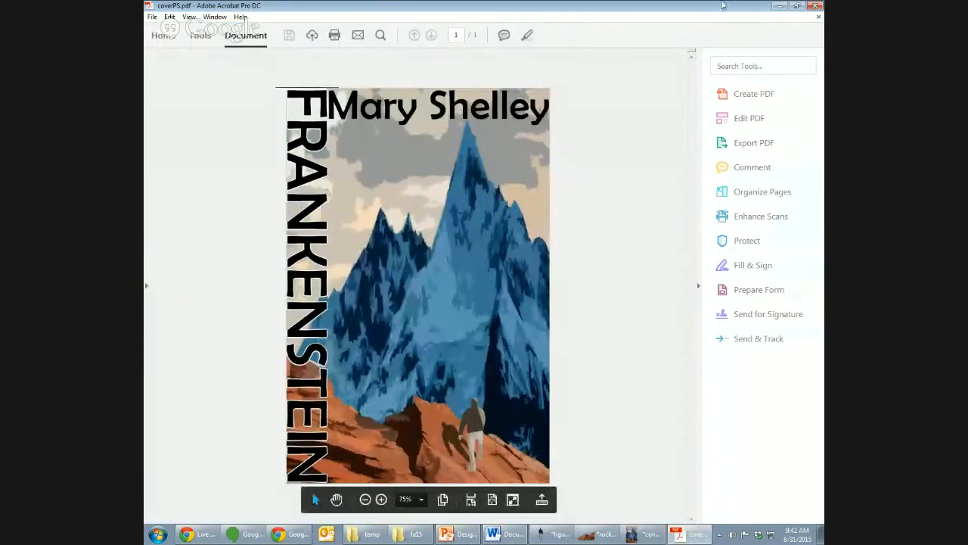
left_click(779, 6)
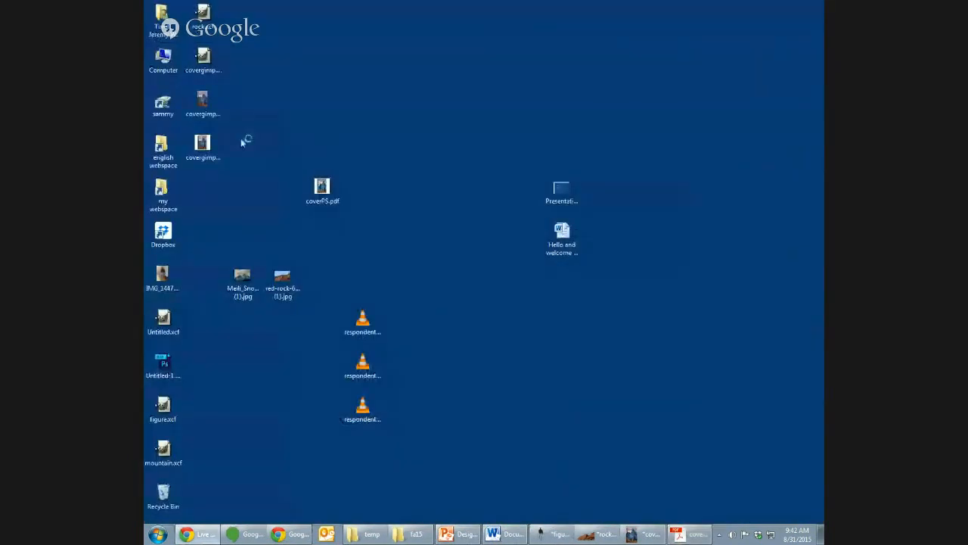
double_click(203, 144)
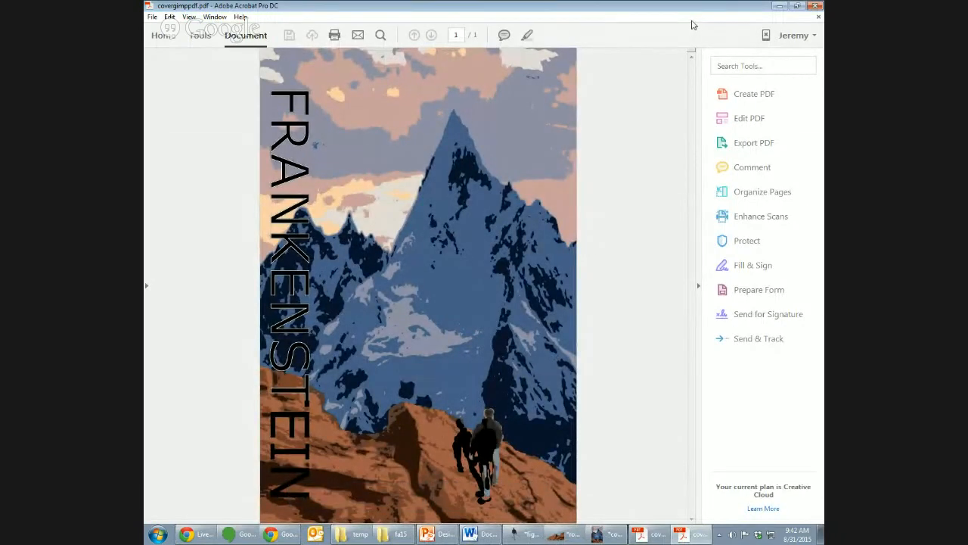
left_click(816, 5)
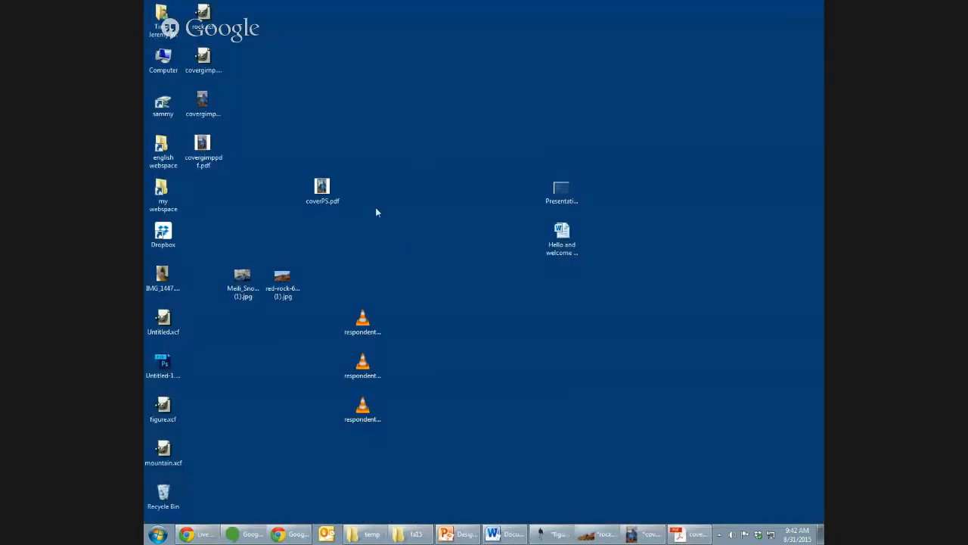